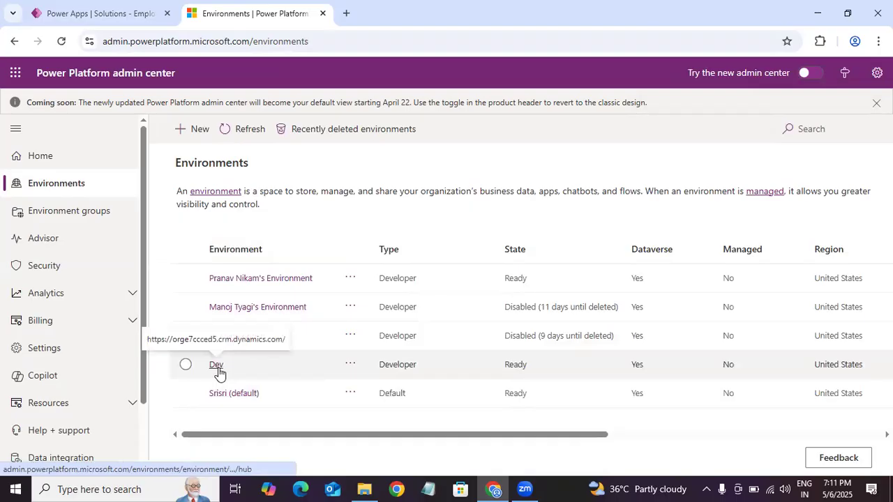
Step: Open the Dev environment's details and show all of its security roles
left_click(217, 365)
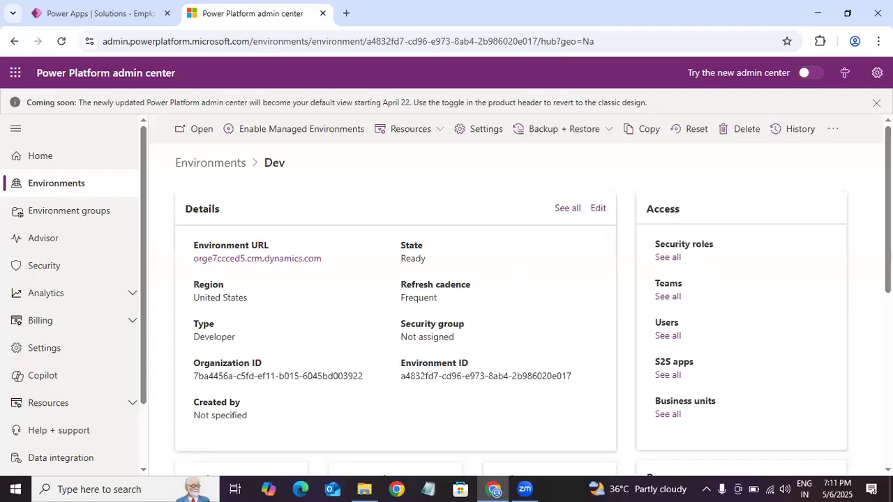
scroll(817, 235, "down", 1)
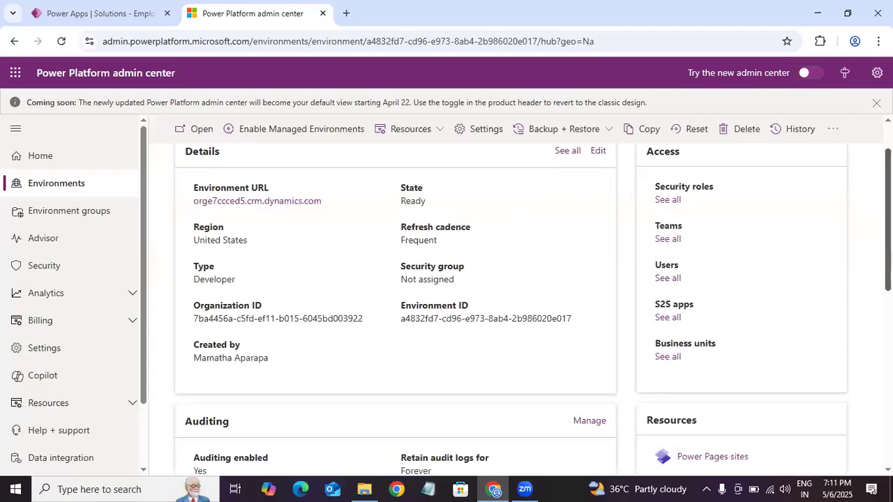
left_click(667, 207)
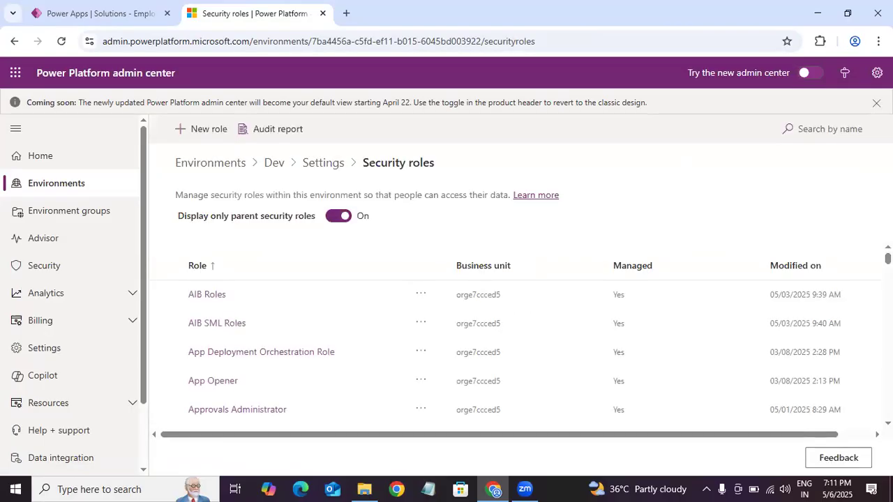
Step: Search the security roles for "use" and look through the matching roles
left_click(831, 127)
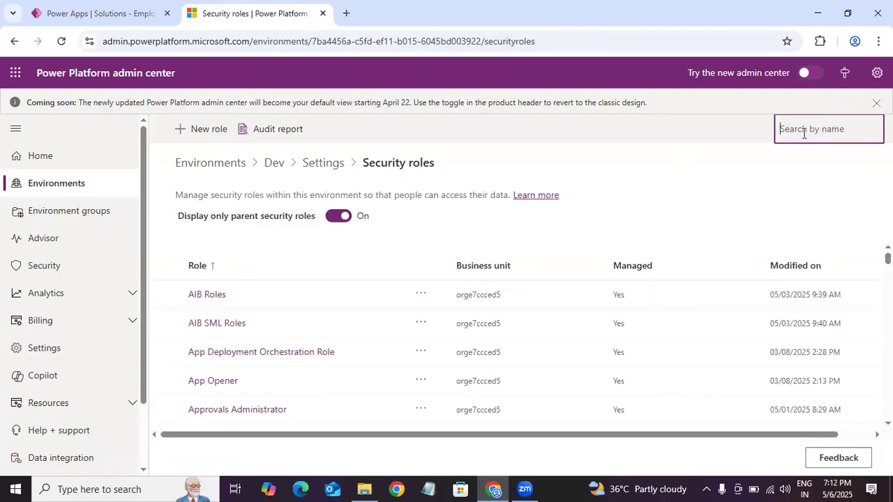
type("use")
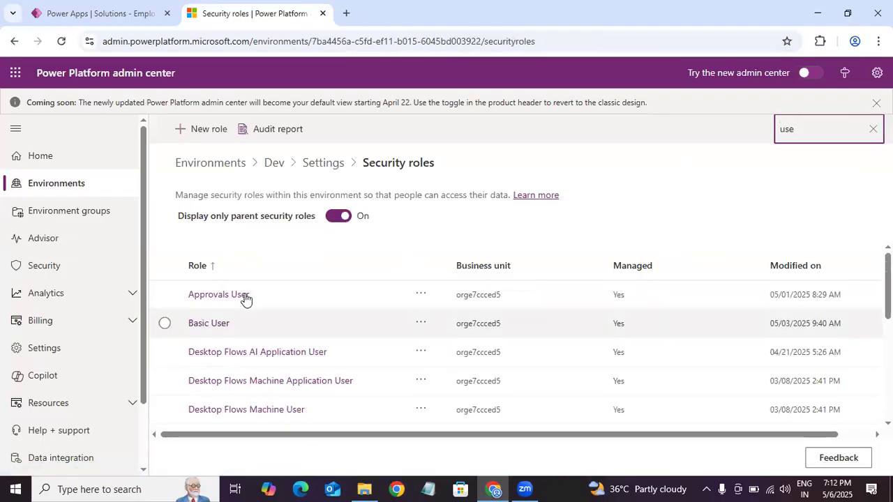
left_click_drag(888, 286, 887, 346)
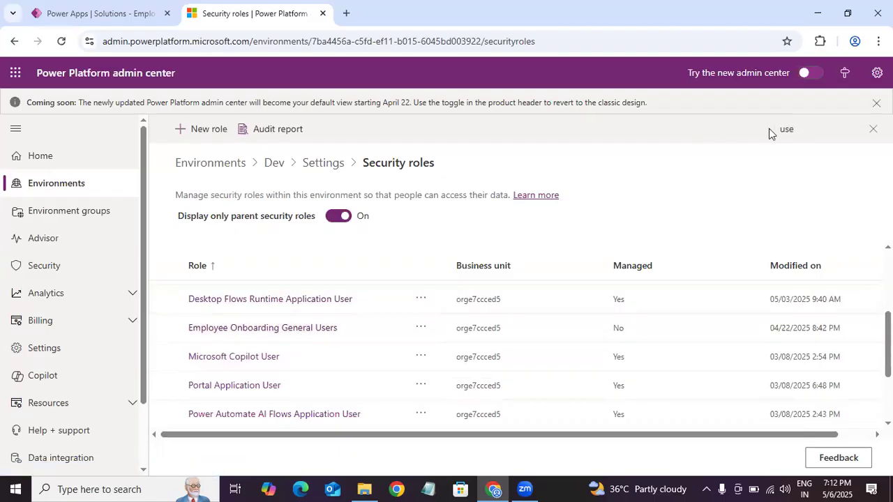
Step: Search the security roles for "employe" instead and open the Employee Onboarding General Users role
left_click(801, 128)
double_click(787, 128)
key("BackSpace")
type("employe")
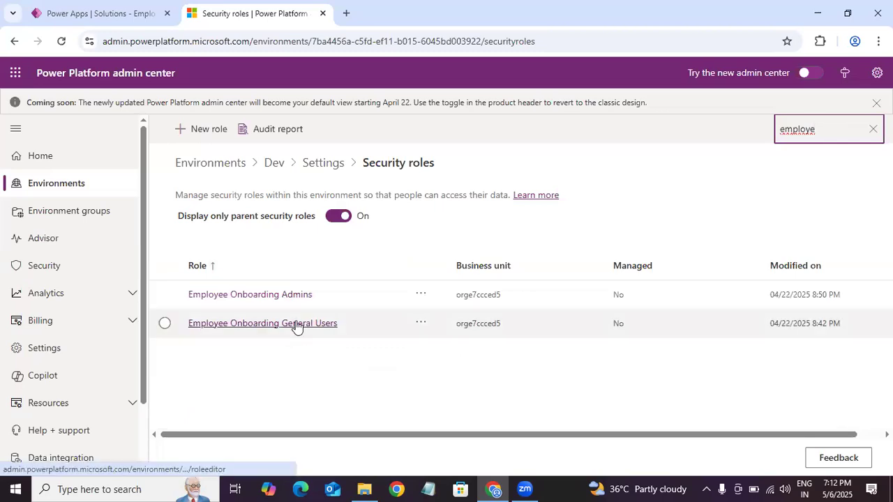
left_click(297, 325)
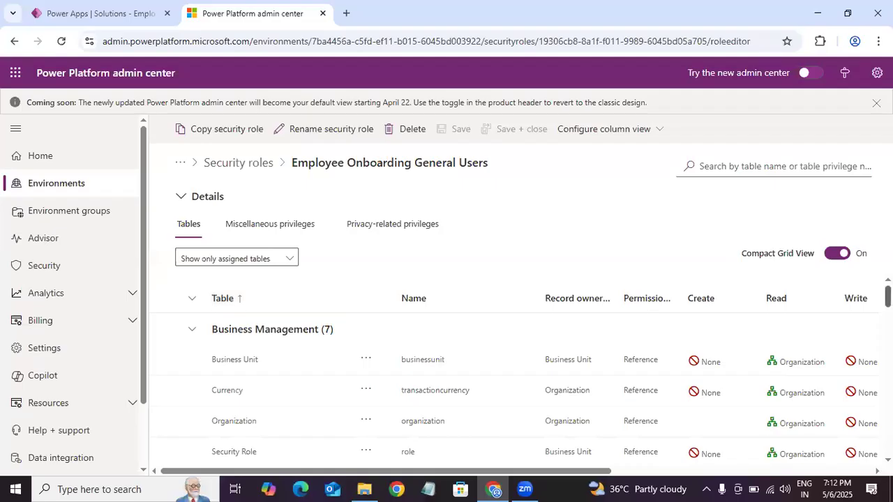
Step: Examine the role's assigned tables down to the Employee onboarding custom table and its privileges from Create to Assign
scroll(517, 380, "down", 1)
scroll(516, 380, "down", 1)
scroll(516, 380, "up", 3)
scroll(516, 380, "down", 3)
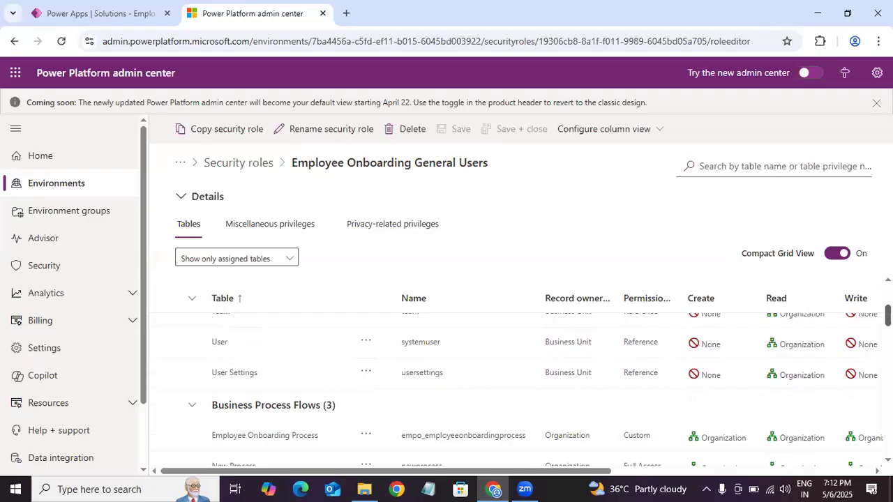
scroll(516, 380, "down", 2)
scroll(516, 380, "up", 3)
scroll(516, 380, "down", 3)
scroll(253, 397, "down", 3)
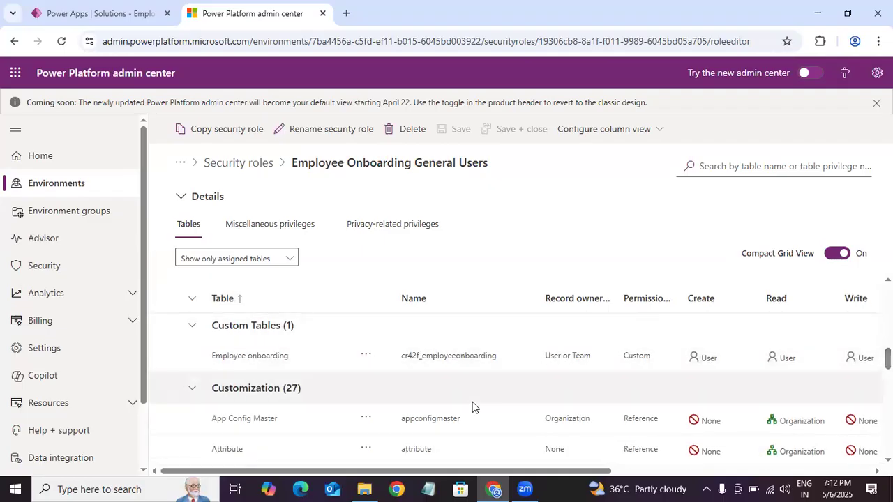
scroll(189, 474, "right", 3)
scroll(188, 474, "right", 2)
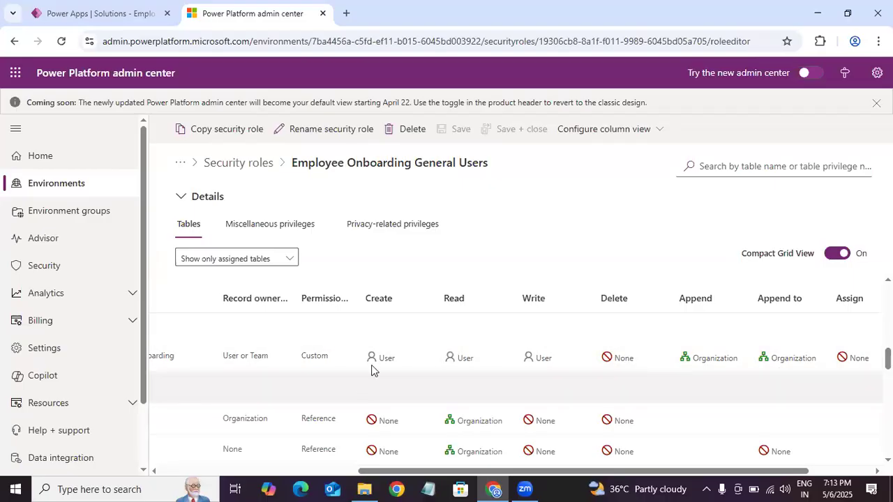
Step: Select the Employee onboarding table row and view the access levels offered for its Create privilege, without changing it
left_click(418, 375)
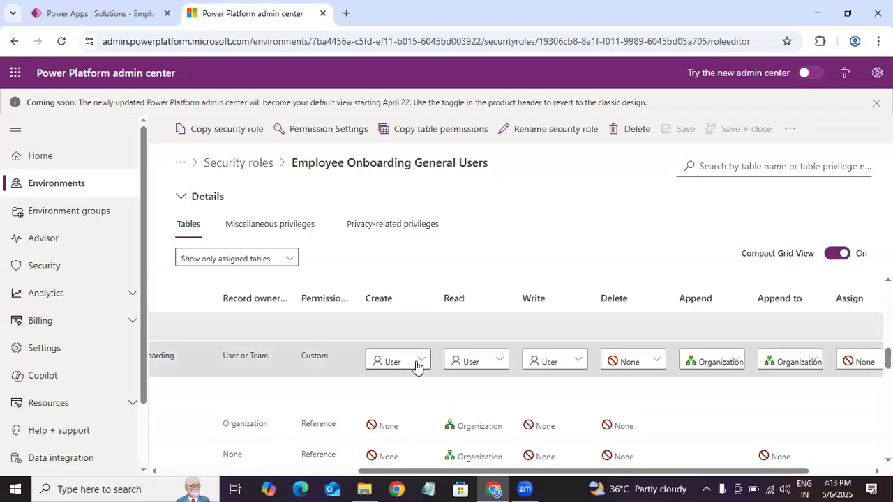
left_click(416, 363)
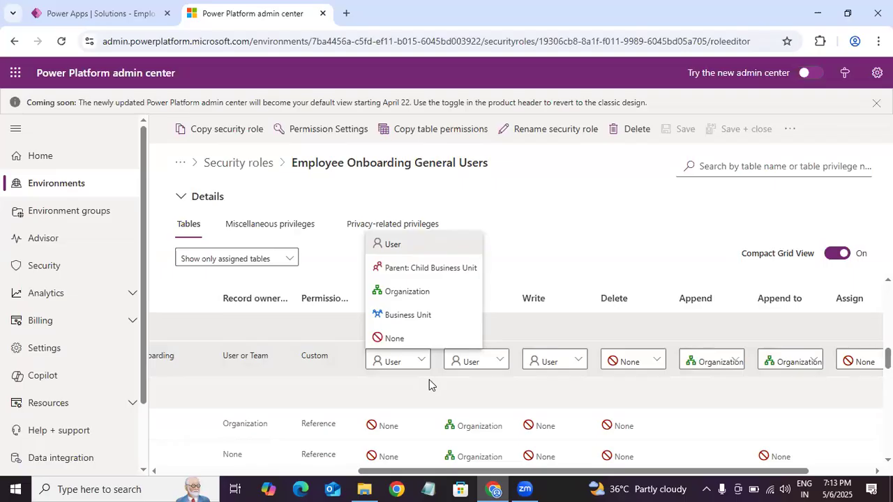
left_click(528, 212)
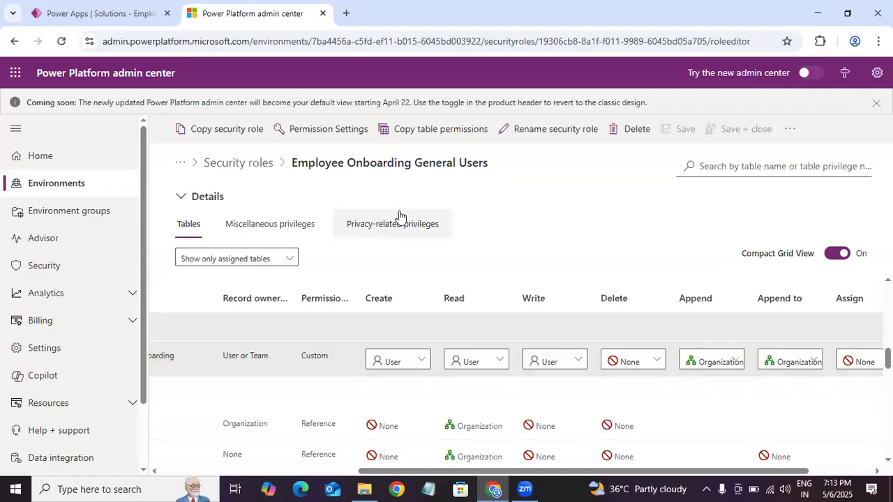
Step: Switch to the Power Apps solution, close its Settings pane, and return to the security role in the Power Platform admin center
left_click(127, 15)
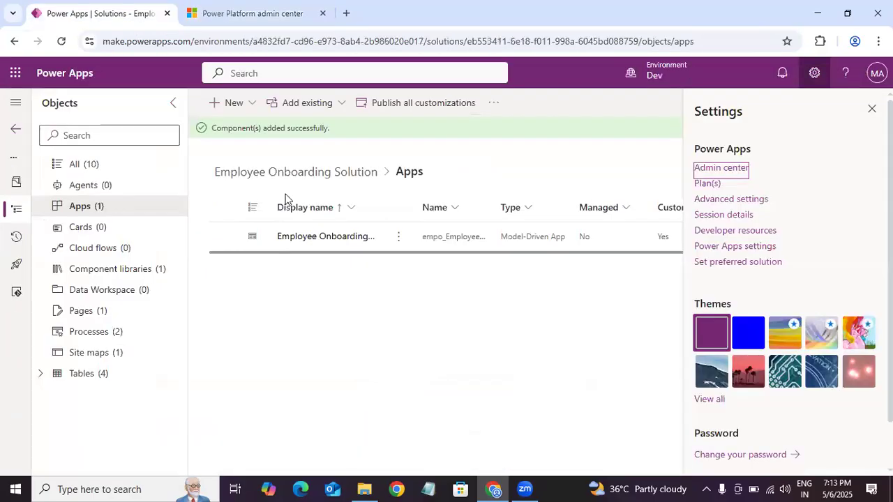
left_click(871, 108)
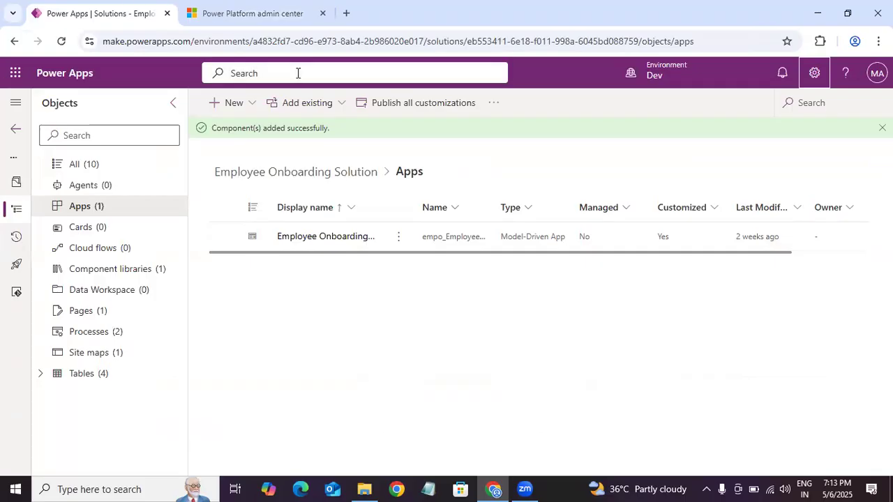
left_click(253, 13)
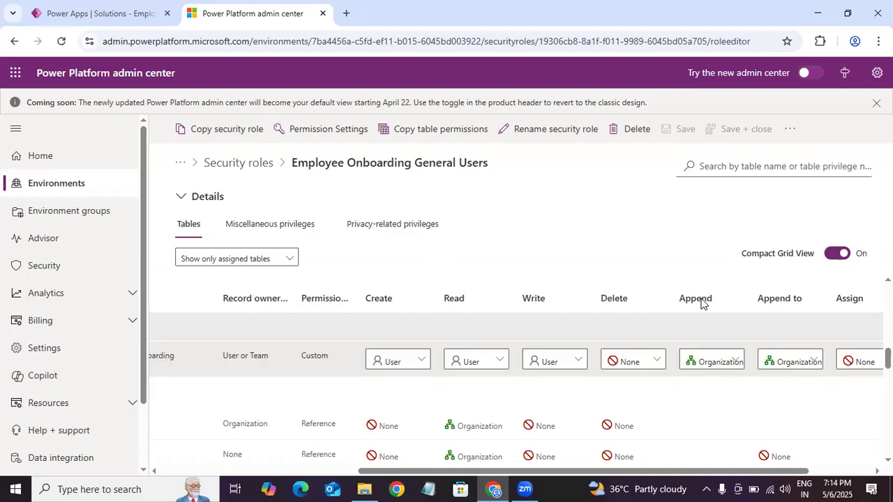
Step: Review the access-level options and their descriptions for the Employee onboarding table's Create and Read privileges, leaving both settings as they are
left_click(410, 367)
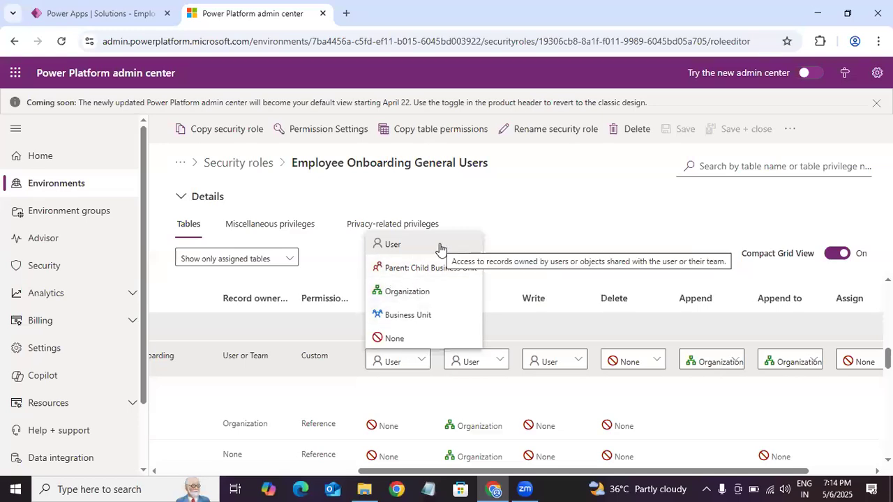
left_click(546, 232)
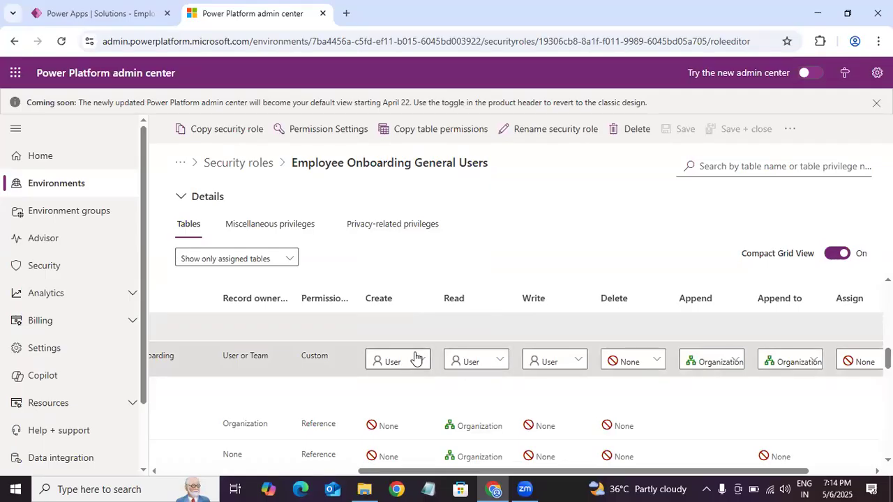
left_click(477, 363)
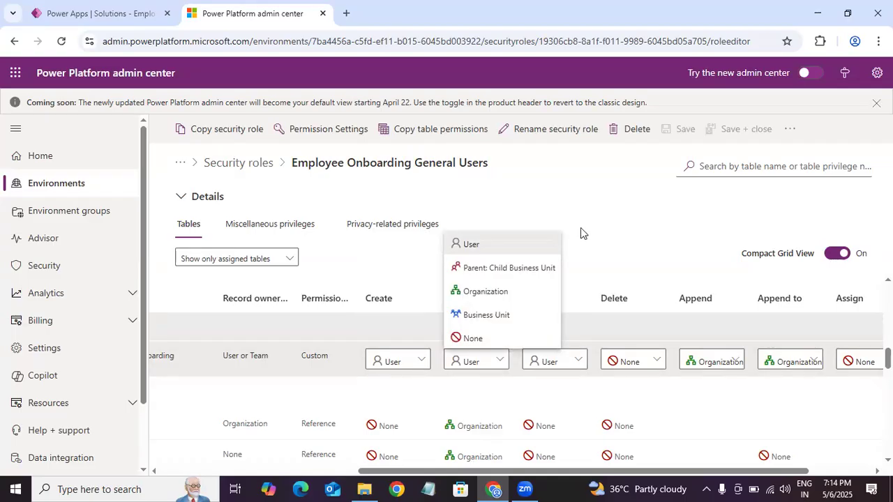
left_click(613, 228)
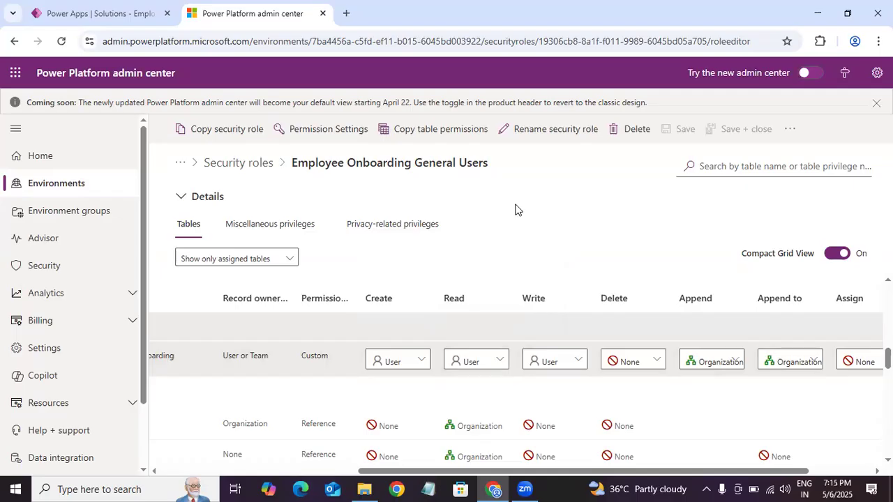
left_click(472, 361)
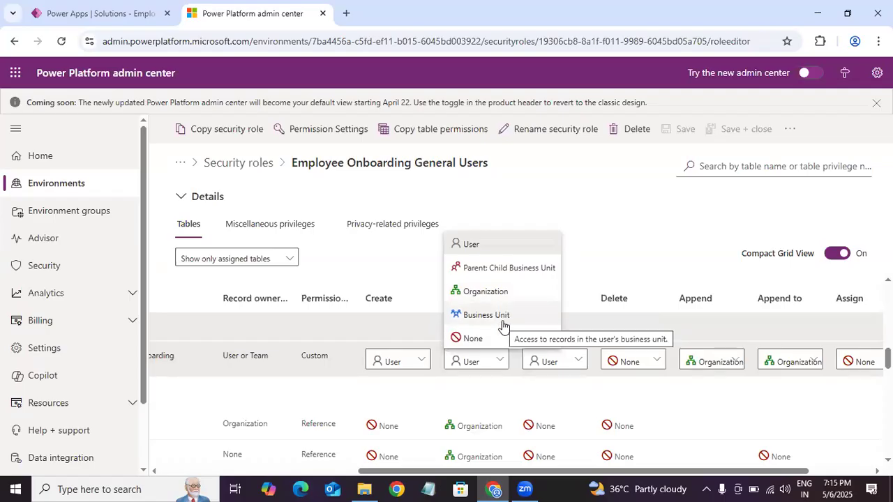
left_click(582, 257)
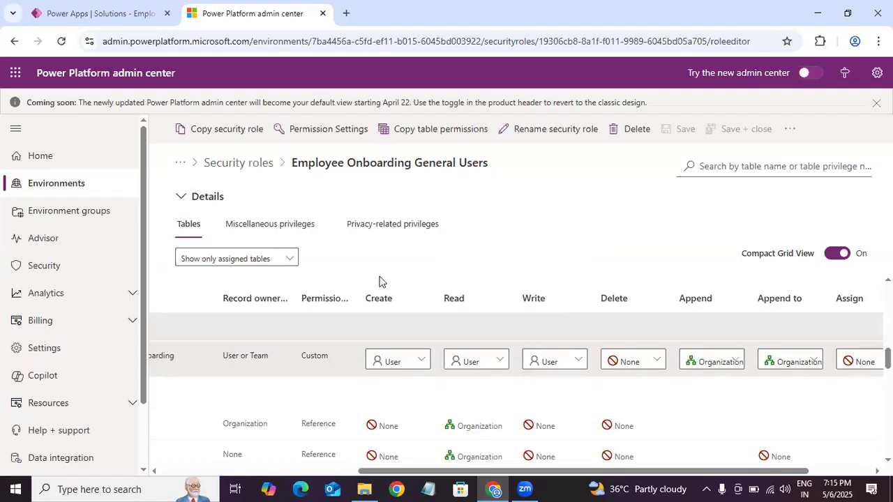
left_click(406, 366)
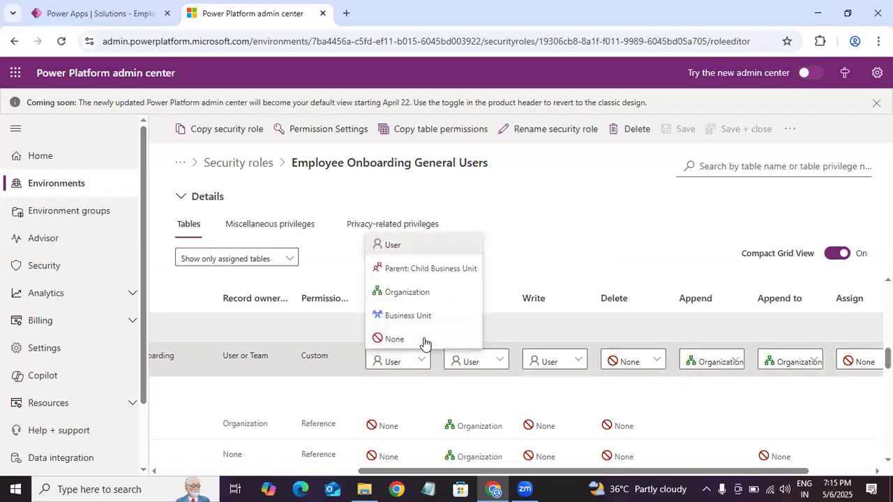
left_click(576, 243)
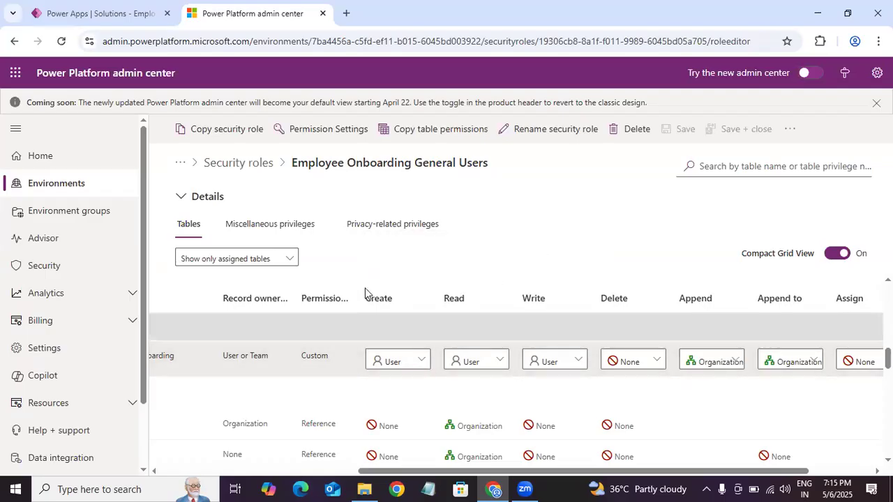
left_click(393, 370)
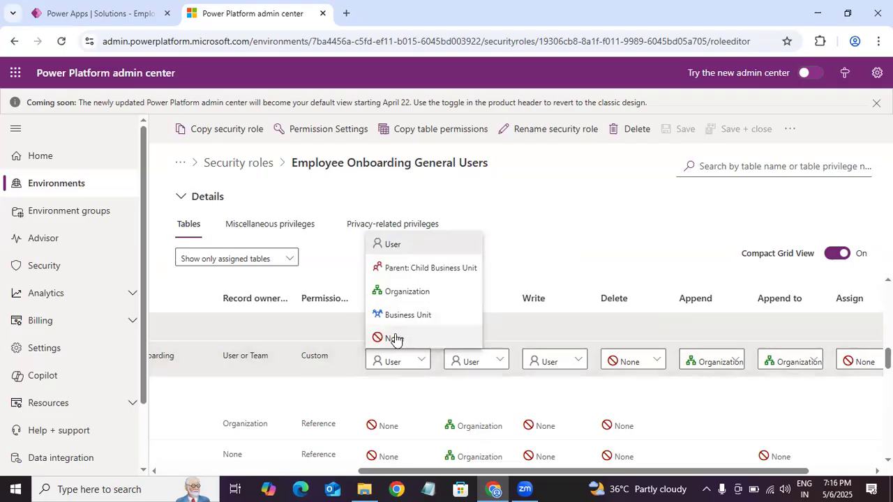
left_click(537, 249)
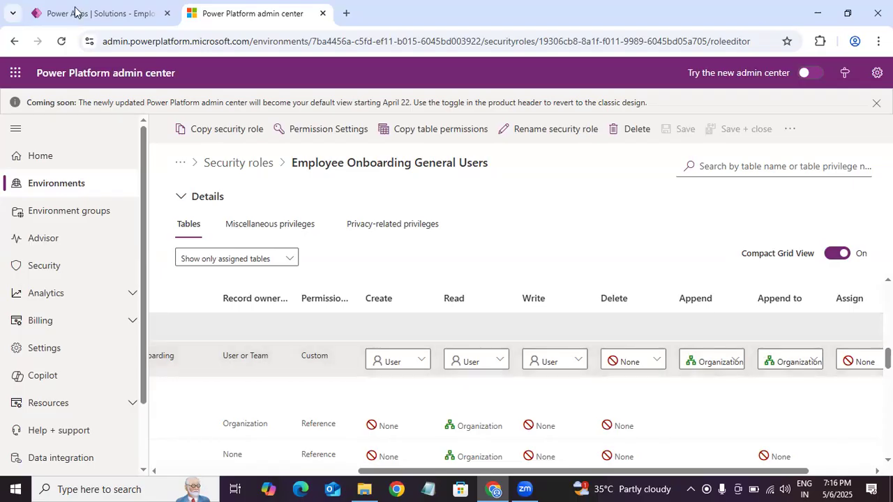
left_click(136, 15)
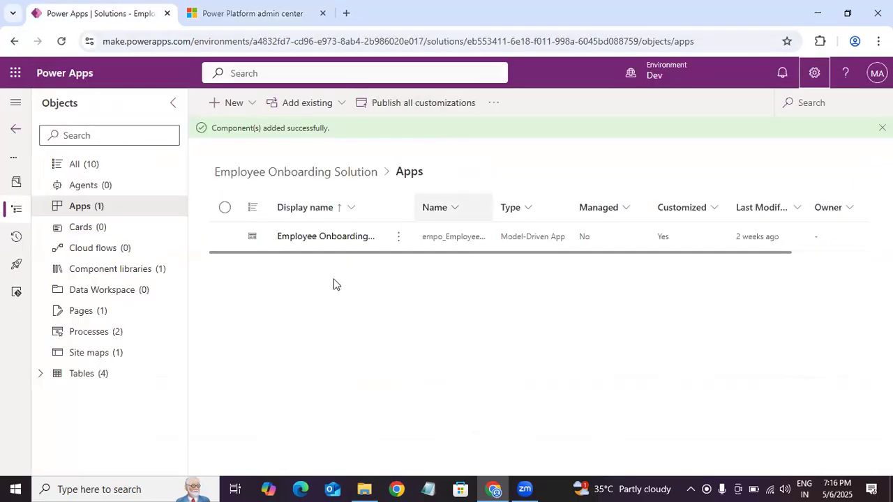
left_click(269, 12)
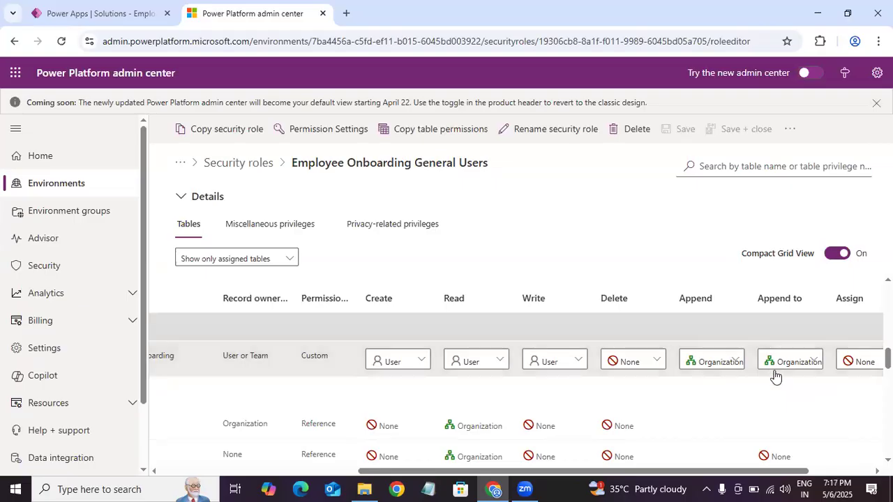
Step: Switch to the Employee Onboarding Solution in Power Apps and play its model-driven app
left_click(101, 14)
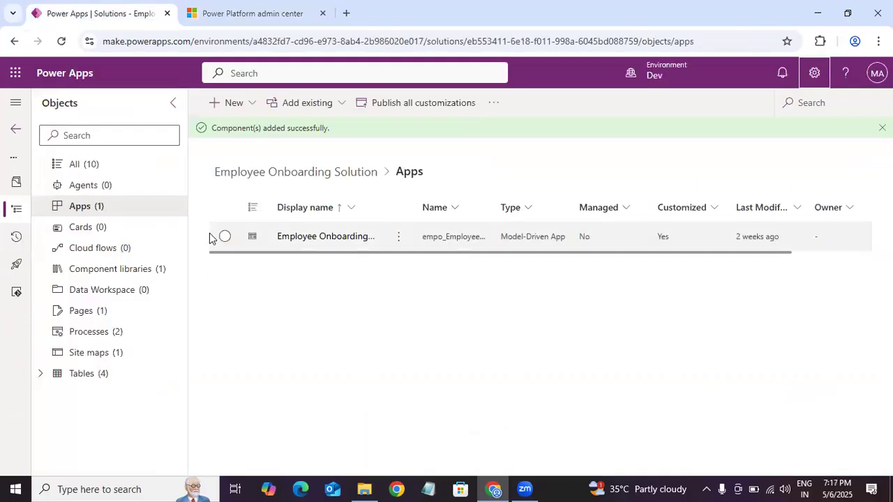
right_click(504, 246)
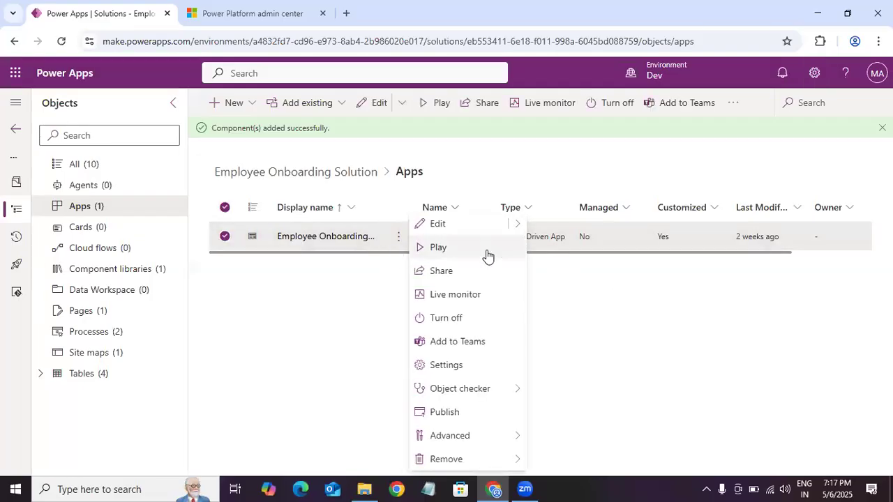
left_click(483, 248)
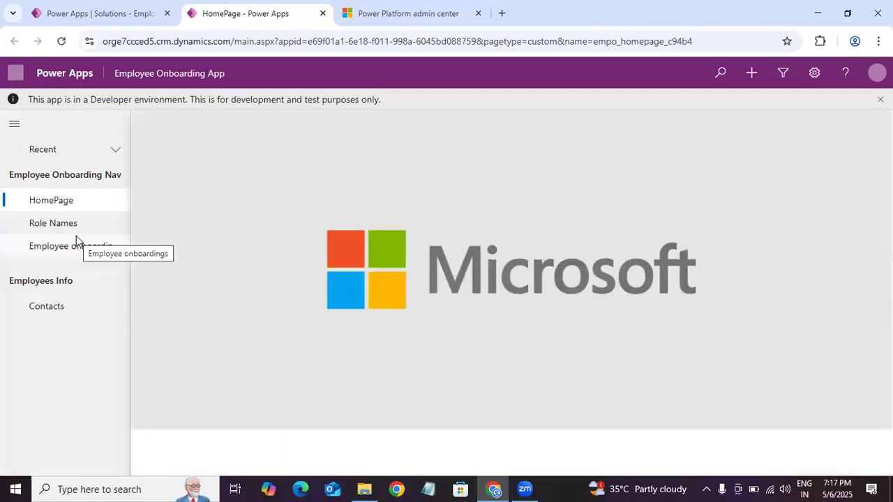
Step: Open the second record in the Active Employee onboardings view and look through its Employee Information form
left_click(87, 257)
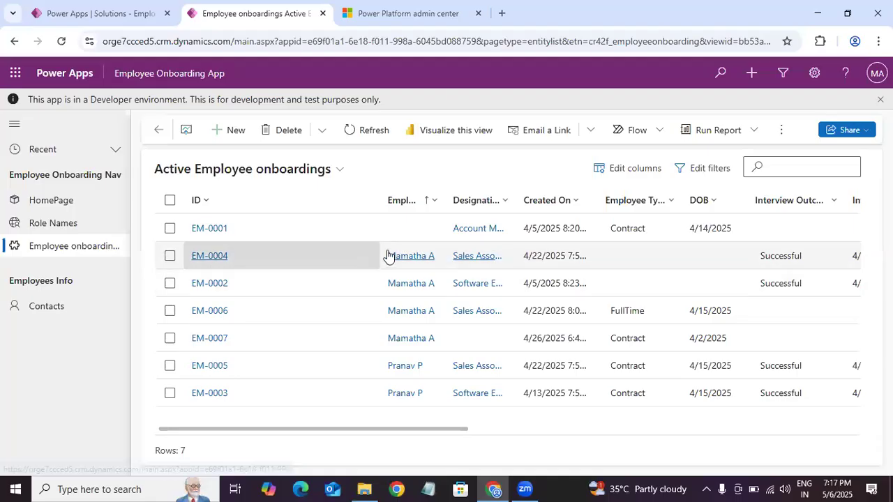
left_click(214, 259)
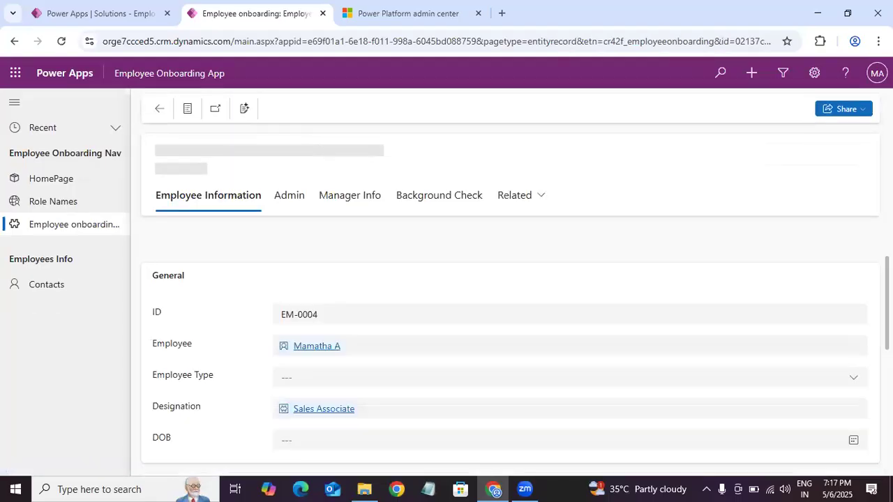
scroll(510, 346, "down", 3)
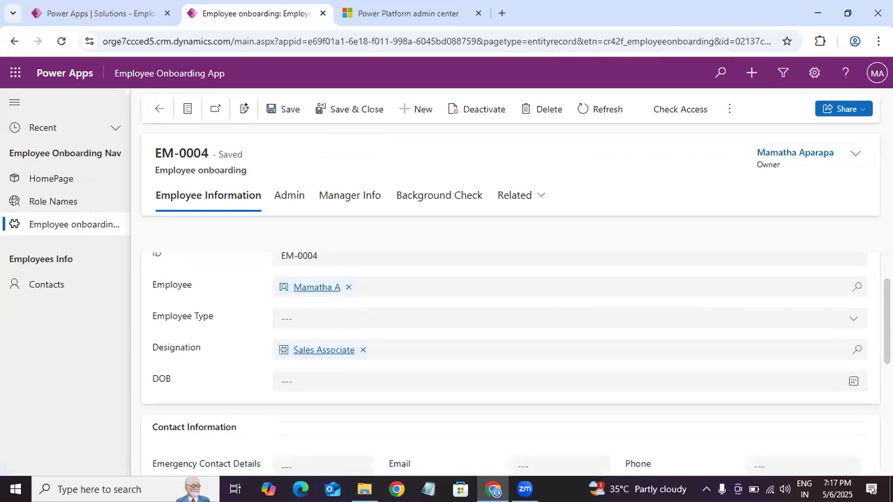
Step: Set the open employee onboarding record's Designation to Account Coordinator, and close the Role Names lookup without choosing another role
scroll(510, 346, "up", 1)
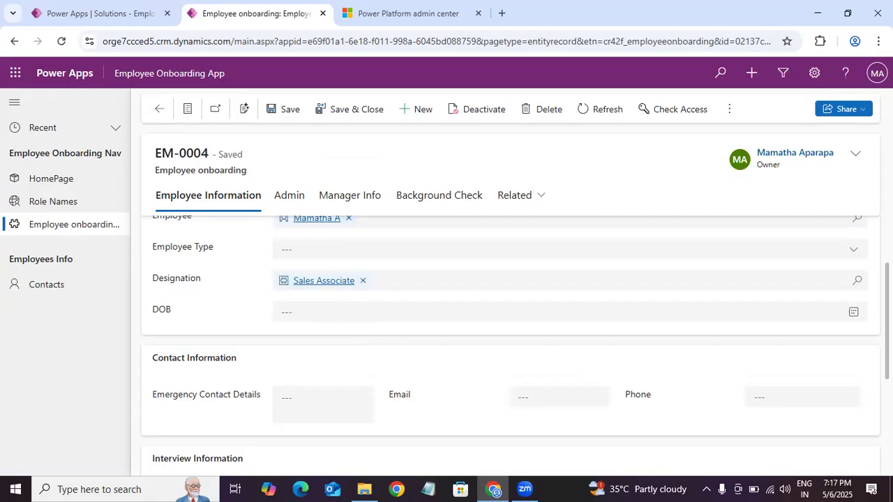
scroll(347, 311, "up", 2)
scroll(349, 335, "down", 1)
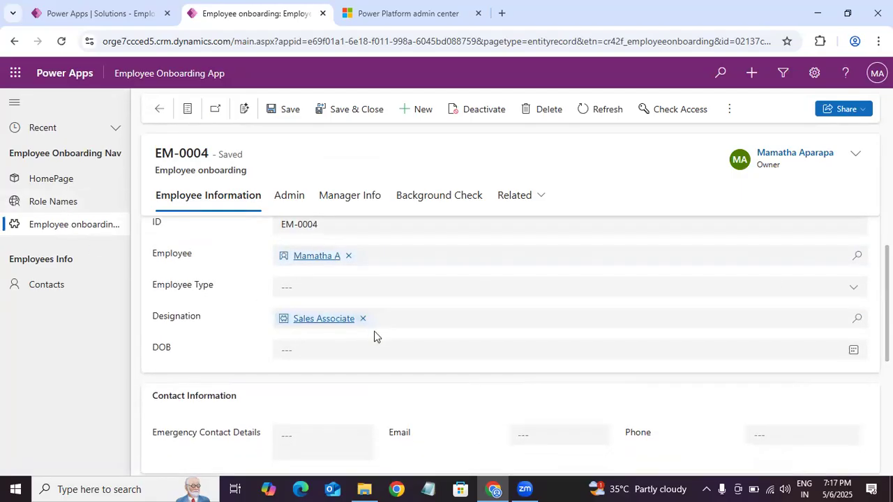
left_click(856, 319)
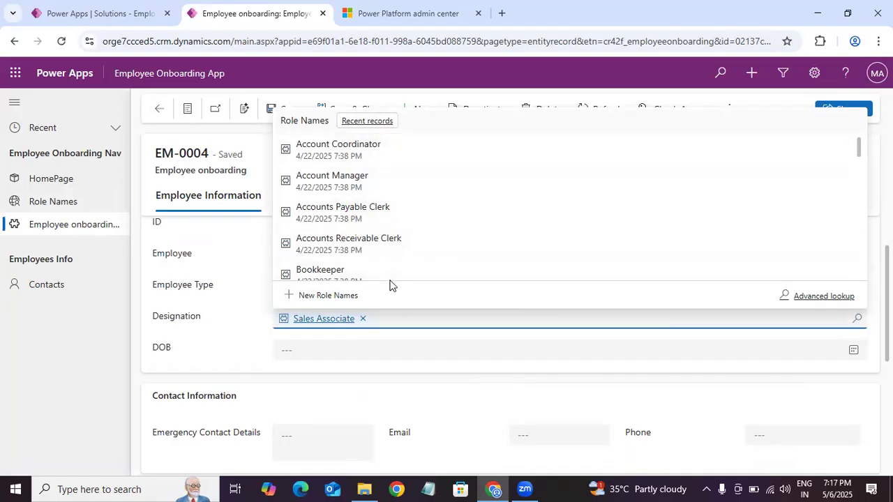
left_click(351, 164)
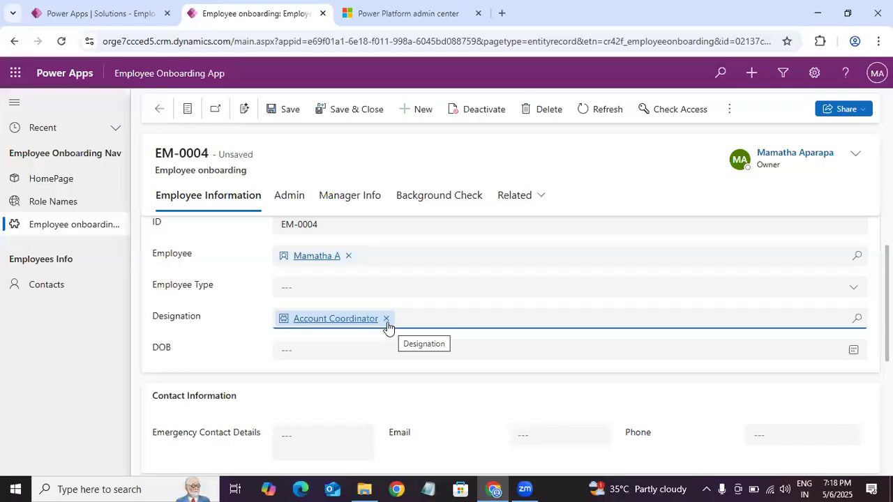
left_click(857, 318)
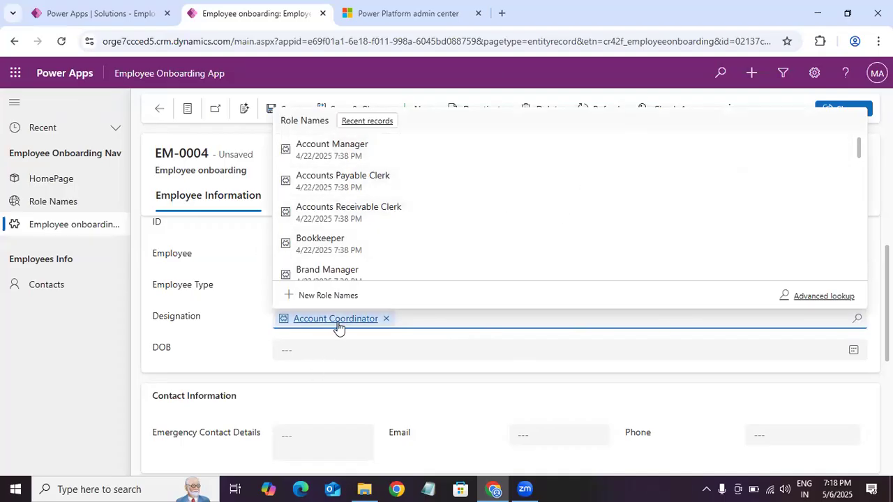
left_click(230, 326)
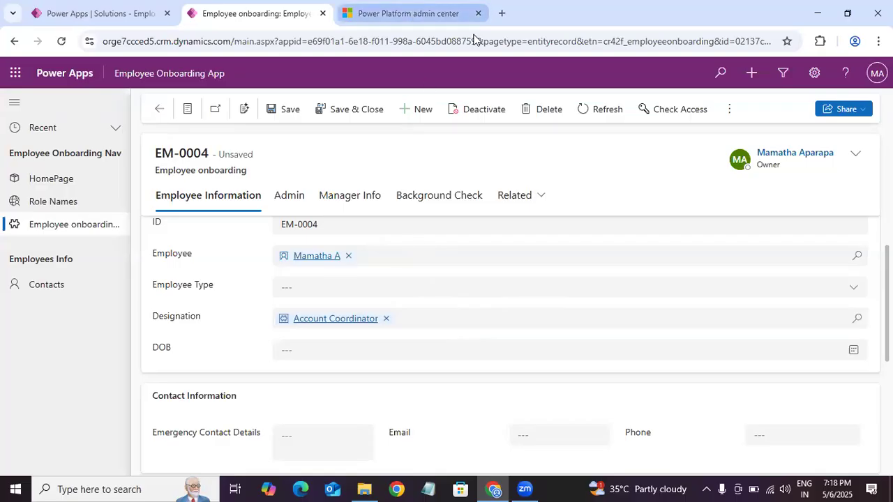
Step: Switch to the Power Platform admin center and reload the Employee Onboarding General Users security role
left_click(411, 14)
left_click(302, 11)
left_click(358, 12)
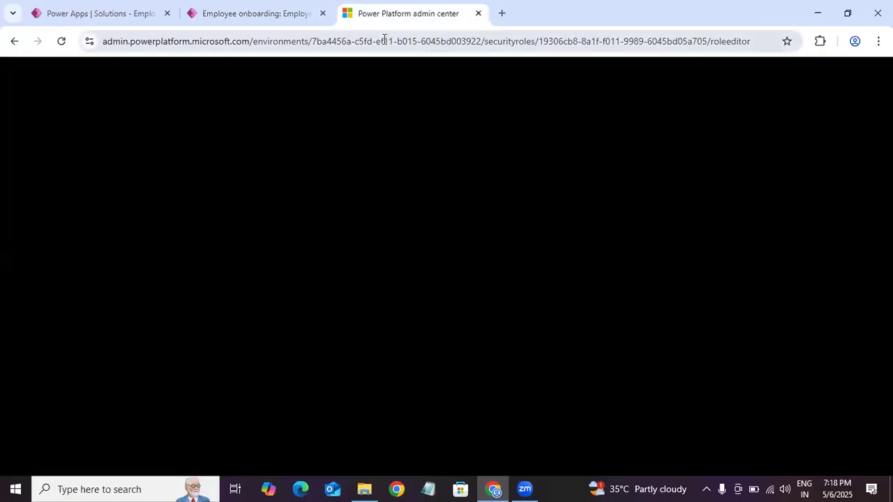
left_click(61, 44)
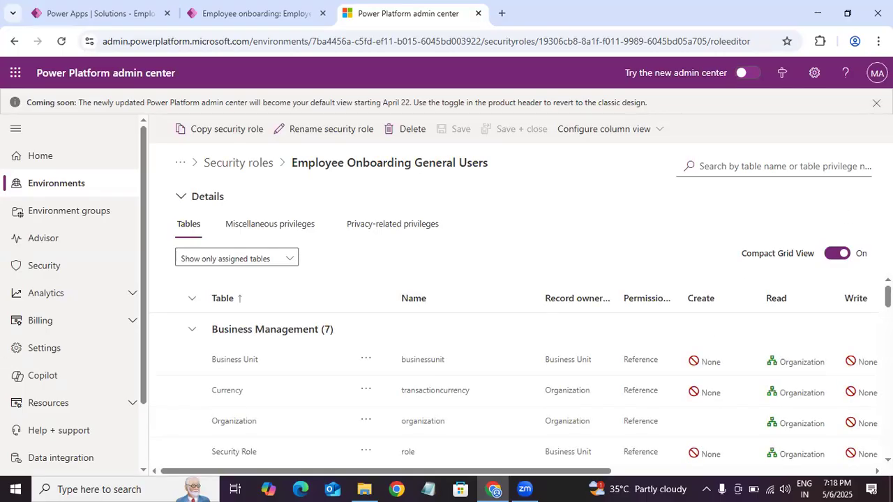
Step: Show all tables in the Employee Onboarding General Users role and search them for "role"
scroll(530, 387, "down", 4)
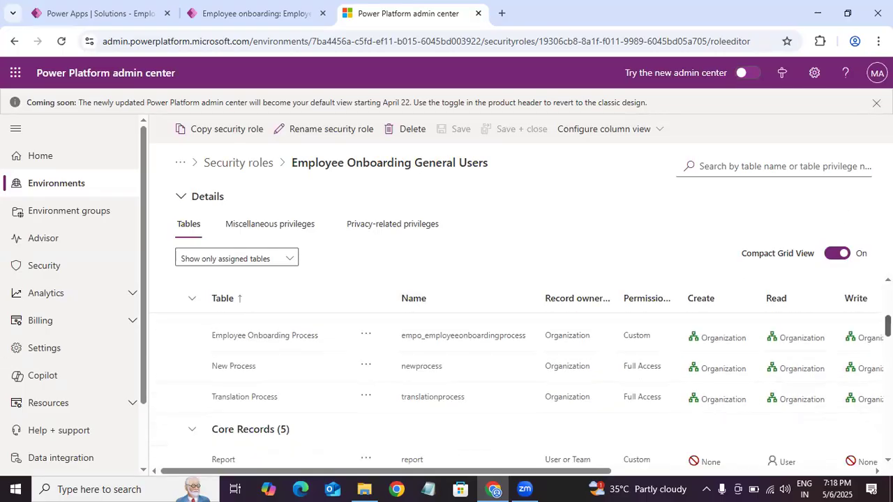
scroll(530, 387, "up", 2)
scroll(530, 387, "down", 1)
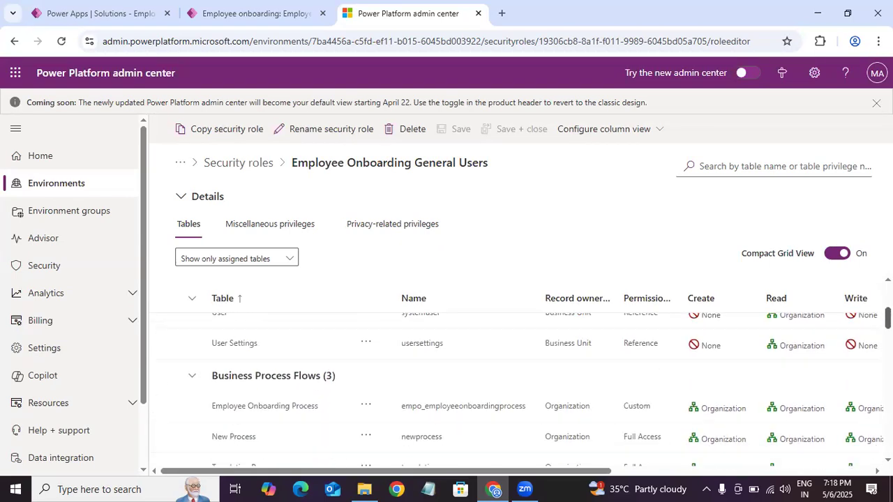
scroll(530, 387, "down", 8)
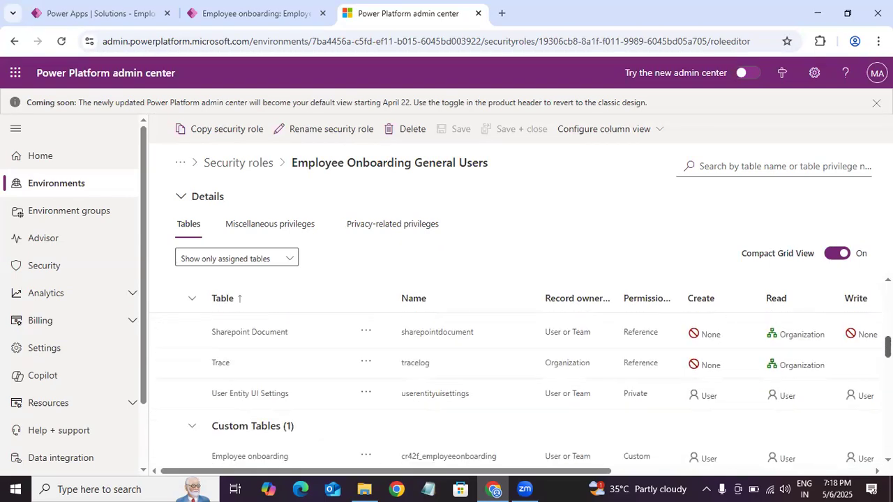
scroll(530, 387, "up", 3)
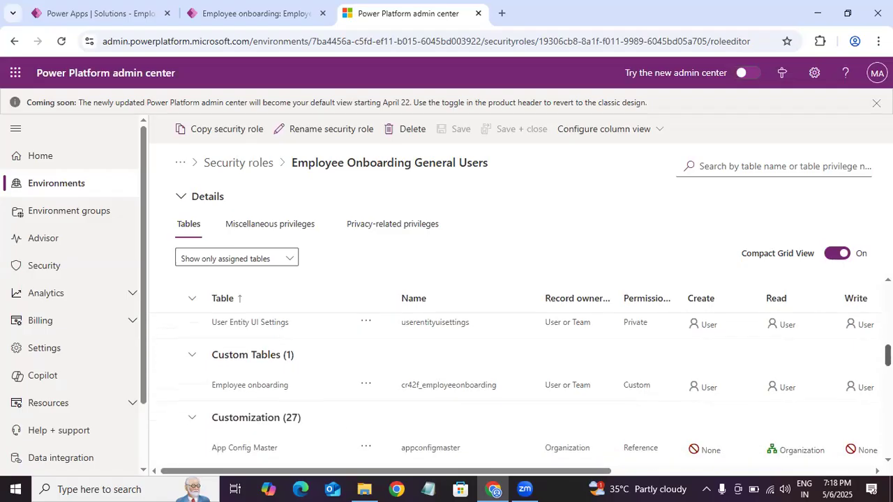
scroll(530, 387, "down", 3)
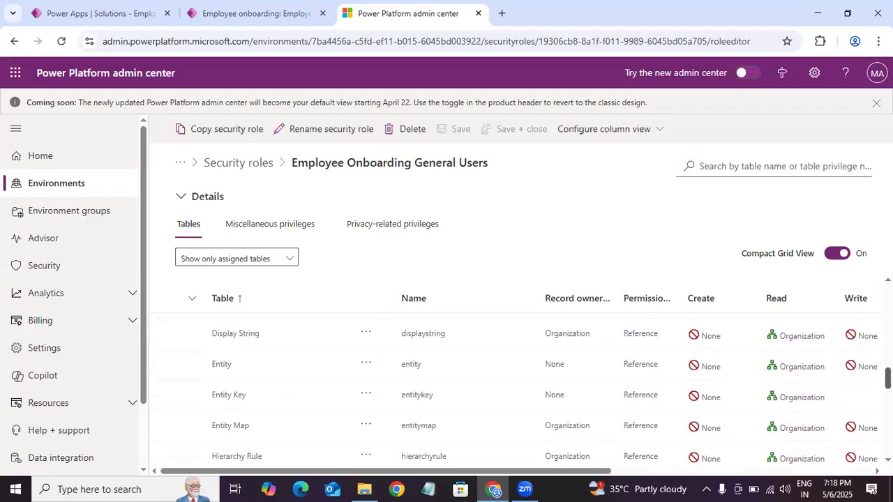
left_click(275, 262)
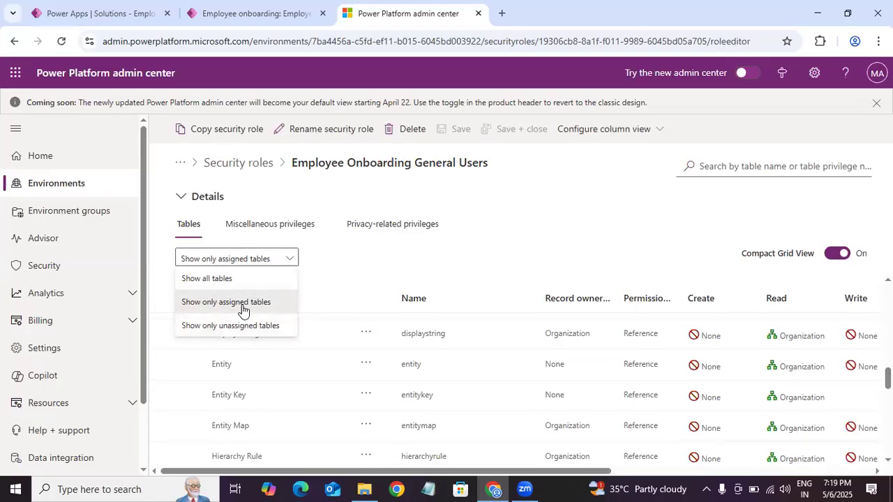
left_click(209, 278)
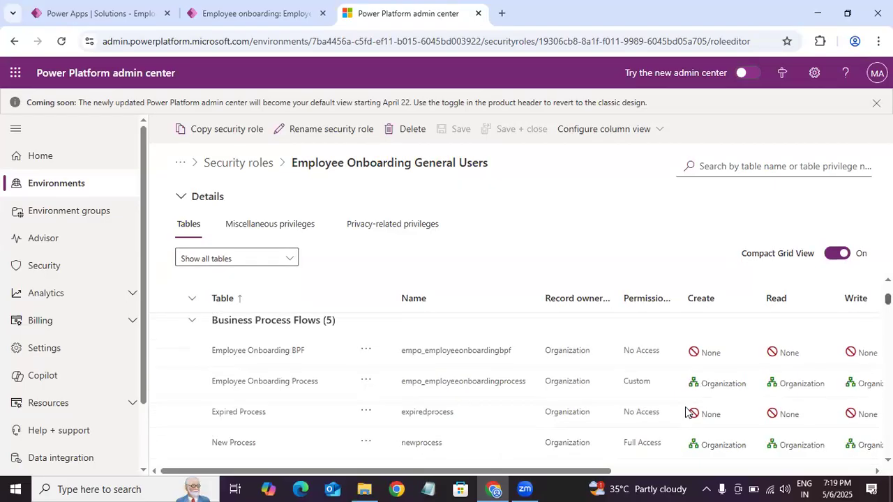
left_click(771, 167)
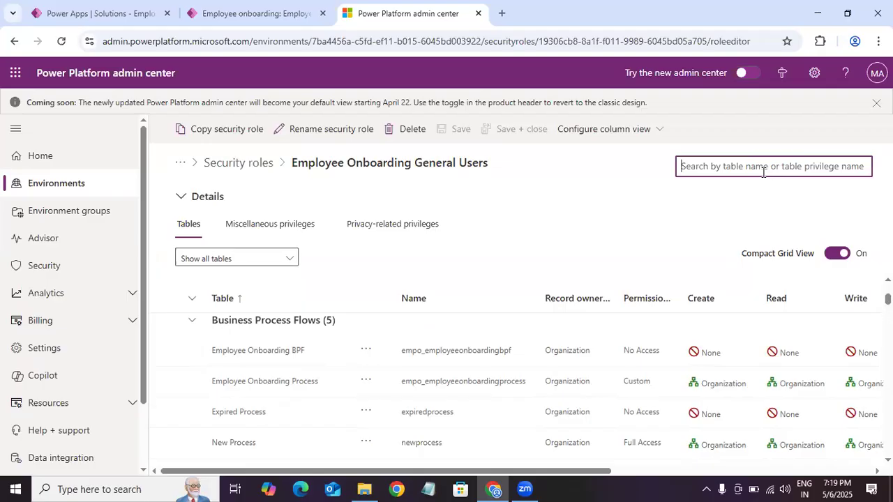
type("role")
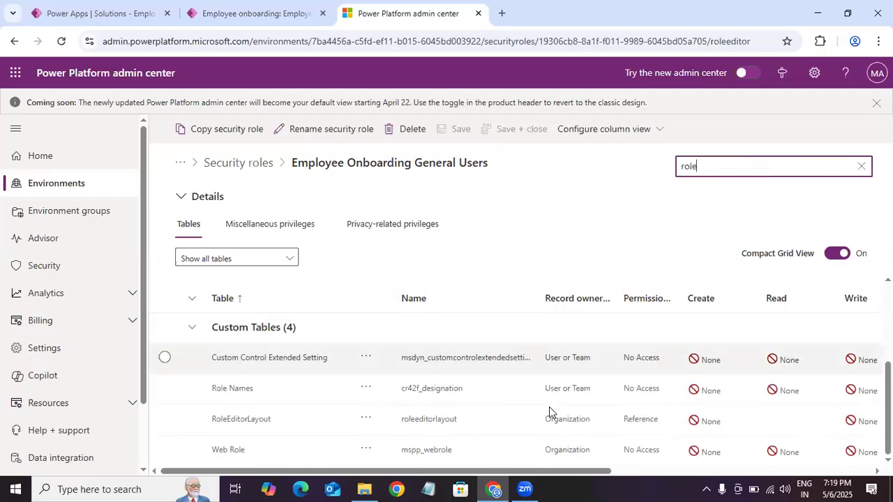
key("alt+Tab")
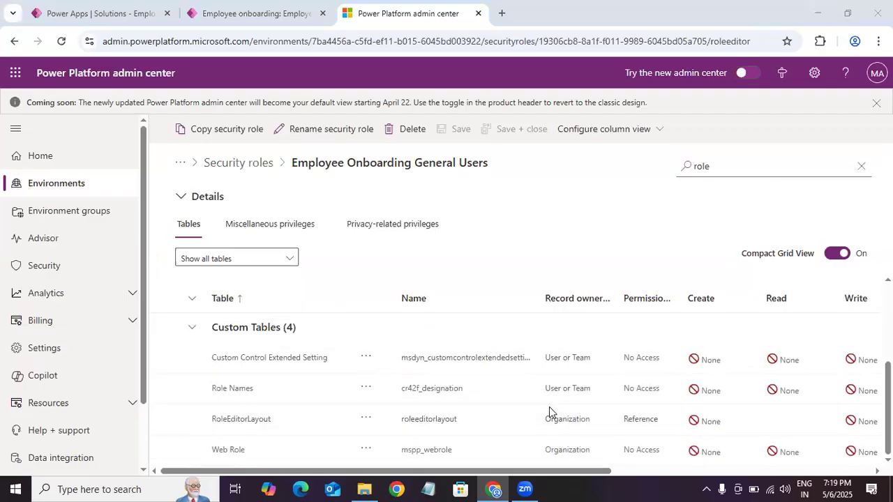
Step: Set the Read privilege of the Role Names table (cr42f_designation) to Organization
left_click_drag(590, 471, 685, 472)
left_click(620, 393)
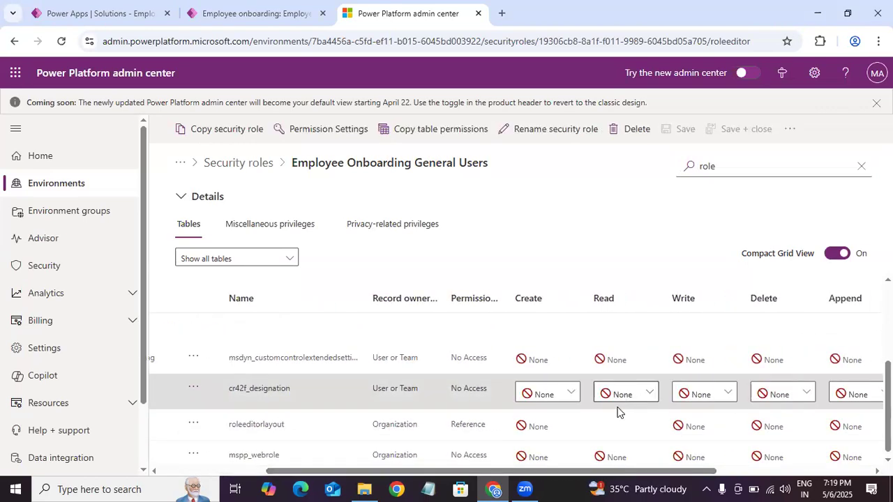
left_click(647, 395)
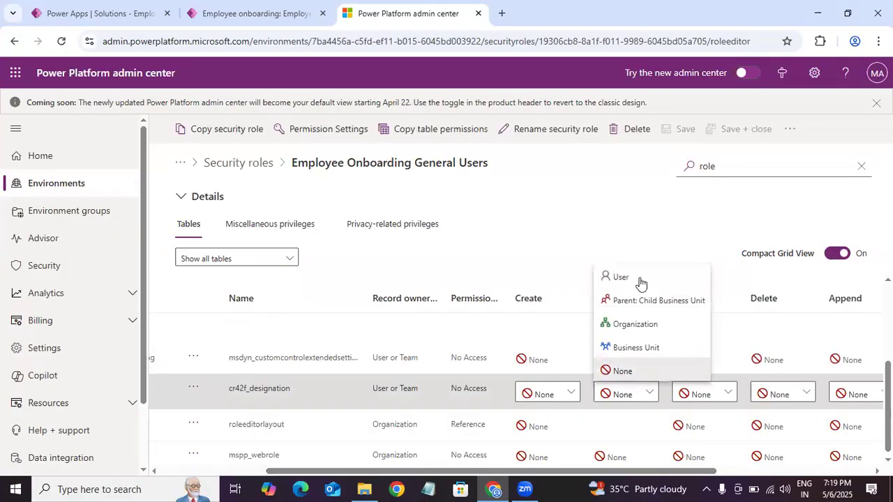
left_click(645, 325)
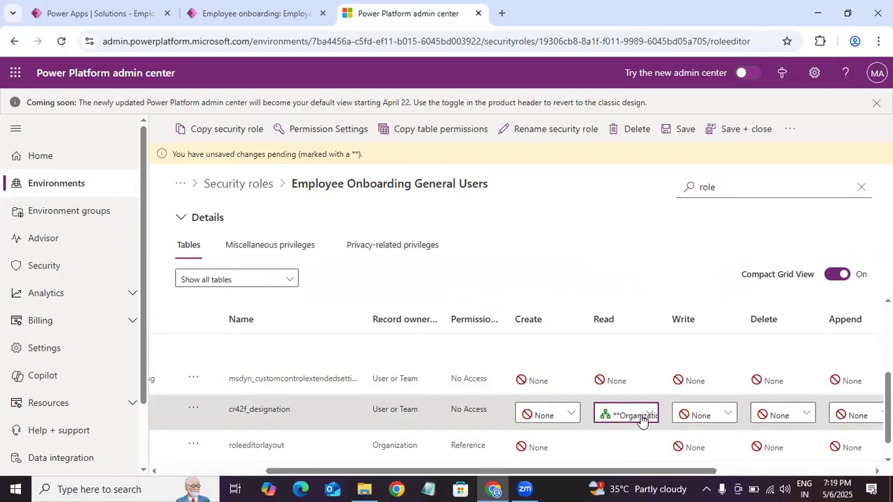
Step: Set the Role Names table's Append and Append to privileges to Organization and save the security role
scroll(645, 477, "right", 5)
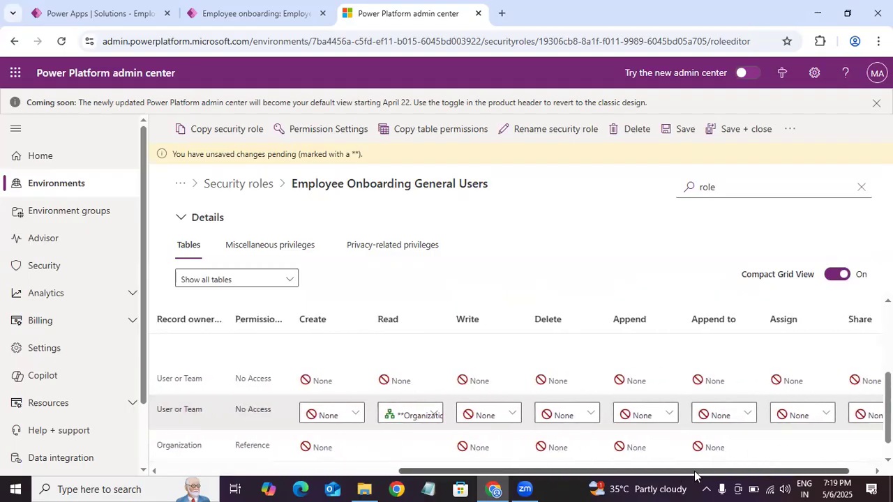
left_click(640, 422)
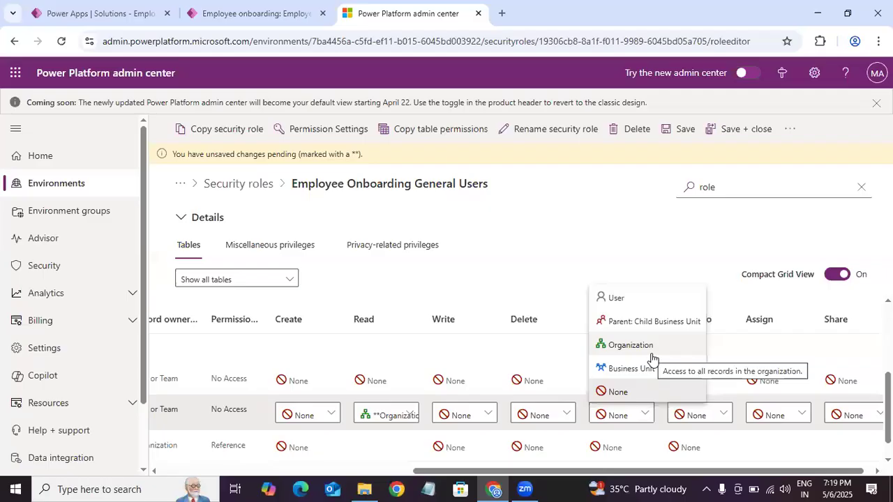
left_click(650, 346)
left_click(699, 415)
left_click(720, 354)
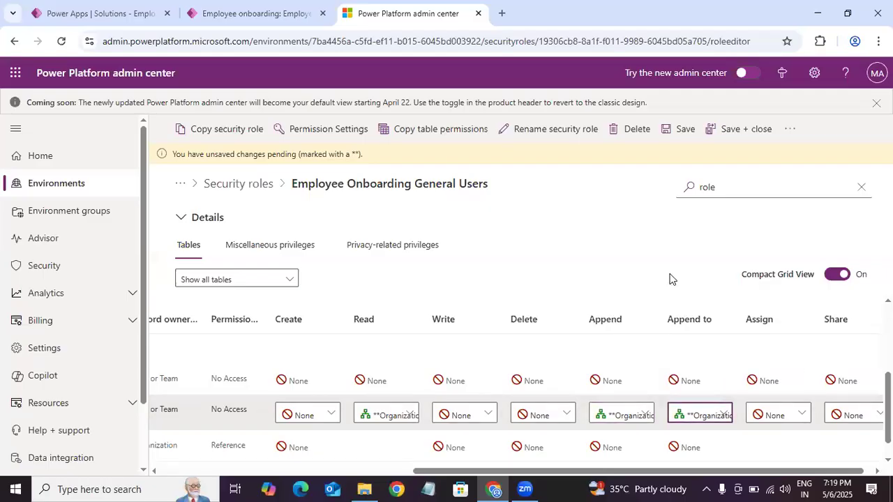
key("ctrl+s")
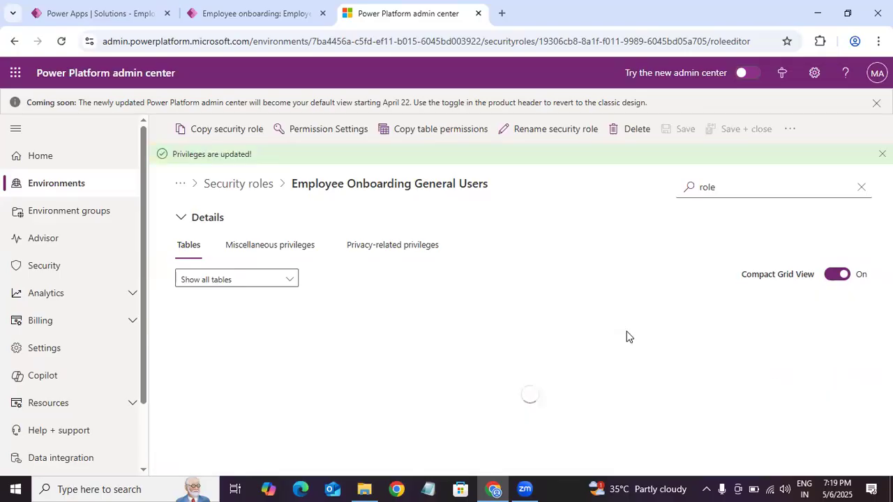
Step: Return to the Dev environment's security roles, search for "employee", and open the Employee Onboarding Admins role
left_click(265, 189)
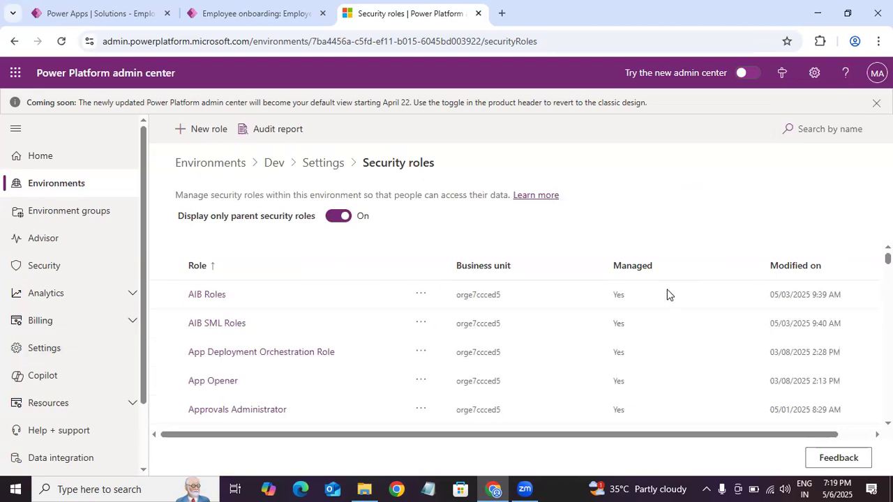
left_click(837, 129)
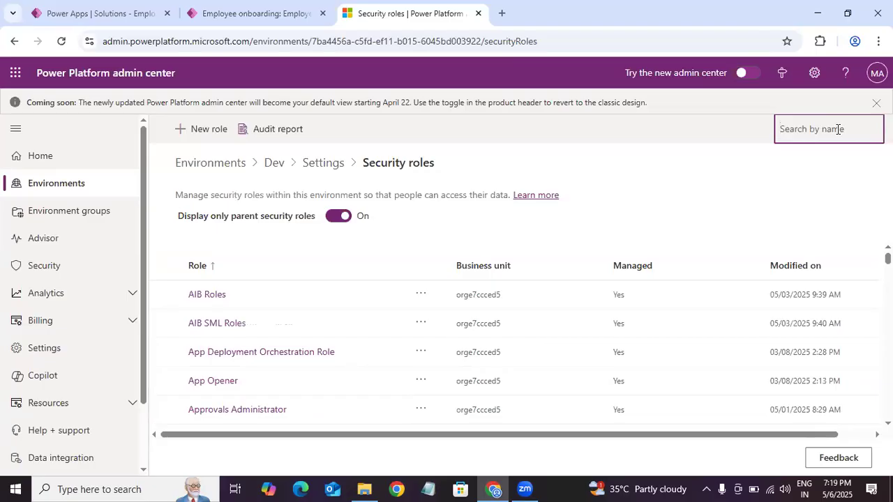
type("employee")
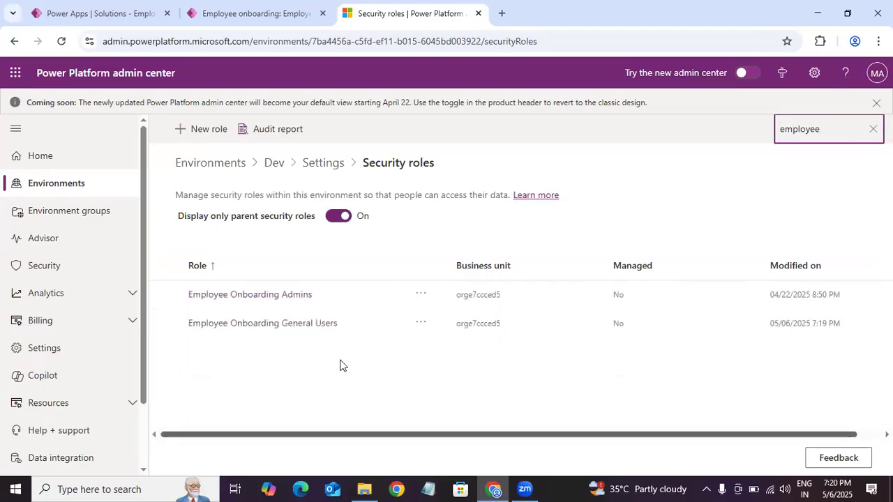
left_click(272, 299)
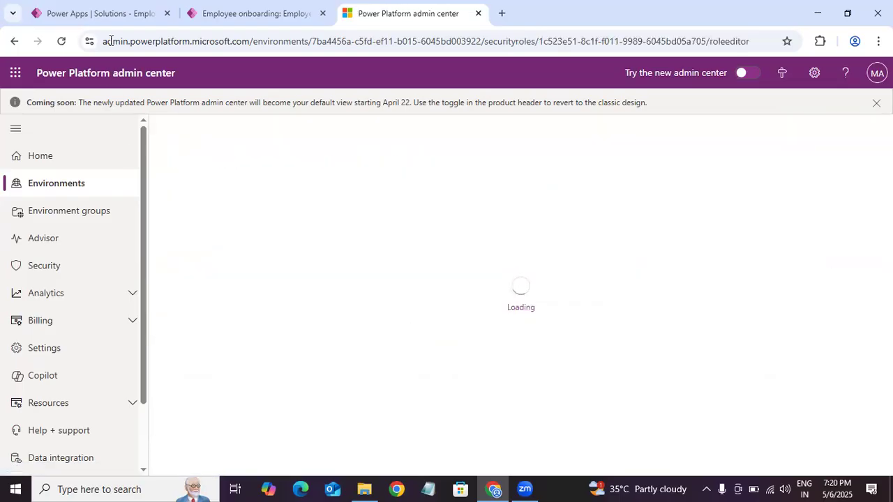
left_click(251, 18)
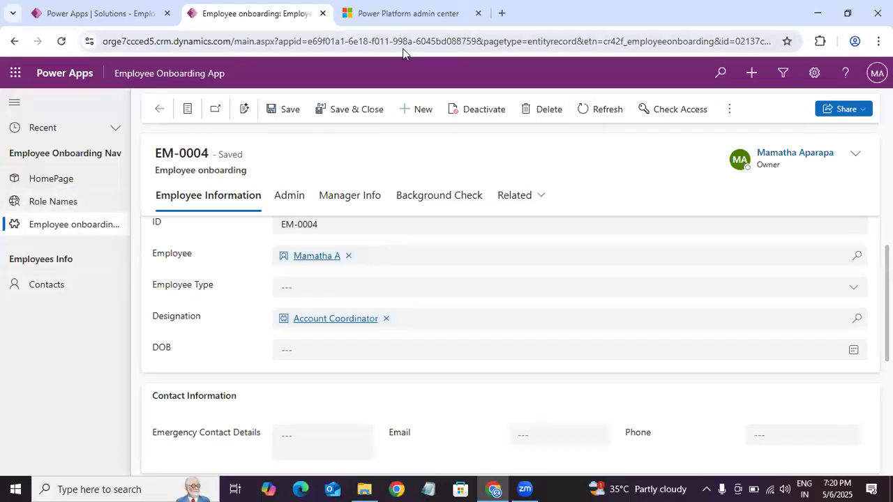
key("ctrl+Tab")
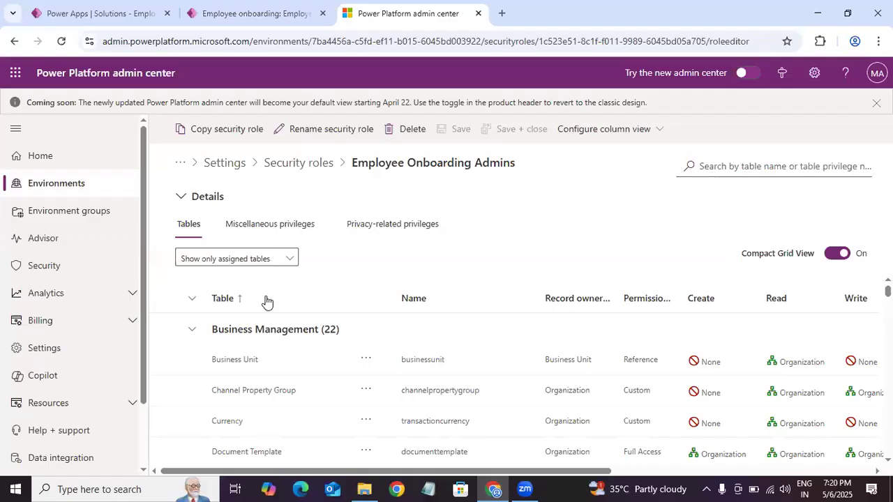
Step: Show all tables in the Employee Onboarding Admins role and filter them by "emplo" to view their privileges
left_click(237, 258)
left_click(226, 279)
left_click(764, 165)
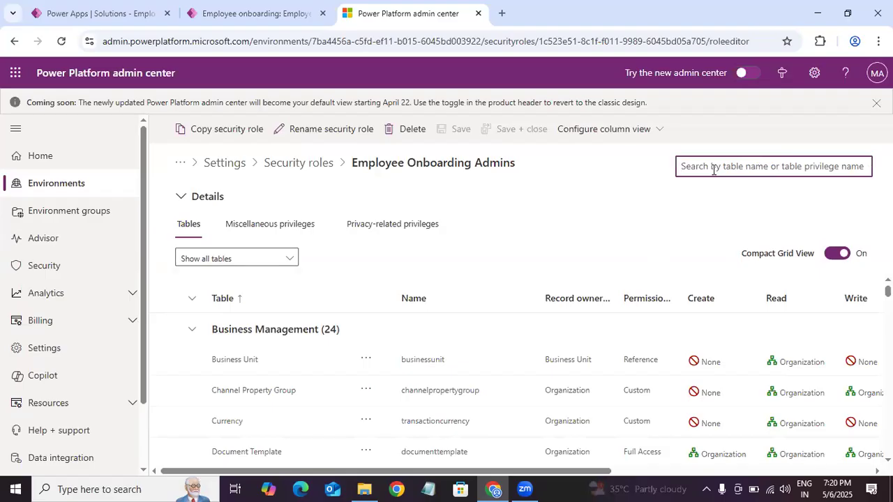
type("emplo")
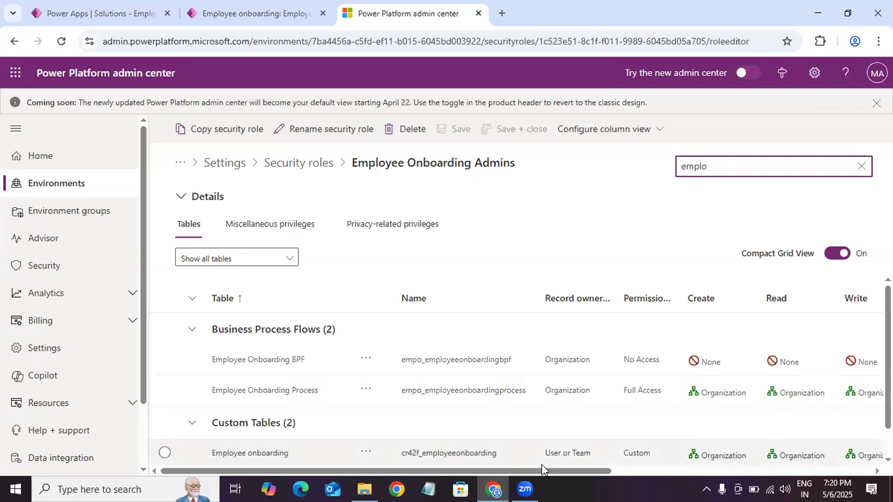
mouse_move(564, 474)
left_mouse_down()
mouse_move(593, 474)
mouse_move(563, 474)
left_mouse_up()
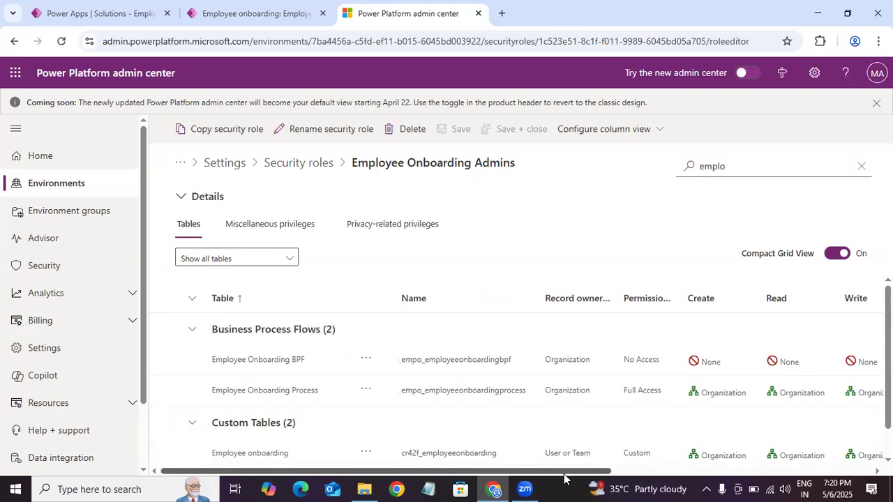
scroll(563, 478, "right", 3)
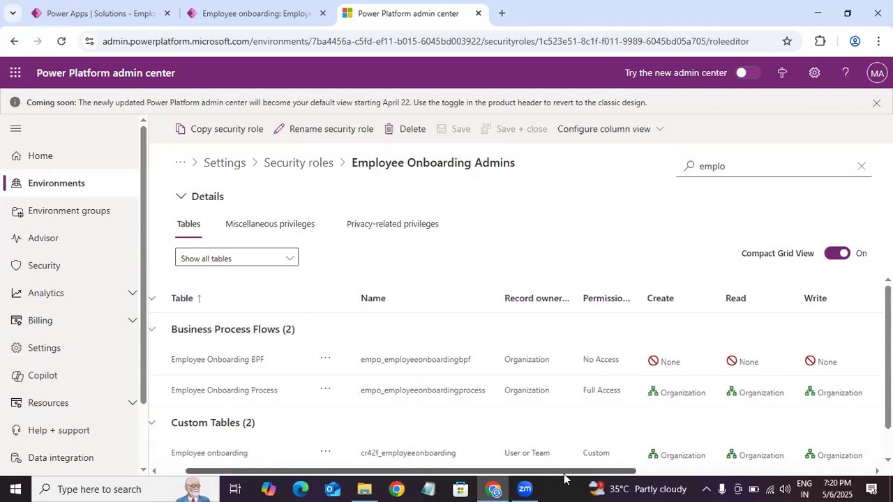
Step: Filter the Employee Onboarding Admins role's tables by "role" and examine the Role Names table's privileges from Create through Share
scroll(563, 477, "right", 1)
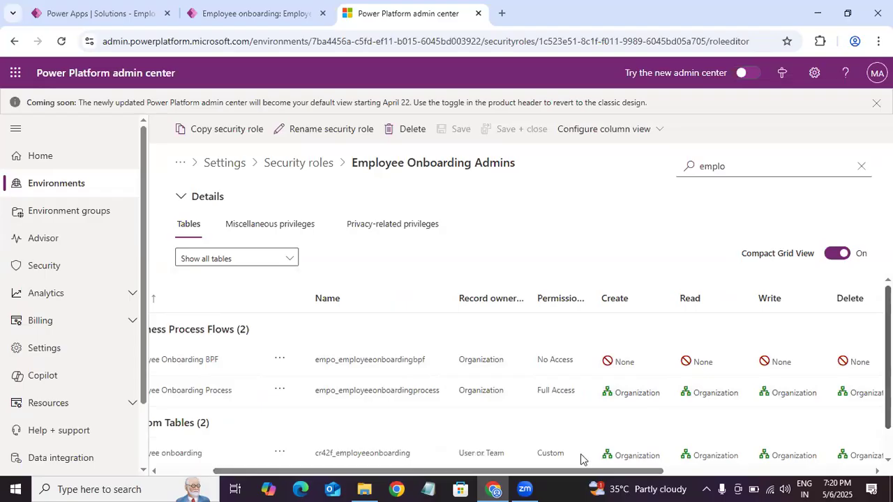
scroll(581, 458, "down", 1)
scroll(589, 477, "left", 3)
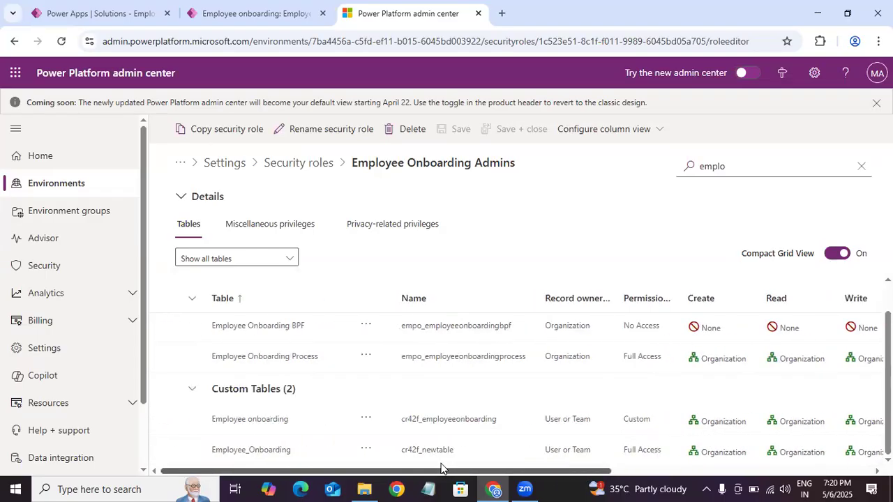
scroll(488, 472, "right", 4)
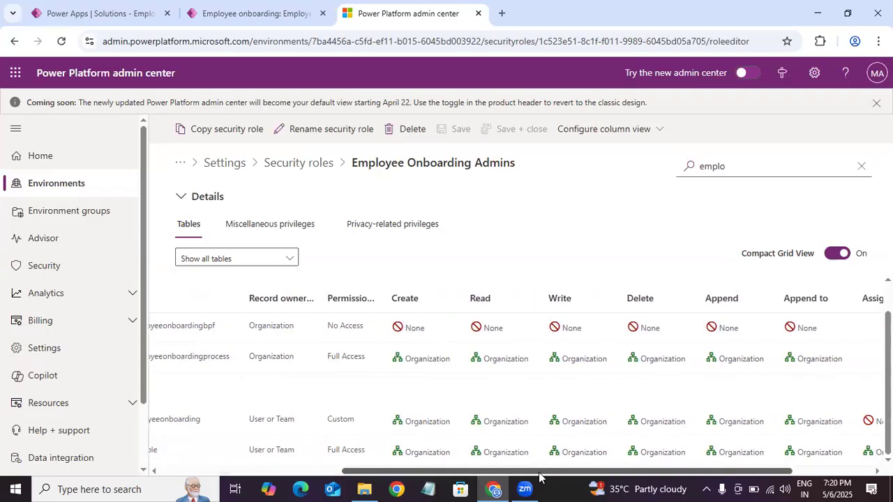
left_click(720, 166)
key("BackSpace")
key("BackSpace")
key("BackSpace")
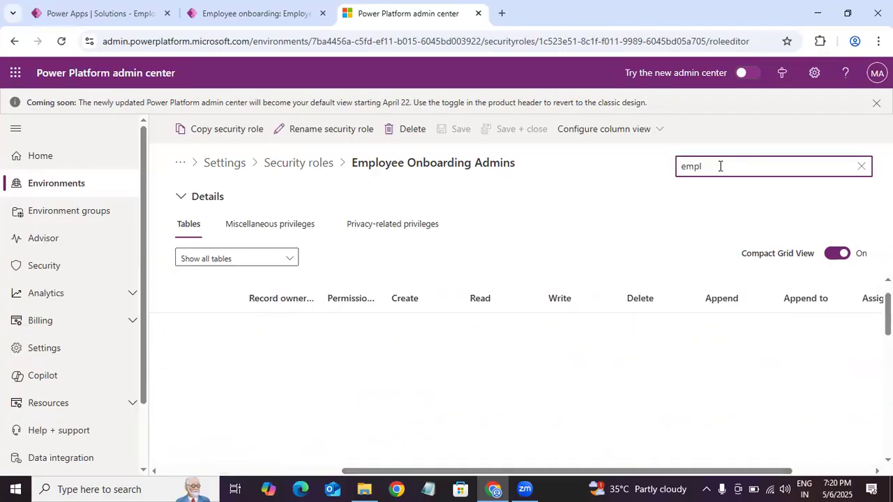
key("BackSpace")
key("BackSpace")
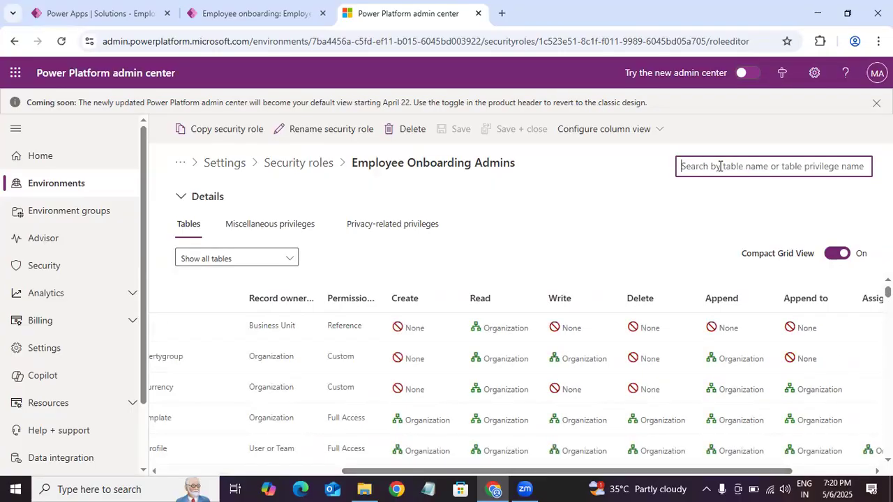
type("role")
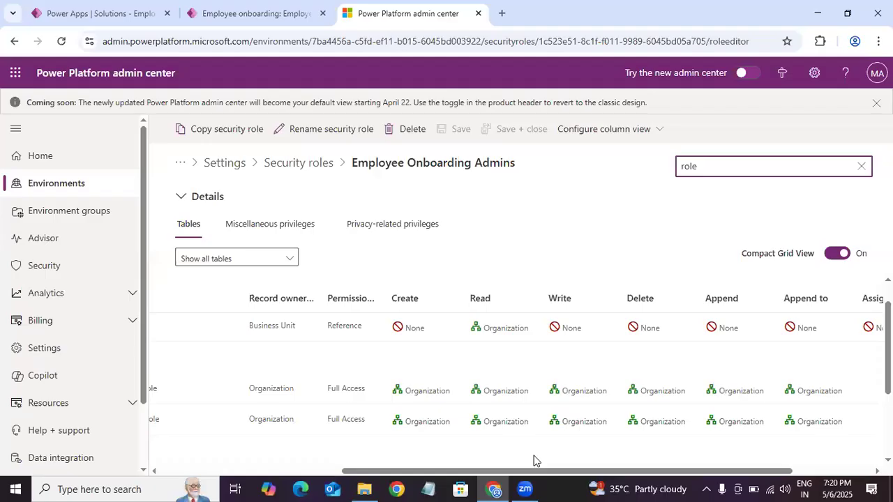
left_click_drag(540, 471, 377, 486)
scroll(698, 377, "down", 2)
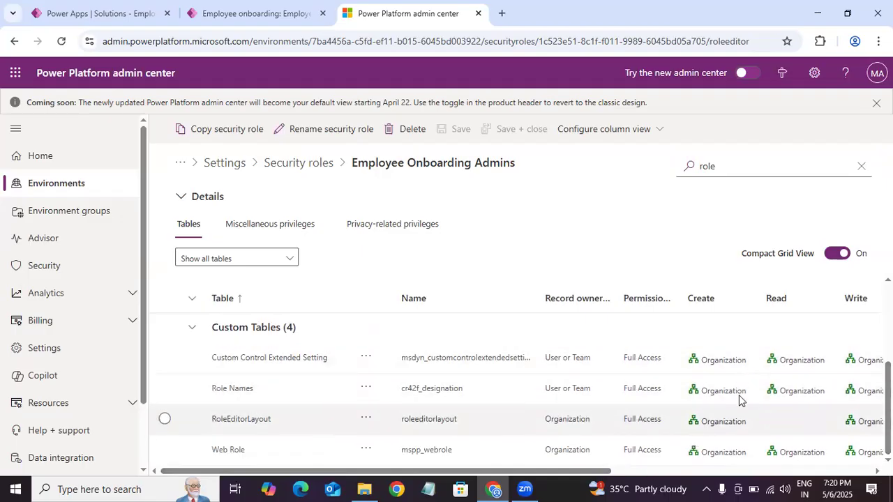
left_click(848, 470)
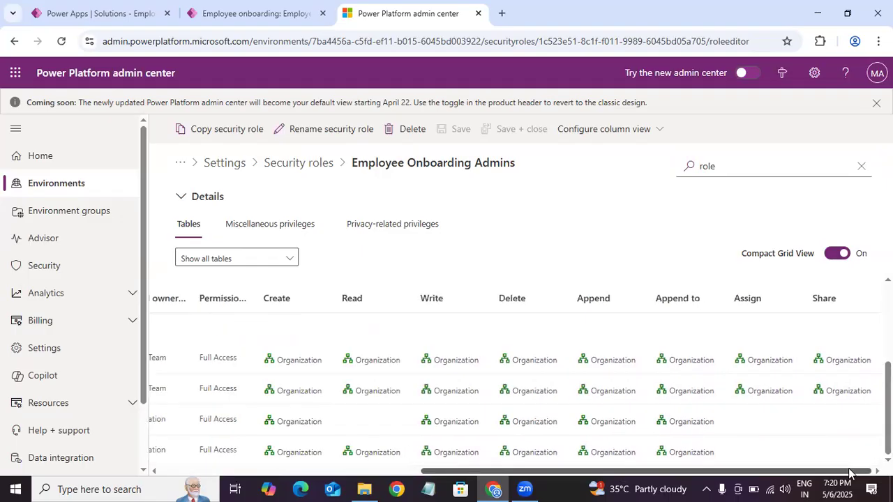
mouse_move(849, 470)
left_mouse_down()
mouse_move(782, 474)
mouse_move(861, 468)
left_mouse_up()
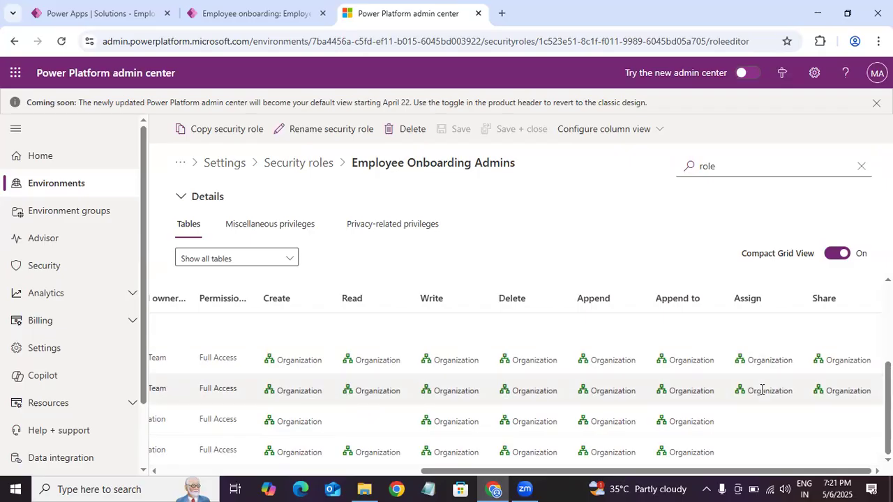
Step: Compare the onboarding record's Assign and Share commands in the Employee Onboarding App with the Admins role's Assign and Share privileges
key("ctrl+shift+Tab")
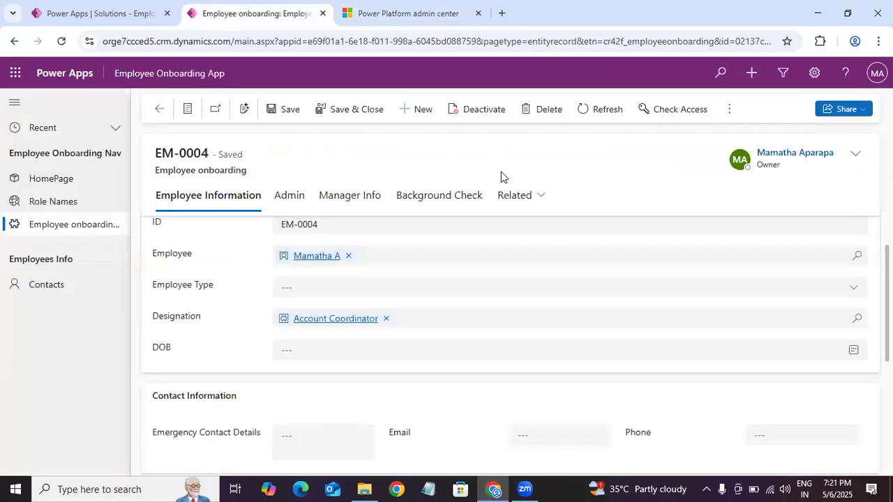
left_click(729, 109)
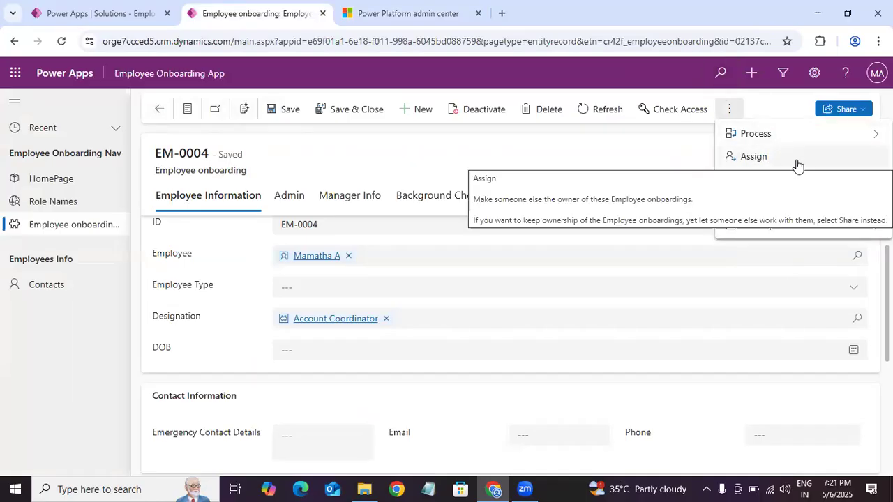
left_click(430, 16)
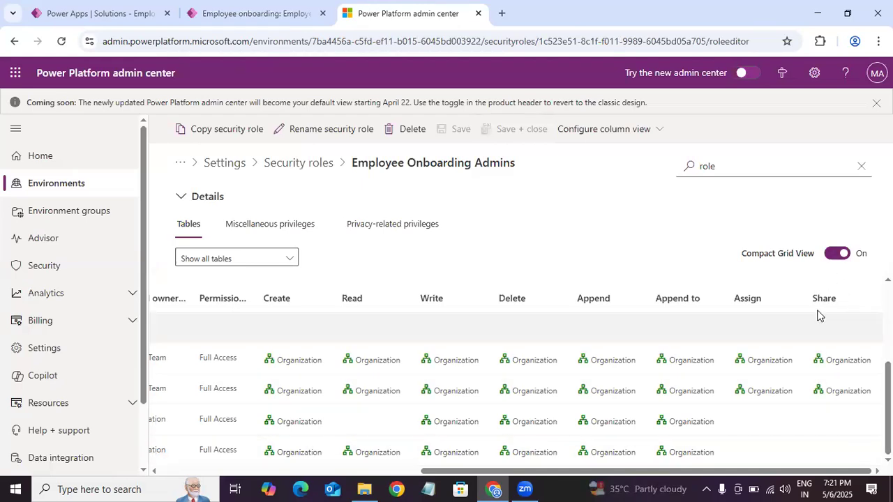
left_click_drag(889, 408, 888, 332)
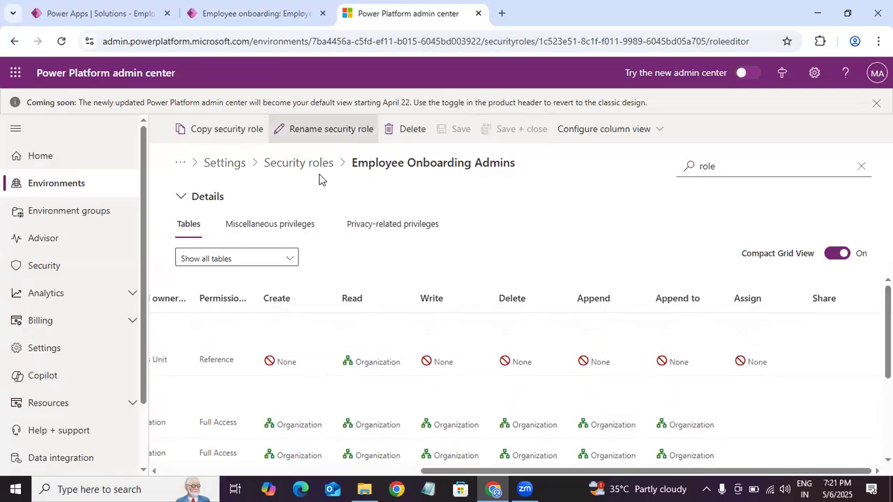
left_click(264, 13)
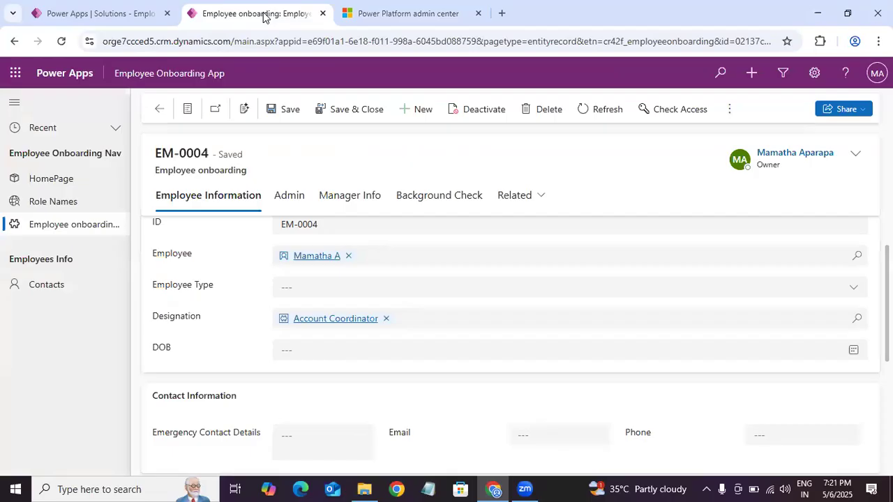
left_click(408, 13)
Step: Leave the security role and open the Users list from the Users + permissions settings of the Dev environment
left_click(293, 167)
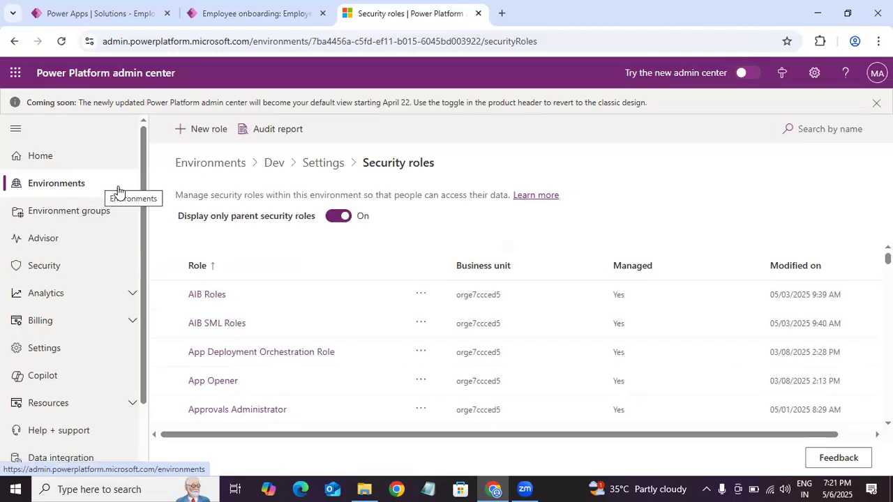
left_click(323, 161)
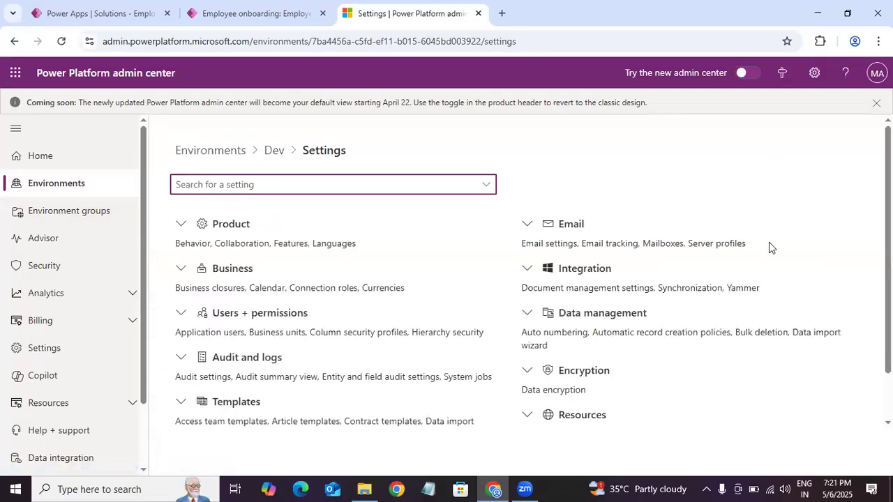
scroll(418, 279, "down", 2)
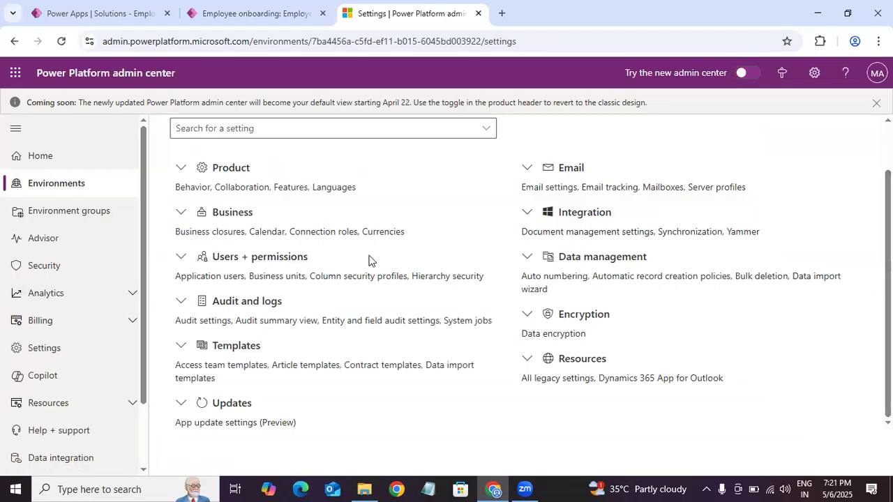
left_click(207, 264)
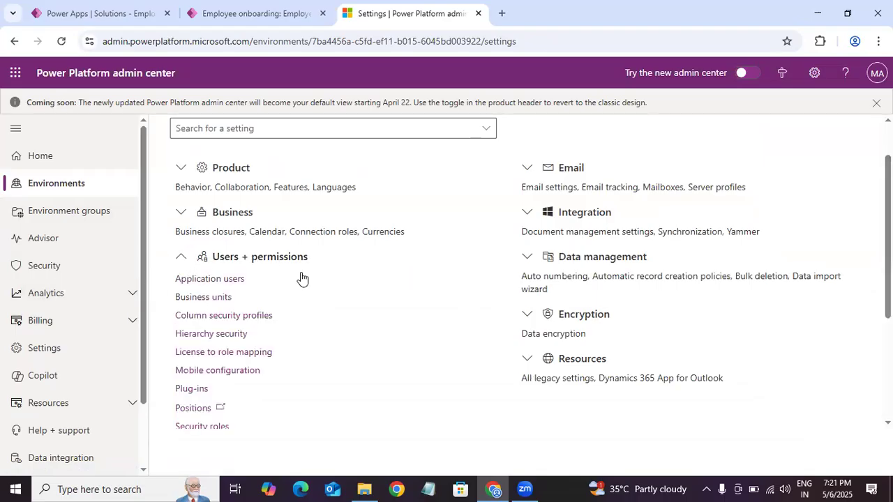
scroll(530, 272, "down", 3)
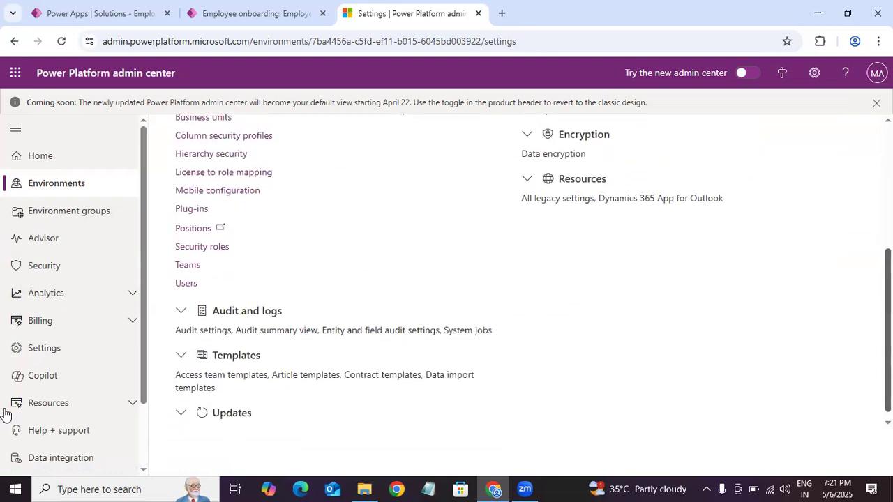
left_click(188, 285)
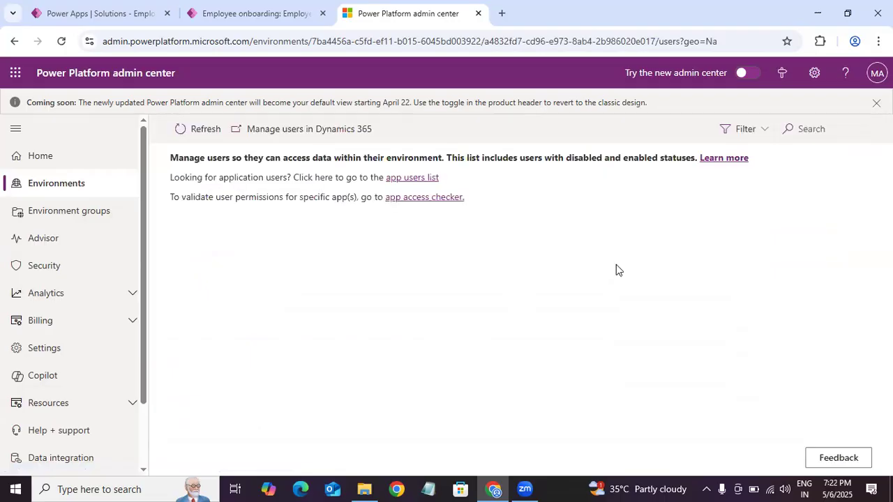
left_click_drag(884, 311, 837, 340)
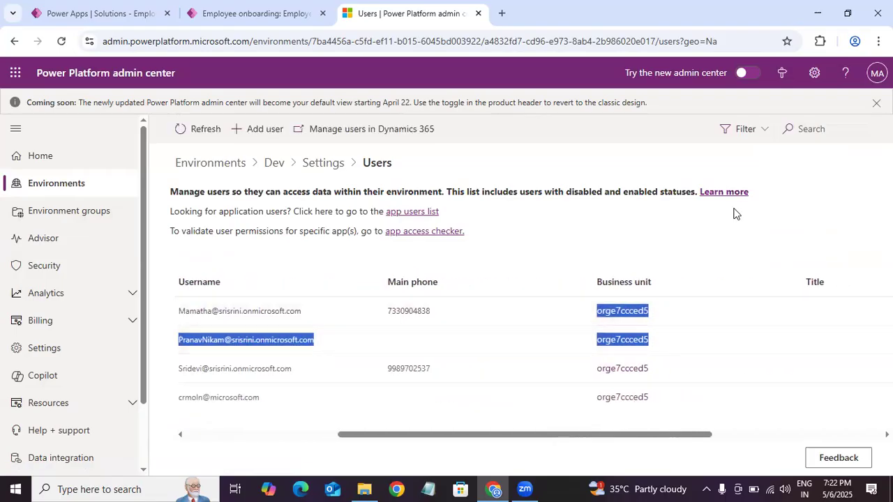
left_click(743, 252)
left_click_drag(614, 434, 383, 449)
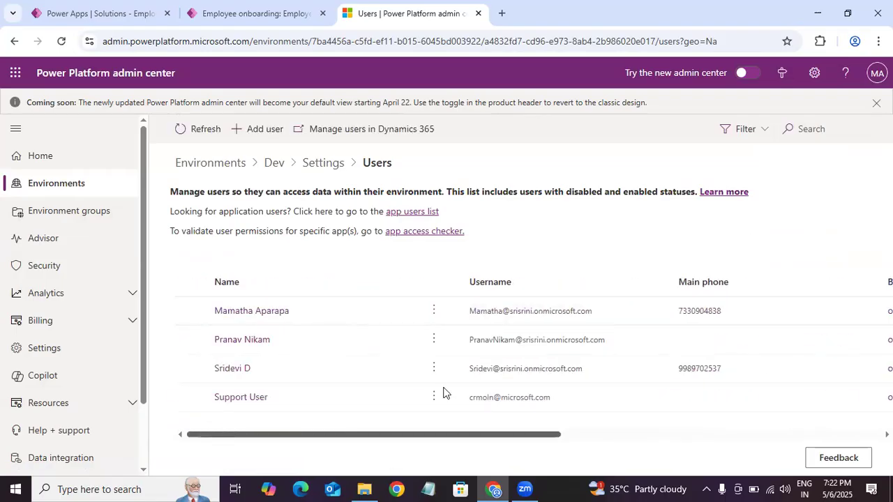
left_click_drag(432, 438, 211, 451)
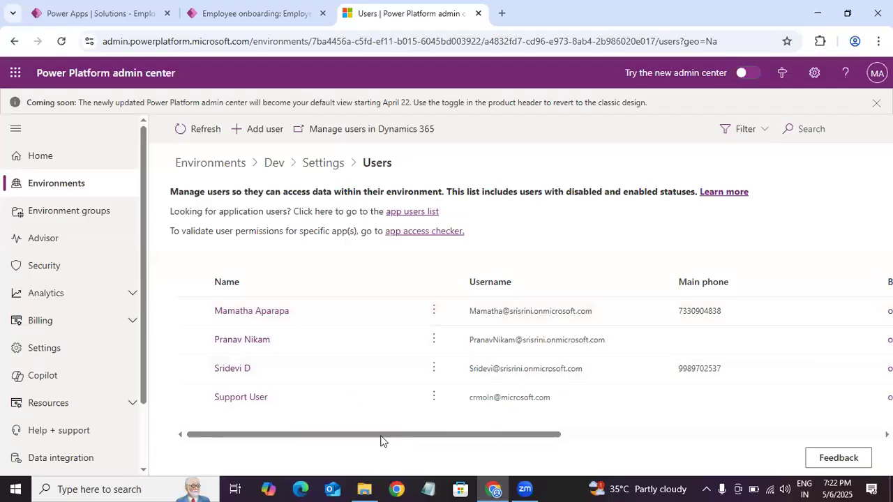
left_click_drag(403, 434, 334, 426)
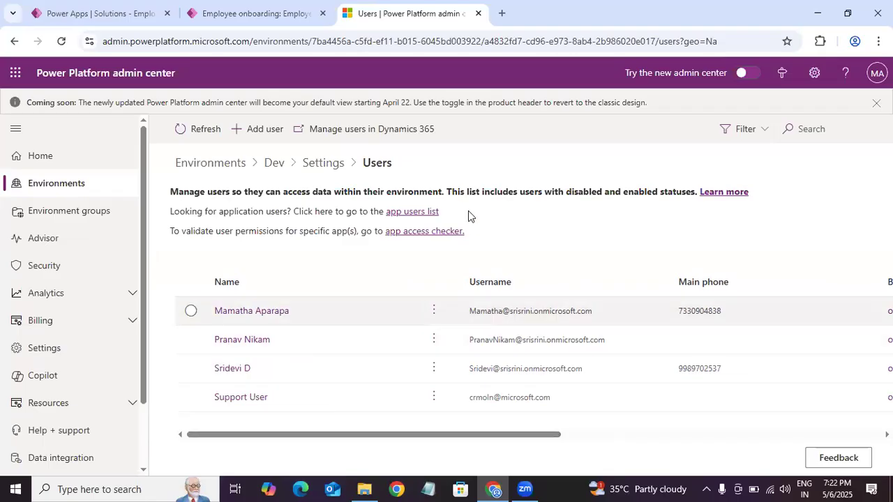
Step: Add a new user to the Dev environment by entering the person's name, and cancel the security role assignment that follows
left_click(266, 127)
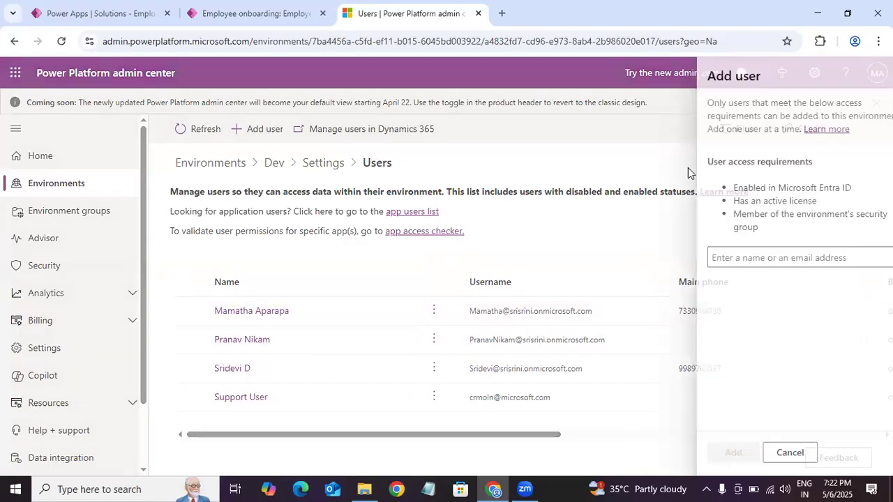
left_click(703, 260)
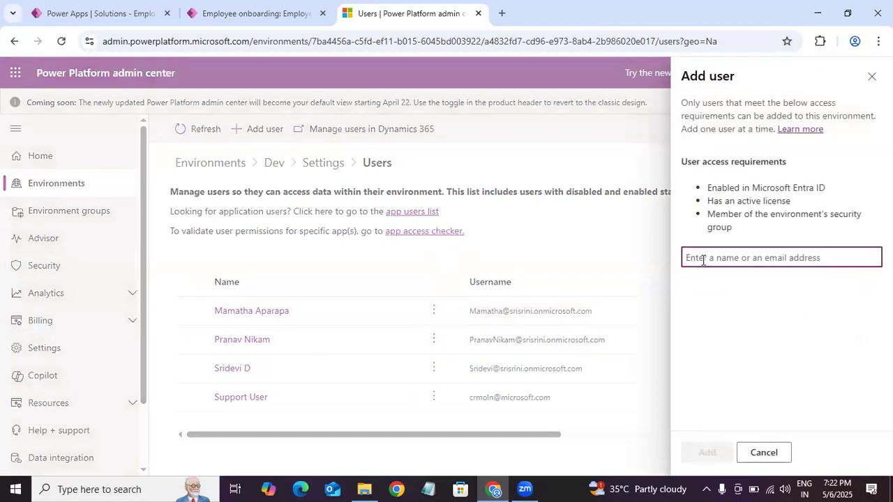
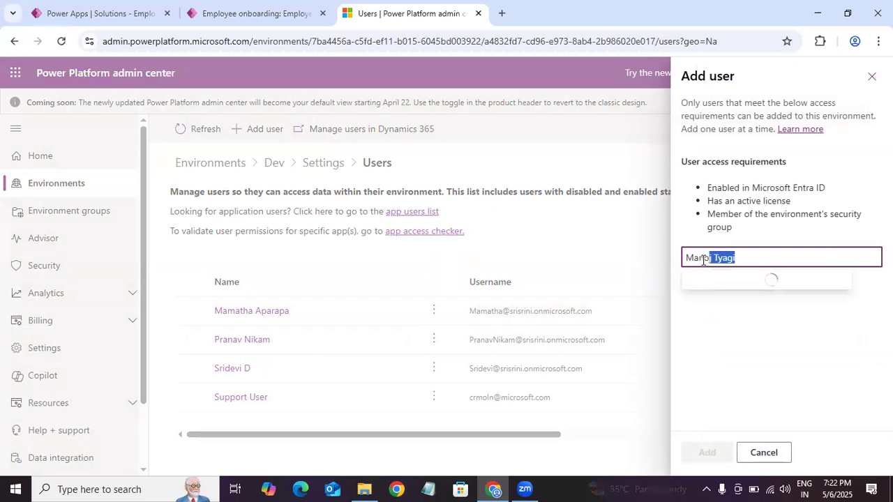
left_click(754, 284)
left_click(707, 453)
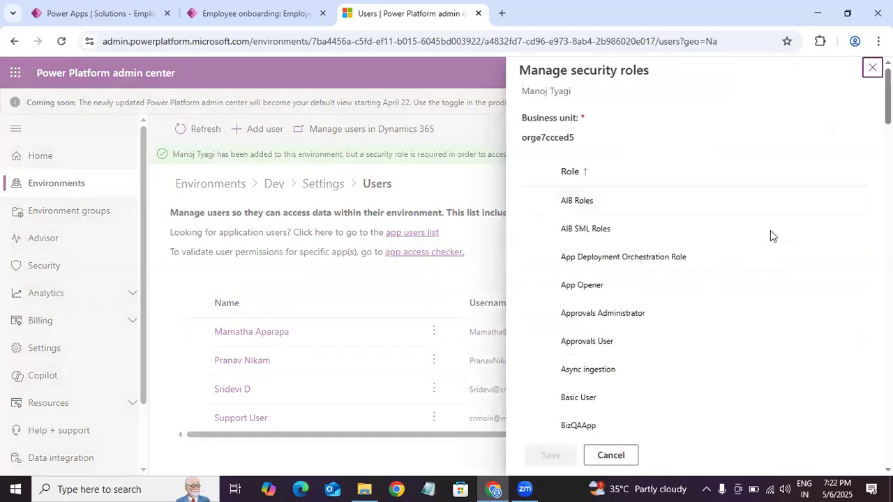
left_click(611, 456)
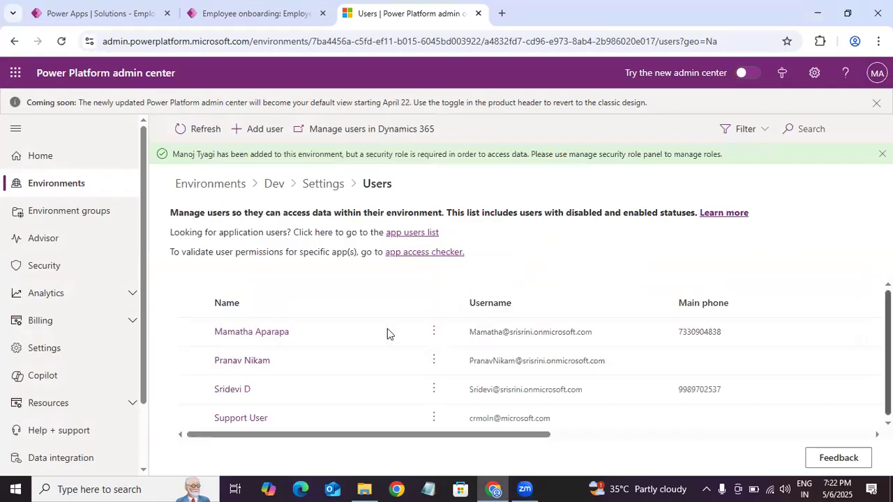
Step: Open the security roles of the second listed user in the Dev environment and clear the System Customizer role
left_click(434, 359)
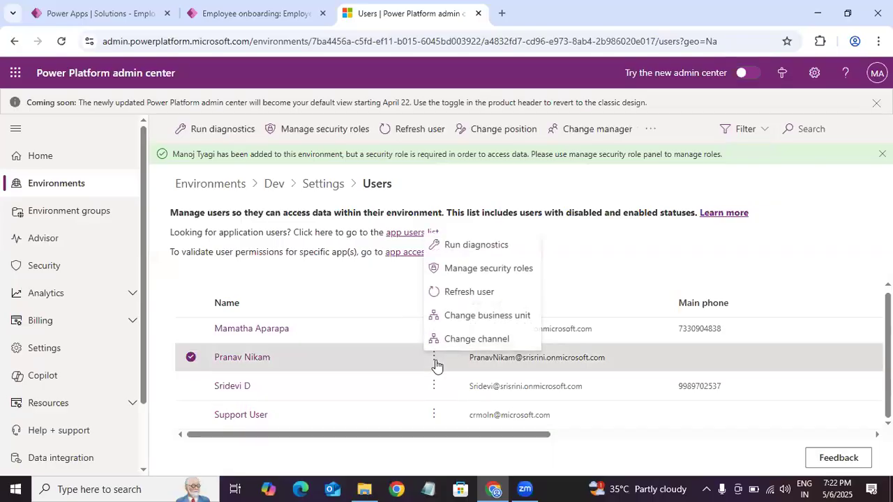
left_click(501, 269)
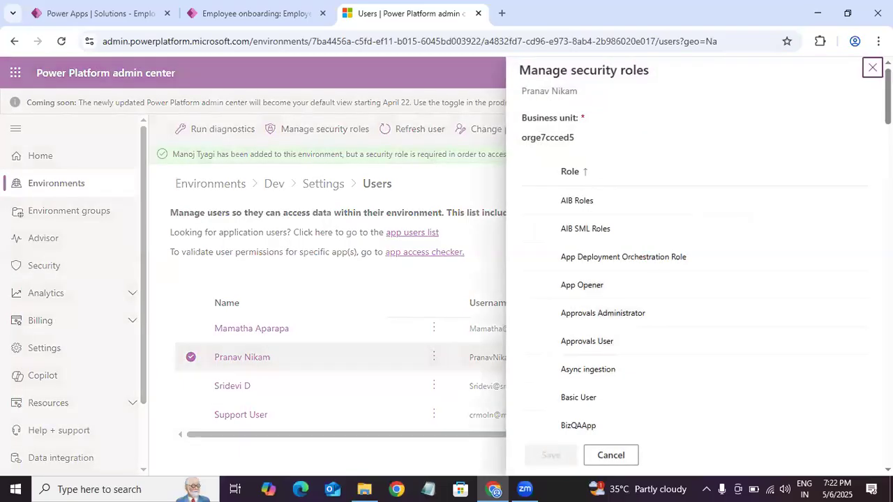
scroll(592, 323, "down", 5)
scroll(695, 265, "down", 20)
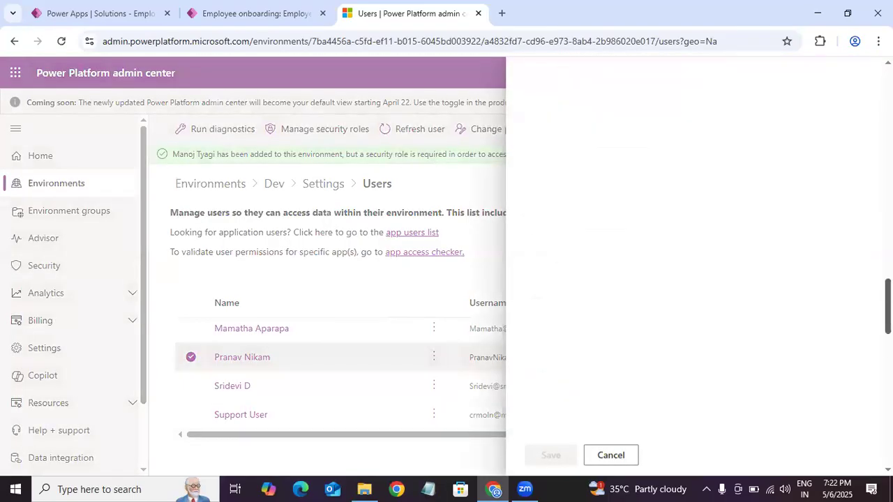
scroll(694, 265, "up", 3)
scroll(694, 265, "down", 3)
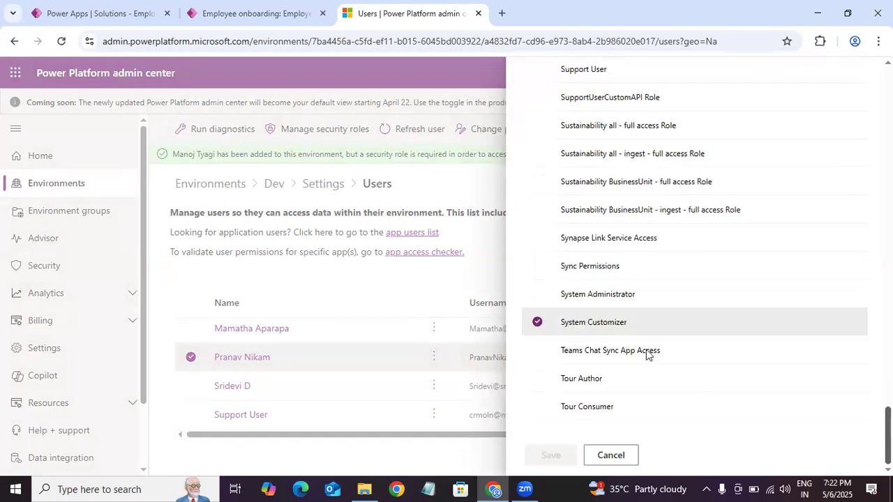
left_click(536, 322)
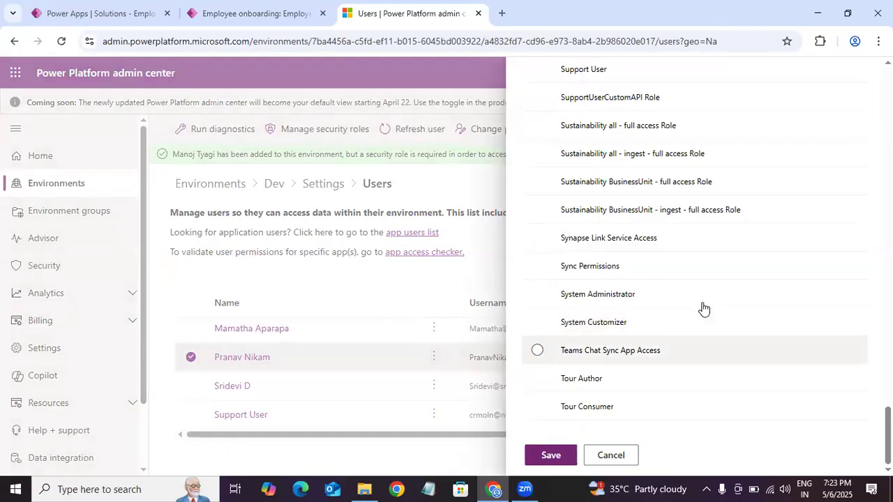
Step: Give this user the Employee Onboarding General Users role and save the role assignment
left_click_drag(888, 428, 888, 246)
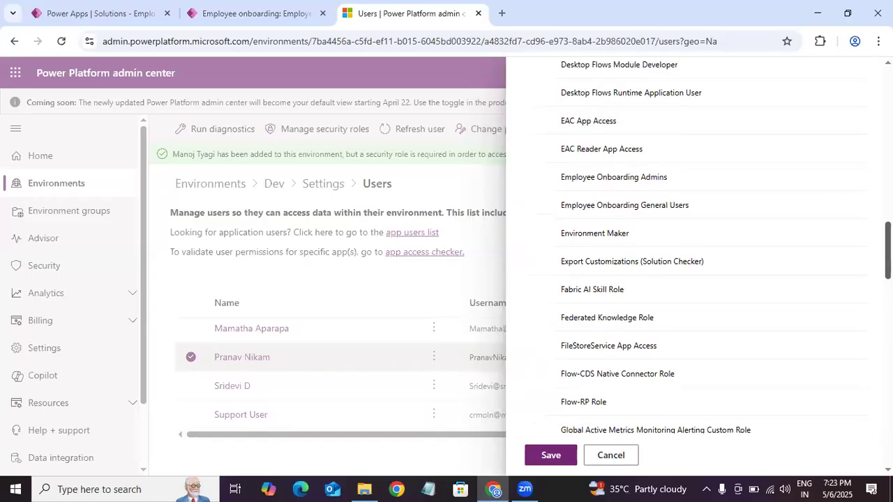
left_click(537, 205)
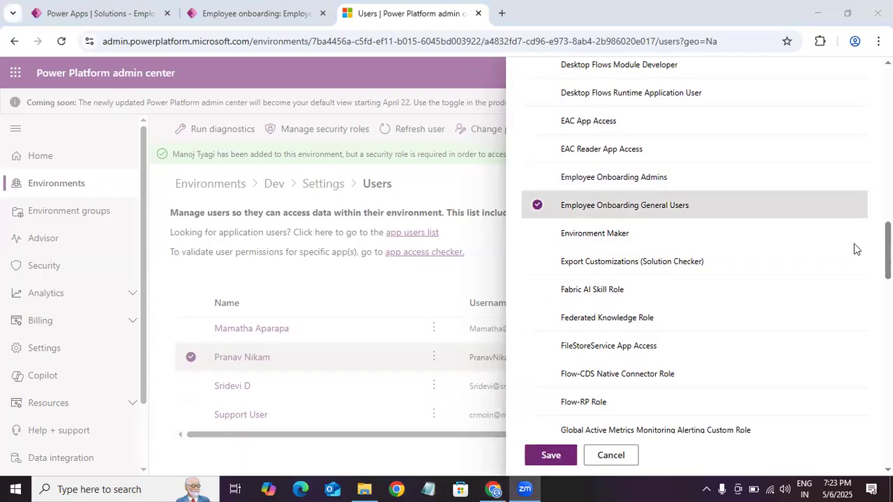
left_click(553, 456)
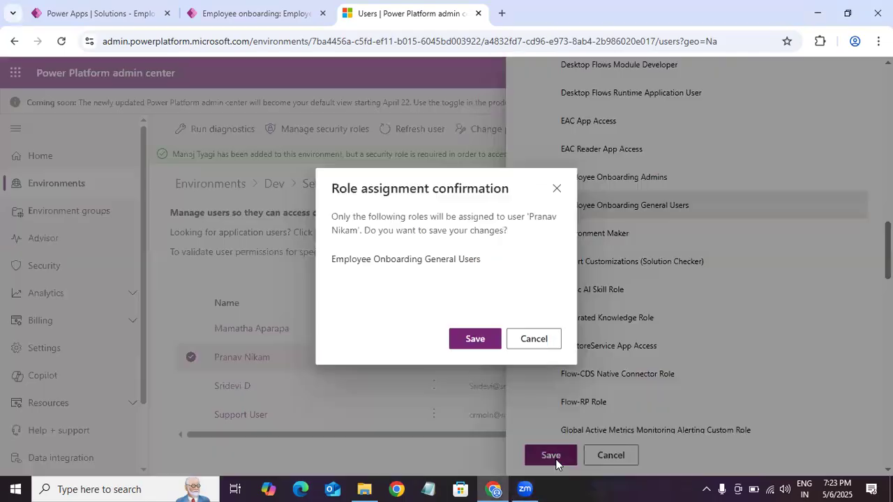
left_click(463, 340)
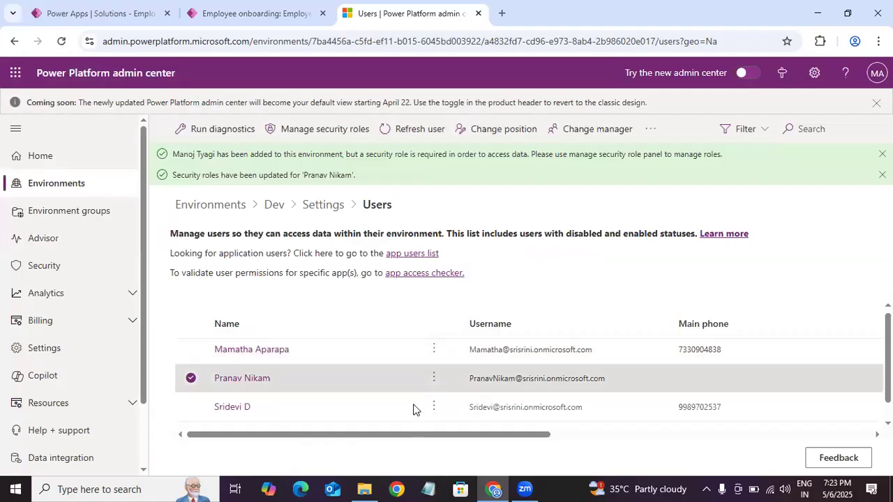
Step: Add the Employee Onboarding Admins role to the first listed user and save the role assignment
left_click(434, 349)
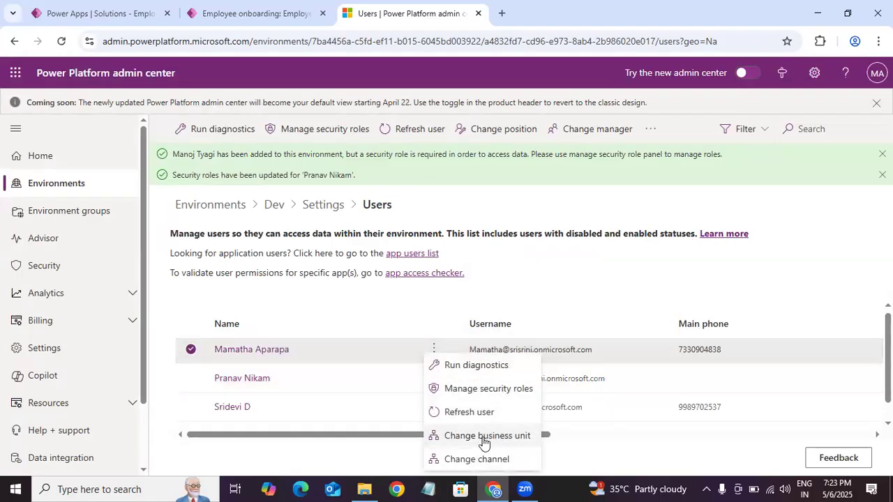
left_click(493, 394)
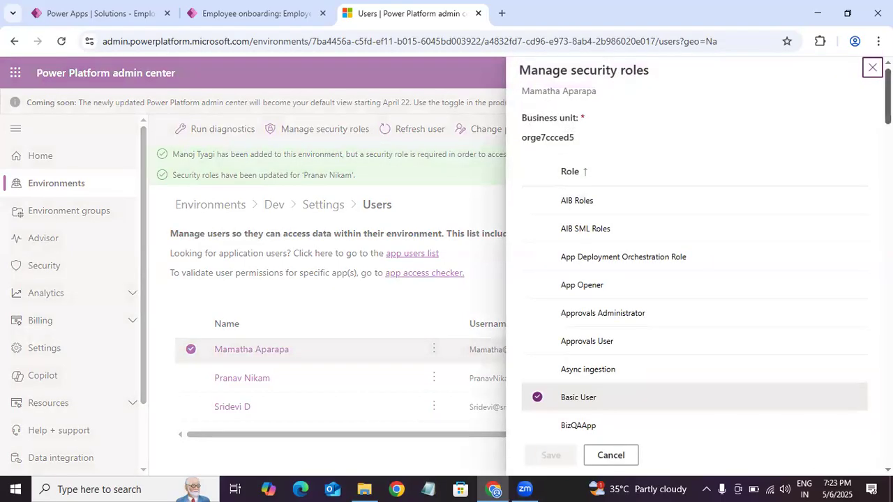
scroll(698, 251, "down", 10)
scroll(697, 251, "down", 10)
scroll(698, 251, "up", 20)
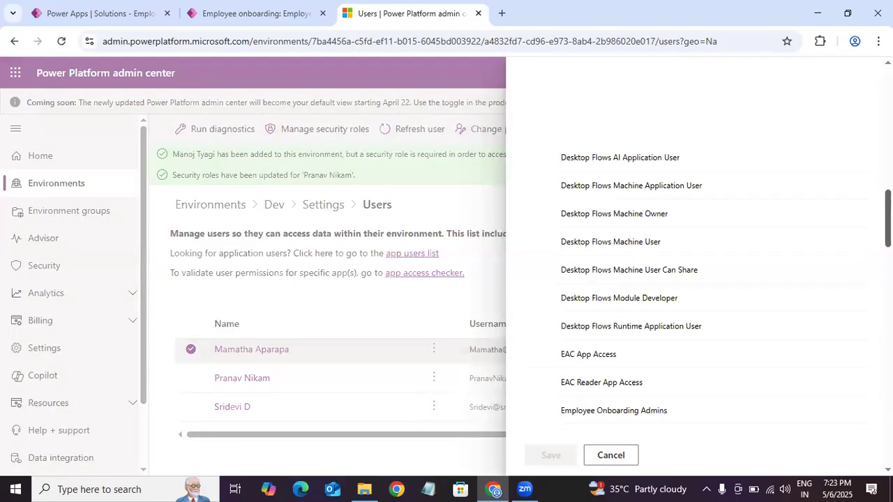
scroll(697, 251, "down", 15)
scroll(698, 251, "up", 8)
scroll(697, 251, "up", 2)
scroll(696, 281, "down", 1)
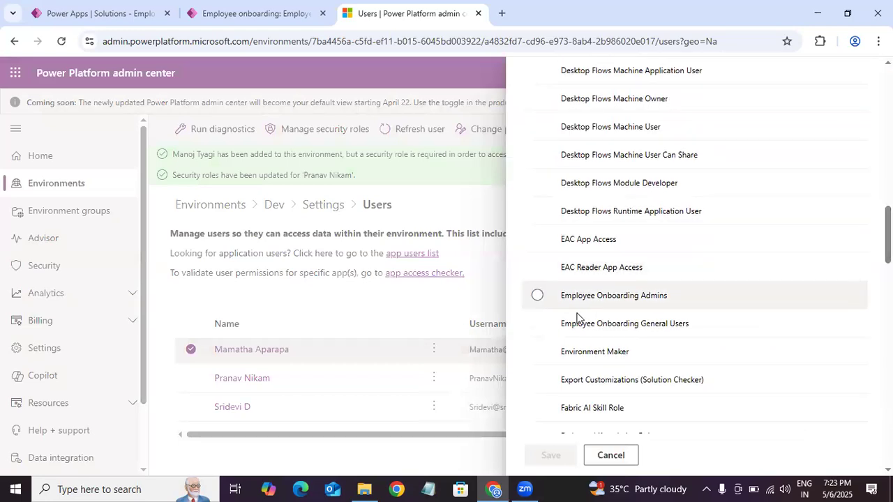
left_click(536, 295)
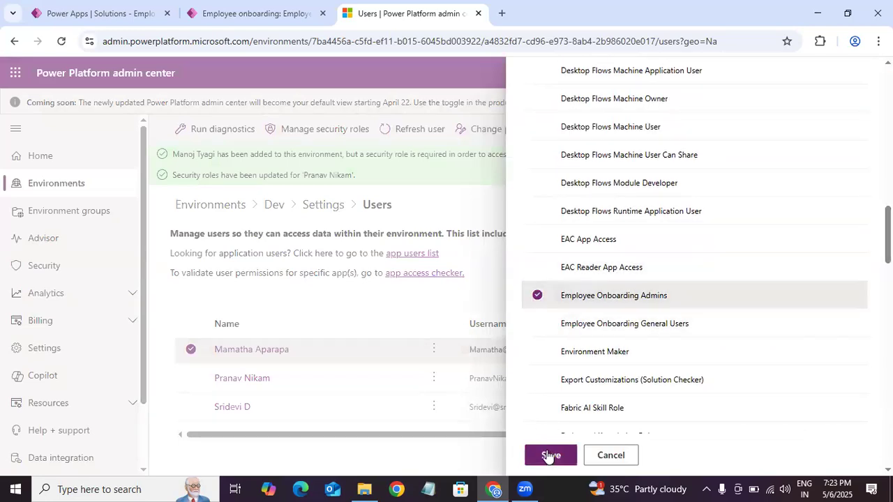
left_click(550, 454)
left_click(472, 340)
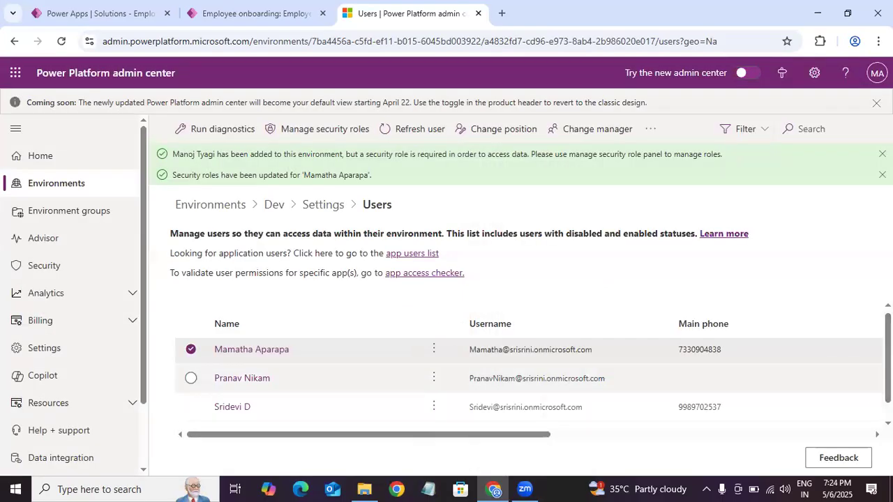
mouse_move(888, 356)
left_mouse_down()
mouse_move(888, 373)
mouse_move(888, 351)
left_mouse_up()
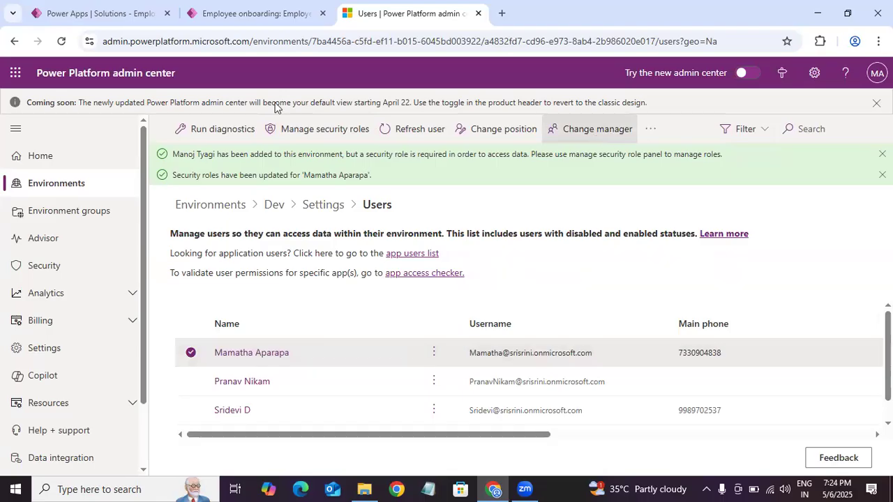
Step: Search the web in a new browser tab for "level up for dynamics 365/power apps"
left_click(266, 19)
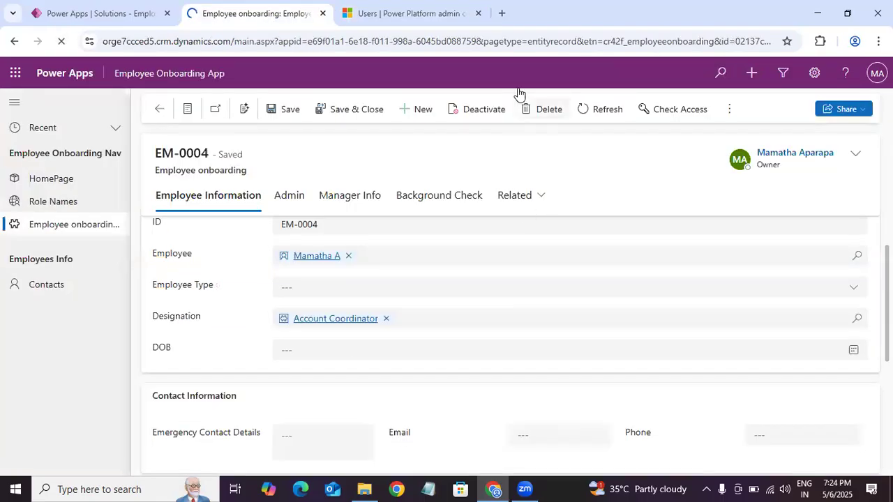
left_click(501, 14)
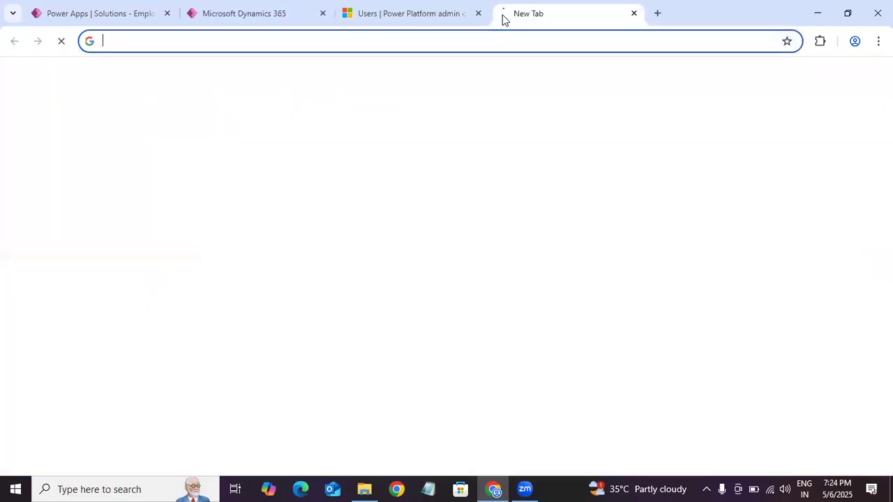
type("manage")
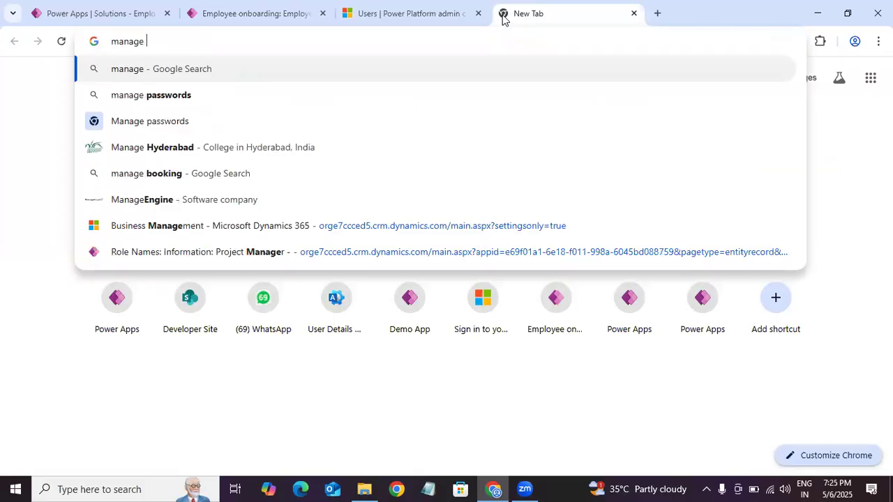
key("BackSpace")
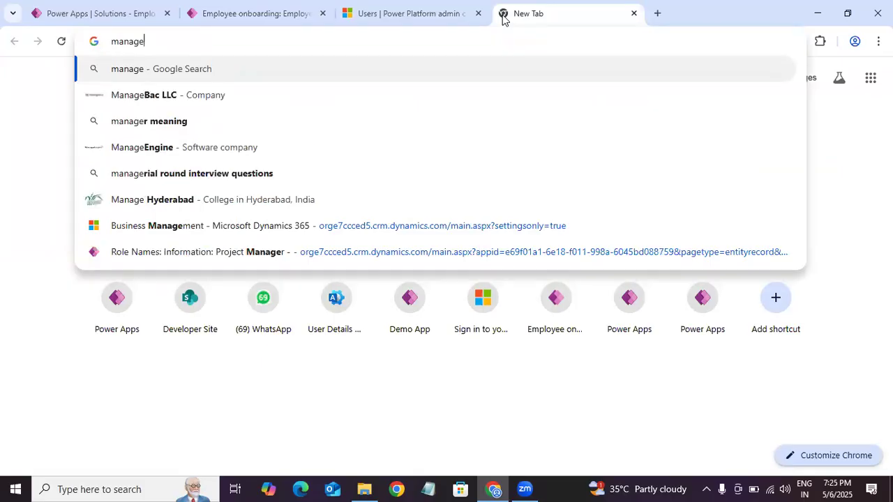
key("BackSpace")
key("BackSpace")
key("BackSpace")
key("BackSpace")
key("BackSpace")
key("BackSpace")
type("level")
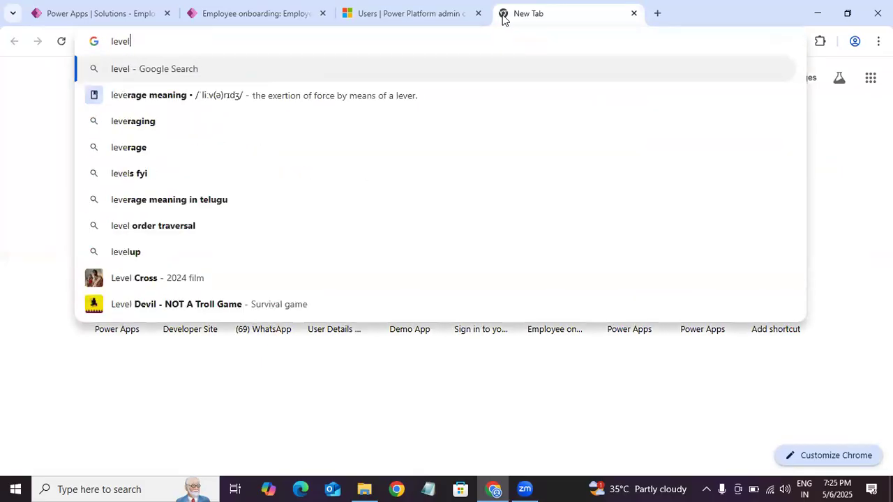
type(" up")
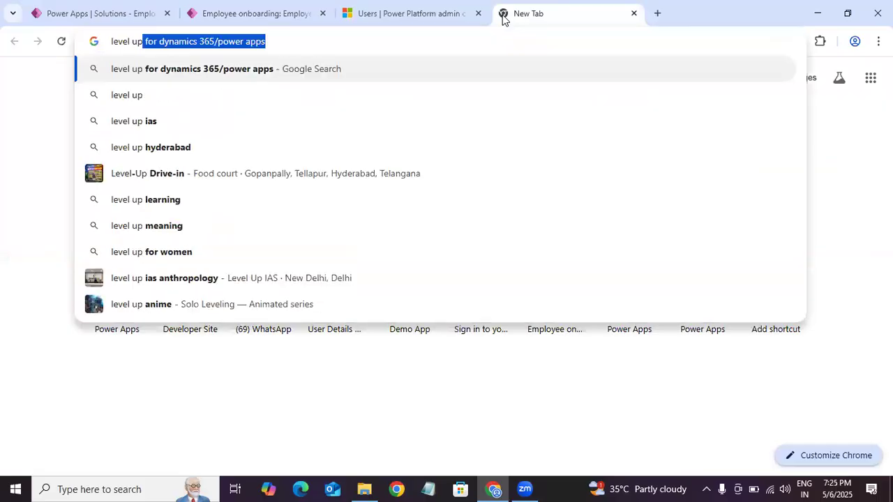
key("Down")
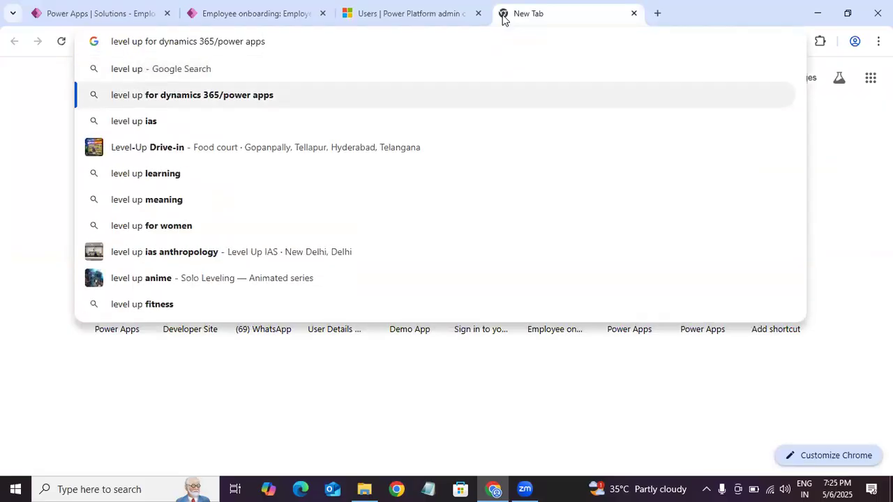
key("Return")
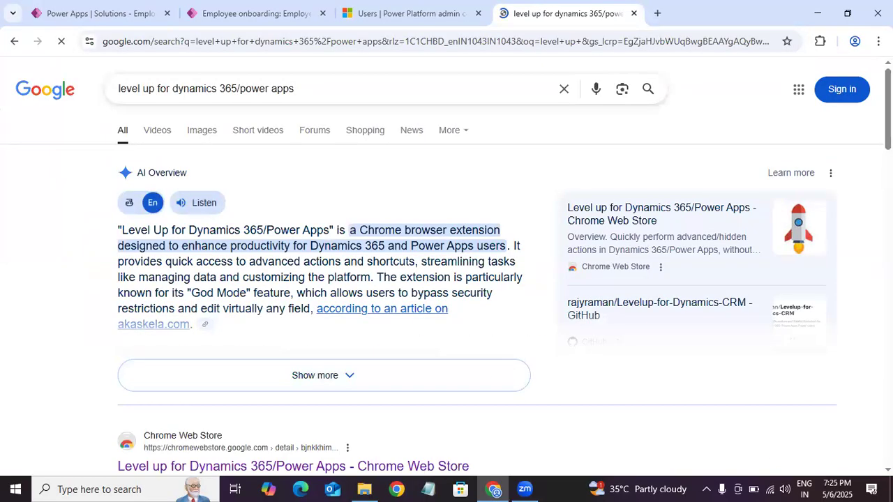
Step: Open the Chrome Web Store page of the Level up for Dynamics 365/Power Apps extension and view it
scroll(350, 325, "down", 5)
left_click(339, 206)
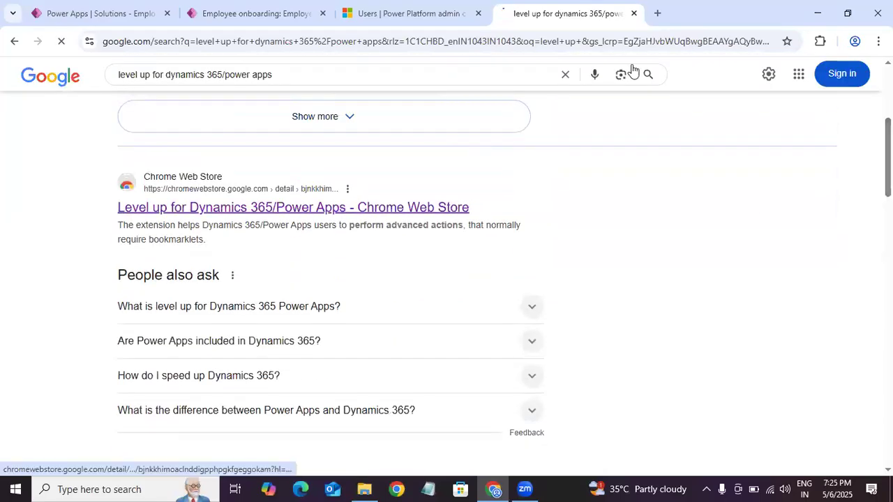
left_click(422, 5)
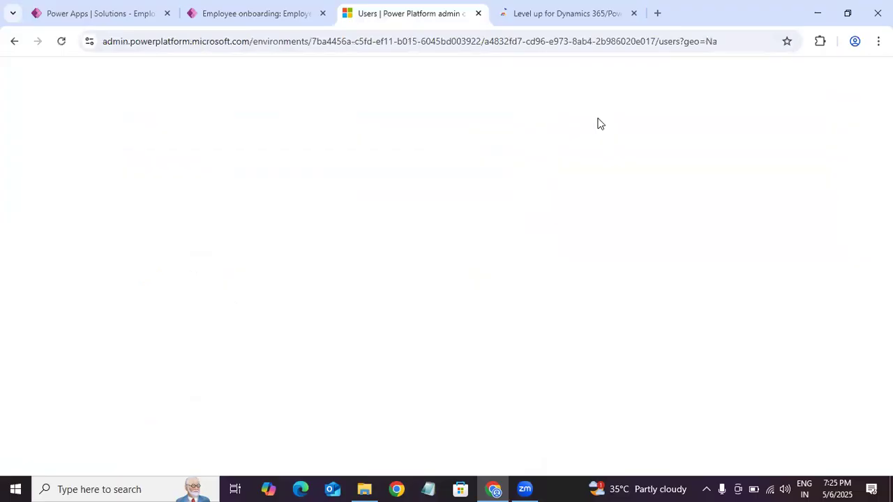
key("ctrl+shift+Tab")
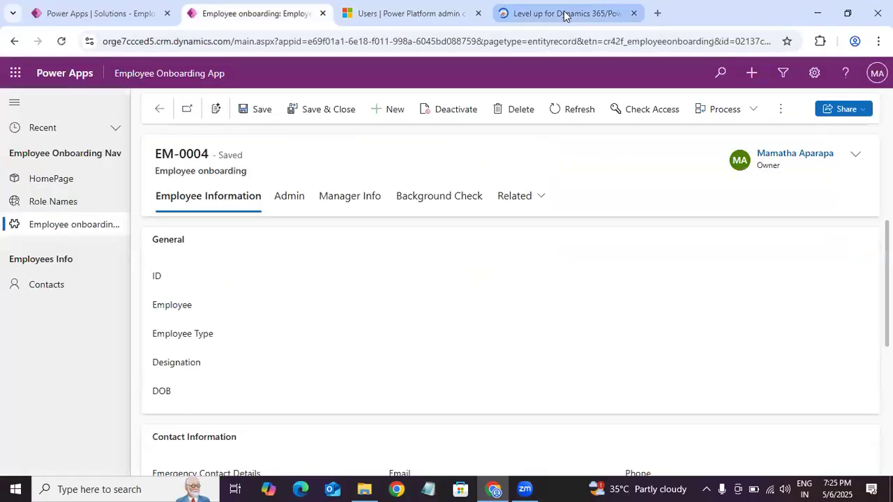
left_click(614, 20)
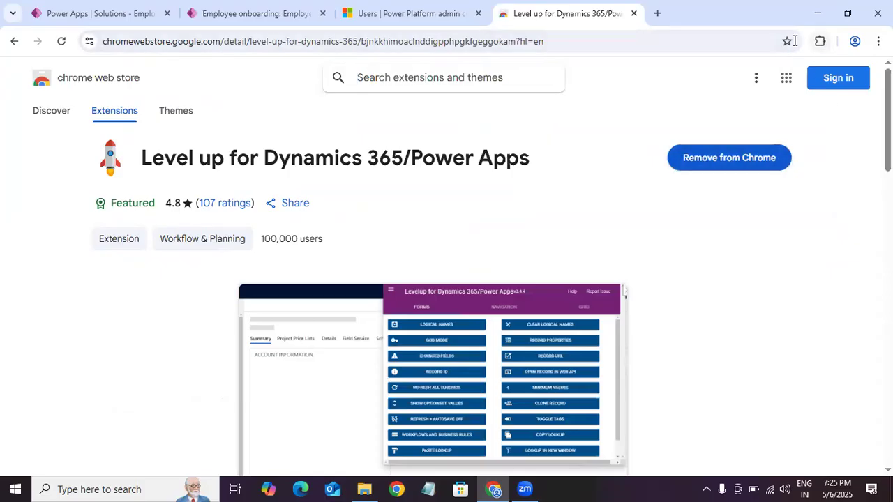
Step: Return to the Employee Onboarding App, reload it and open the Employee onboardings list
left_click(284, 16)
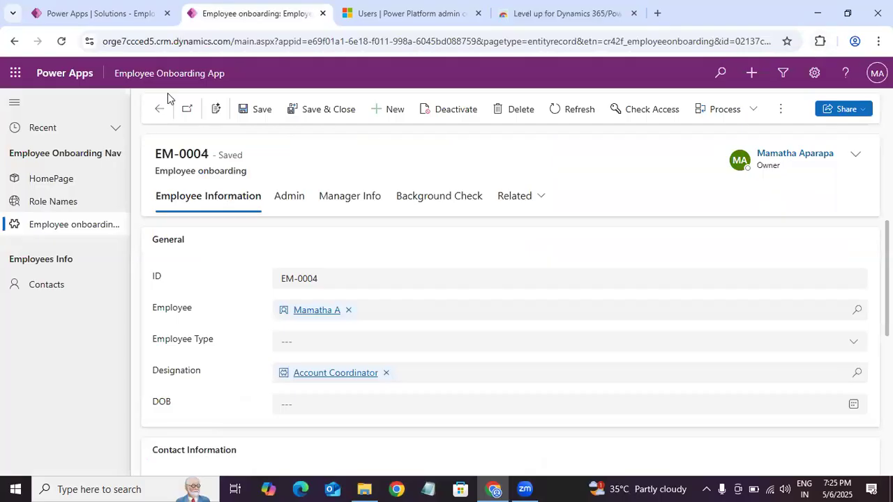
left_click(62, 41)
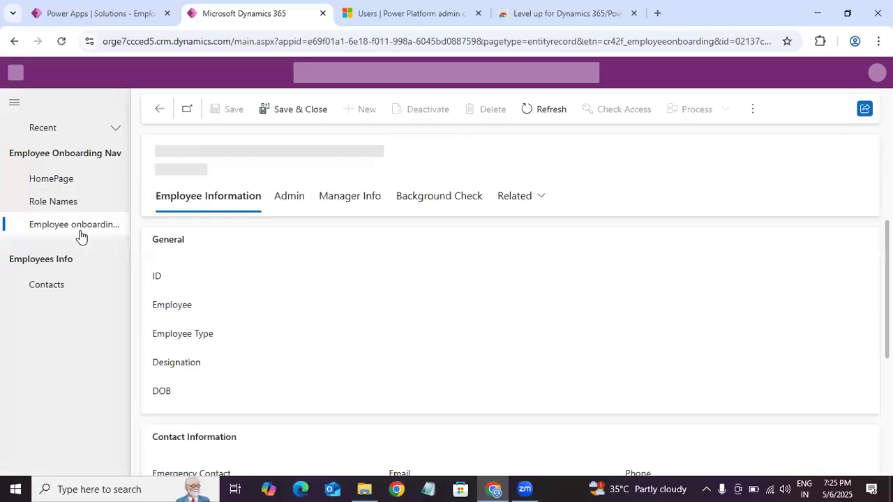
left_click(80, 230)
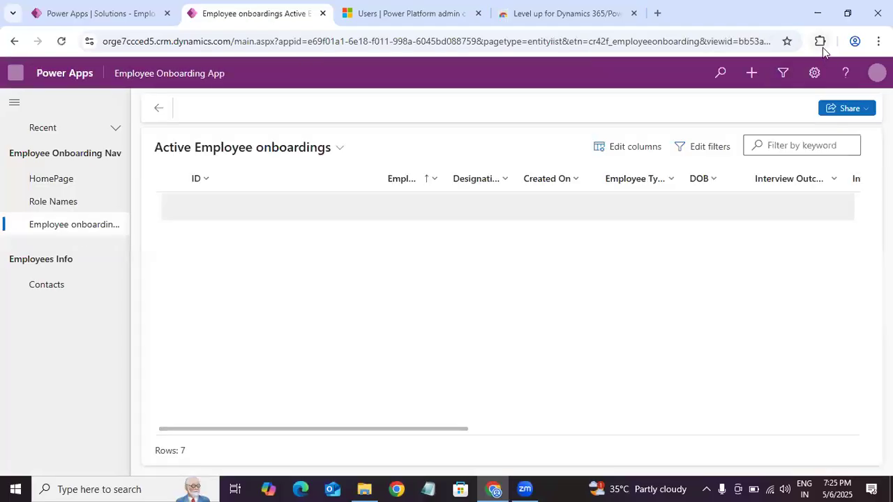
Step: Open the Level up extension's impersonation feature on the Employee onboardings page and search for the test user by first name
left_click(820, 42)
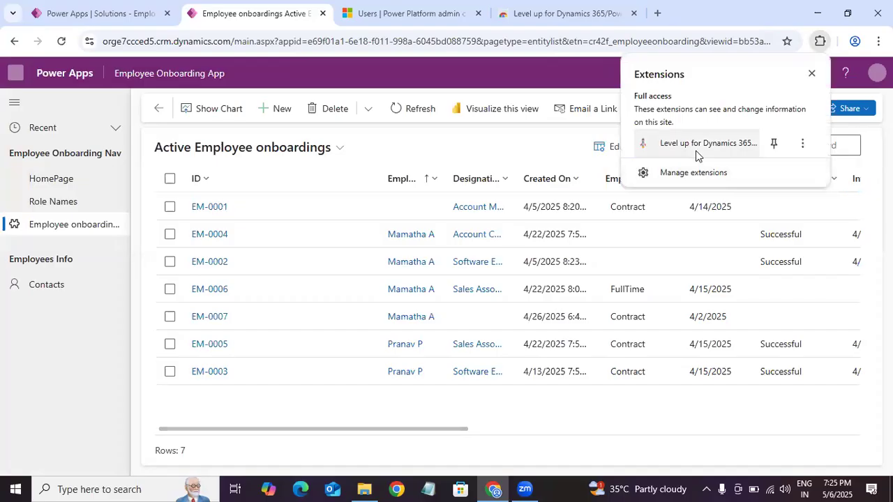
left_click(694, 304)
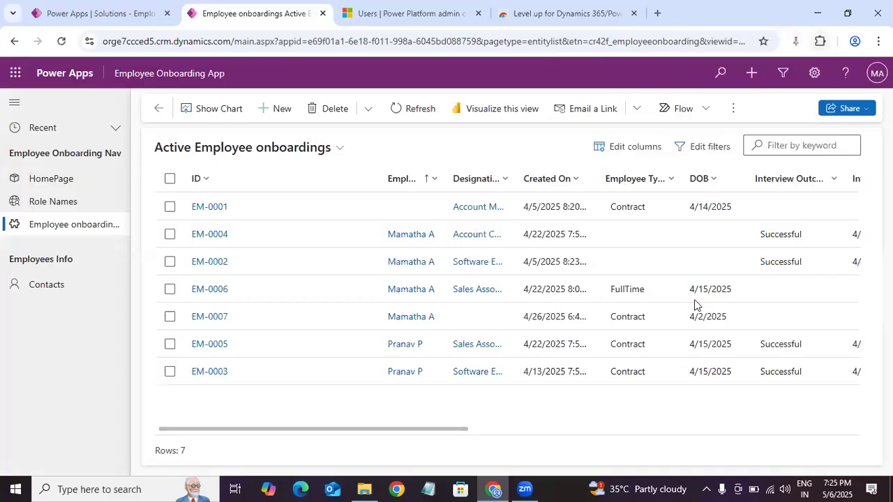
left_click(795, 41)
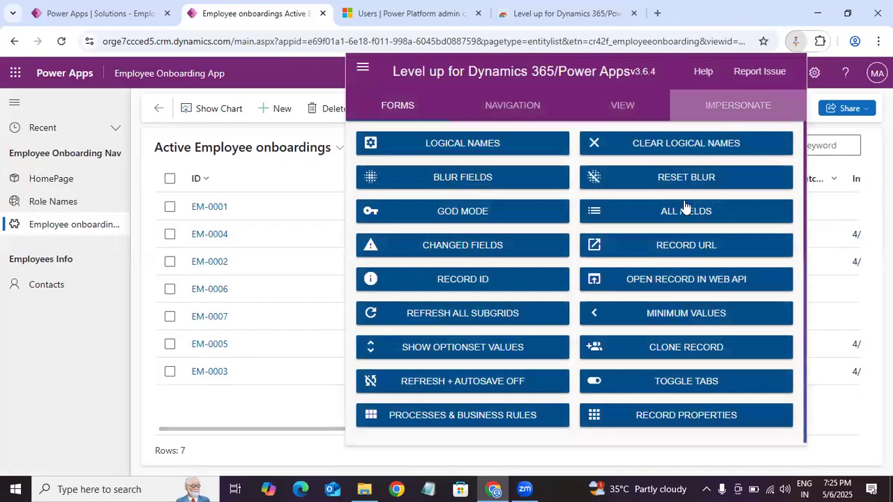
left_click(408, 156)
type("pranav")
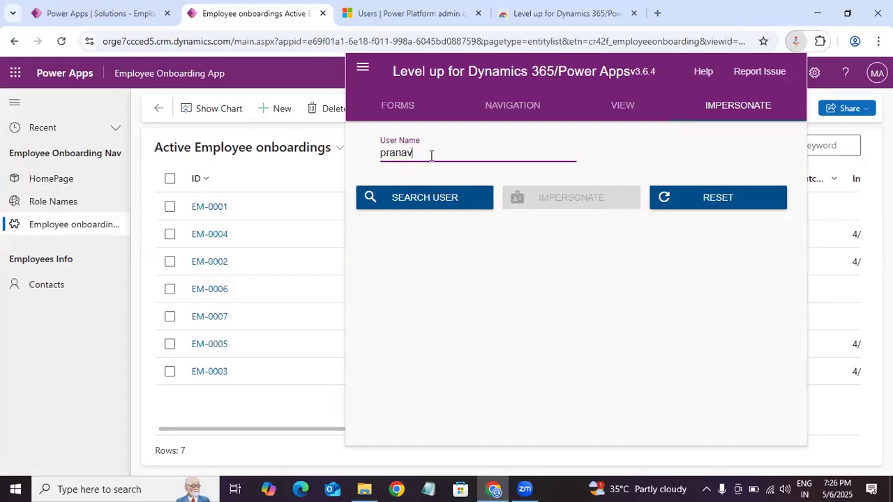
left_click(434, 200)
left_click(435, 200)
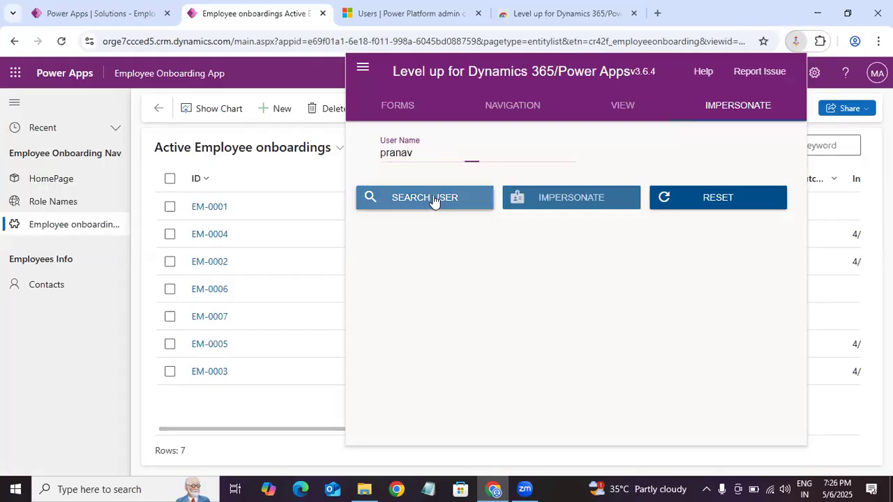
Step: Select the matching user account from the search results and start impersonating that user
left_click(562, 159)
left_click(498, 194)
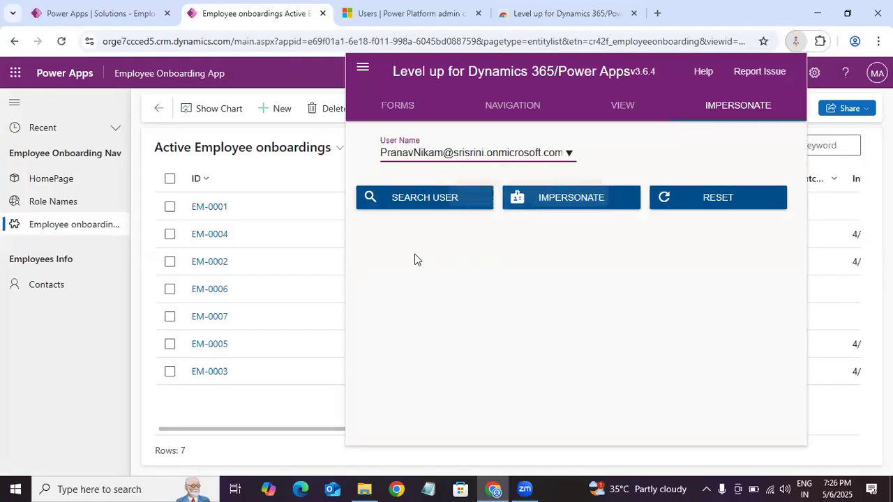
left_click(590, 203)
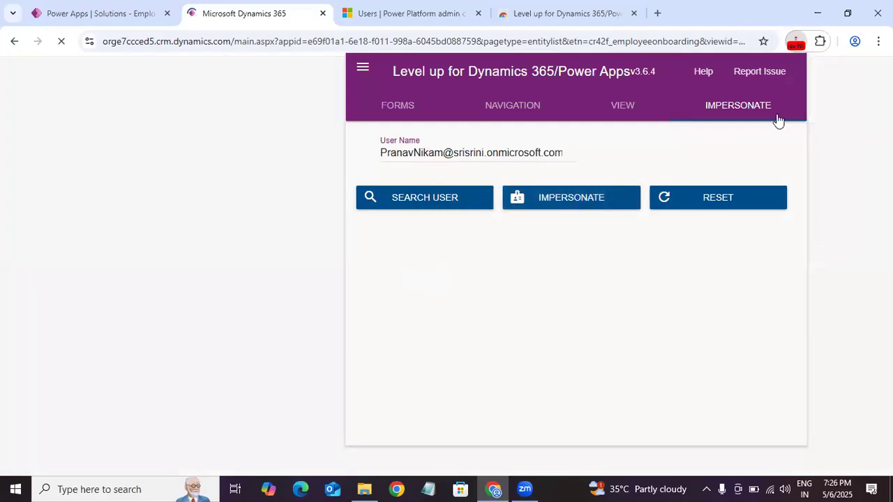
left_click(842, 106)
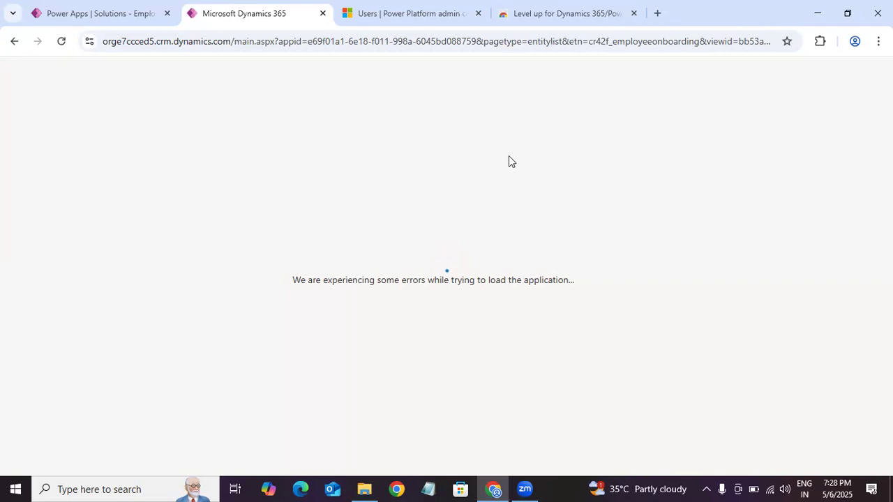
Step: Return to the apps of the Employee Onboarding Solution and open the sharing settings of the Employee Onboarding App
left_click(370, 16)
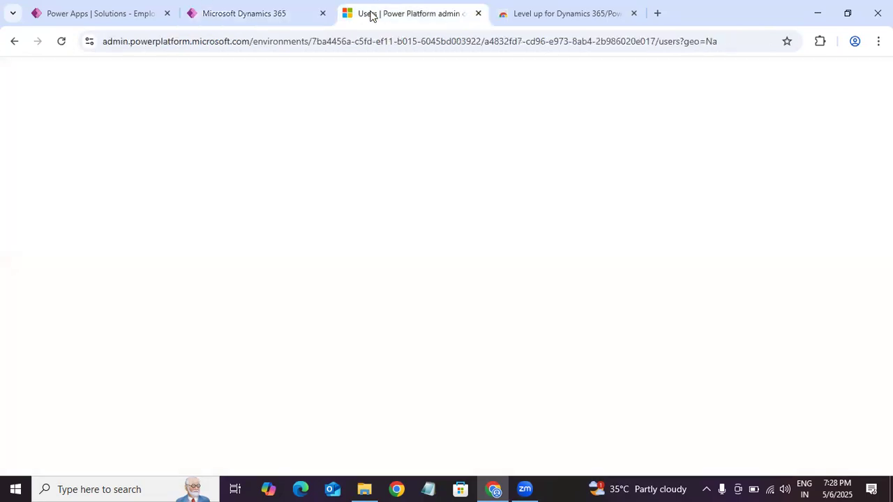
left_click(272, 11)
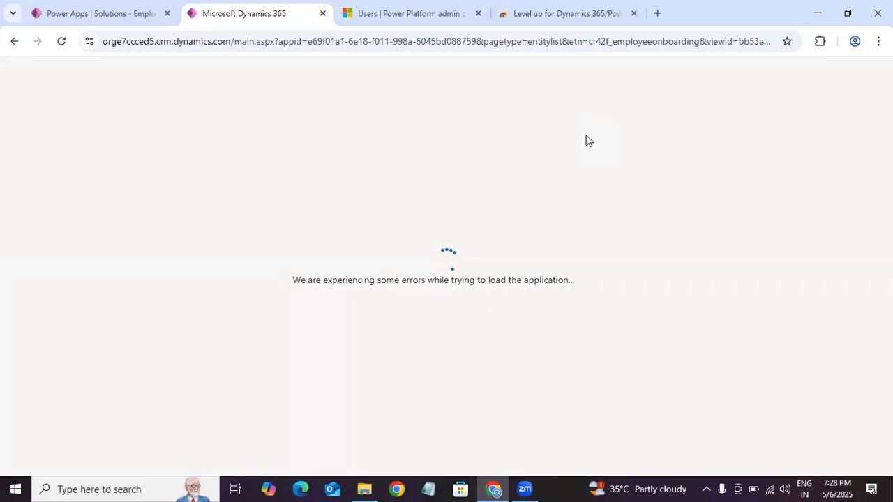
left_click(129, 17)
left_click(476, 240)
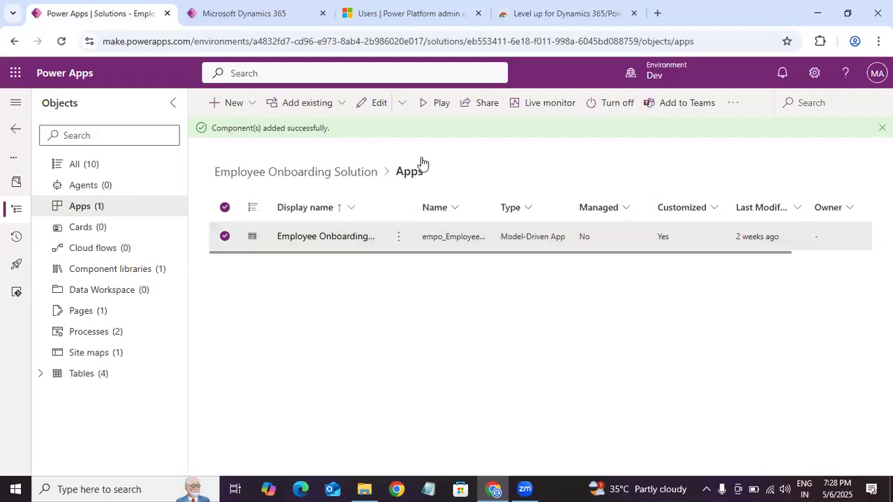
left_click(224, 237)
left_click(401, 246)
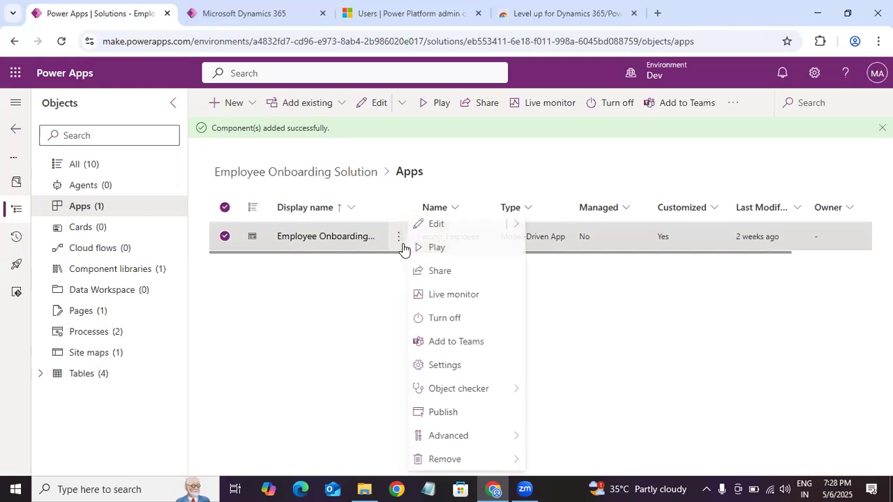
left_click(452, 273)
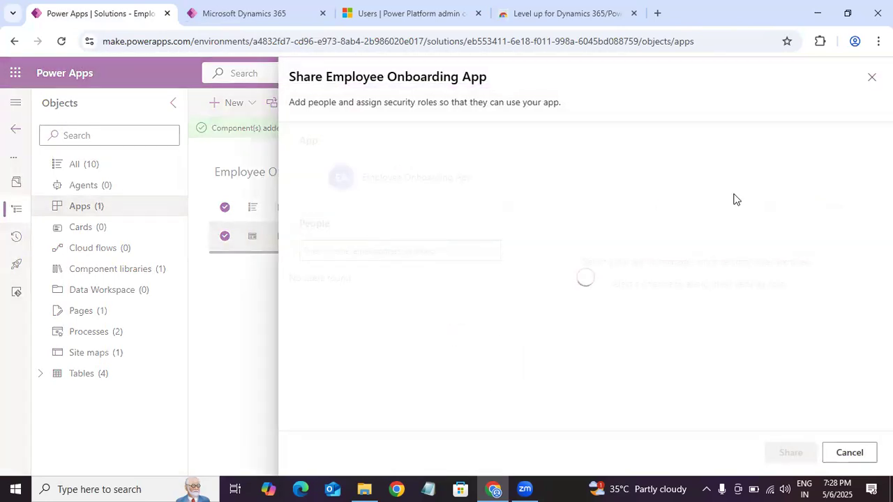
Step: Add the test user to the people sharing the Employee Onboarding App and open that user's security role choices
left_click(403, 248)
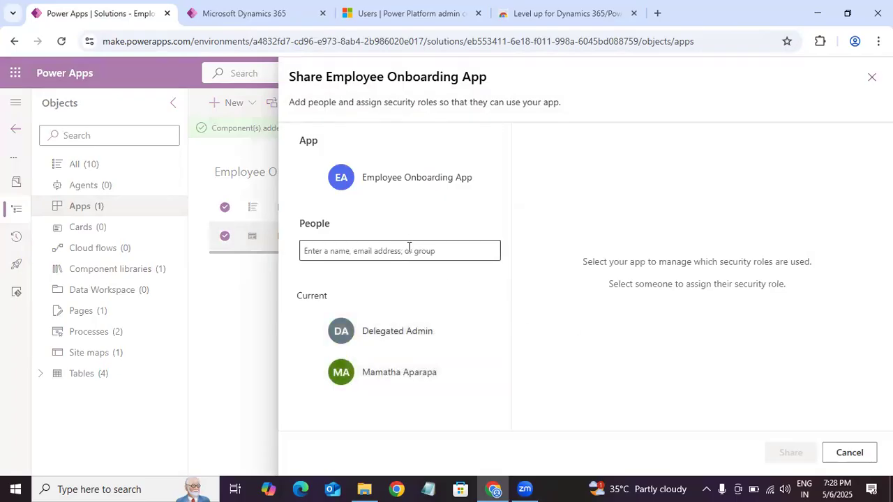
type("pranav")
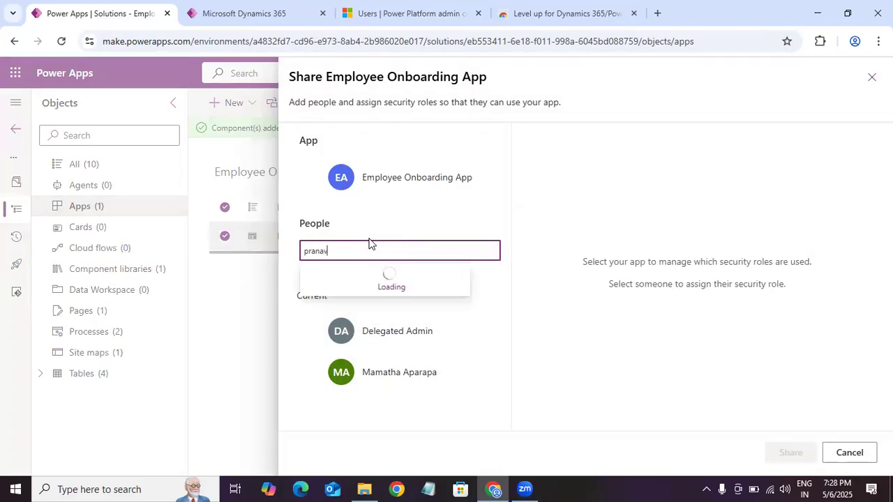
left_click(379, 285)
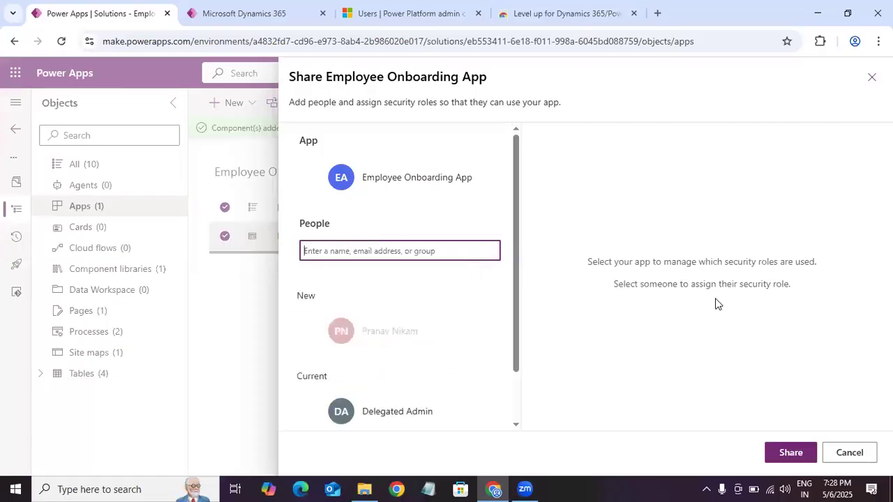
left_click(409, 345)
left_click(860, 212)
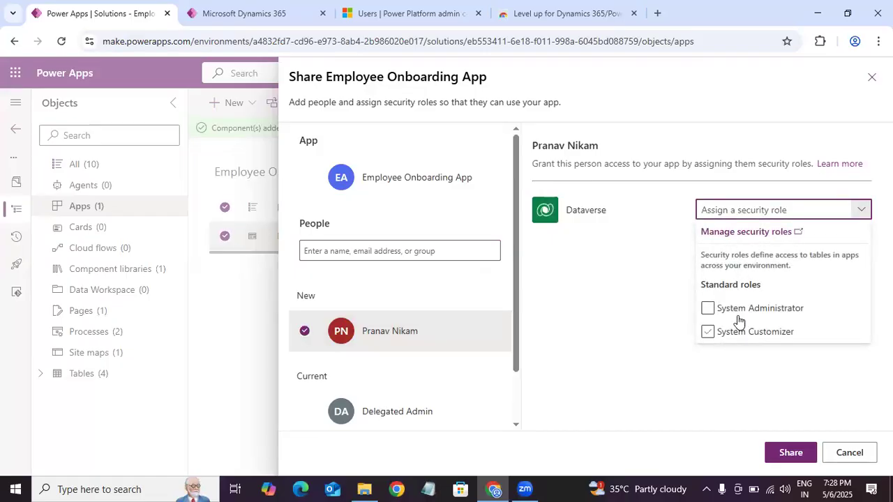
Step: Go over the System Administrator and System Customizer role options, and discard the sharing changes
left_click(708, 308)
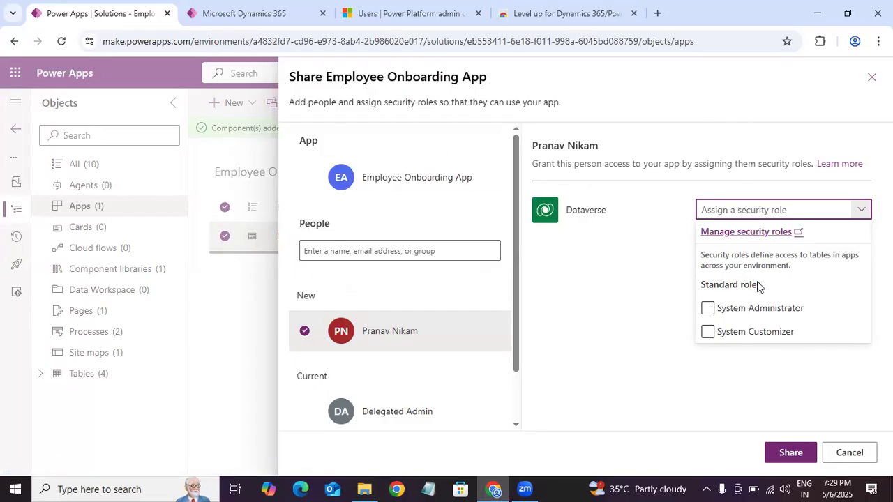
left_click(783, 311)
left_click(753, 314)
left_click(763, 309)
left_click(765, 333)
key("Escape")
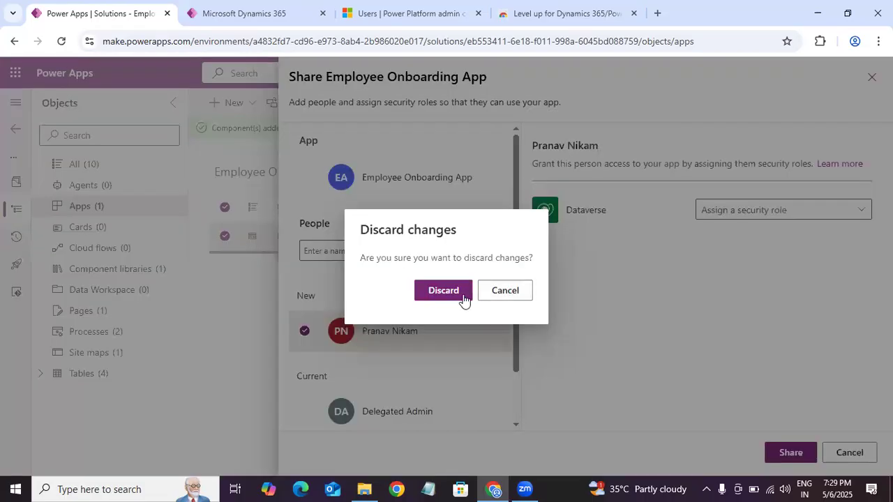
left_click(454, 293)
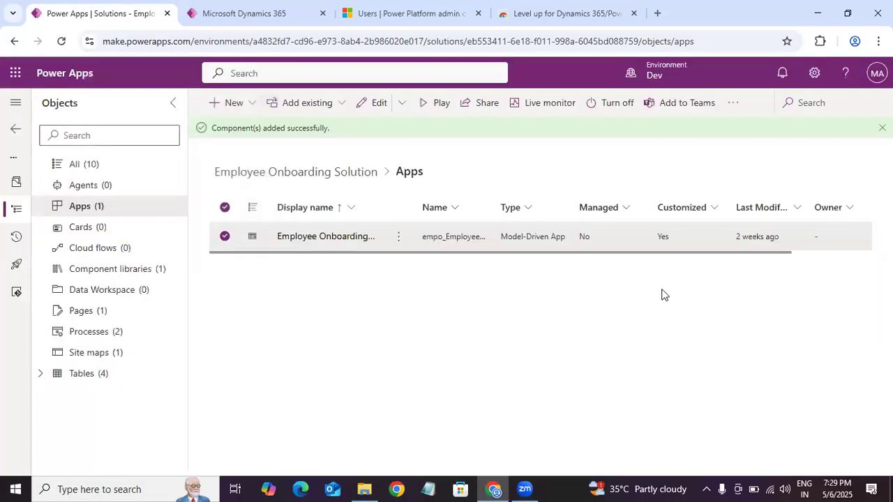
Step: Deselect the Employee Onboarding App, open the environment's Advanced settings and go to the Apps page under Application
left_click(225, 236)
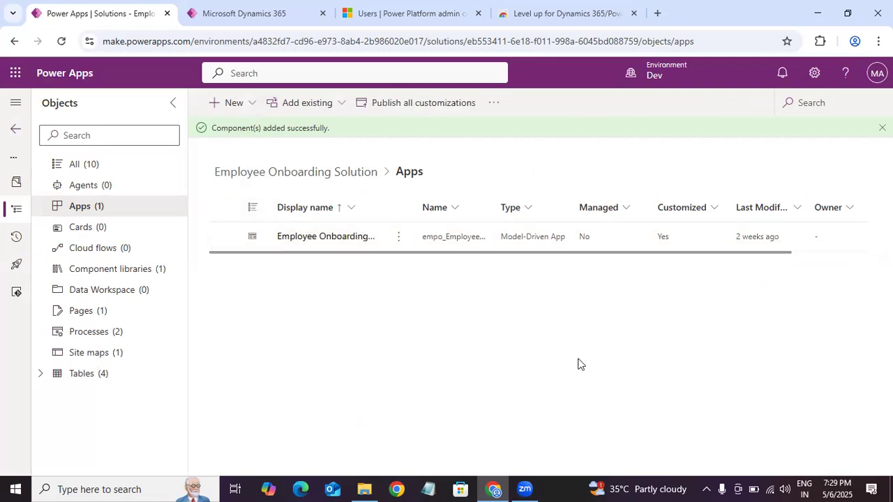
left_click(814, 72)
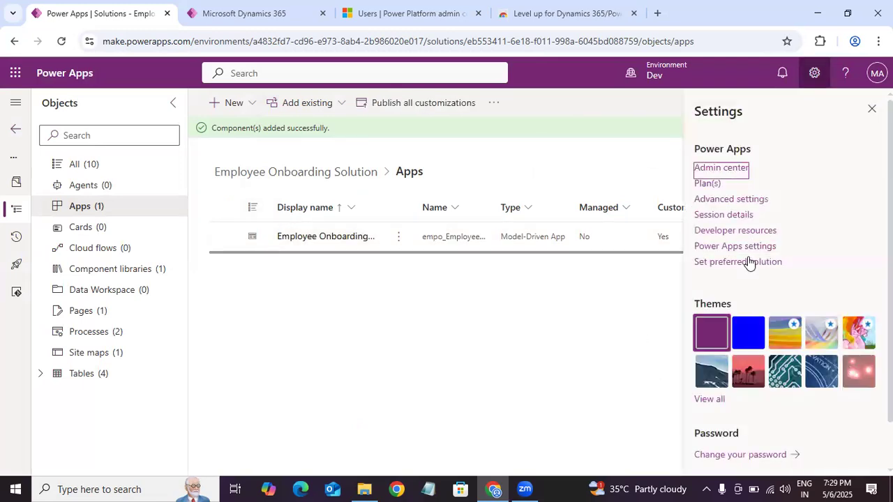
left_click(746, 202)
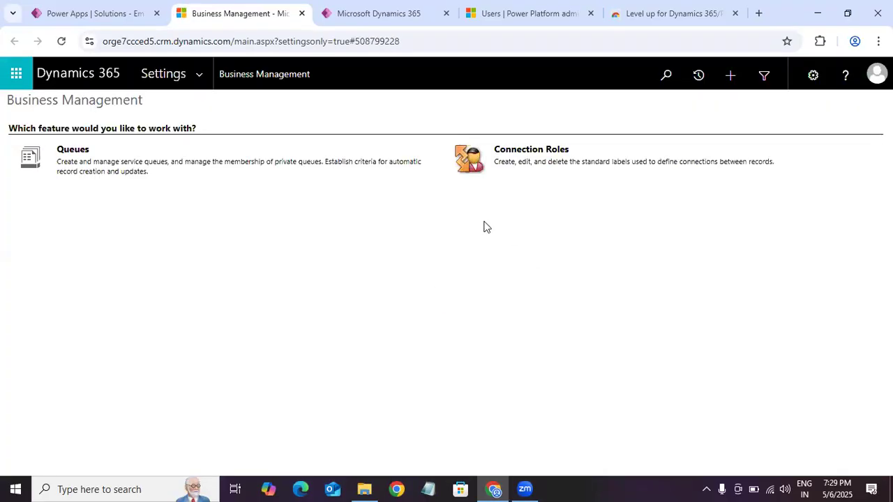
left_click(198, 83)
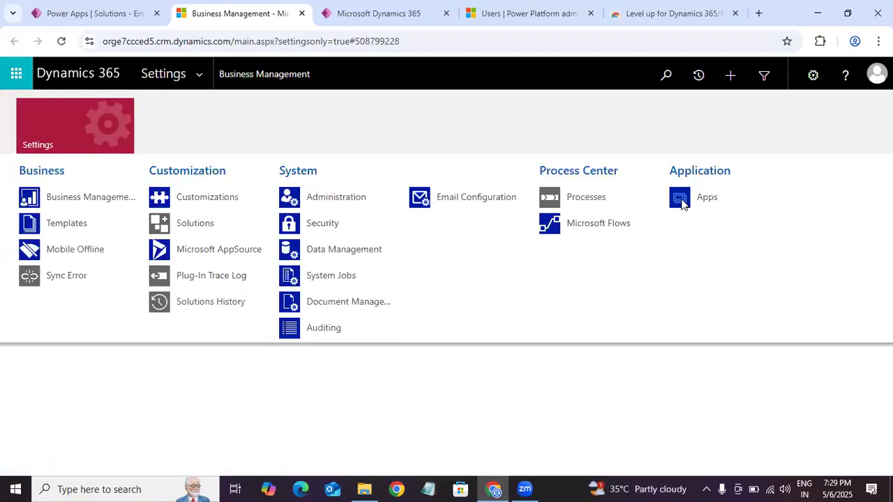
left_click(701, 210)
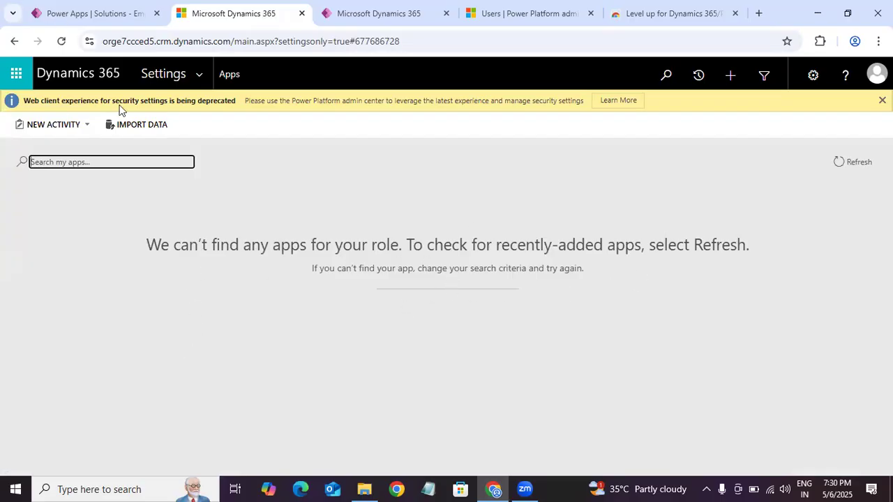
Step: Reload the Dynamics 365 Apps page and refresh its app list to check for available apps
left_click(62, 41)
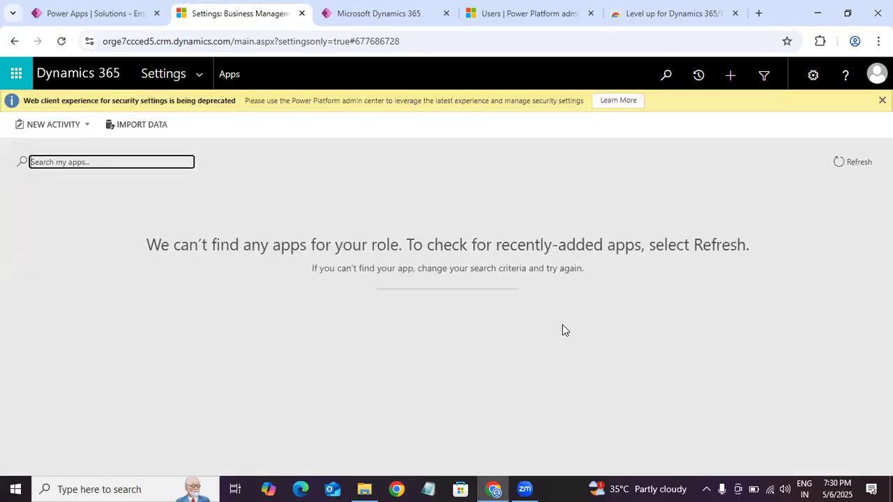
left_click(835, 163)
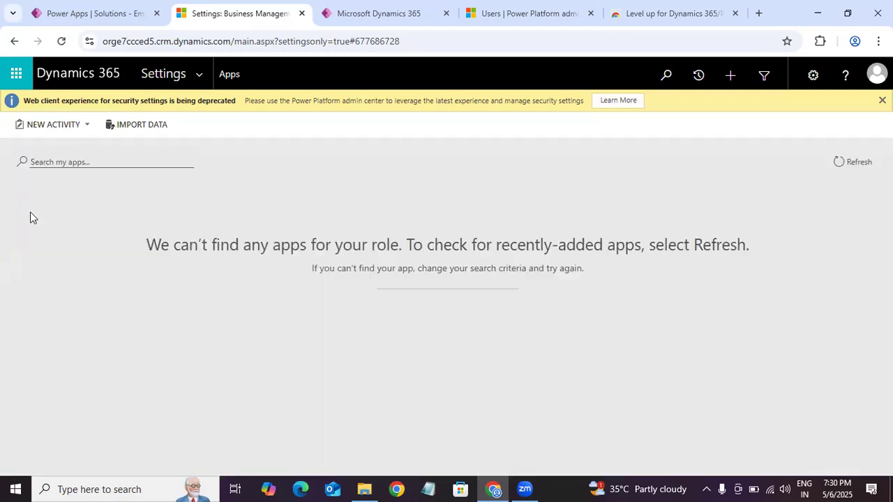
left_click(59, 160)
left_click(24, 163)
left_click(61, 165)
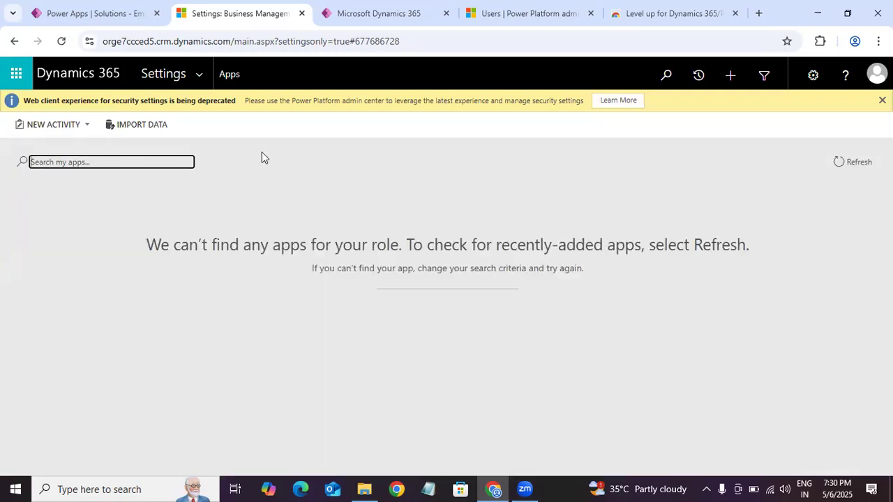
left_click(849, 163)
left_click(842, 161)
left_click(837, 166)
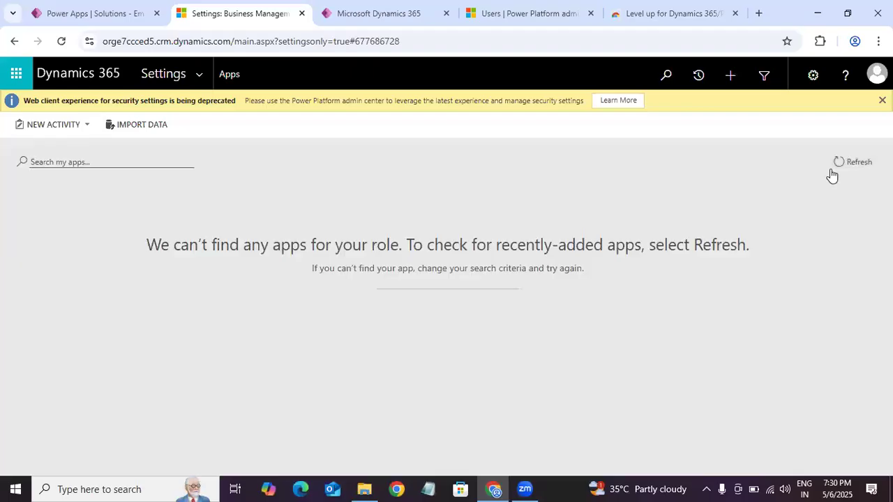
left_click(837, 174)
left_click(876, 73)
left_click(813, 83)
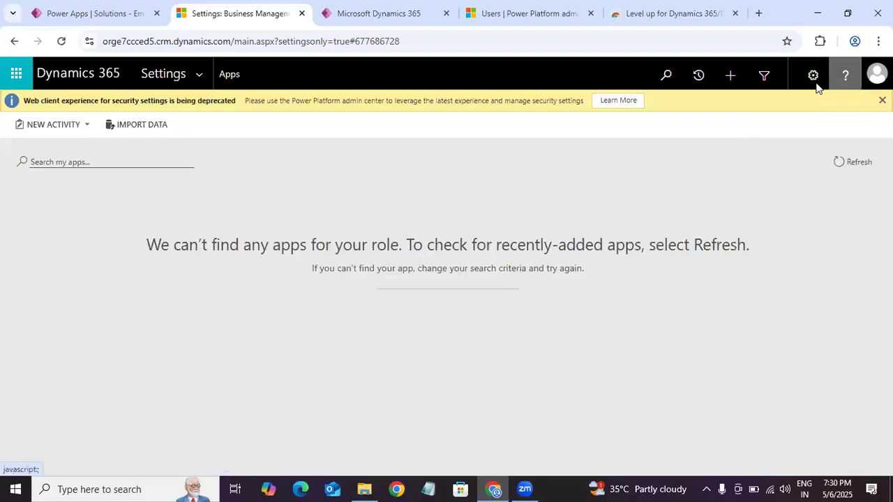
left_click(810, 81)
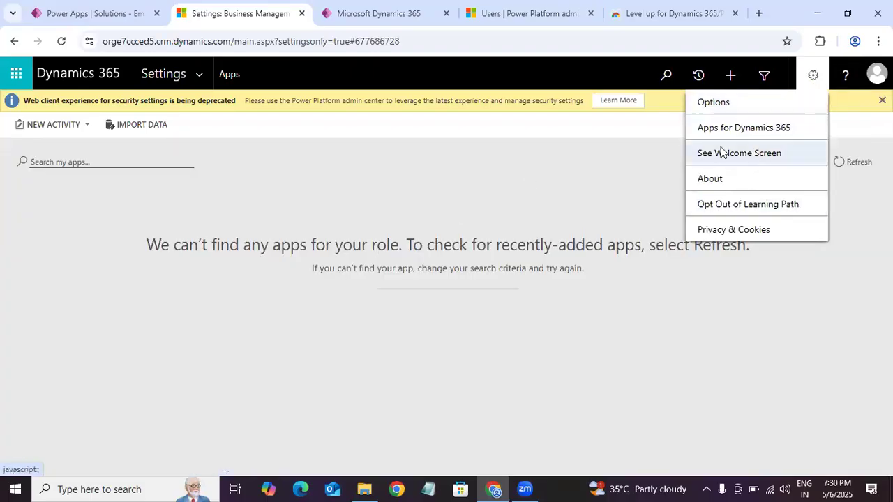
left_click(525, 195)
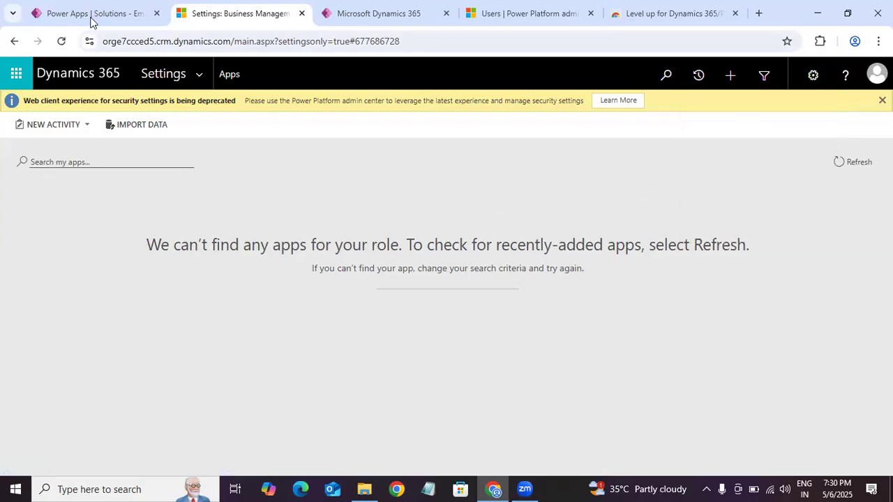
Step: Reload the Dynamics 365 Apps page once more and check the list again
left_click(62, 41)
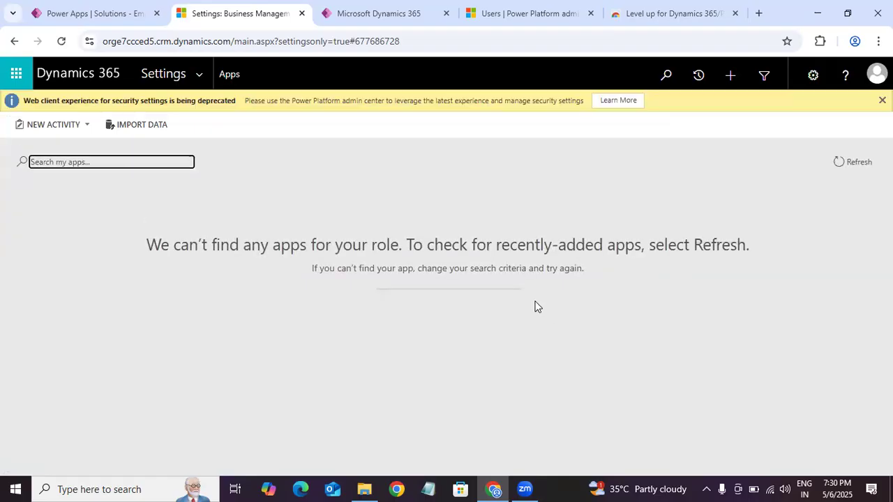
left_click(100, 7)
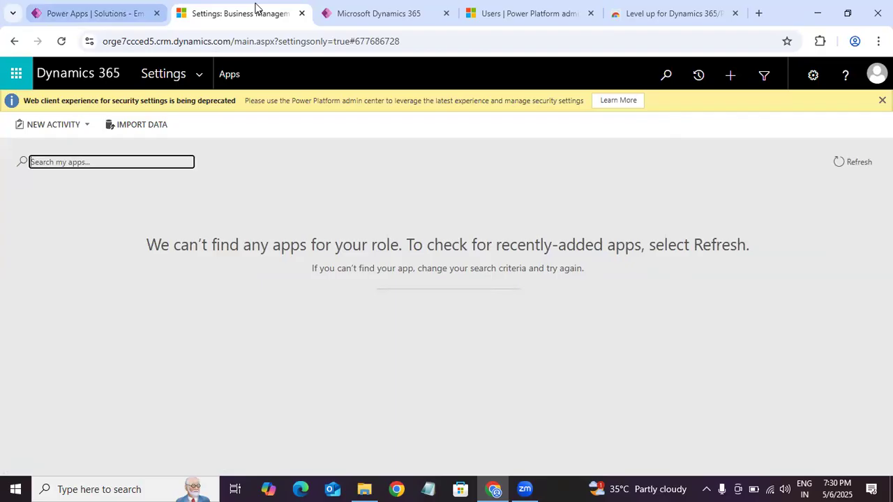
left_click(249, 11)
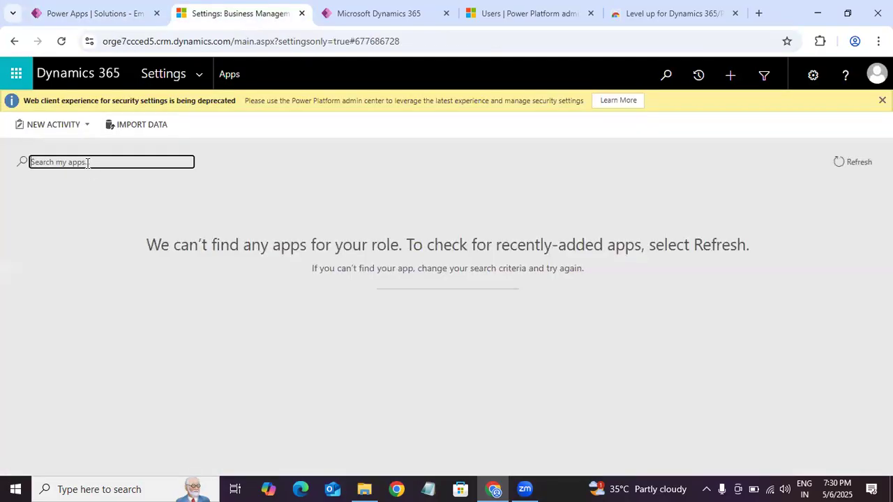
Step: Search the Dynamics 365 apps for "Employee", clear the search and refresh the app list
type("Employee")
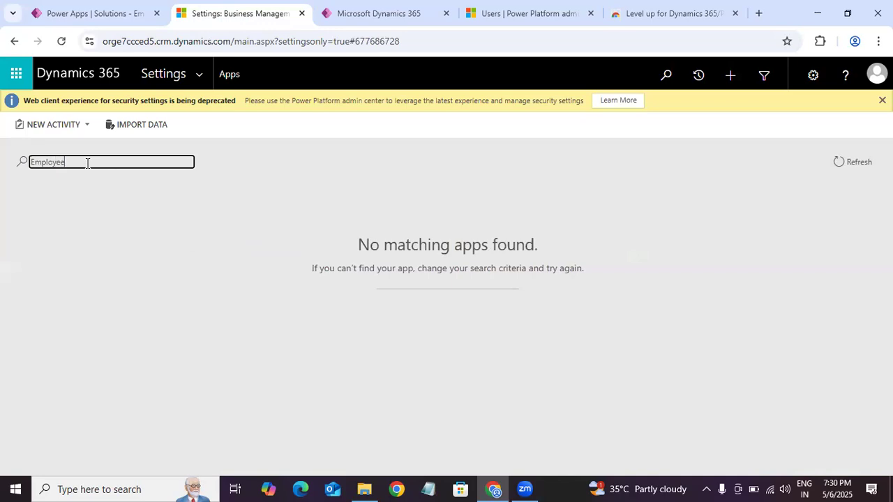
key("ctrl+a")
key("BackSpace")
left_click(840, 163)
left_click(841, 166)
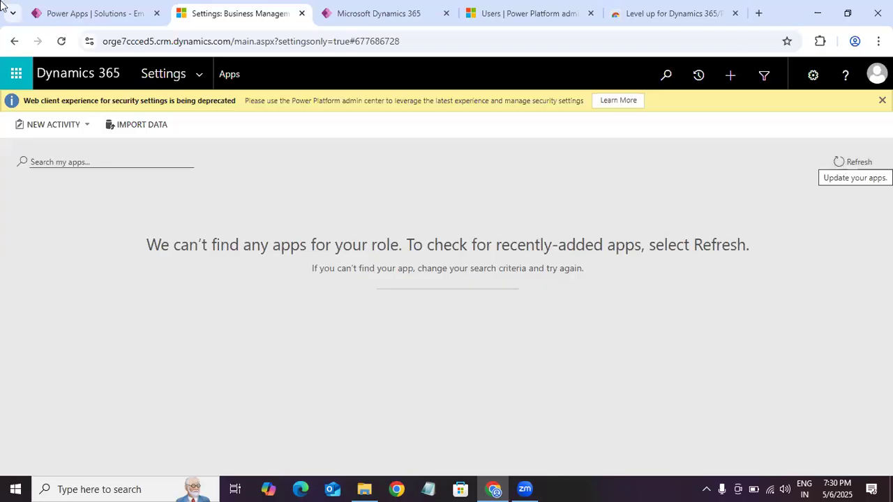
Step: Return to Power Apps, open the Dev environment's Advanced settings again and go to the Apps page under Application
left_click(134, 15)
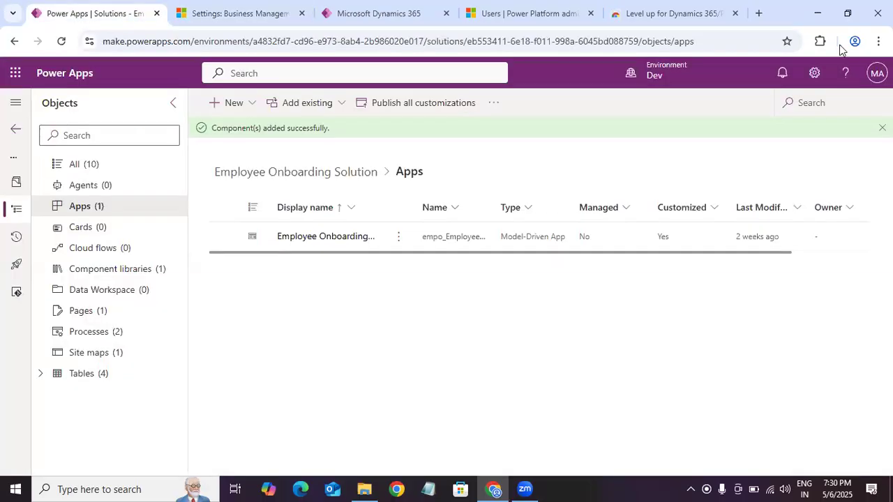
left_click(814, 73)
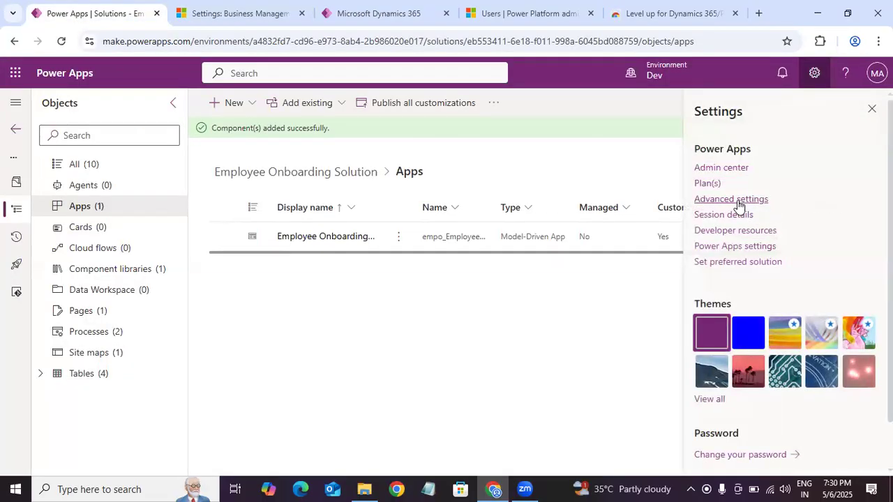
left_click(738, 201)
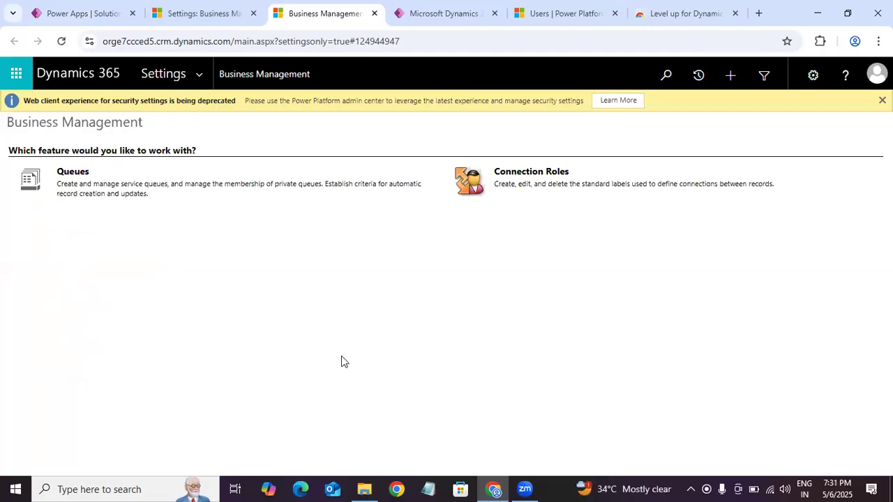
left_click(154, 94)
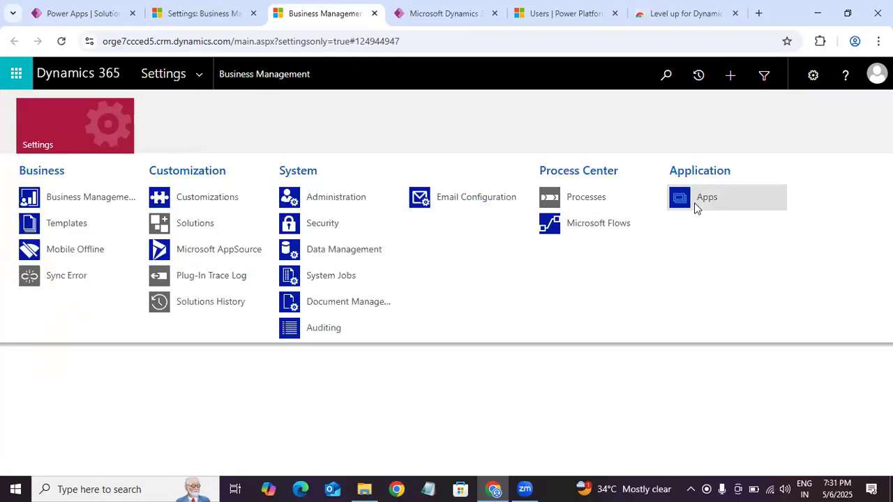
left_click(694, 203)
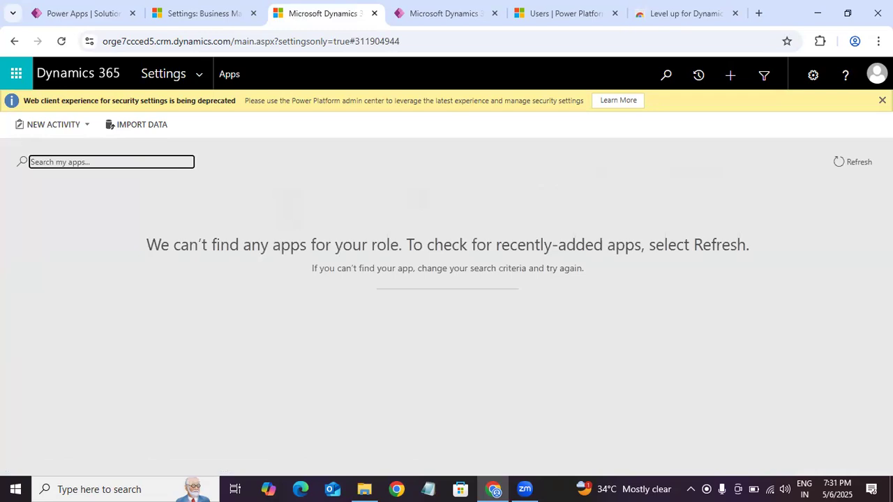
Step: Reload the newly opened Apps page and refresh its list to check for available apps
left_click(151, 158)
left_click(87, 126)
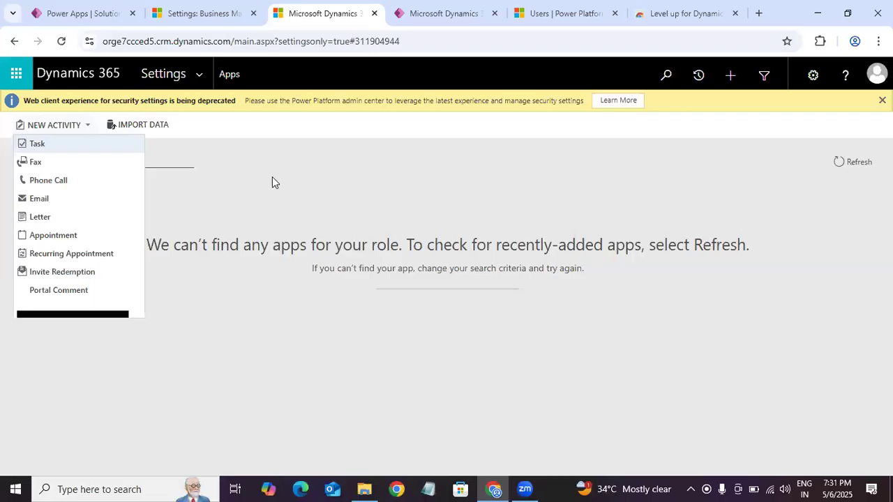
left_click(197, 176)
left_click(117, 158)
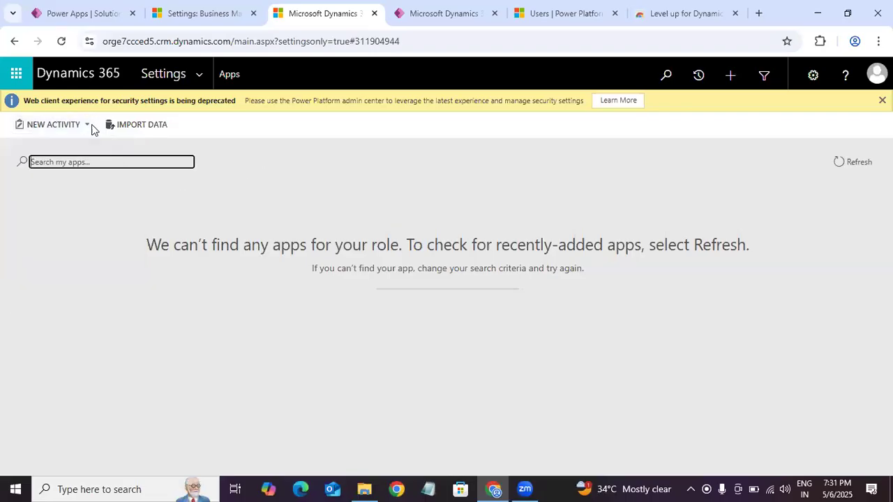
left_click(62, 41)
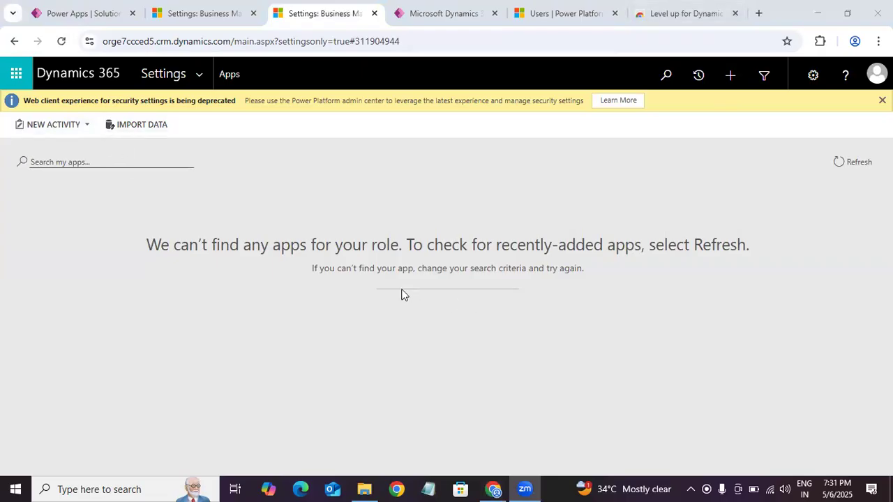
left_click(844, 151)
left_click(842, 163)
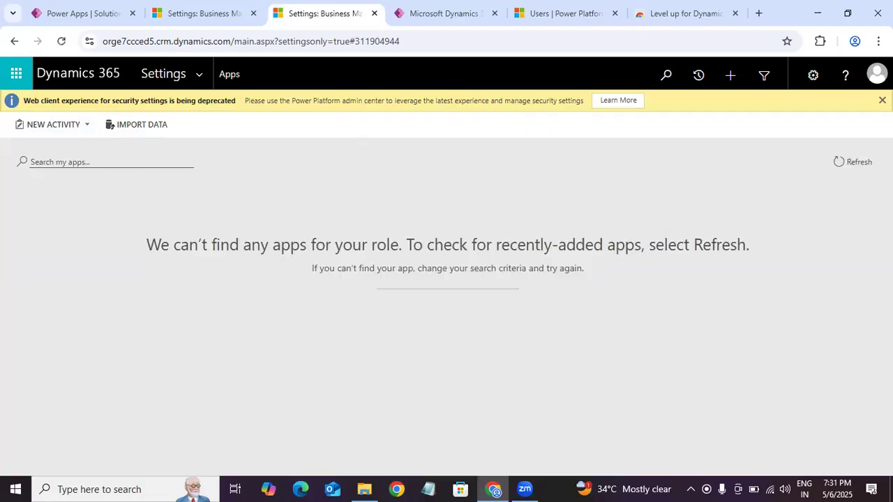
Step: Check both Dynamics 365 Settings pages and close the browser tab of the Employee Onboarding app that failed to load
left_click(222, 14)
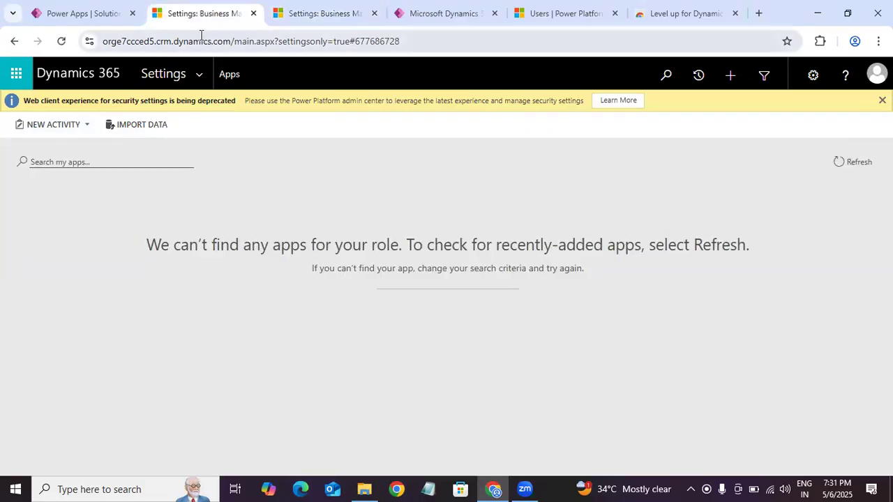
left_click(335, 17)
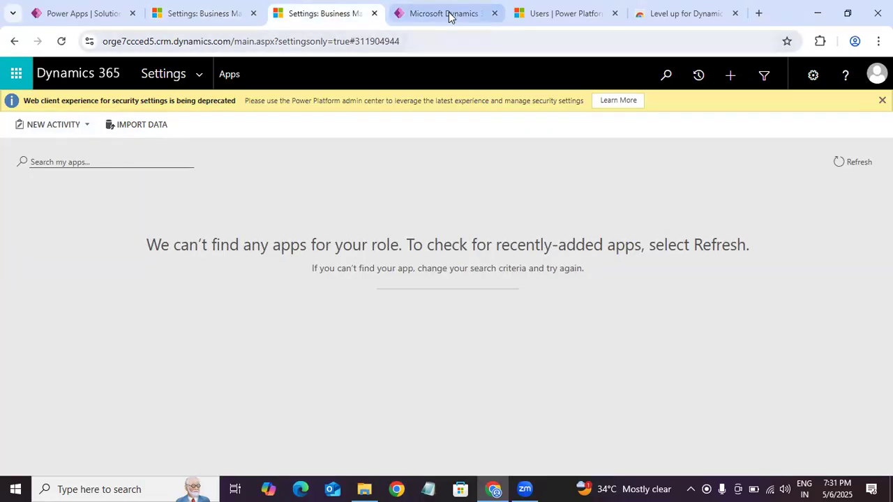
left_click(450, 16)
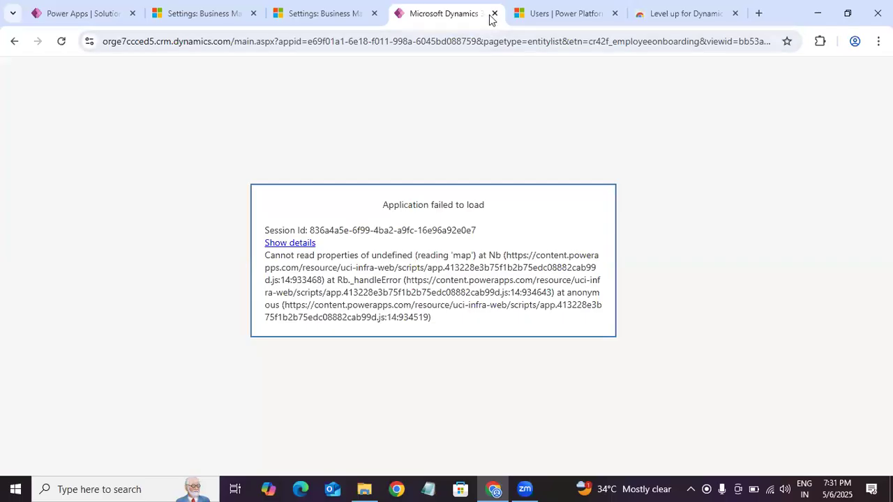
left_click(494, 14)
Step: Open the Level up extension's Impersonate options from its Chrome Web Store page and reset the impersonation
left_click(533, 19)
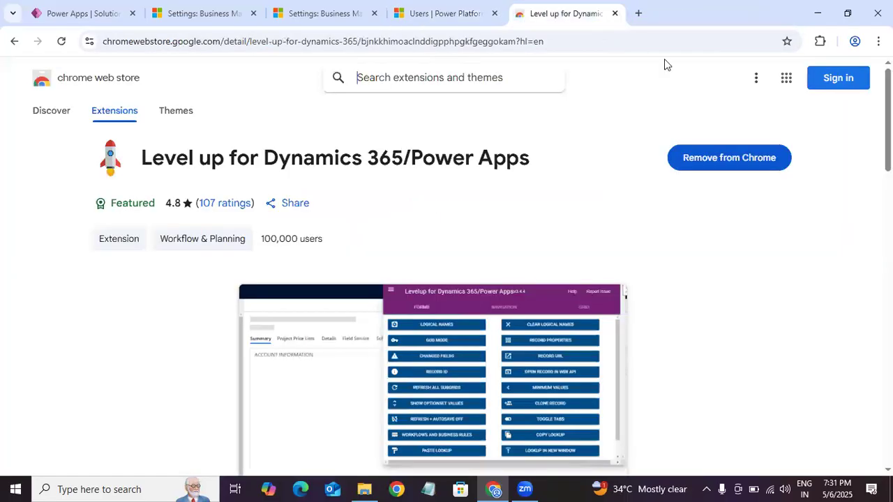
left_click(820, 40)
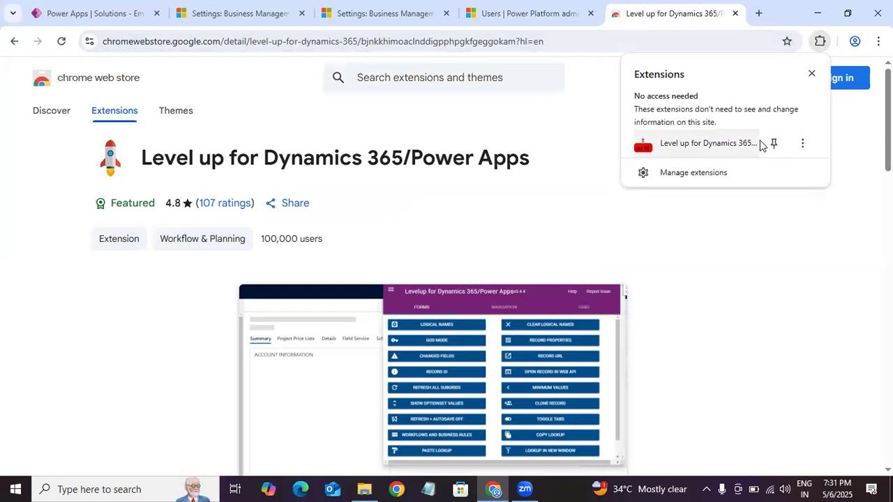
left_click(772, 143)
left_click(806, 70)
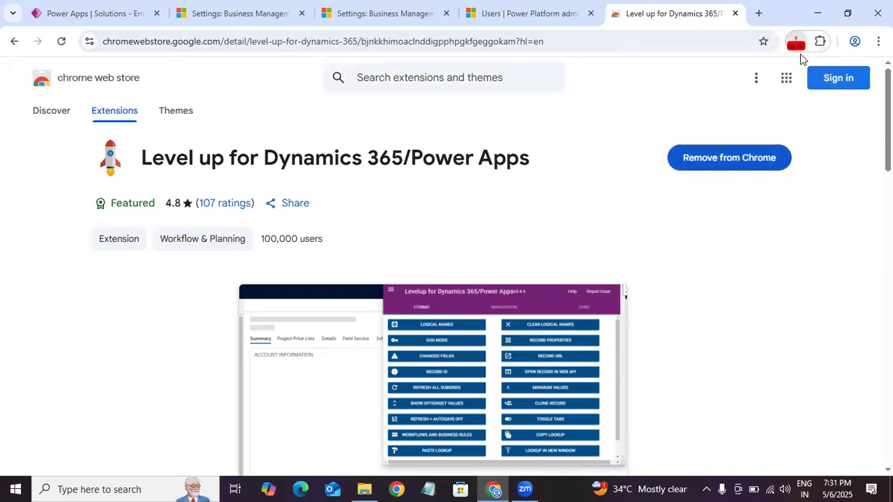
left_click(799, 49)
left_click(819, 47)
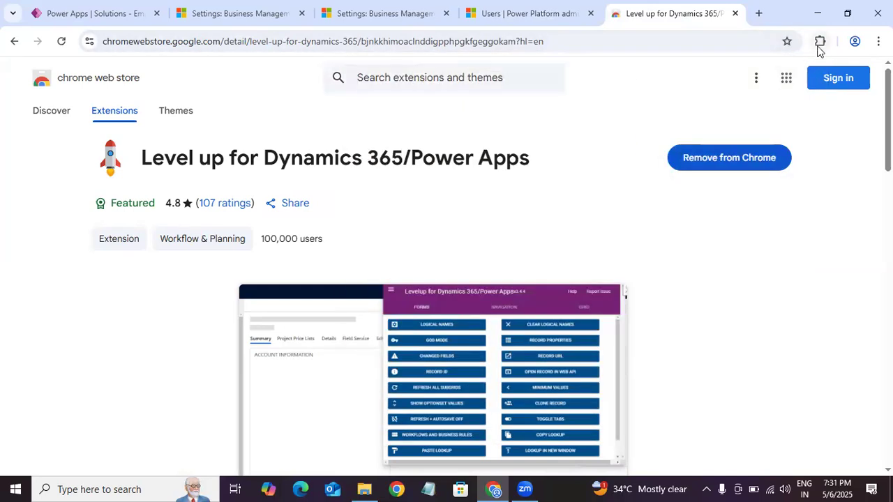
left_click(714, 133)
left_click(796, 44)
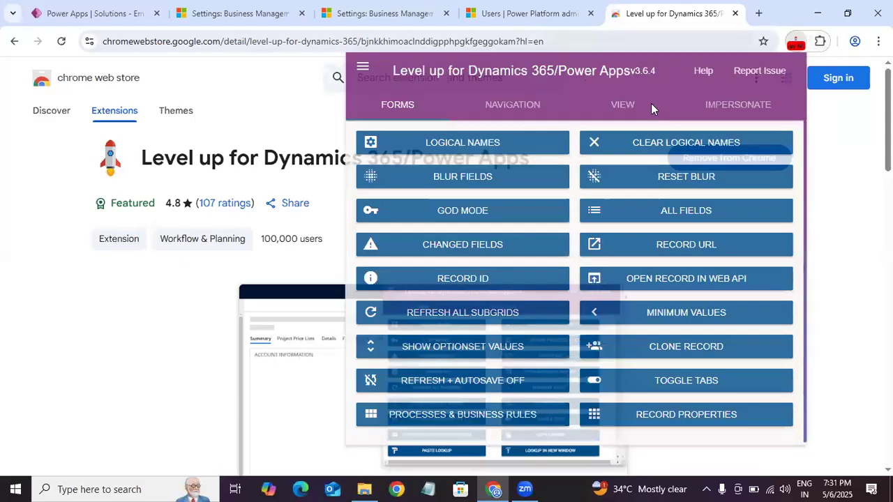
left_click(721, 109)
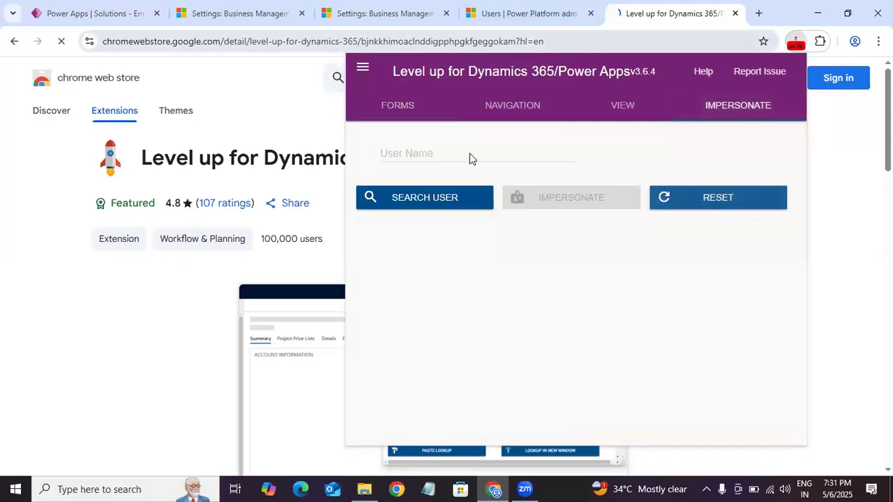
Step: Go back to the first Dynamics 365 Apps page, reload it and look over the published apps
left_click(244, 15)
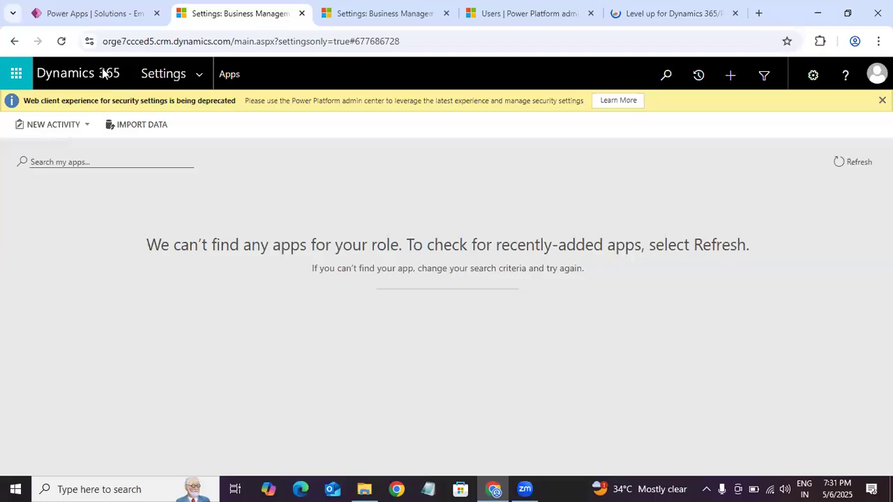
left_click(61, 41)
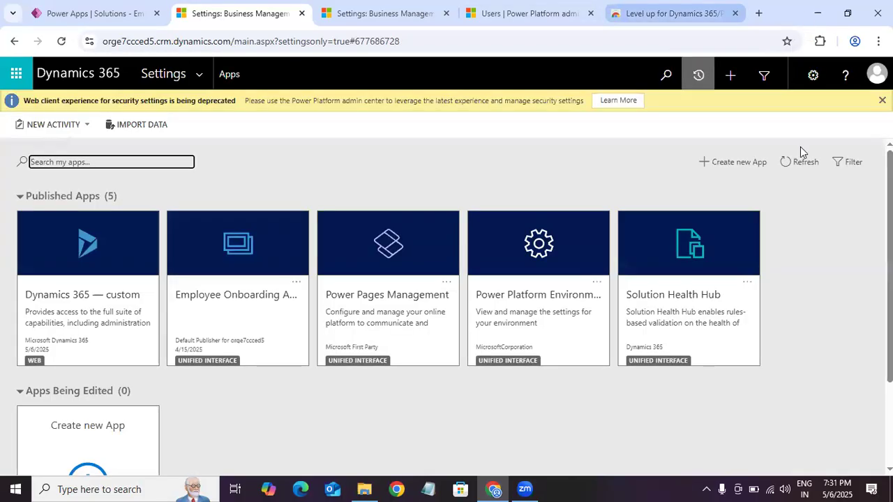
left_click_drag(890, 237, 890, 287)
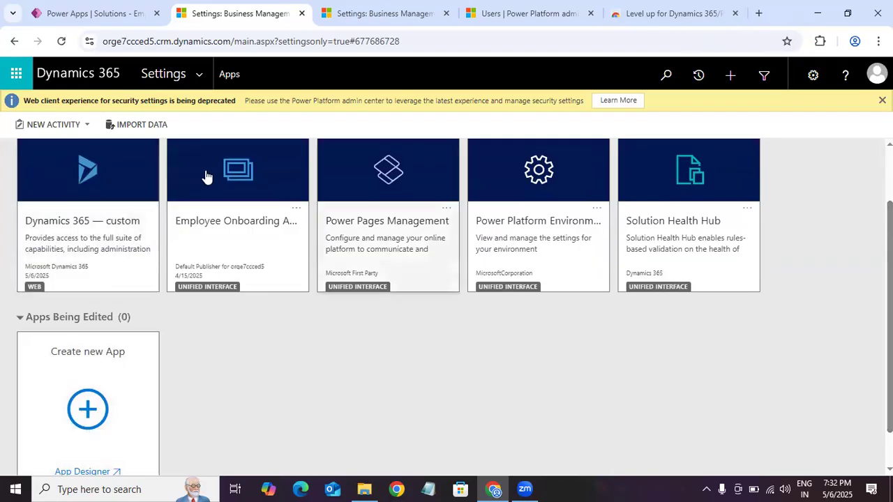
scroll(453, 278, "up", 2)
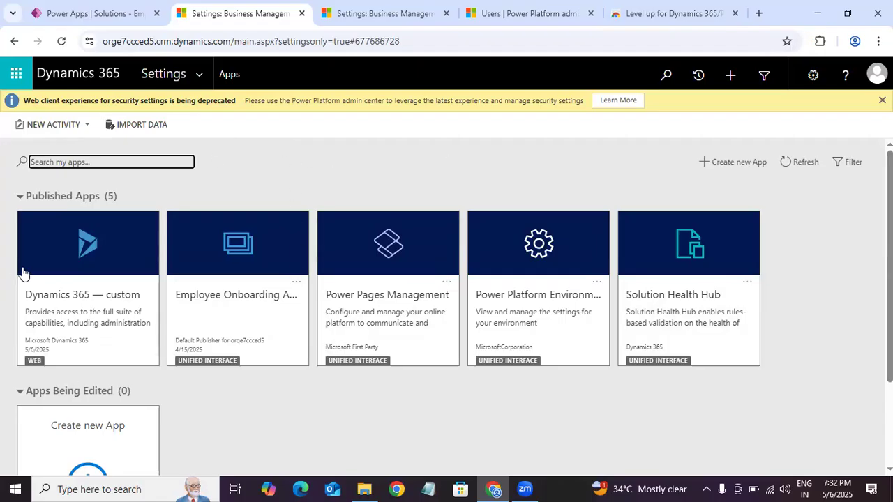
scroll(3, 269, "down", 2)
scroll(4, 268, "up", 1)
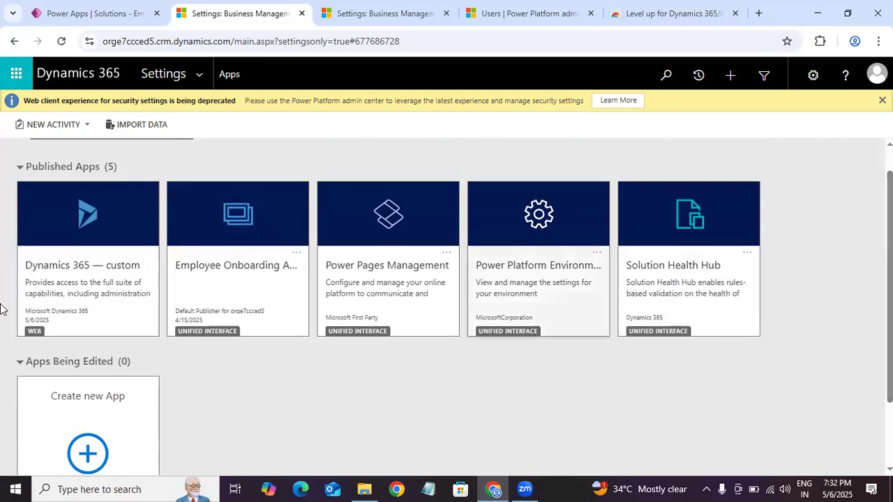
Step: Open Manage Roles for the Employee Onboarding App and go through its list of security roles
left_click(295, 253)
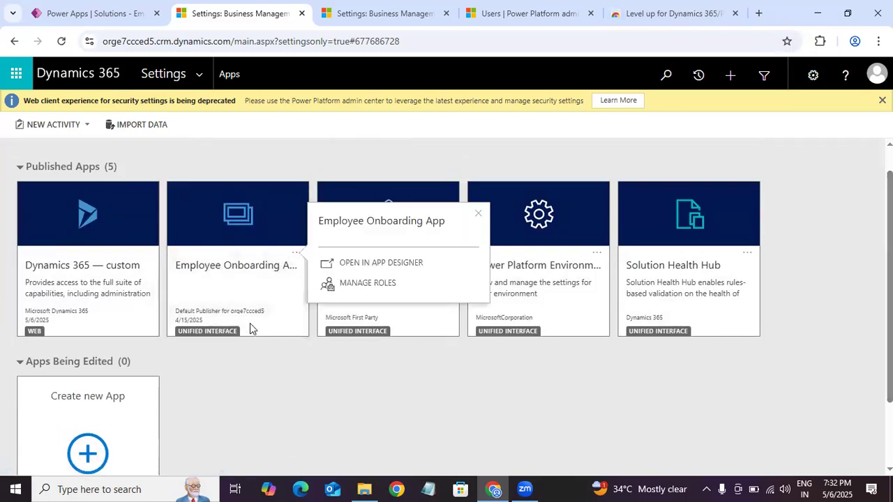
left_click(367, 288)
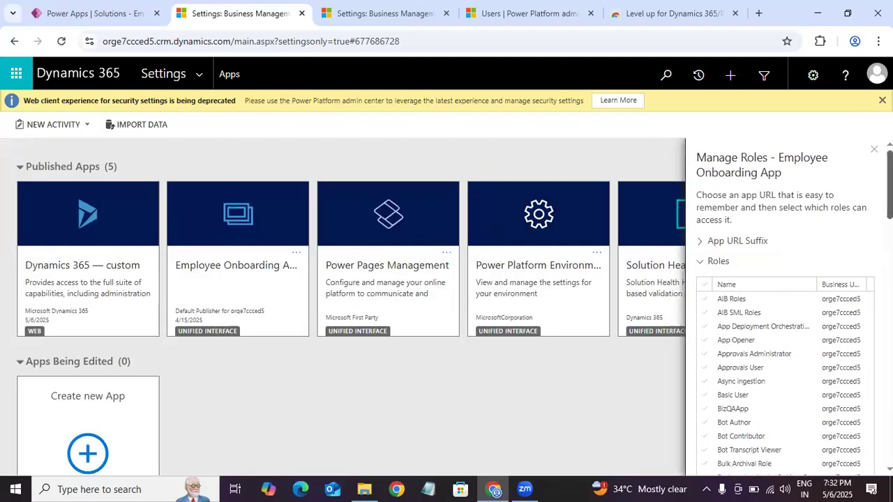
scroll(781, 306, "down", 5)
scroll(781, 306, "down", 10)
scroll(781, 307, "up", 15)
scroll(781, 307, "down", 15)
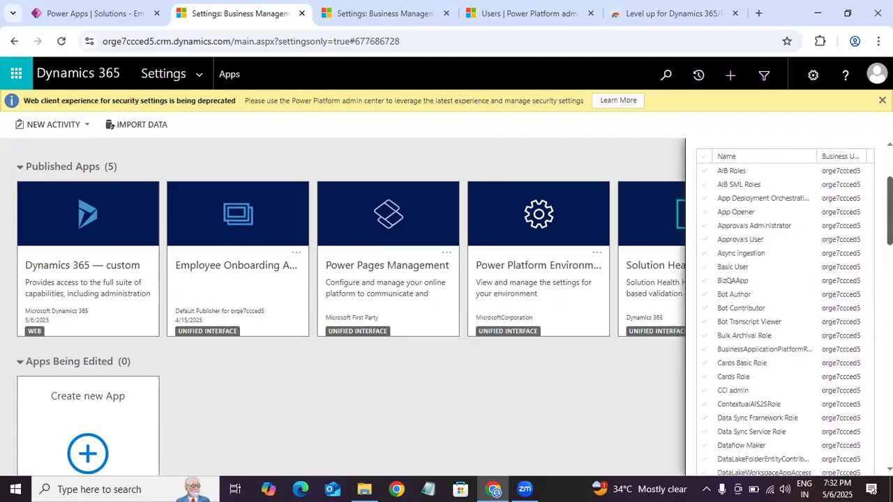
scroll(781, 307, "up", 1)
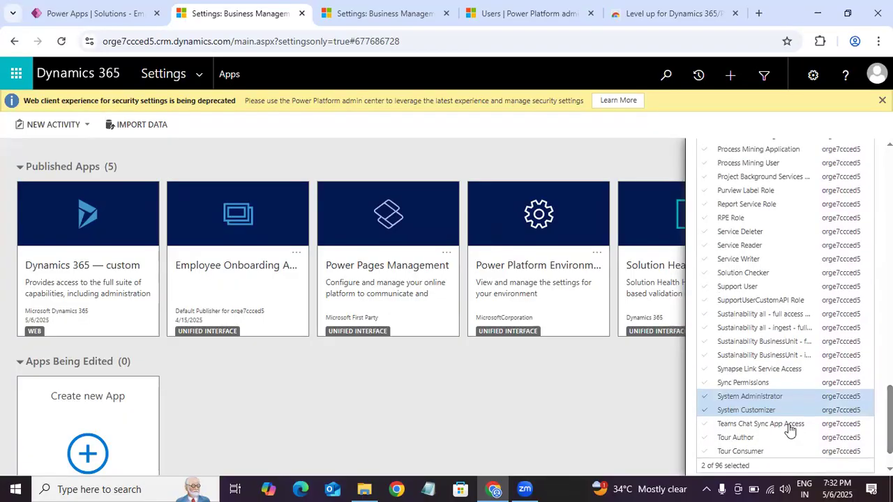
scroll(793, 426, "up", 9)
scroll(781, 307, "up", 7)
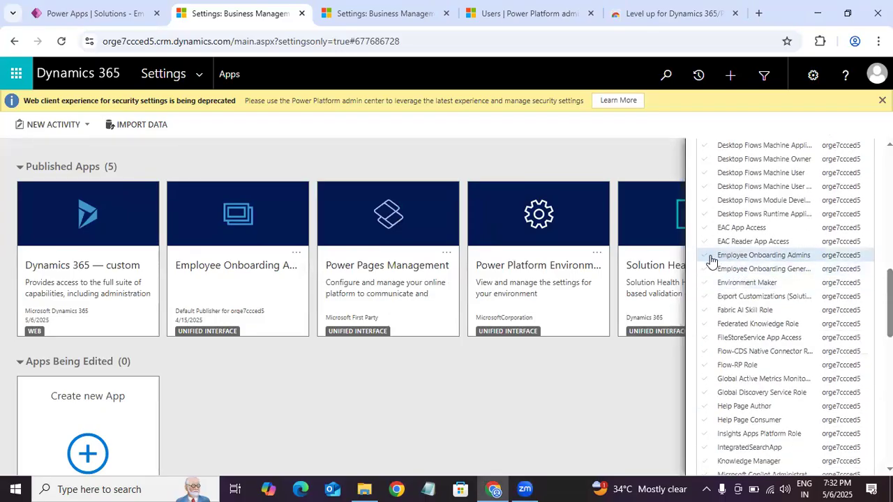
Step: Give the Employee Onboarding Admins and general Employee Onboarding roles access to the app alongside System Administrator and System Customizer, and save
left_click(713, 255)
left_click(707, 269)
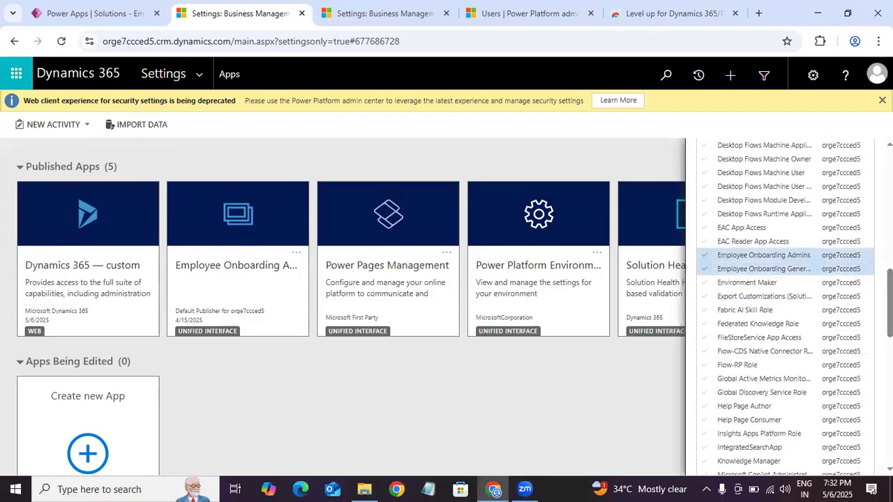
scroll(767, 314, "down", 18)
left_click(746, 351)
left_click(746, 364)
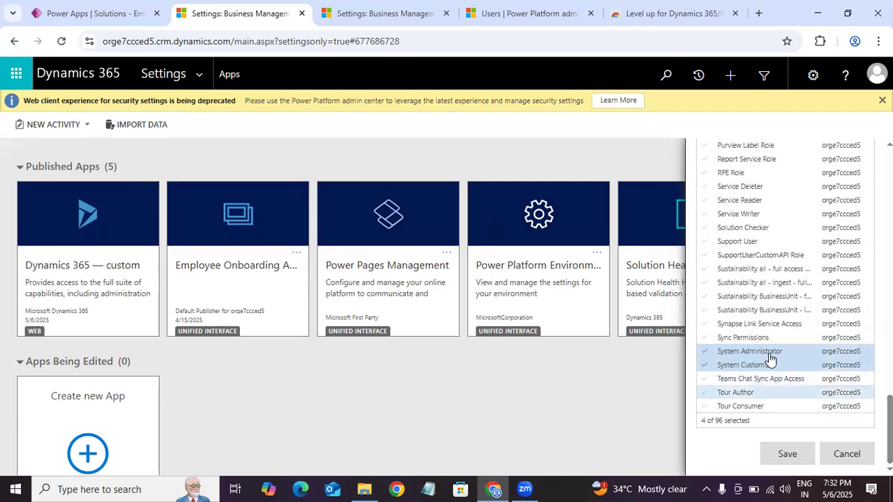
left_click(794, 459)
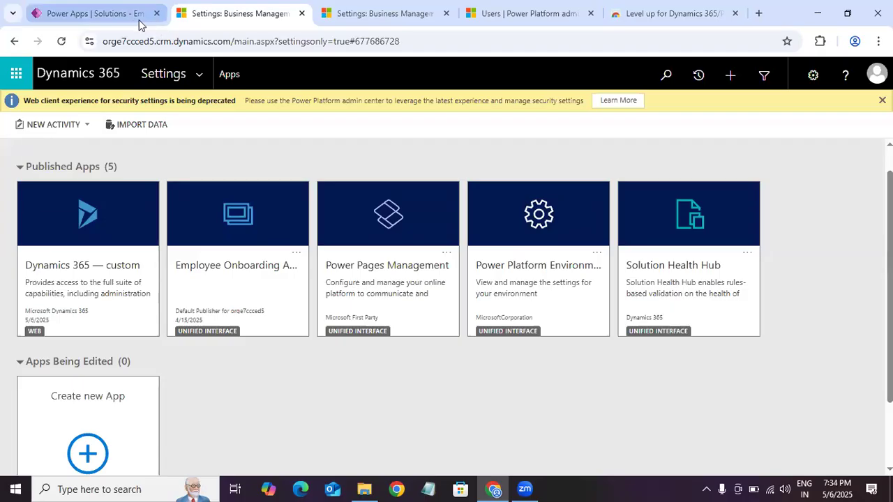
Step: Return to the Employee Onboarding Solution in Power Apps and open the sharing options of the Employee Onboarding App
left_click(89, 13)
left_click(398, 237)
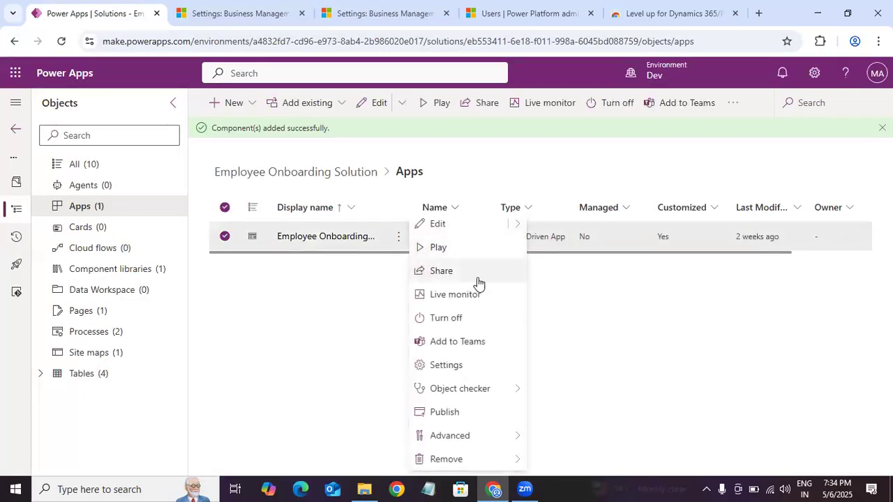
left_click(439, 271)
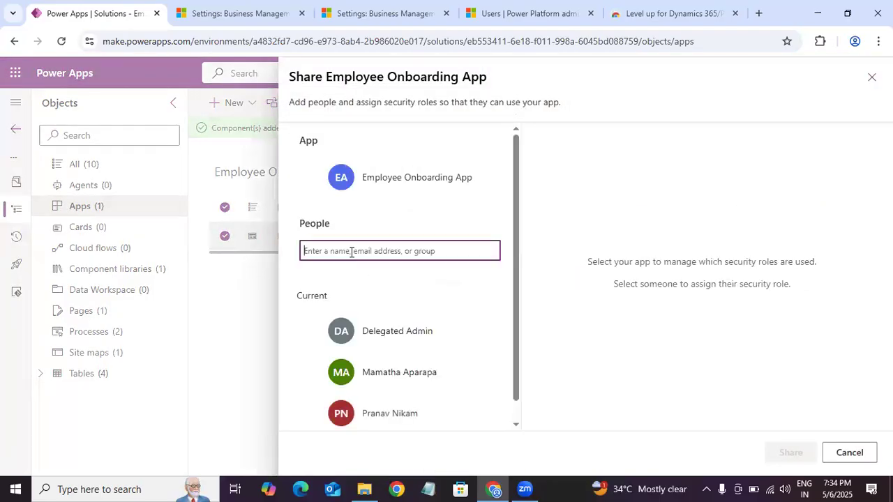
Step: Search for the user to share the Employee Onboarding App with, replacing the first name tried with another user's partial name
left_click_drag(518, 277, 517, 342)
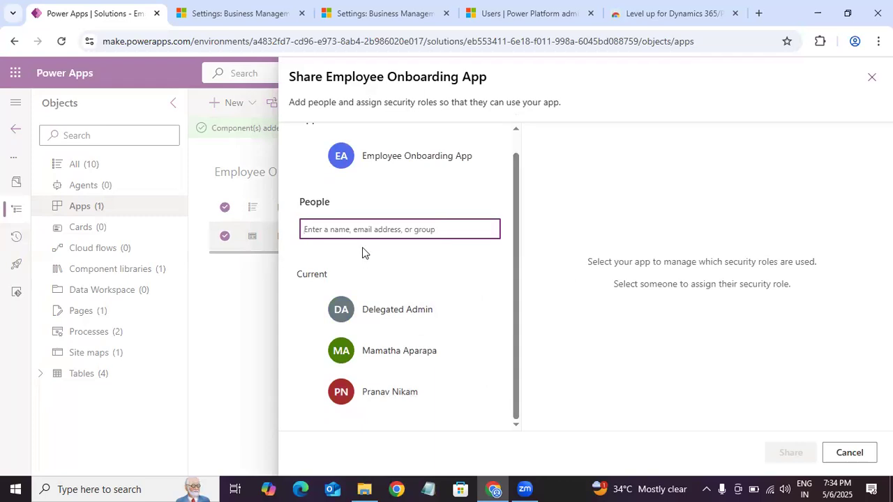
type("mano")
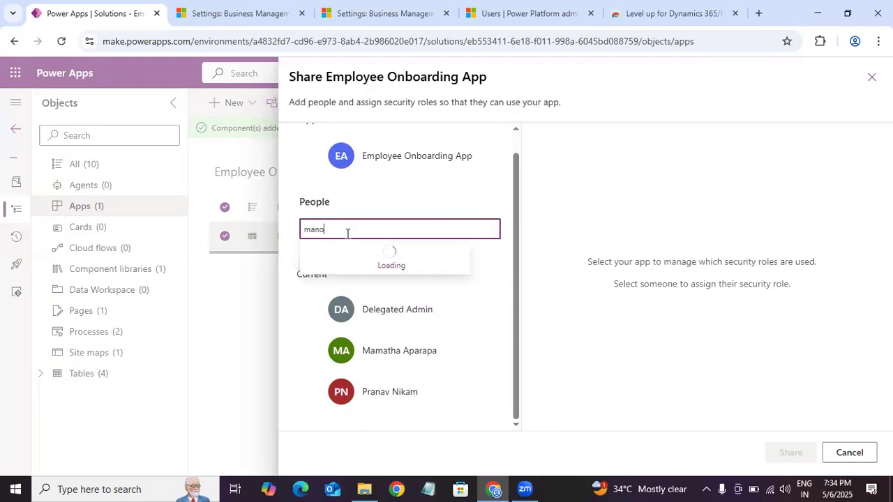
key("BackSpace")
key("BackSpace")
key("BackSpace")
key("BackSpace")
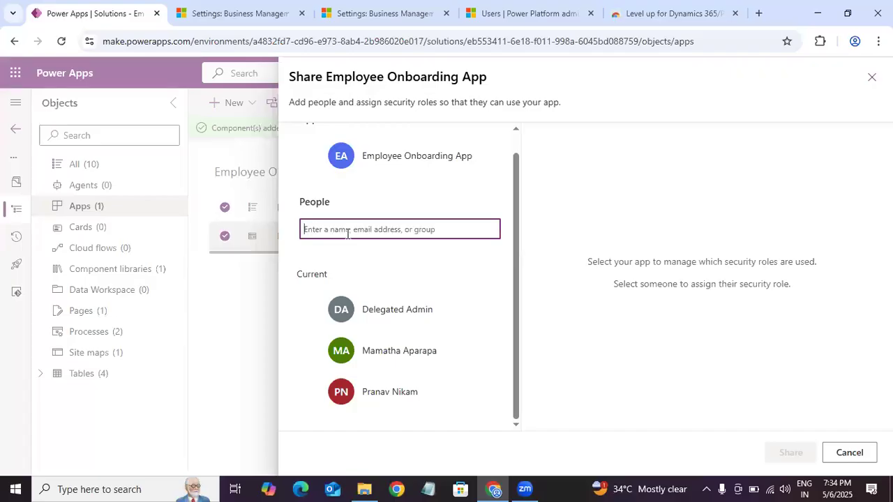
type("kal")
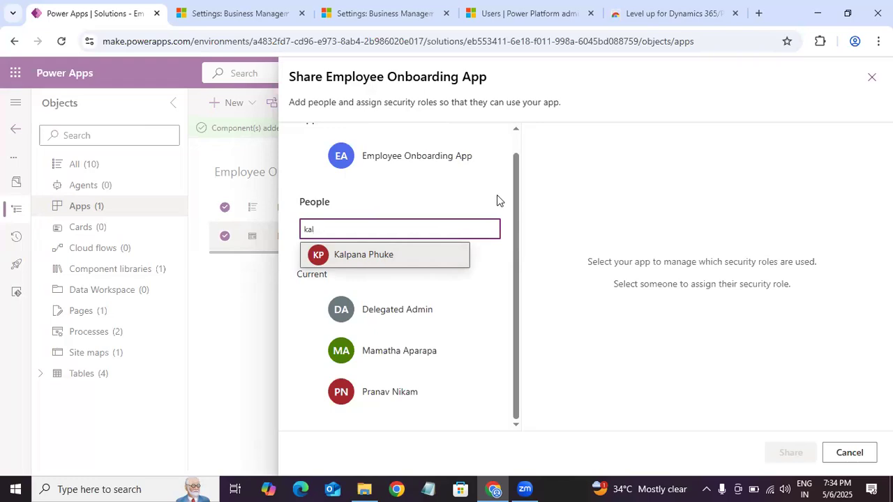
Step: Look through the Dev environment's user list in the Power Platform admin center and return to the app's sharing options
left_click(260, 22)
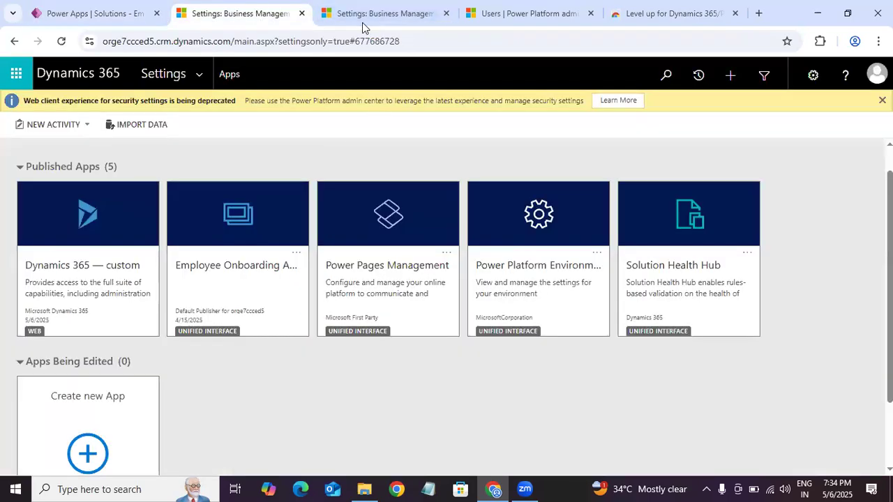
left_click(362, 22)
left_click(498, 19)
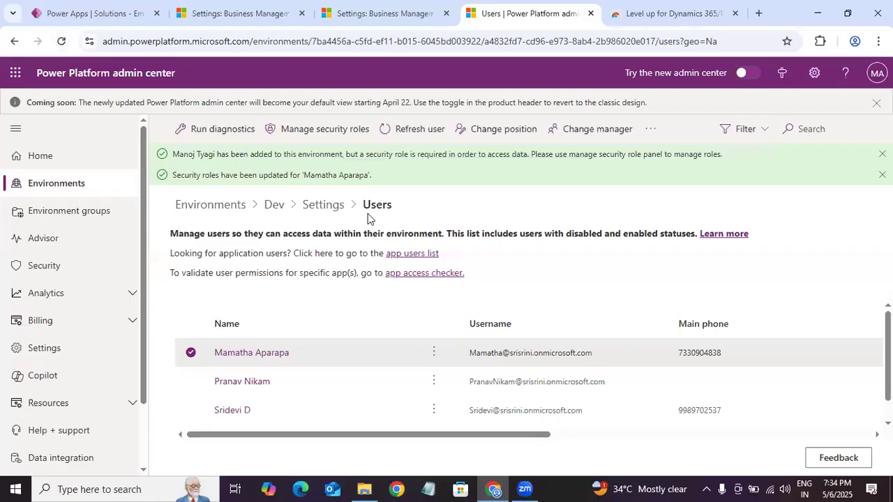
scroll(530, 383, "down", 1)
scroll(530, 383, "up", 1)
scroll(530, 384, "down", 1)
scroll(530, 384, "up", 1)
left_click(90, 13)
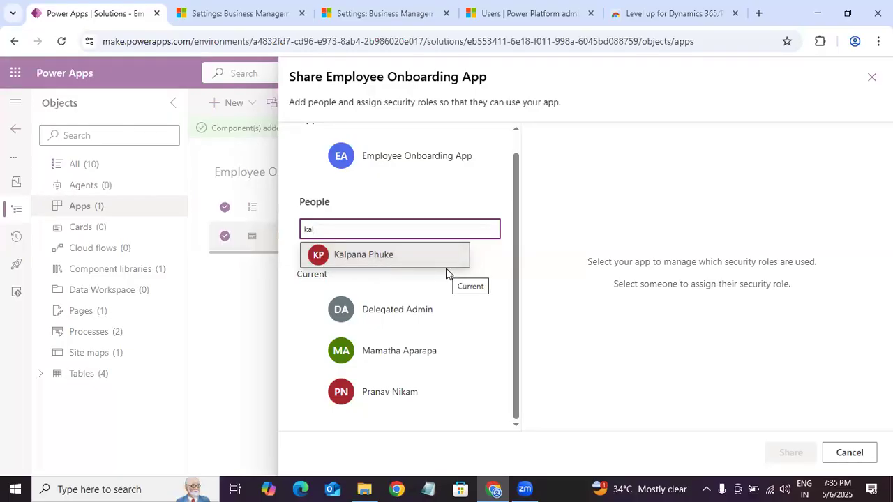
Step: Share the Employee Onboarding App with the matching user, assigning only the Employee Onboarding General Users security role
left_click(400, 257)
left_click(421, 319)
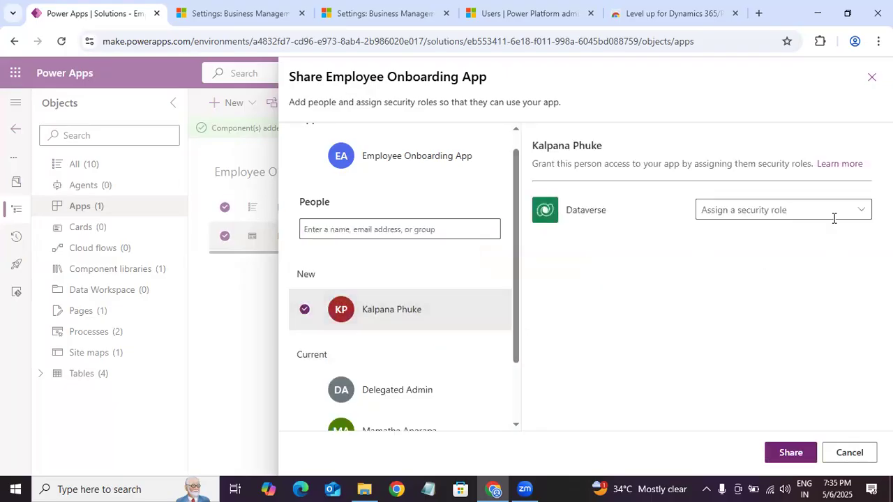
left_click(835, 211)
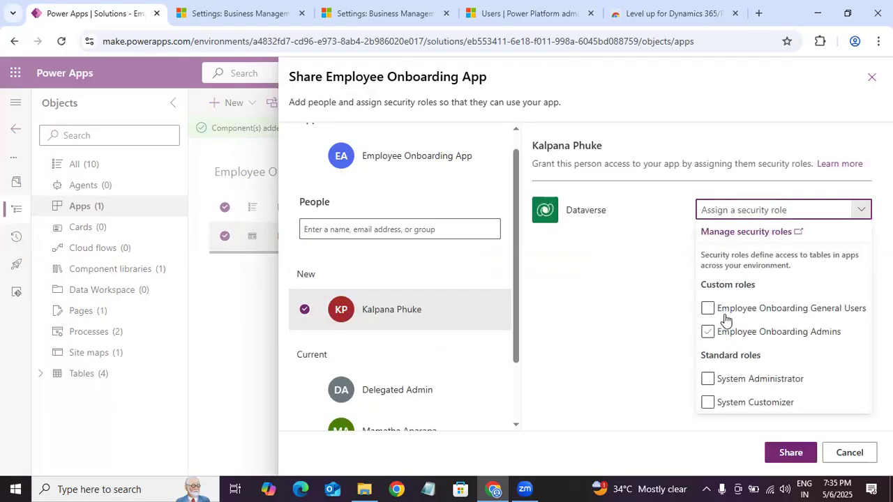
left_click(708, 332)
left_click(707, 310)
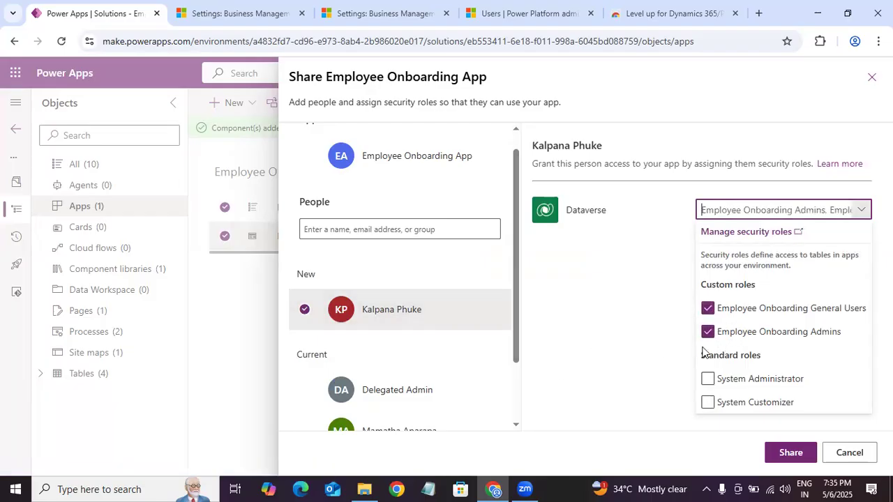
left_click(720, 312)
left_click(708, 332)
left_click(708, 308)
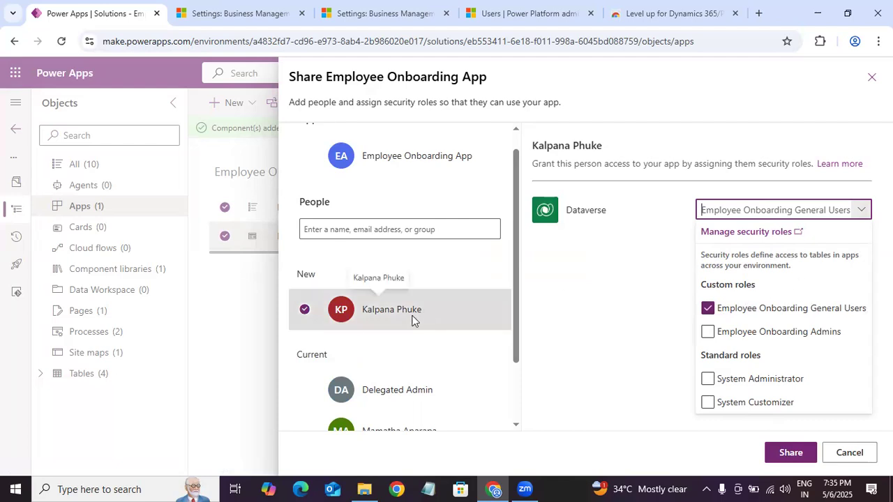
left_click(790, 455)
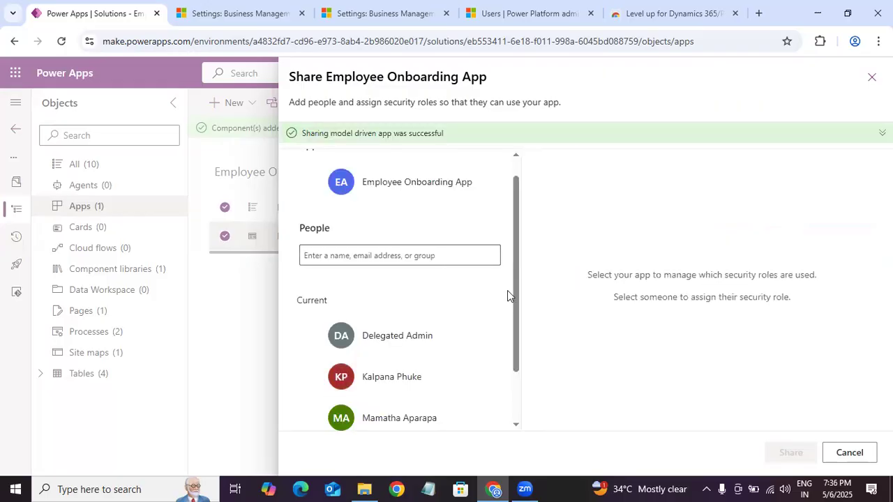
Step: Check the security role of the newly added user and compare with the Dev environment's user list
left_click_drag(518, 288, 521, 390)
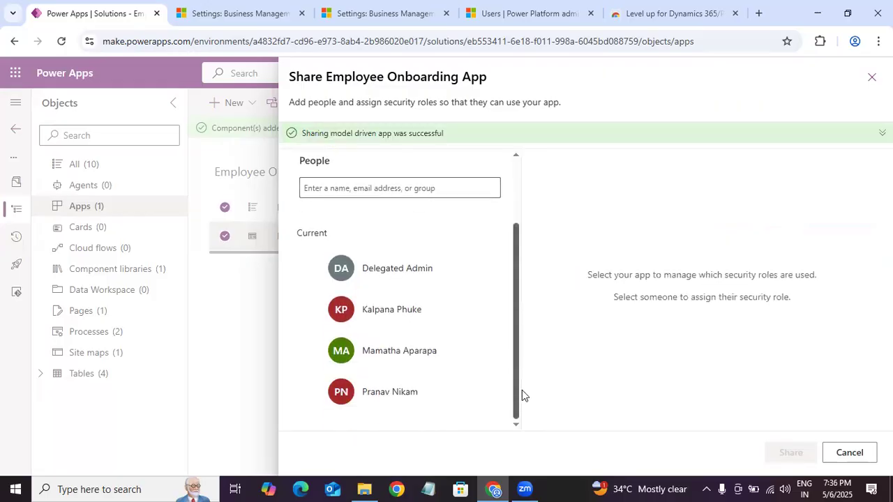
left_click(384, 315)
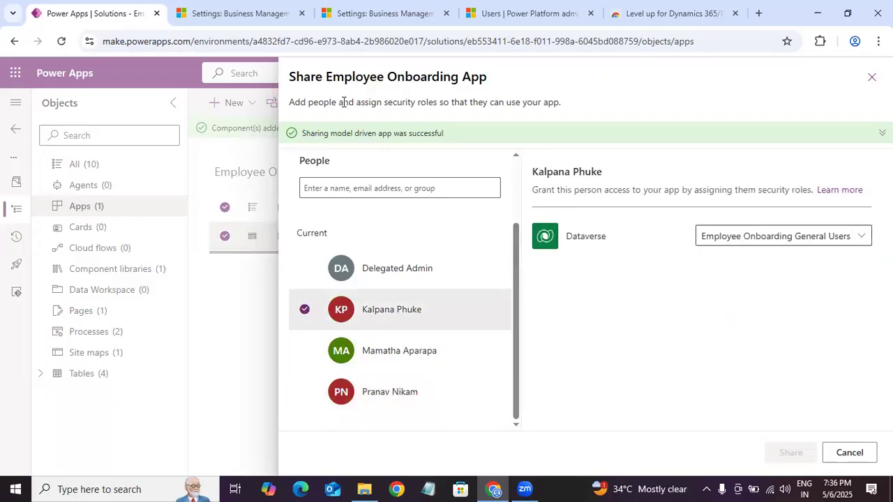
left_click(529, 14)
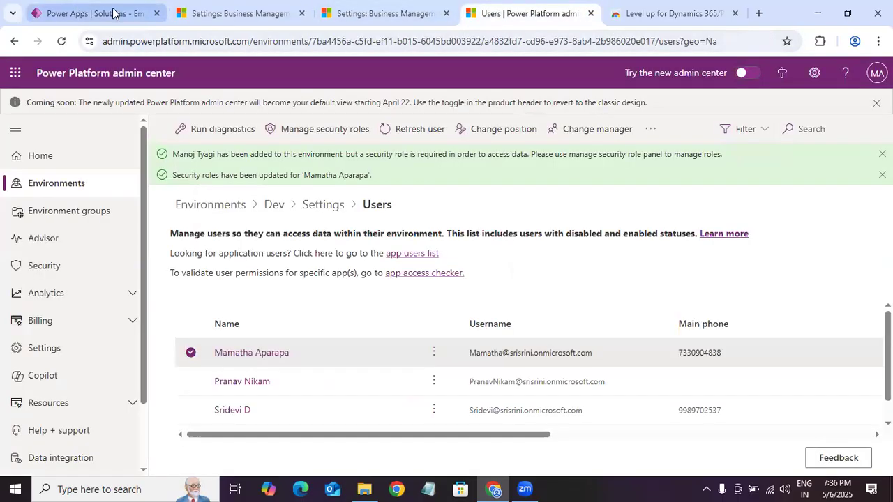
left_click(116, 14)
Step: Close the sharing options and play the Employee Onboarding App from the solution
left_click(871, 78)
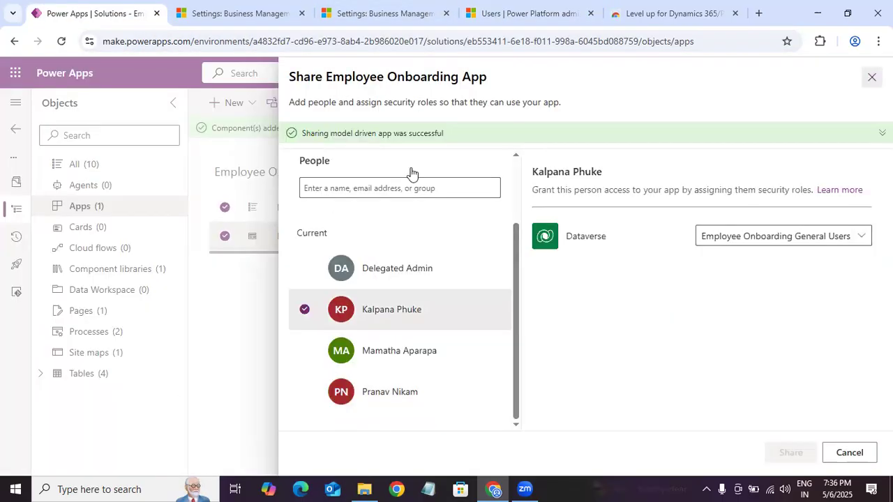
left_click(399, 237)
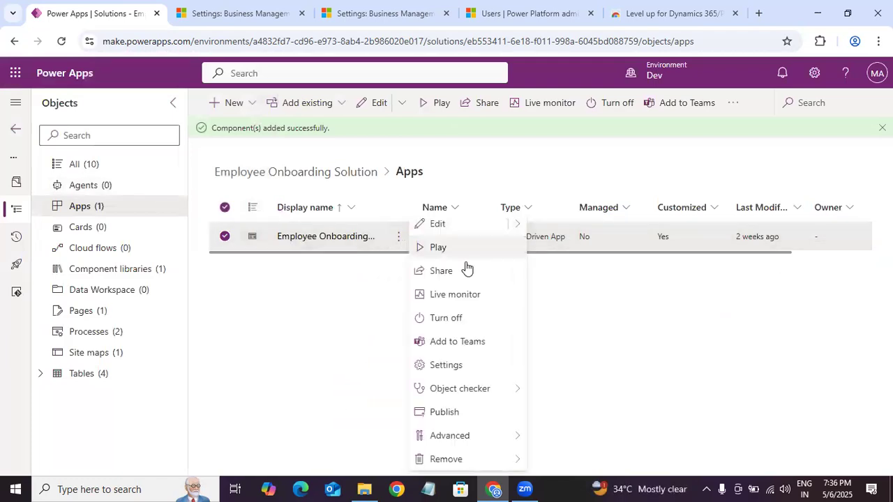
left_click(454, 258)
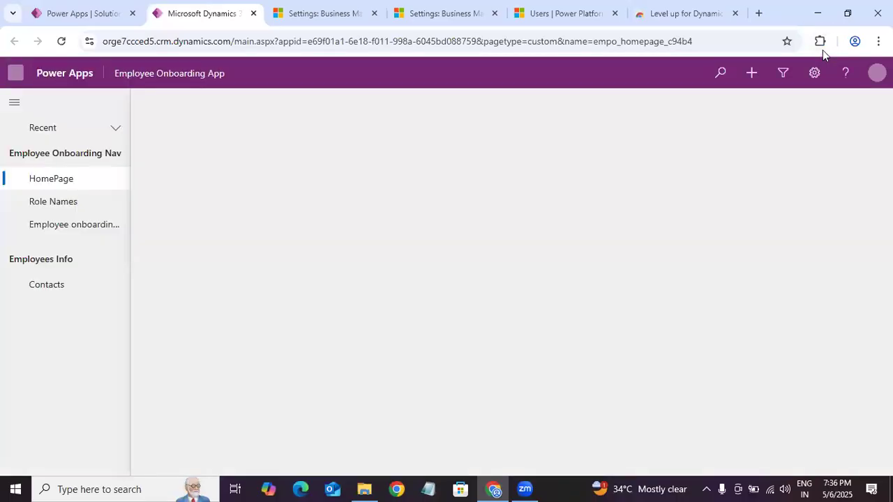
Step: Open Level up's Impersonate options on the running app and search for the newly added user by first name
left_click(821, 45)
left_click(517, 169)
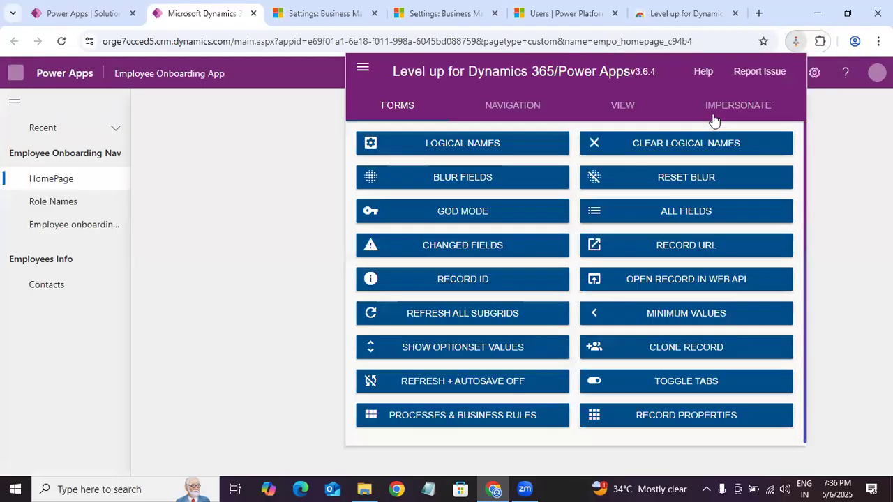
left_click(715, 120)
left_click(433, 149)
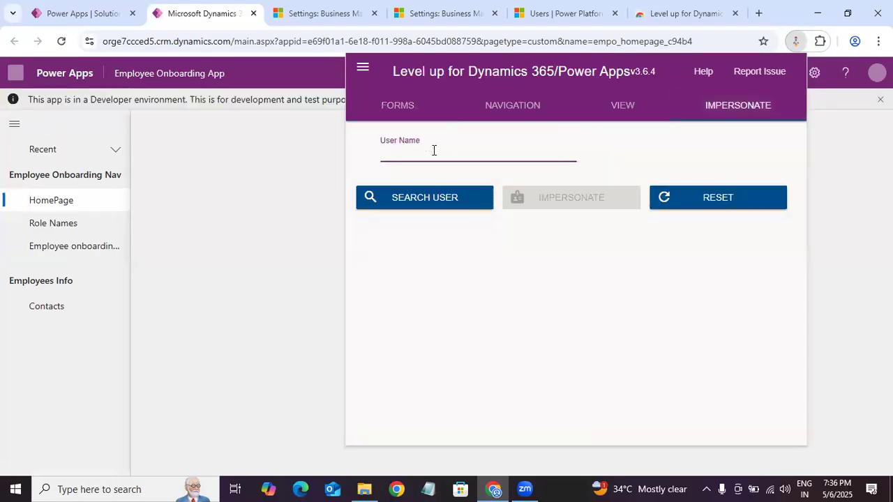
type("kalpana")
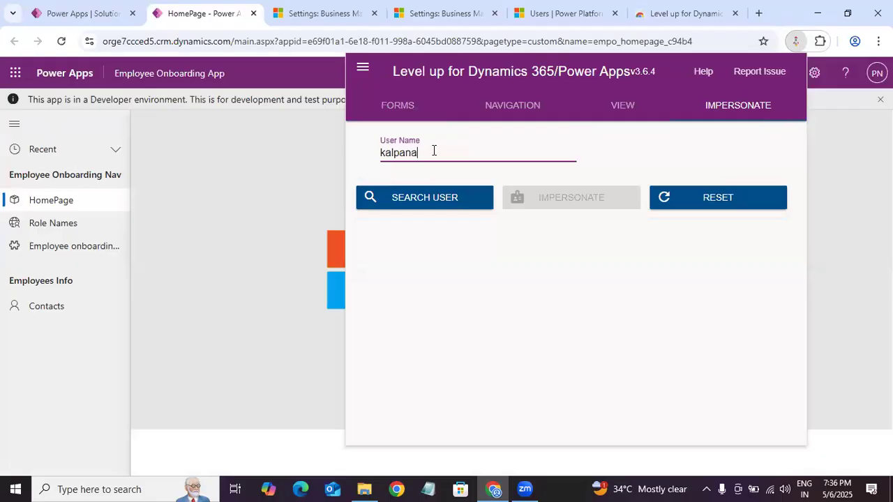
left_click(418, 201)
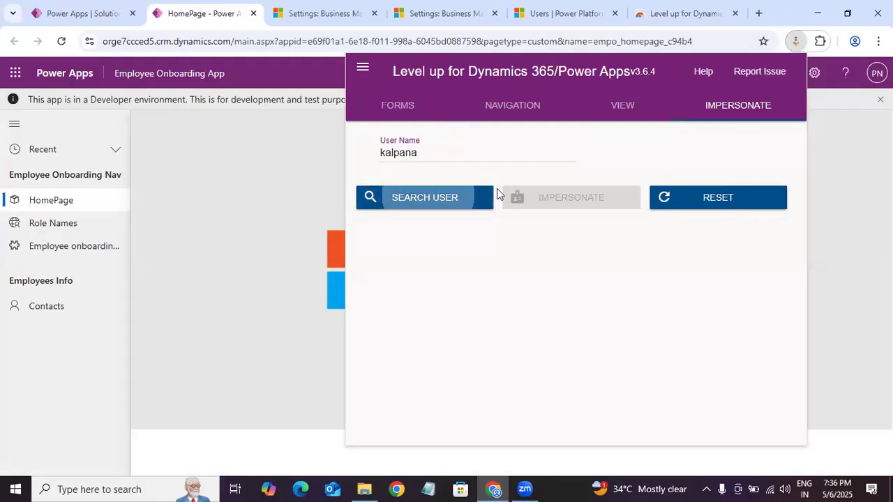
Step: Try the impersonation user search again with a capitalised and shortened form of the user's first name
left_click(551, 157)
left_click(384, 198)
left_click(460, 160)
left_click(437, 199)
left_click(458, 157)
key("BackSpace")
key("BackSpace")
key("BackSpace")
key("BackSpace")
key("BackSpace")
key("BackSpace")
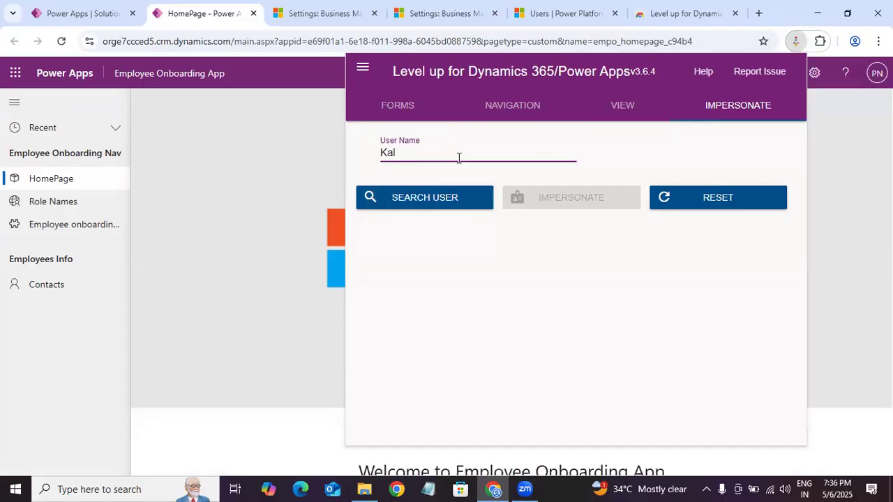
left_click(371, 202)
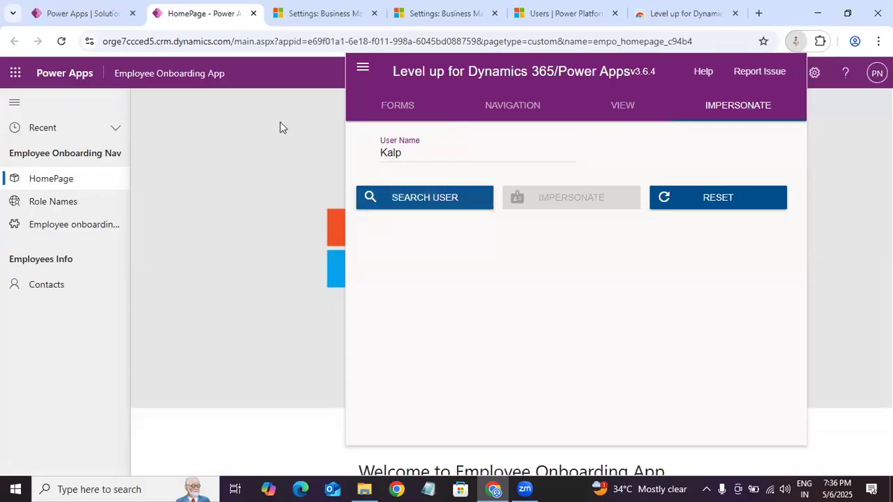
Step: Reload the app, reopen Level up's Impersonate options and search for the user by partial first name
left_click(61, 41)
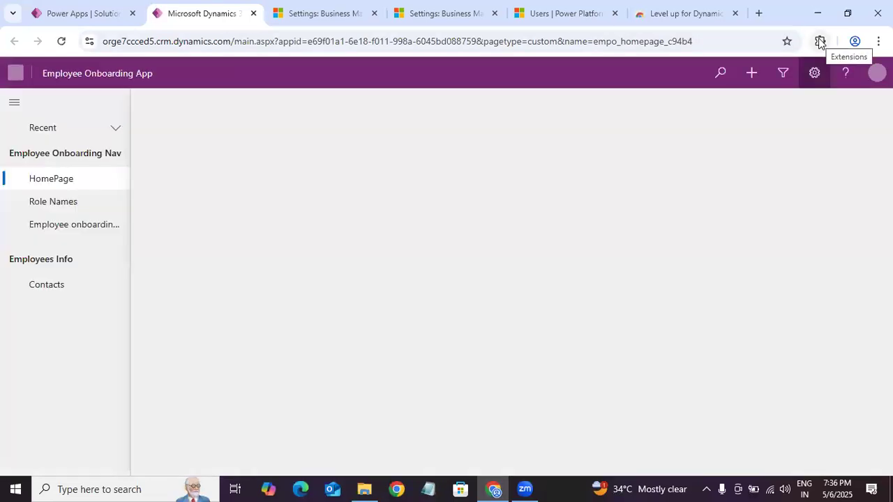
left_click(821, 41)
left_click(703, 144)
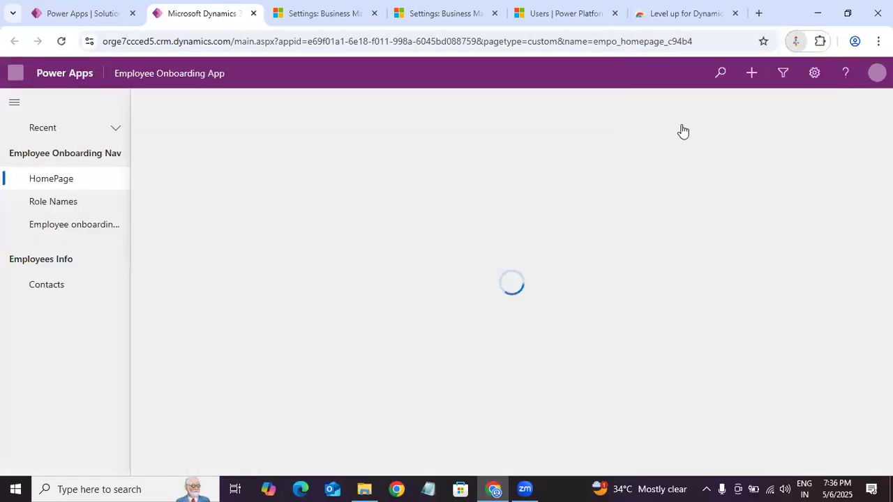
left_click(748, 111)
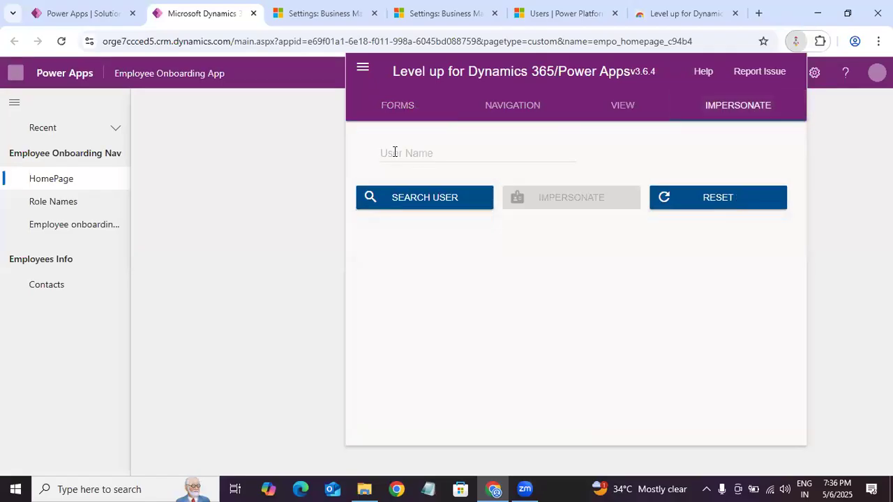
left_click(393, 152)
type("Ka")
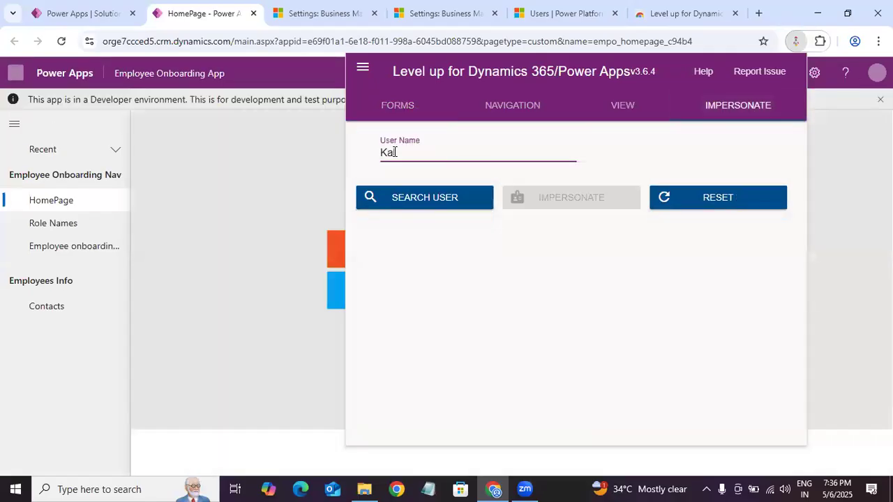
type("lp")
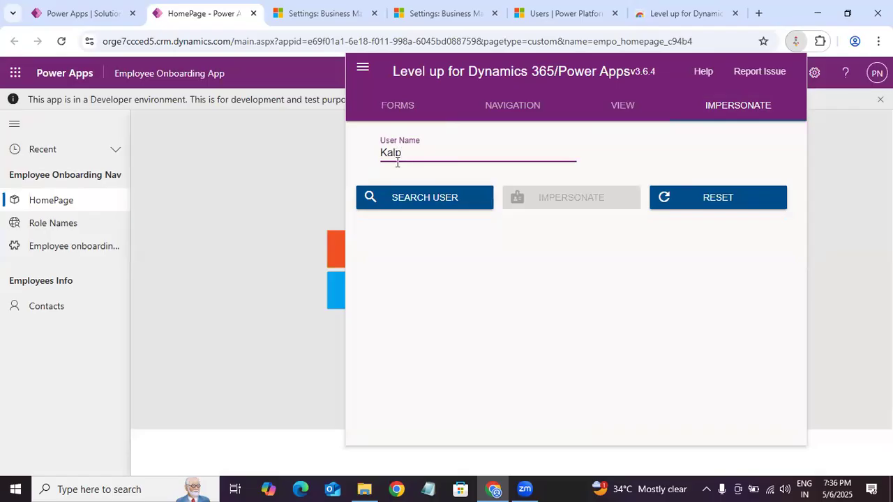
left_click(369, 199)
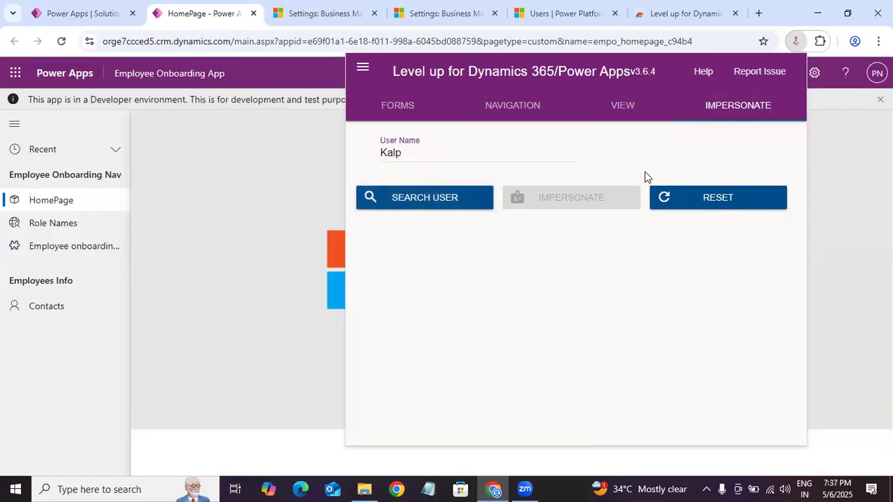
Step: Reset the active impersonation and search for the user by complete first name
left_click(549, 157)
left_click(714, 199)
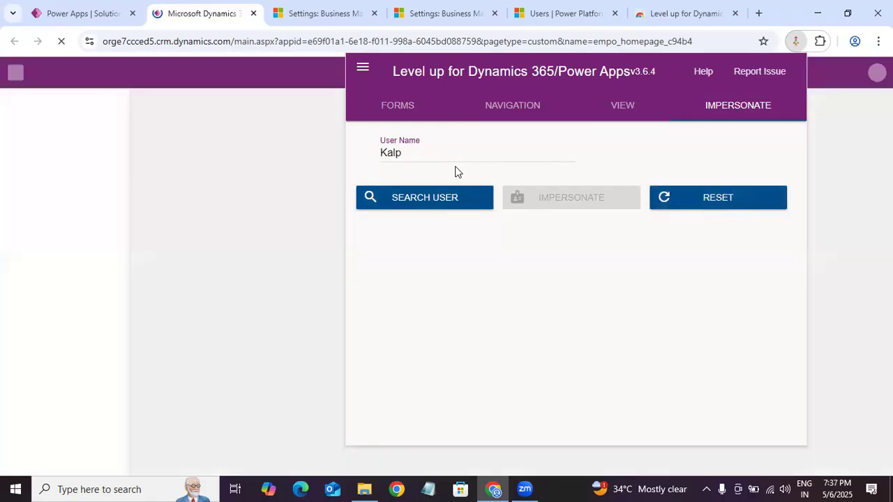
left_click(451, 154)
type("a")
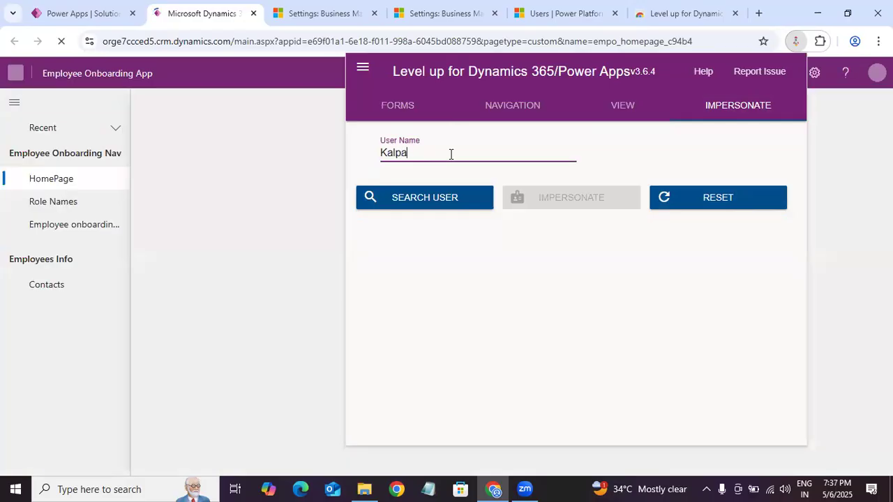
type("na")
left_click(411, 202)
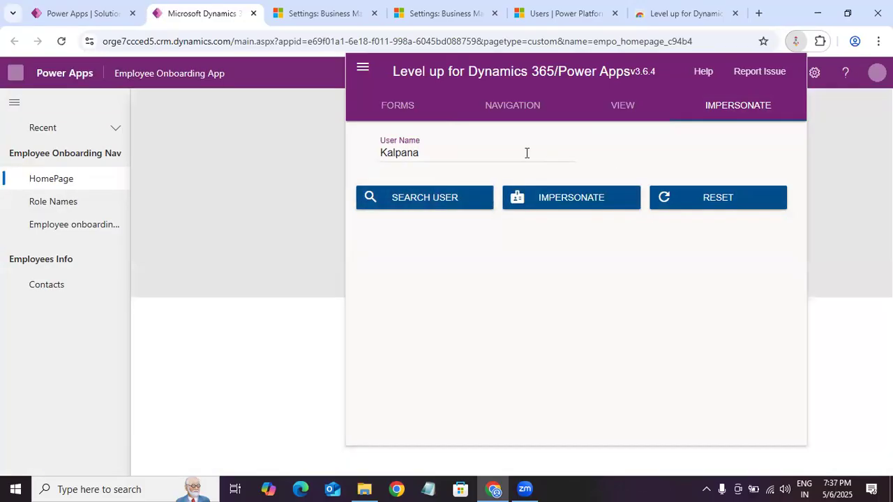
Step: Choose the matching account from the search results and impersonate that user in the Employee Onboarding App
left_click(568, 153)
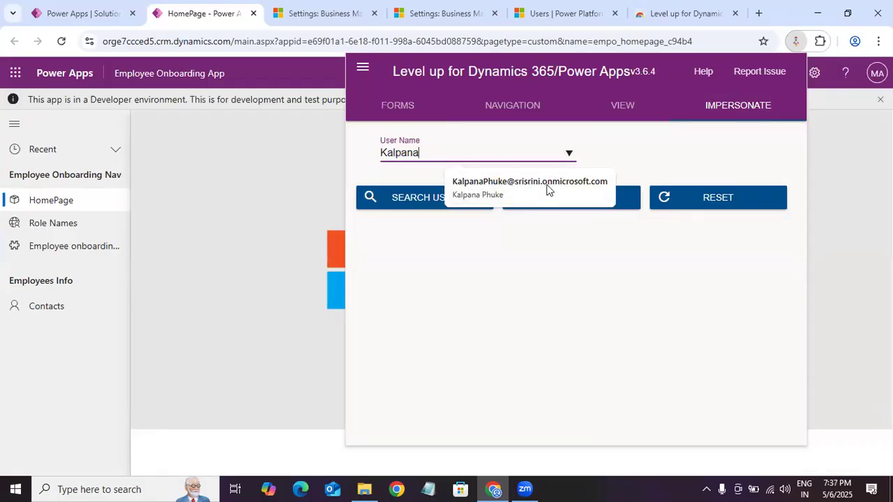
left_click(548, 185)
left_click(591, 202)
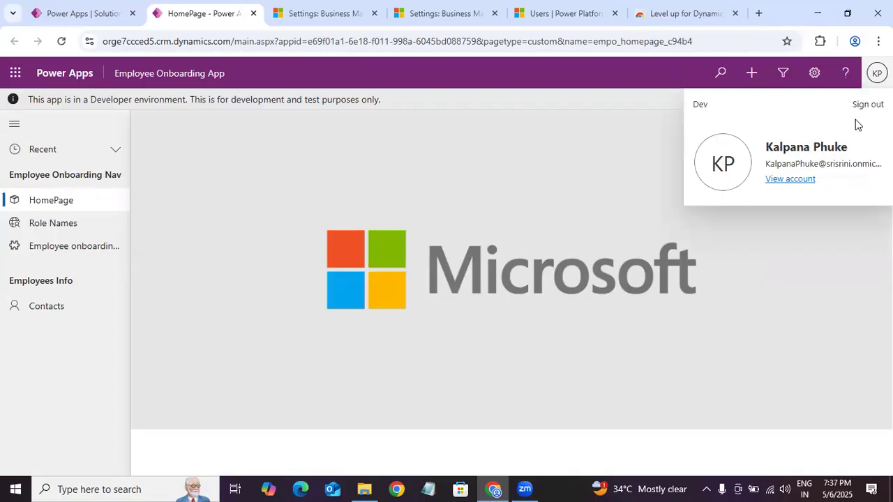
Step: Close the account details and review the Role Names list from start to end as the impersonated user
left_click(876, 73)
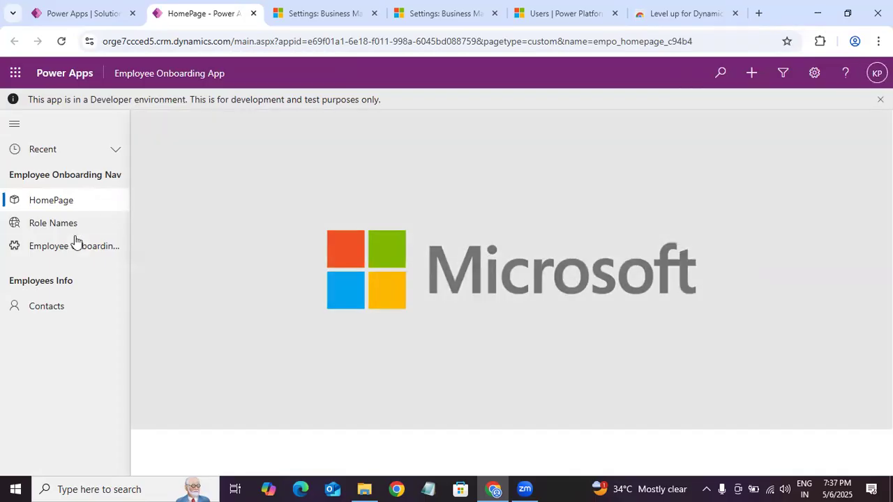
left_click(60, 223)
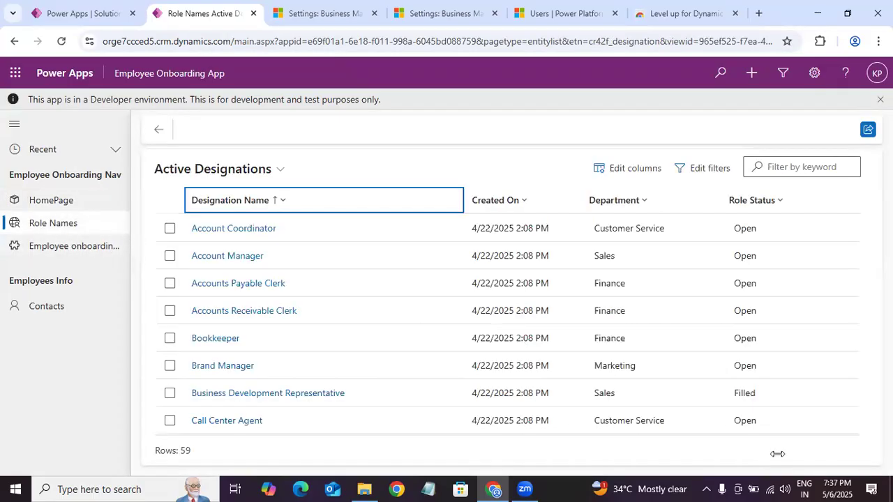
scroll(861, 403, "down", 15)
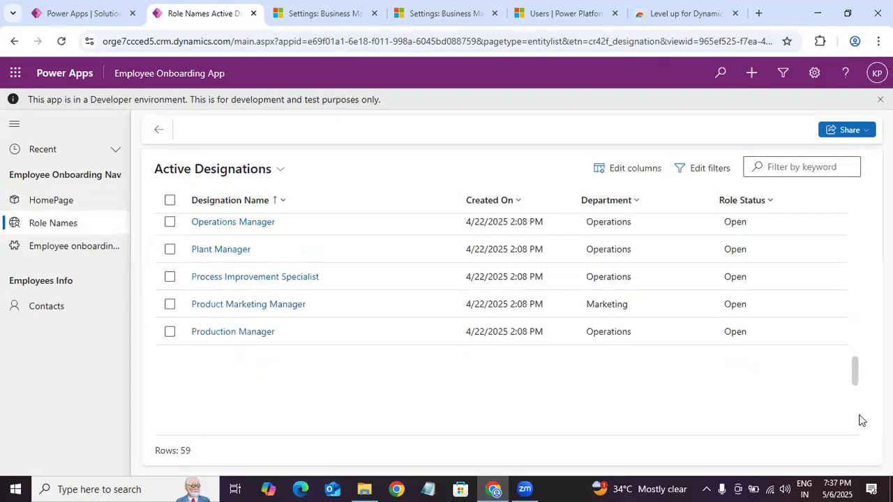
scroll(853, 305, "up", 10)
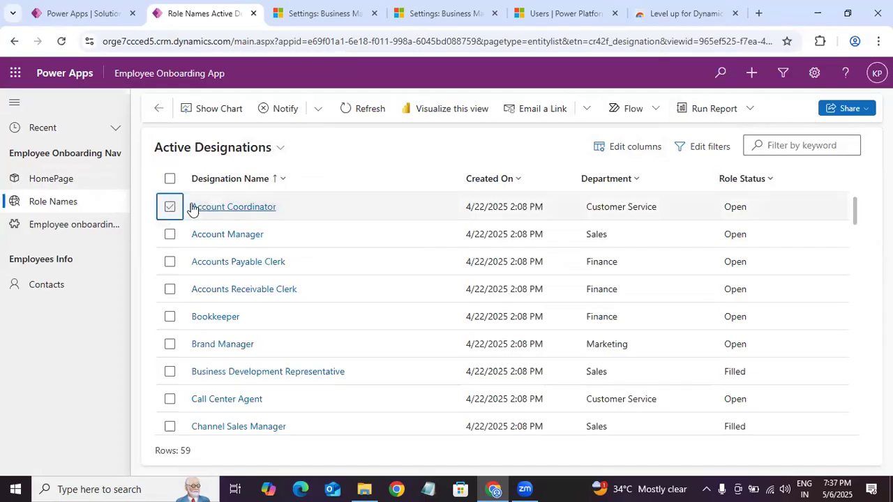
Step: Select and deselect the Account Coordinator role to check its commands, then open it and try editing Role Status
left_click(169, 207)
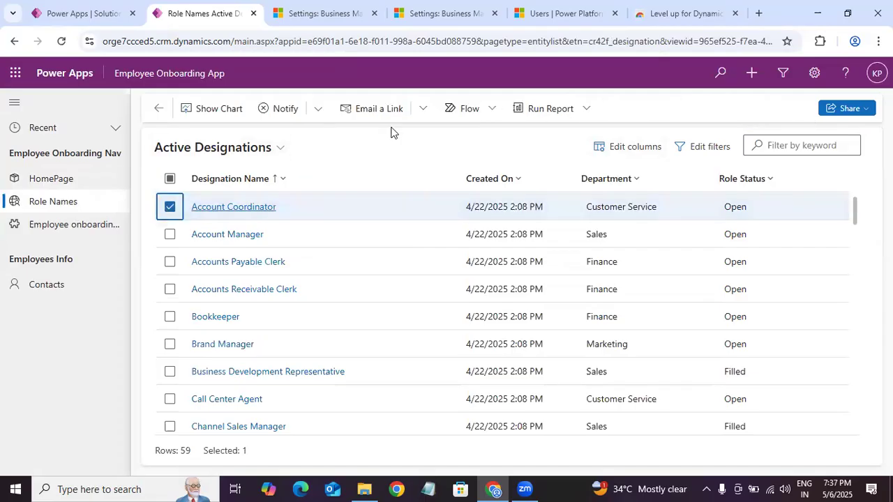
left_click(169, 207)
left_click(218, 208)
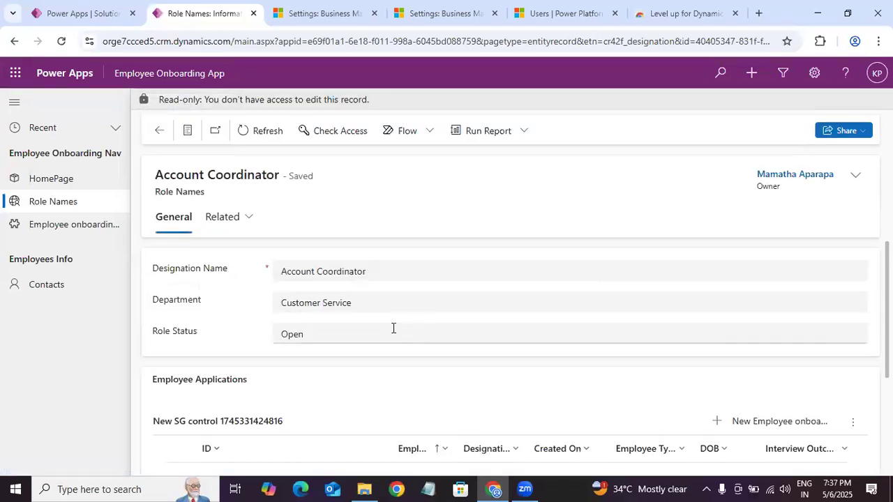
double_click(390, 328)
Step: Open the Active Employee onboardings list, check its columns and start a new Employee onboarding record
left_click(38, 224)
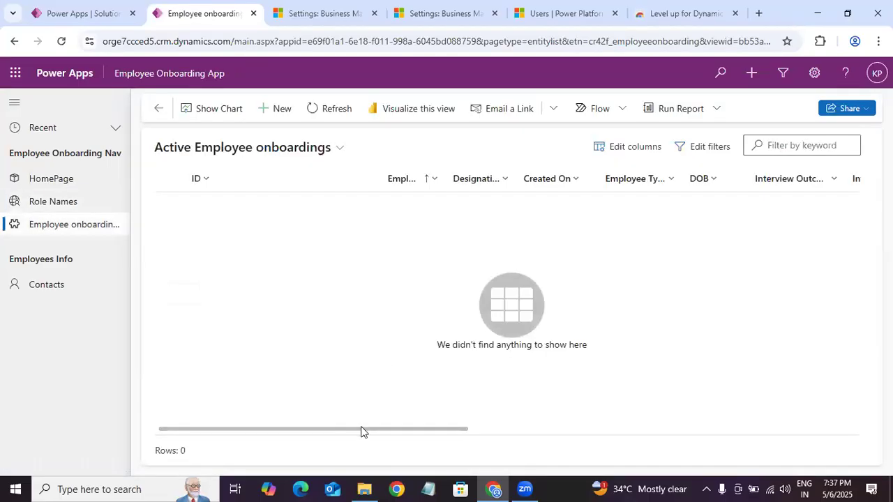
left_click_drag(393, 428, 244, 391)
mouse_move(183, 428)
left_mouse_down()
mouse_move(726, 342)
mouse_move(524, 358)
mouse_move(185, 412)
left_mouse_up()
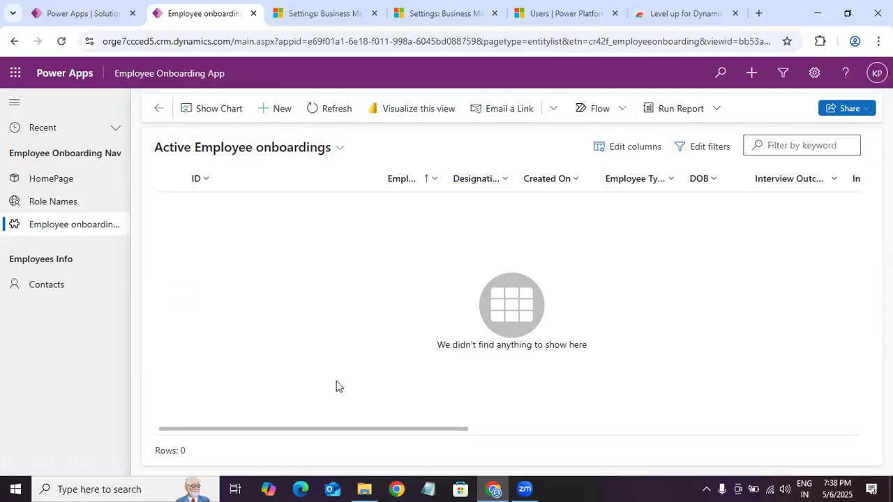
left_click(267, 111)
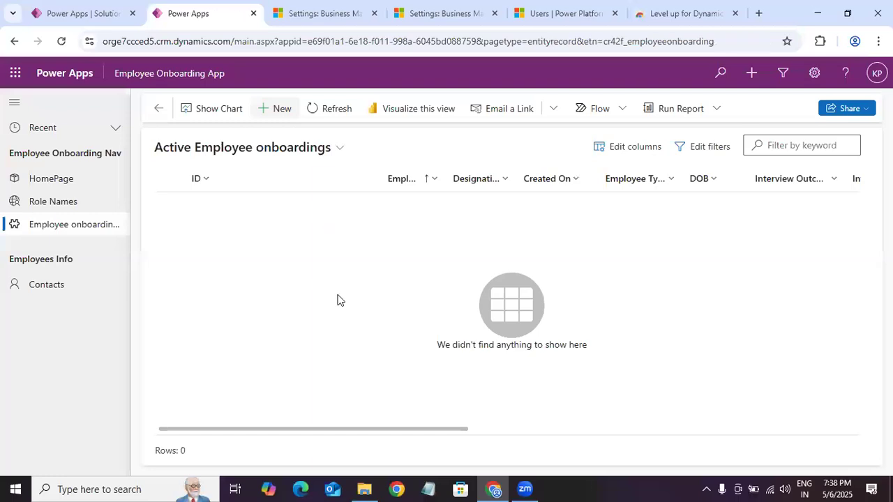
left_click(323, 283)
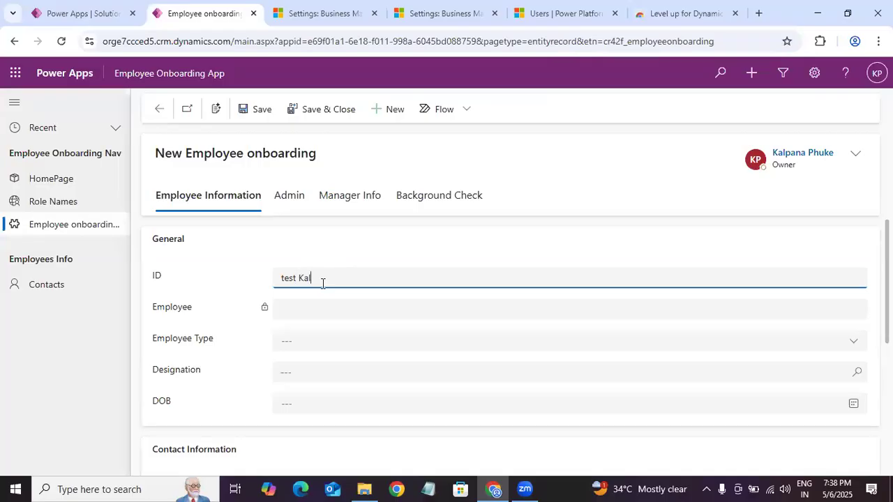
key("BackSpace")
key("BackSpace")
key("BackSpace")
key("BackSpace")
Step: Set Employee Type to FullTime and Designation to Account Coordinator, fill in the date of birth, and save the record
left_click(304, 342)
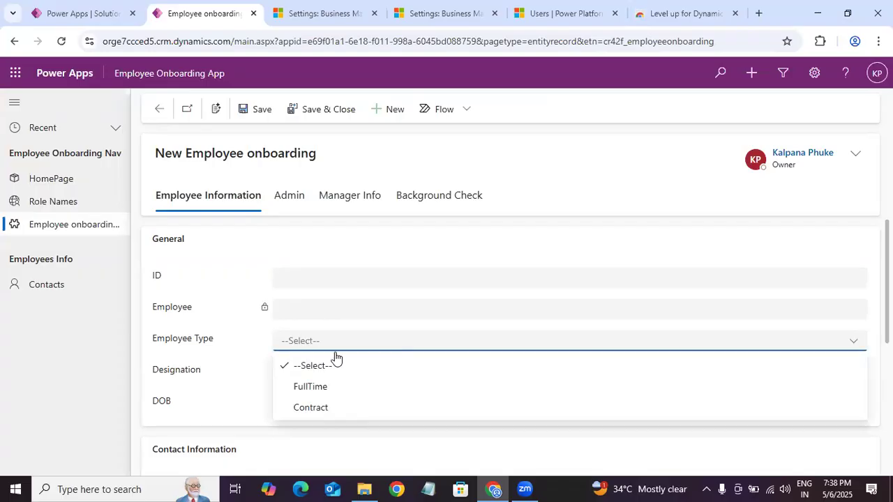
left_click(332, 388)
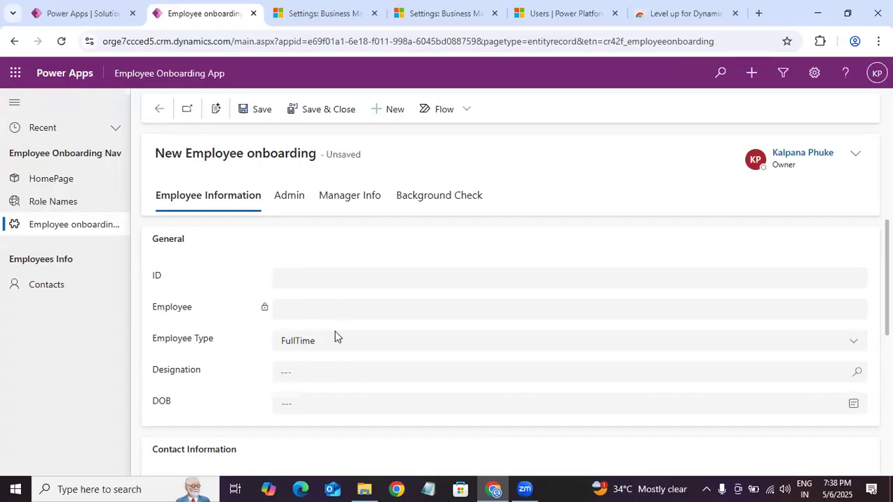
left_click(317, 374)
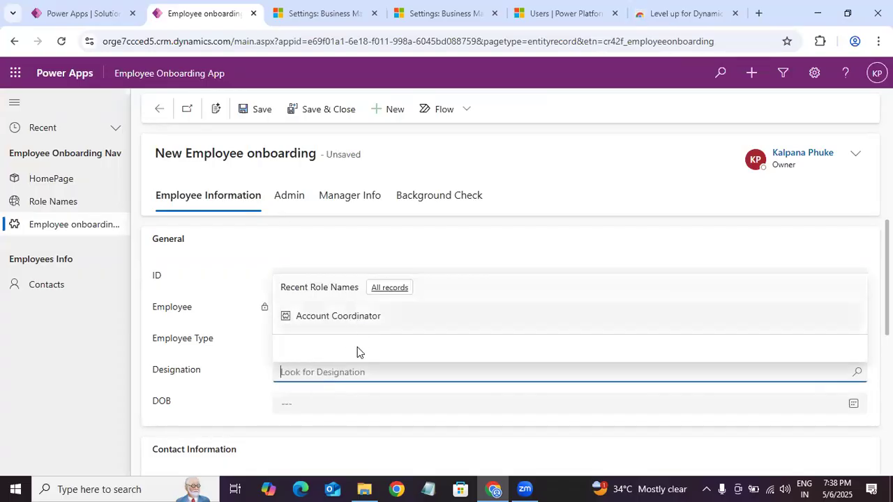
left_click(357, 315)
left_click(325, 403)
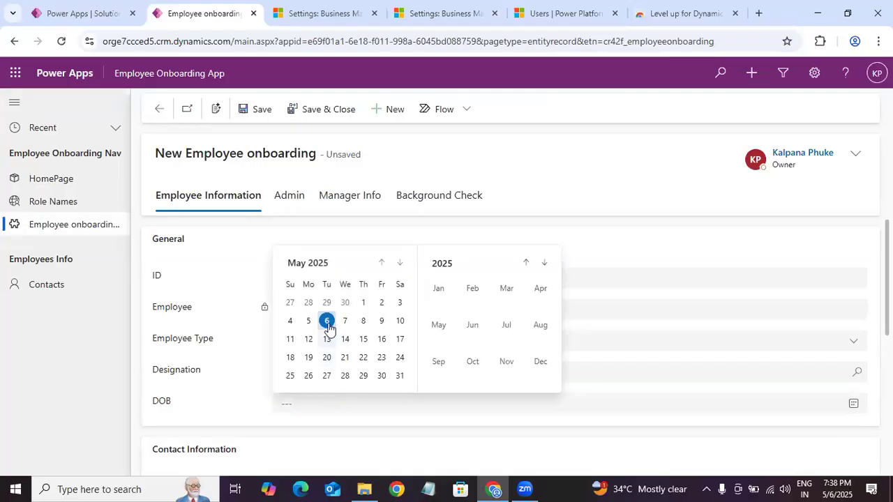
left_click(325, 319)
left_click(246, 113)
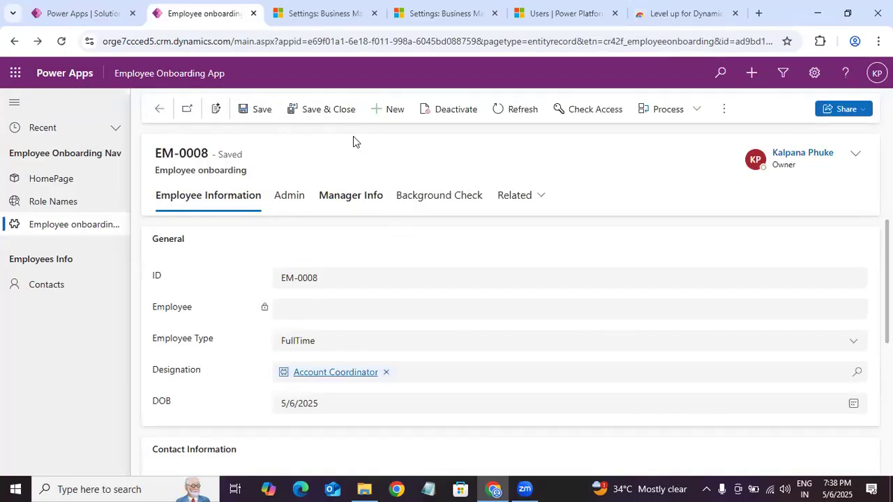
Step: Return to the Active Employee onboardings list and check the commands offered for the new record by selecting and deselecting it
key("alt+Left")
left_click(170, 206)
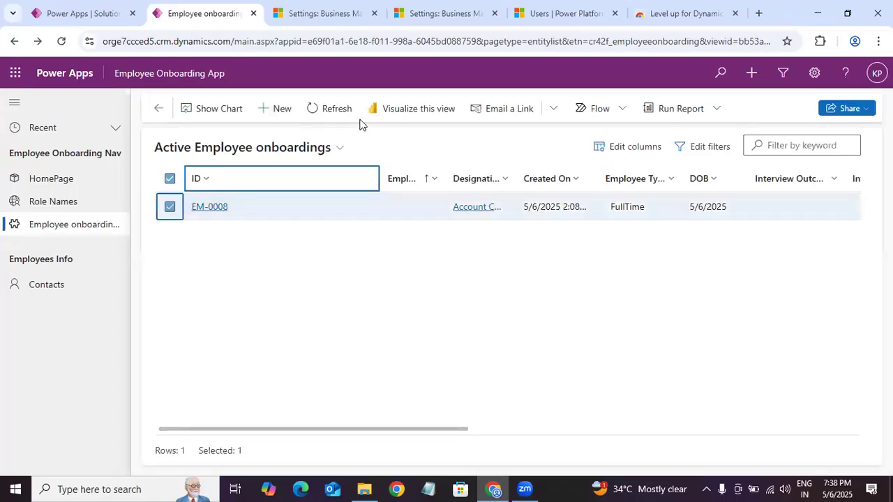
left_click(170, 208)
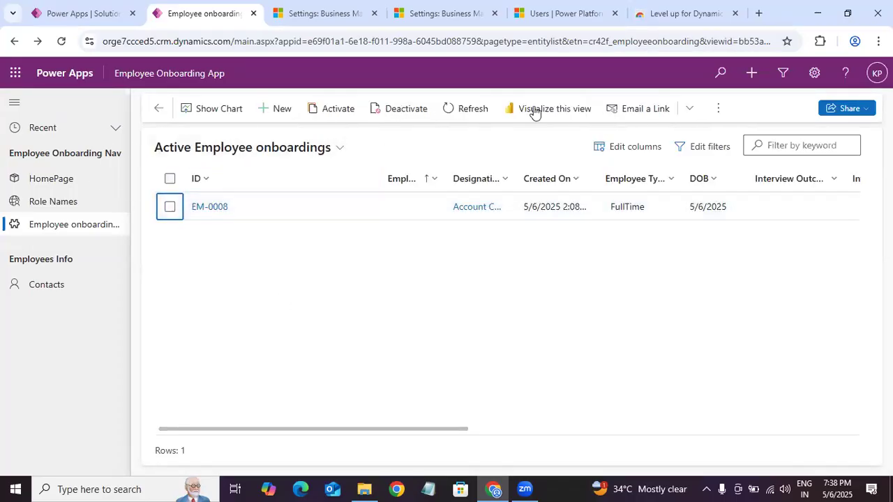
Step: Test access to Contacts, then view the new Employee onboarding record's details and return to the onboardings list
left_click(57, 294)
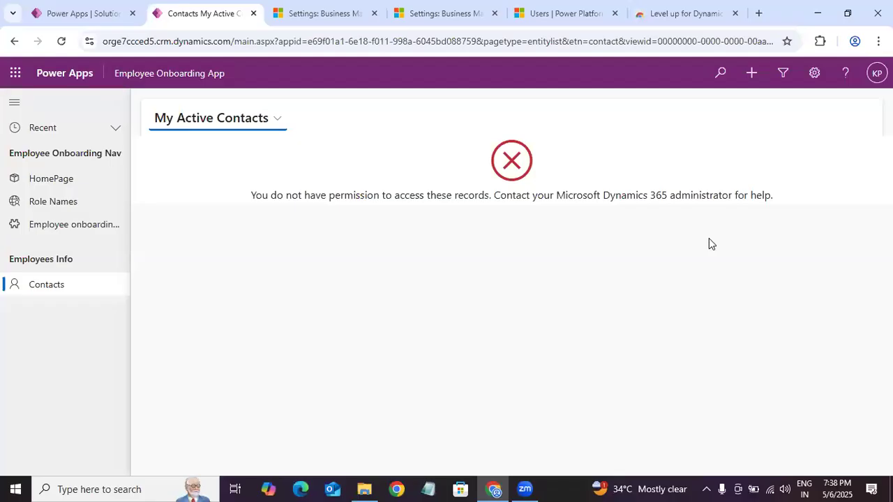
left_click(78, 224)
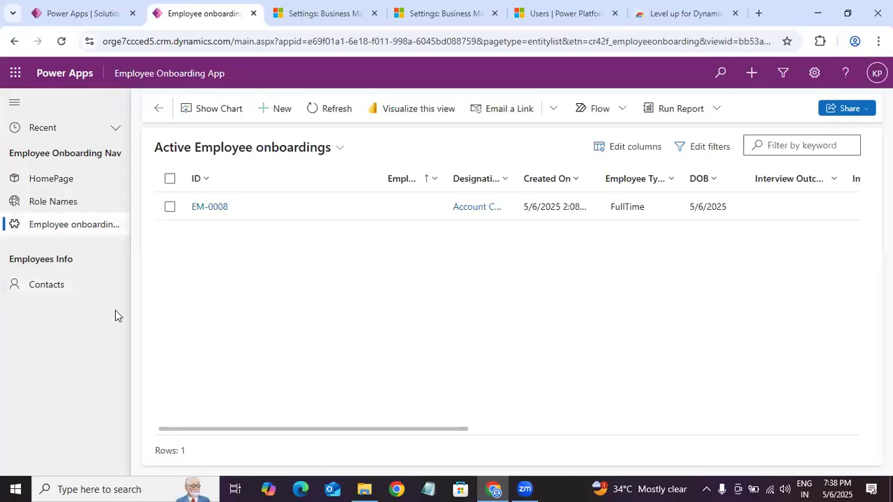
left_click(209, 208)
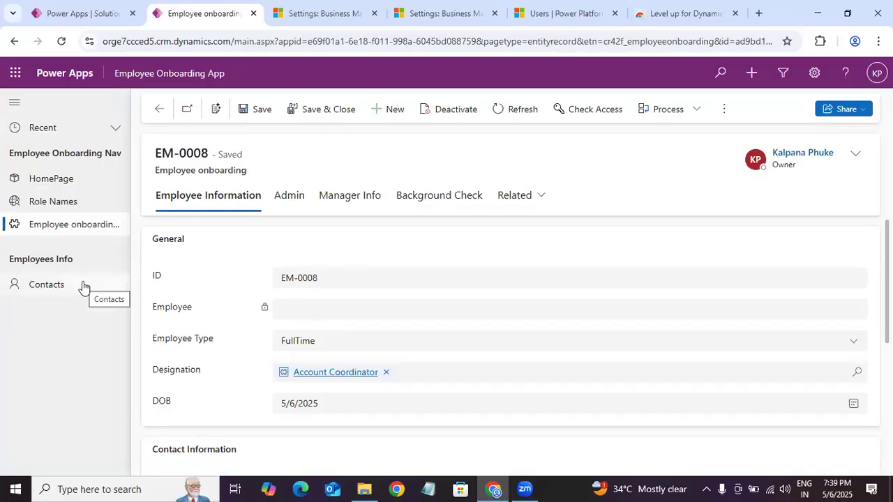
left_click(94, 225)
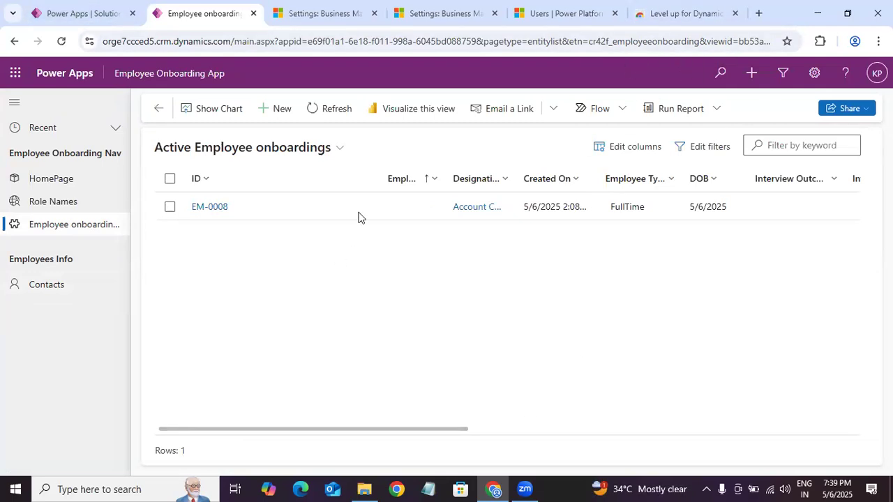
Step: View the available environments from the Employee Onboarding Solution, keep Dev selected, and return to the Employee Onboarding App
left_click(81, 15)
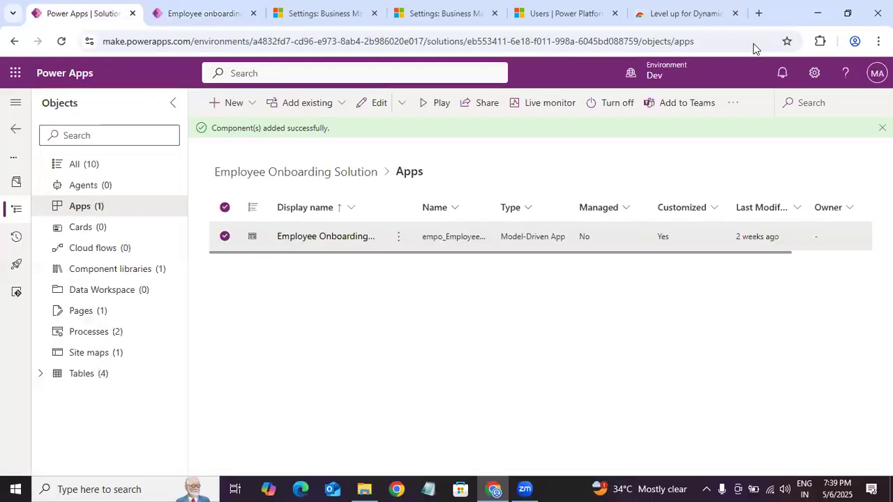
mouse_move(686, 78)
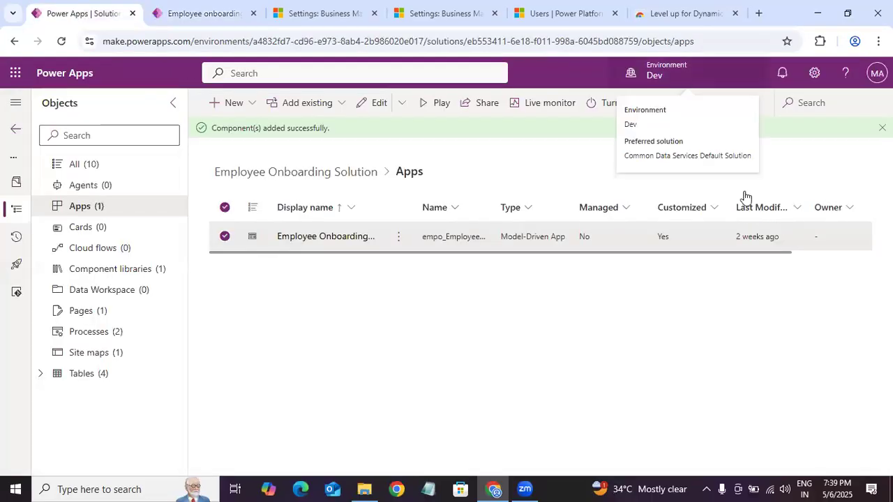
left_click(689, 81)
left_click(726, 64)
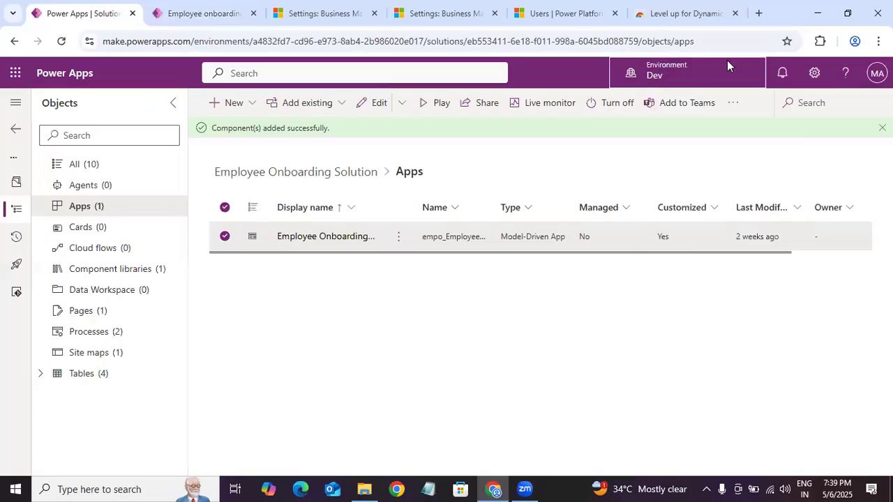
left_click(655, 81)
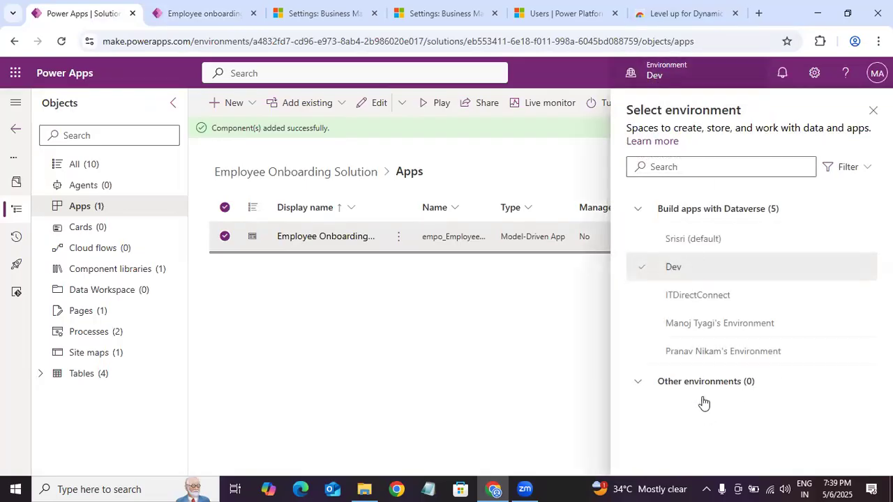
left_click(871, 113)
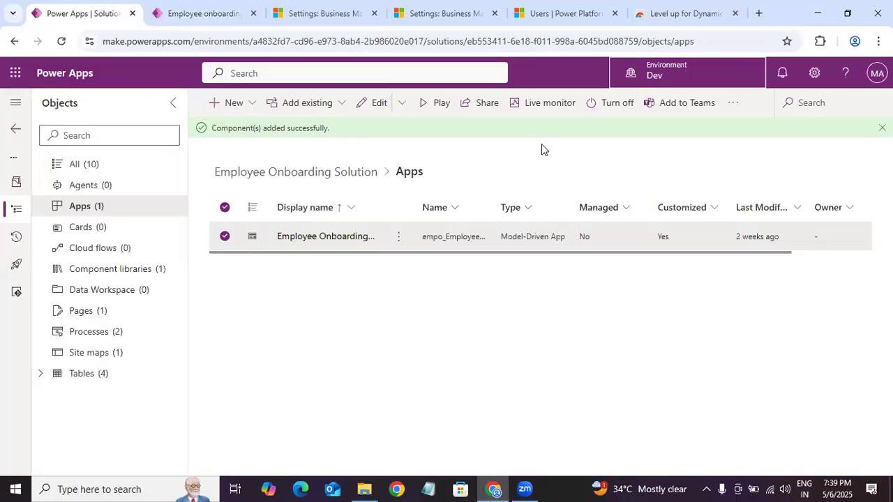
key("ctrl+Tab")
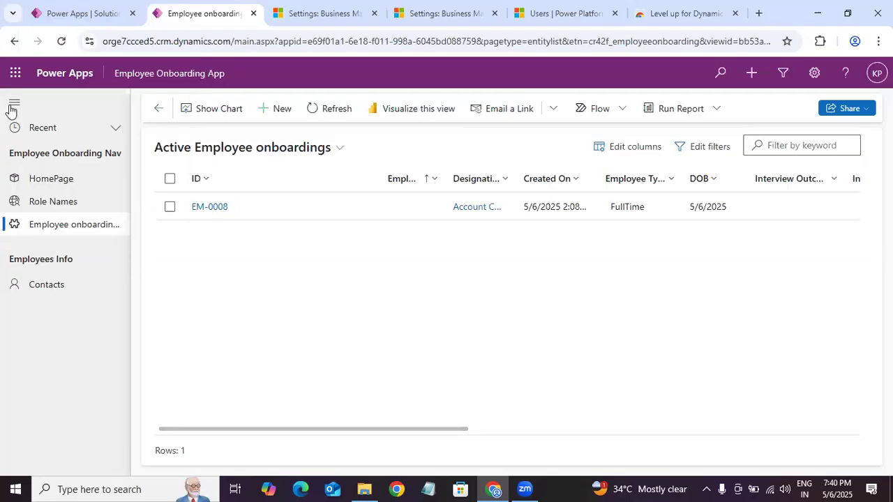
left_click(112, 14)
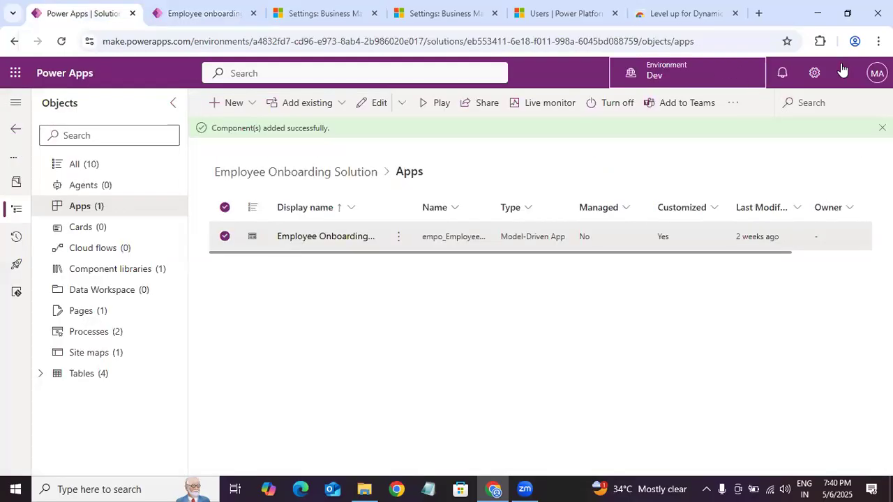
left_click(814, 72)
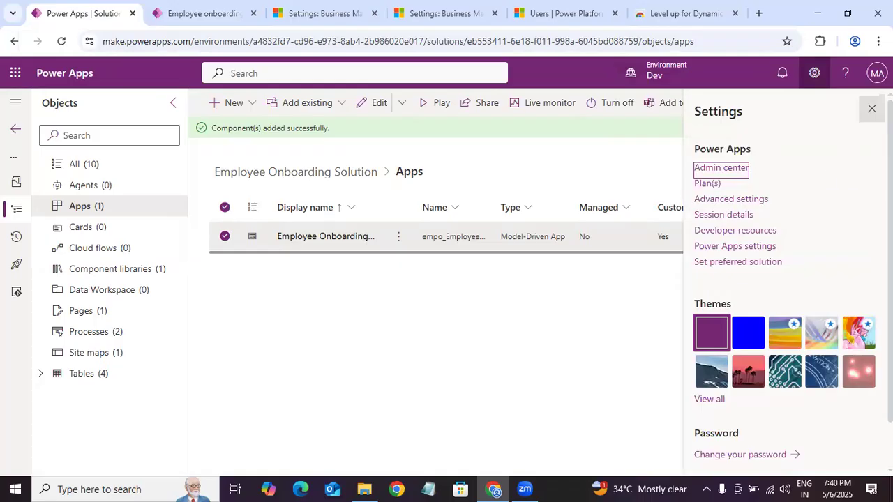
left_click(871, 108)
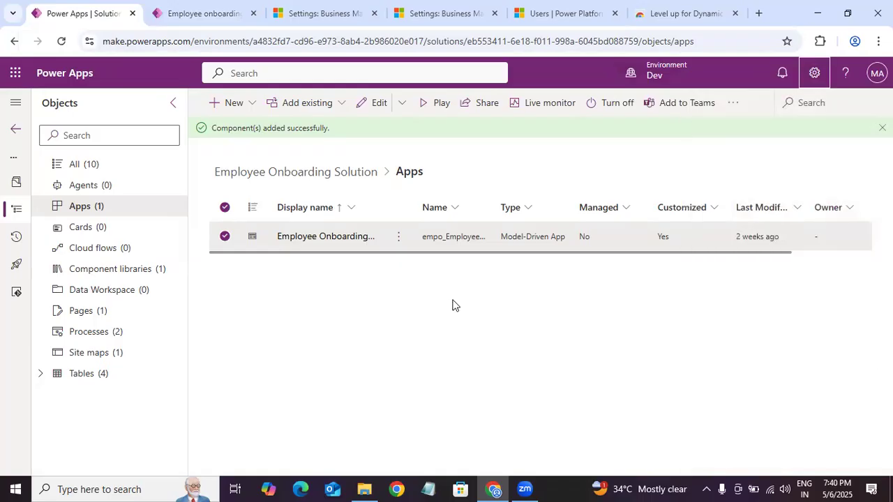
left_click(191, 13)
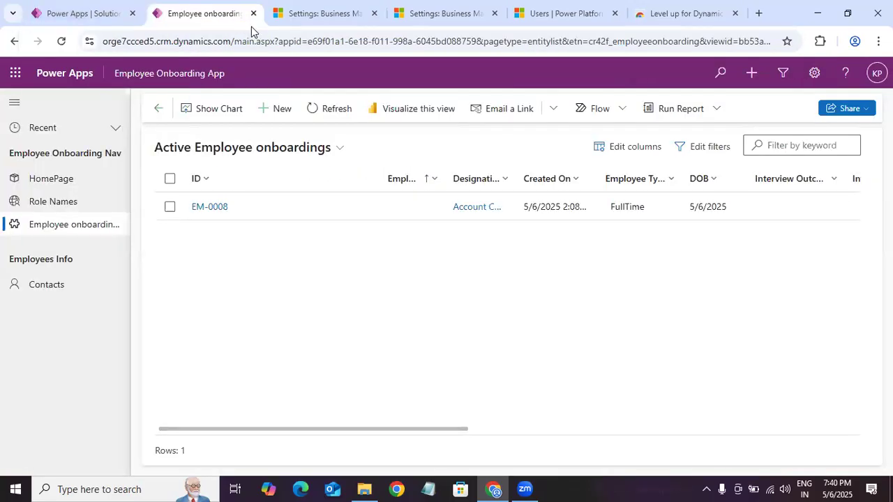
left_click(77, 13)
left_click(814, 73)
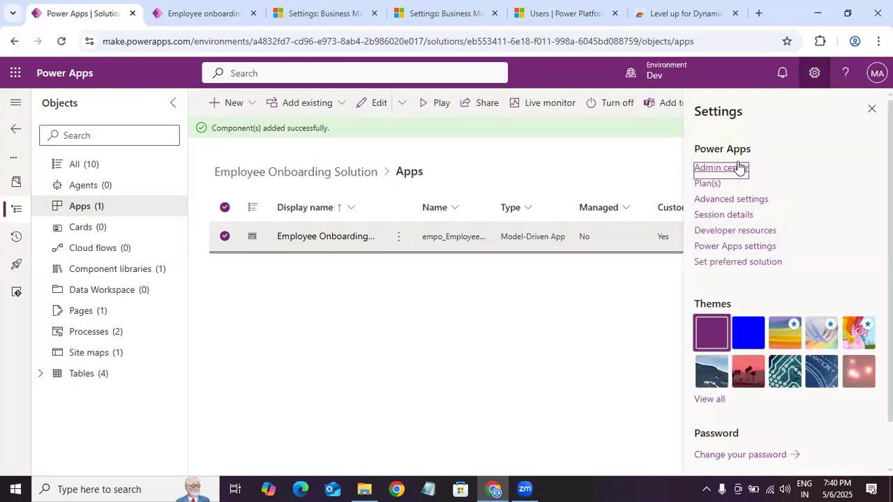
left_click(871, 109)
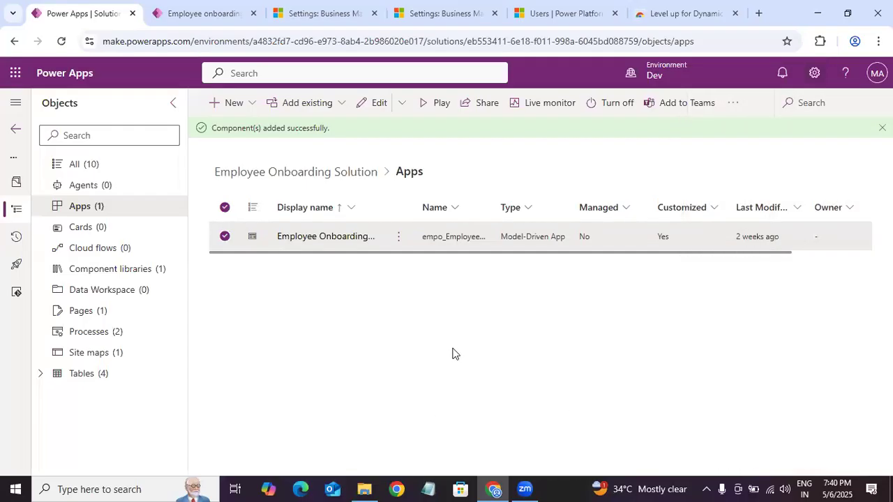
left_click(219, 16)
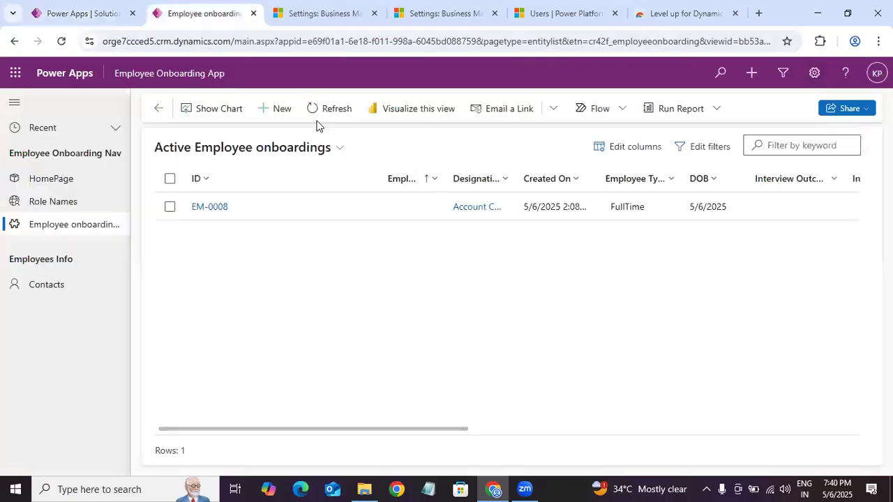
Step: Reset the user impersonation with the Level up for Dynamics 365/Power Apps extension
left_click(824, 44)
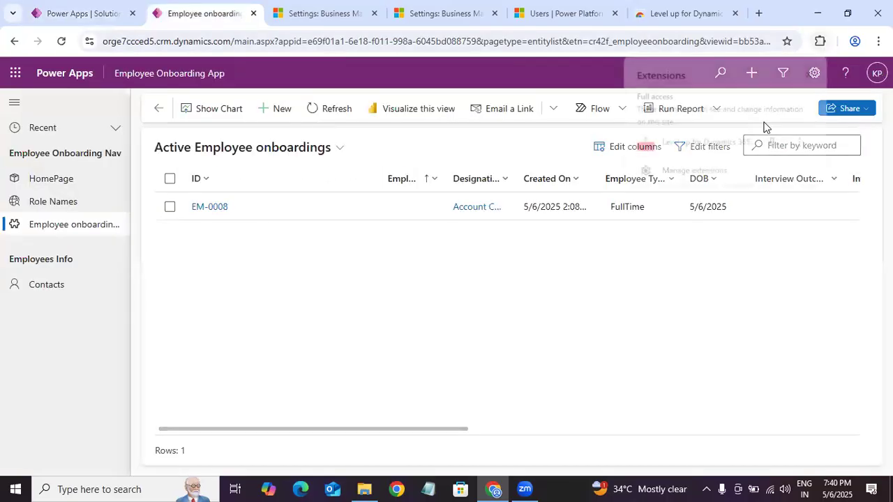
left_click(696, 154)
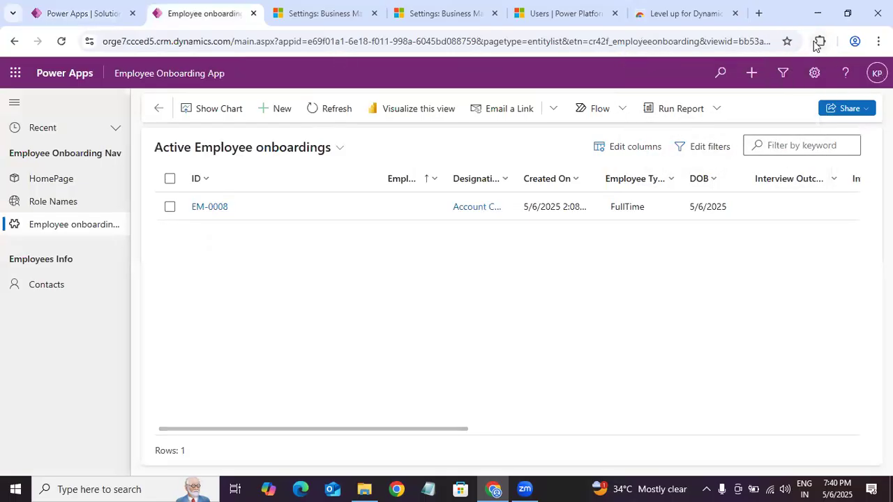
left_click(818, 43)
left_click(713, 144)
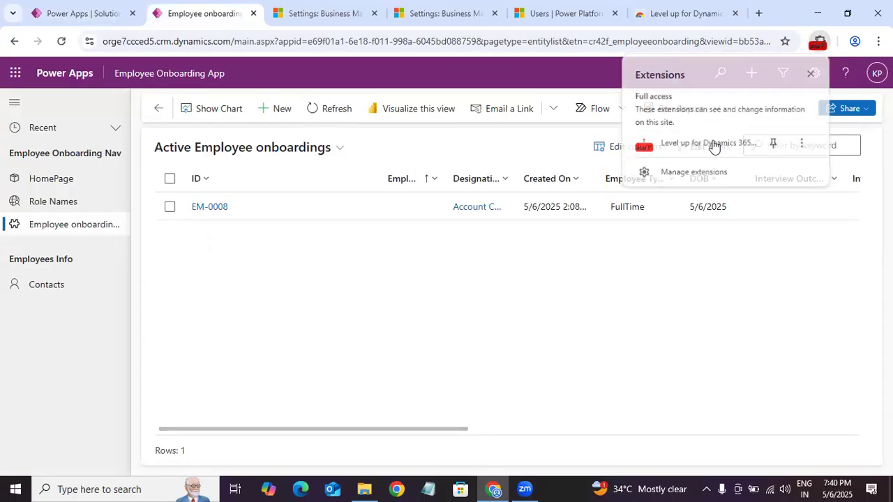
left_click(820, 41)
left_click(725, 145)
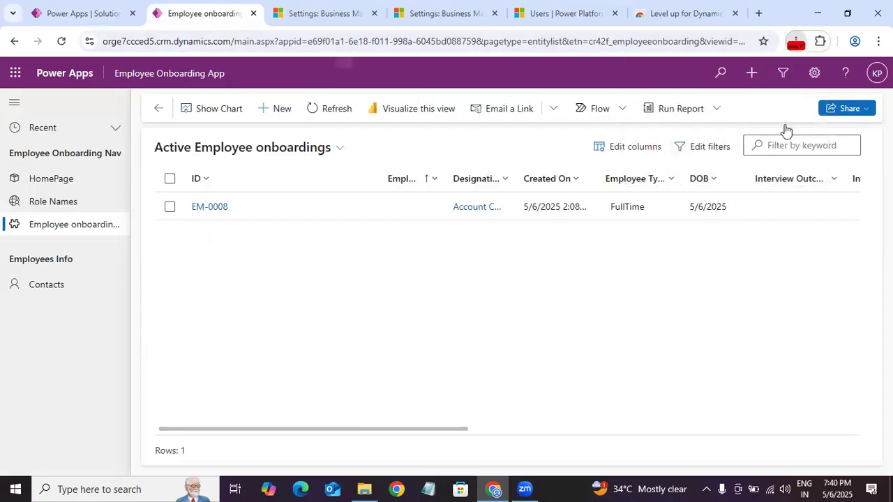
left_click(740, 106)
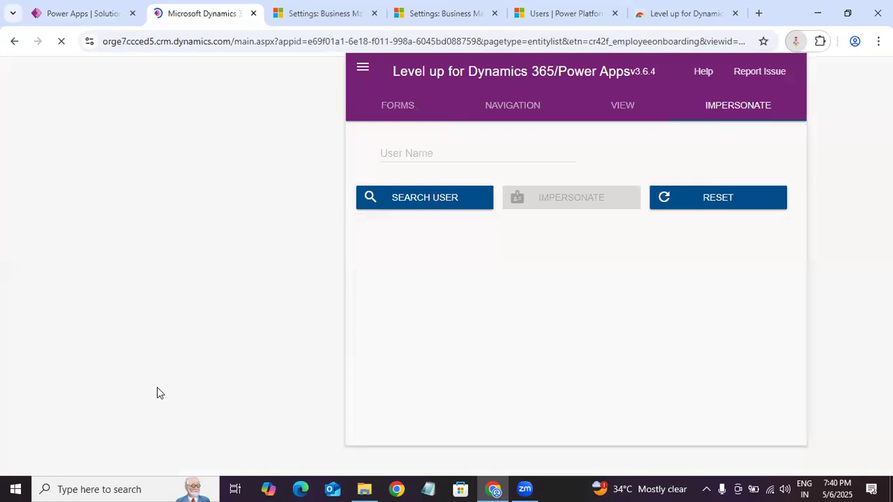
Step: Check which pages and records of Contacts and Employee onboardings are accessible without impersonation
left_click(51, 287)
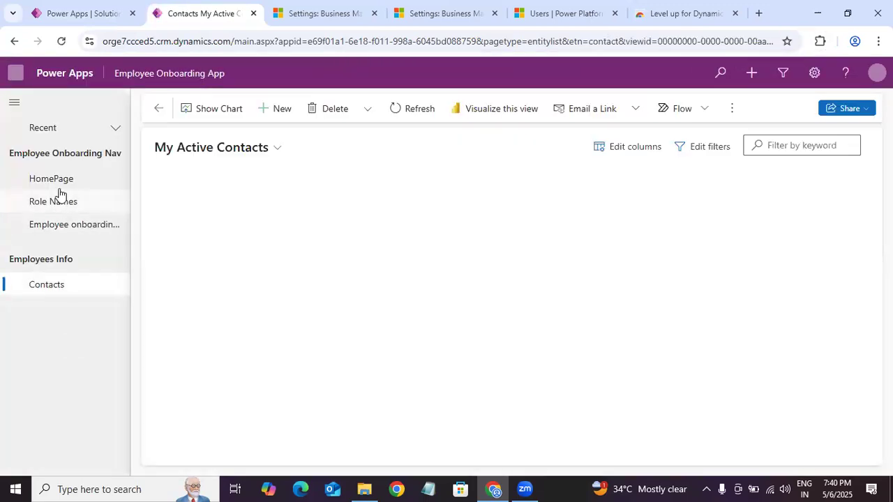
left_click(60, 196)
left_click(55, 180)
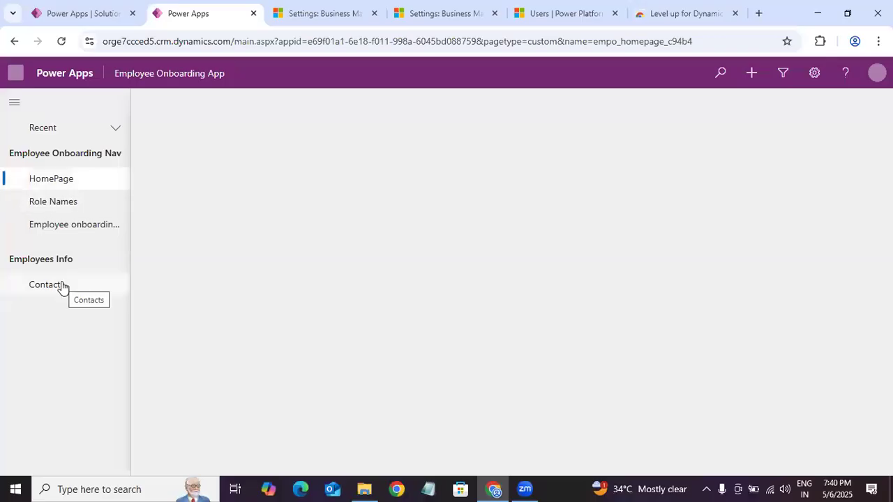
left_click(72, 233)
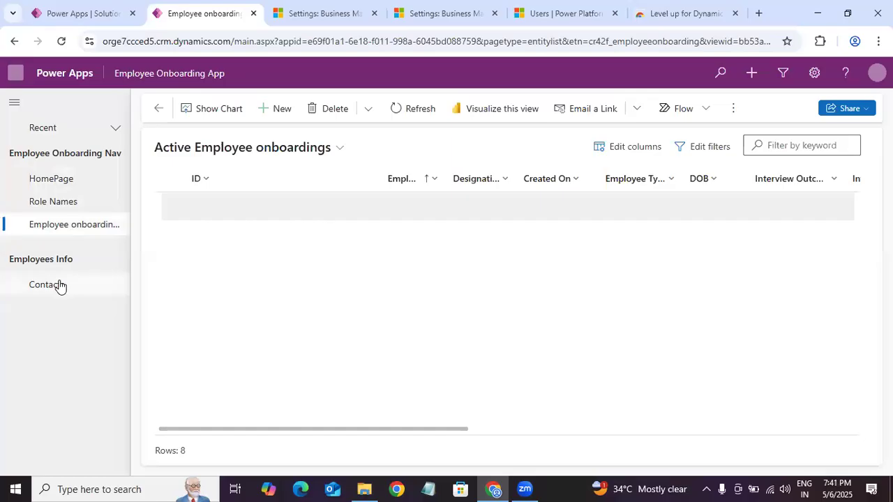
left_click(59, 285)
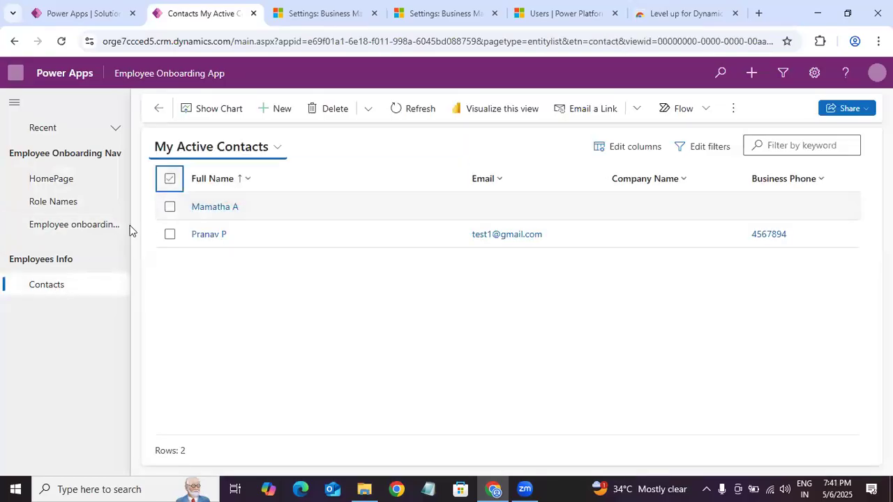
left_click(109, 226)
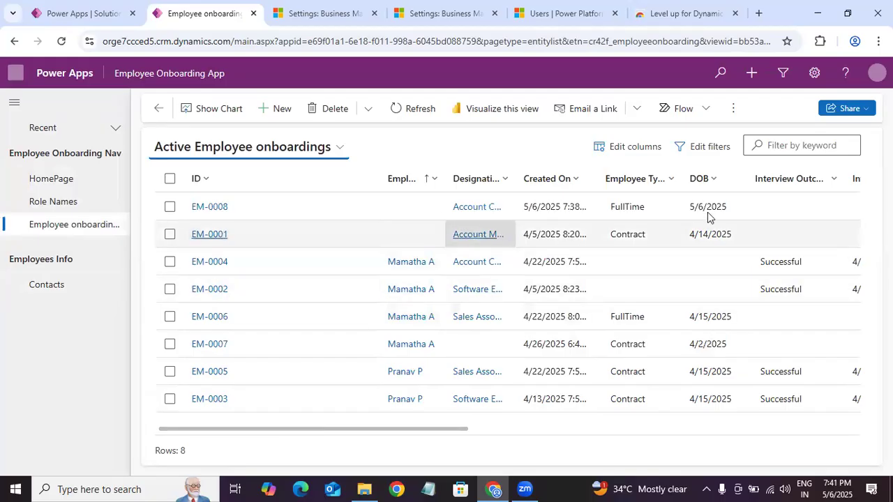
left_click_drag(445, 428, 139, 428)
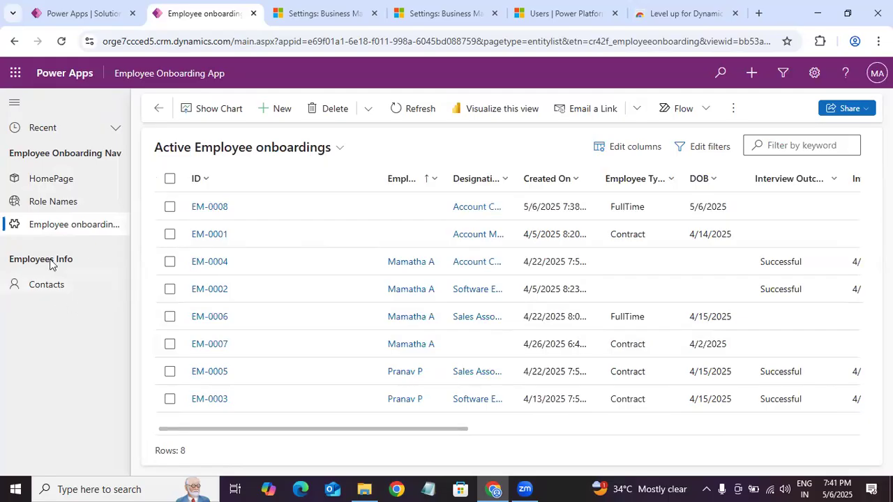
left_click(64, 288)
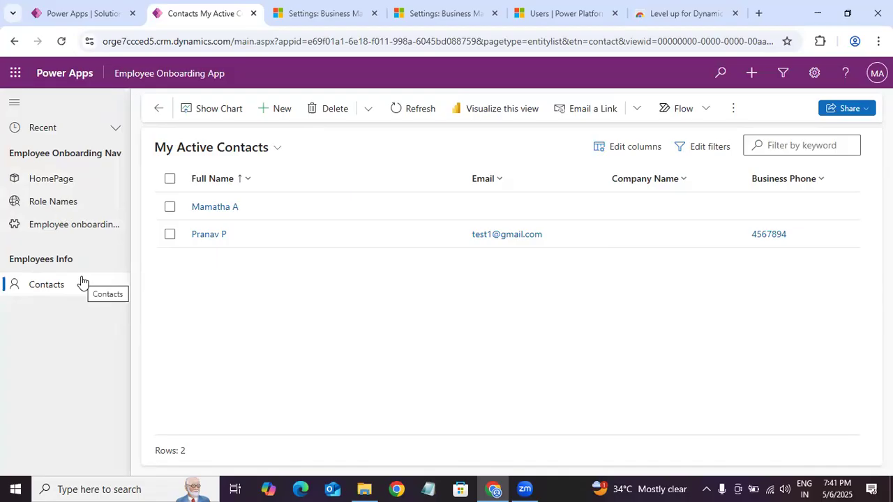
Step: Open the Employee Onboarding App for editing from the solution and display the Contacts view's settings
left_click(87, 14)
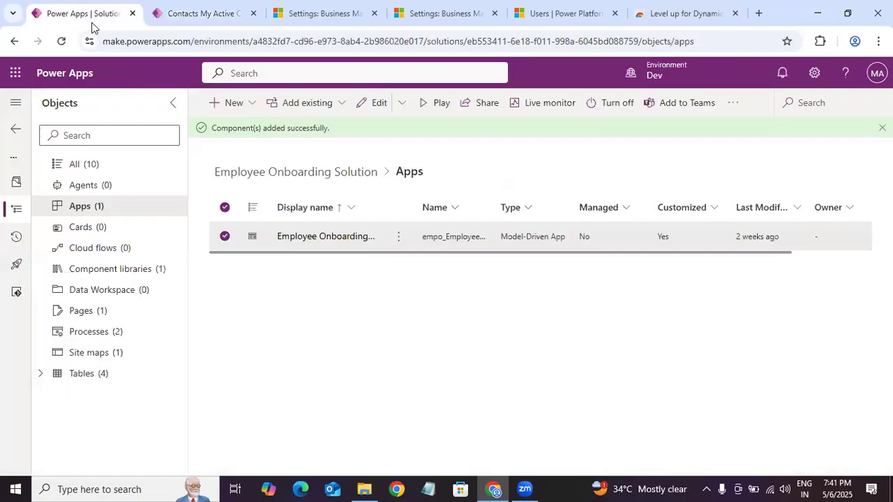
left_click(398, 235)
mouse_move(521, 223)
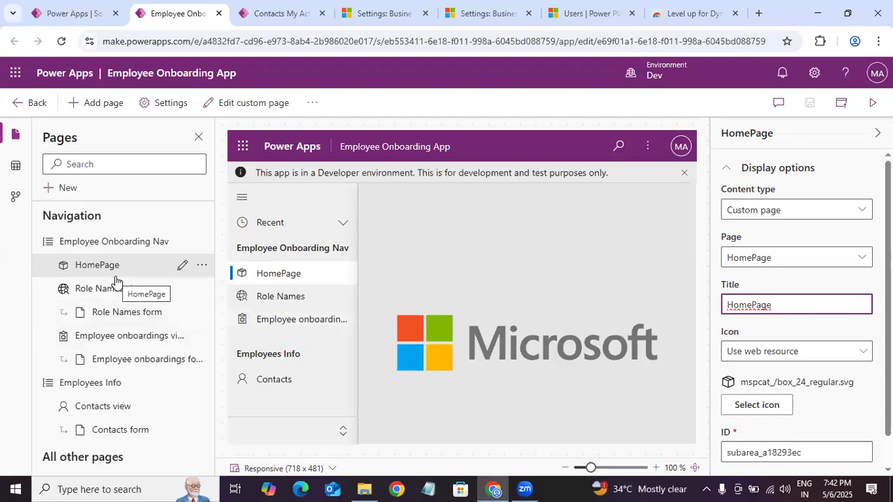
left_click(118, 408)
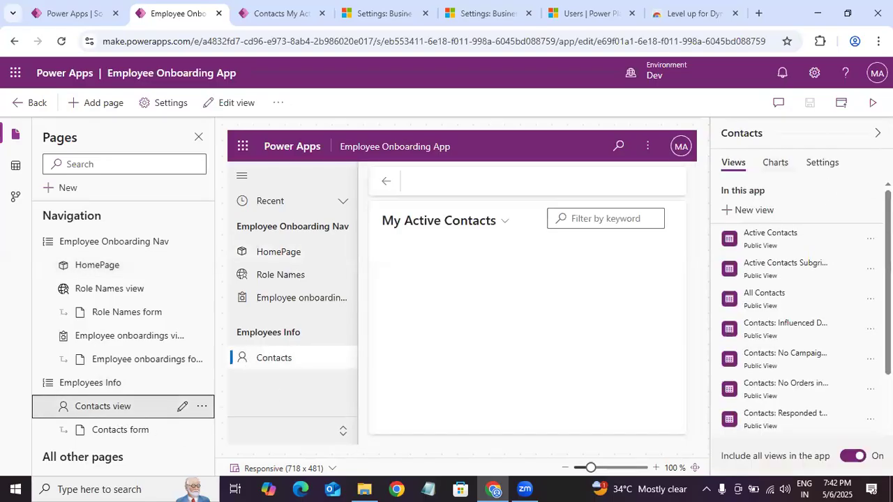
scroll(839, 329, "down", 3)
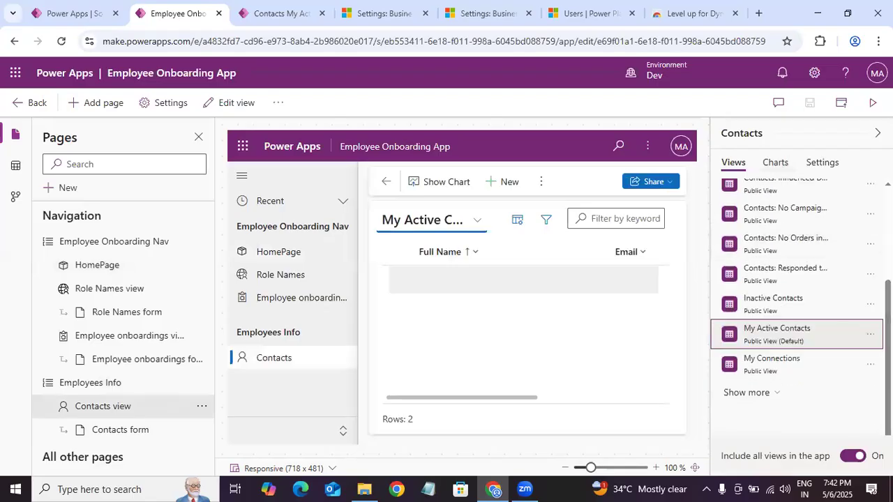
left_click(774, 161)
left_click(823, 162)
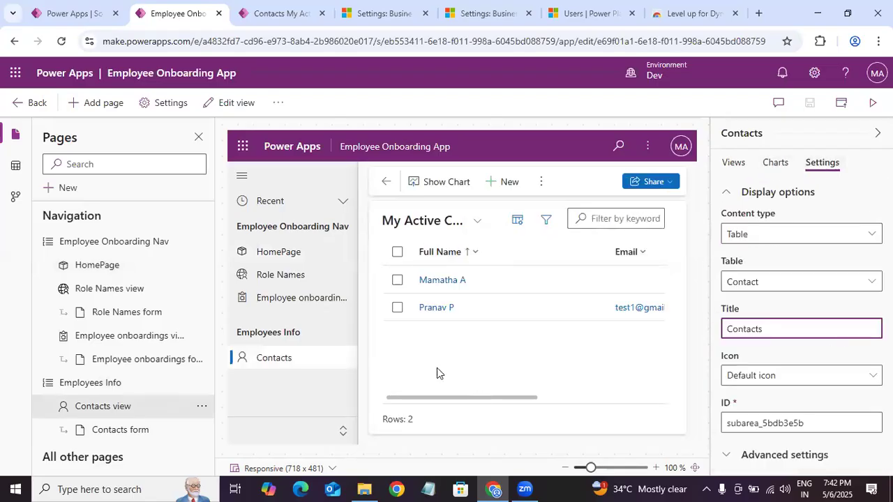
Step: Expand the Contacts page's advanced settings and its Privileges section
left_click(300, 360)
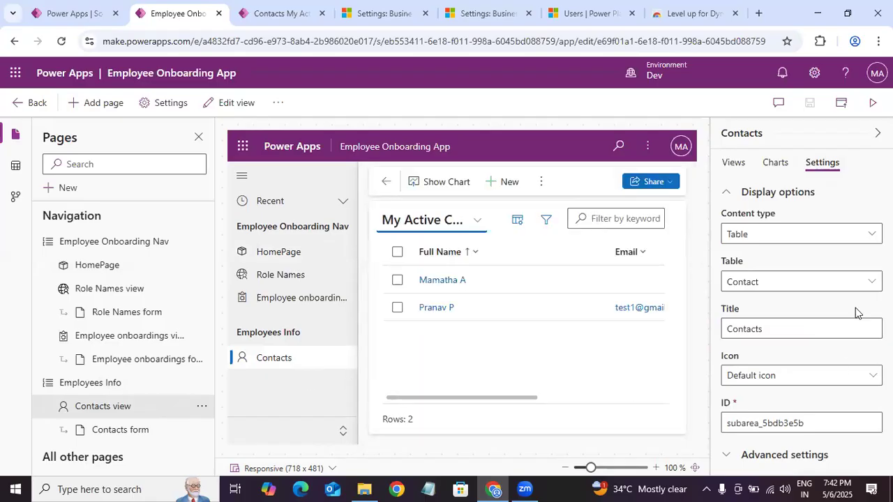
left_click_drag(853, 345, 839, 410)
left_click(751, 457)
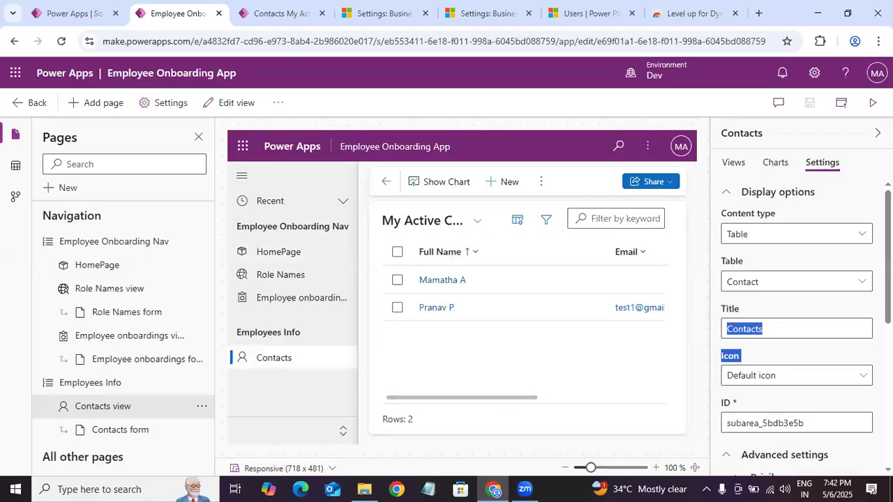
left_click_drag(888, 272, 887, 385)
scroll(760, 298, "up", 1)
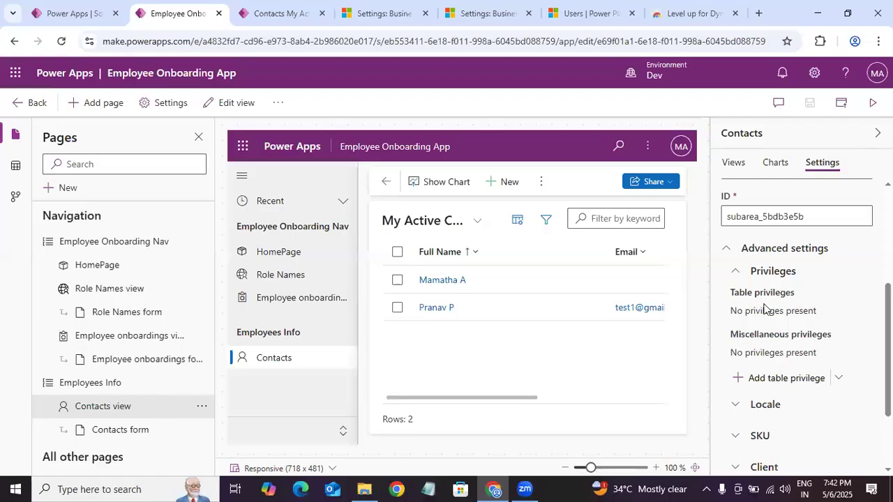
Step: Start adding a table privilege to the Contacts page and choose the Contact table
left_click(826, 382)
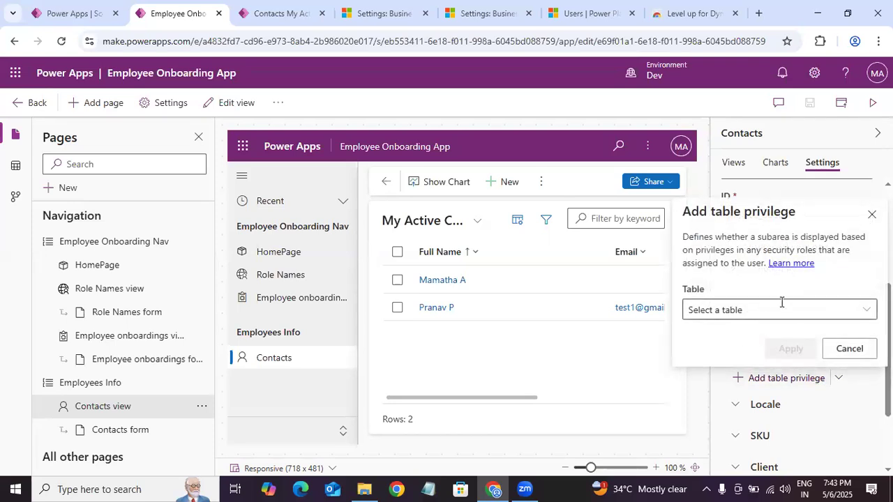
left_click(867, 313)
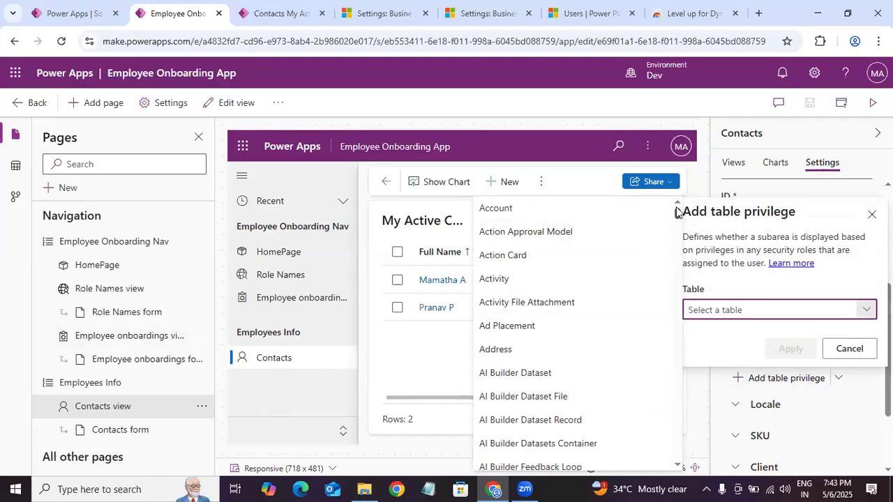
left_click_drag(679, 213, 682, 268)
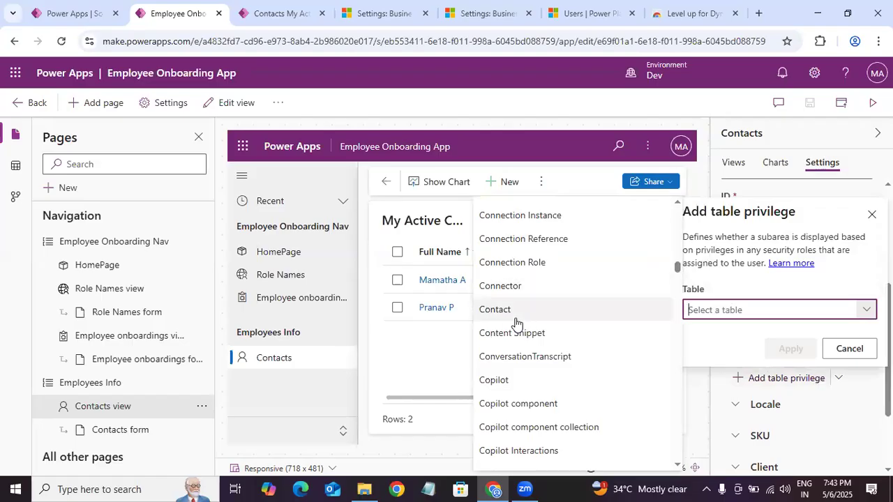
left_click(496, 309)
Step: Review the privilege types that can be required for the Contact table
scroll(864, 258, "down", 3)
scroll(865, 258, "up", 3)
scroll(725, 261, "down", 2)
scroll(726, 262, "up", 2)
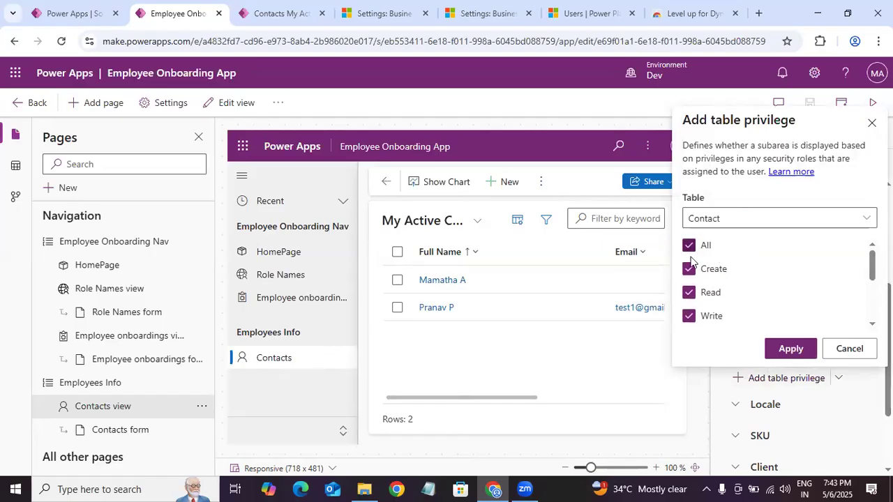
scroll(764, 255, "down", 3)
scroll(763, 256, "up", 3)
scroll(721, 305, "down", 3)
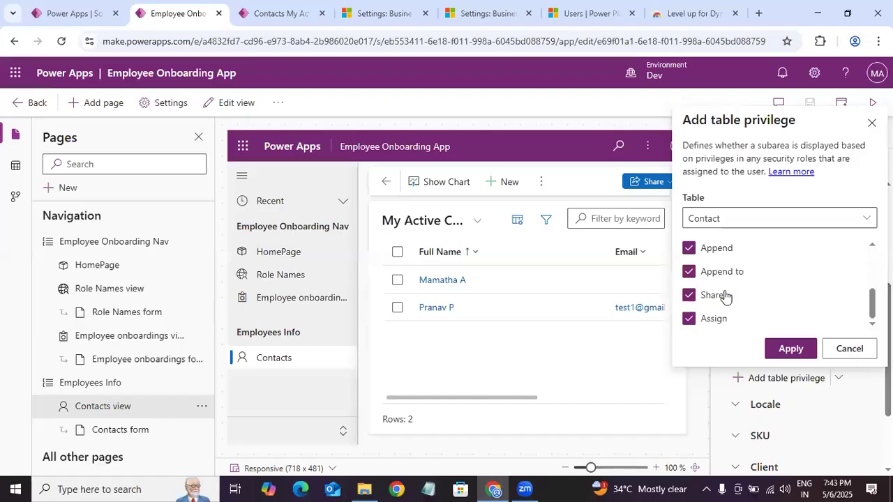
scroll(783, 304, "up", 2)
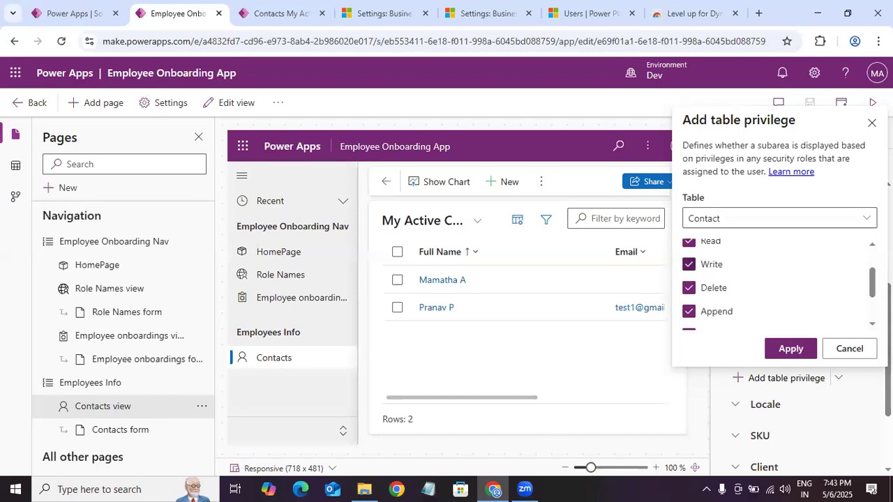
scroll(767, 282, "up", 1)
scroll(701, 253, "down", 1)
scroll(700, 253, "up", 1)
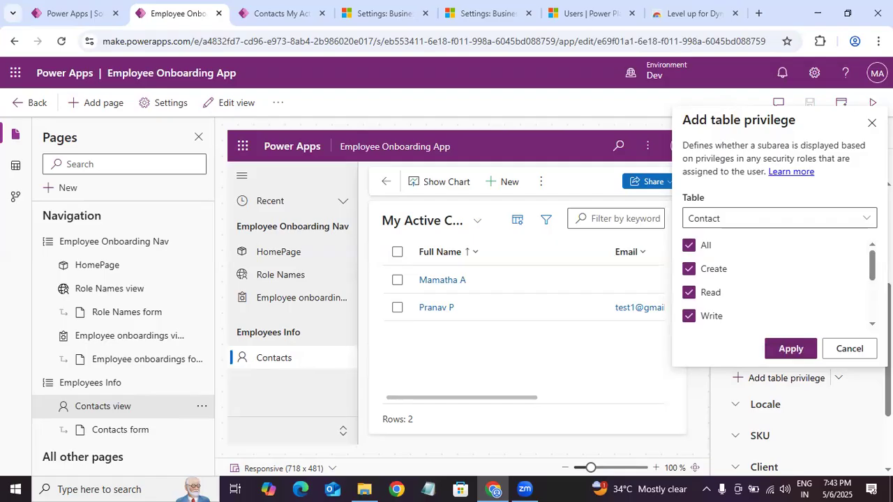
Step: Clear all Contact table privileges, select only Create, Read and Write, and apply the table privilege to the Contacts page
left_click(706, 250)
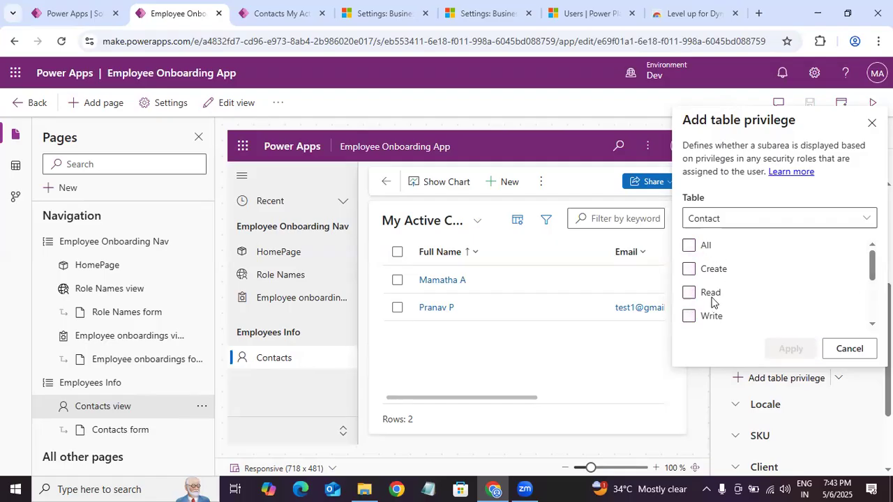
left_click(691, 299)
left_click(697, 277)
left_click(689, 295)
left_click(689, 316)
scroll(767, 286, "down", 1)
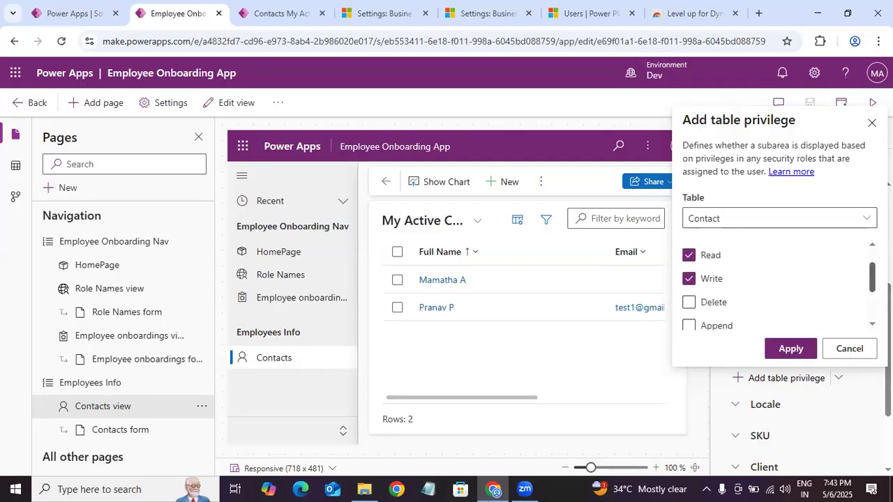
scroll(767, 286, "up", 1)
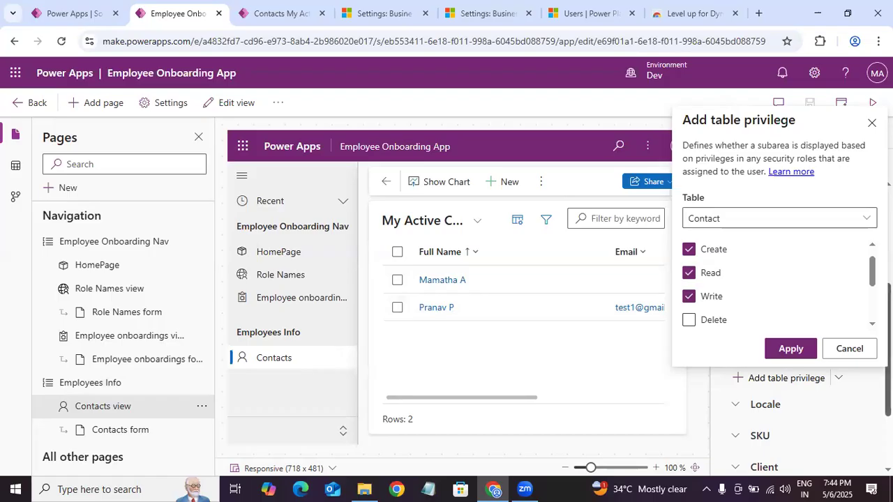
scroll(774, 283, "up", 1)
scroll(774, 283, "down", 1)
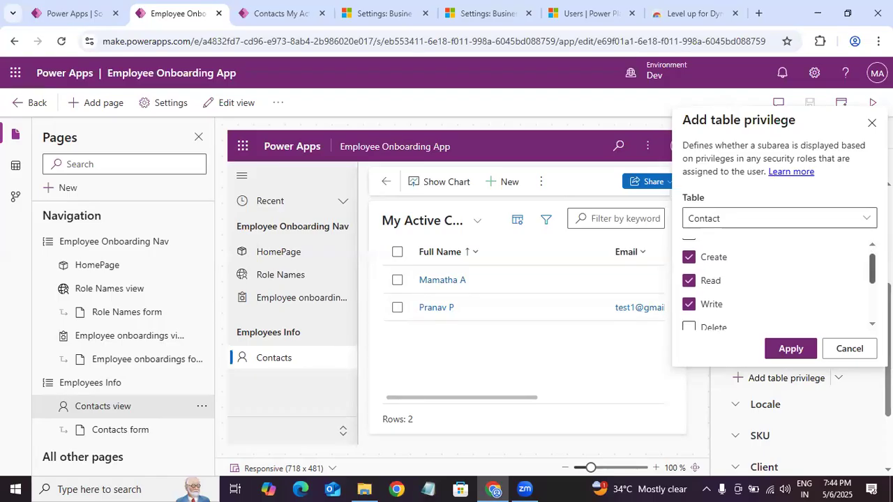
left_click(790, 348)
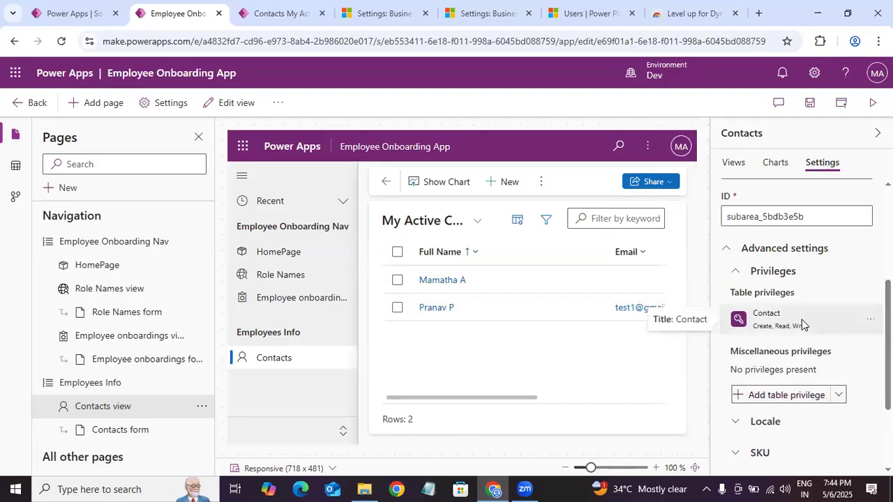
Step: Save and publish the Employee Onboarding App, and reload the running app
left_click(809, 102)
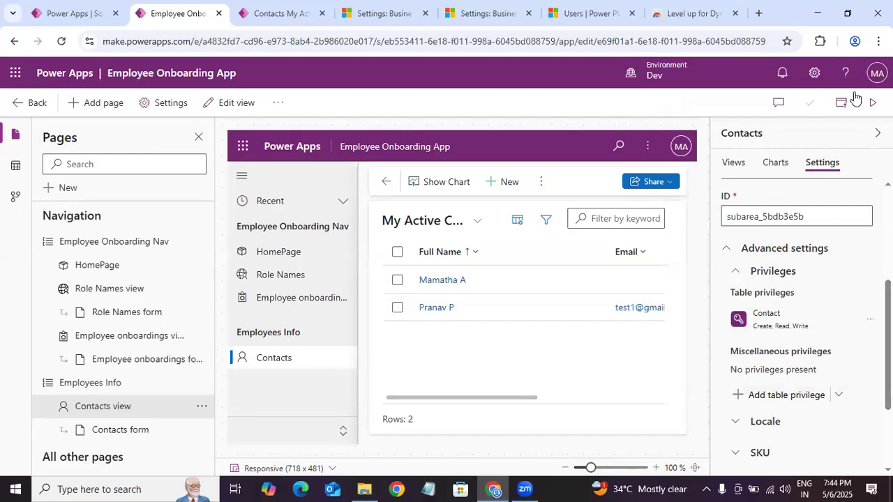
left_click(841, 103)
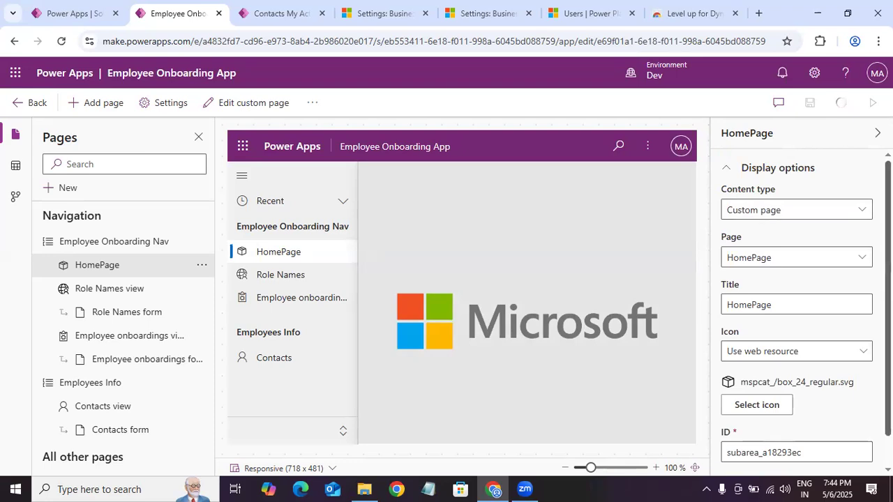
left_click(288, 15)
key("F5")
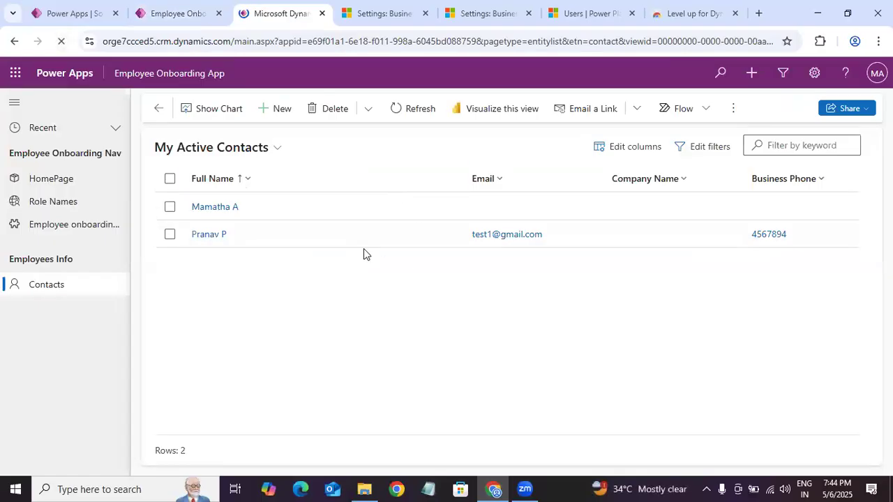
Step: Search for the test user by name in the Level up extension and impersonate that user
left_click(819, 41)
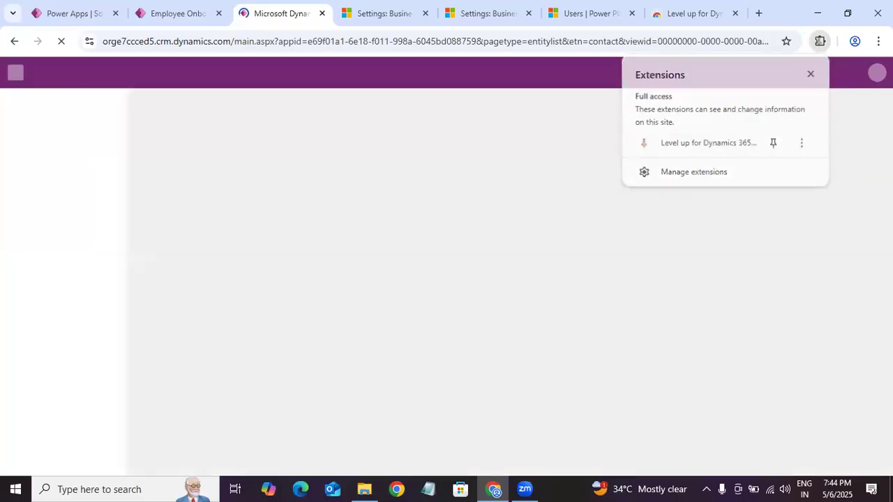
left_click(708, 145)
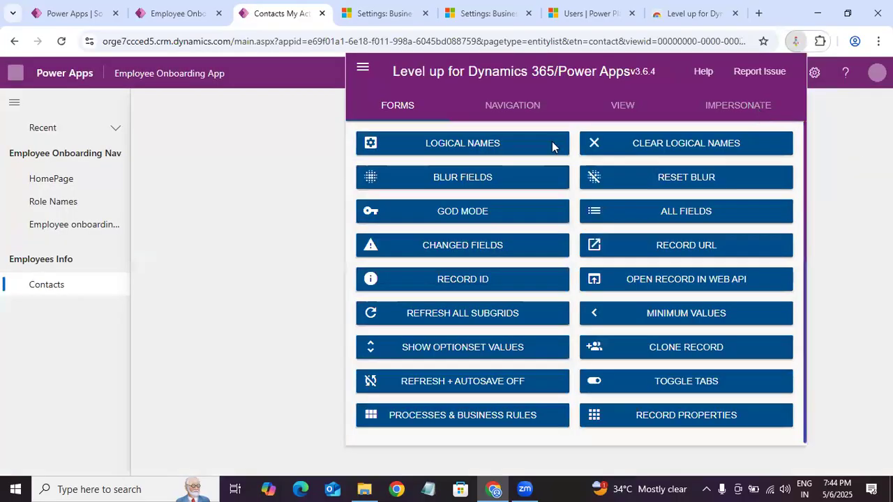
left_click(759, 114)
left_click(403, 150)
type("ka")
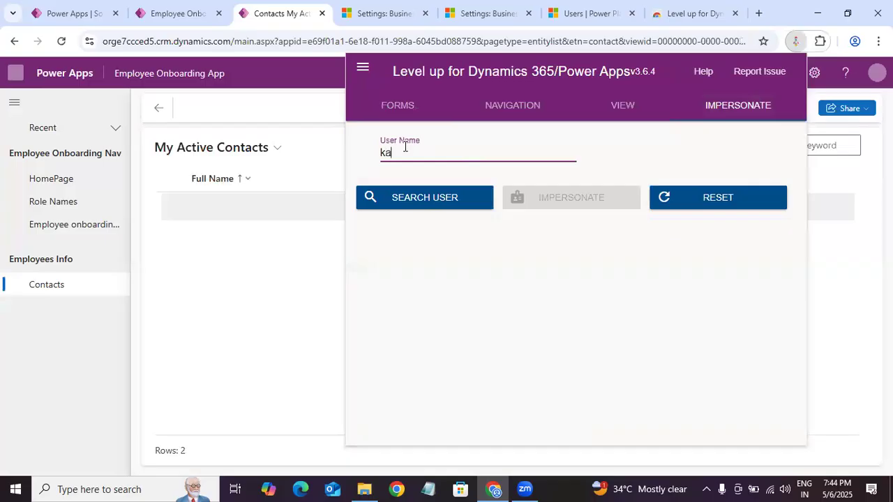
type("lpana")
left_click(435, 199)
left_click(479, 161)
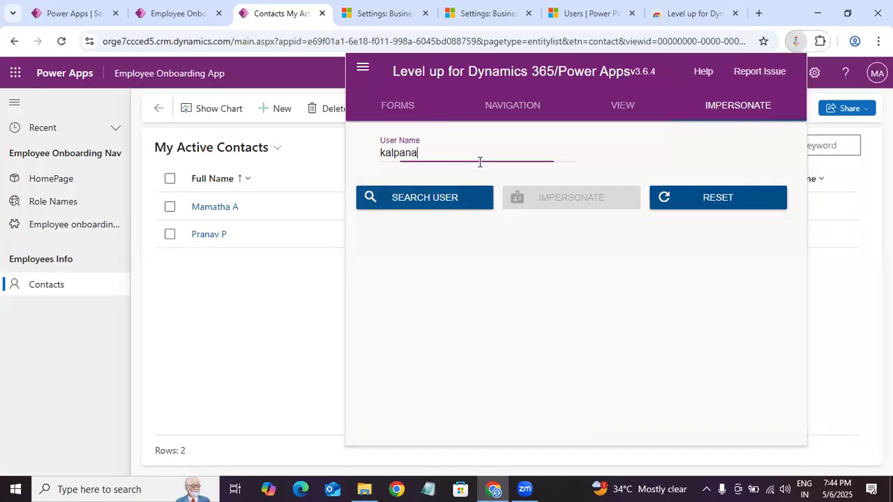
left_click(455, 194)
left_click(537, 158)
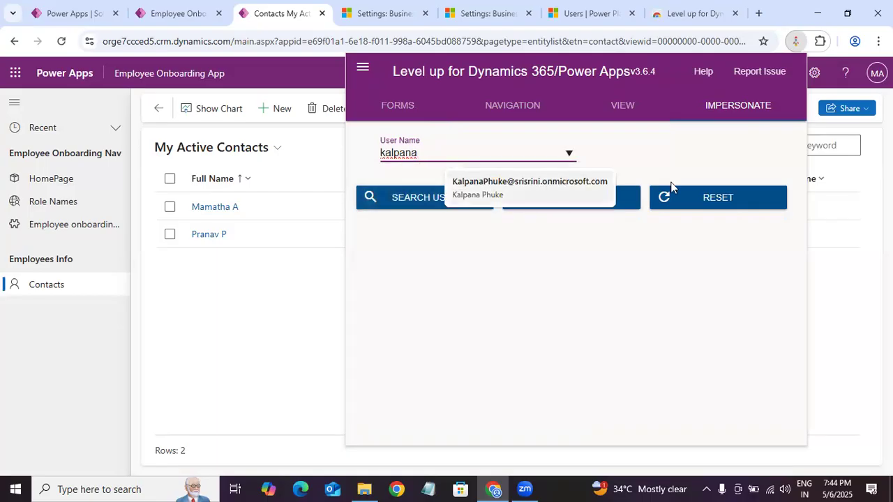
left_click(598, 192)
left_click(600, 197)
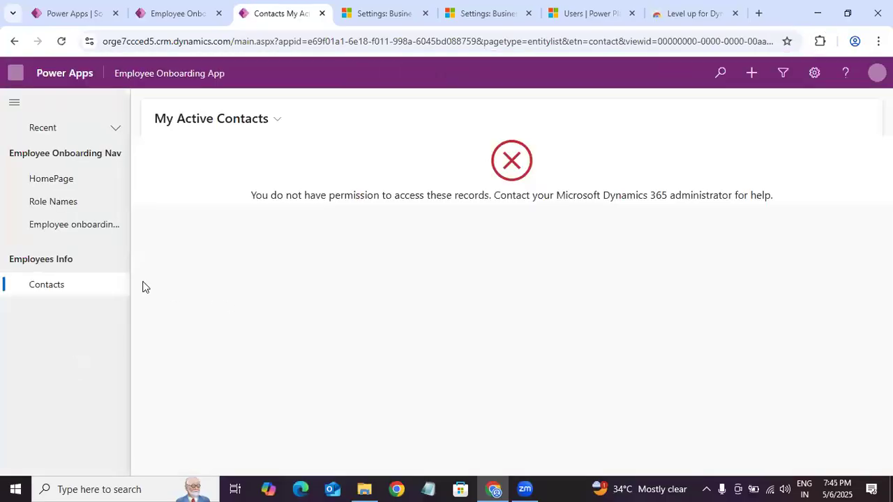
Step: Reload the running app and check the Contacts page's visibility and record access as the impersonated user
left_click(64, 40)
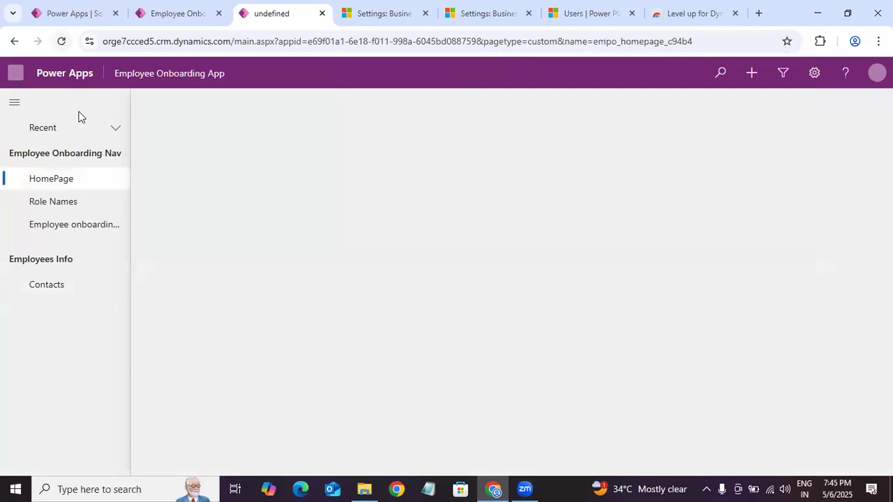
left_click(145, 13)
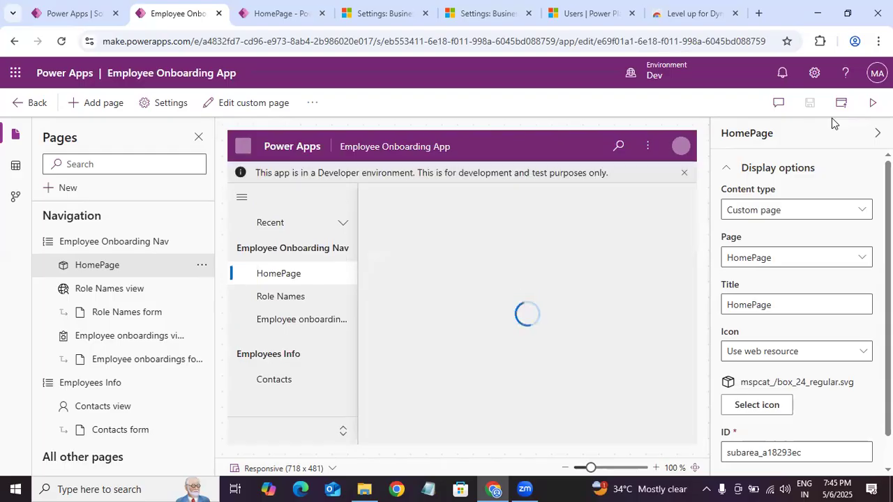
left_click(271, 19)
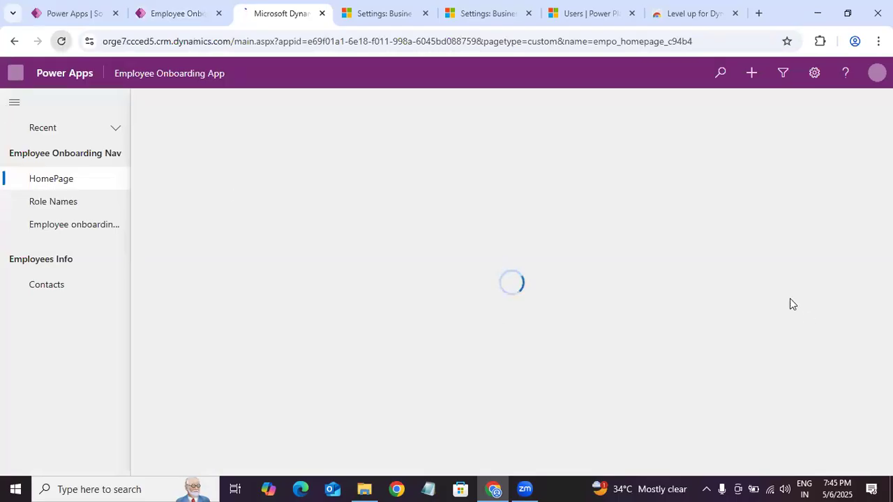
left_click(819, 41)
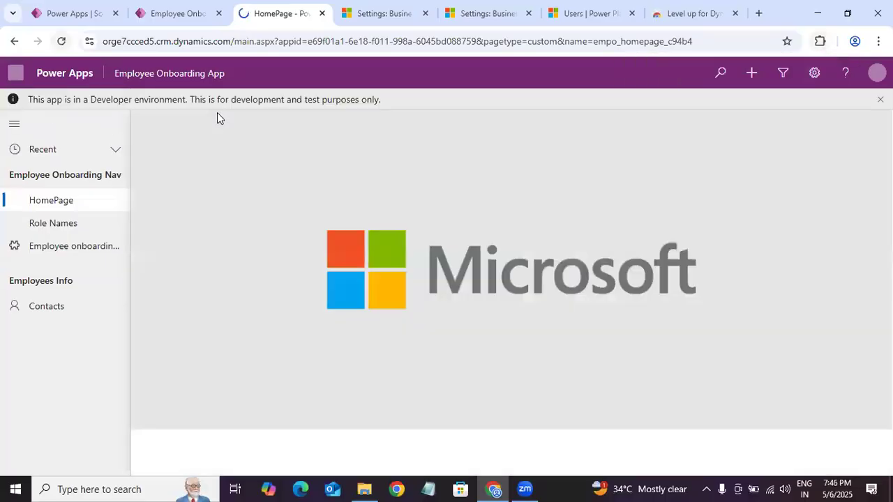
left_click(61, 41)
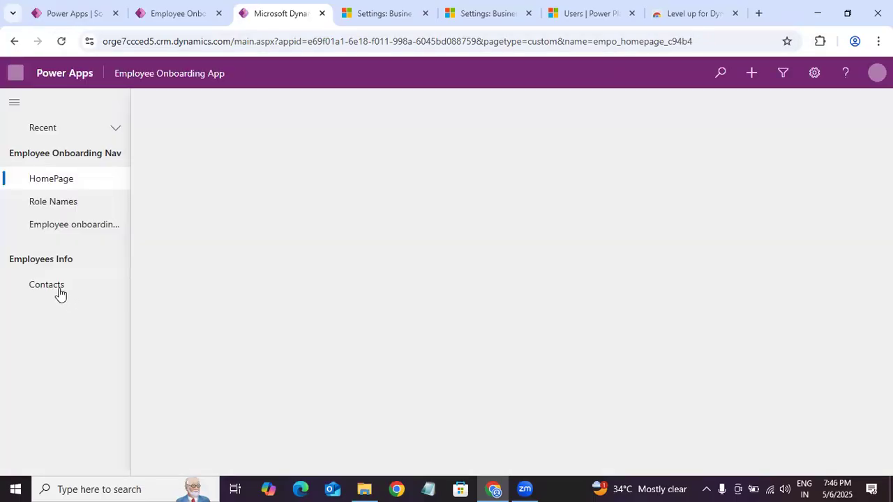
left_click(60, 291)
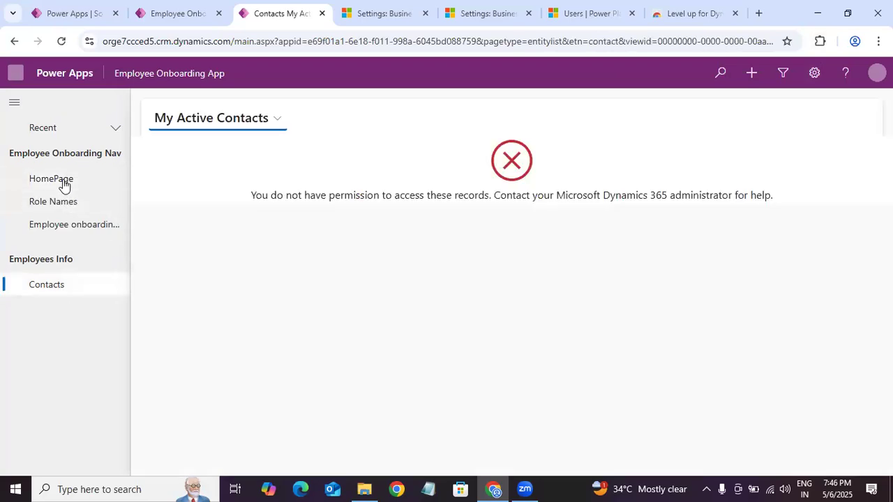
left_click(63, 181)
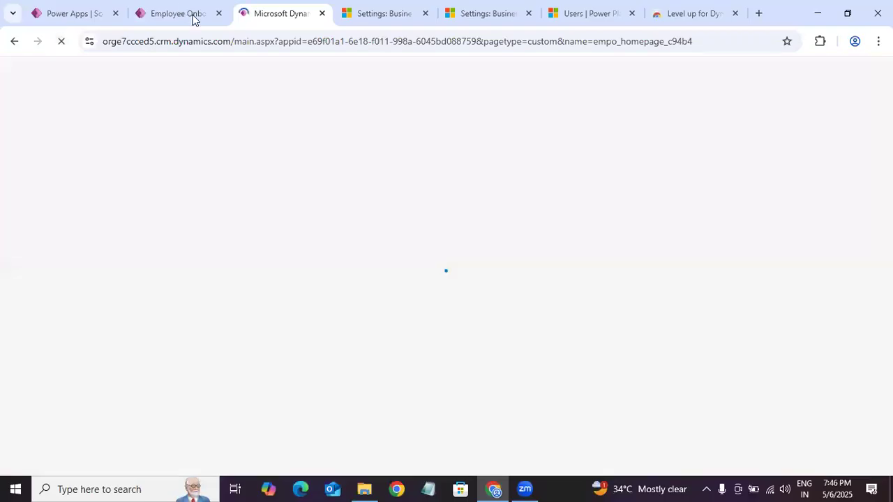
Step: Check the Contacts page's table privileges in the app designer and publish the app again
left_click(189, 13)
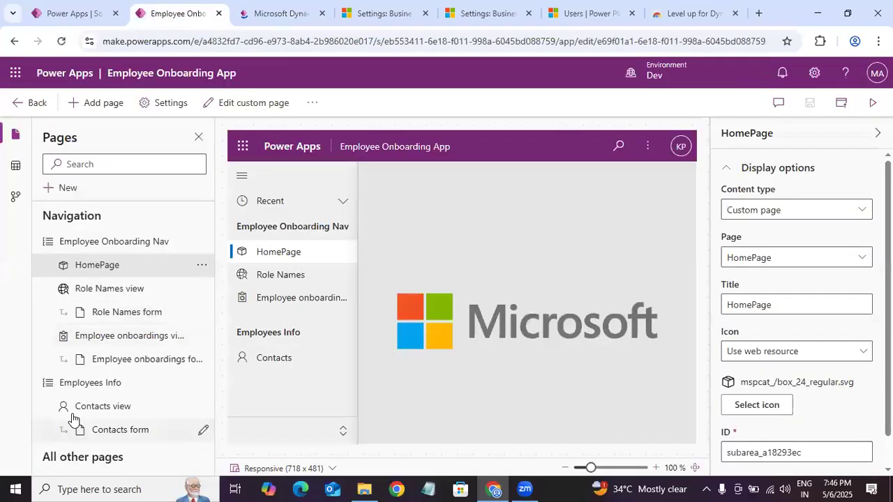
left_click(208, 381)
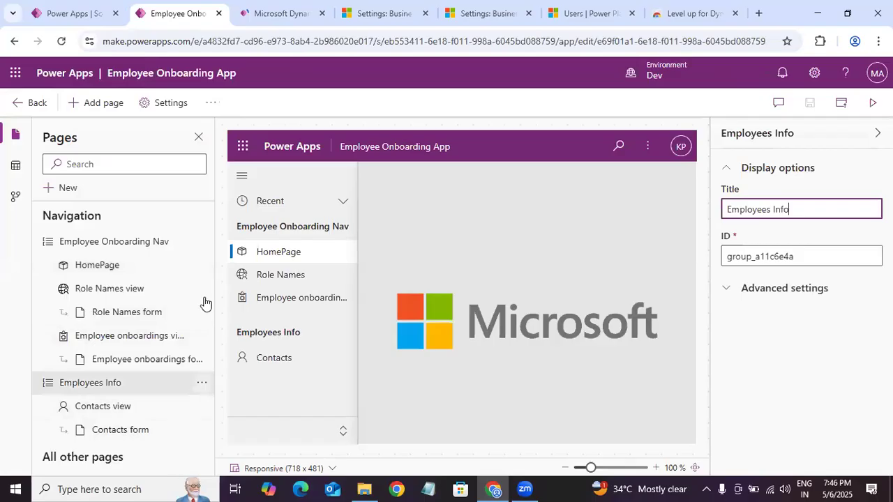
left_click(300, 388)
left_click(821, 162)
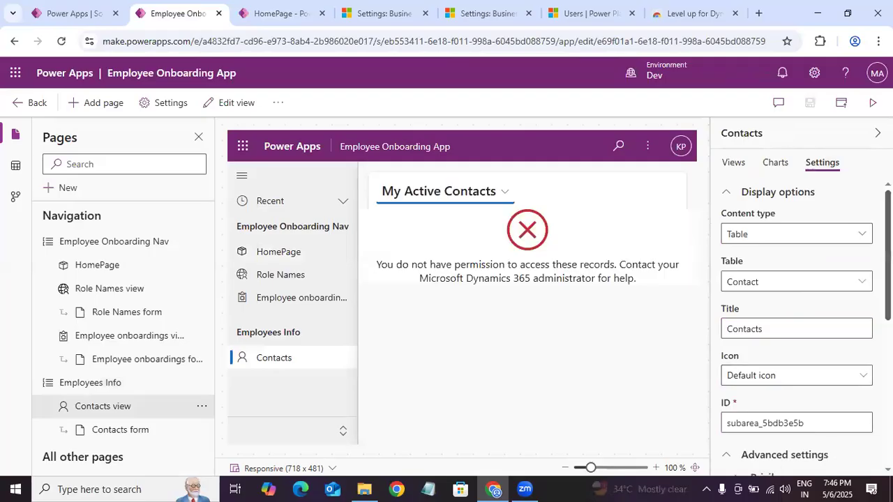
scroll(796, 328, "down", 1)
scroll(796, 328, "down", 5)
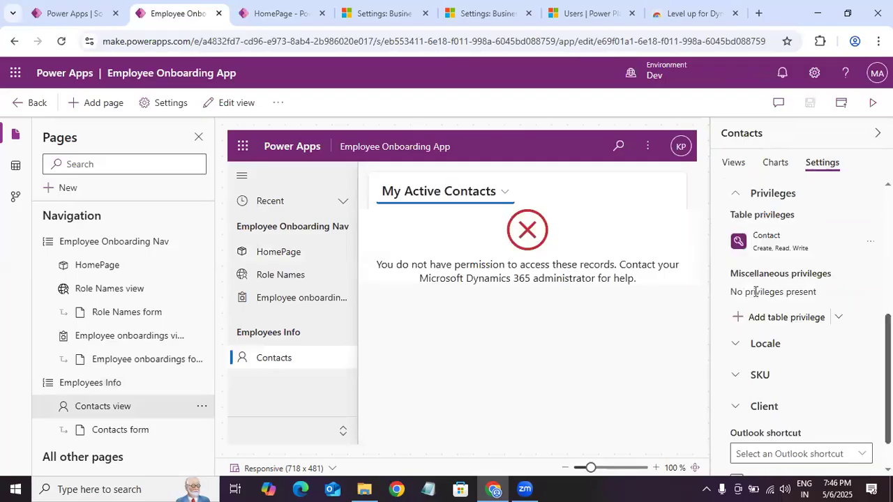
scroll(871, 295, "up", 1)
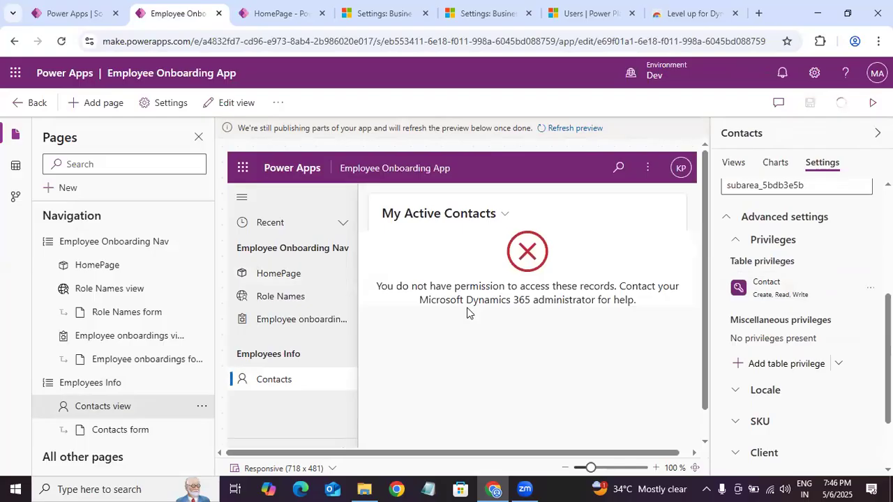
Step: Reload the running app and reset the user impersonation in Level up
left_click(299, 10)
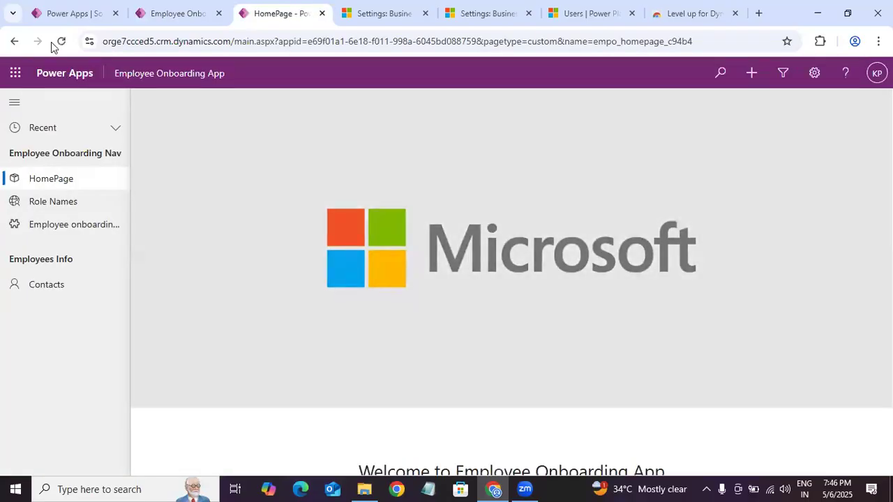
left_click(60, 42)
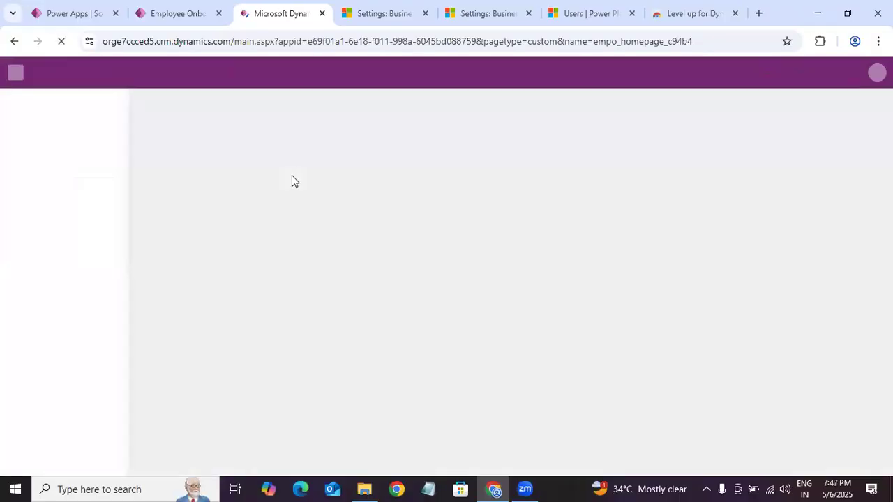
left_click(820, 41)
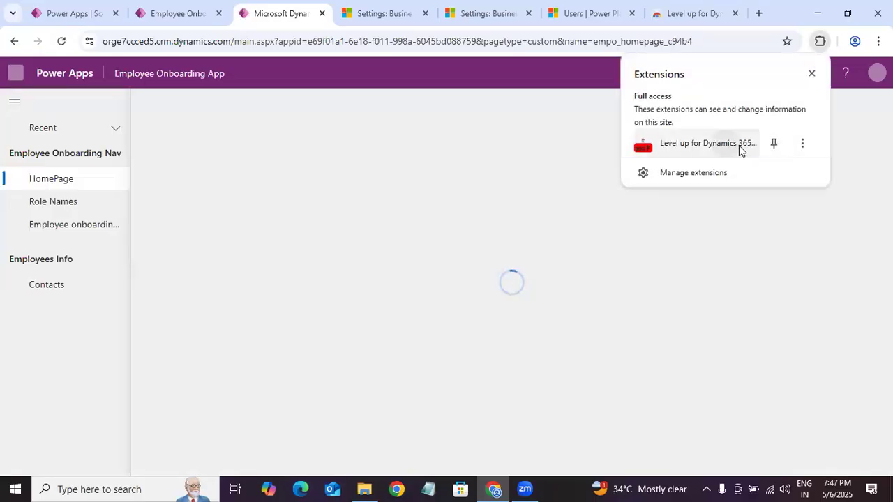
left_click(739, 148)
left_click(795, 45)
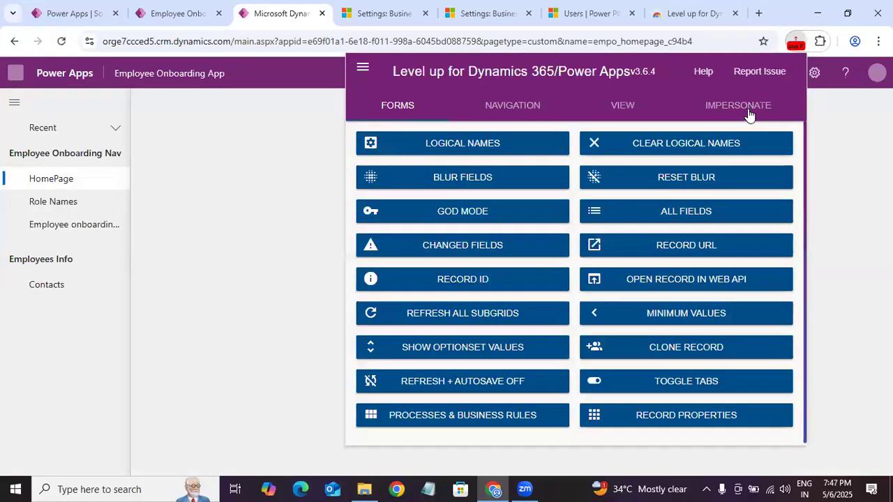
left_click(749, 110)
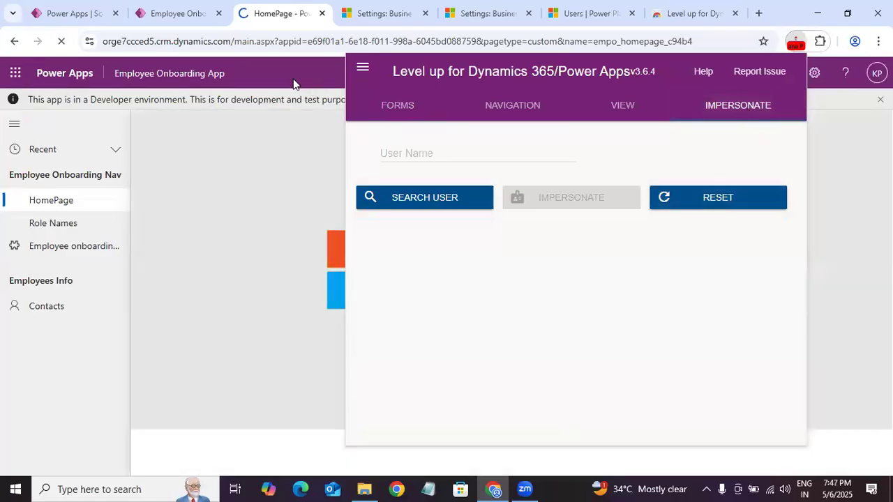
Step: Play the app from the app designer, search for the test user in Level up, and impersonate that user
left_click(174, 19)
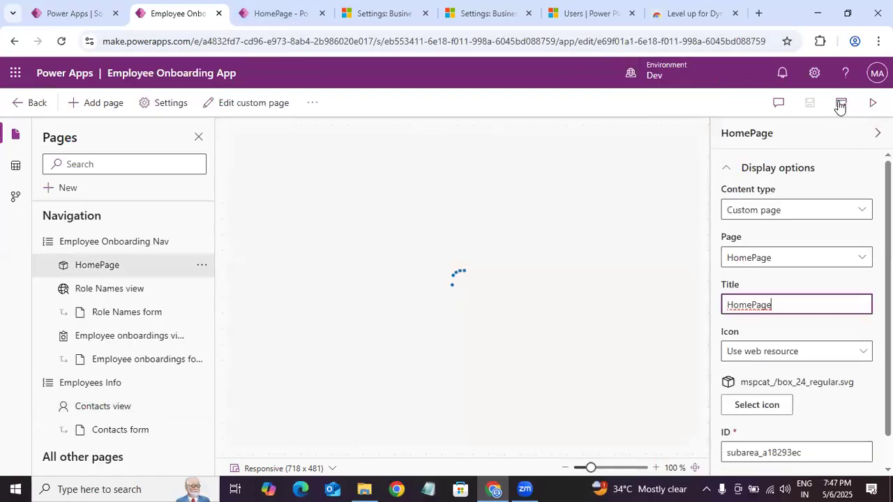
left_click(872, 103)
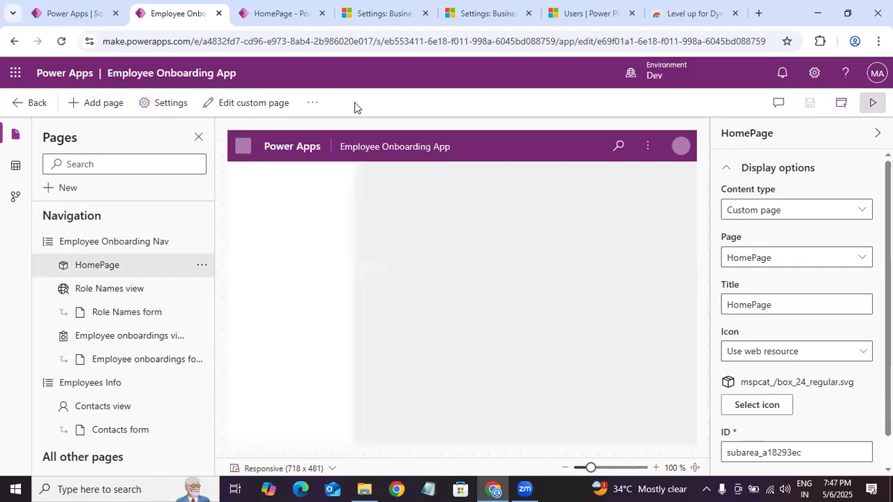
left_click(819, 42)
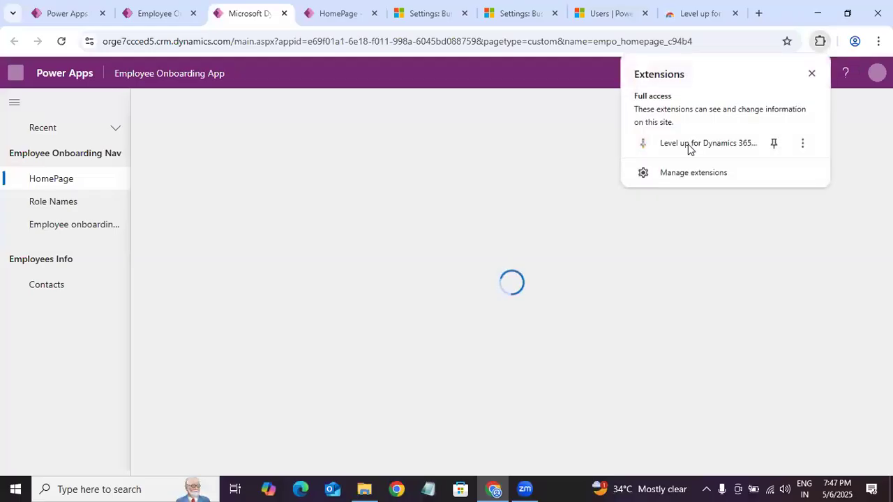
left_click(689, 146)
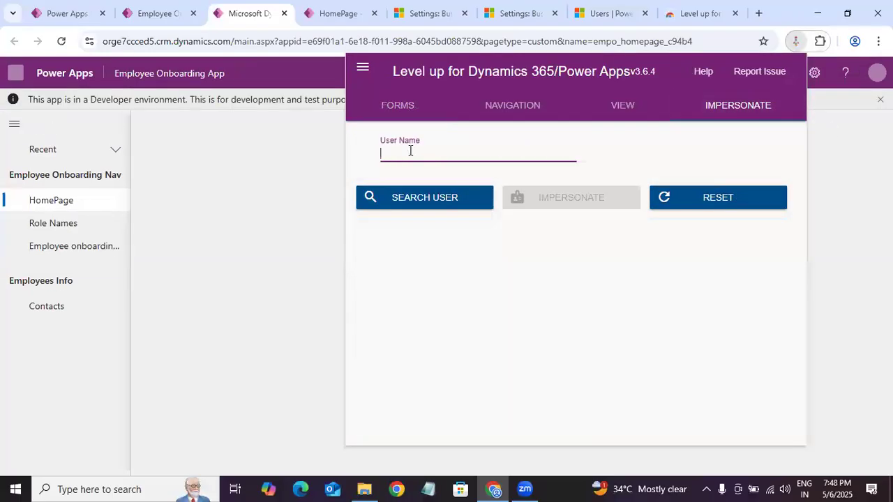
type("kal")
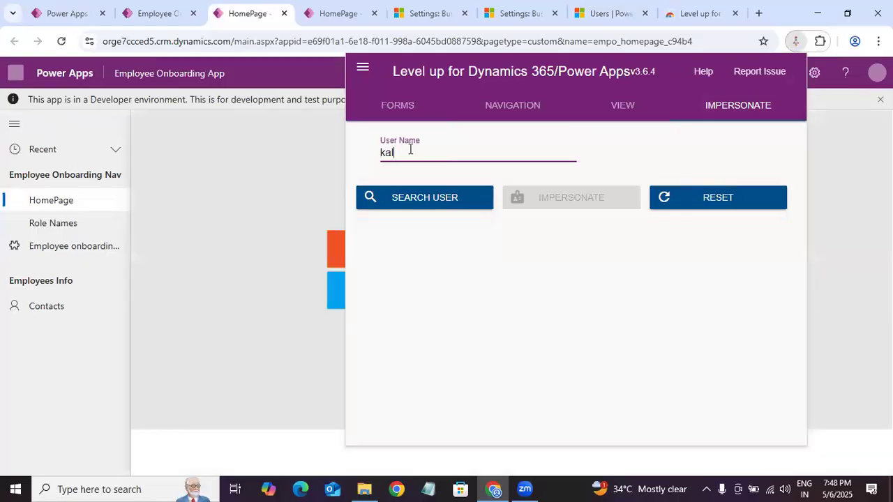
key("Return")
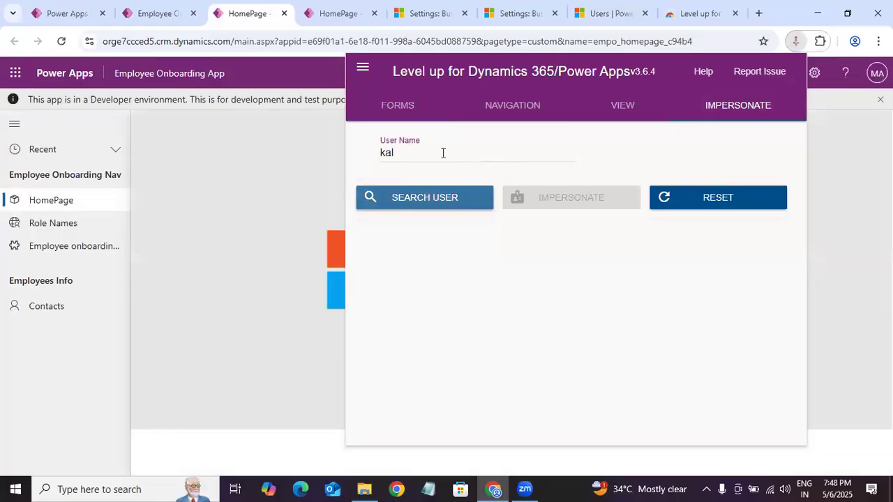
left_click(567, 156)
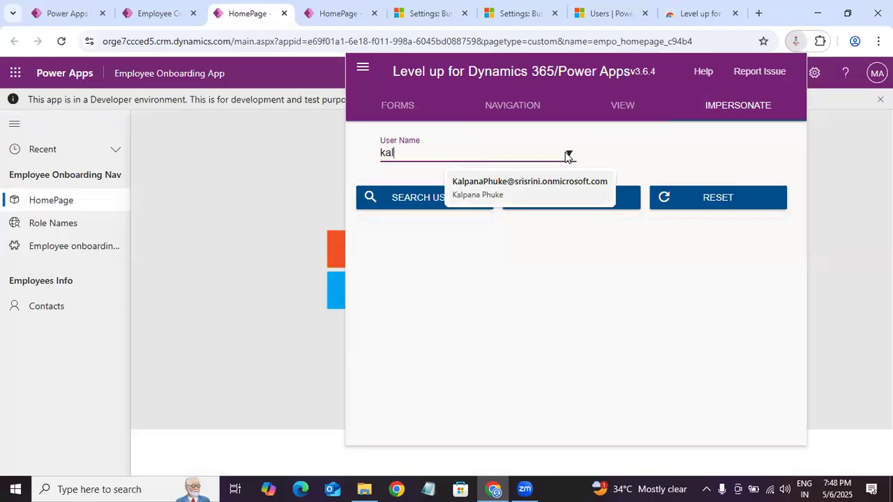
key("Down")
key("Return")
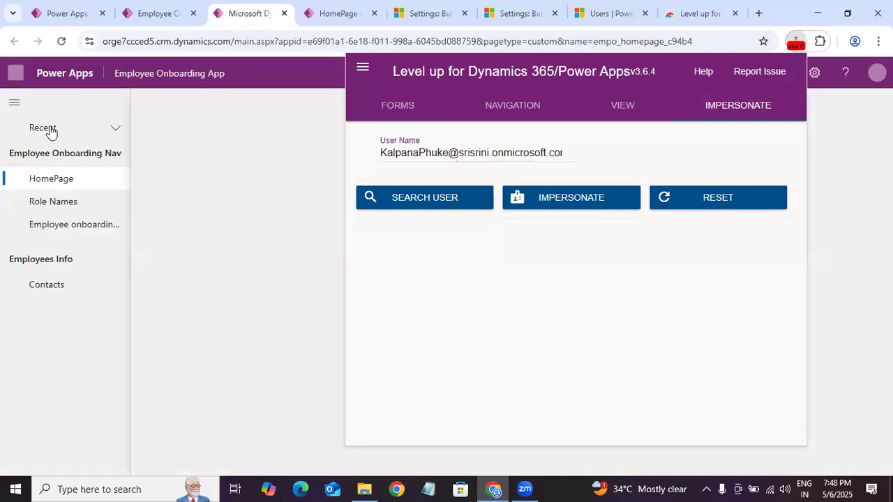
Step: Reload the running app and check the Contacts page's record access and available views as the impersonated user
left_click(60, 42)
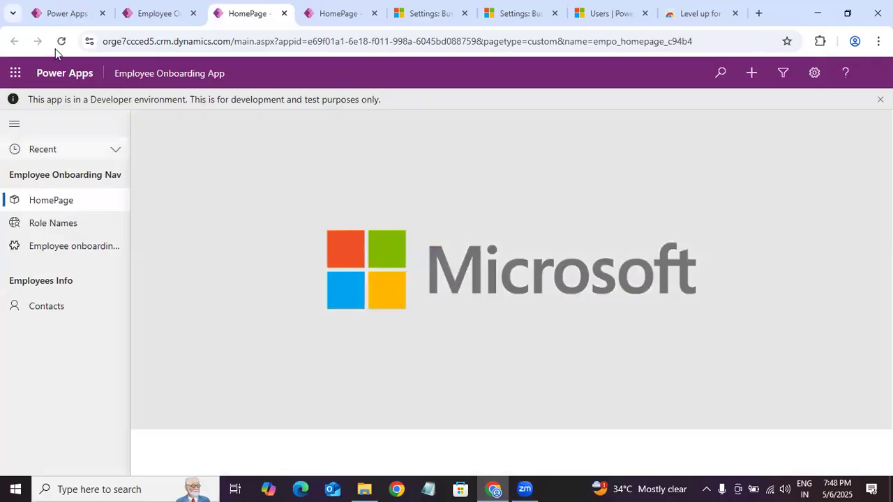
left_click(158, 16)
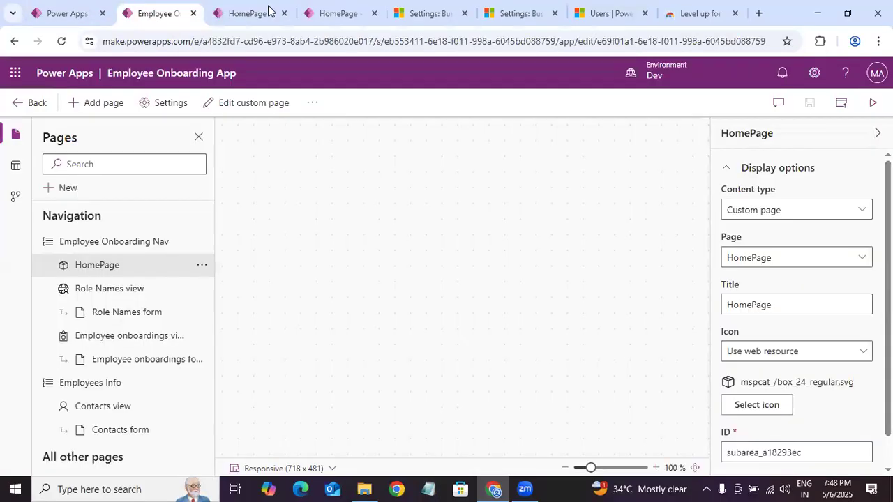
left_click(268, 10)
left_click(61, 41)
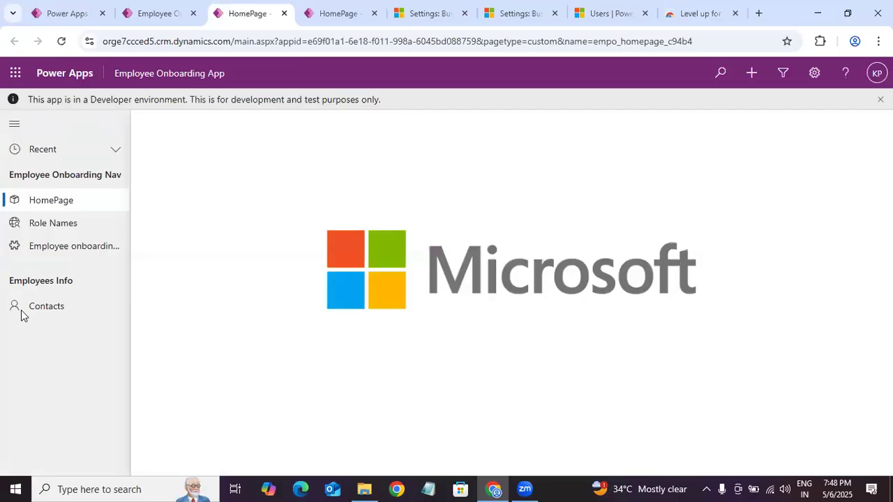
left_click(46, 307)
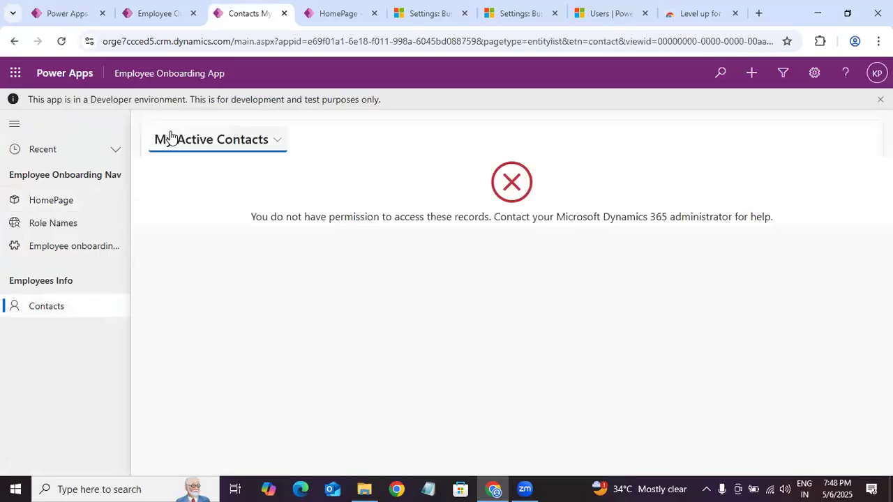
left_click(258, 141)
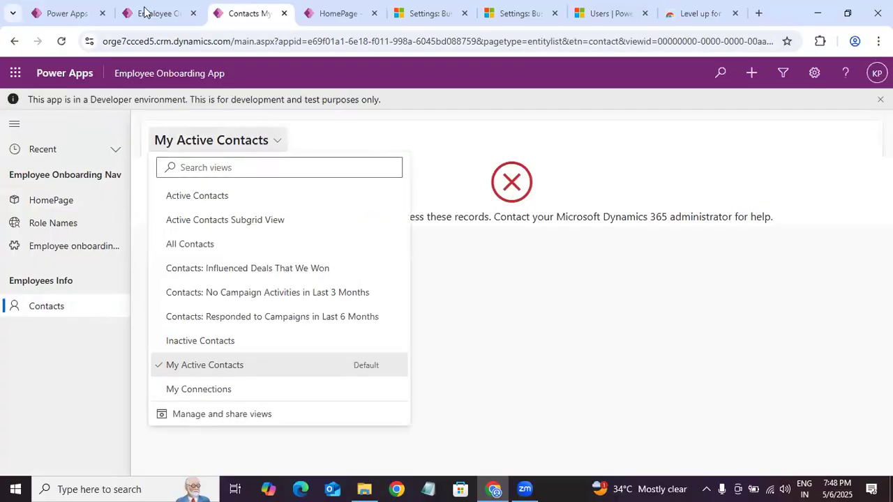
Step: Review the advanced settings of the Employees Info group in the app designer
left_click(175, 19)
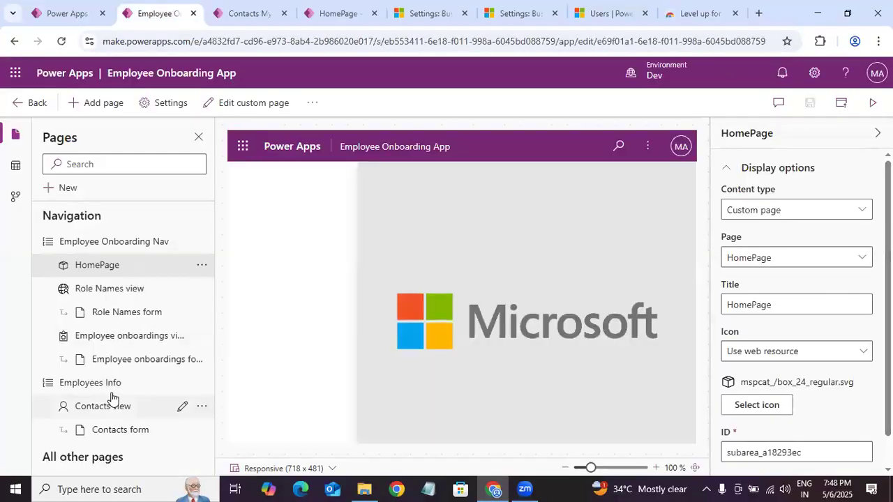
left_click(90, 382)
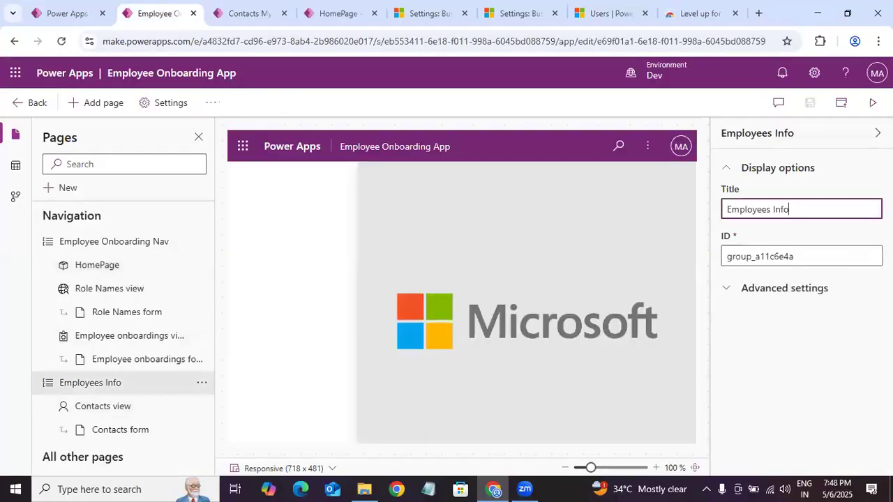
left_click(116, 410)
left_click(163, 385)
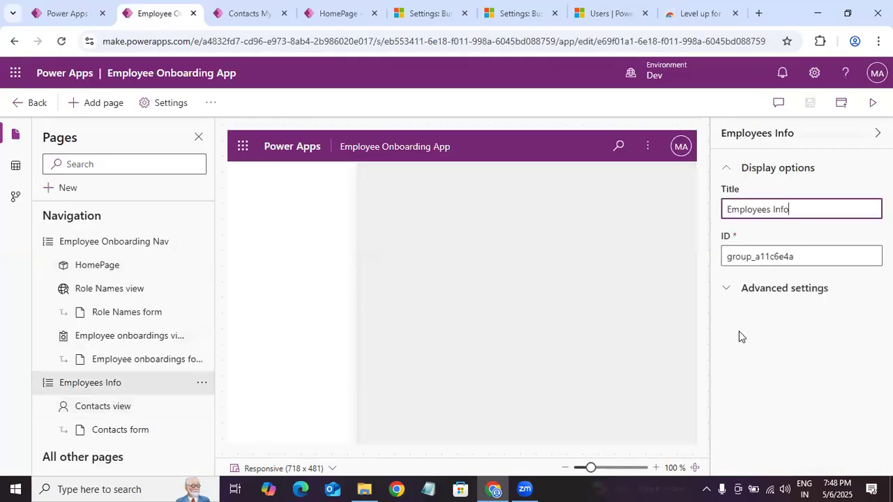
left_click(820, 288)
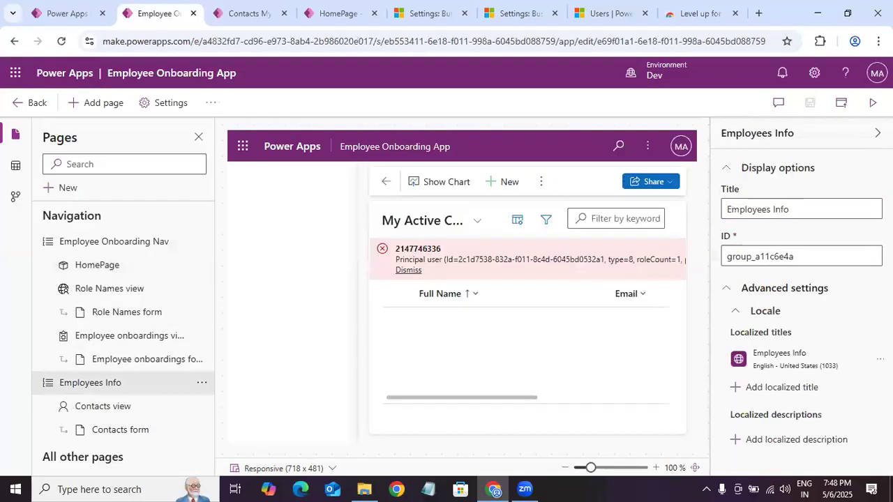
left_click_drag(792, 334, 855, 361)
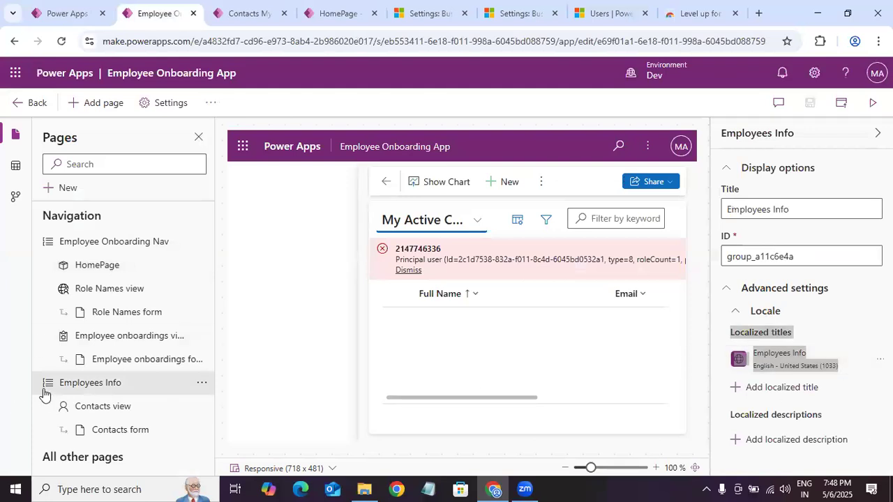
Step: Open the Contact table privilege for editing in the Contacts view's advanced settings and review the selected privileges
left_click(93, 408)
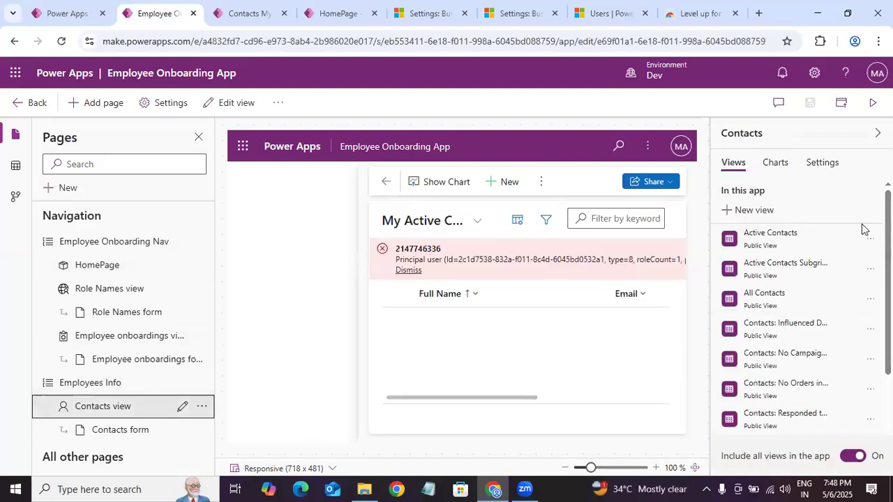
left_click(822, 162)
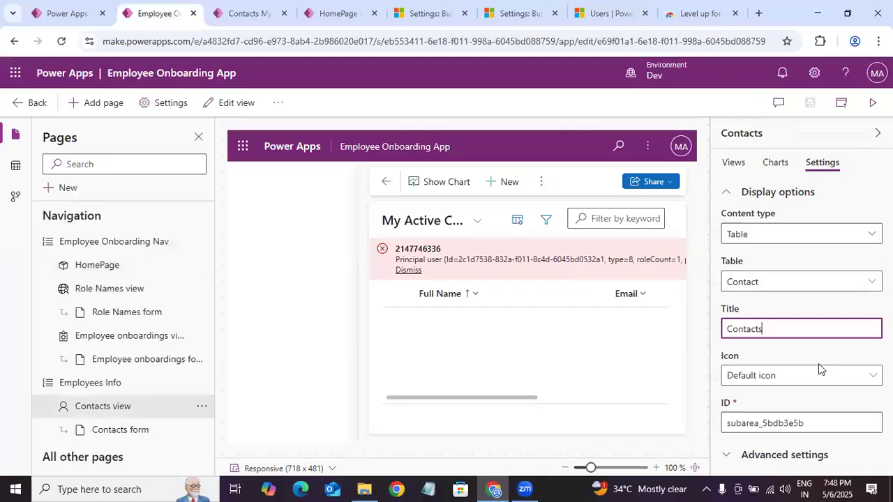
left_click(784, 454)
scroll(802, 314, "down", 5)
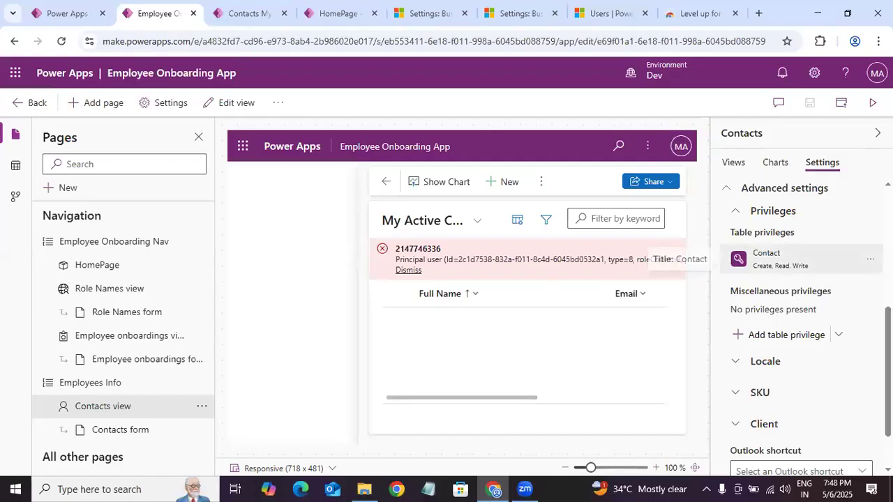
left_click(871, 265)
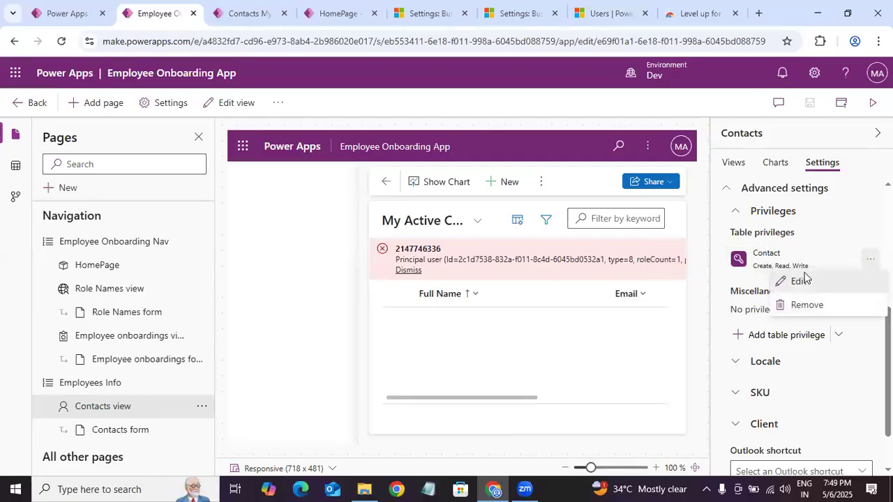
left_click(802, 281)
left_click_drag(704, 320, 705, 281)
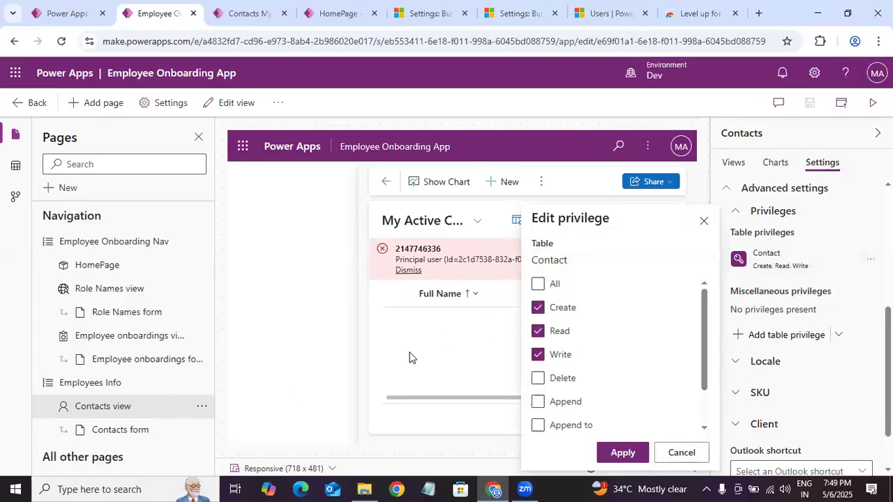
Step: Check the Employee onboardings page as the impersonated user and compare the running app with the Contact privileges in the designer
left_click(237, 14)
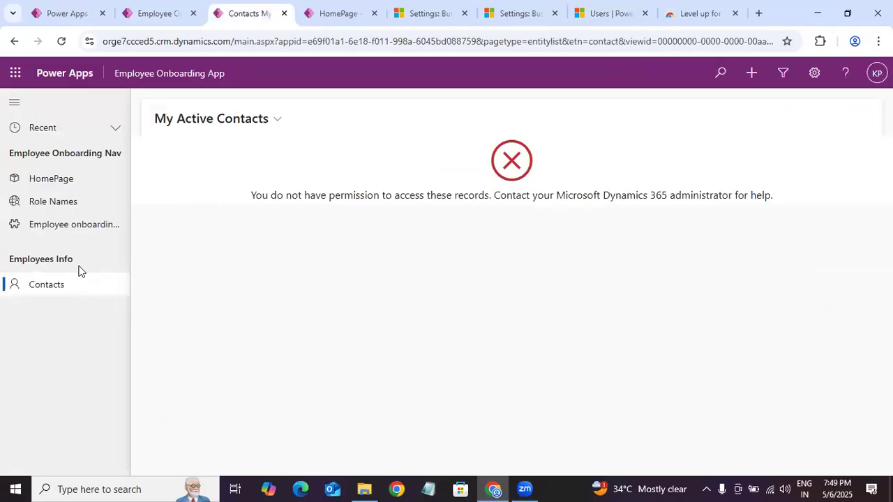
left_click(59, 230)
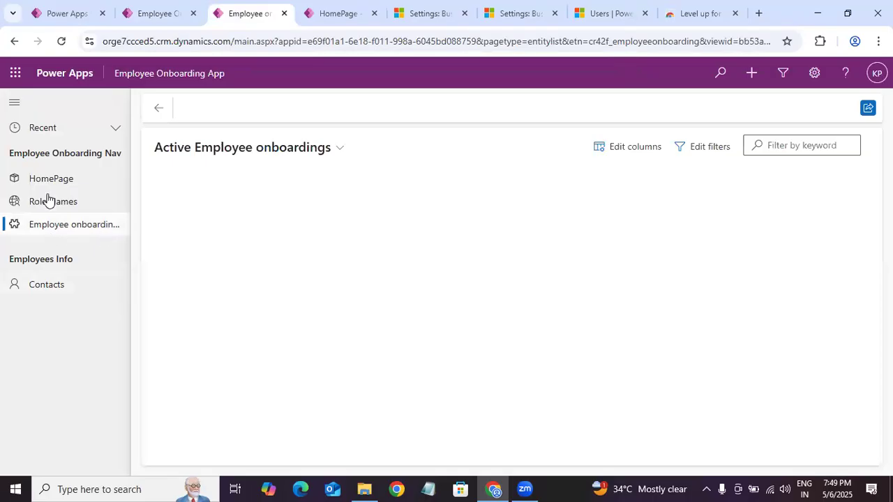
left_click(146, 14)
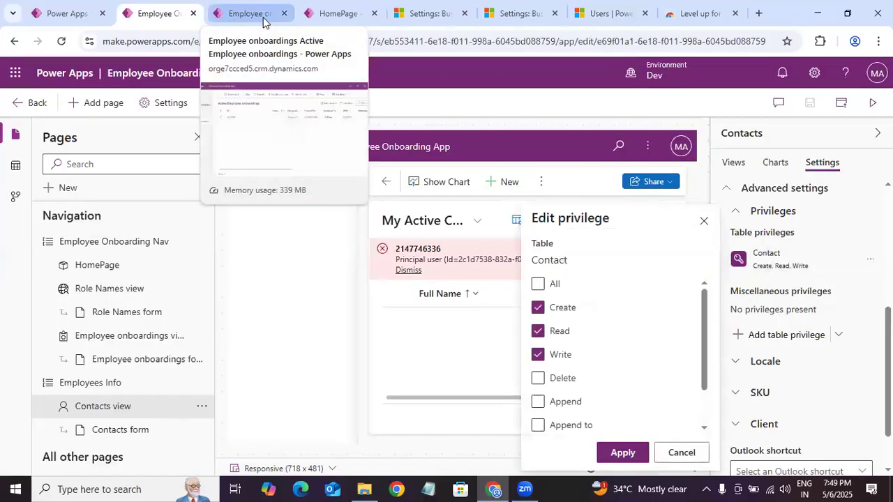
left_click(234, 20)
left_click(322, 15)
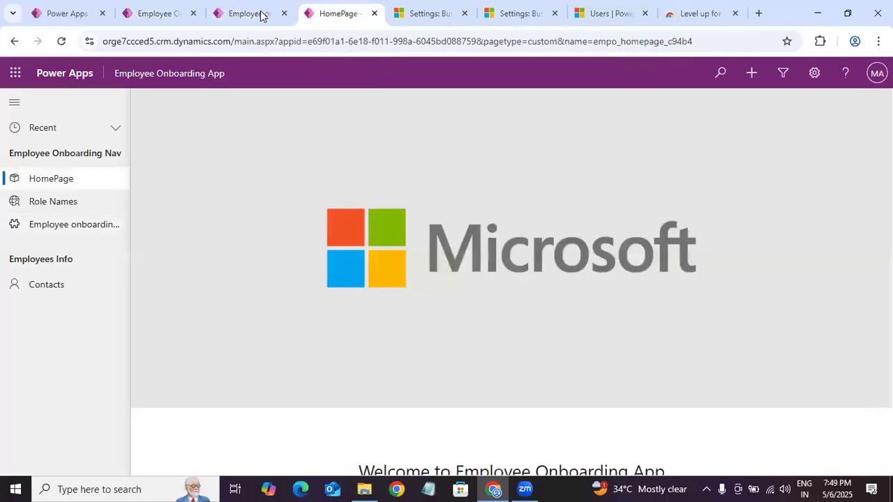
left_click(259, 15)
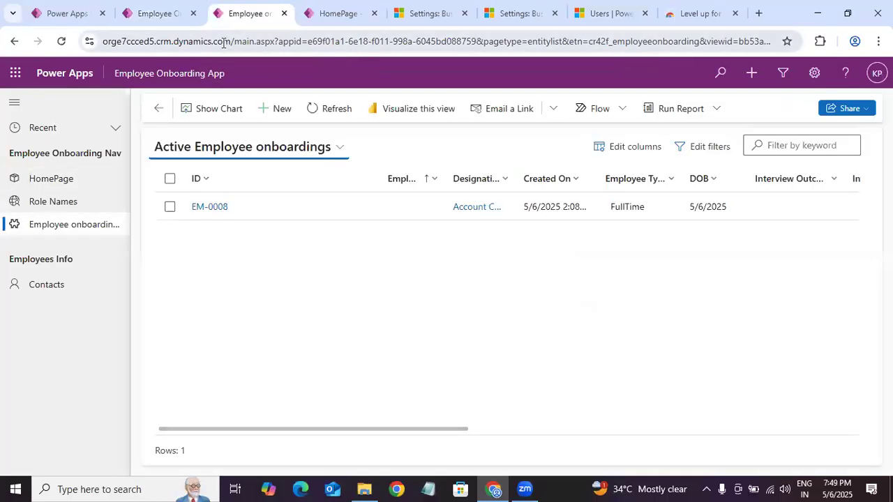
left_click(223, 43)
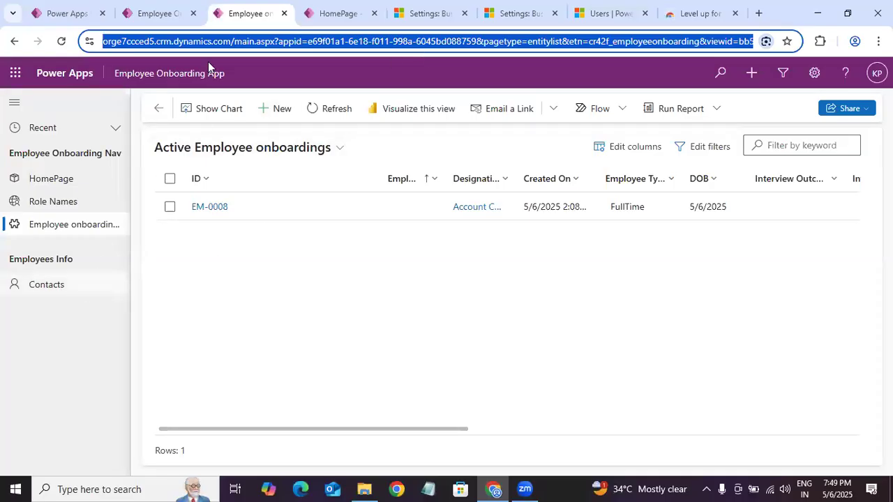
left_click(169, 21)
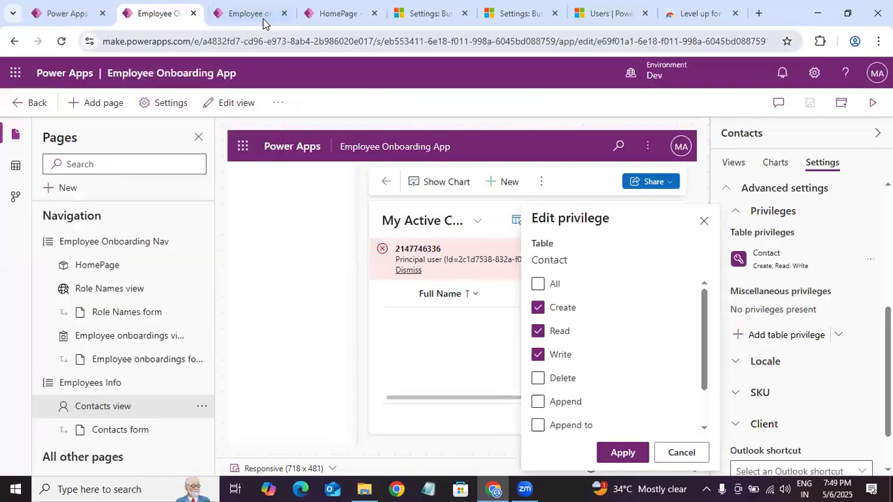
left_click(272, 22)
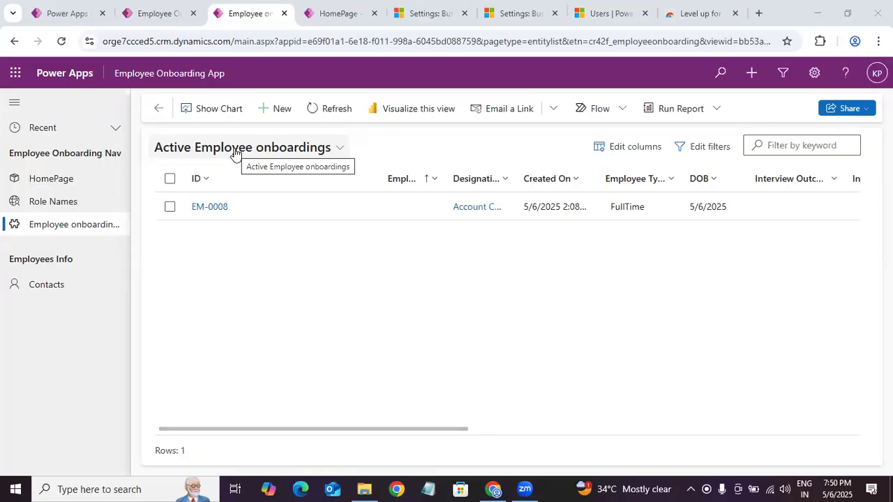
Step: Switch to the Power Platform admin center and open the Dev environment's security roles from its Users + permissions settings
left_click(398, 19)
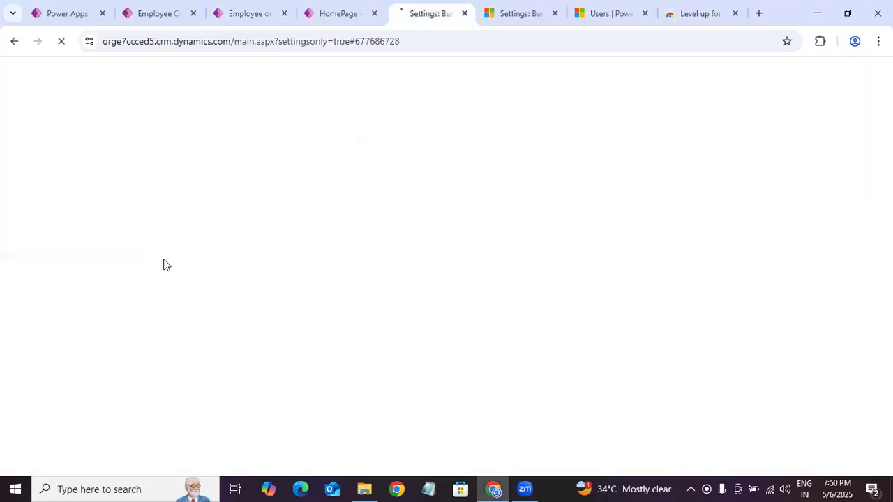
left_click(528, 21)
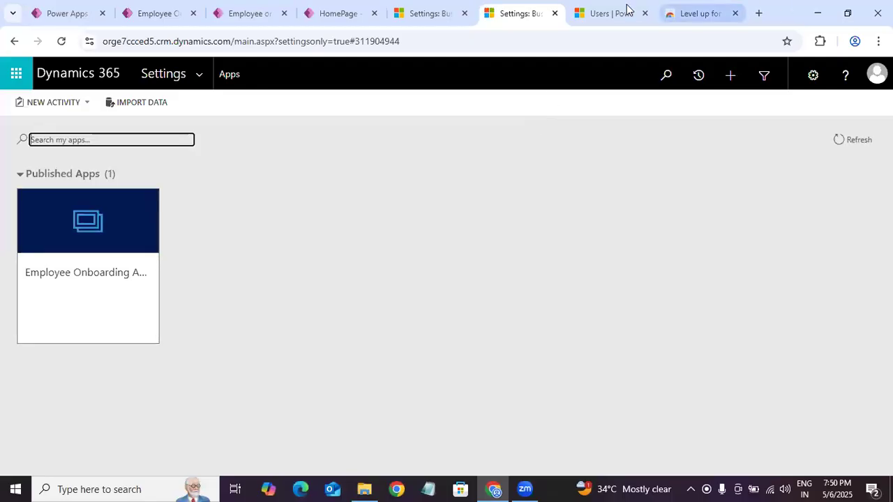
left_click(606, 14)
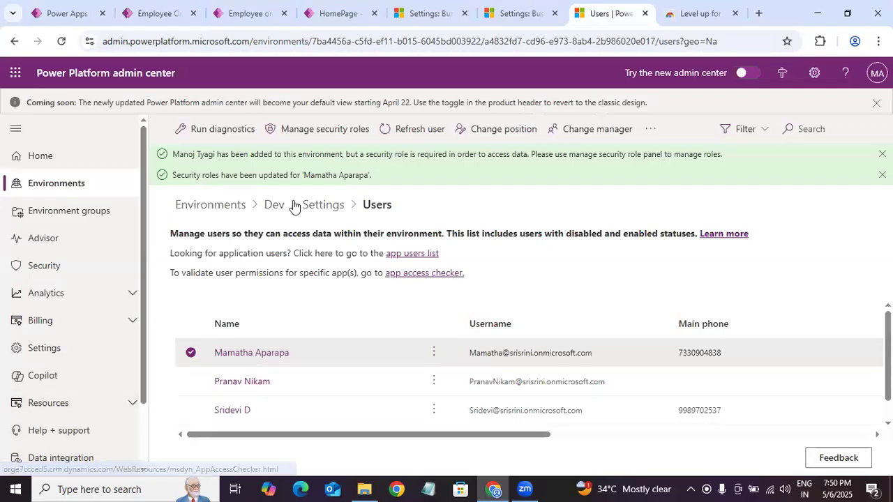
left_click(304, 211)
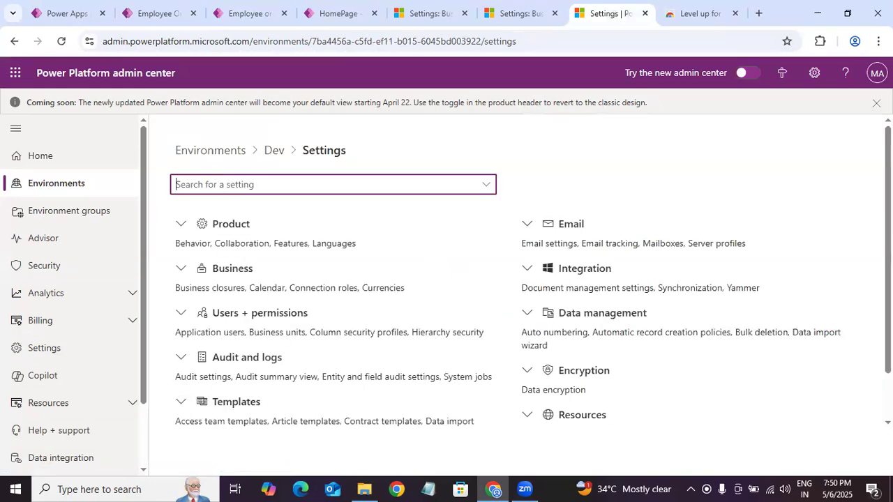
scroll(199, 254, "down", 1)
left_click(183, 256)
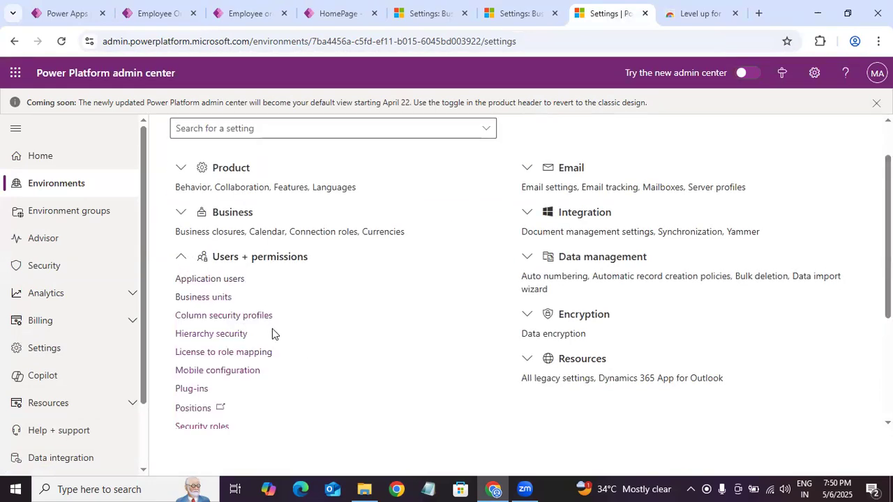
scroll(313, 287, "down", 2)
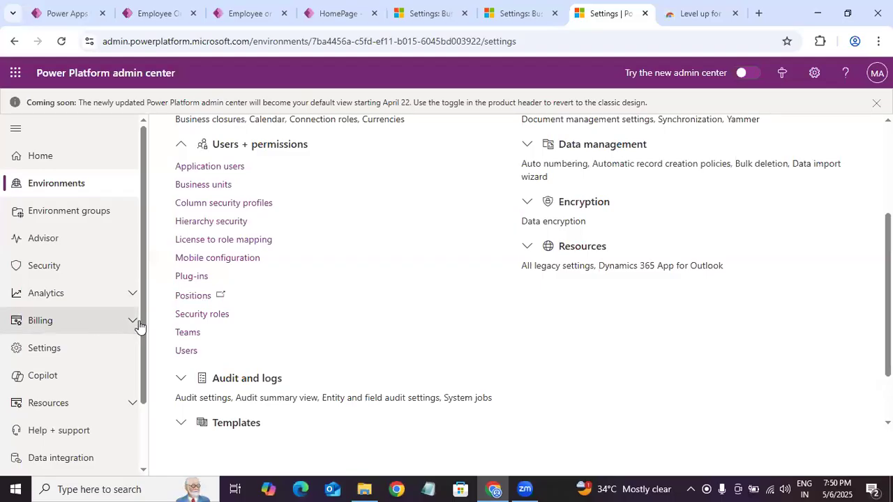
left_click(201, 315)
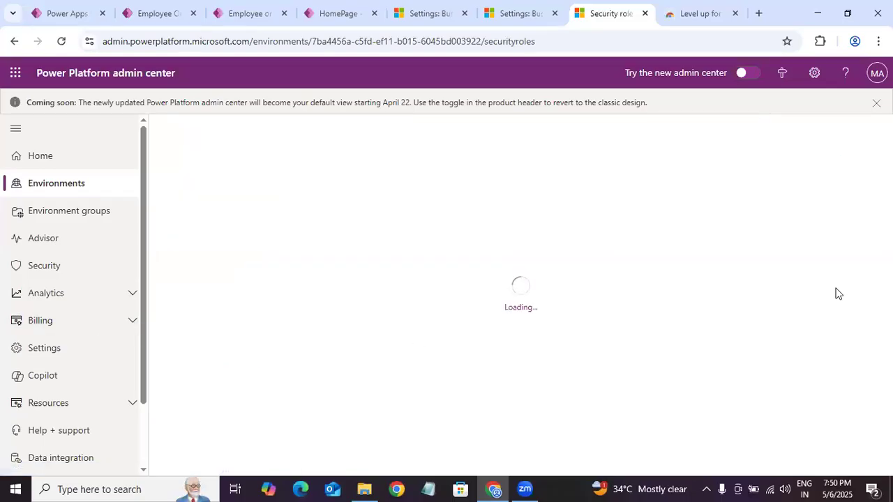
Step: Search the security roles for "employee", open the Employee Onboarding Admins role, and review its table privileges
left_click(811, 136)
type("employee")
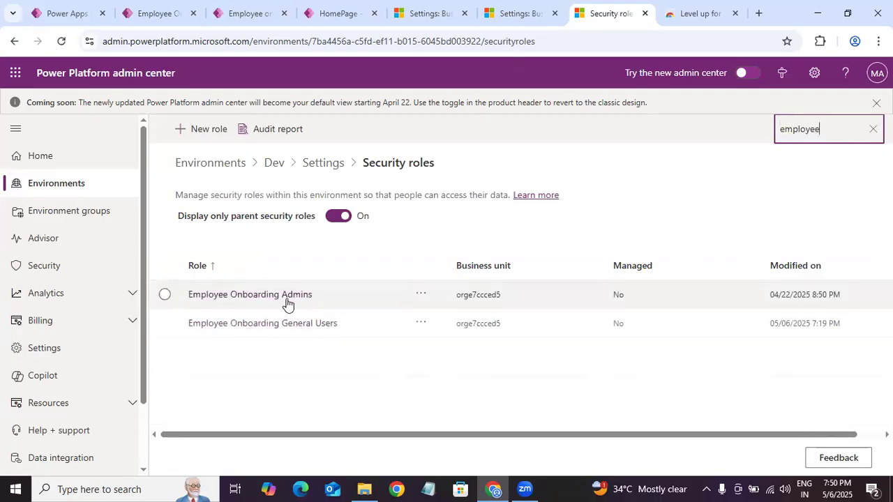
left_click(286, 302)
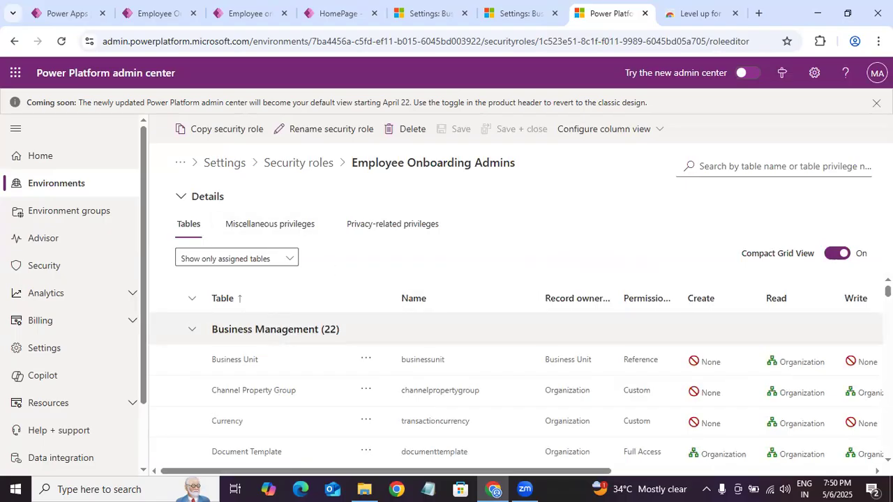
scroll(516, 391, "down", 5)
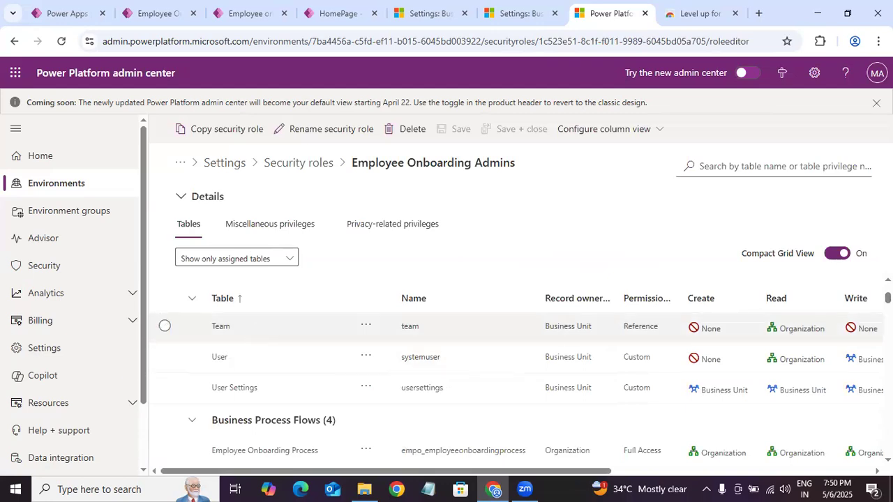
scroll(516, 377, "up", 10)
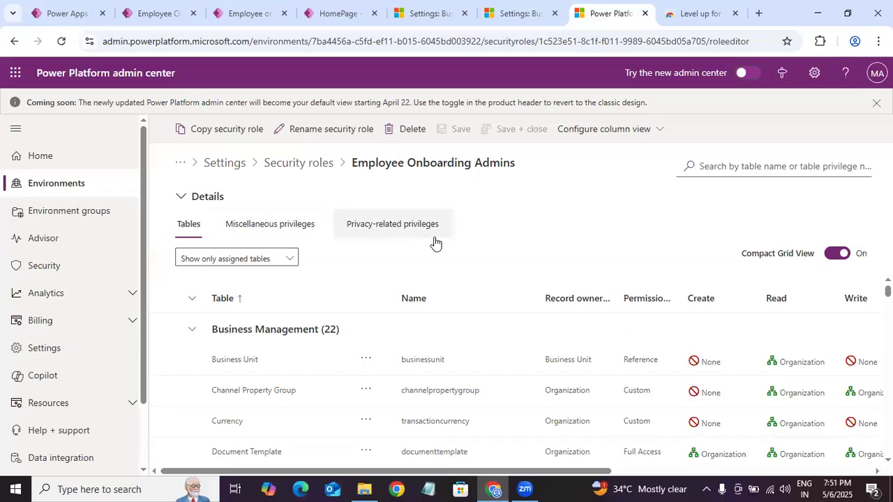
Step: Examine the assigned miscellaneous privileges of the Employee Onboarding Admins role and their privilege levels
left_click(267, 234)
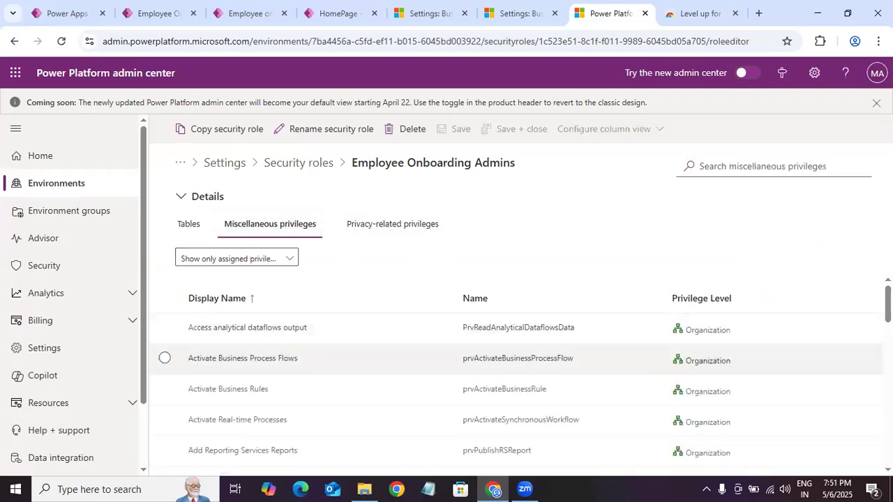
scroll(725, 363, "down", 4)
scroll(726, 363, "up", 4)
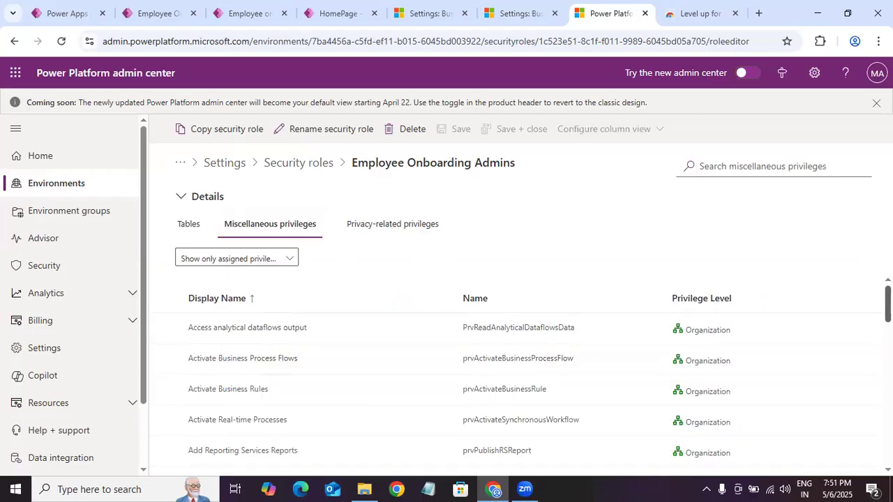
scroll(516, 391, "down", 15)
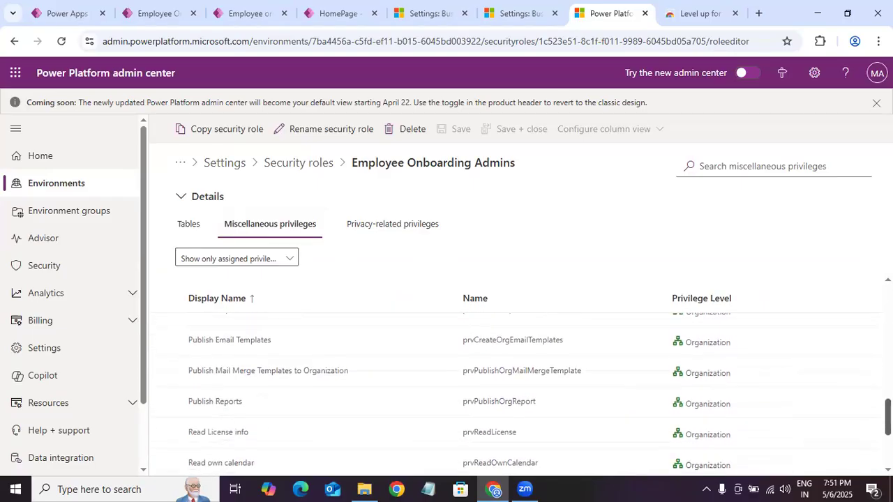
scroll(516, 391, "up", 2)
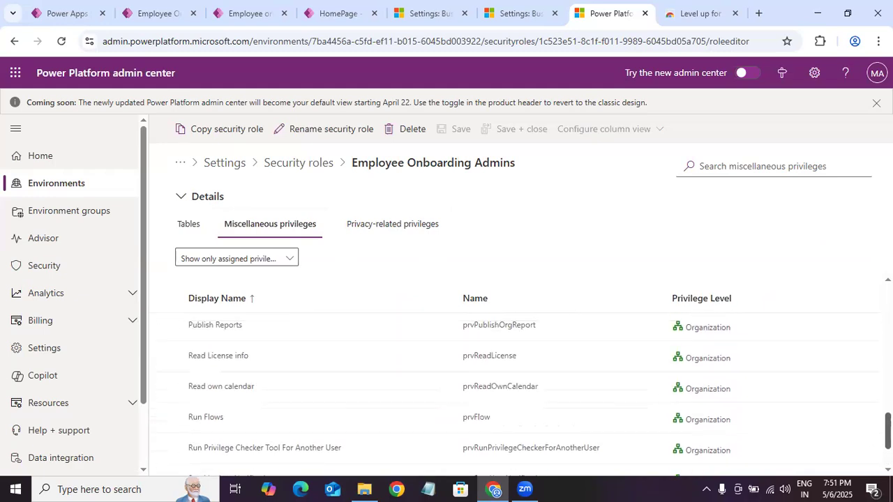
scroll(253, 395, "up", 1)
scroll(253, 395, "down", 2)
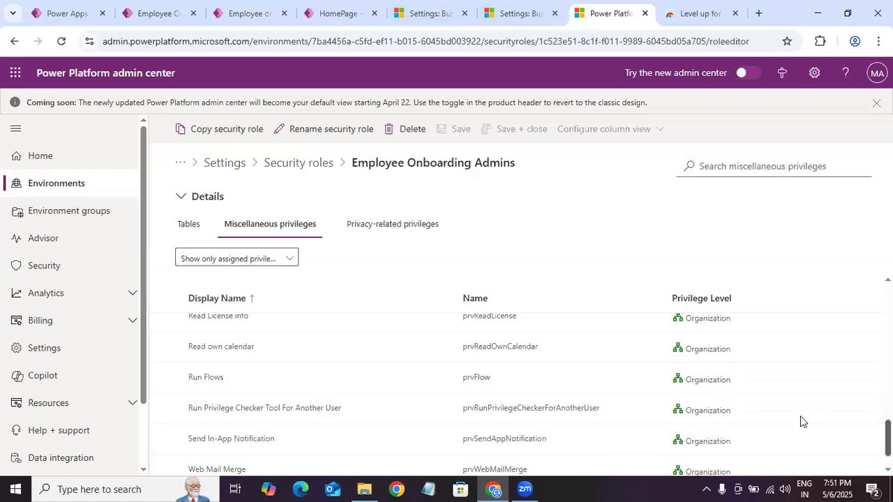
scroll(799, 415, "up", 2)
scroll(302, 407, "up", 1)
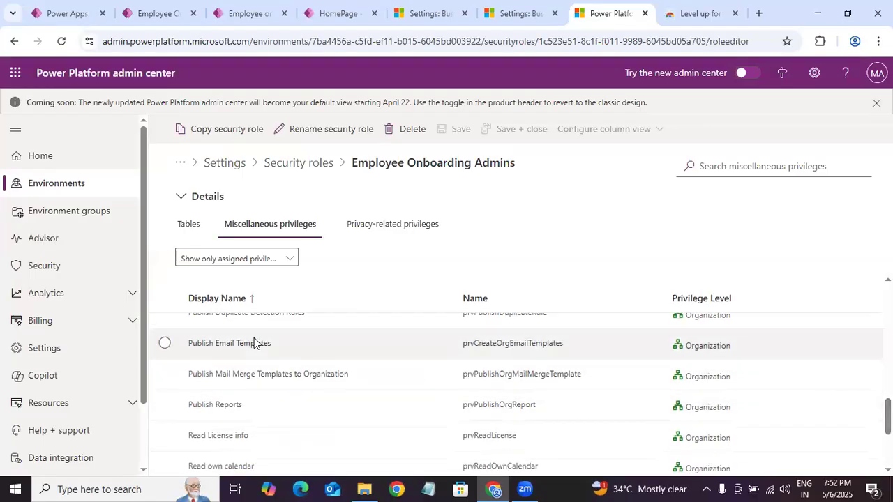
scroll(860, 393, "up", 4)
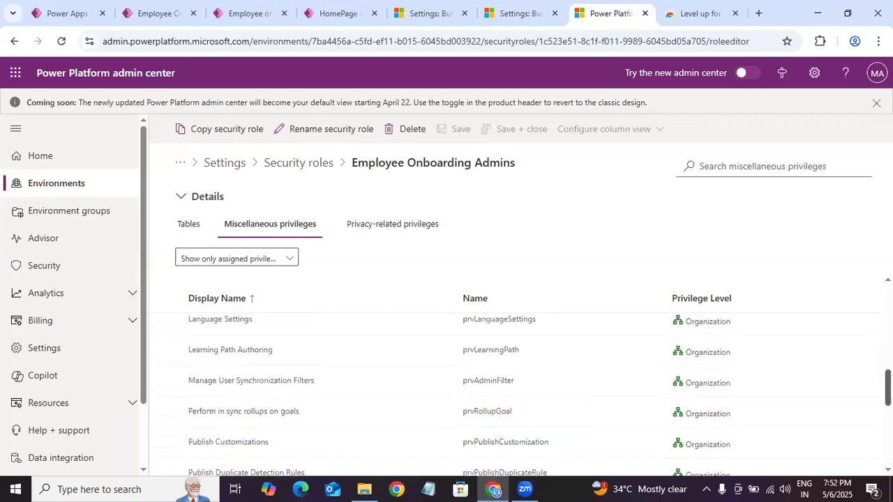
scroll(519, 394, "up", 5)
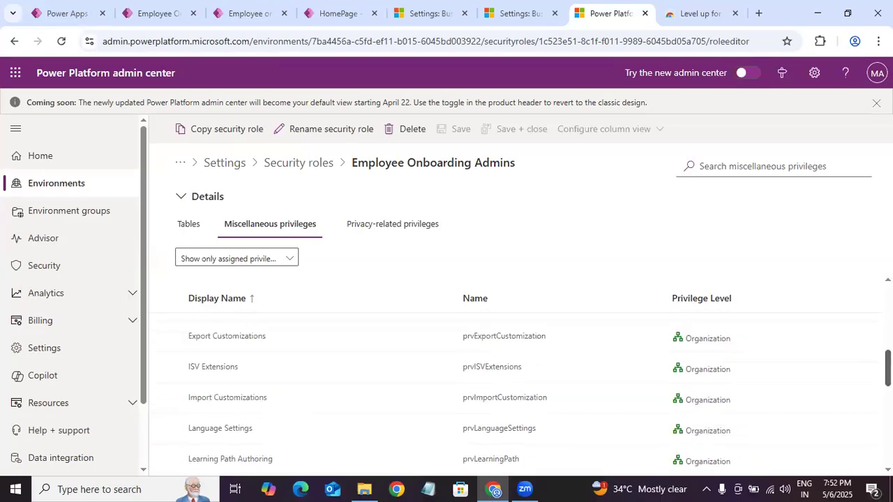
scroll(520, 394, "up", 4)
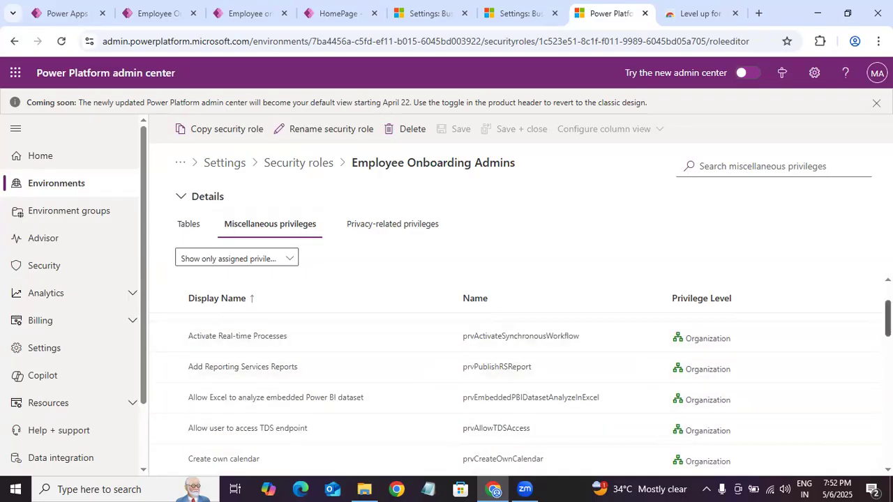
scroll(516, 391, "down", 9)
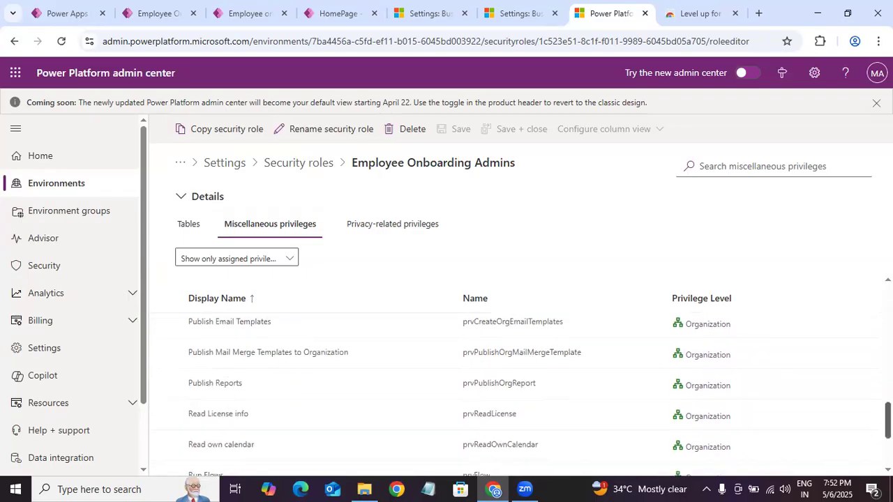
scroll(516, 390, "down", 1)
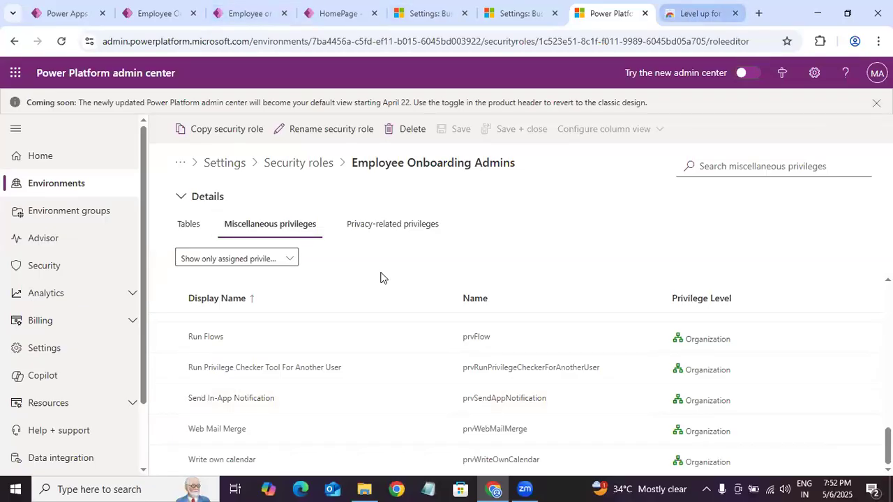
Step: Review the assigned privacy-related privileges of the Employee Onboarding Admins role
left_click(404, 227)
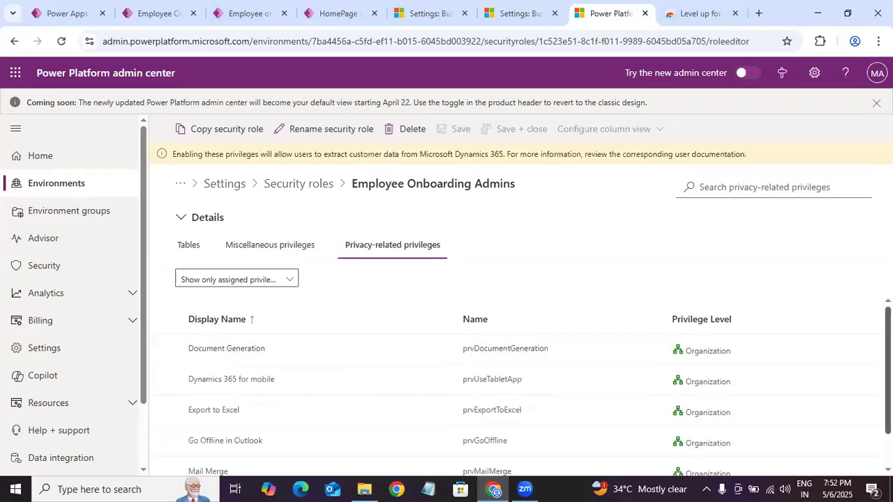
scroll(516, 398, "down", 1)
scroll(597, 368, "up", 1)
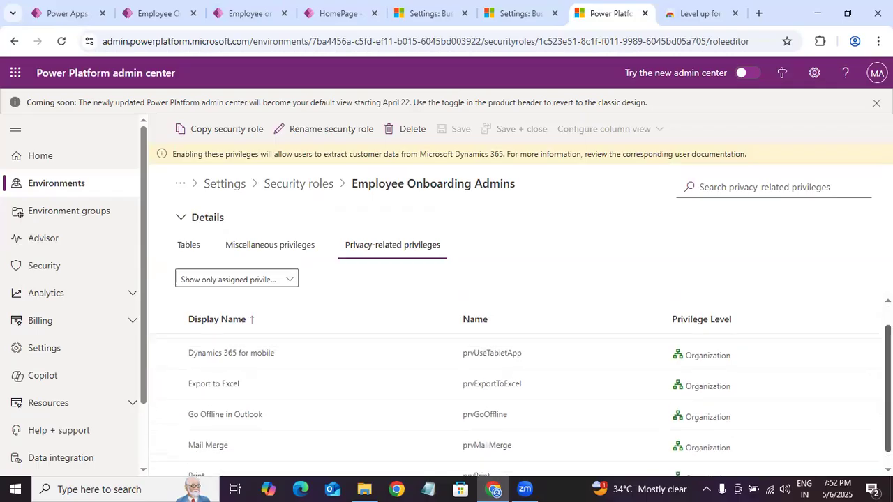
Step: Return to the running app, reload the Employee onboardings page, and check its Run Report options as the impersonated user
left_click(162, 14)
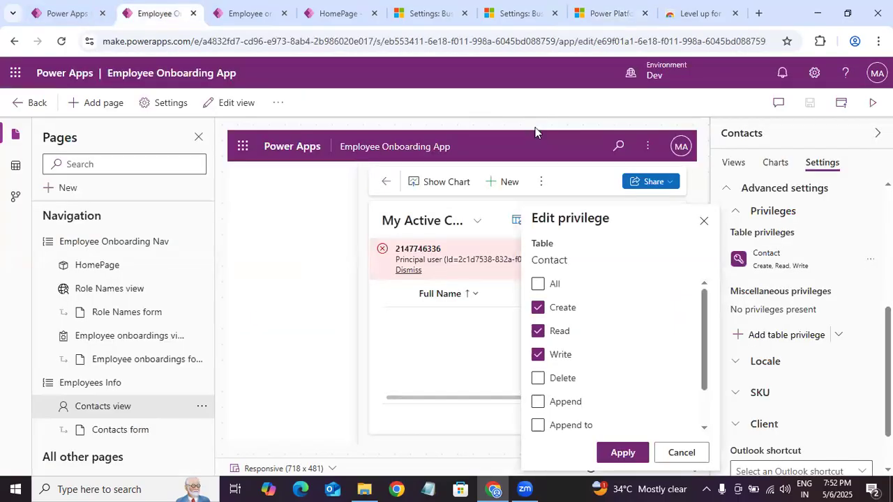
left_click(249, 13)
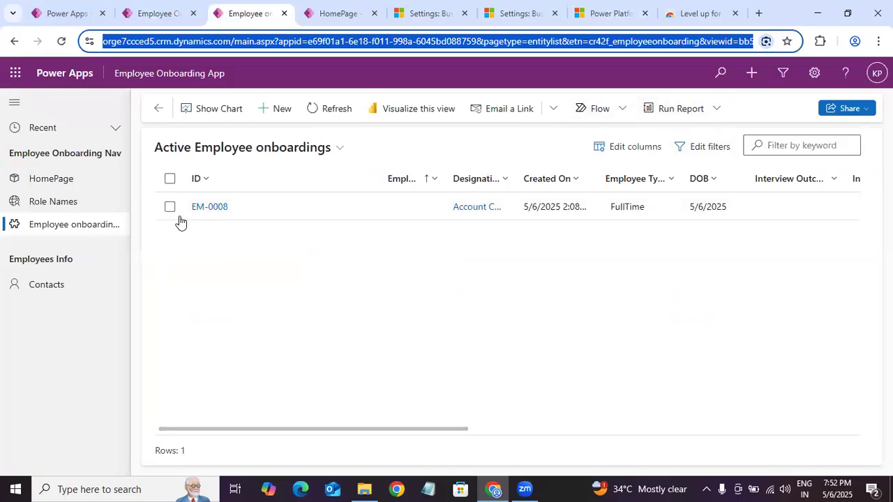
left_click(716, 108)
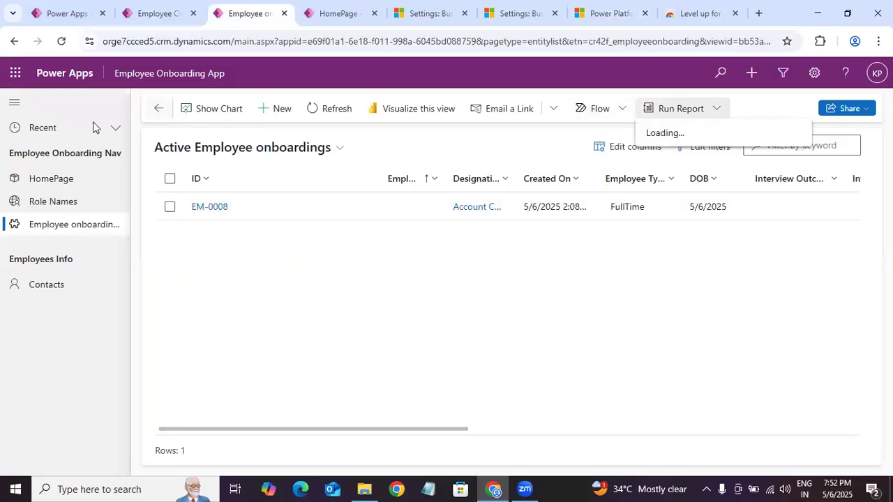
left_click(62, 42)
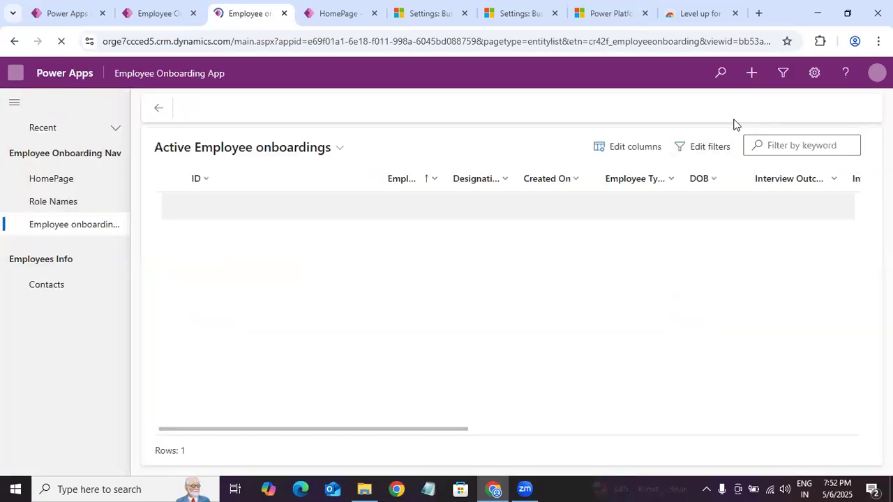
left_click(716, 111)
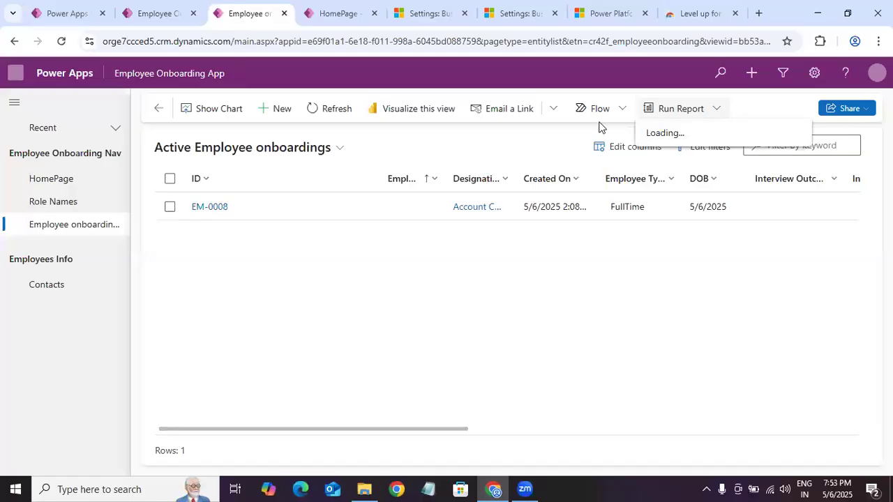
left_click(436, 142)
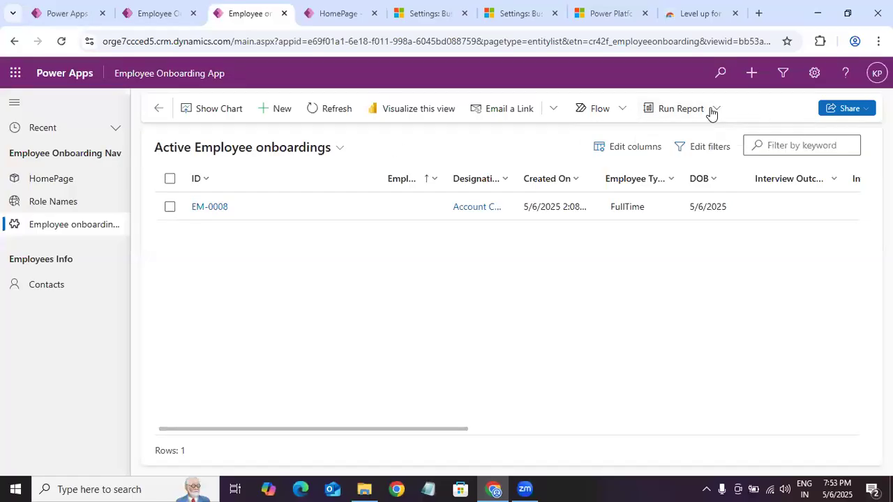
Step: Close both Dynamics 365 Settings browser tabs and duplicate the Power Platform admin center tab
left_click(334, 14)
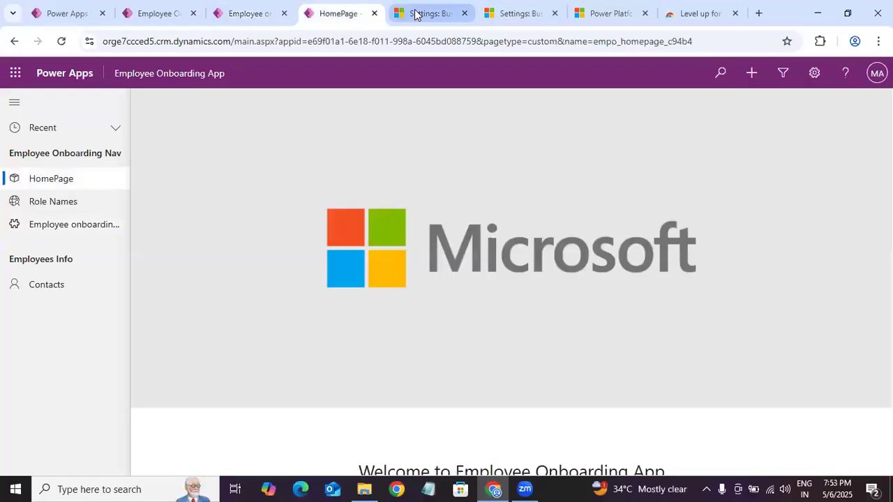
left_click(416, 13)
left_click(464, 13)
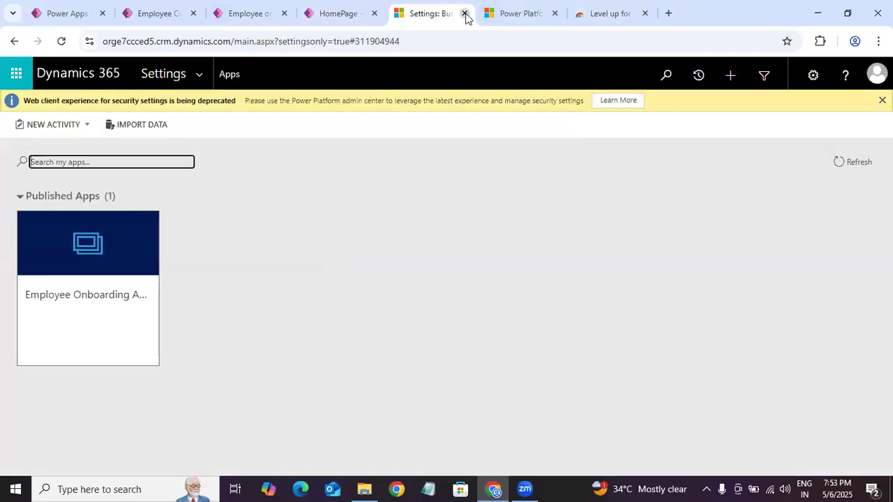
left_click(464, 14)
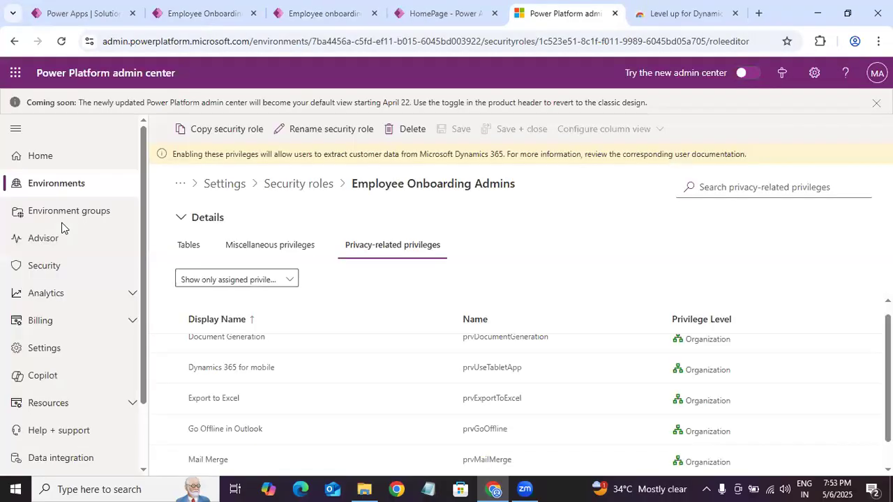
right_click(566, 17)
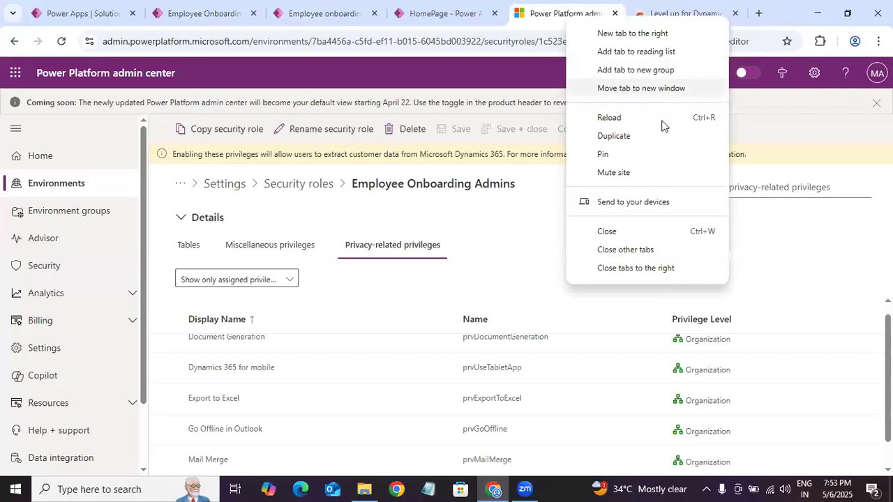
left_click(656, 146)
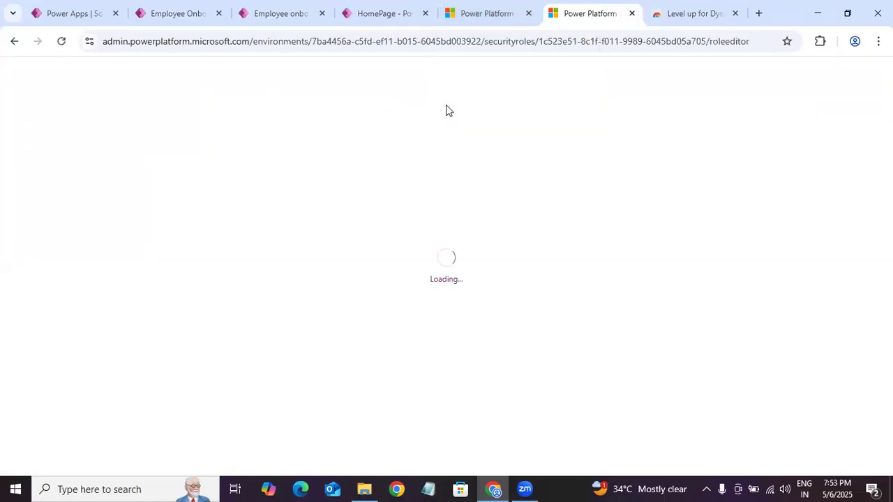
Step: Return to the Employee Onboarding Admins role and look through its assigned miscellaneous privileges again
left_click(488, 16)
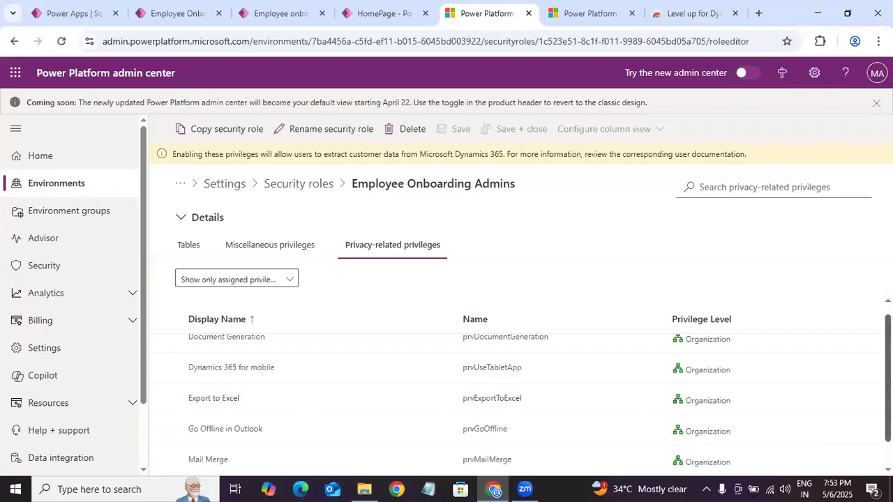
scroll(516, 401, "up", 1)
scroll(516, 401, "down", 1)
scroll(516, 401, "up", 1)
scroll(516, 401, "down", 1)
left_click(278, 251)
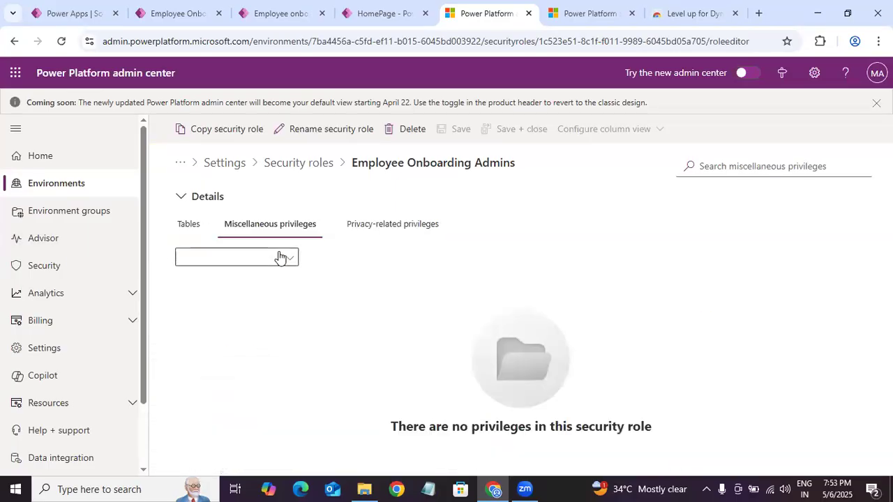
scroll(516, 394, "down", 10)
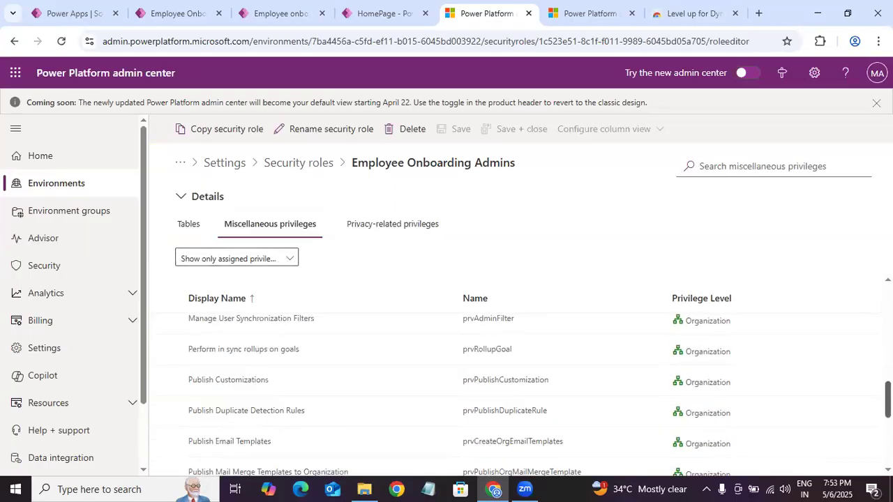
scroll(516, 394, "down", 1)
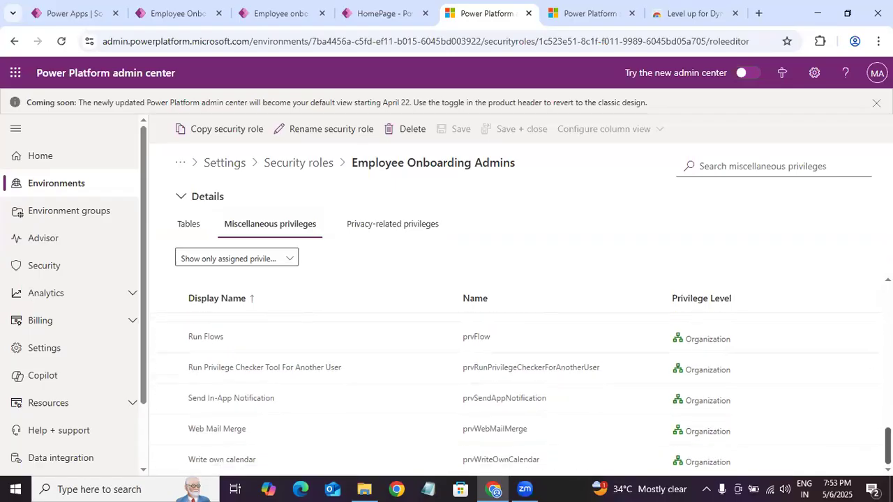
scroll(516, 394, "up", 10)
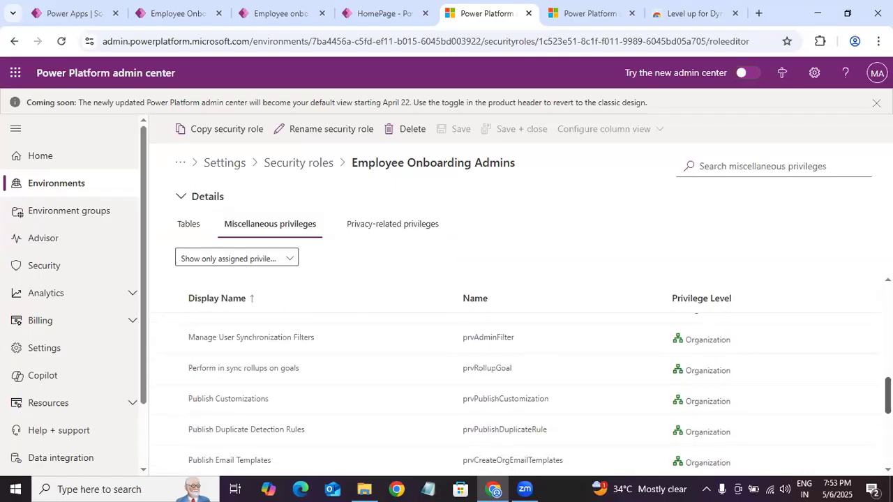
scroll(516, 394, "up", 2)
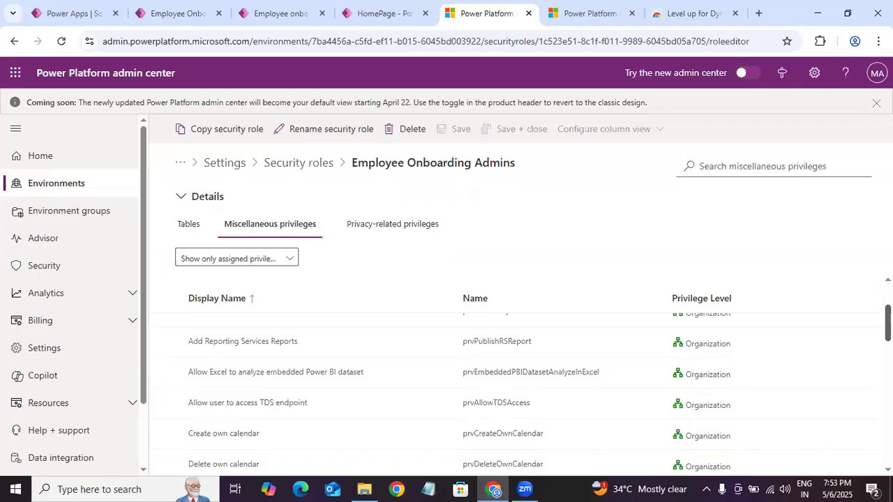
scroll(516, 394, "up", 4)
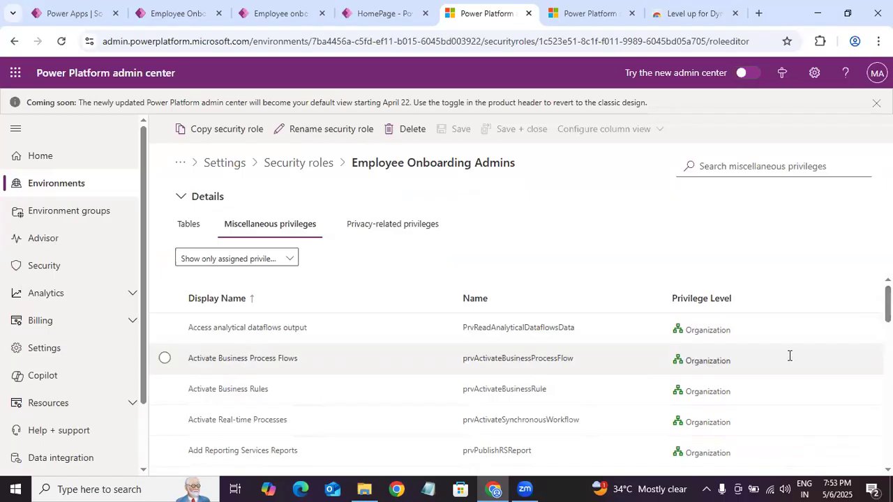
Step: Check which privilege levels are available for Activate Business Process Flows, and deselect that privilege without changing its level
left_click(710, 368)
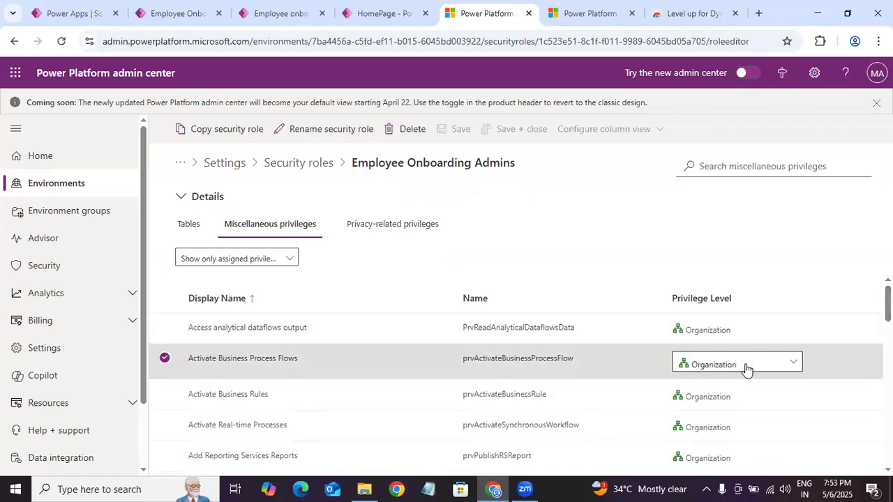
left_click(746, 368)
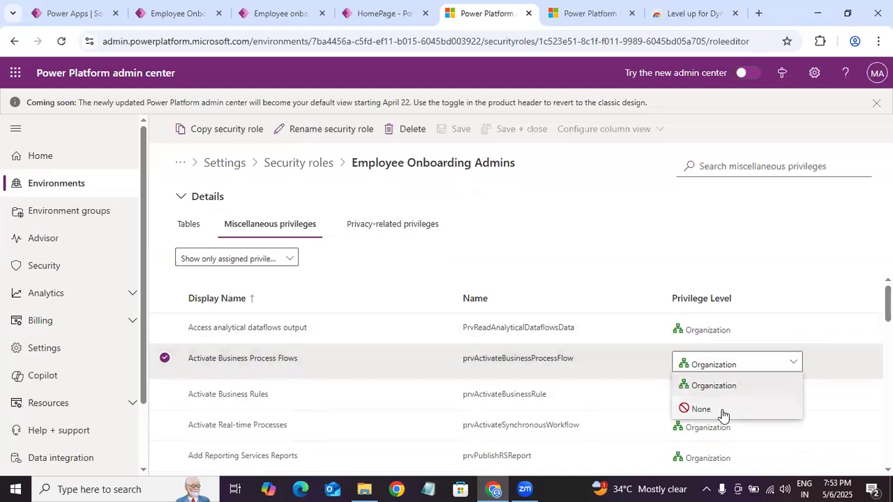
left_click(831, 221)
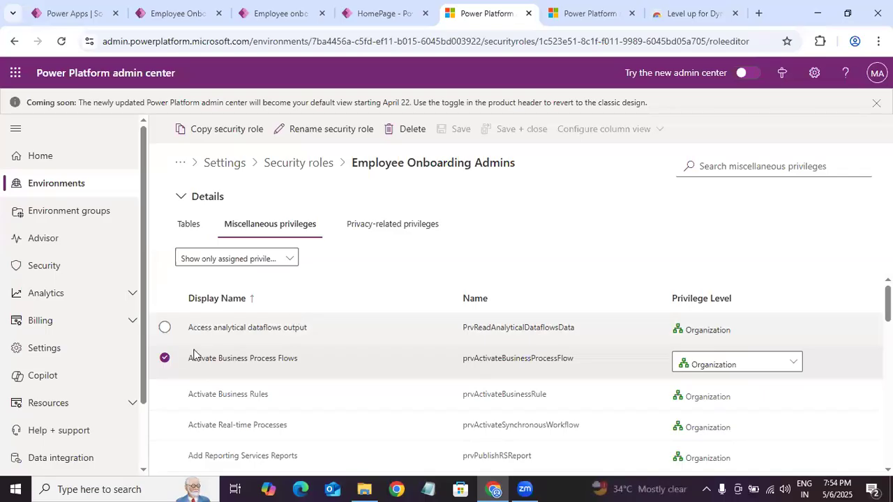
left_click(165, 357)
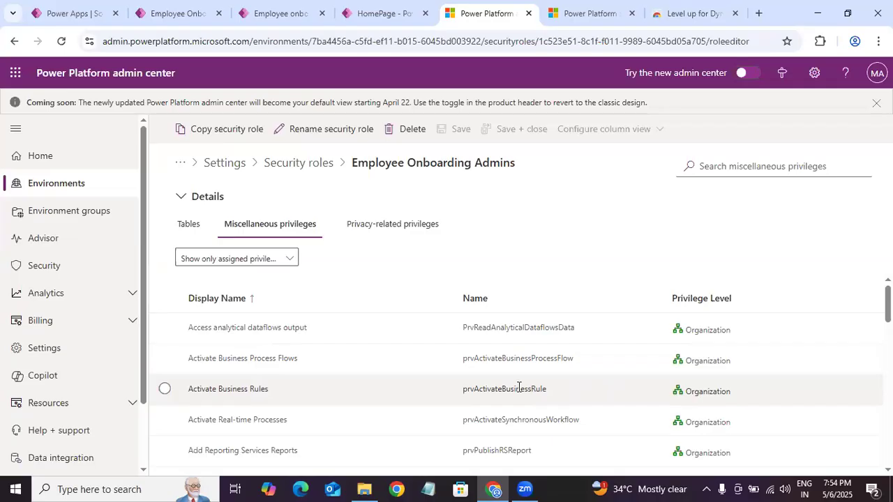
Step: Switch to the running Employee Onboarding App and open the listed employee onboarding record at its Interview Information section
left_click(95, 16)
left_click(167, 17)
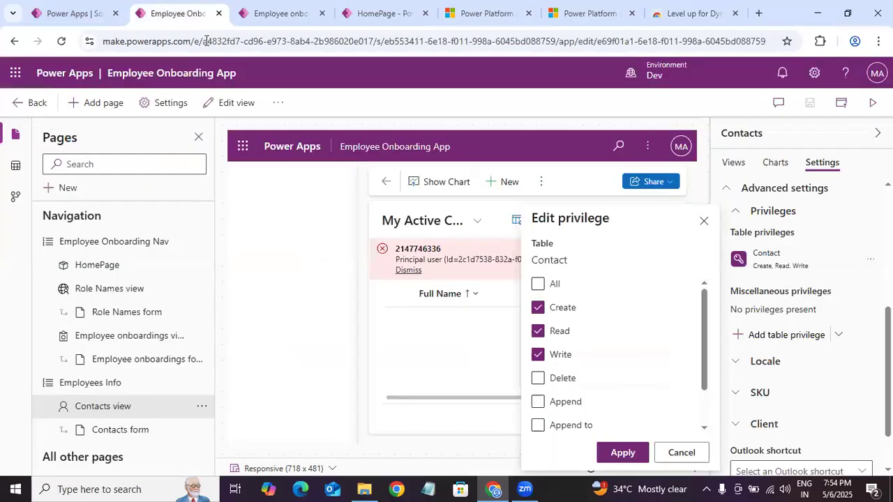
left_click(283, 15)
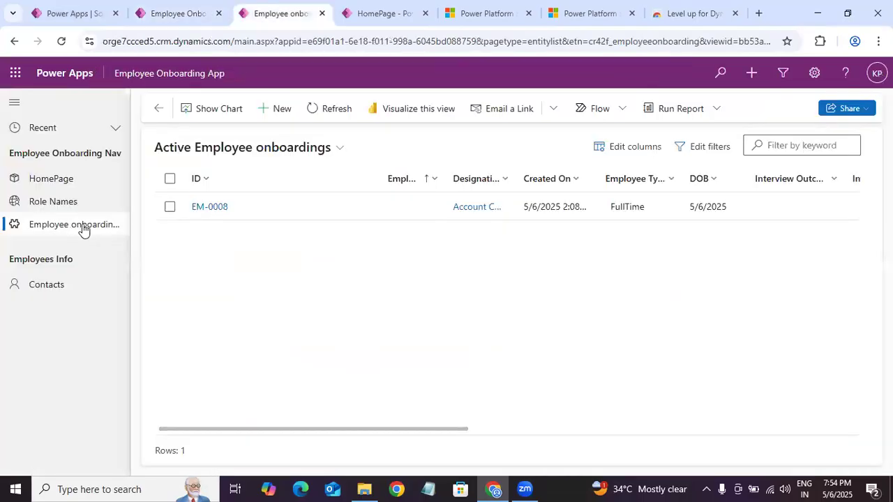
left_click(198, 211)
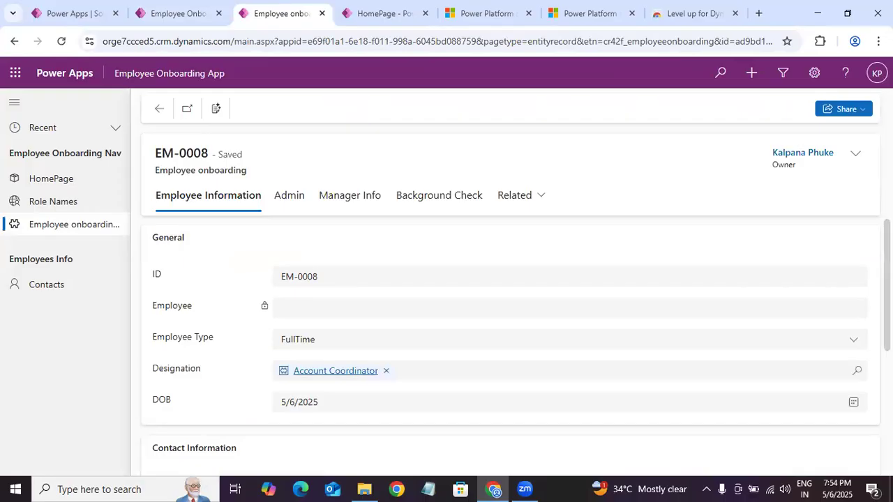
scroll(809, 348, "down", 5)
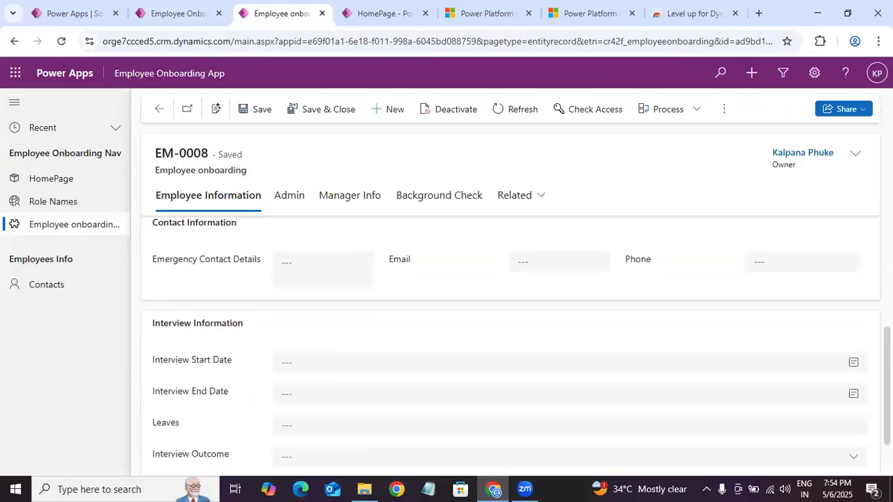
scroll(422, 454, "down", 2)
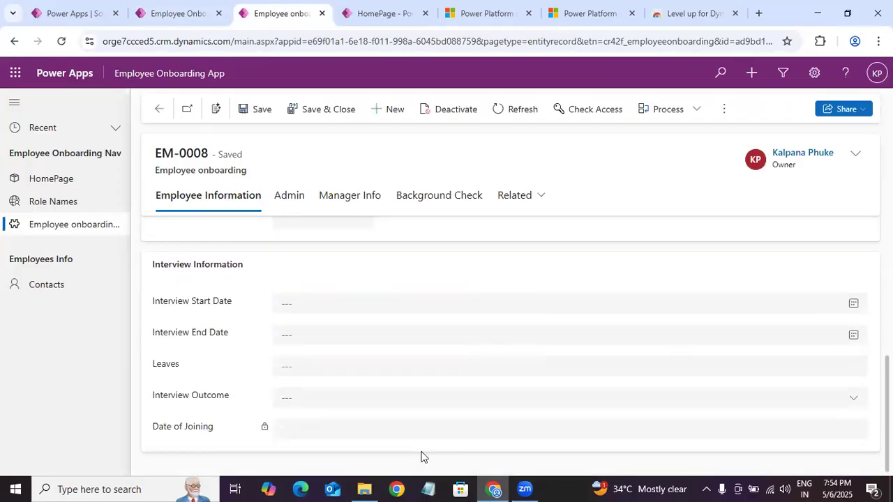
Step: Check the Leaves field and the available Interview Outcome choices without entering a value
left_click(339, 367)
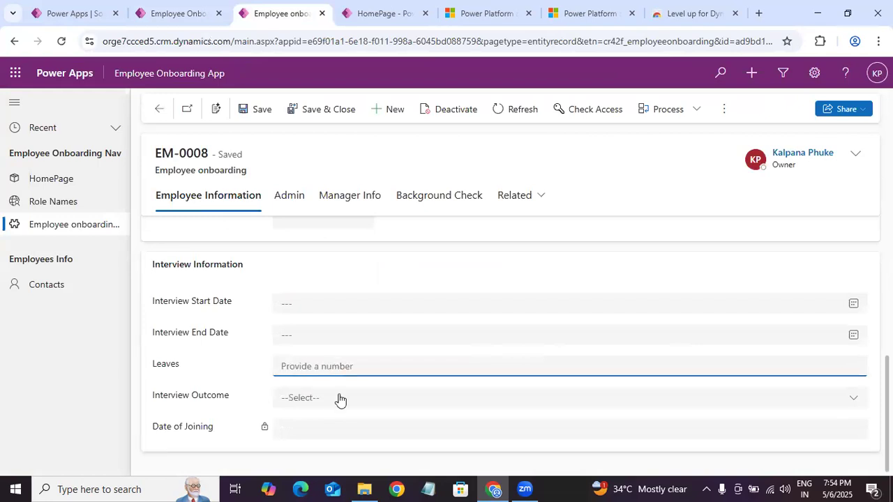
left_click(339, 398)
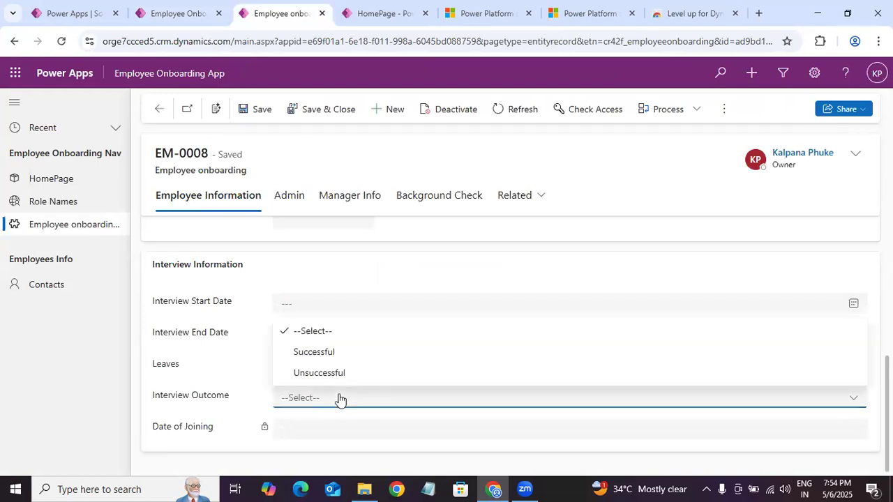
left_click(244, 362)
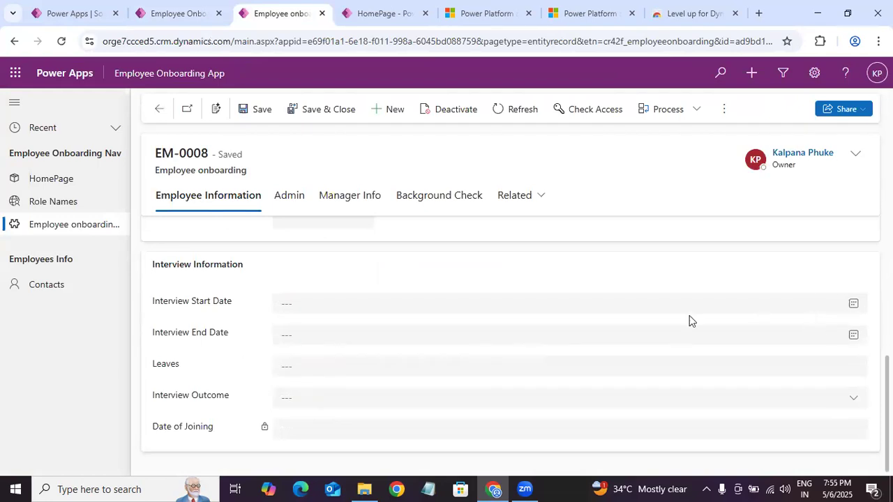
Step: Set the Interview Start Date to 5/6/2025 and the Interview End Date to 5/7/2025
left_click(852, 303)
left_click(854, 336)
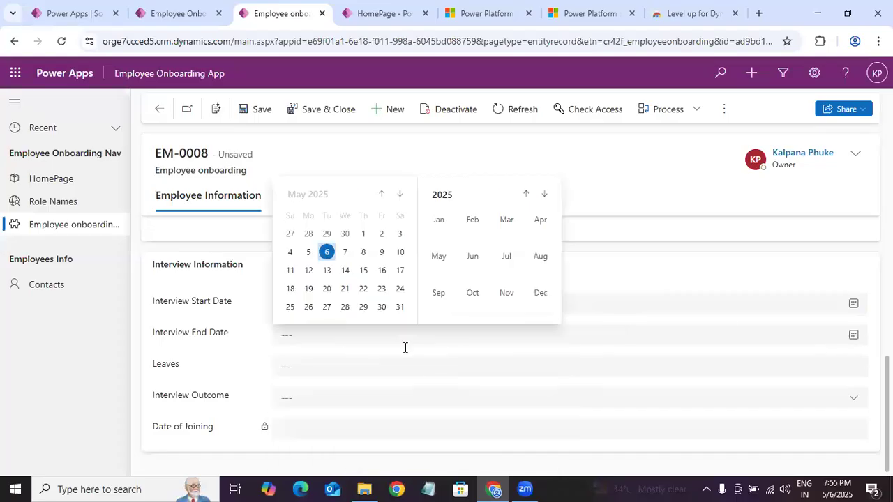
left_click(344, 254)
left_click(224, 380)
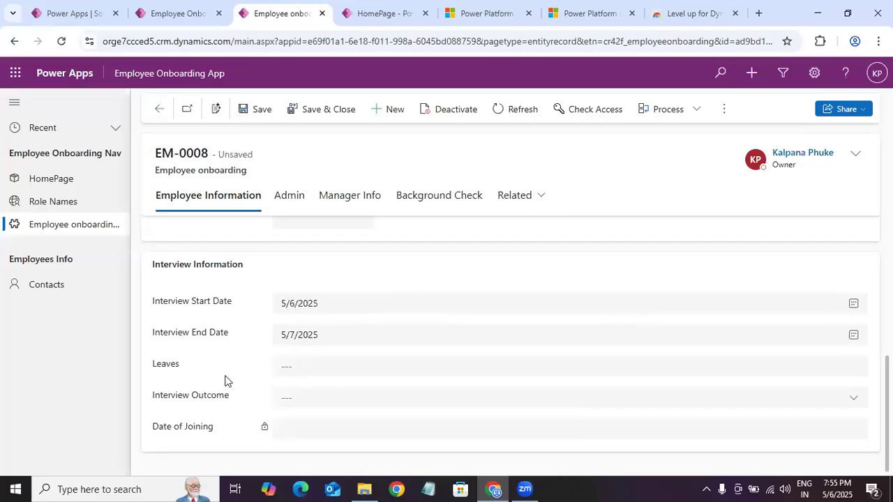
left_click(367, 368)
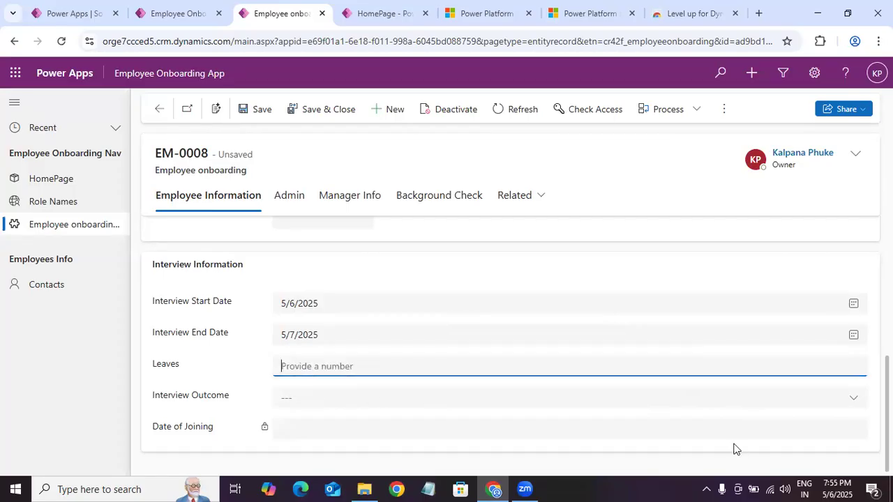
left_click(745, 431)
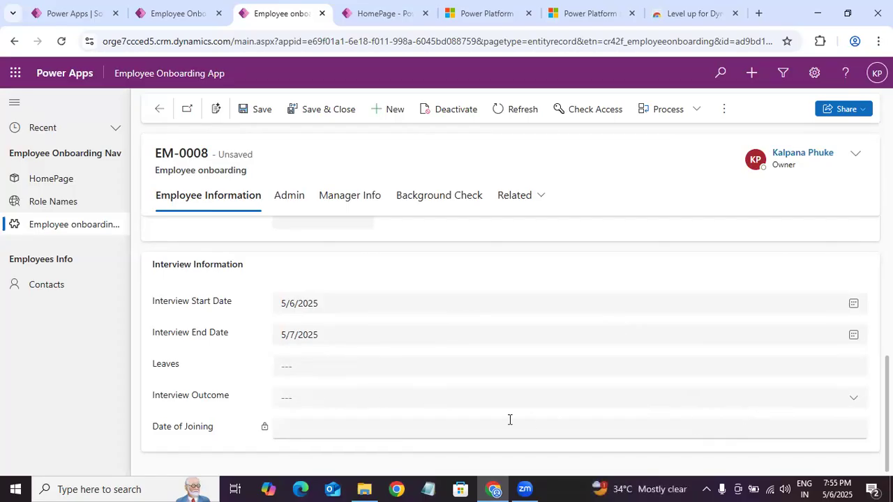
Step: Try Successful as the Interview Outcome, change it to Unsuccessful, and check how the form's fields respond
left_click(320, 397)
left_click(314, 352)
left_click(327, 396)
left_click(319, 373)
left_click(380, 375)
left_click(378, 374)
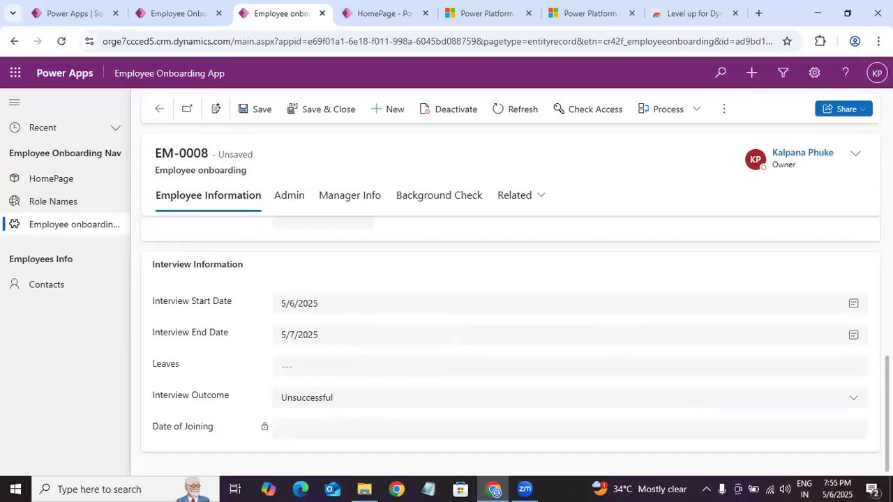
scroll(455, 340, "up", 4)
scroll(454, 340, "down", 4)
scroll(186, 422, "up", 2)
scroll(187, 422, "down", 3)
left_click(286, 433)
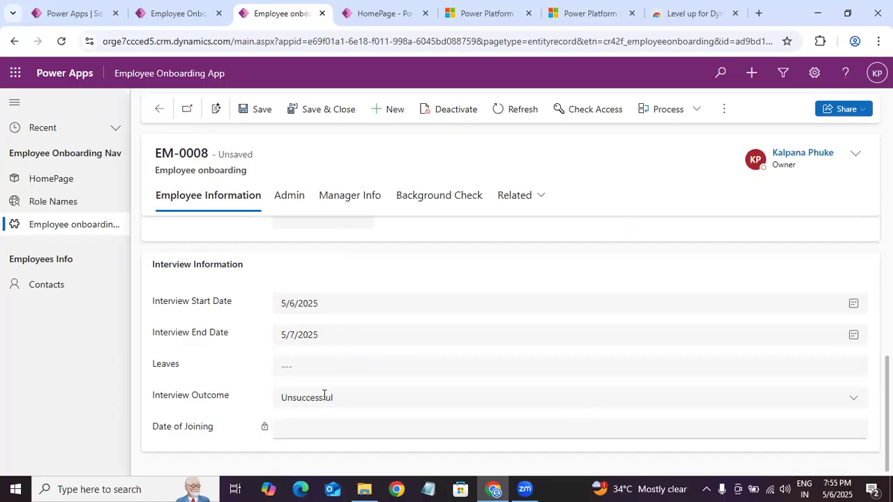
Step: Set the Interview End Date to 5/31/2025, save the record, and recheck the Leaves field
left_click(393, 314)
left_click(328, 389)
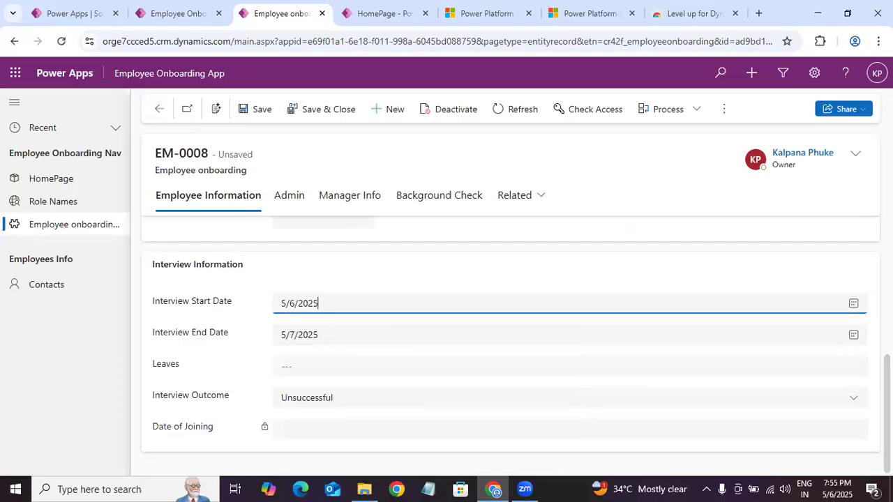
left_click(855, 335)
left_click(397, 311)
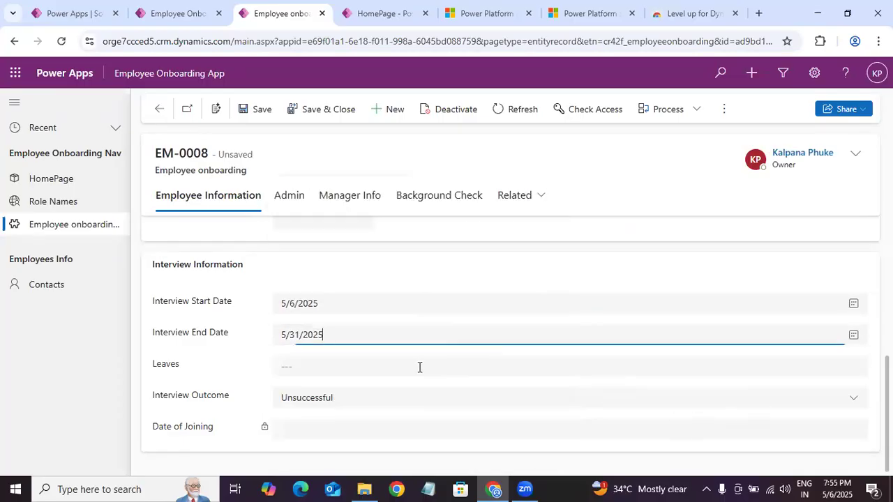
left_click(261, 360)
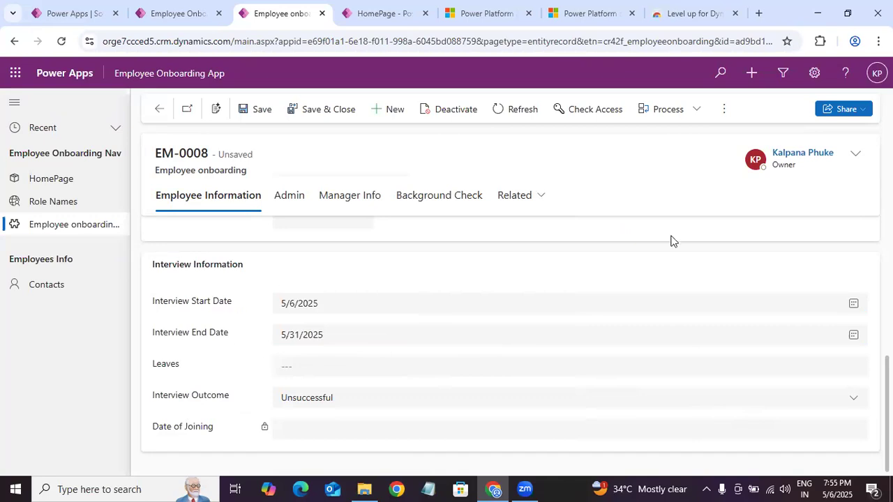
key("ctrl+s")
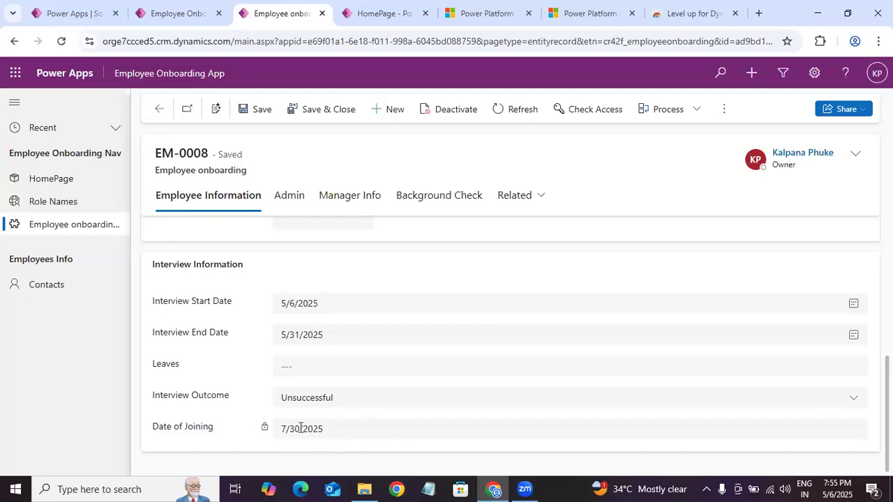
left_click(343, 364)
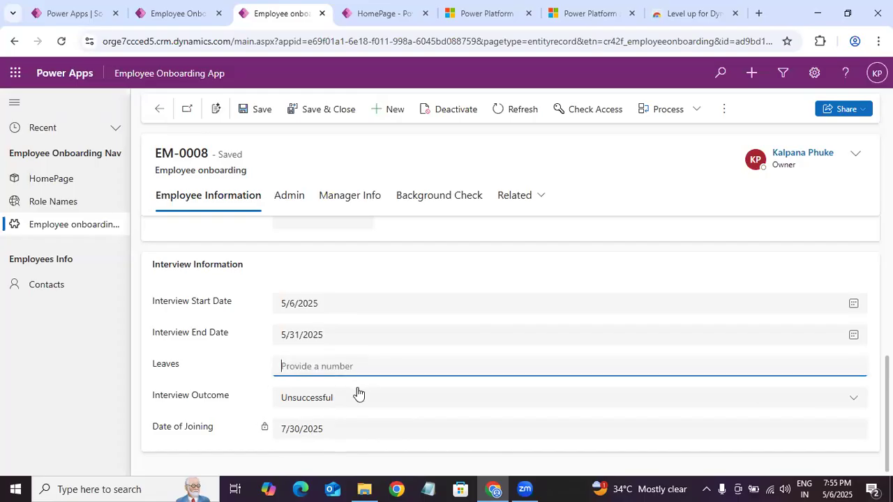
left_click(713, 372)
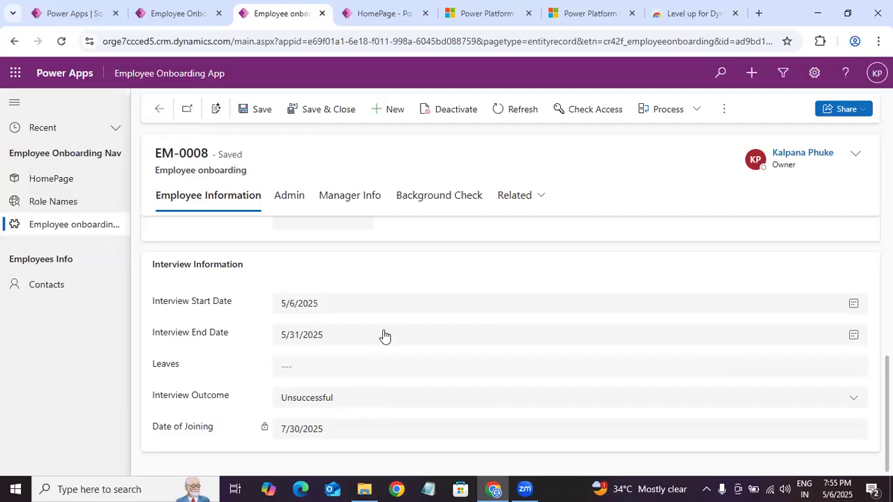
Step: Switch to the Employee Onboarding Solution and open the business rules of the Employee onboarding table
left_click(174, 13)
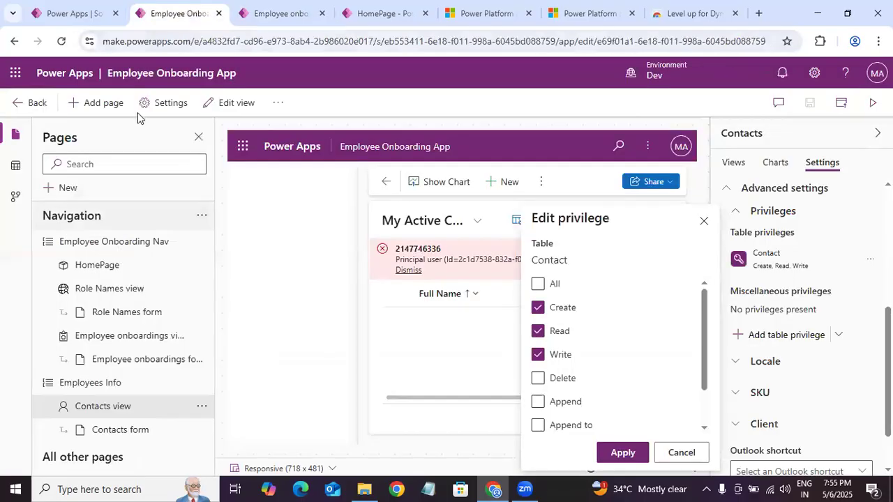
left_click(96, 14)
key("Return")
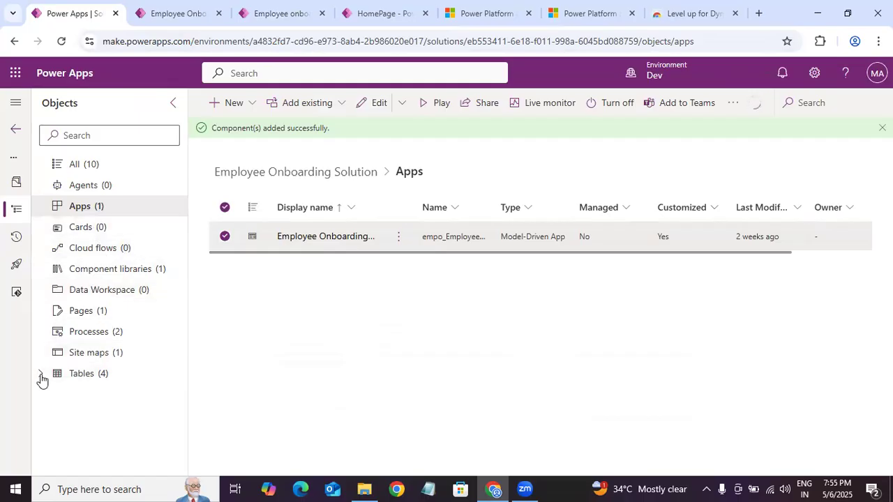
left_click(180, 377)
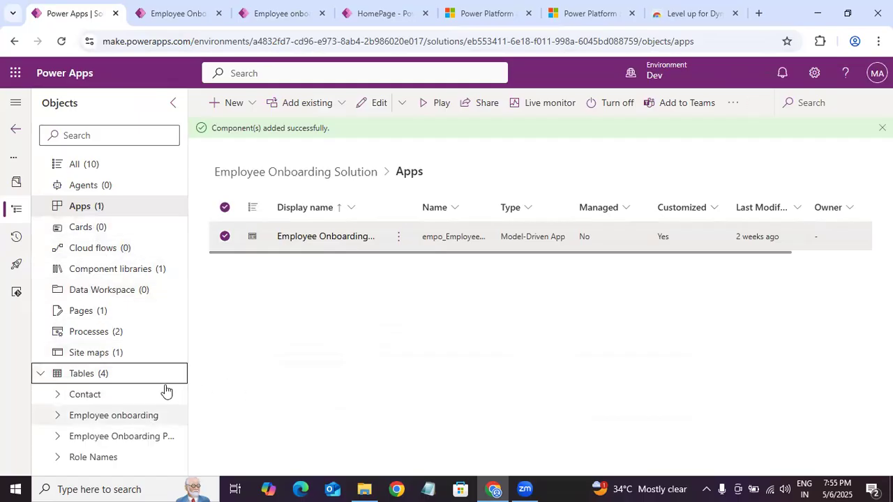
left_click(132, 416)
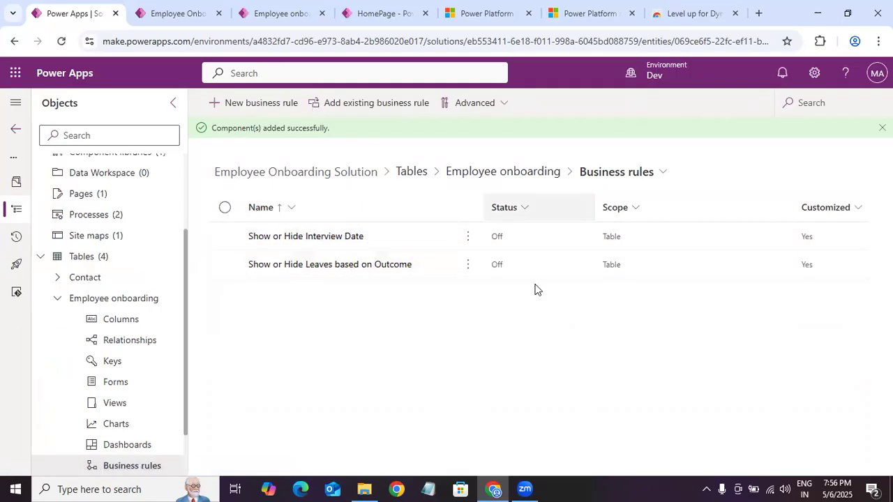
Step: Check the actions available for the Show or Hide Interview Date business rule
left_click(468, 241)
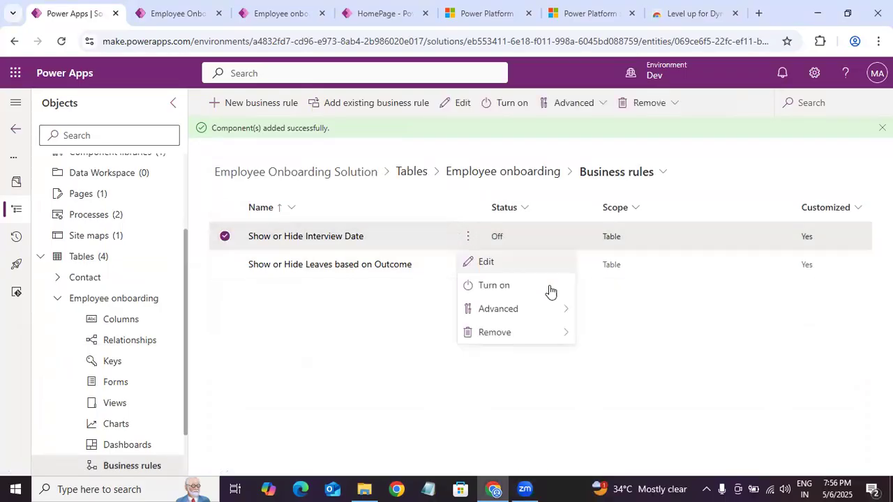
mouse_move(466, 305)
left_click(334, 308)
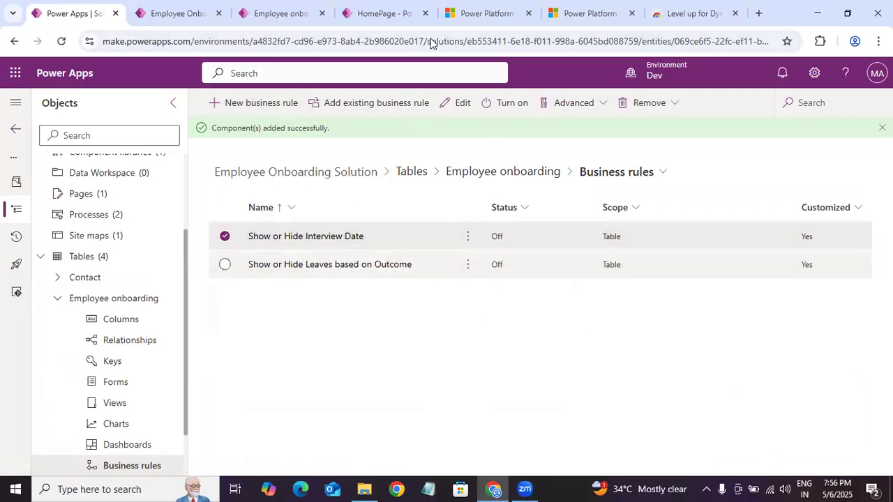
Step: Switch to the Power Platform admin center and review the miscellaneous privileges assigned to the Employee Onboarding Admins role
left_click(504, 17)
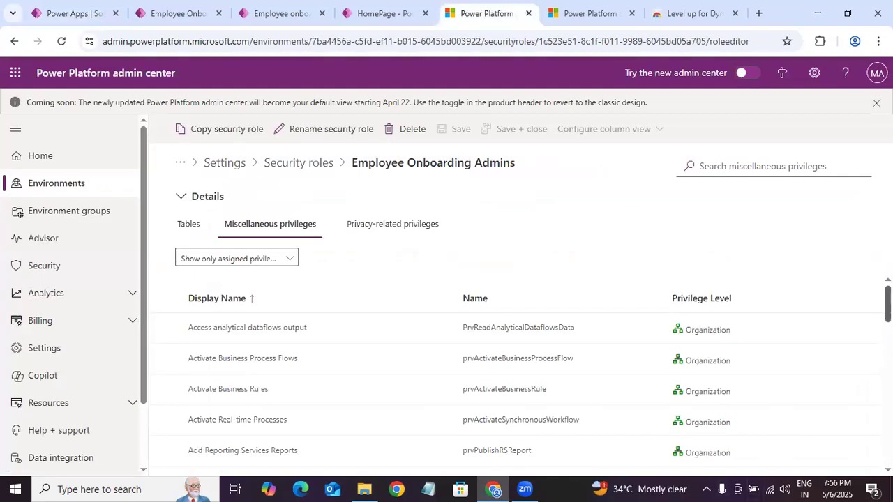
scroll(517, 390, "down", 5)
scroll(517, 391, "down", 5)
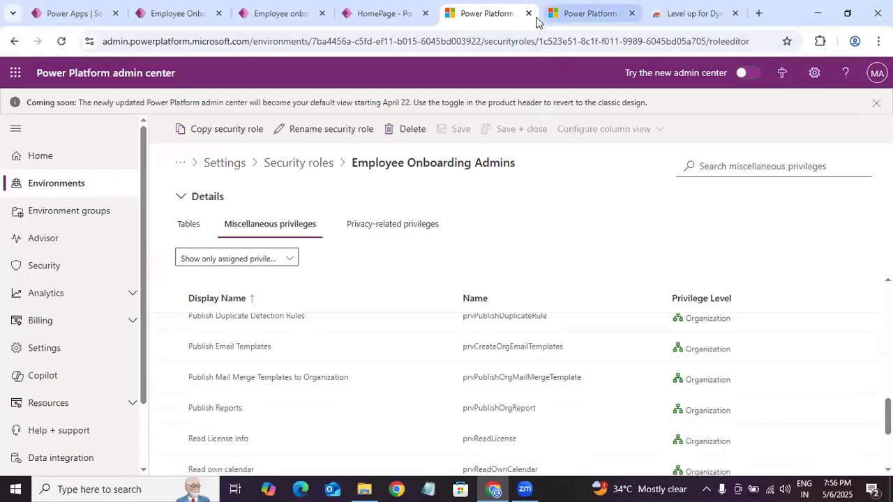
Step: Search the security roles for "general" and open the miscellaneous privileges of the Employee Onboarding General Users role
left_click(580, 14)
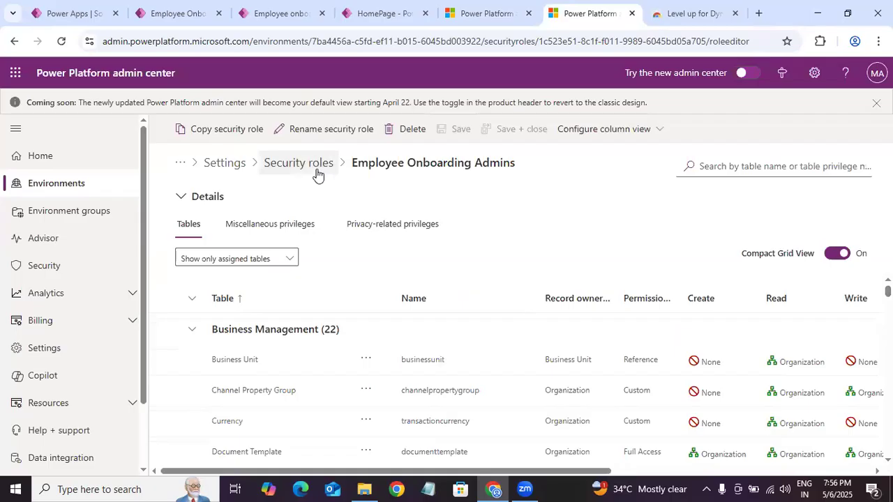
left_click(316, 167)
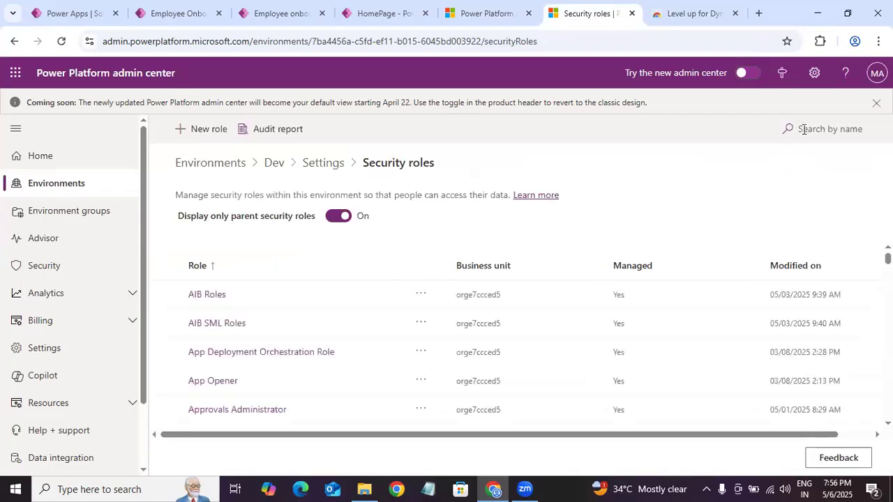
left_click(817, 134)
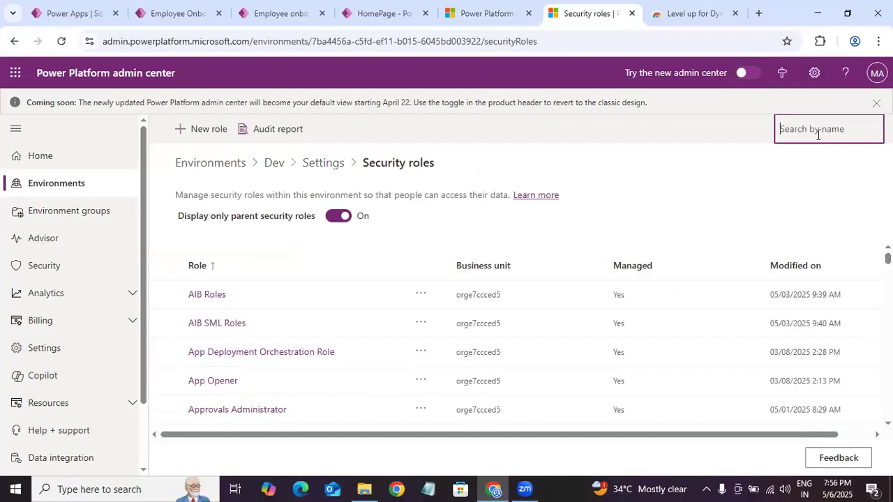
type("ge")
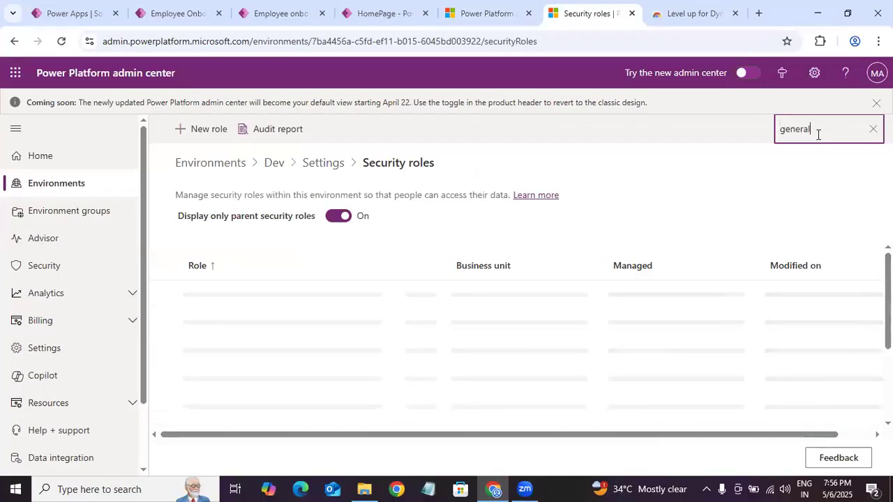
type("neral")
left_click(305, 302)
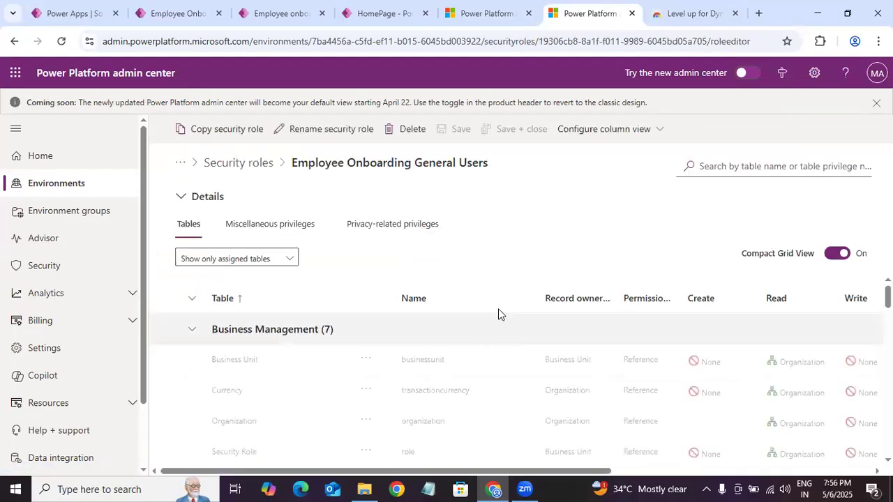
left_click(270, 224)
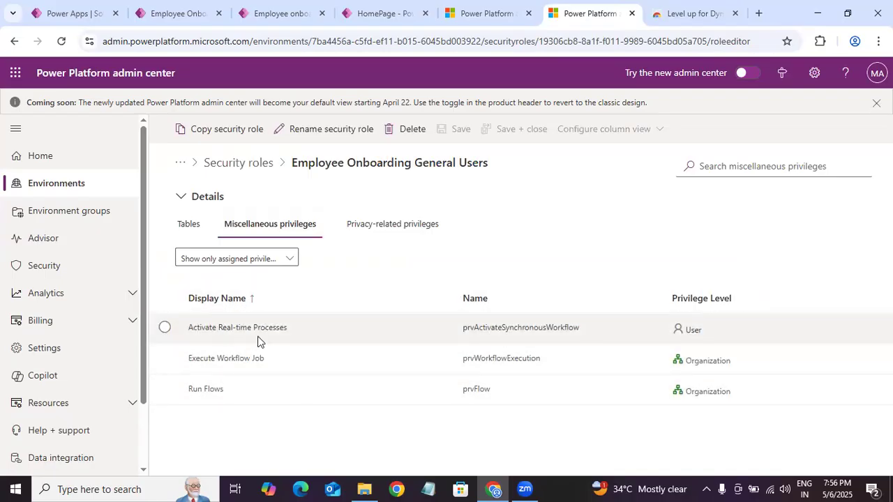
Step: Check the privilege levels offered for Activate Real-time Processes, leaving the User level, and deselect the row
left_click(691, 331)
left_click(732, 333)
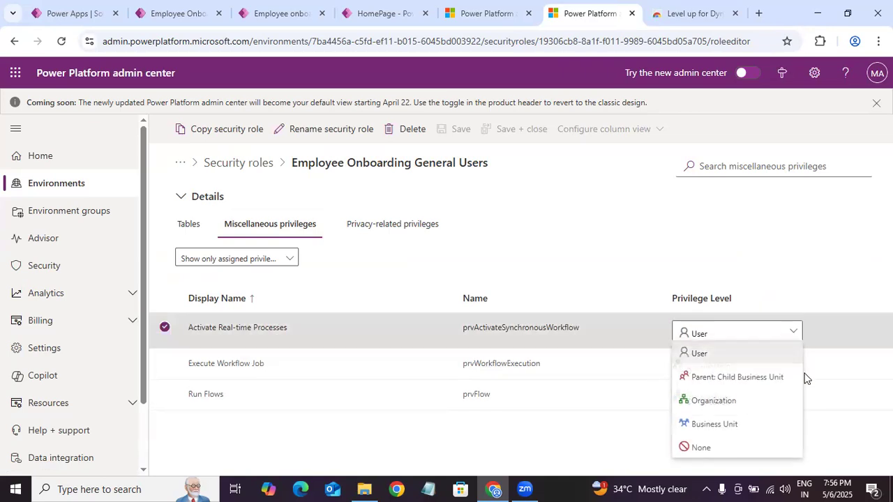
left_click(685, 204)
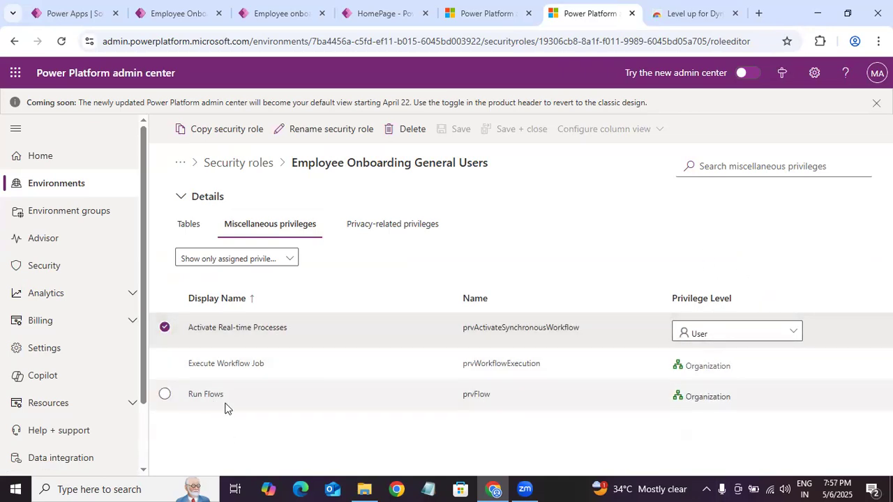
left_click(165, 328)
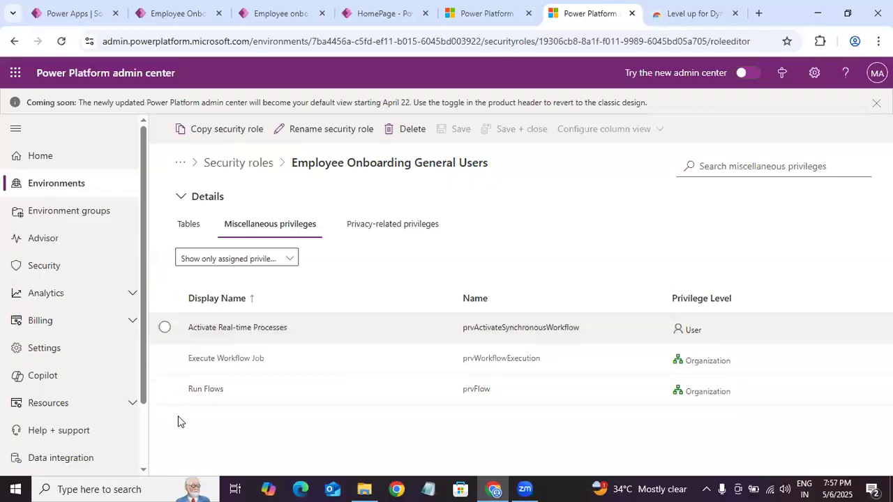
Step: Check the onboarding record's additional commands in the Employee Onboarding App, then return to the General Users role
left_click(290, 260)
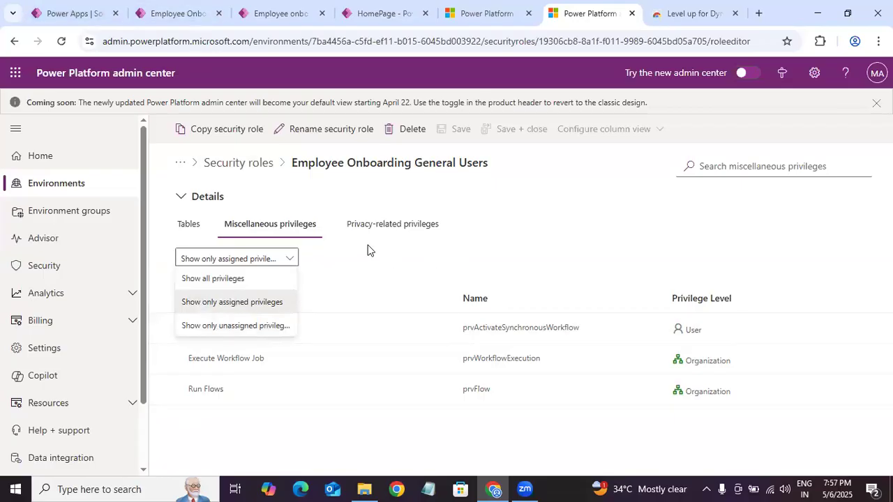
left_click(194, 19)
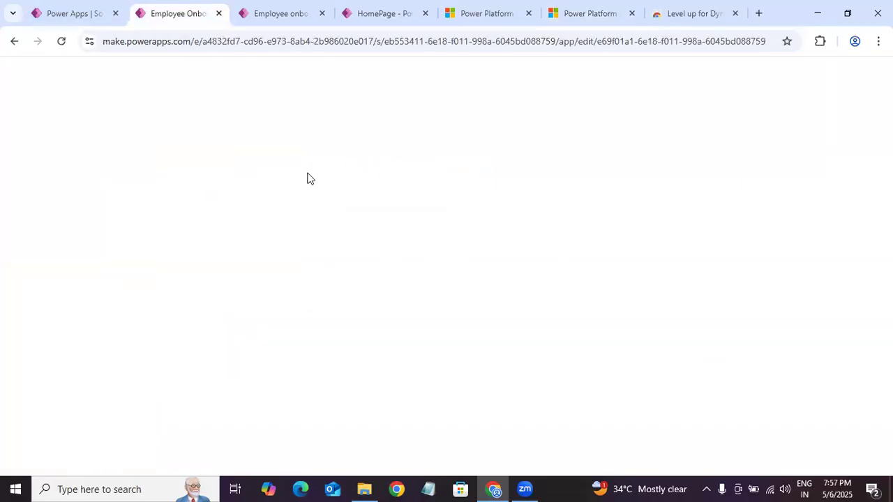
left_click(279, 14)
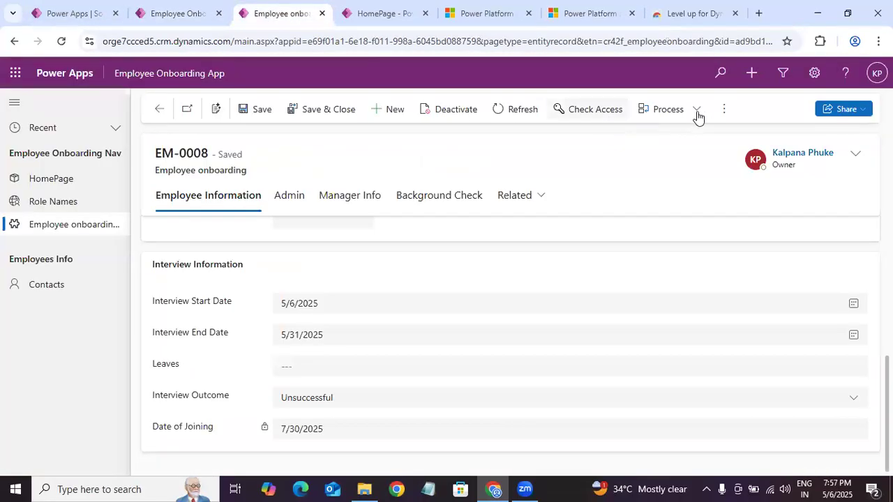
left_click(723, 109)
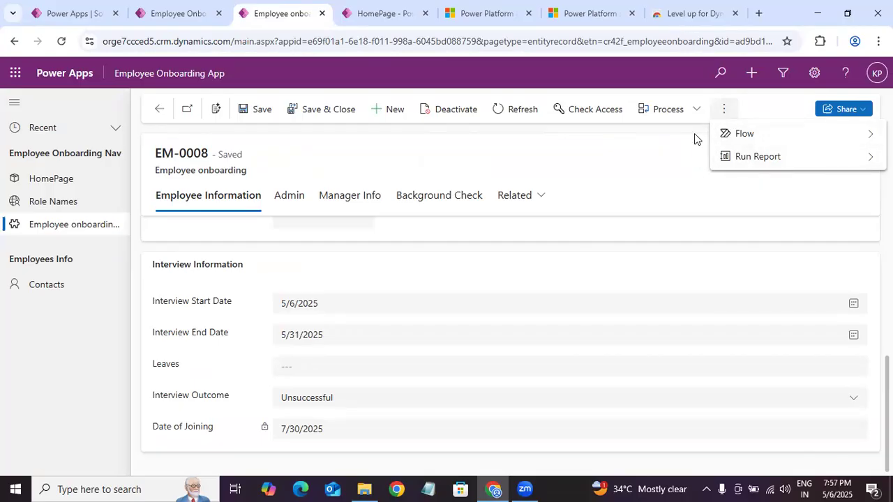
left_click(693, 12)
left_click(596, 14)
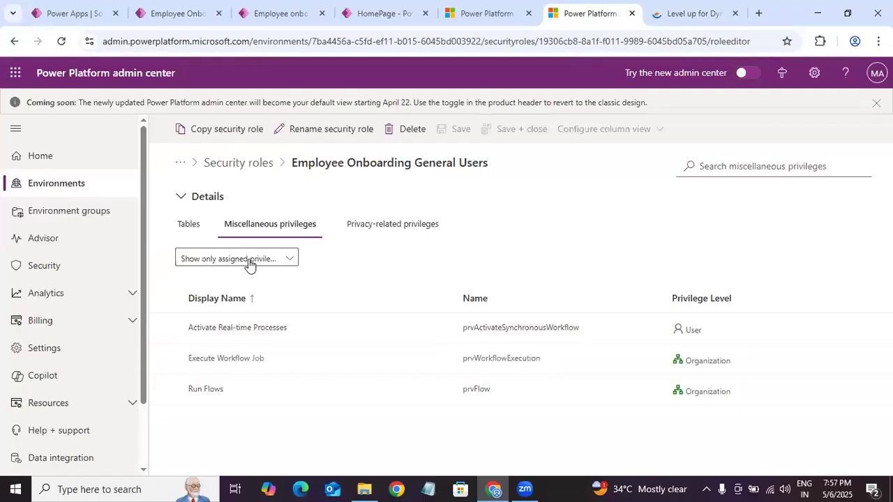
Step: Show only unassigned miscellaneous privileges for the General Users role and find the bulk delete and bulk edit entries
left_click(247, 264)
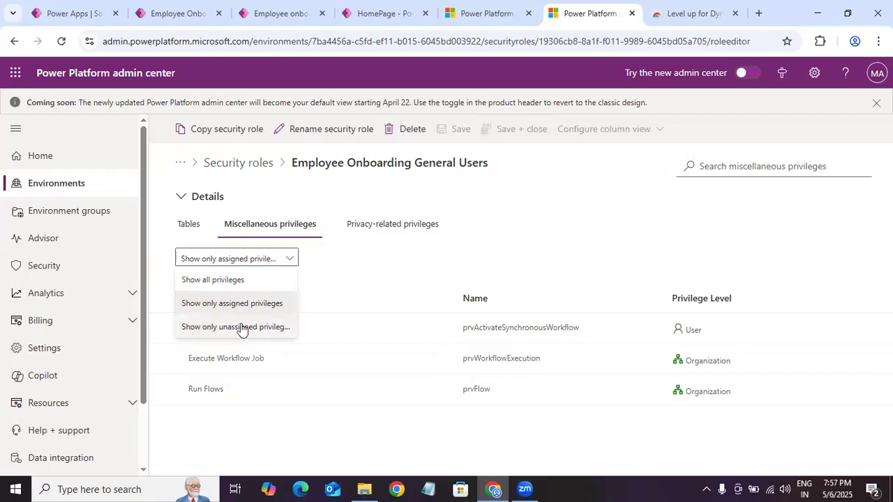
left_click(286, 327)
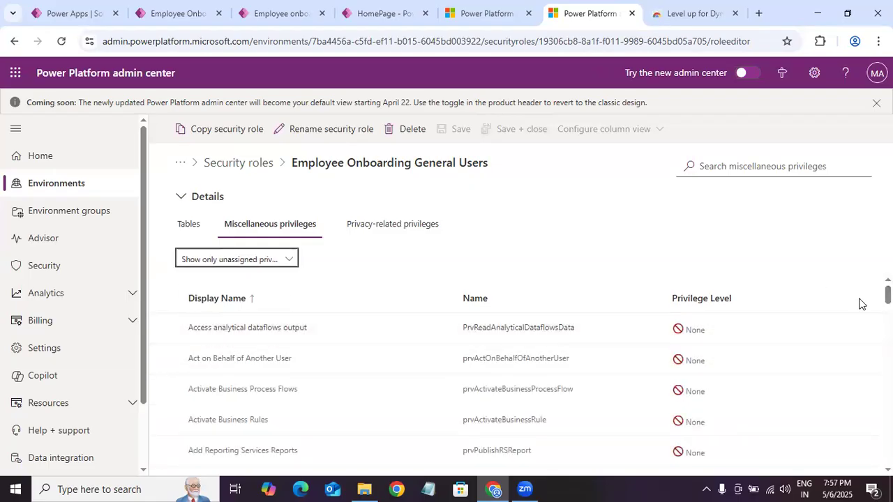
scroll(860, 304, "down", 2)
scroll(534, 390, "down", 3)
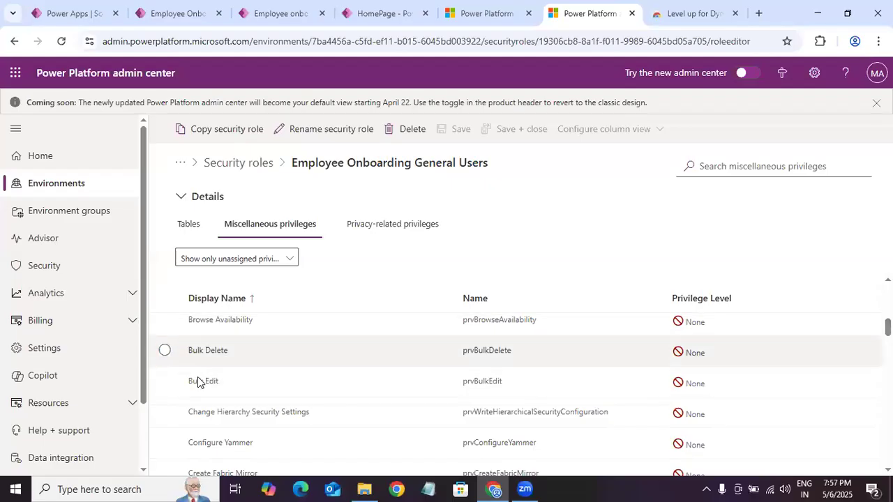
Step: Create an employee onboarding record in the Employee Onboarding App with type FullTime and designation Account Coordinator, then save and close it
left_click(179, 12)
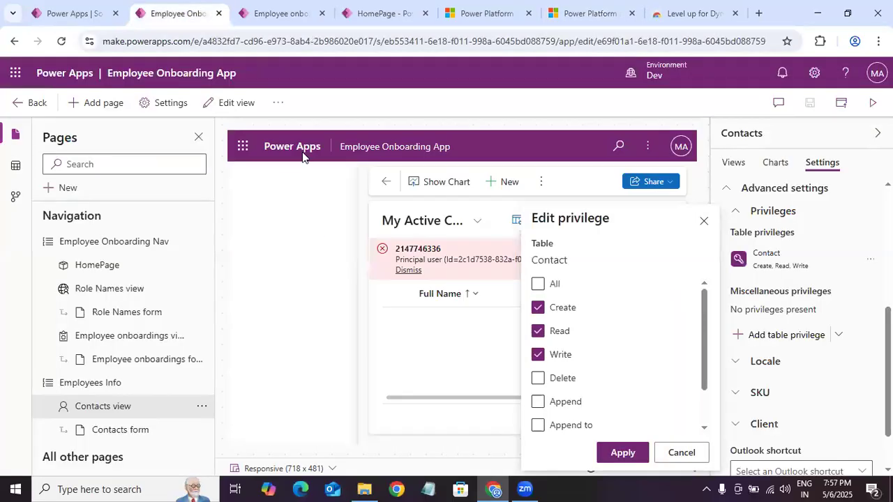
left_click(290, 15)
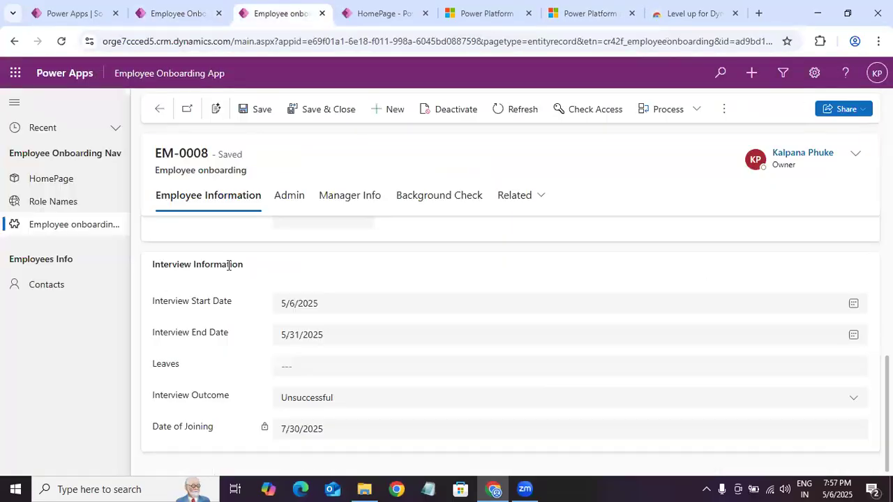
left_click(110, 225)
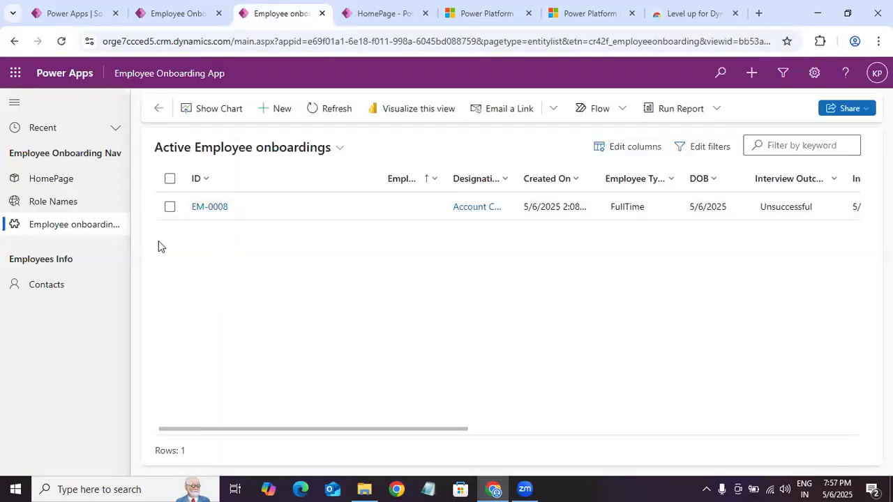
left_click(263, 112)
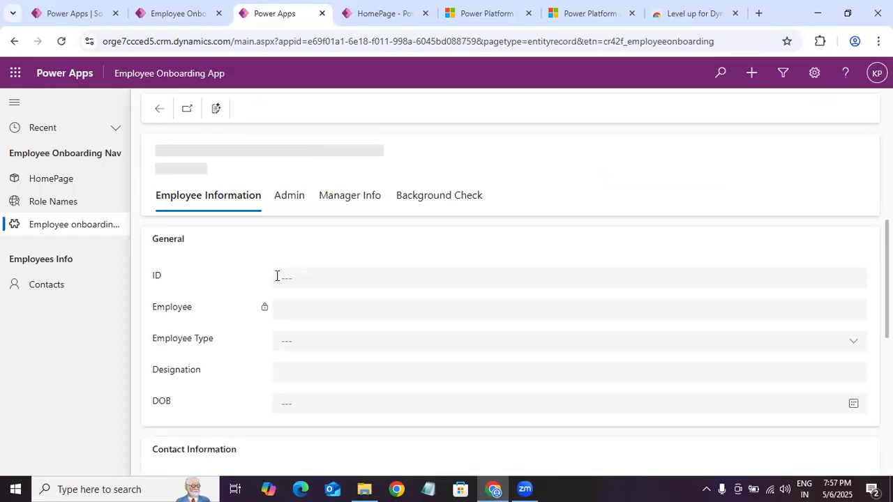
left_click(333, 347)
left_click(311, 380)
left_click(311, 373)
left_click(330, 316)
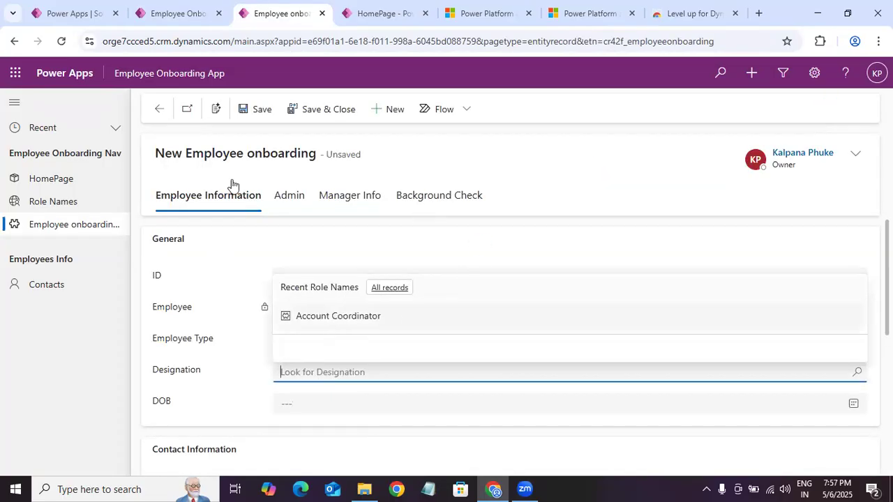
left_click(319, 110)
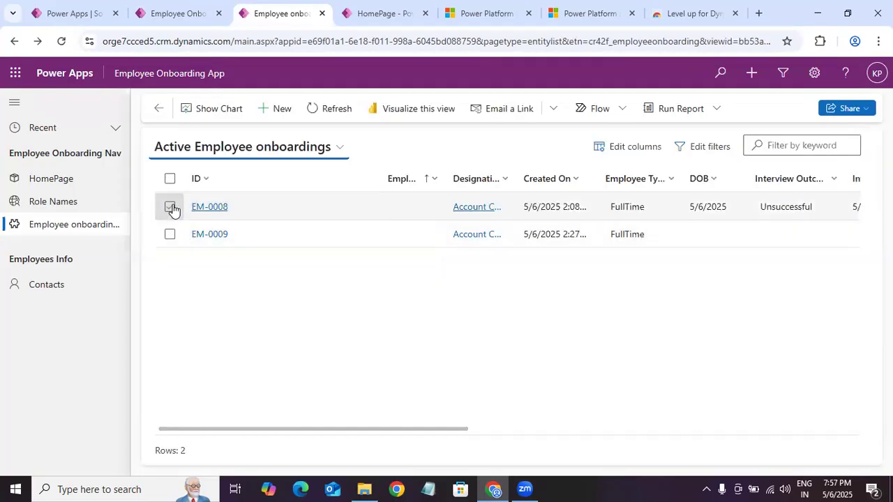
Step: Select both active employee onboarding records to check which commands are offered for multiple rows
left_click(169, 207)
left_click(169, 235)
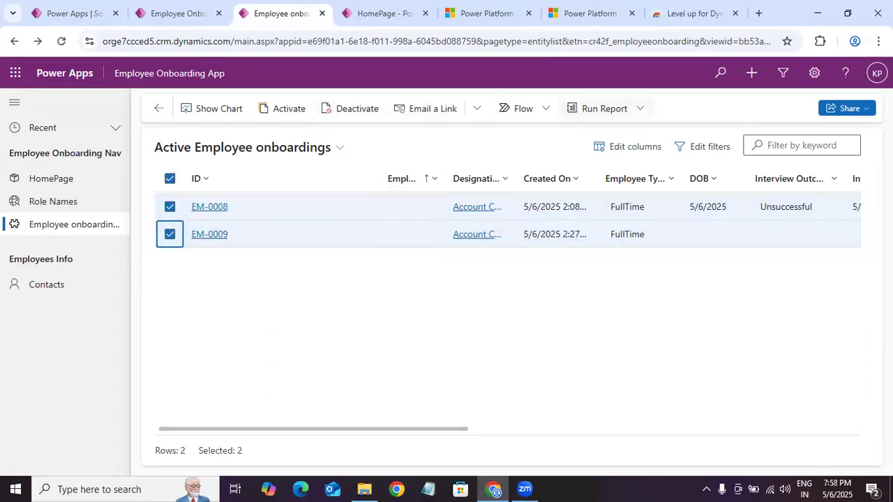
Step: Return to the Employee Onboarding General Users role and set the Bulk Edit privilege level to Organization
left_click(495, 14)
left_click(593, 20)
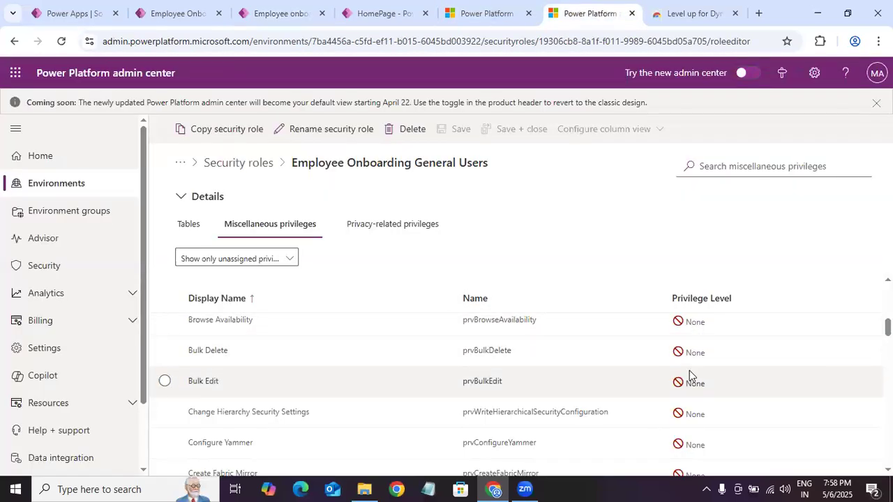
left_click(689, 371)
left_click(714, 371)
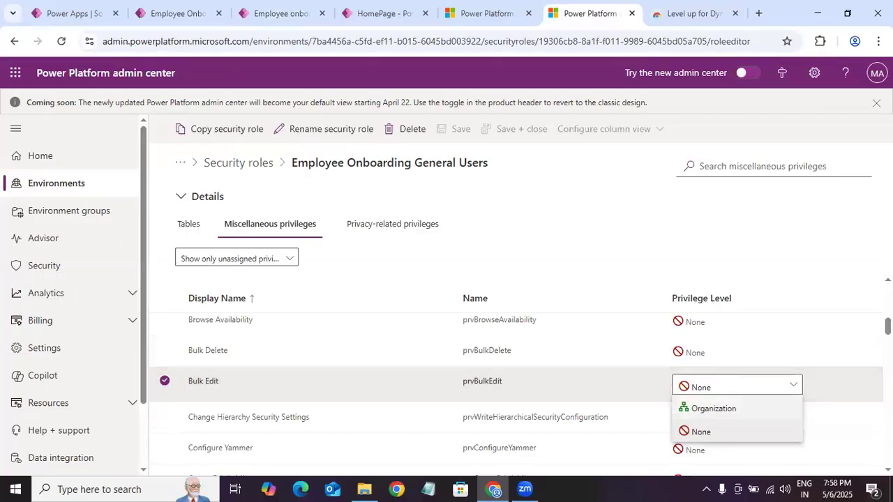
left_click(714, 408)
Step: Search the General Users role's unassigned miscellaneous privileges for "exce" and "exp" to find an Excel export privilege
scroll(516, 405, "up", 1)
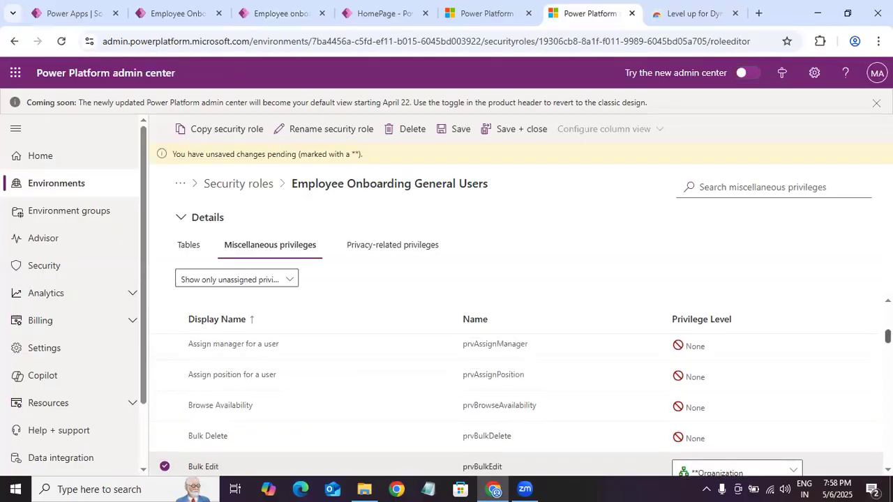
scroll(516, 405, "up", 1)
scroll(516, 404, "down", 10)
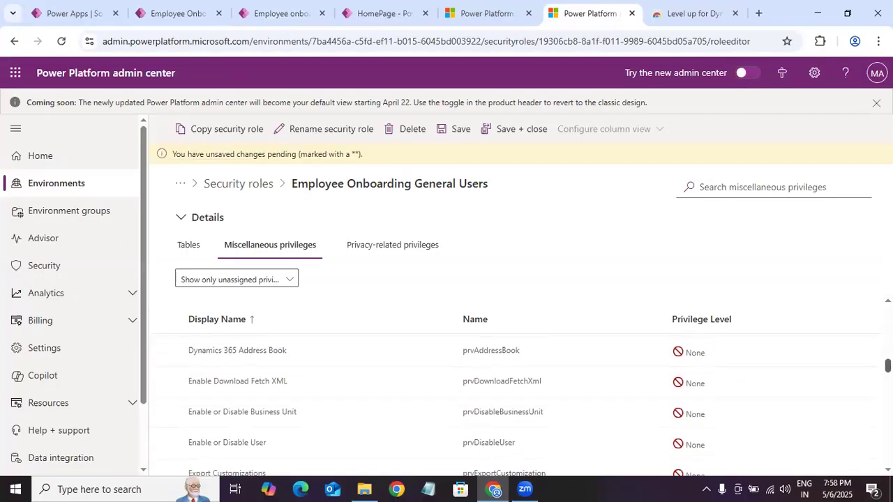
scroll(516, 404, "up", 1)
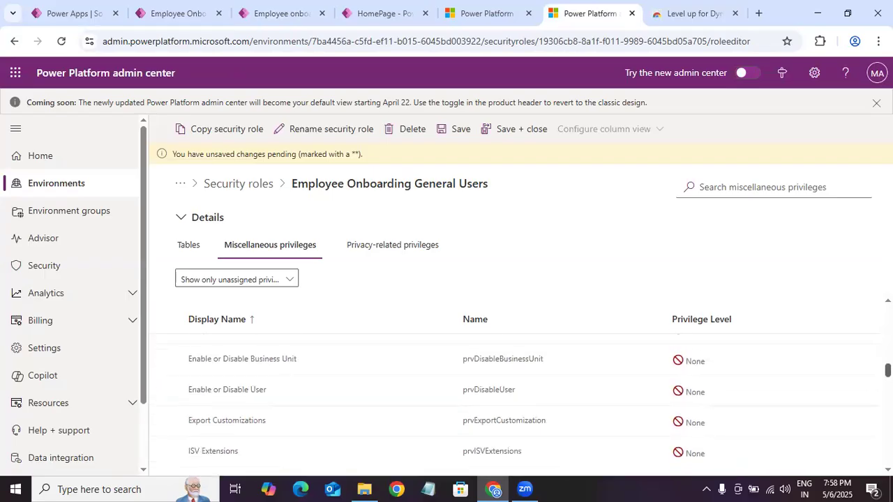
scroll(516, 404, "up", 1)
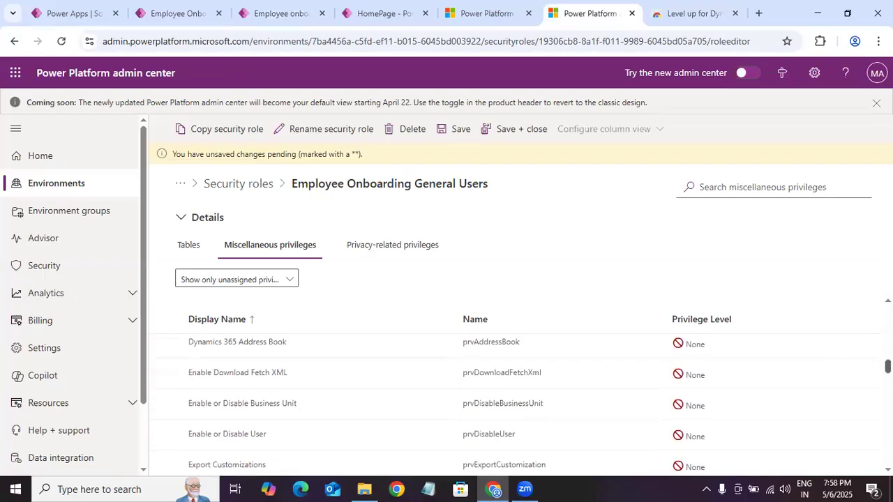
left_click(741, 189)
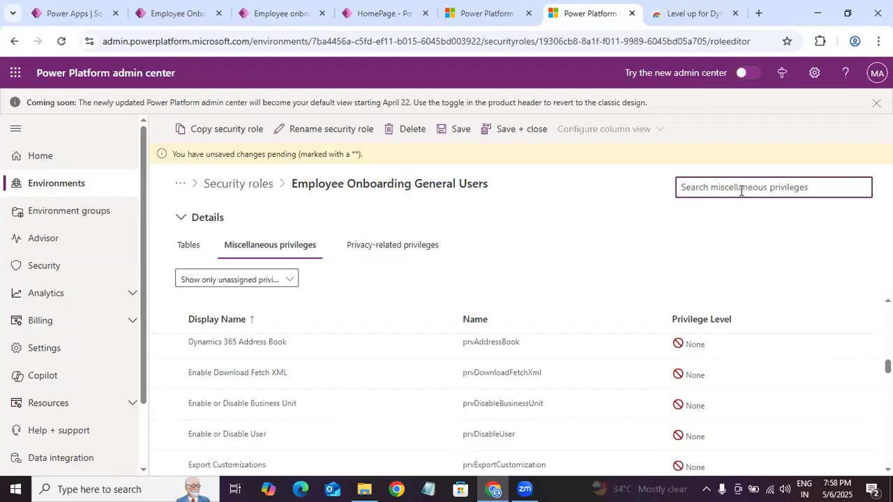
type("exce")
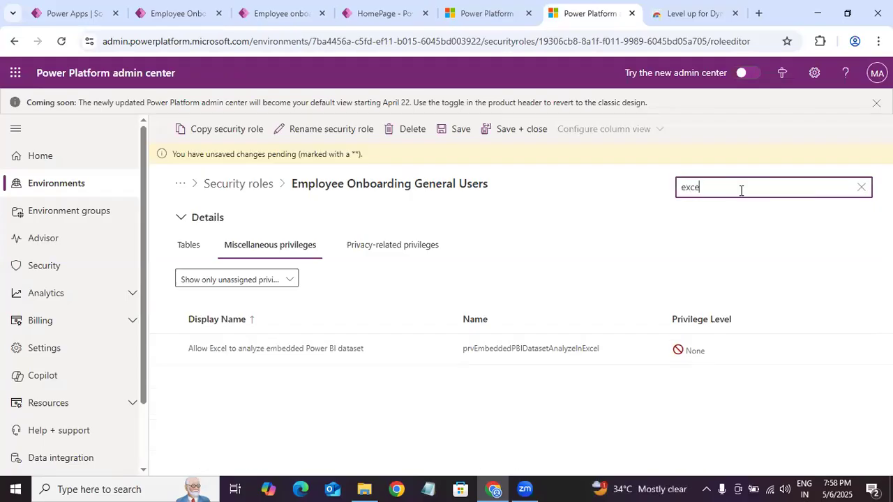
key("BackSpace")
key("BackSpace")
key("BackSpace")
key("BackSpace")
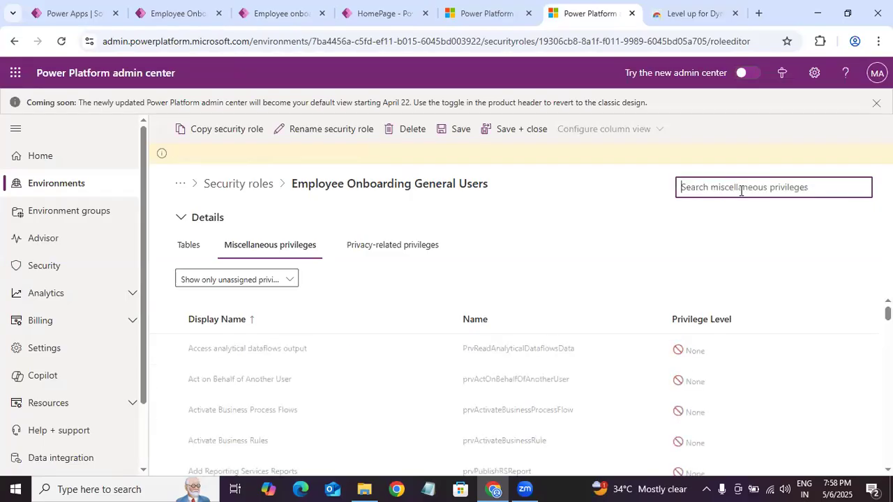
type("exp")
key("BackSpace")
key("BackSpace")
key("BackSpace")
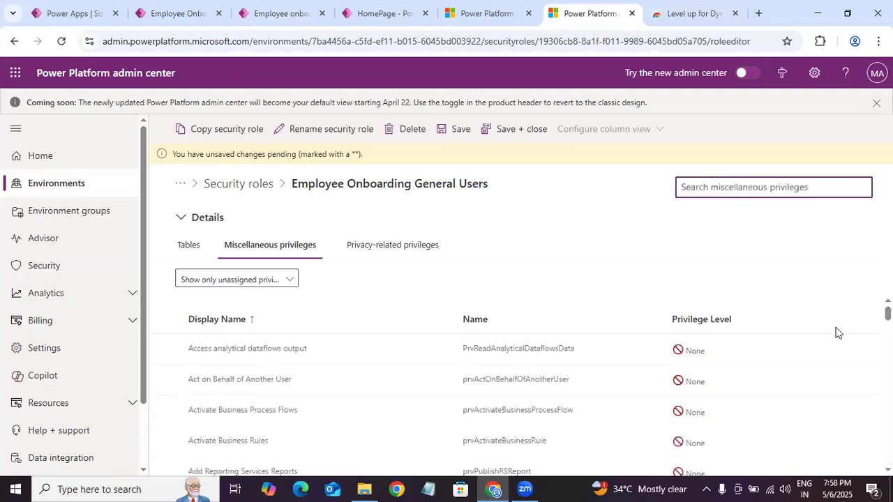
Step: Examine the full list of unassigned miscellaneous privileges for anything related to exporting data
scroll(539, 395, "down", 5)
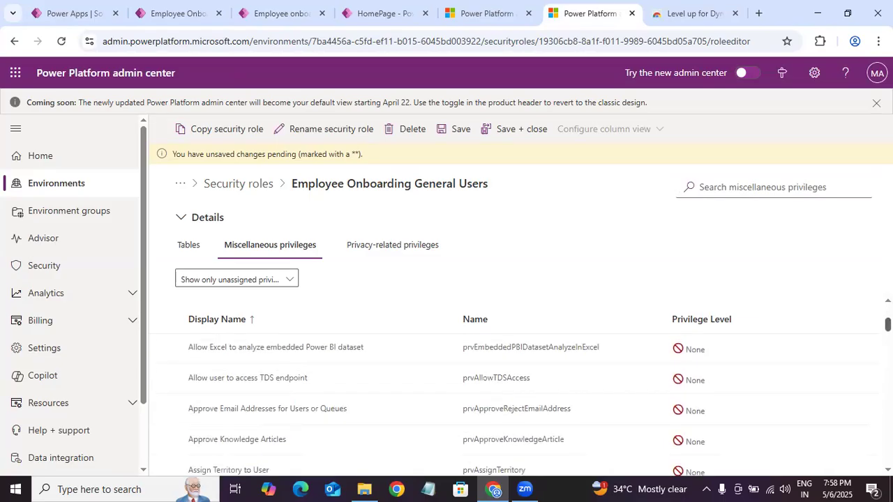
scroll(540, 395, "down", 3)
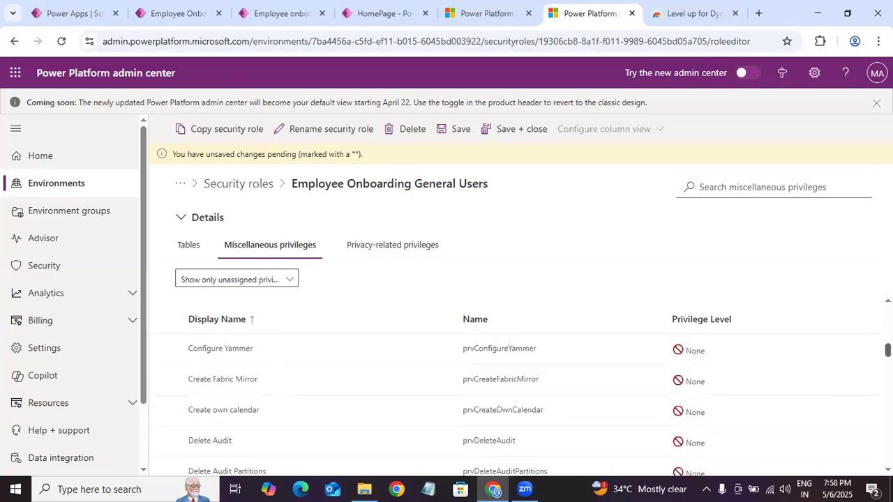
scroll(540, 395, "down", 3)
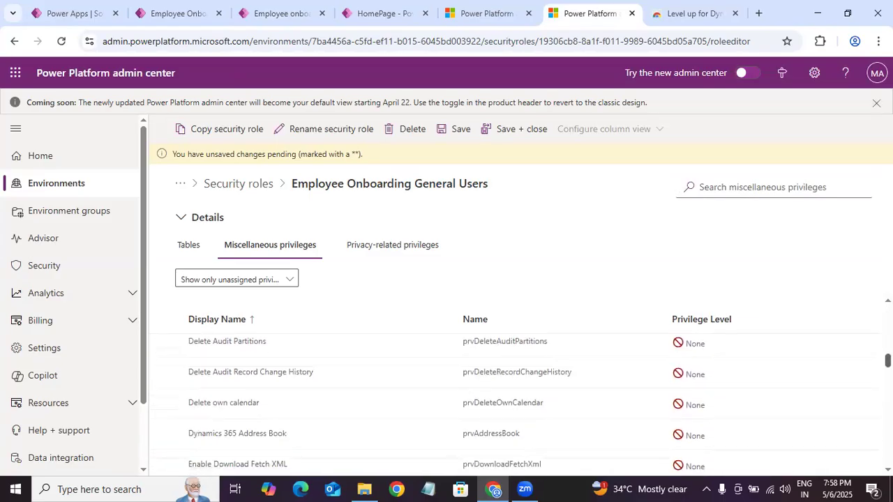
scroll(540, 395, "down", 3)
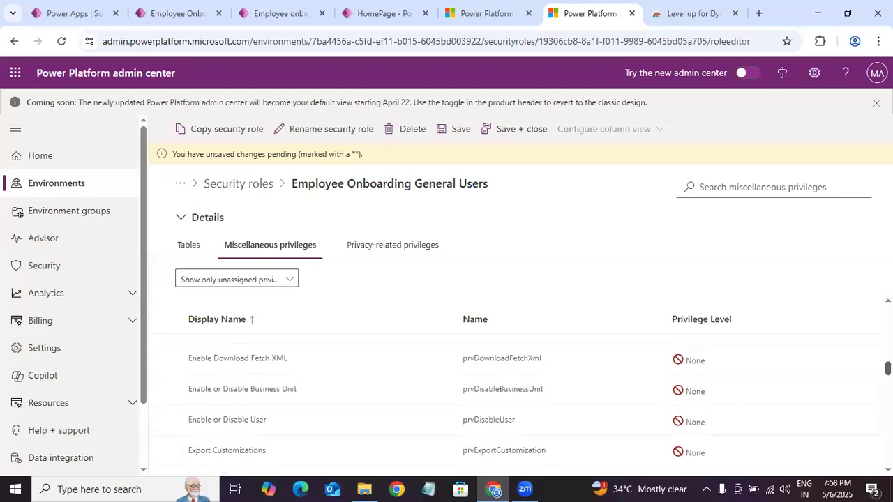
scroll(540, 395, "down", 4)
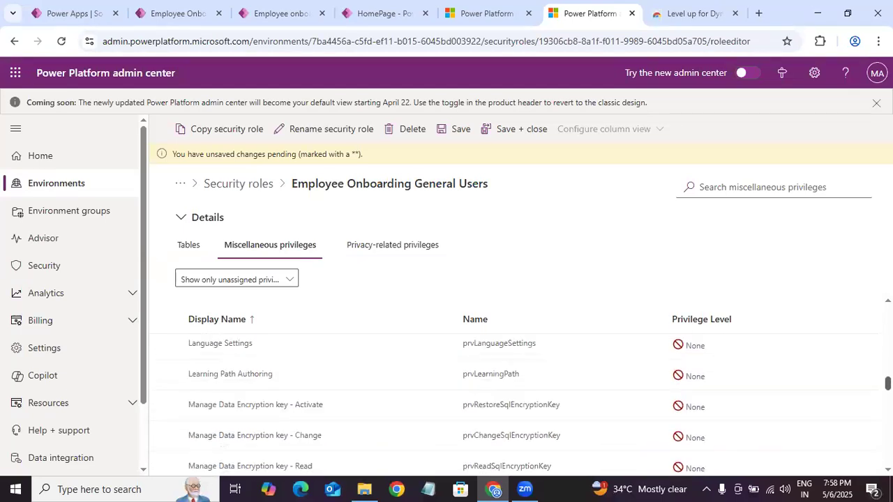
scroll(540, 395, "down", 6)
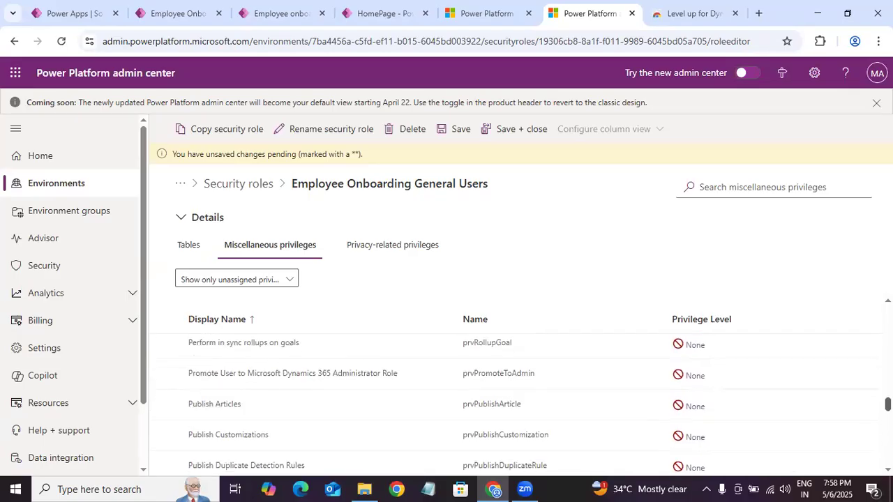
scroll(540, 395, "down", 3)
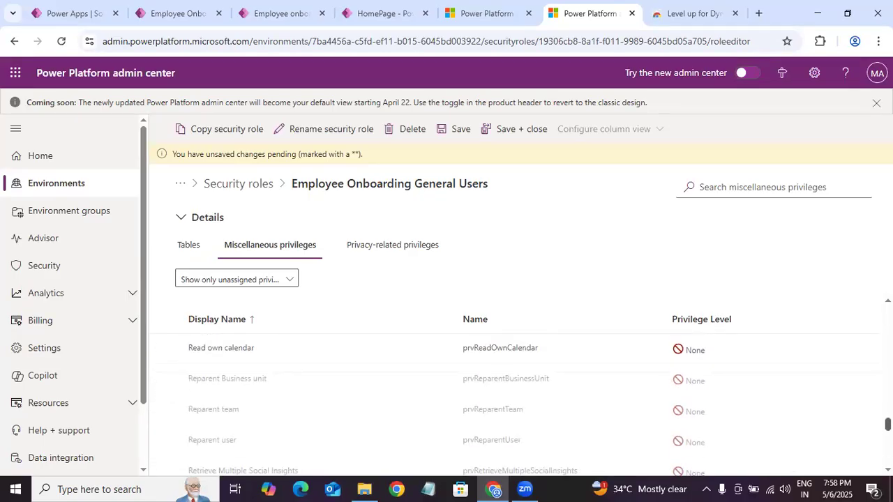
scroll(540, 394, "down", 4)
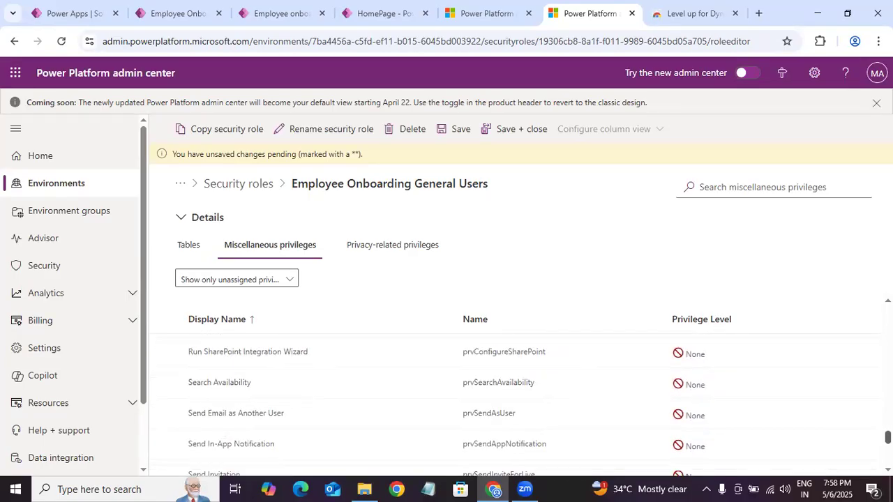
scroll(539, 395, "down", 2)
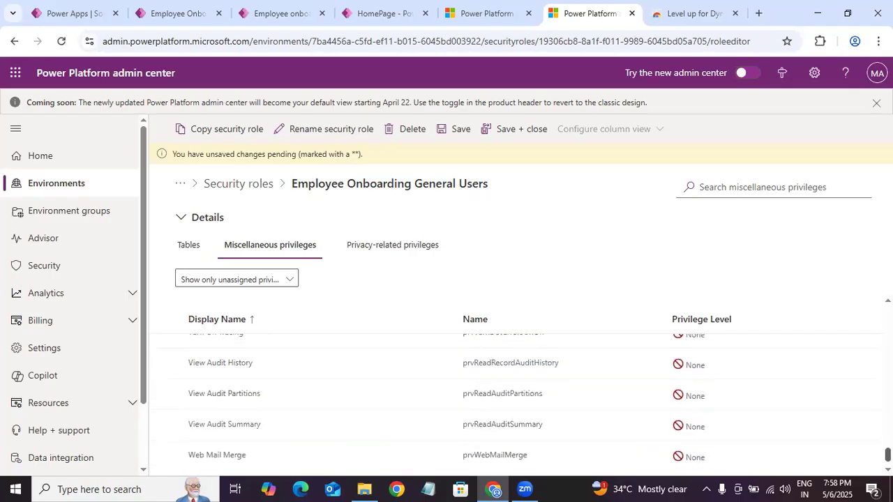
scroll(461, 397, "up", 5)
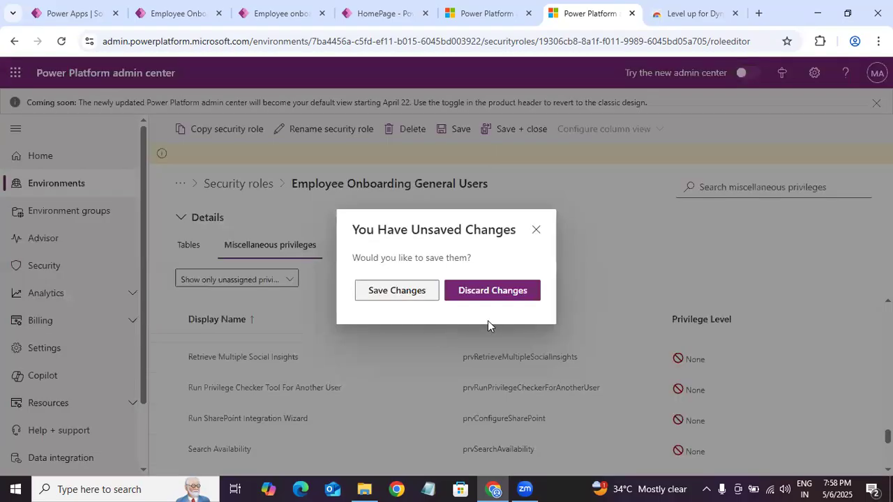
Step: Save the pending Bulk Edit change and show all privacy-related privileges of the General Users role
left_click(415, 295)
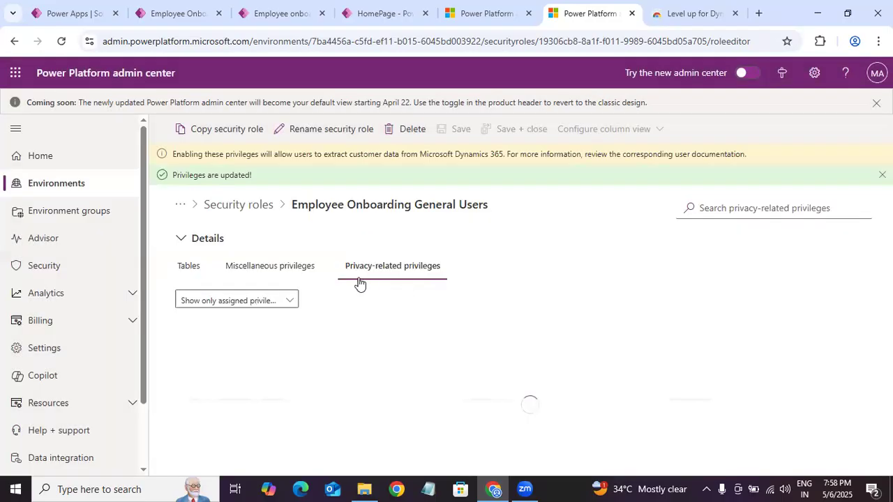
left_click(279, 300)
left_click(231, 320)
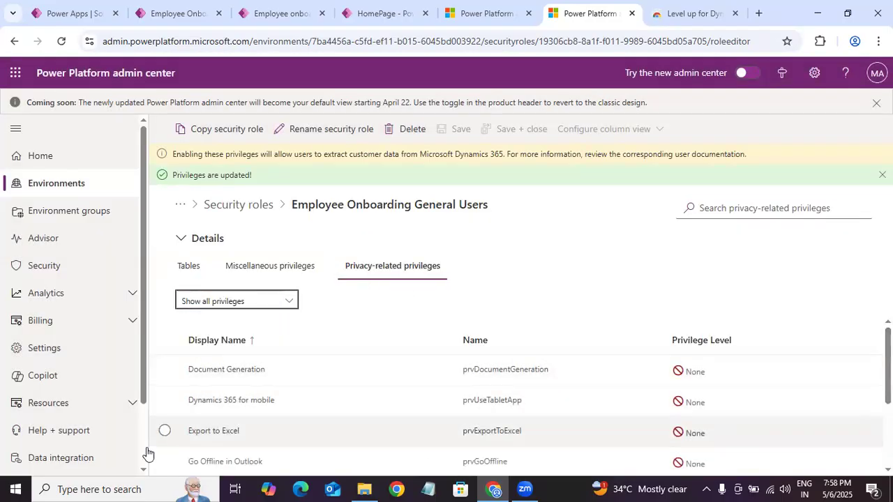
Step: Set the Export to Excel privilege level to Organization and save the General Users role
left_click(178, 433)
left_click(737, 432)
left_click(697, 388)
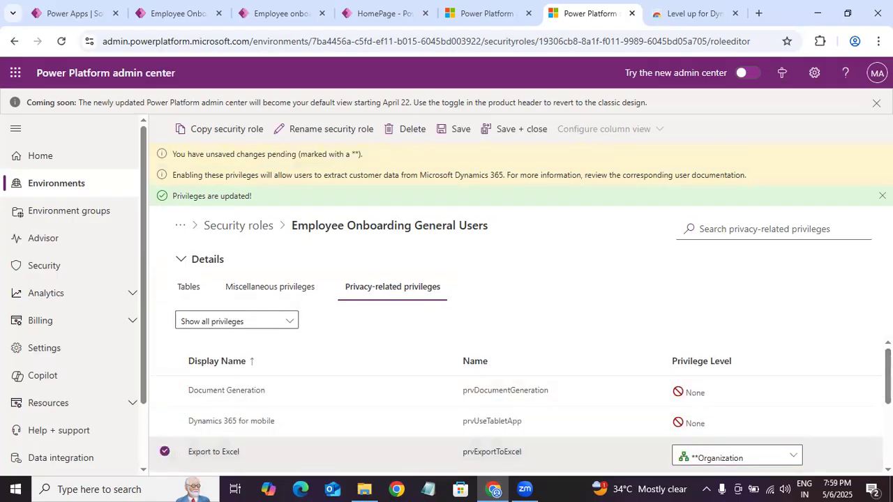
scroll(516, 419, "down", 3)
scroll(516, 418, "up", 2)
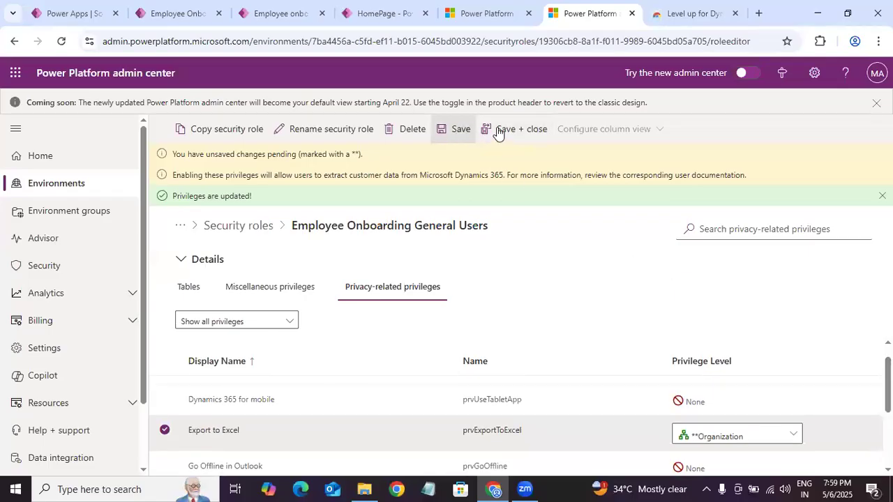
left_click(457, 130)
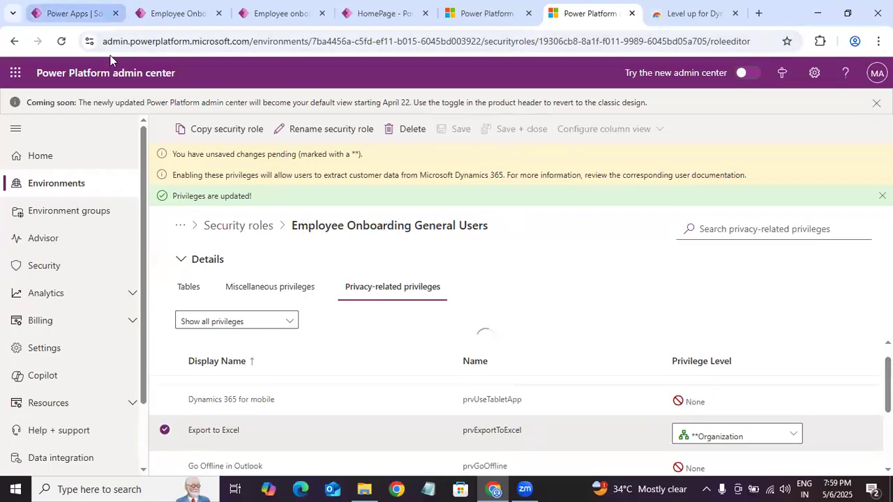
Step: Reload the Employee Onboarding App and select both active employee onboarding records to check the offered commands
left_click(182, 13)
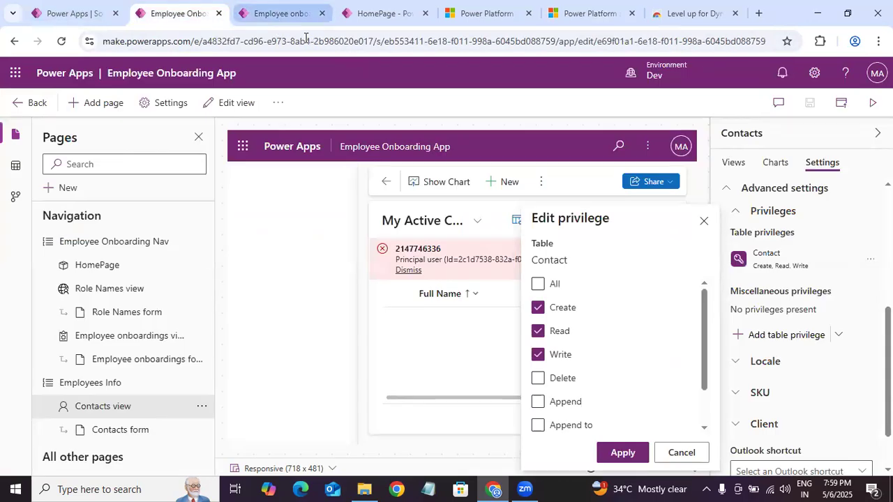
left_click(300, 15)
left_click(64, 41)
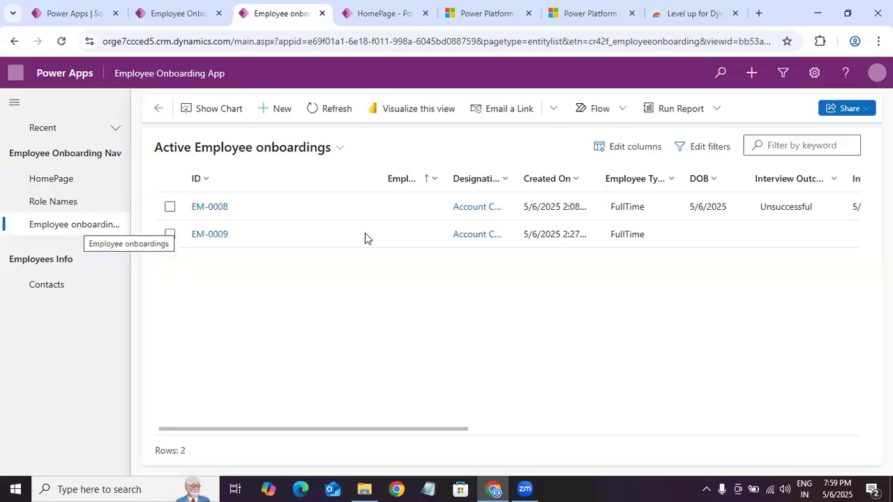
left_click(171, 206)
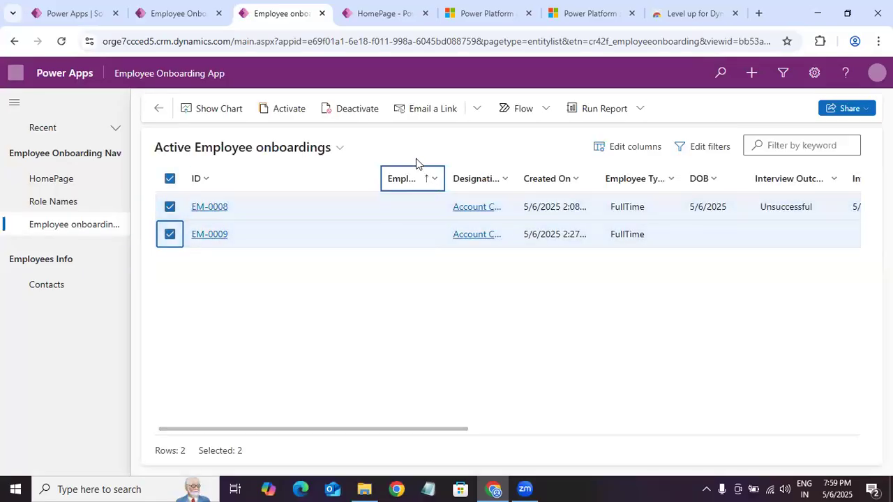
left_click(170, 207)
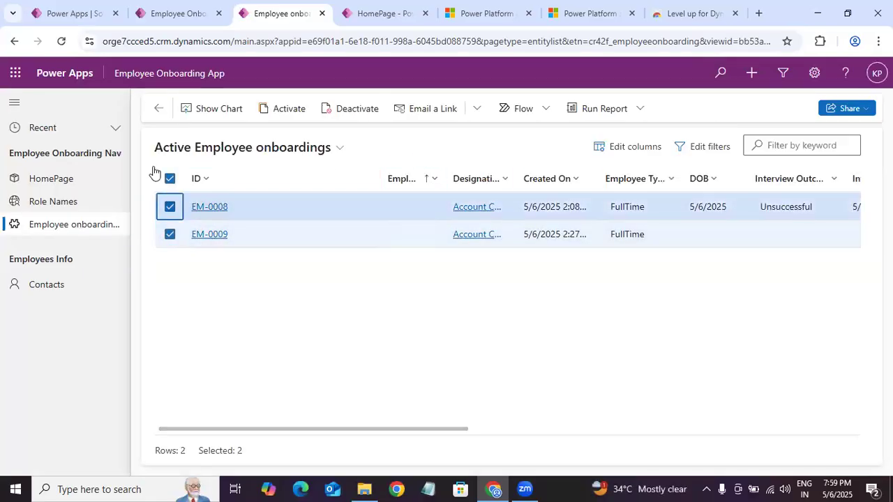
Step: Reload the app again, inspect the Run Report options with both onboarding records selected, and reopen the Employee onboardings list
left_click(61, 44)
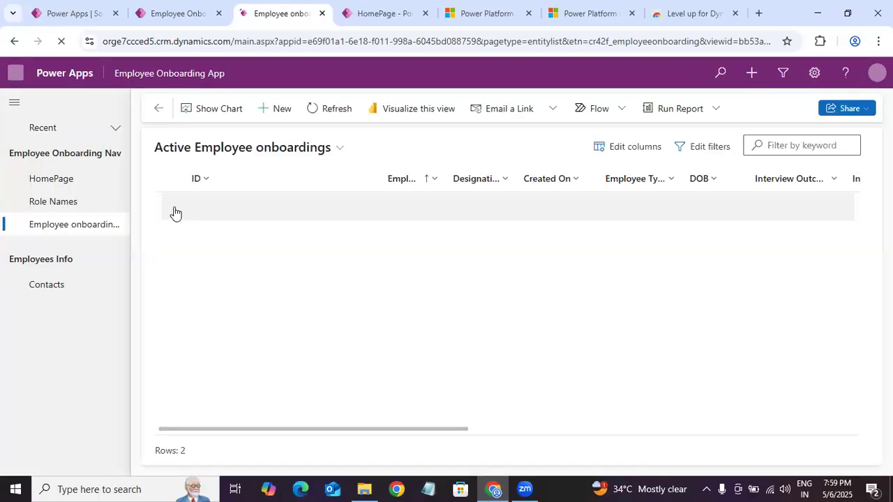
left_click(169, 207)
left_click(170, 234)
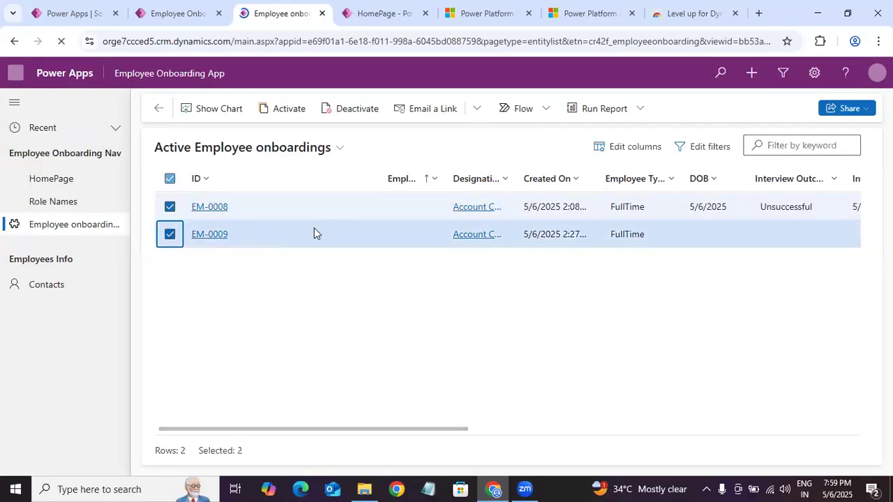
left_click(640, 110)
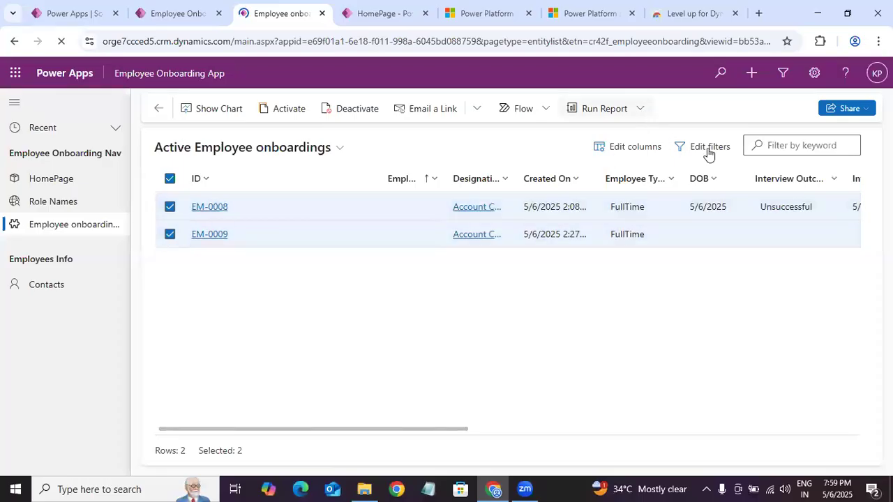
left_click(470, 153)
left_click(78, 224)
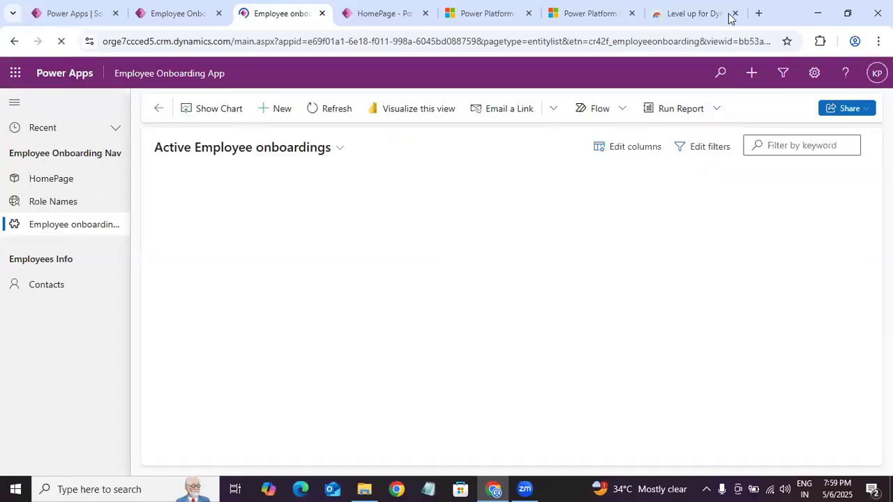
Step: Look at the role editor again, recheck the commands for both selected onboarding records in the app, and reload the app
left_click(638, 11)
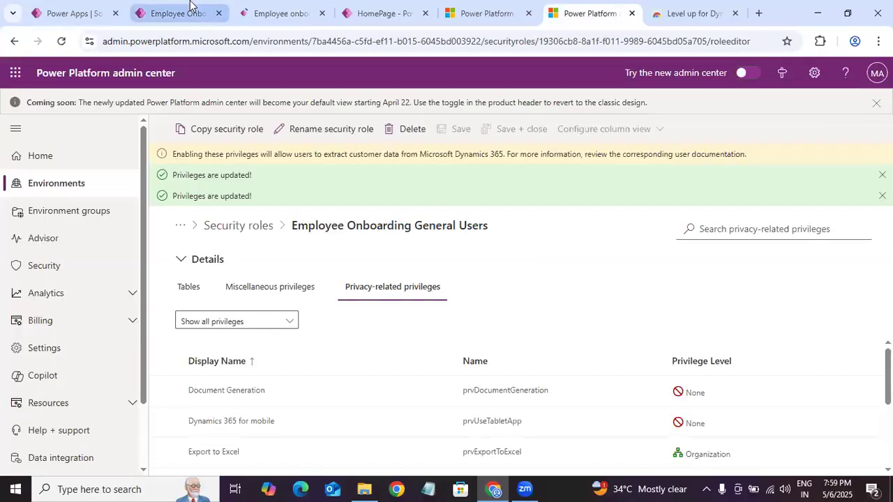
left_click(193, 10)
left_click(247, 19)
left_click(169, 206)
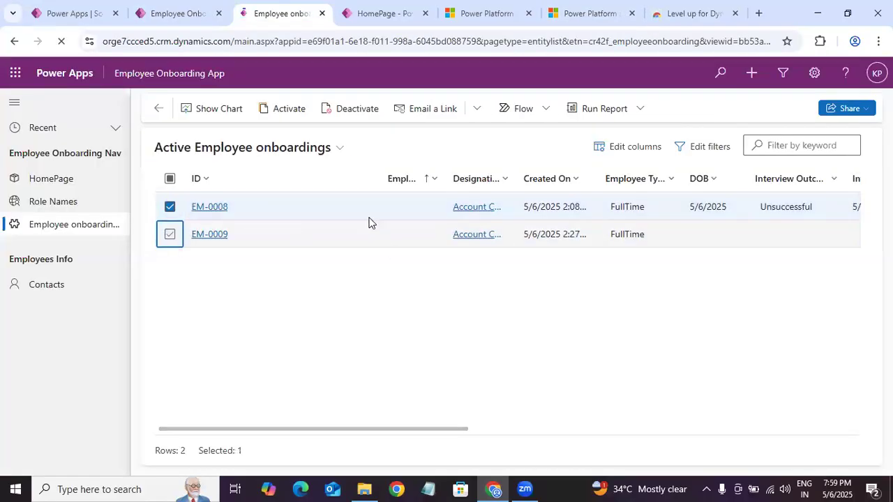
left_click(170, 179)
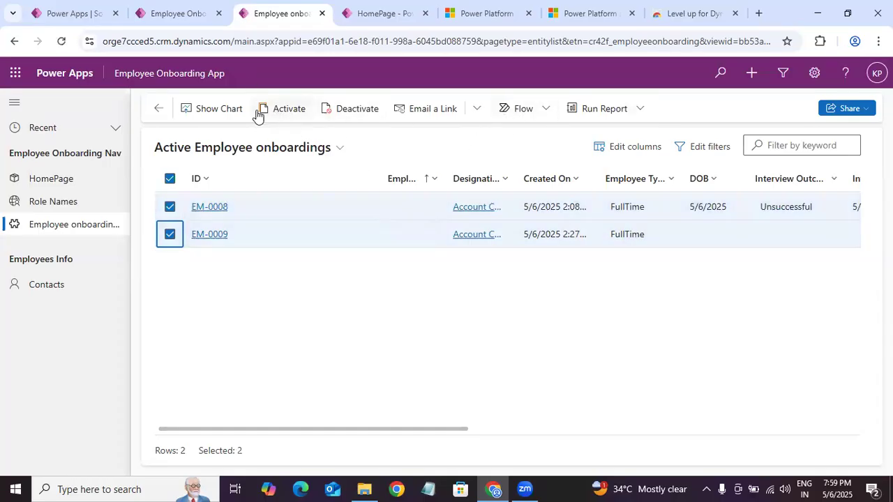
left_click(170, 179)
left_click(62, 41)
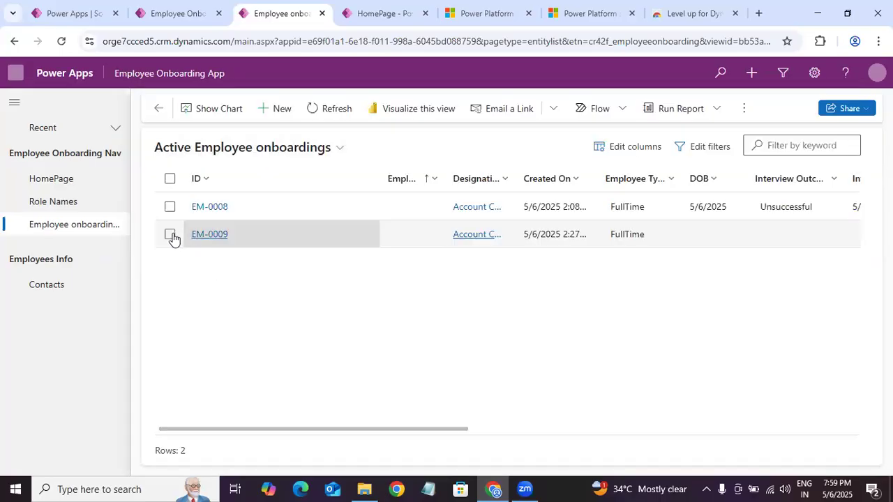
Step: Select onboarding records EM-0008 and EM-0009, open them for bulk editing, and close the edit form without making changes
left_click(170, 236)
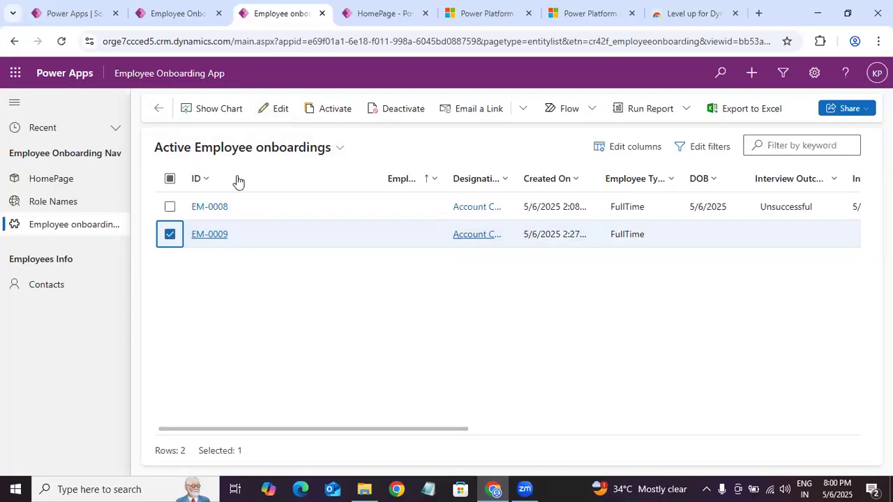
left_click(169, 206)
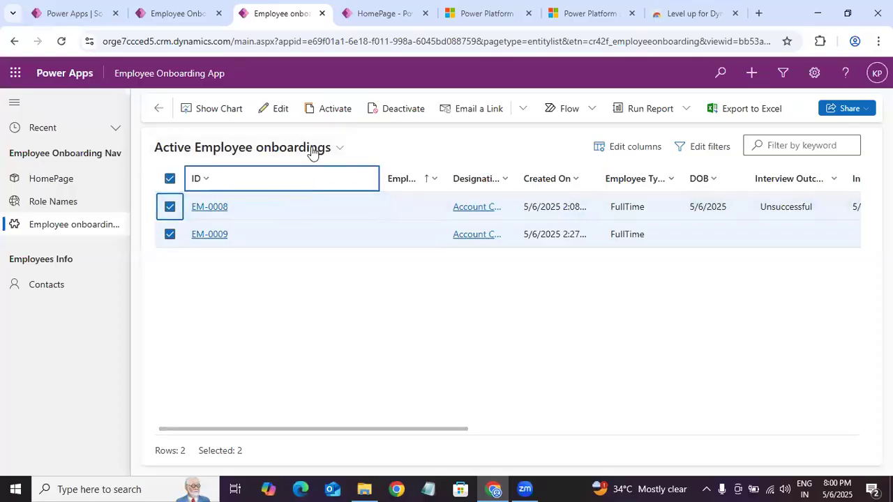
left_click(274, 109)
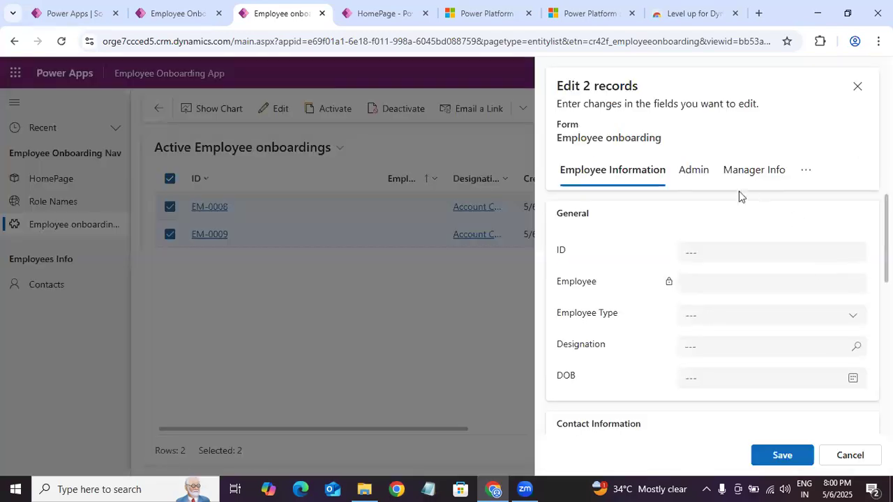
left_click(857, 88)
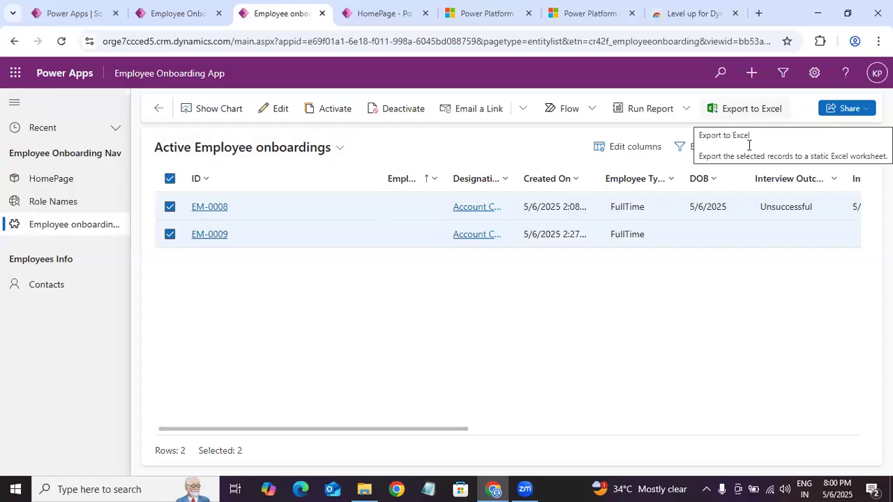
Step: Switch to the Power Platform admin center and review the General Users role's privacy-related privileges and their levels
left_click(576, 13)
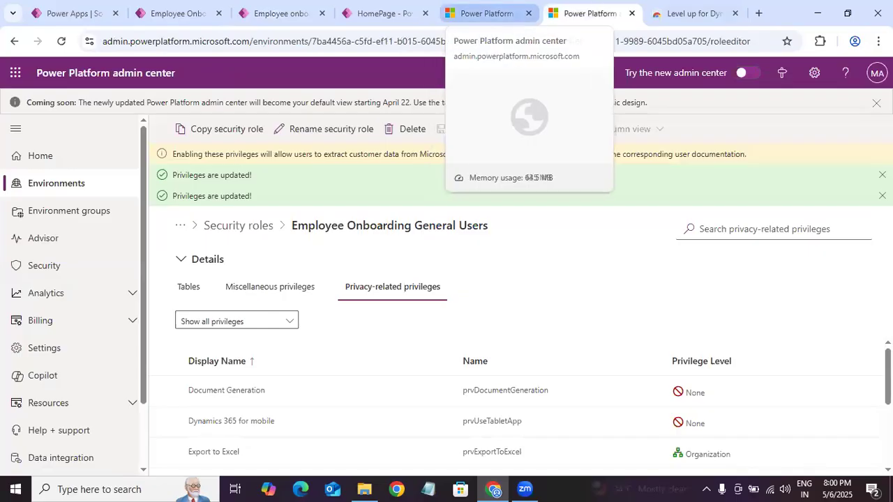
left_click_drag(887, 353, 861, 272)
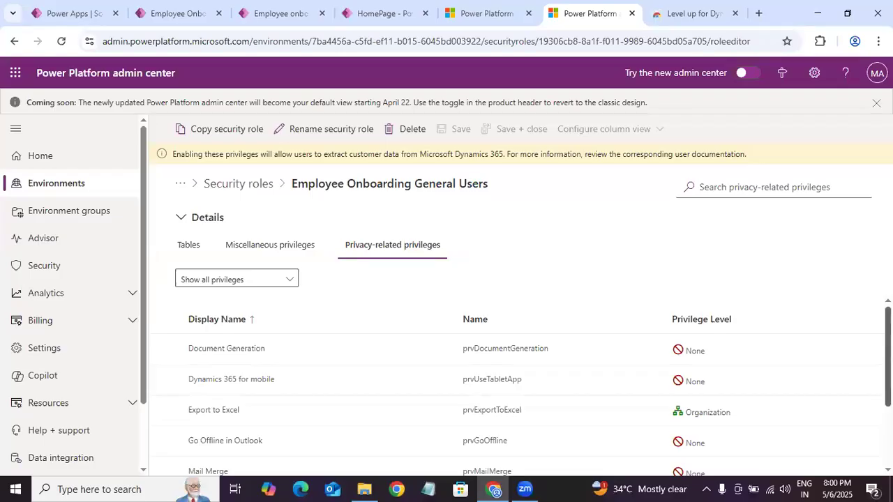
scroll(868, 365, "down", 1)
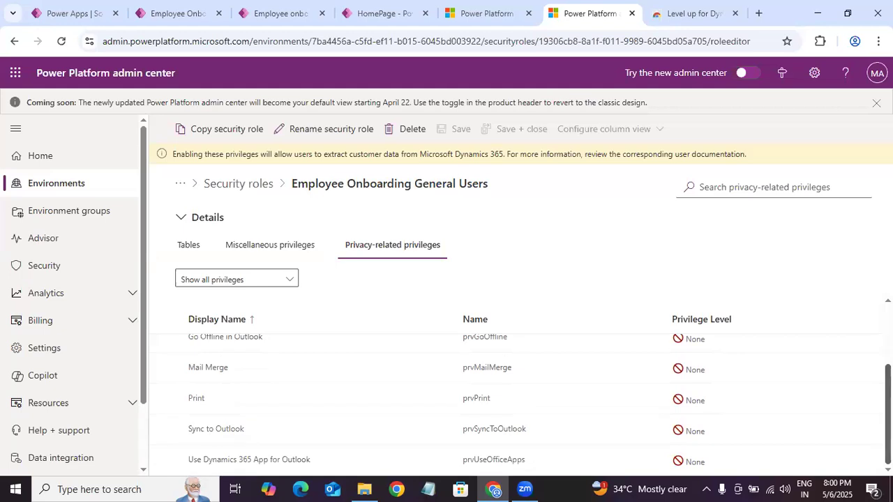
scroll(699, 258, "up", 1)
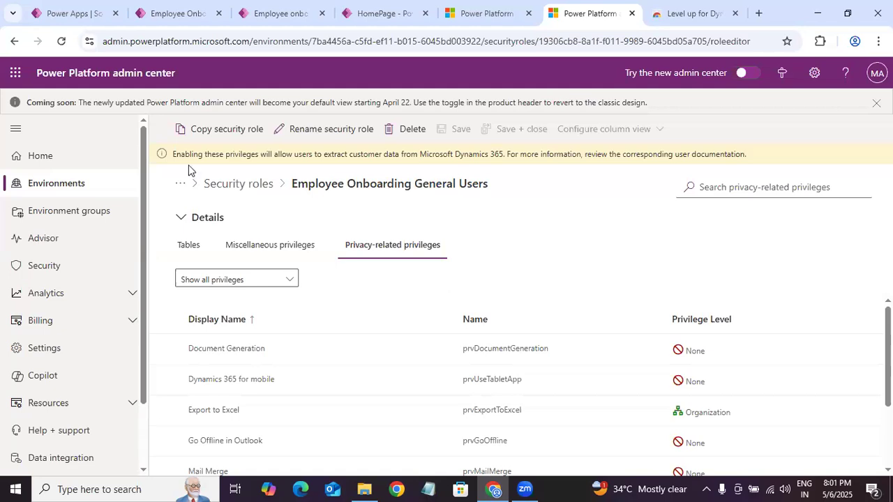
Step: Open the security roles list of the Dev environment
left_click(84, 192)
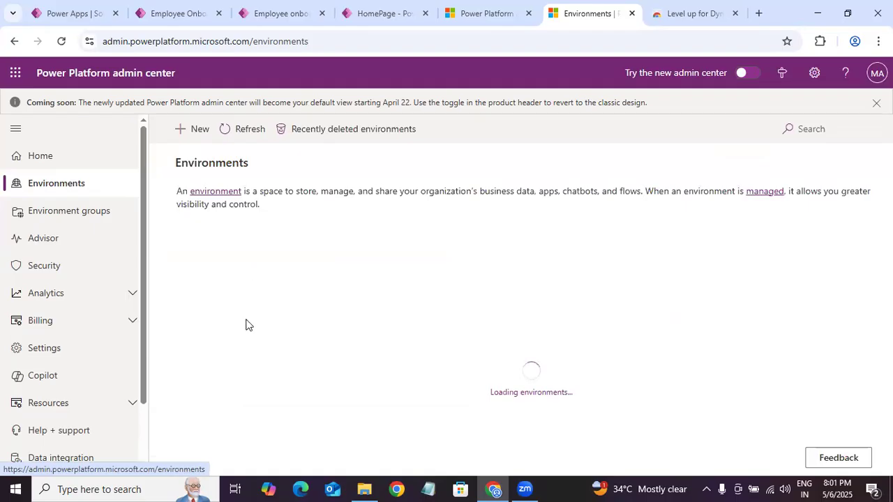
left_click(213, 364)
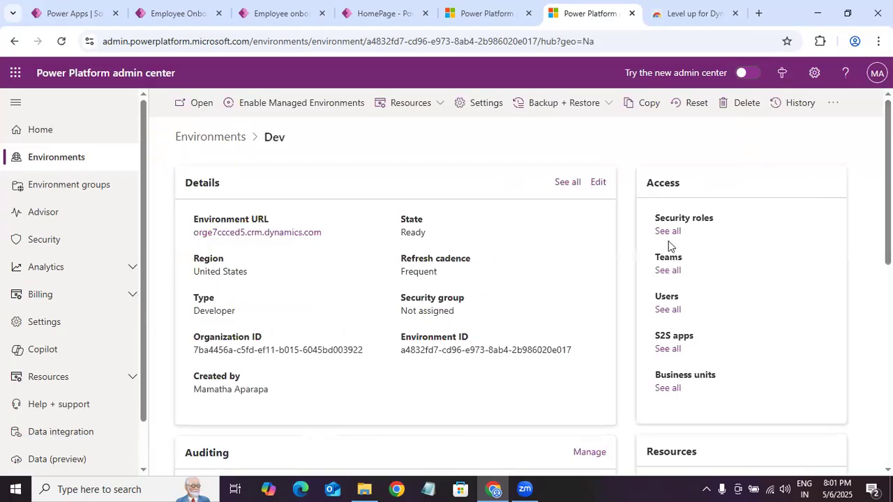
left_click(667, 231)
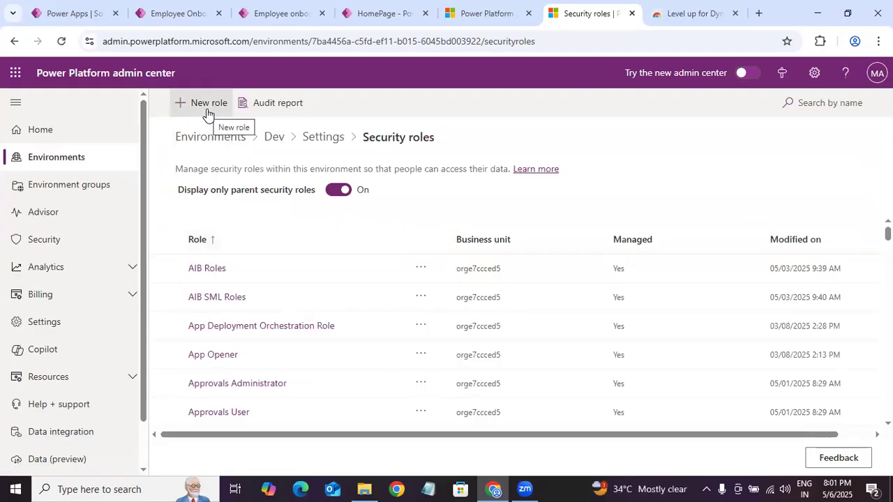
Step: Open the new security role form, try out its App Opener option and business unit orge7ccced5, and discard the form
left_click(208, 111)
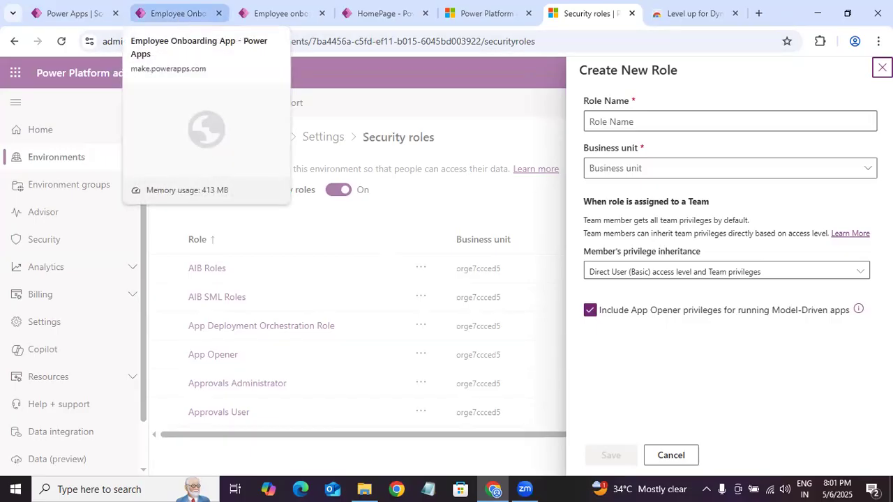
left_click(451, 314)
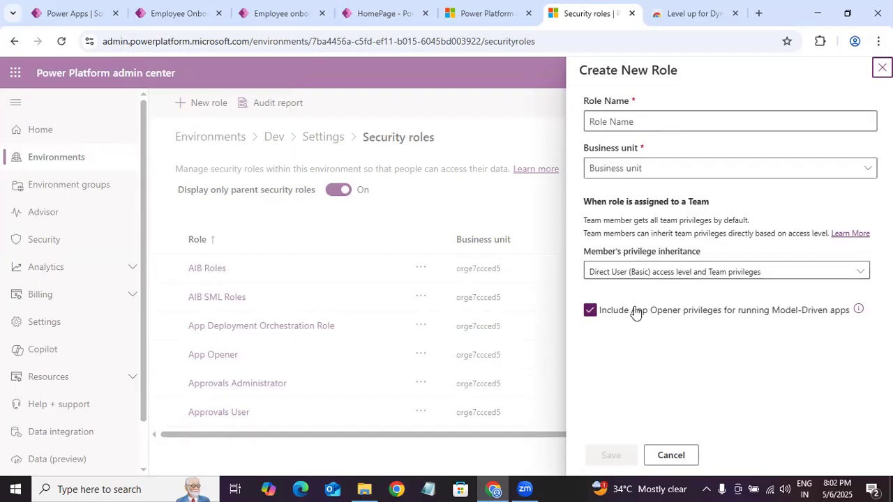
left_click(590, 312)
left_click(590, 309)
left_click(673, 123)
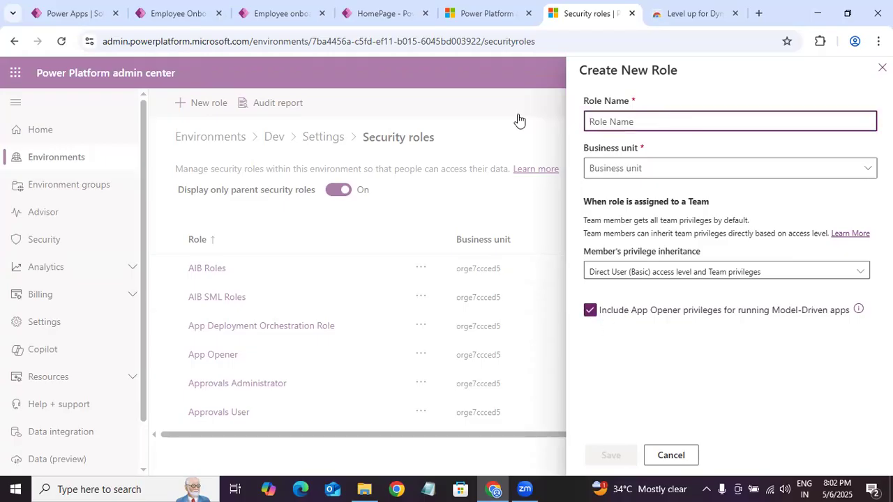
left_click(638, 171)
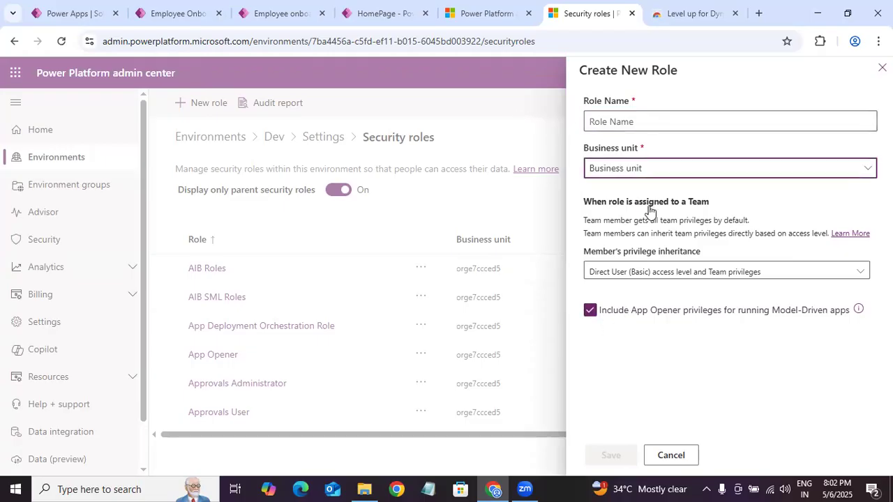
left_click(688, 174)
left_click(708, 176)
left_click(652, 200)
left_click(665, 120)
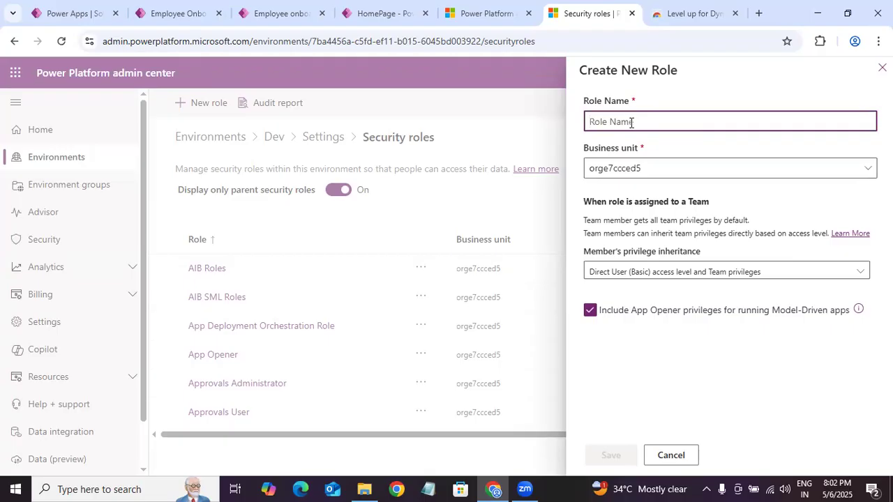
left_click(882, 68)
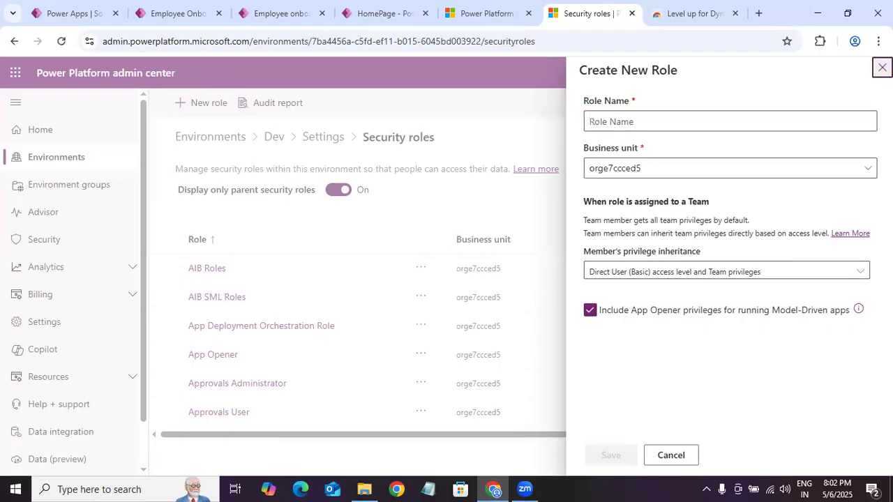
Step: Search the security roles for "employee" and open the Employee Onboarding General Users role
left_click(825, 105)
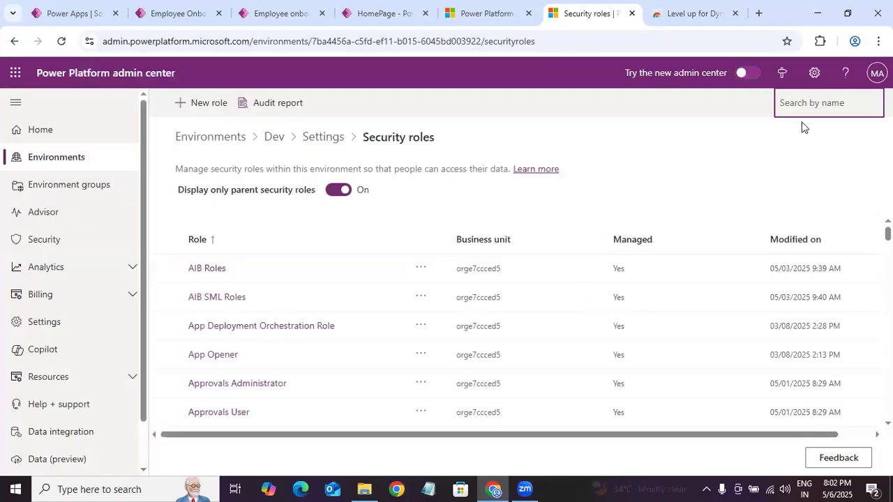
type("employee")
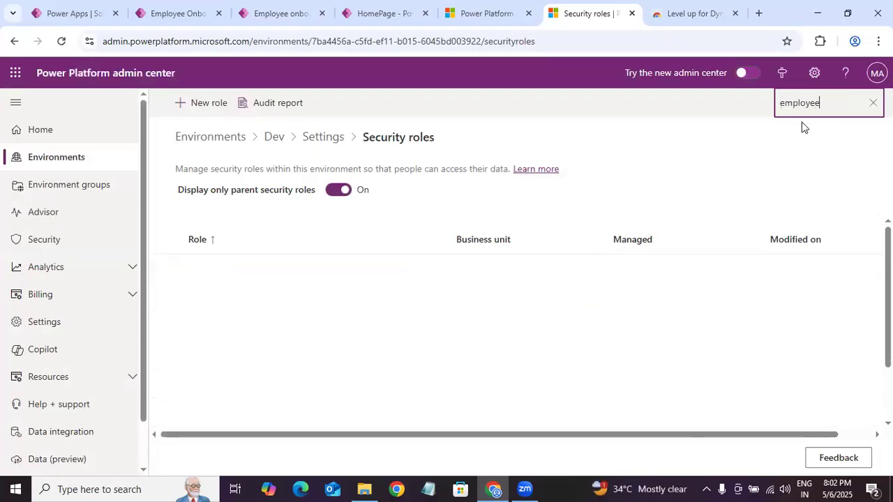
left_click(291, 302)
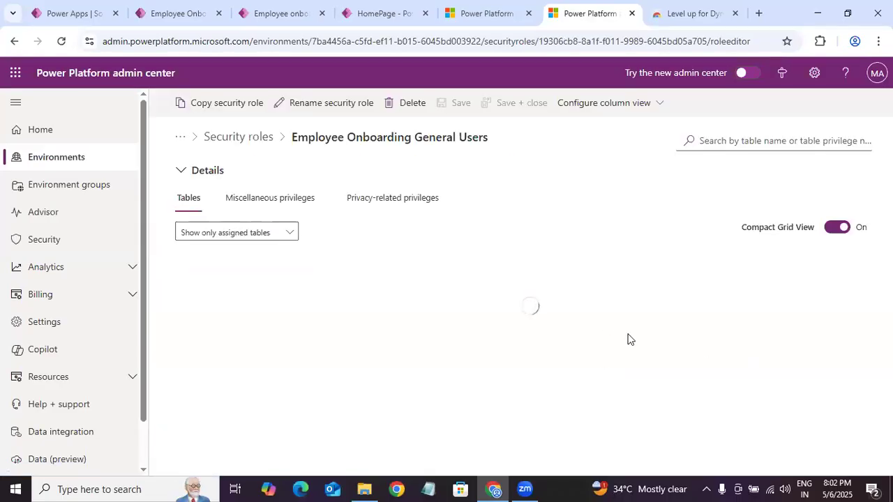
Step: Review the role's privacy-related, miscellaneous and table privileges, and return to the Dev environment's settings
left_click(380, 202)
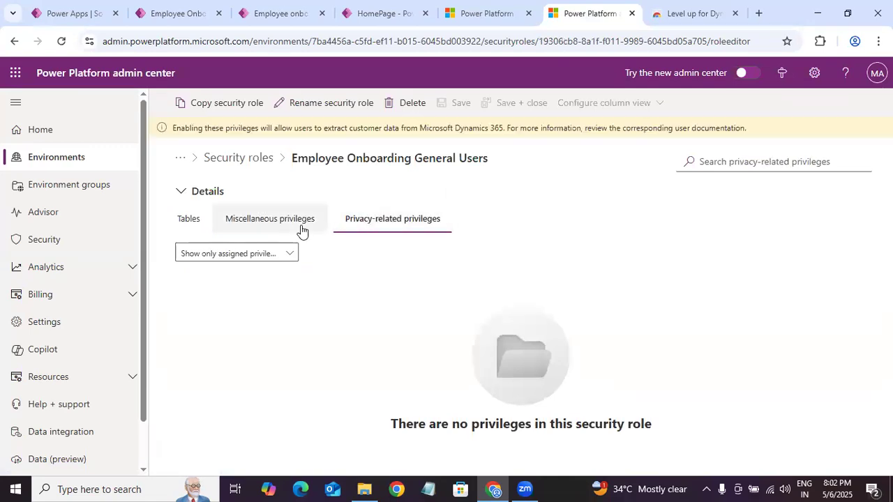
left_click(282, 257)
left_click(263, 276)
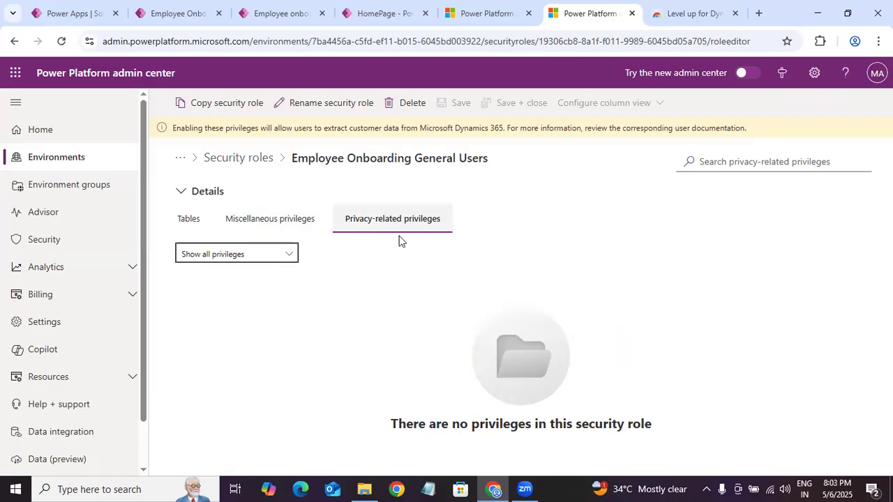
left_click(286, 225)
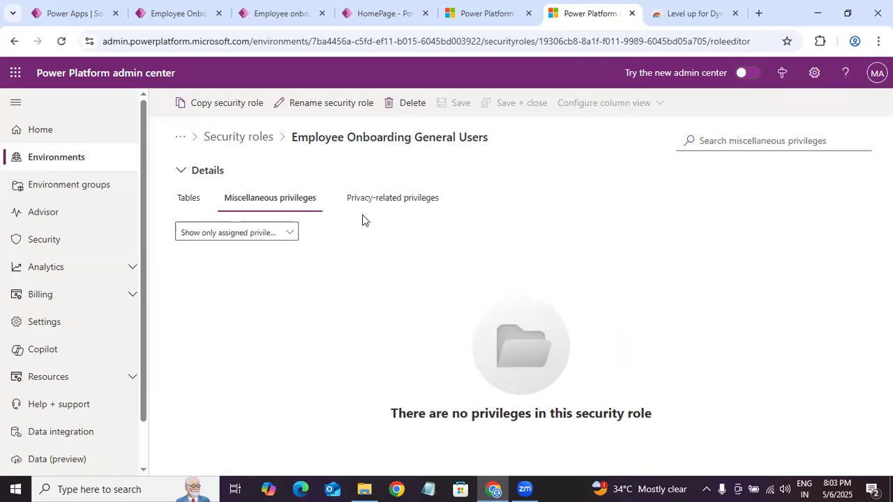
left_click(189, 198)
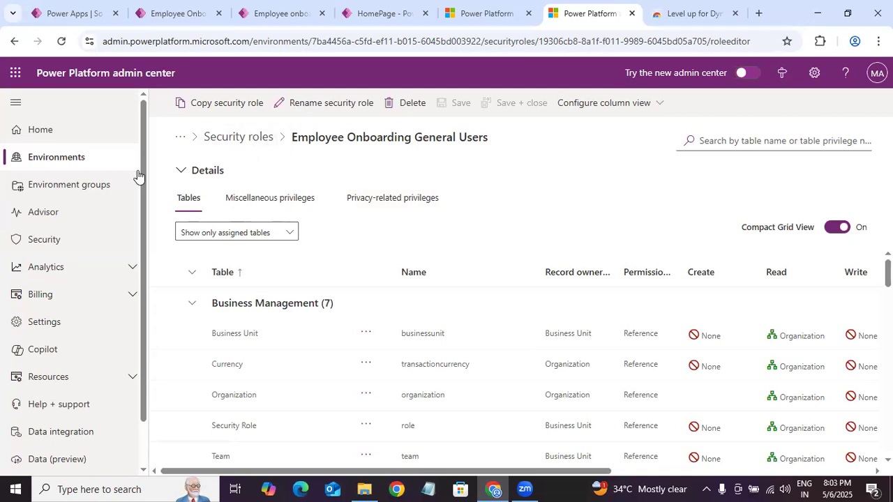
left_click(244, 138)
left_click(321, 138)
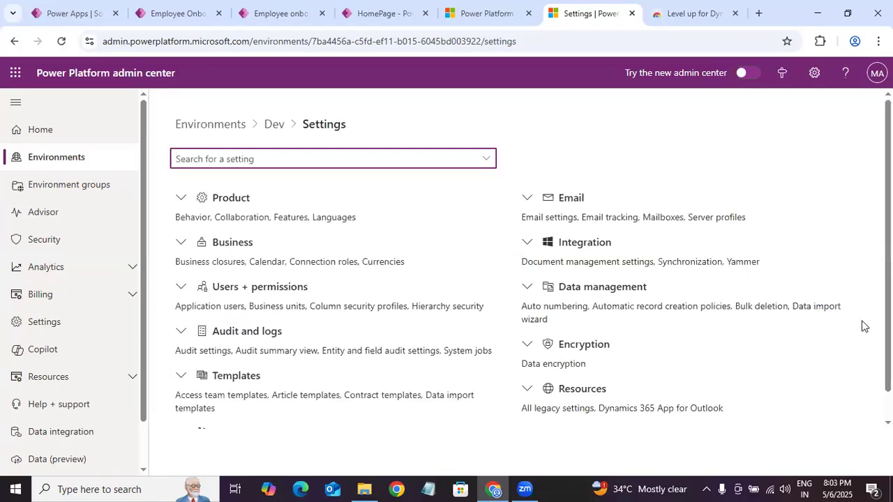
Step: Switch to Power Apps, show the solution's apps, and display the available actions for the Employee Onboarding App
left_click(104, 13)
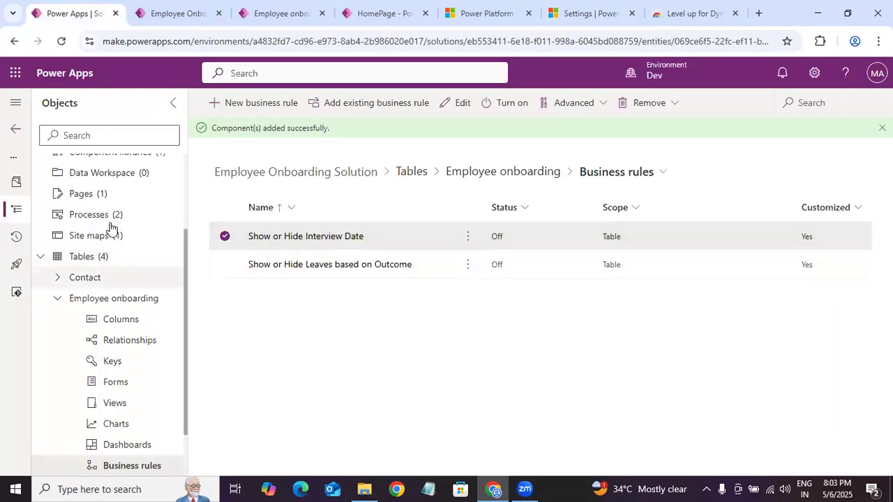
scroll(186, 175, "up", 3)
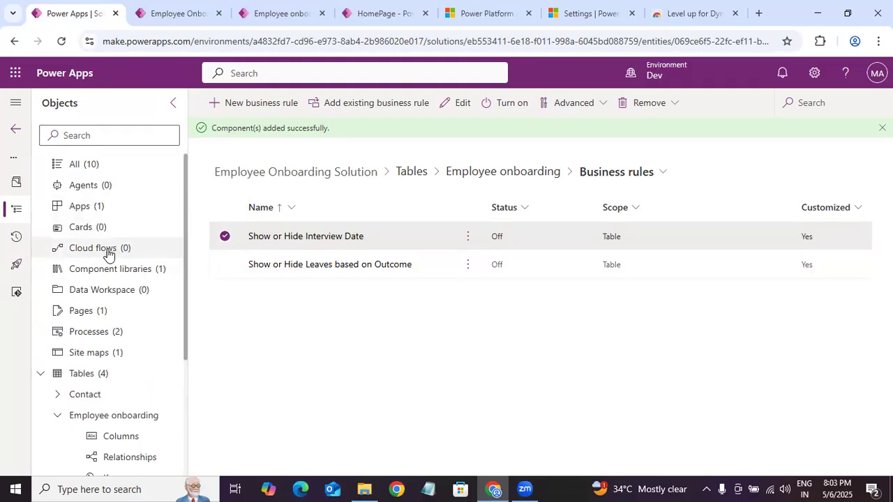
left_click(122, 207)
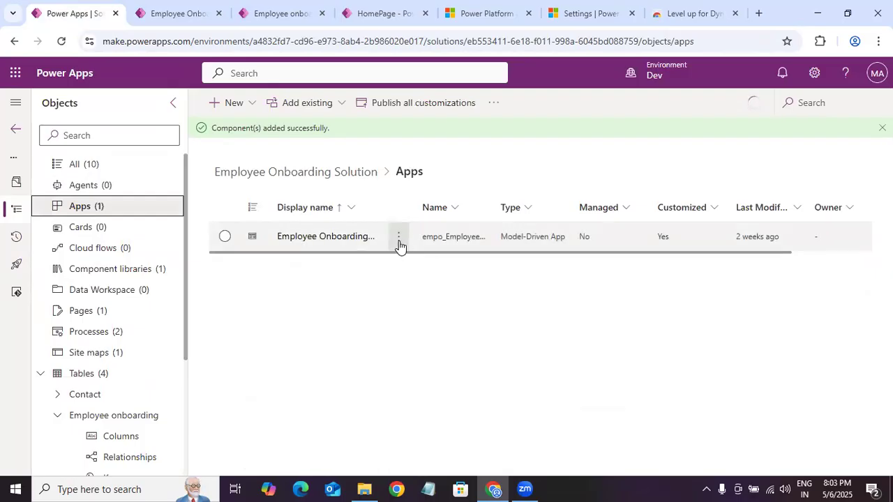
left_click(400, 244)
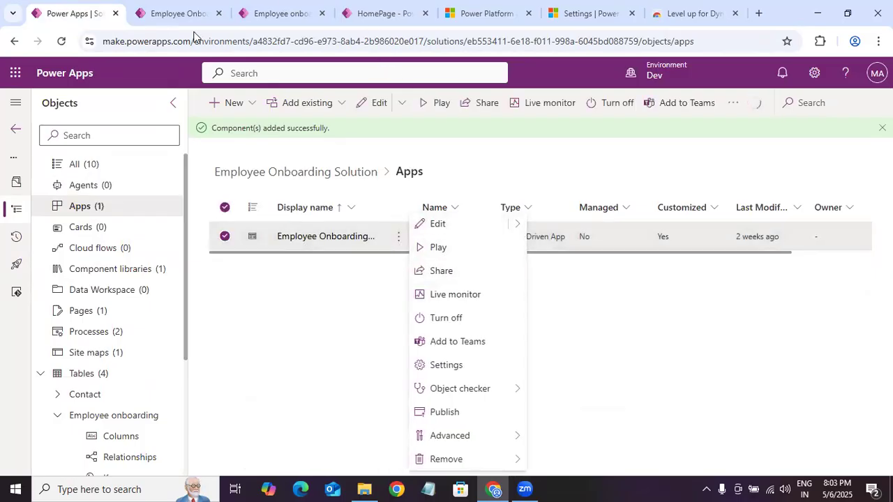
Step: Switch back to the Power Platform admin center and open the Dev environment's Users list under Users + permissions
left_click(692, 14)
left_click(592, 13)
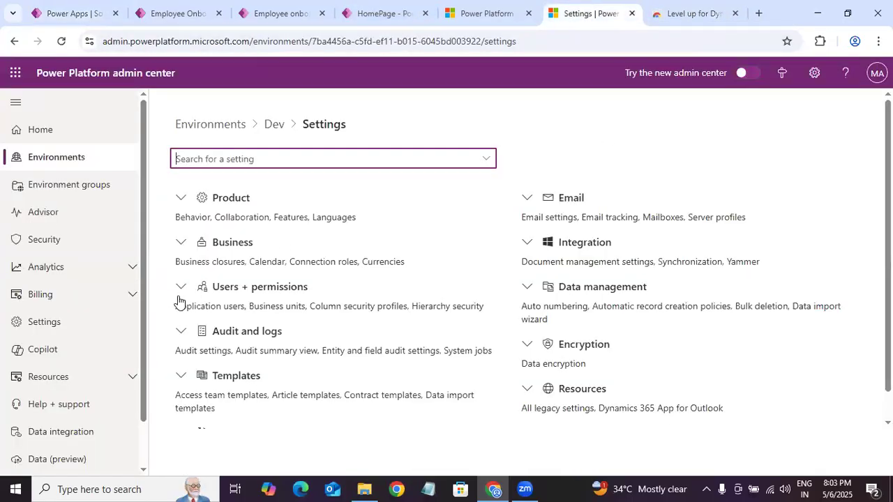
left_click(182, 289)
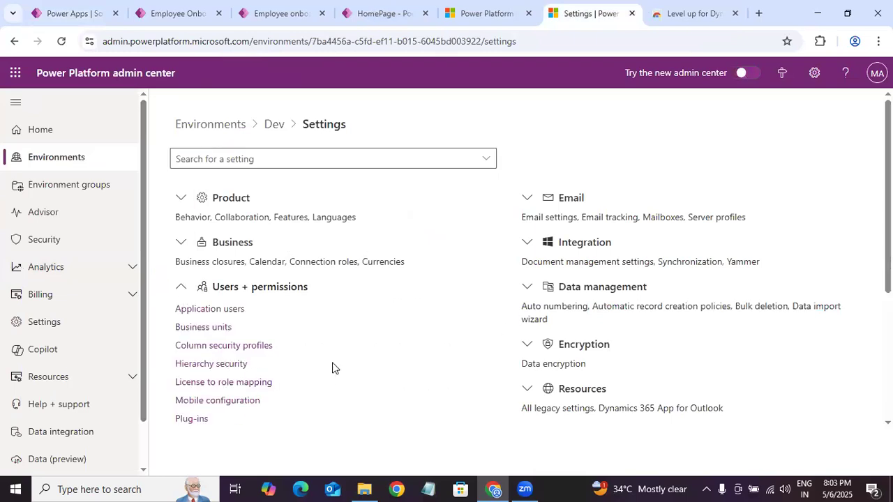
scroll(391, 359, "down", 3)
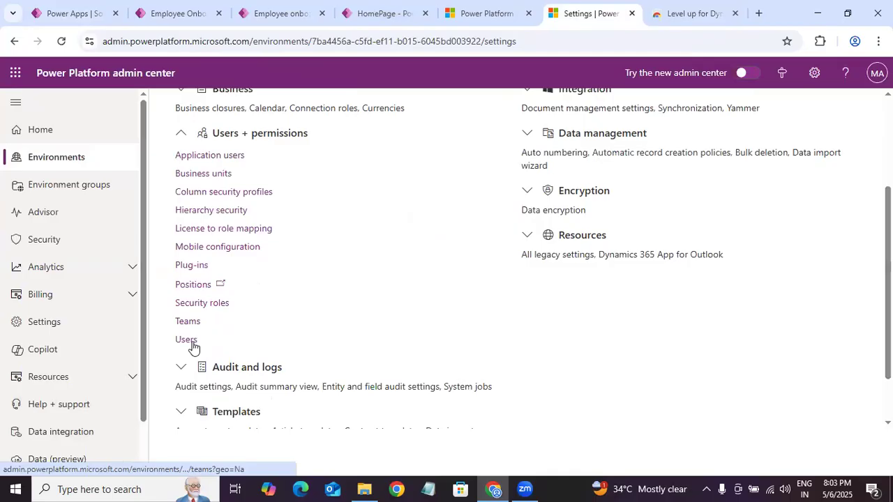
left_click(186, 339)
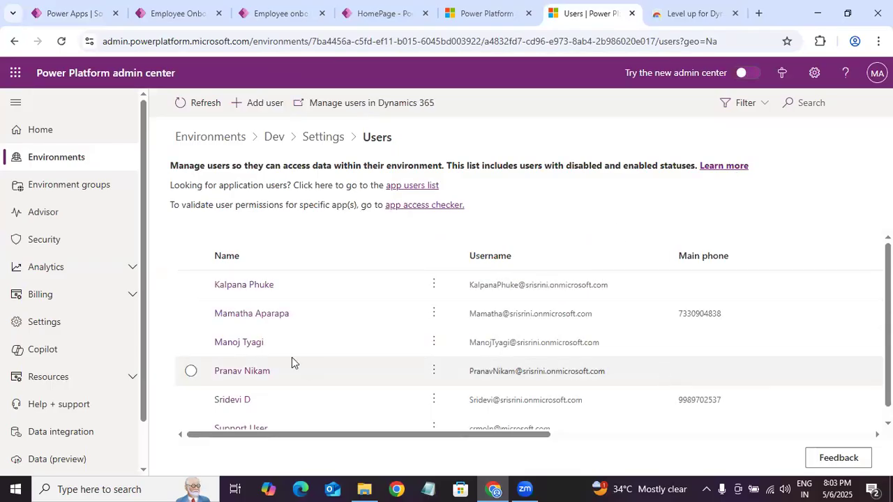
Step: Open security role management for the third listed user, look through the assignable roles, and close it without changes
left_click(437, 350)
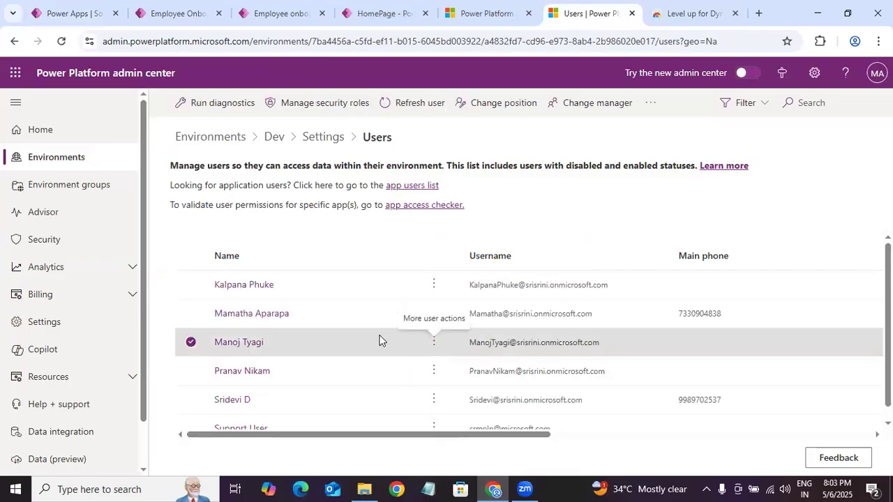
left_click(439, 344)
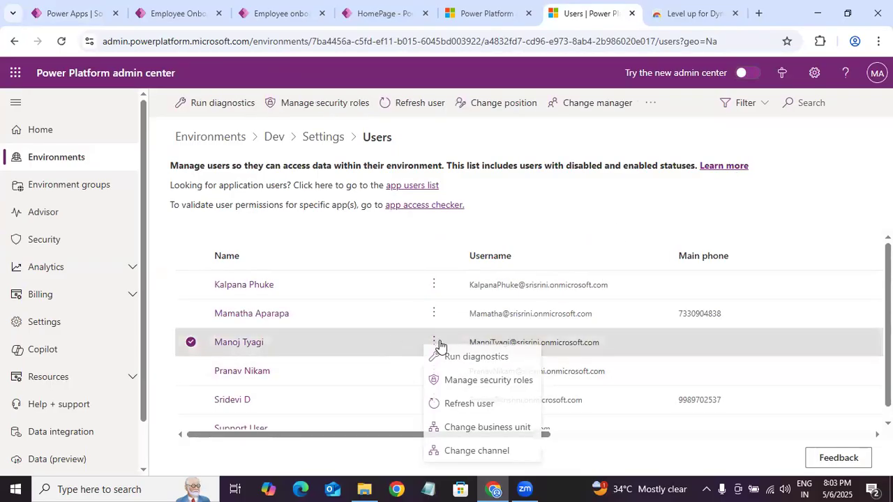
left_click(494, 376)
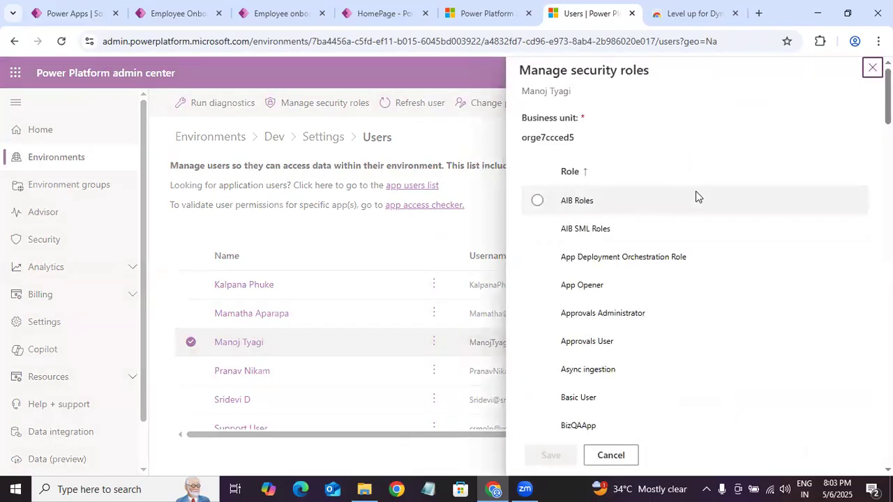
scroll(694, 265, "down", 10)
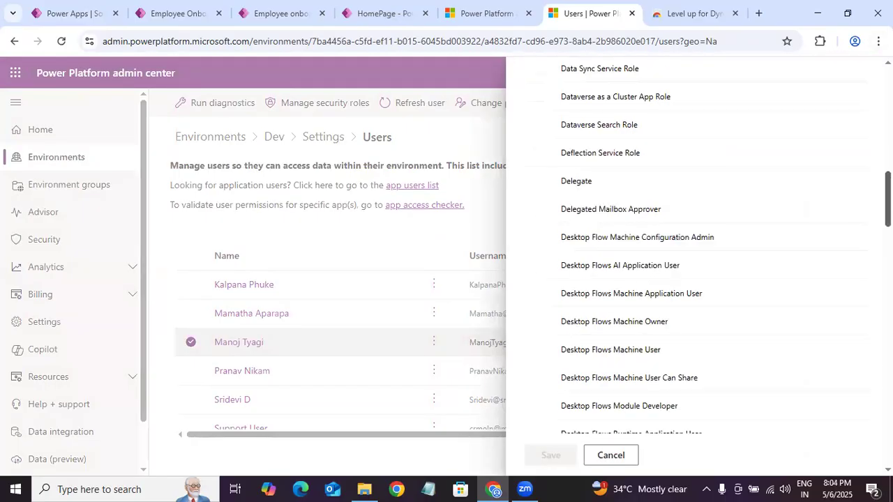
scroll(698, 265, "down", 15)
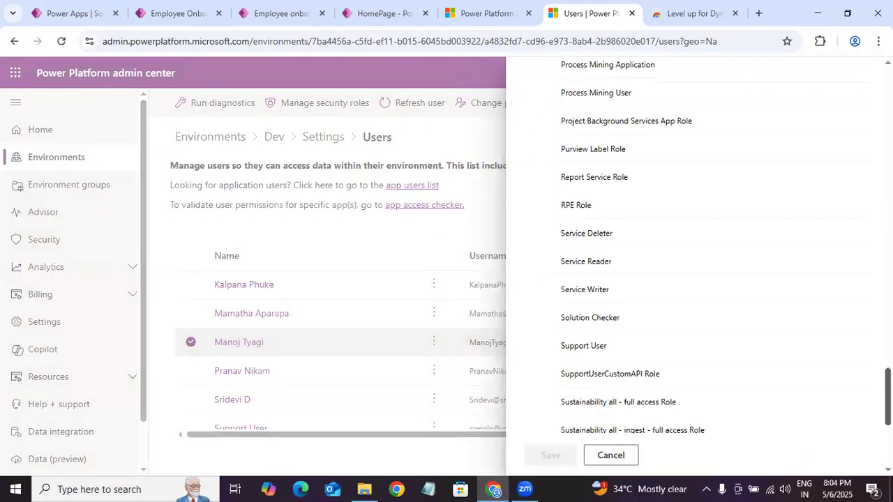
scroll(863, 313, "up", 20)
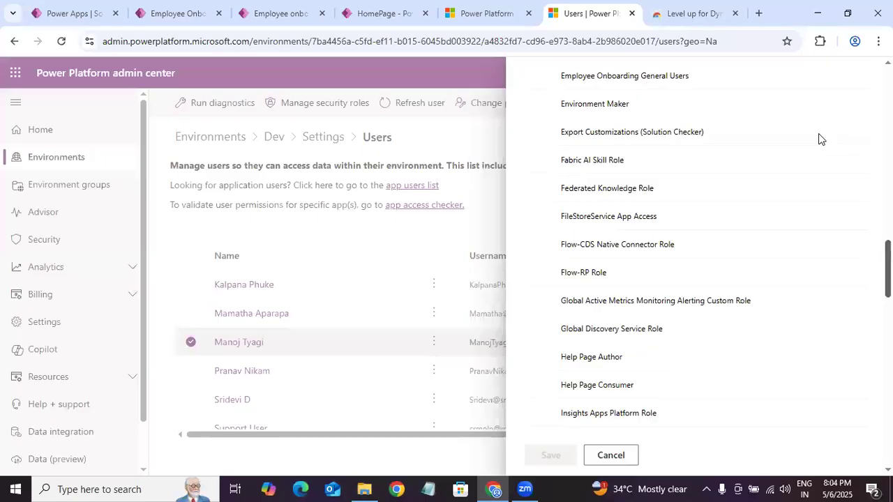
left_click_drag(887, 101, 888, 96)
left_click(871, 68)
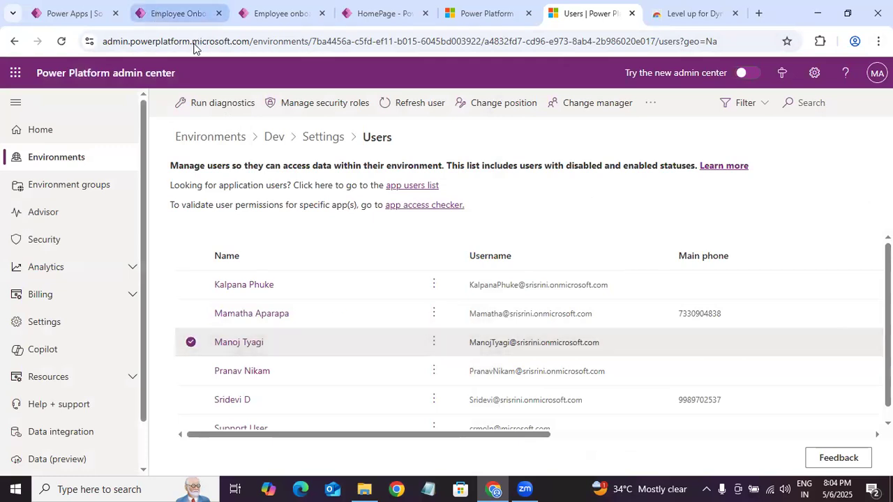
Step: Switch to Power Apps, start sharing the Employee Onboarding App, and add the third listed Dev user as a new person
left_click(176, 13)
left_click(73, 14)
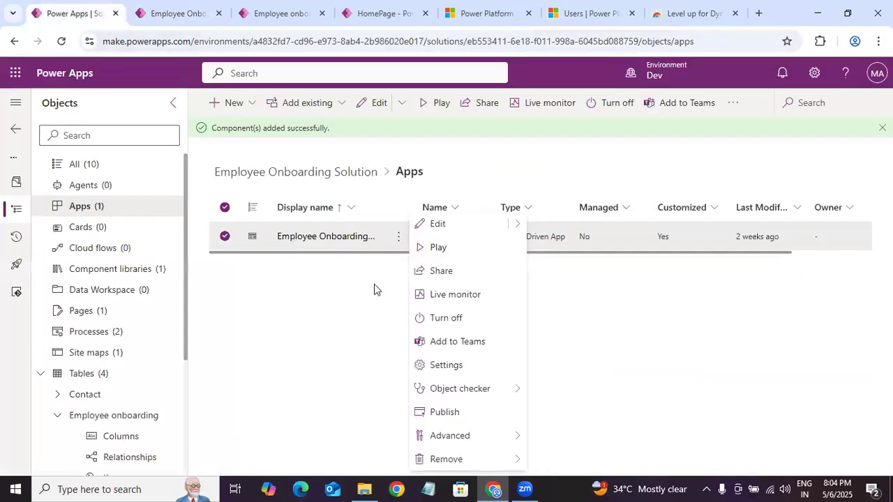
left_click(452, 271)
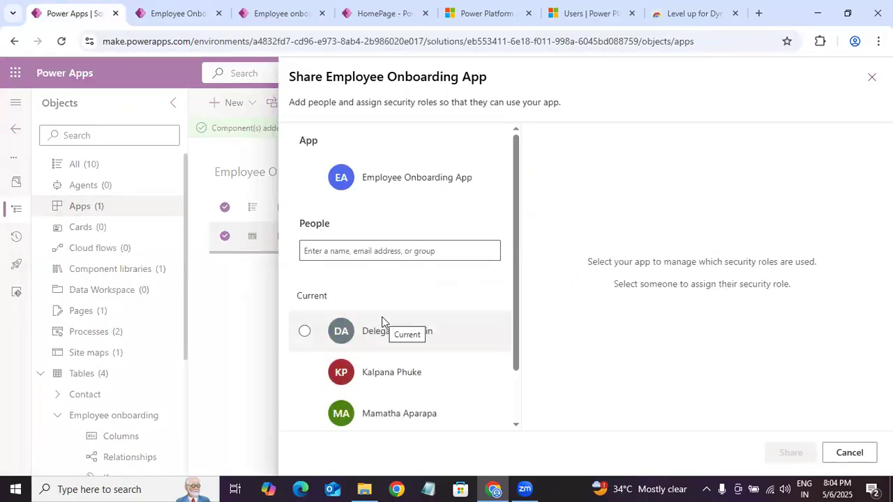
scroll(517, 305, "down", 2)
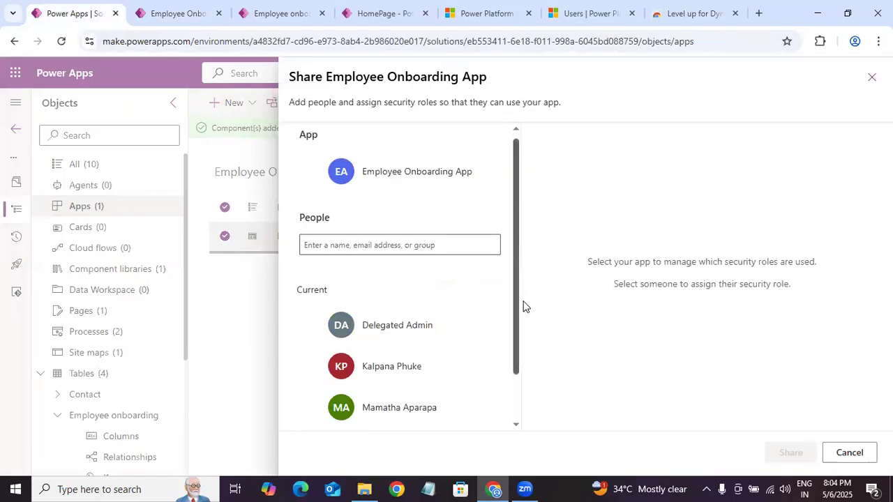
left_click(351, 193)
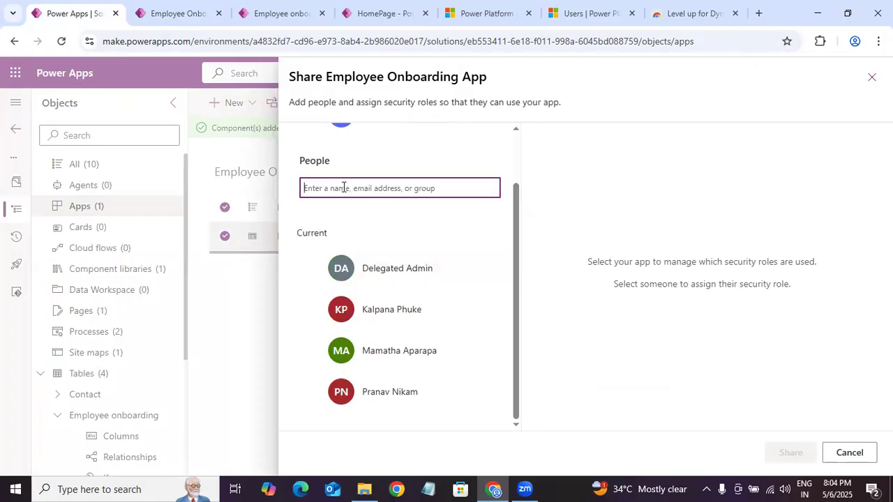
type("manoj")
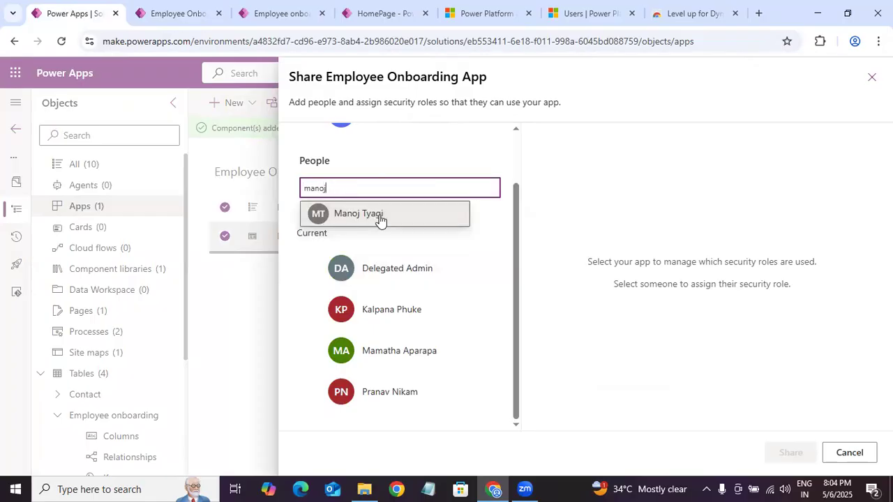
left_click(380, 221)
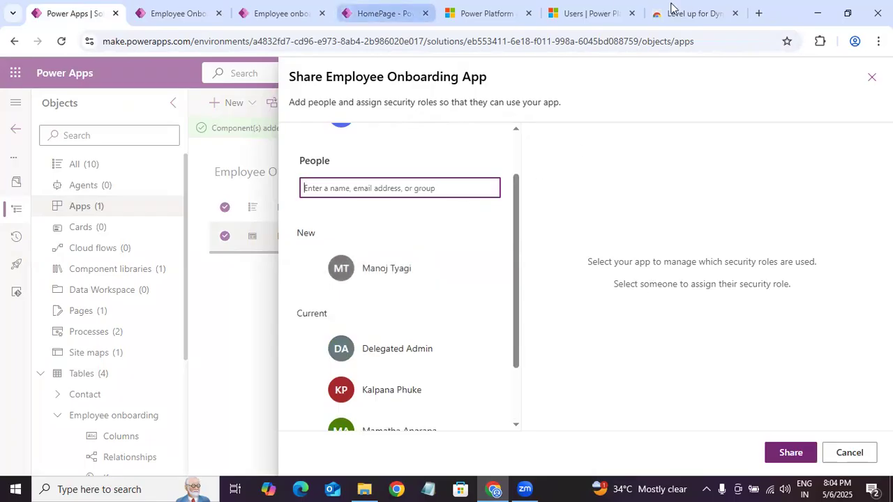
Step: Switch to the Power Platform admin center and assign the Employee Onboarding General Users role to the third listed user, saving the change
left_click(593, 14)
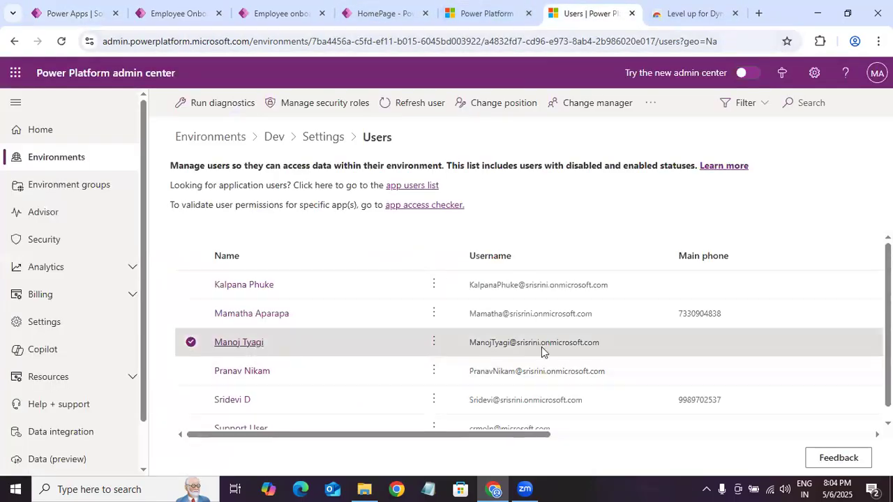
left_click(542, 351)
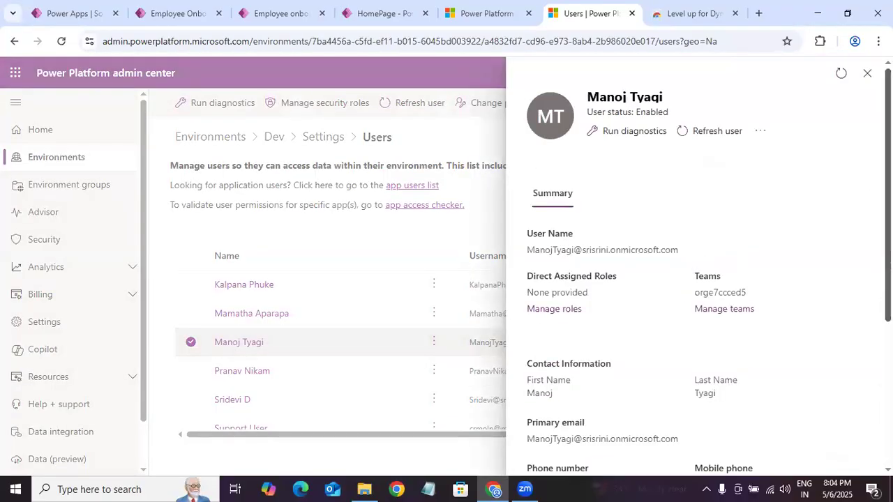
left_click(553, 309)
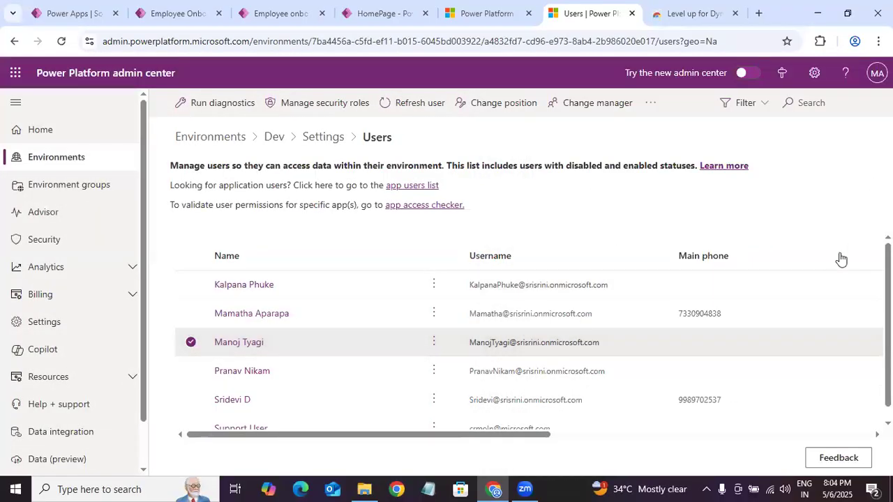
scroll(687, 279, "down", 20)
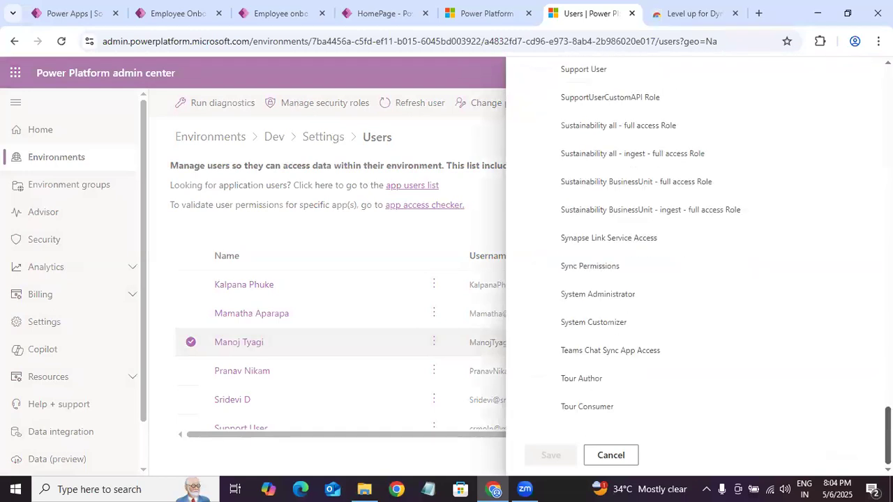
scroll(686, 279, "up", 11)
scroll(687, 265, "up", 20)
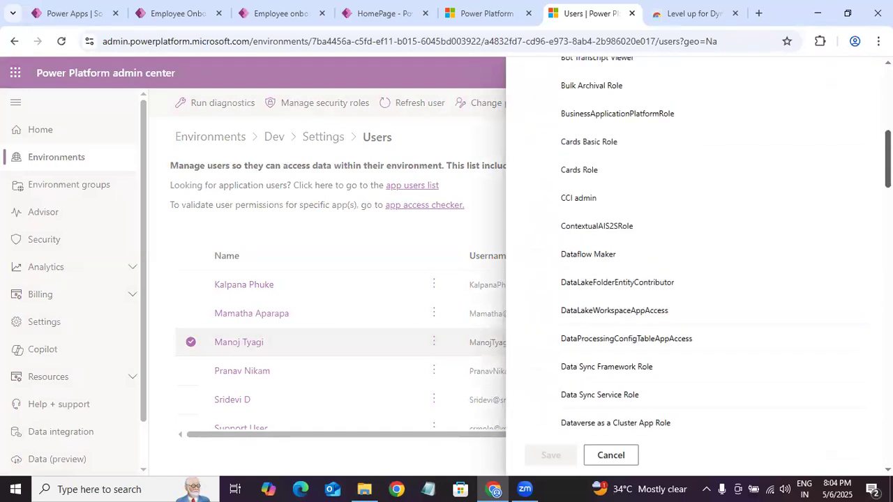
scroll(696, 180, "down", 3)
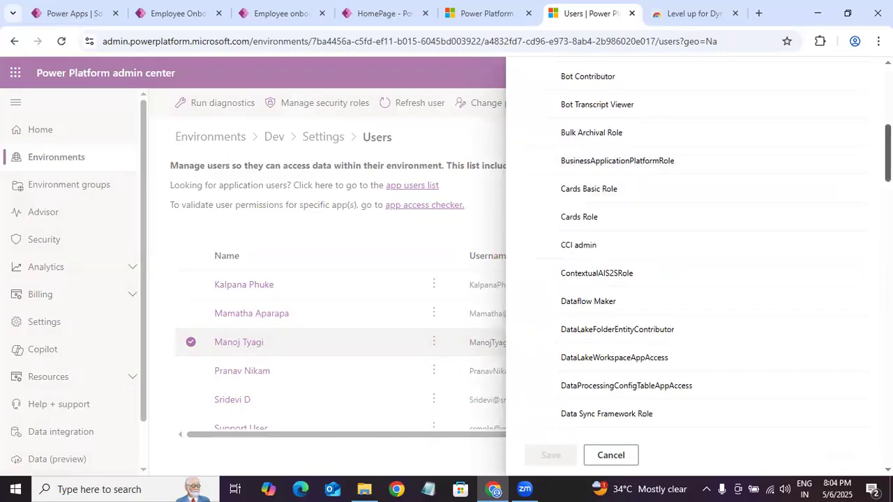
scroll(695, 265, "down", 5)
scroll(695, 265, "down", 18)
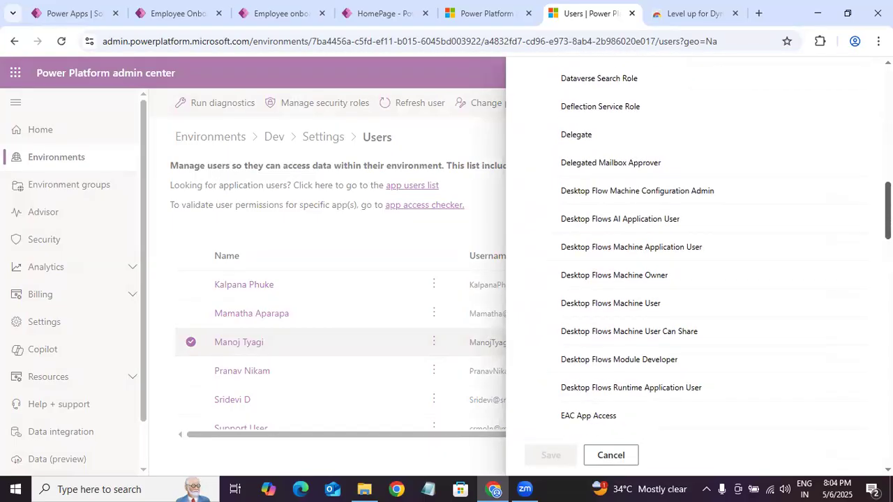
scroll(689, 172, "up", 3)
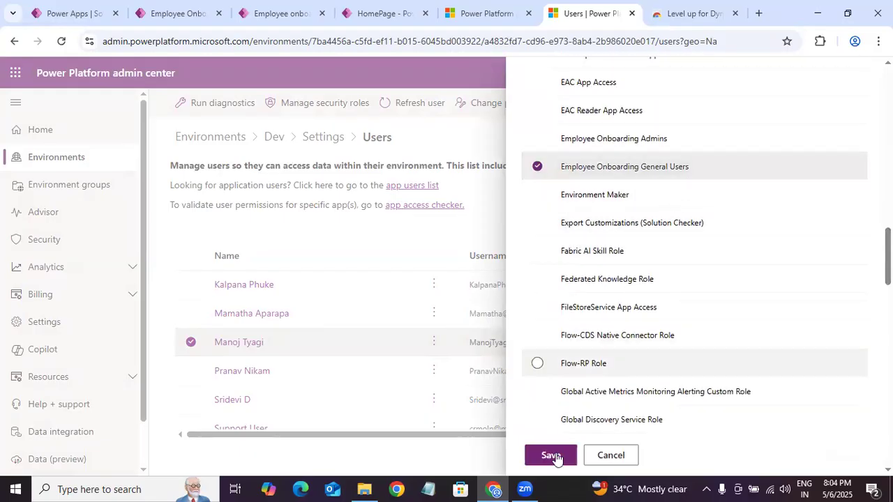
left_click(551, 456)
left_click(462, 341)
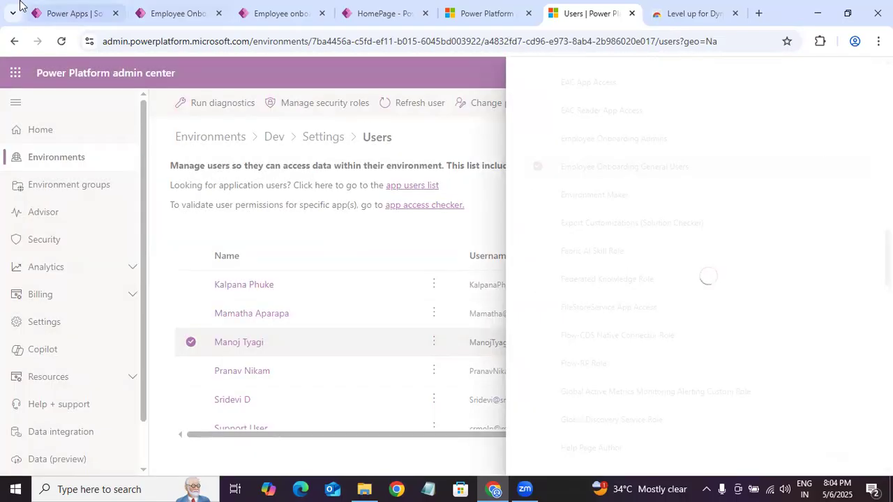
Step: Switch back to Power Apps and discard the pending sharing changes for the Employee Onboarding App
left_click(70, 21)
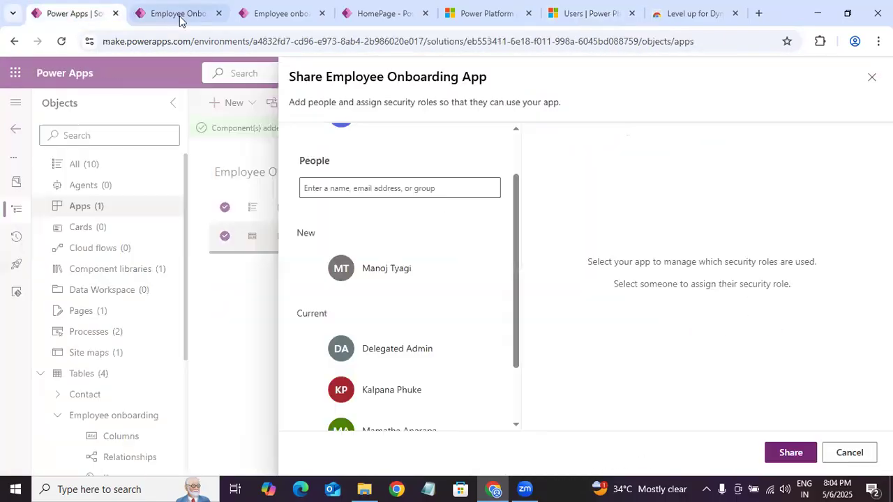
left_click(872, 77)
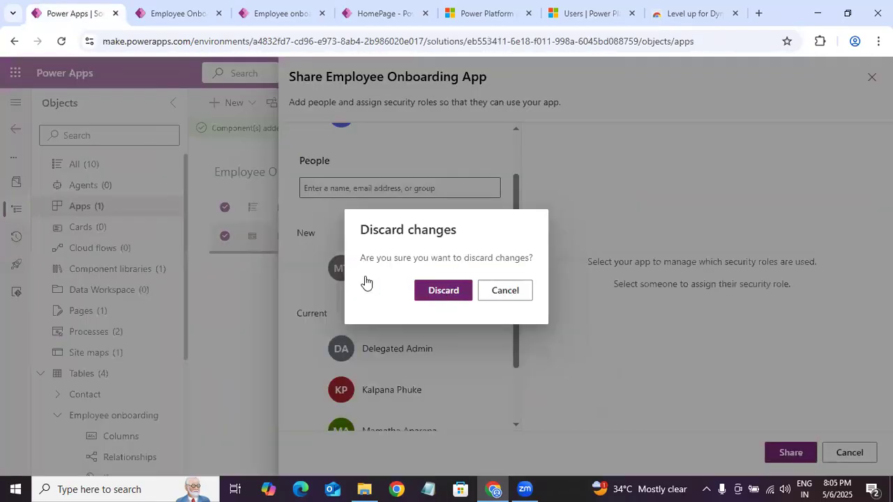
left_click(436, 290)
Step: Reopen sharing for the Employee Onboarding App and add the same user again as a new person
left_click(399, 237)
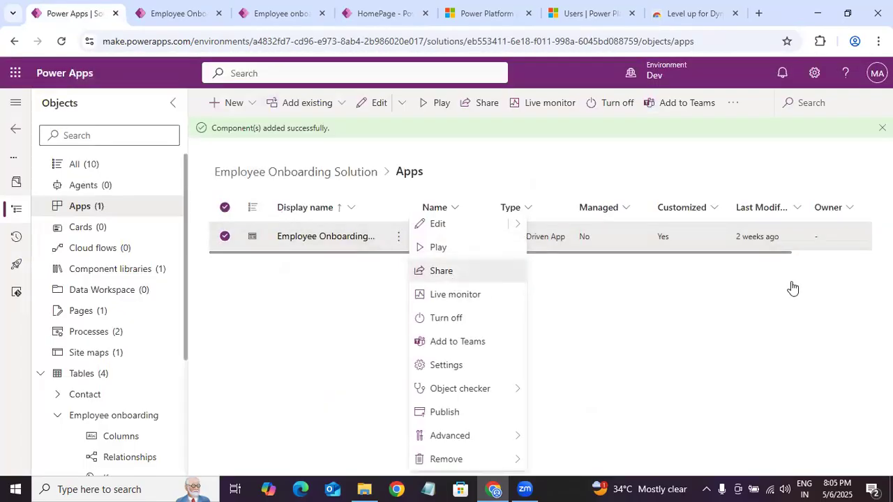
left_click(450, 276)
left_click(349, 251)
type("manoj")
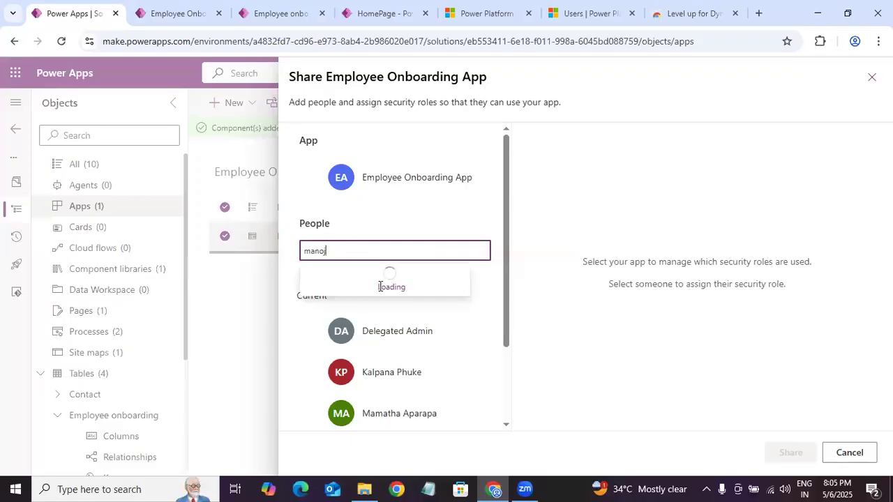
left_click(424, 281)
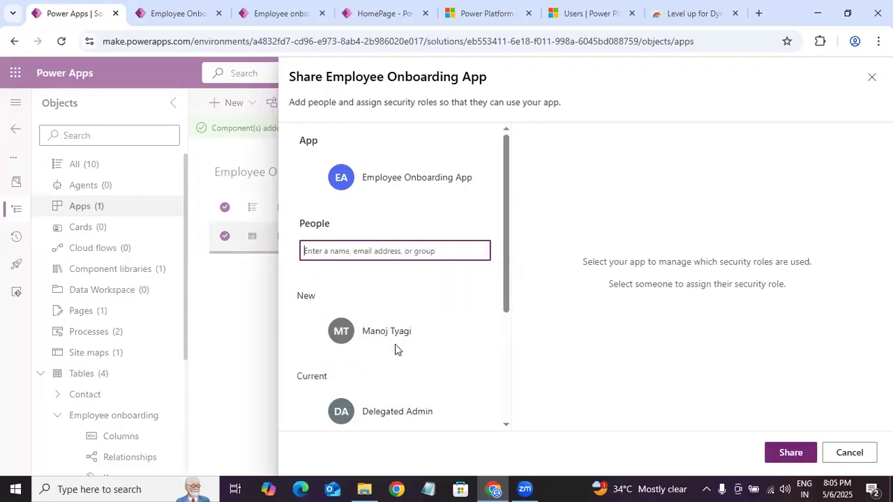
Step: Select the added user and examine which Dataverse security roles are assigned and available, along with the people who already have access
left_click(451, 341)
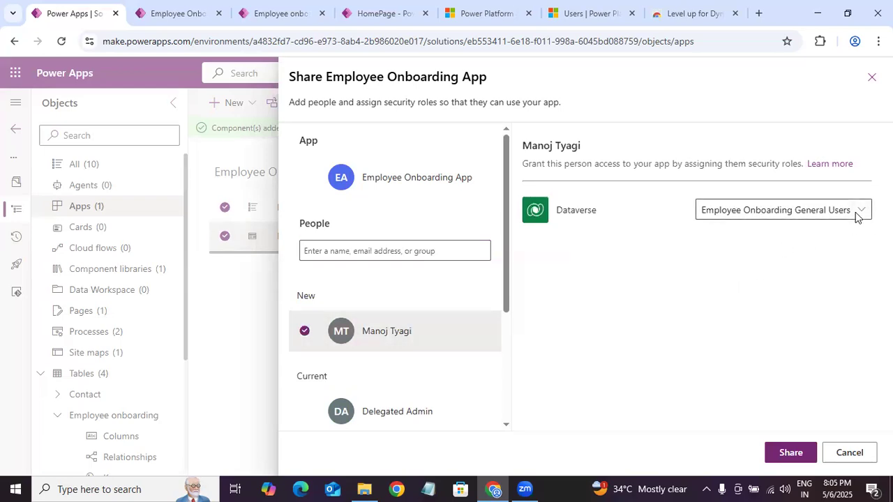
left_click(860, 215)
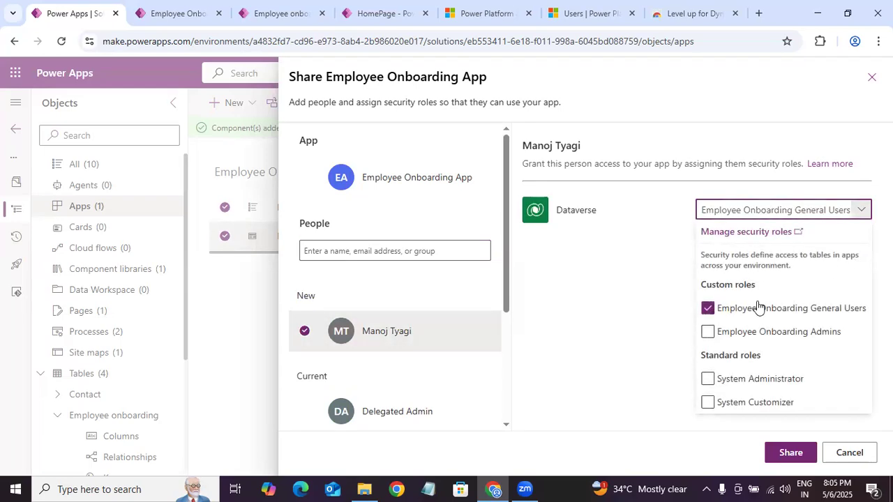
left_click(623, 288)
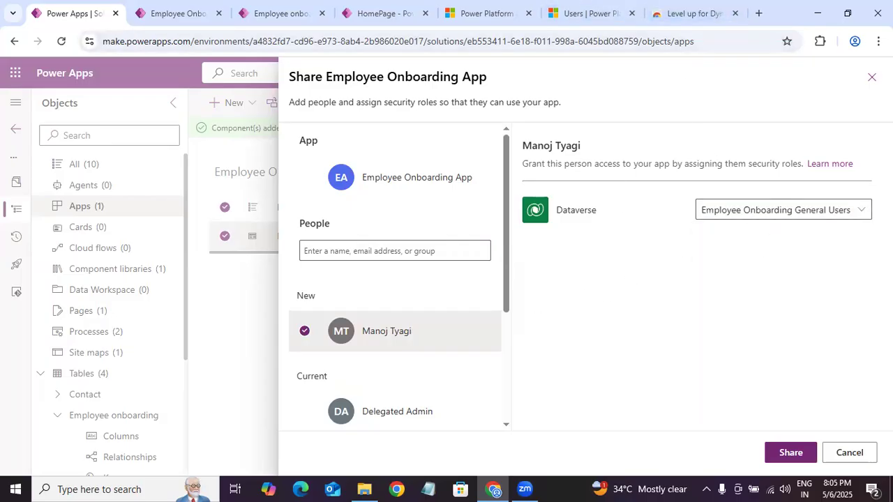
left_click(862, 209)
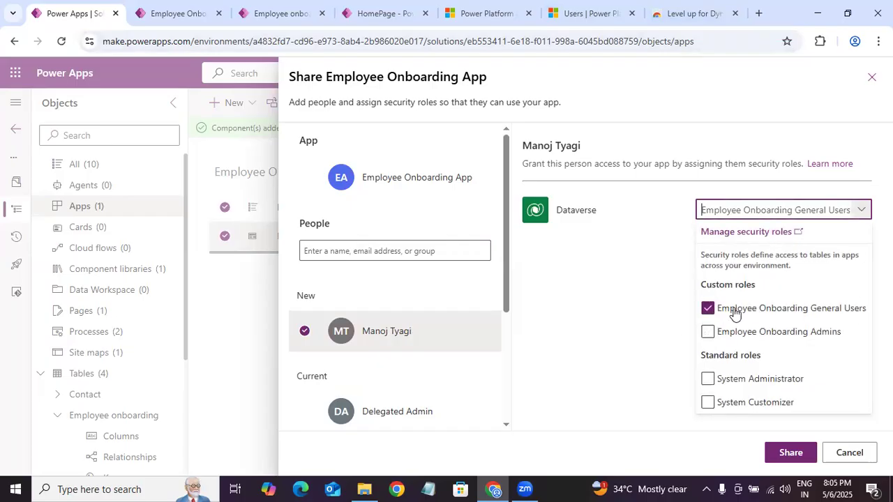
left_click(687, 309)
left_click(863, 209)
left_click(601, 345)
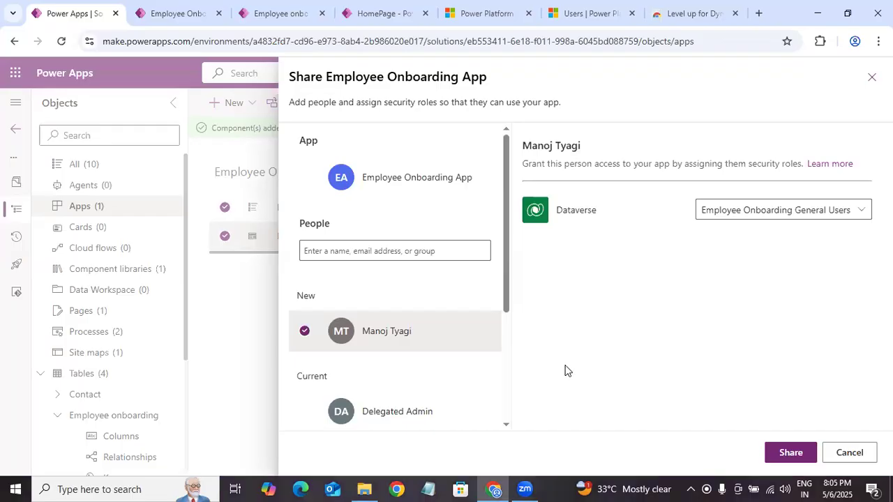
scroll(506, 321, "down", 1)
scroll(465, 283, "down", 1)
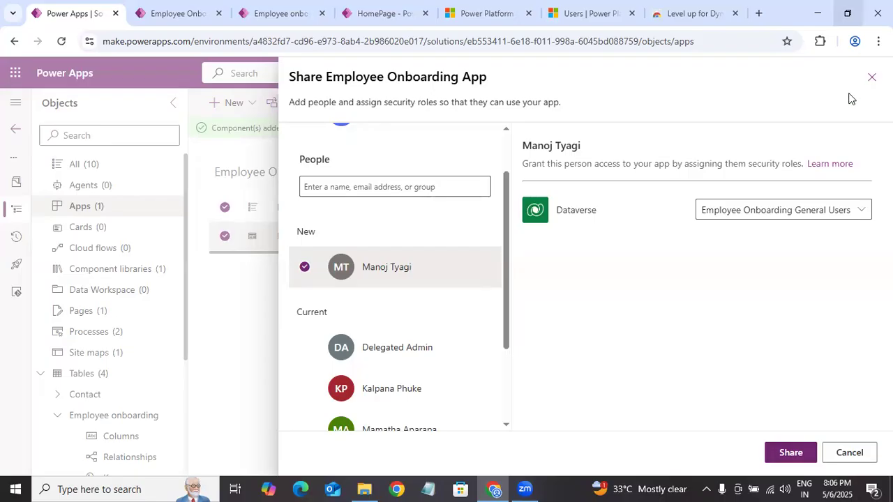
Step: Close app sharing, discarding the unsaved changes, and deselect the Employee Onboarding App in the solution's apps list
left_click(871, 77)
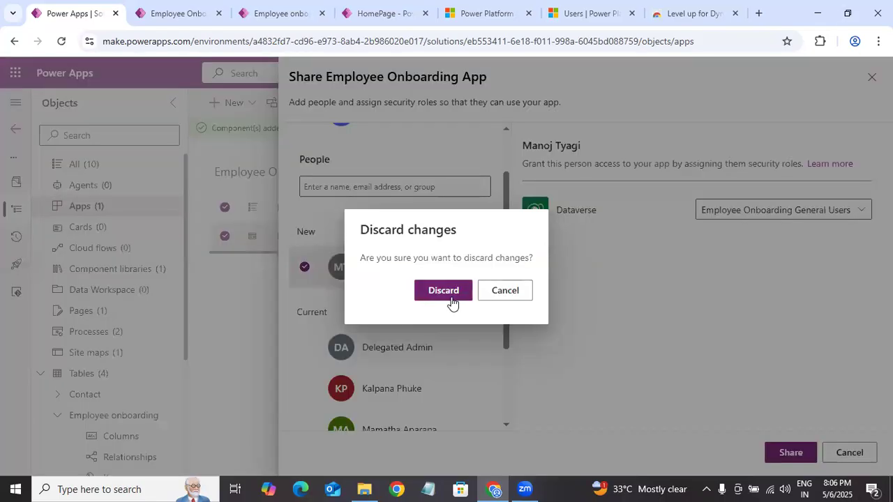
left_click(450, 298)
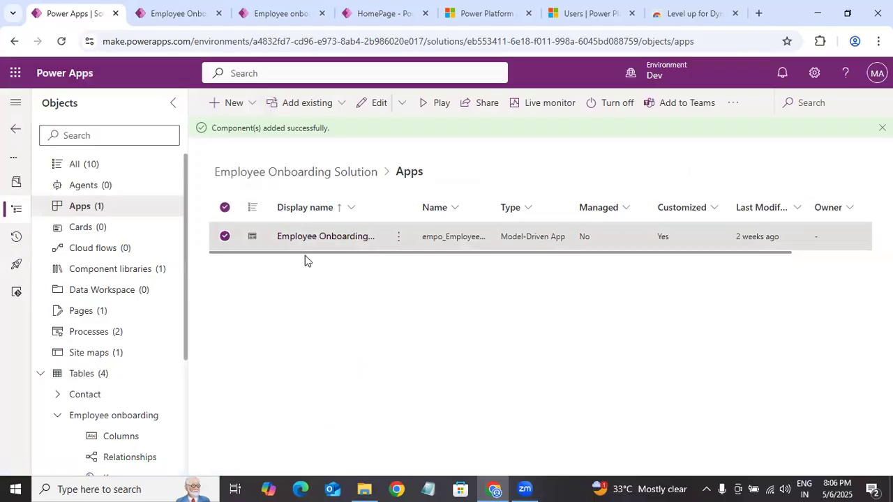
left_click(328, 263)
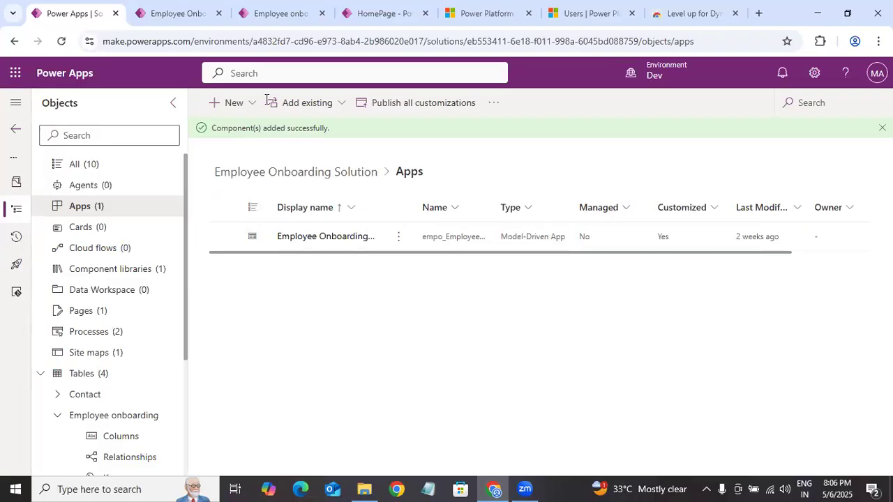
Step: Switch to the Power Platform admin center, review the Dev environment's Users + permissions options, and return to the Environments list
left_click(194, 13)
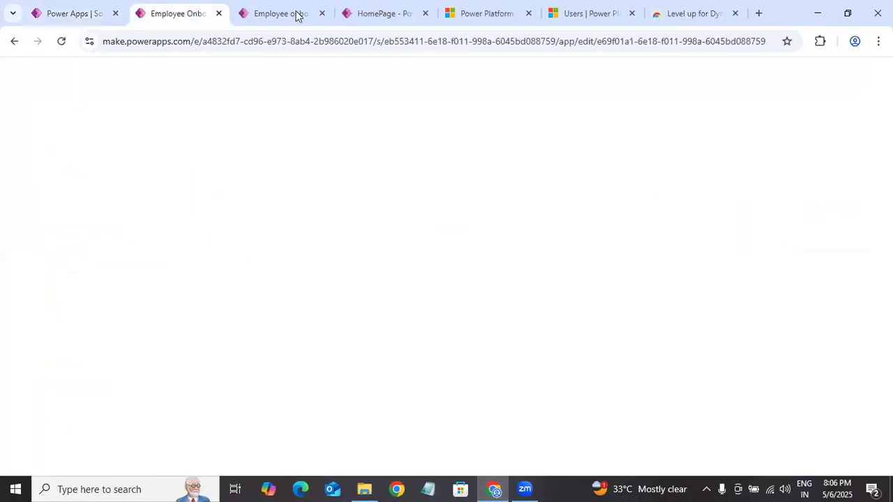
left_click(592, 8)
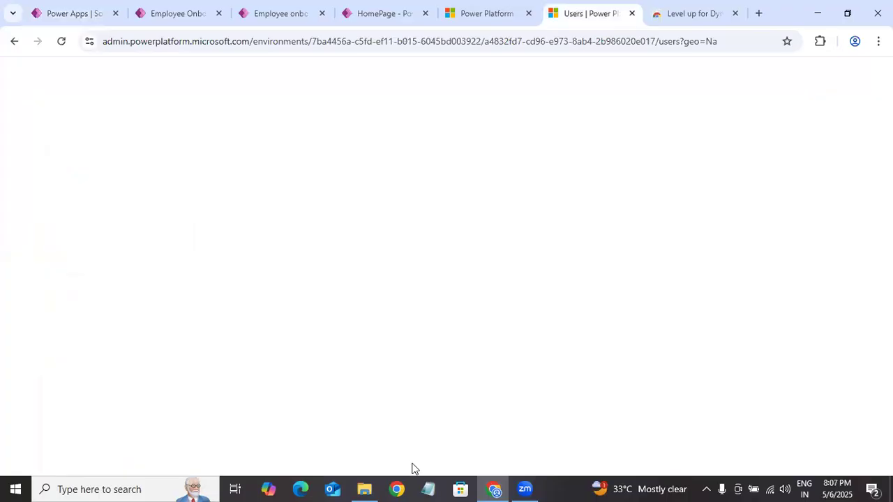
left_click(868, 74)
left_click(327, 157)
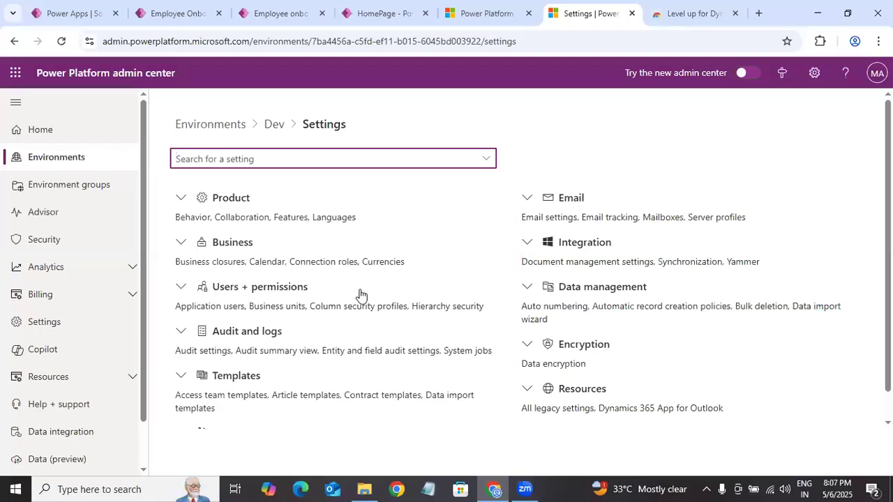
left_click(360, 295)
scroll(417, 300, "down", 3)
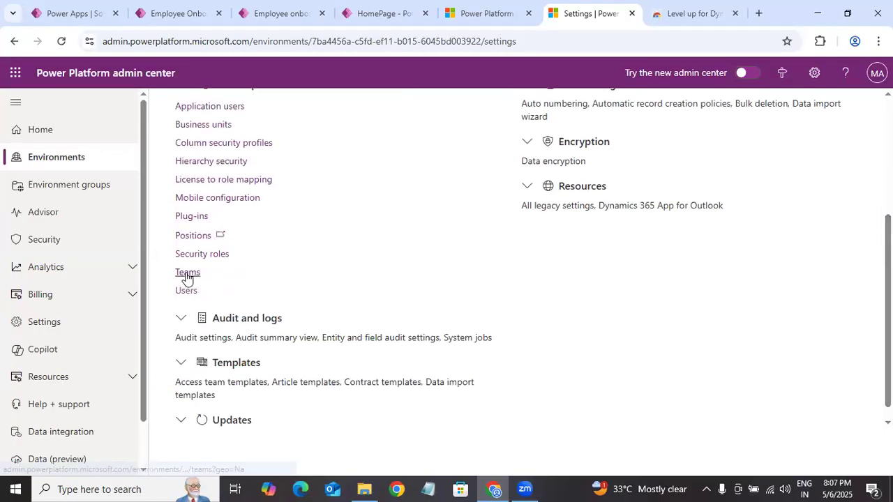
scroll(314, 180, "up", 3)
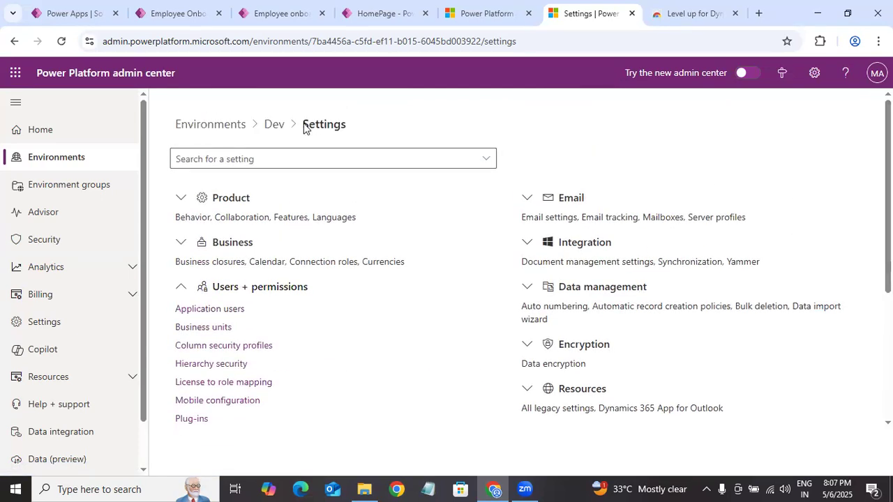
left_click(93, 165)
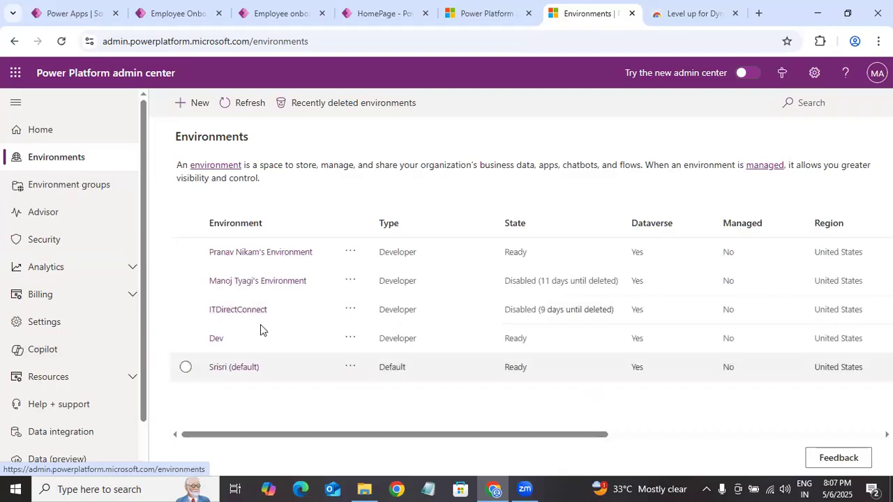
Step: Open the Dev environment and go to its Teams list through the Users + permissions settings
left_click(215, 339)
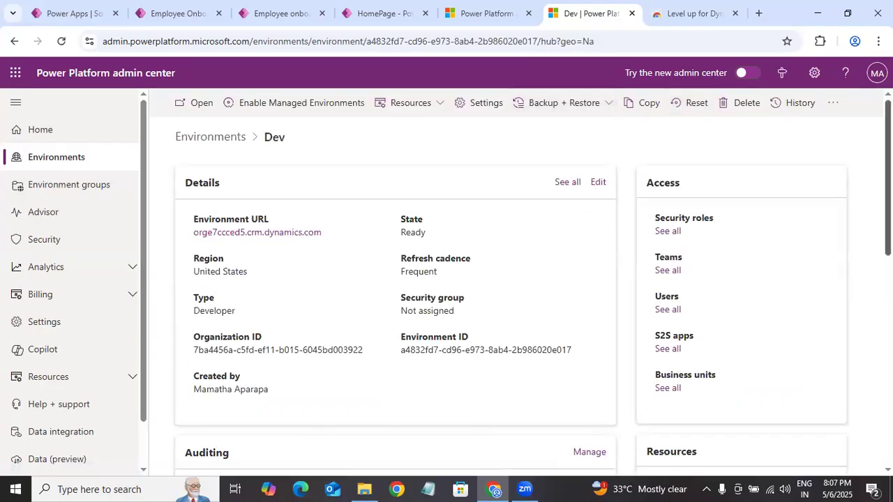
scroll(666, 209, "down", 1)
left_click(670, 210)
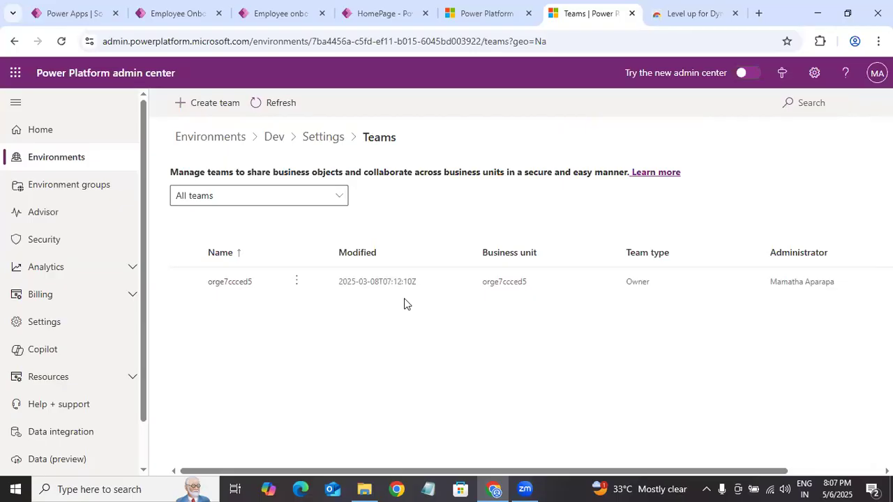
left_click(323, 137)
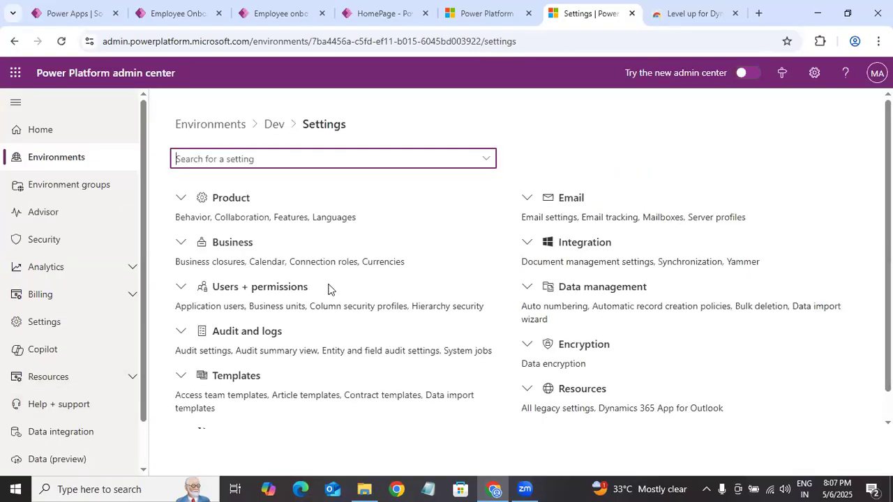
left_click(247, 288)
scroll(167, 307, "down", 3)
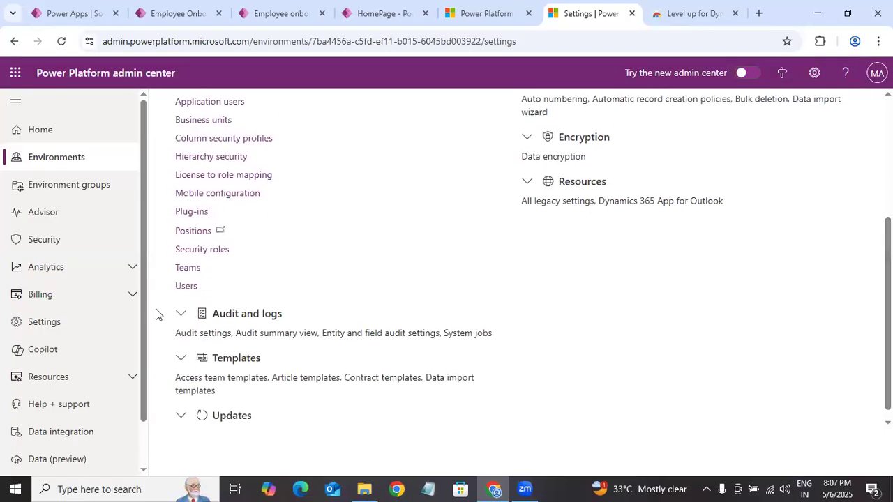
left_click(190, 269)
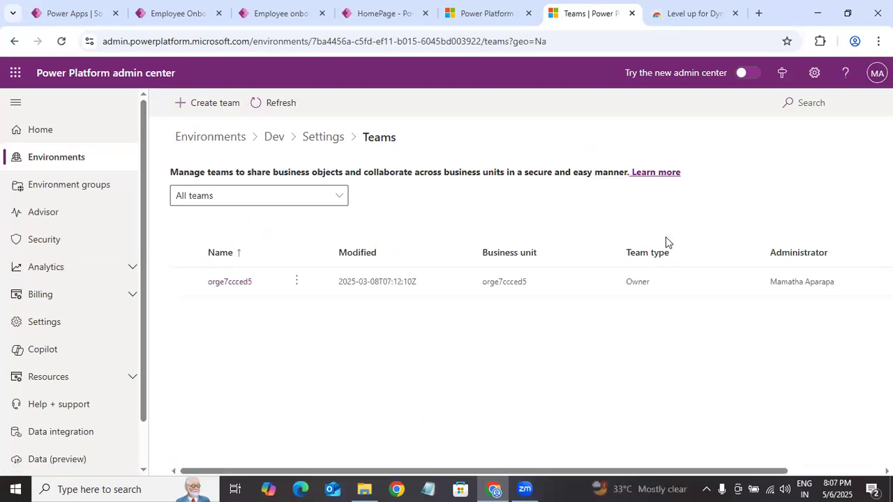
Step: Start creating a new team in the Dev environment and name it "Employee Onboarding General Users Team"
left_click(221, 109)
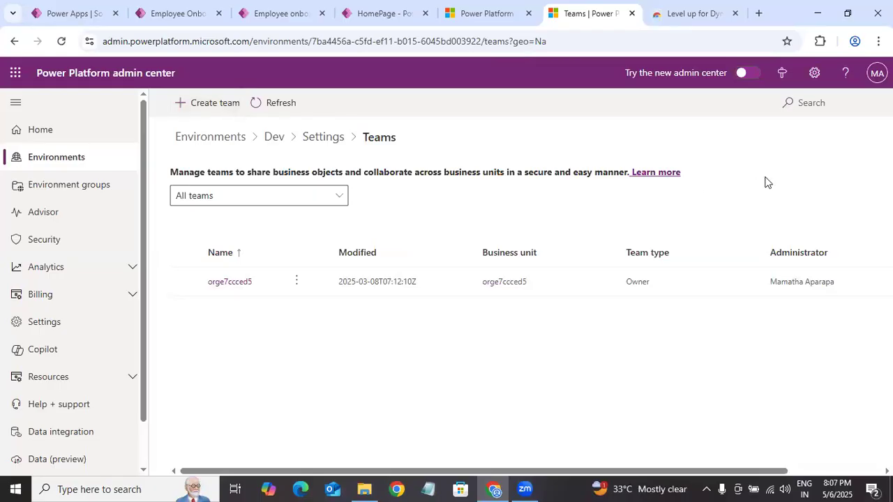
left_click(612, 123)
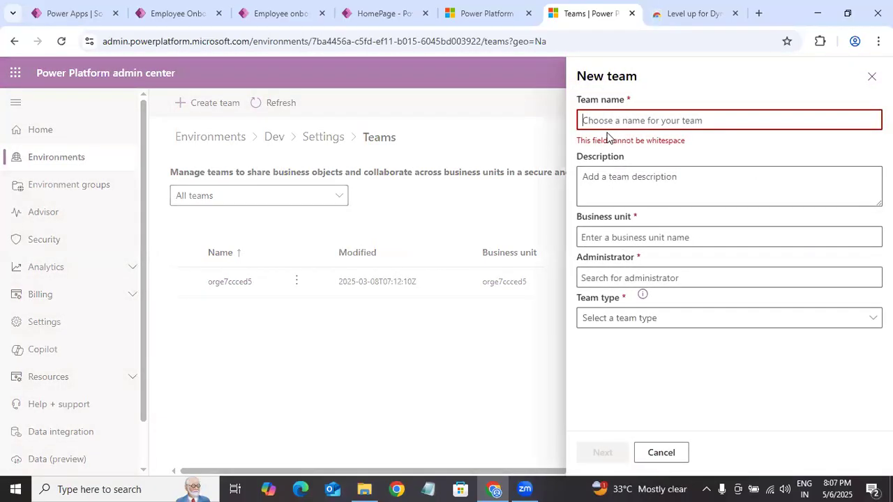
type("Employee")
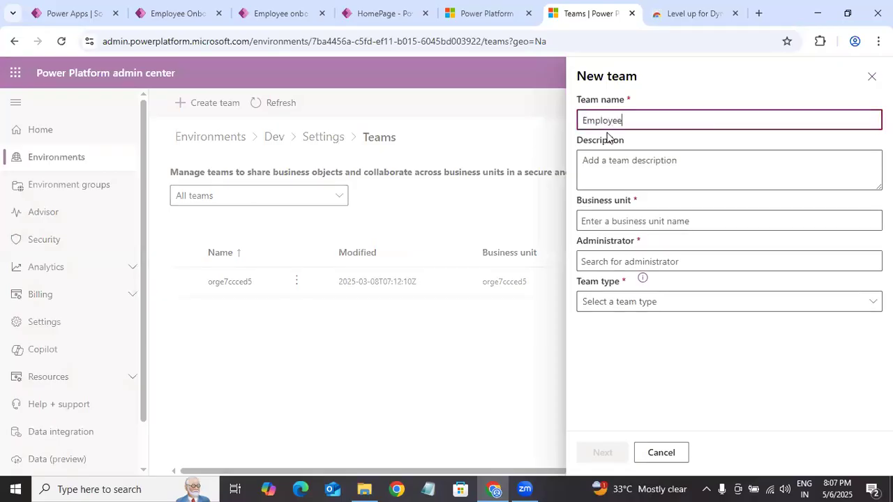
type(" Onboarding Generak")
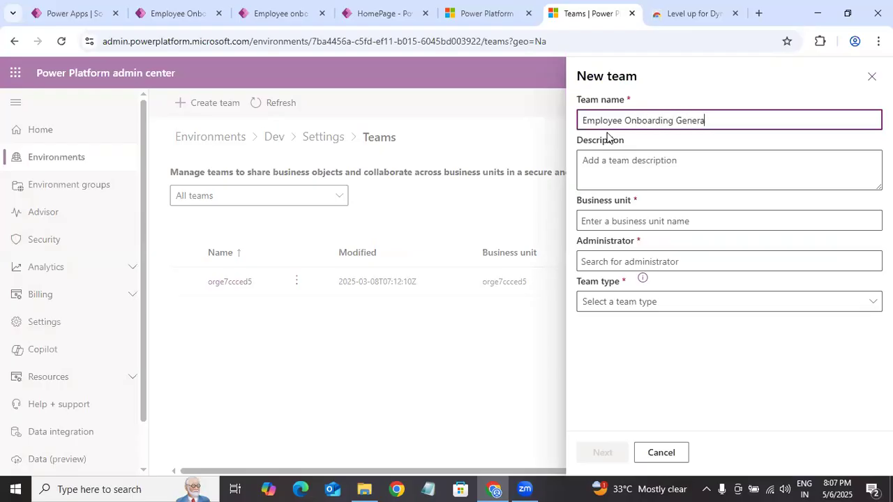
key("BackSpace")
type("l Users Team")
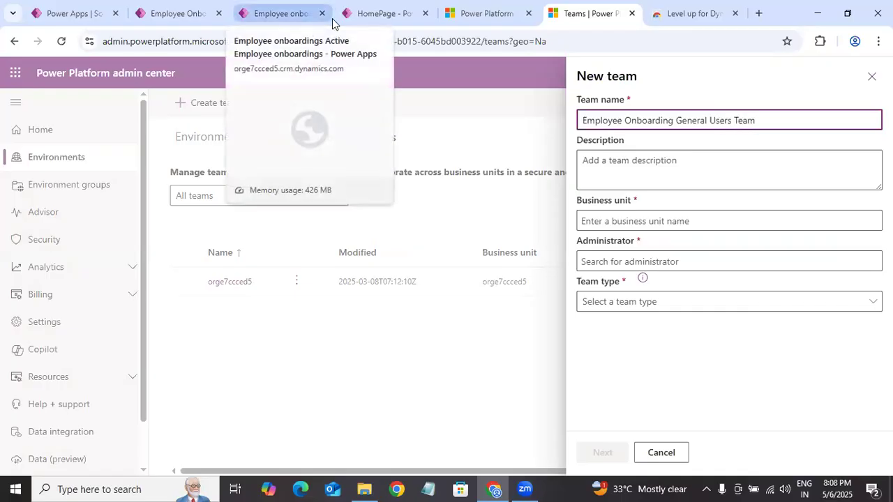
Step: Set the new team's business unit to orge7ccced5, leaving the description blank
left_click(680, 224)
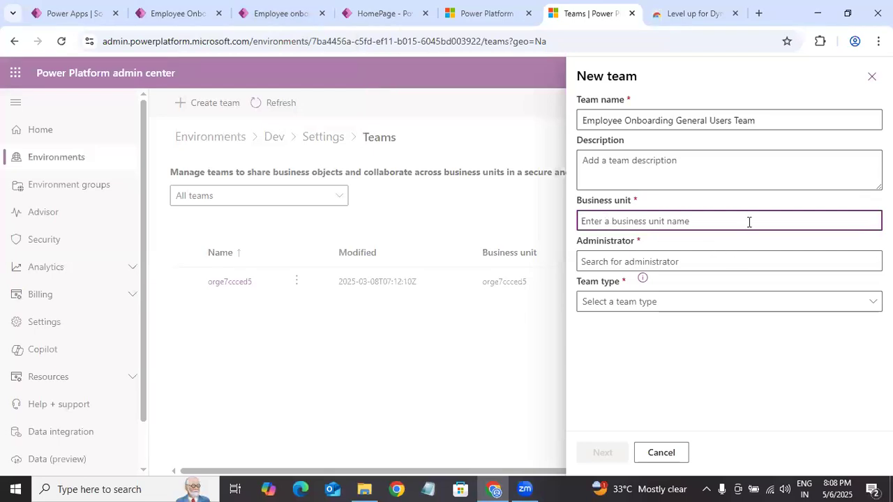
left_click(736, 259)
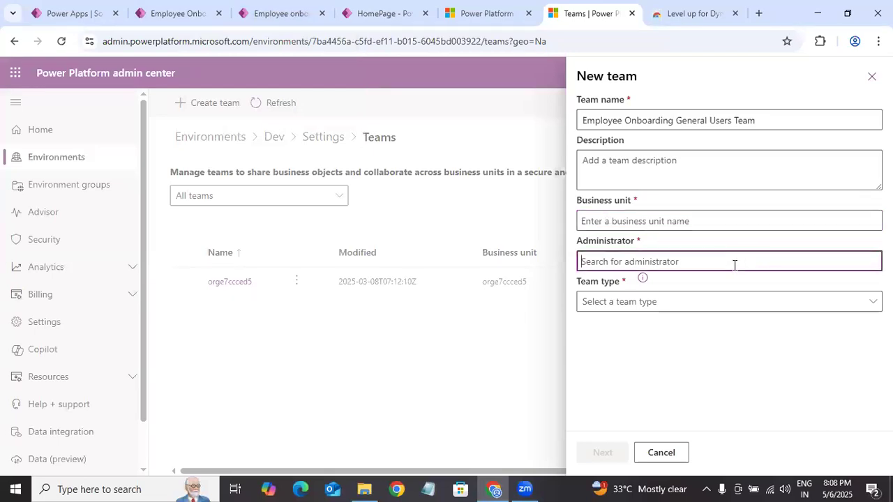
left_click(644, 221)
left_click(625, 170)
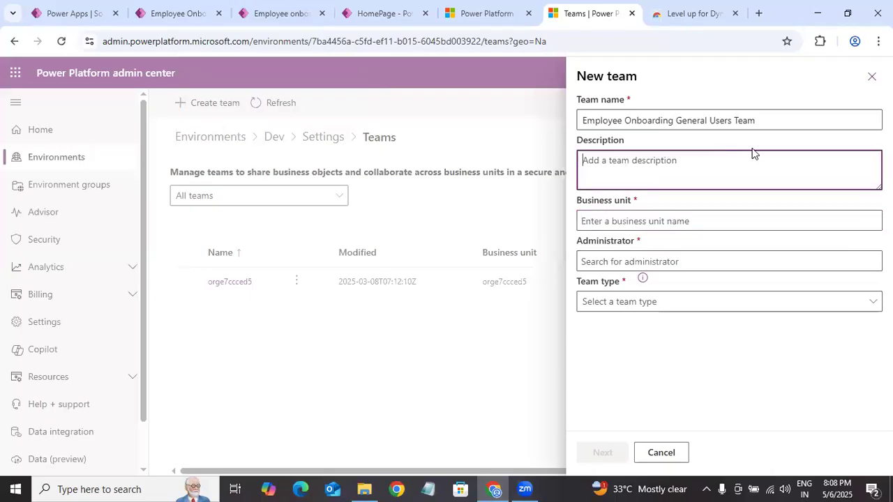
left_click(764, 117)
left_click_drag(642, 106, 623, 202)
left_click(617, 220)
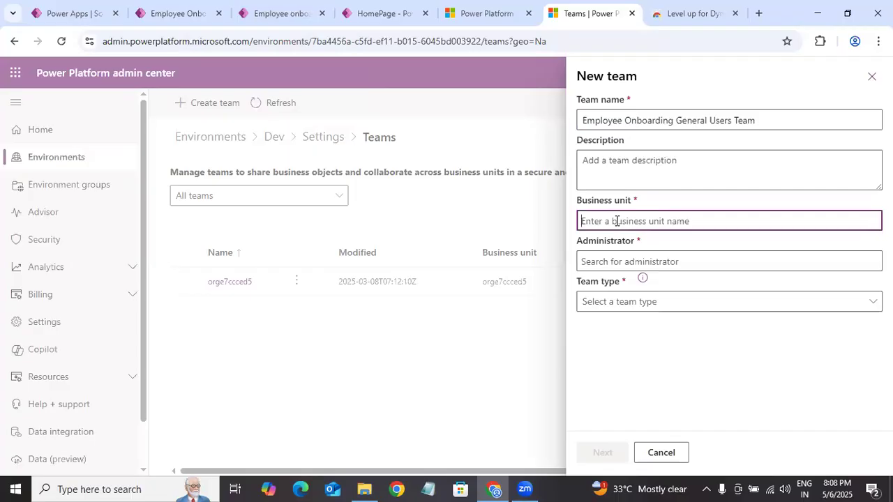
type("De")
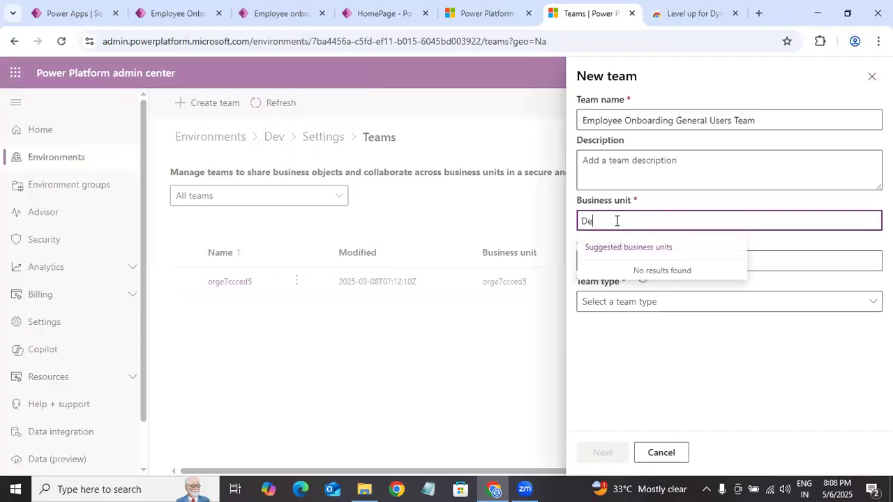
key("BackSpace")
key("BackSpace")
type("orge7ccced5")
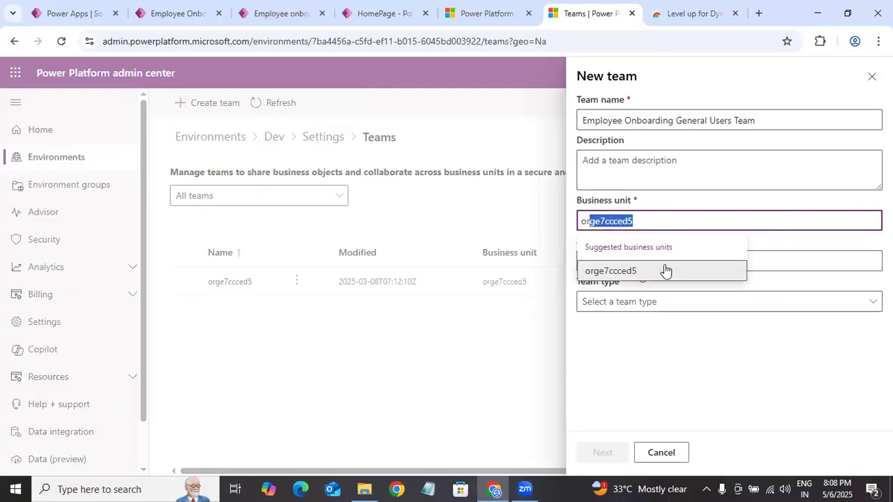
left_click(668, 271)
Step: Assign the environment's creator as the team administrator, set the team type to Owner, and create the team
left_click(717, 263)
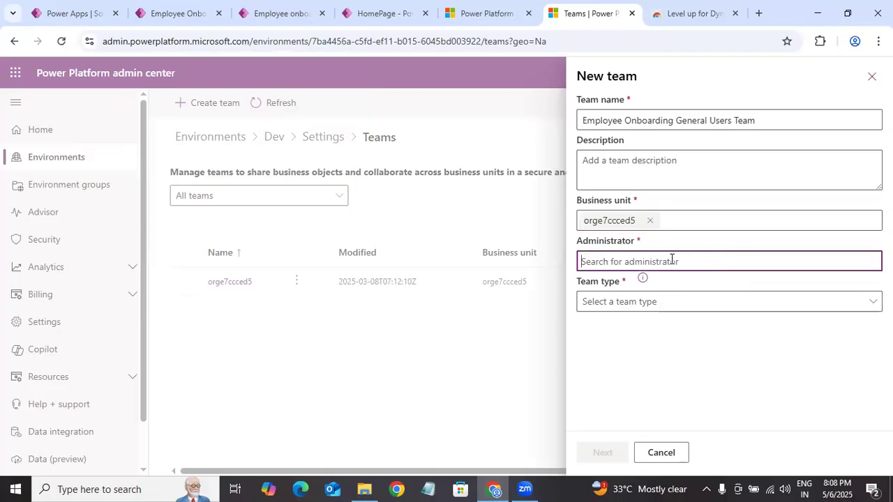
type("mama")
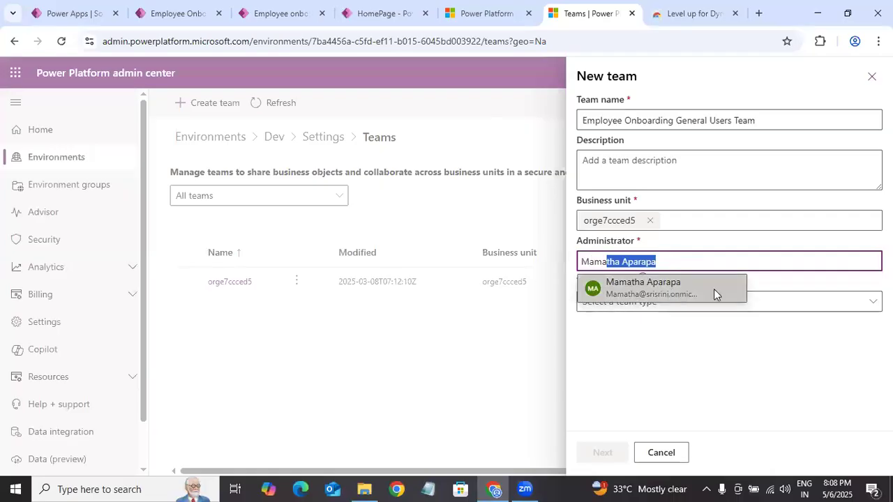
left_click(716, 295)
left_click(620, 308)
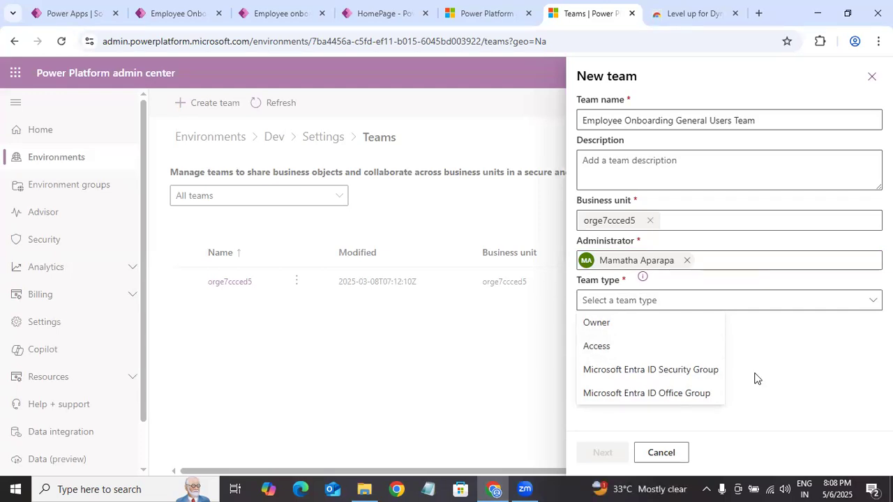
left_click(618, 327)
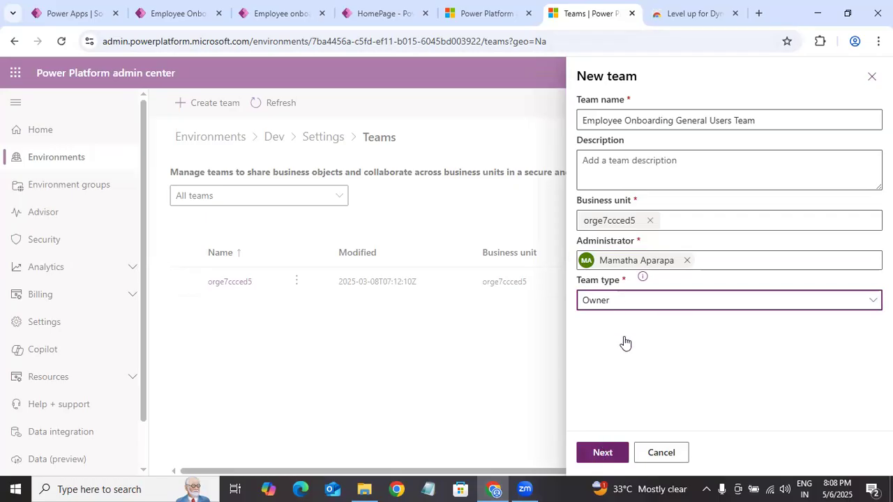
left_click(606, 451)
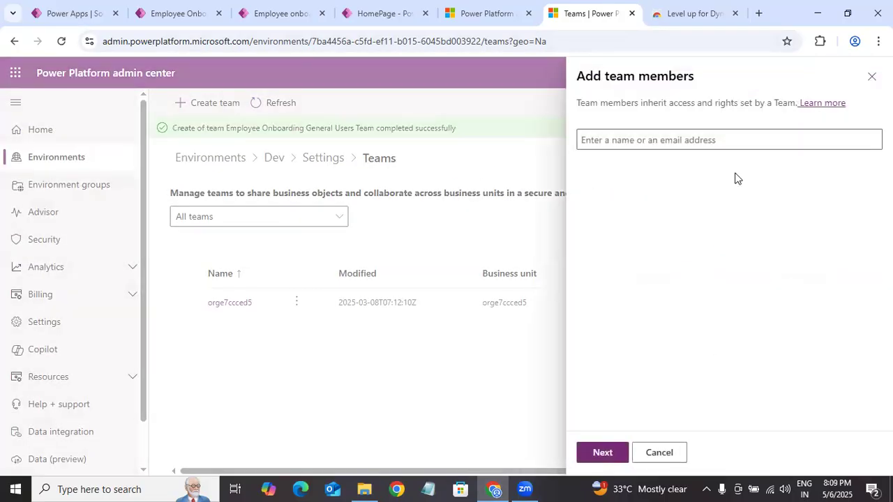
Step: Add two existing users as members of the new team and continue to its security roles
left_click(653, 142)
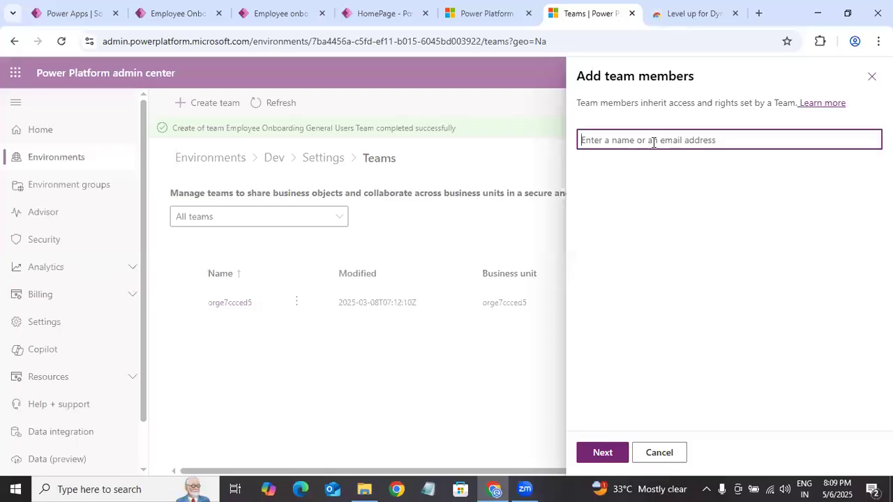
type("prana")
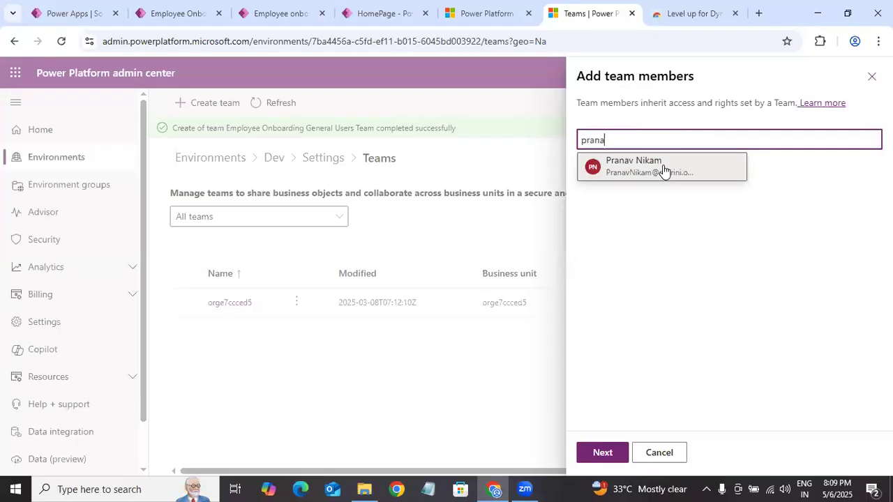
left_click(661, 168)
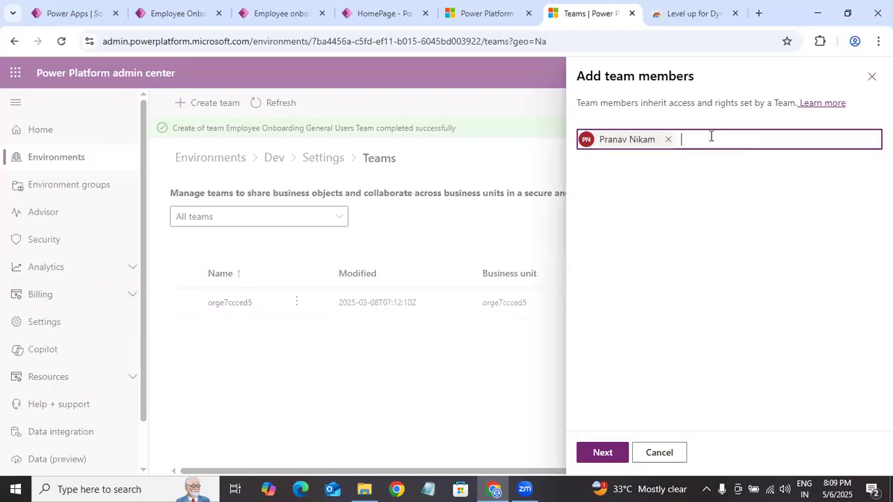
type("manoj")
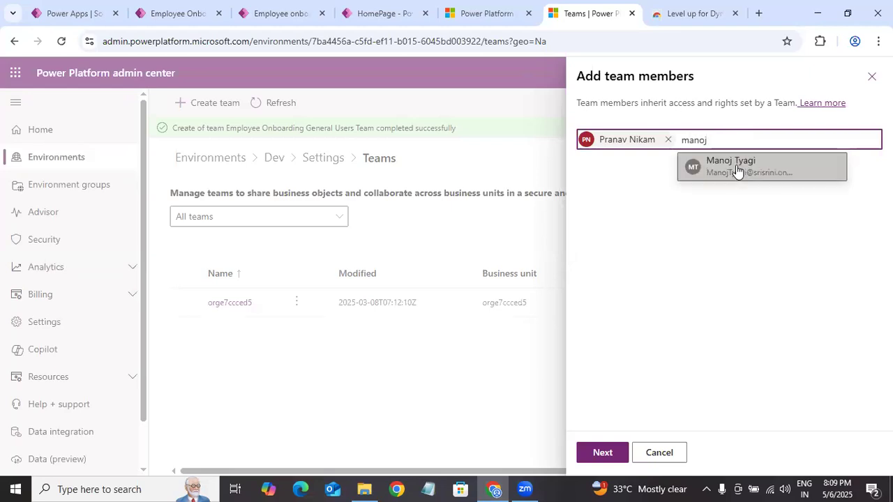
left_click(737, 168)
left_click(603, 453)
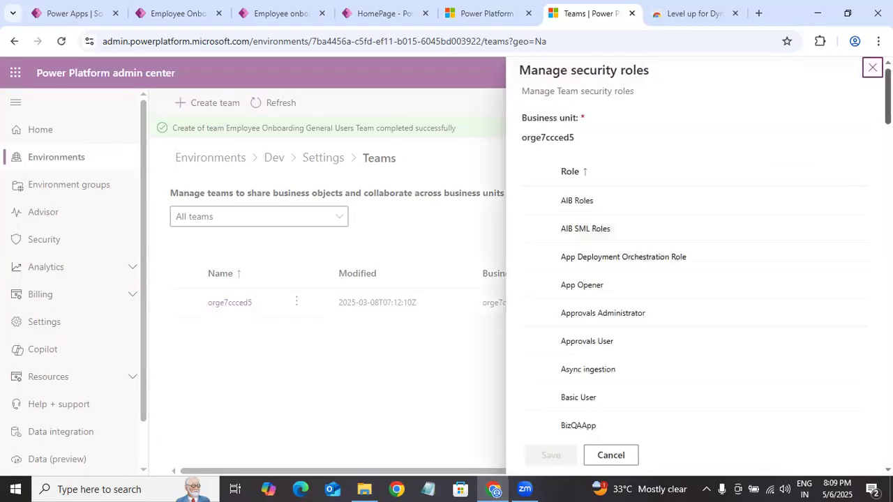
Step: Assign the Employee Onboarding General Users security role to the team and save the role assignment
scroll(694, 279, "down", 20)
scroll(693, 279, "up", 20)
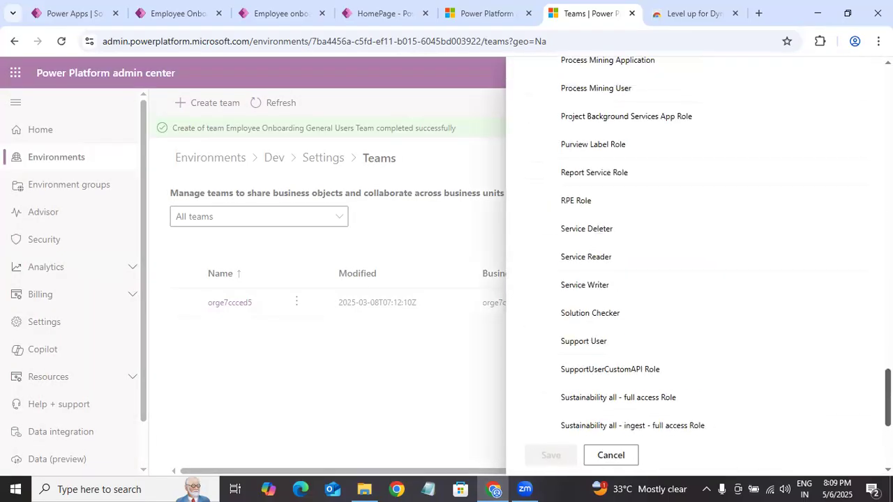
scroll(694, 279, "up", 10)
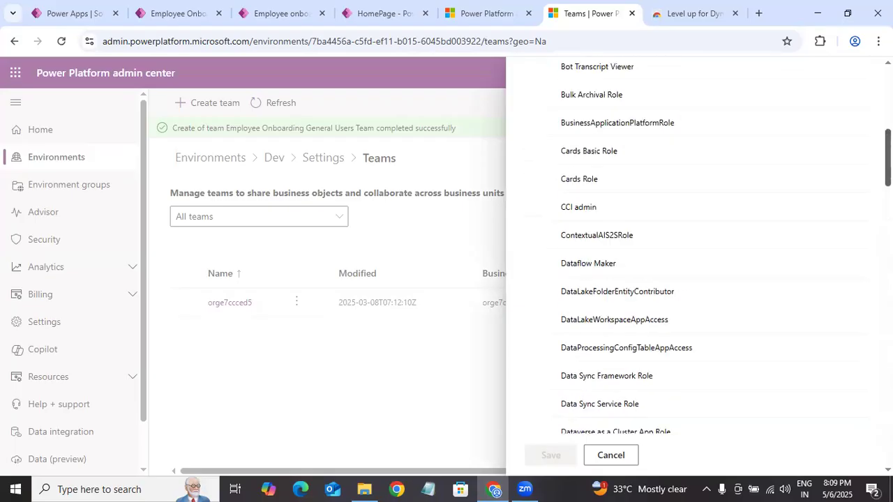
scroll(693, 279, "down", 15)
scroll(694, 279, "down", 4)
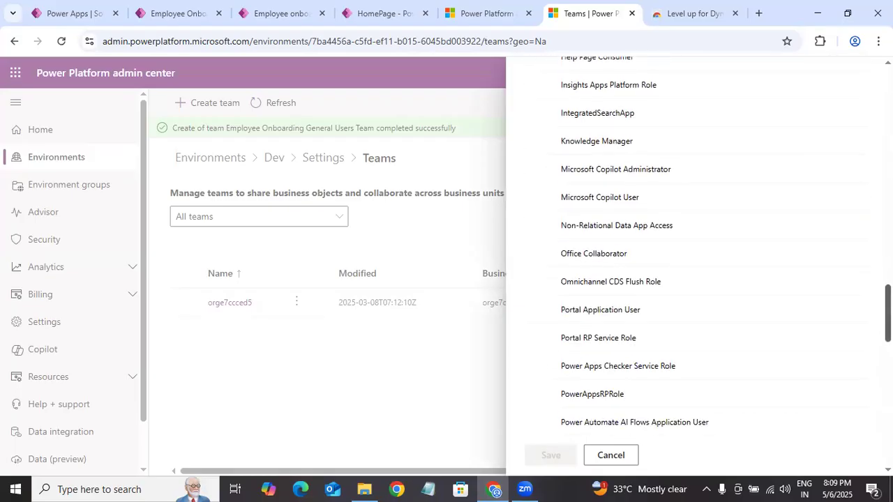
scroll(694, 279, "up", 12)
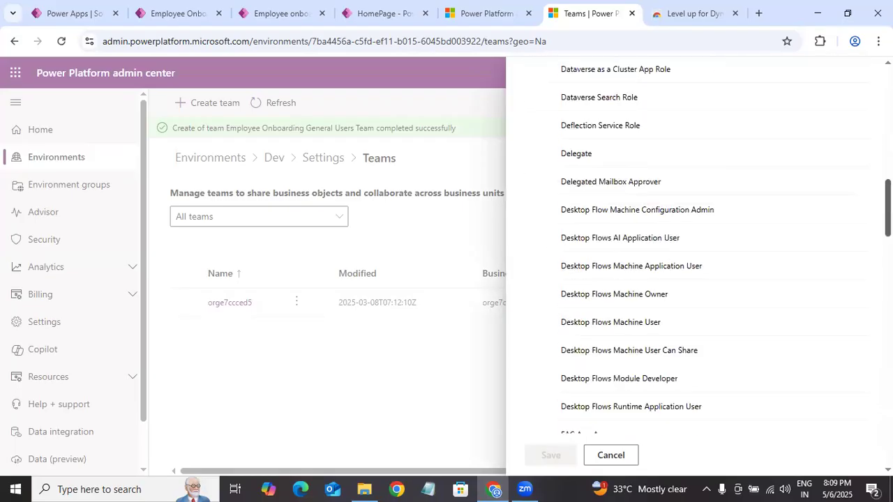
scroll(694, 279, "down", 4)
scroll(694, 279, "up", 4)
scroll(694, 279, "down", 4)
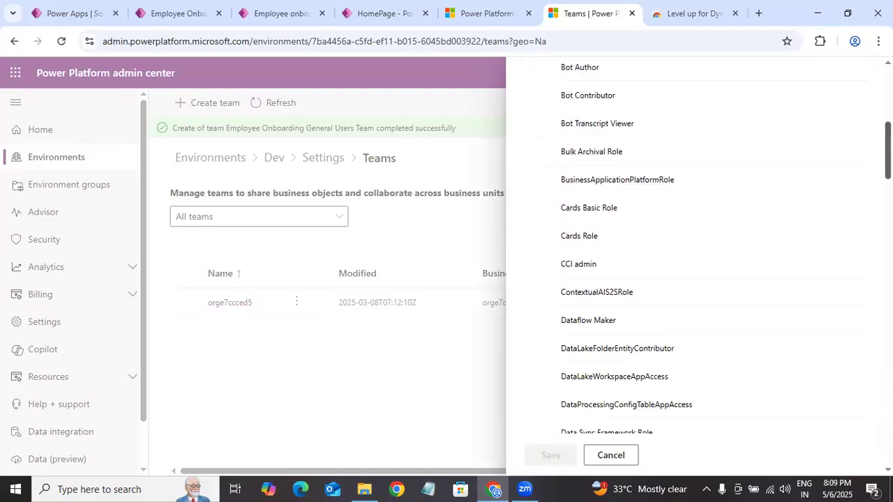
scroll(694, 279, "up", 1)
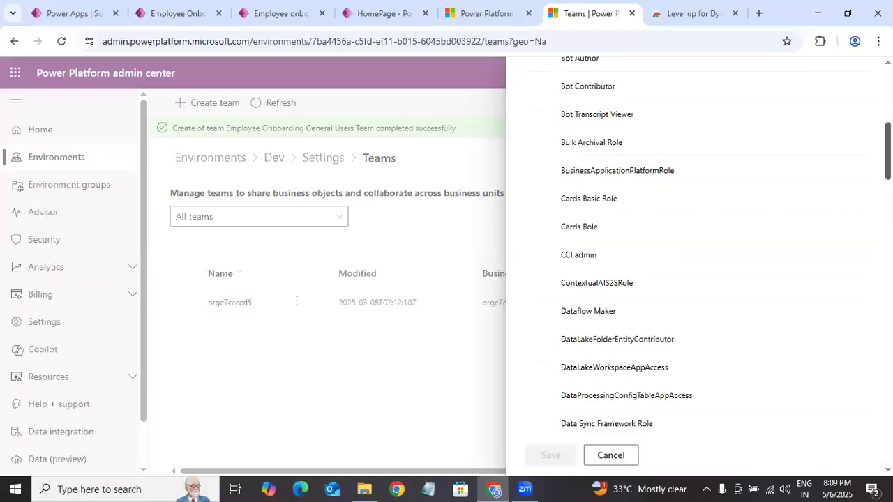
scroll(694, 279, "down", 10)
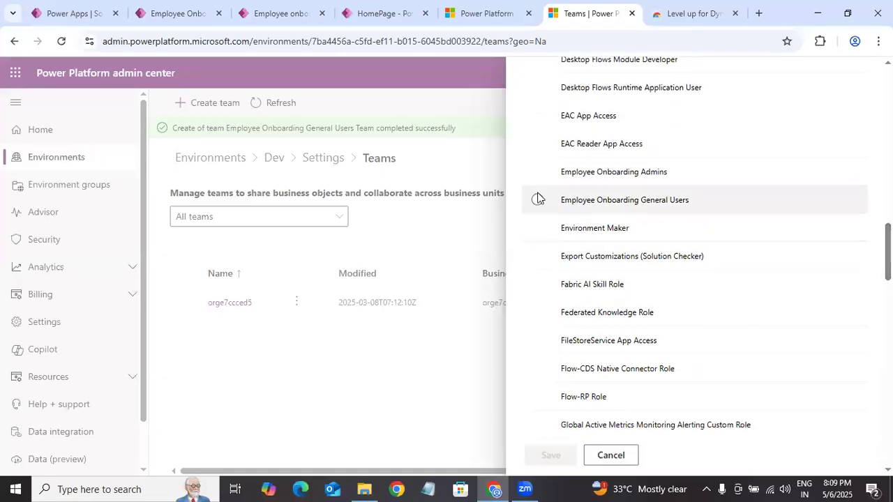
left_click(565, 209)
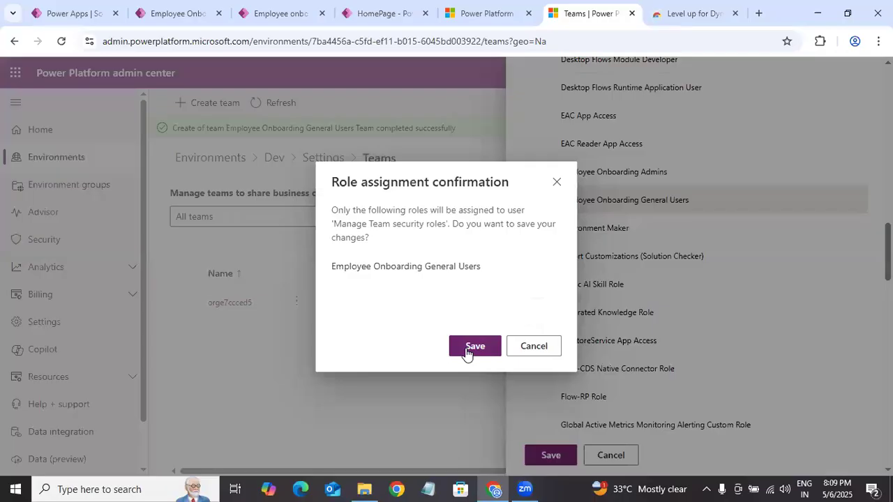
left_click(470, 346)
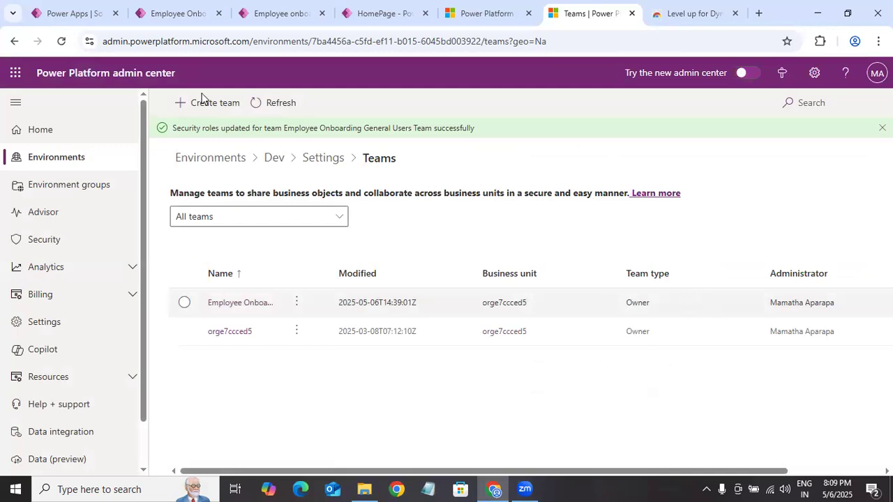
Step: Open the Employee Onboarding General Users Team record, review its members, and return to the environment's teams list
left_click(223, 304)
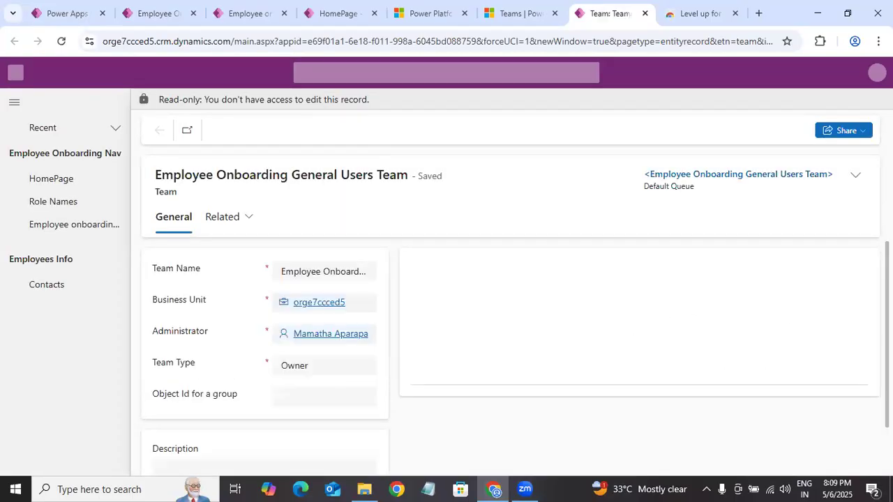
scroll(495, 313, "down", 1)
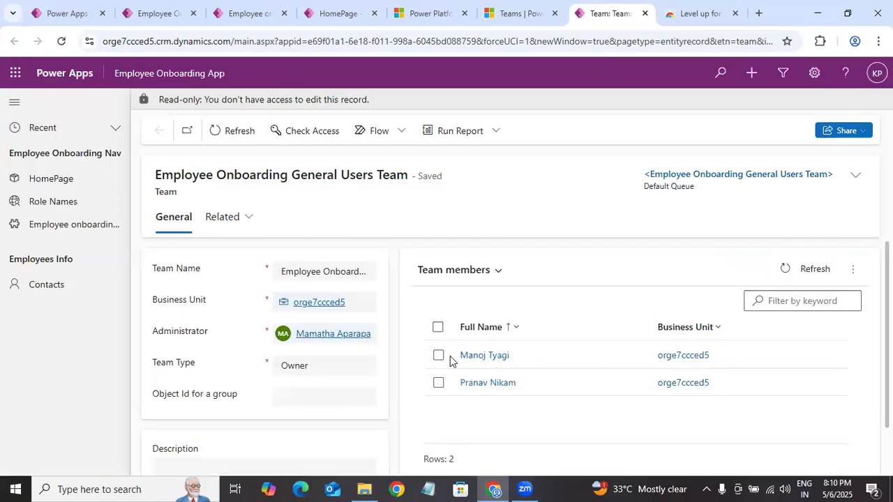
left_click(520, 13)
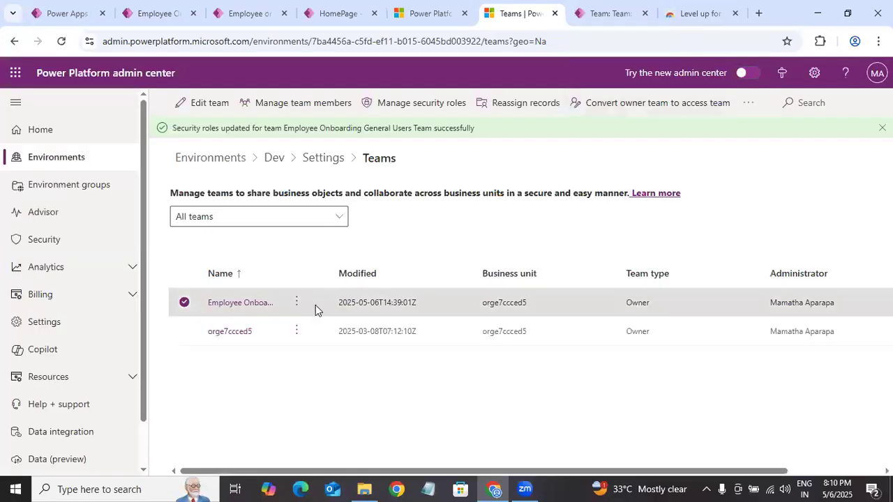
Step: Review the security roles assigned to the Employee Onboarding General Users Team and close the role list without changes
left_click(297, 304)
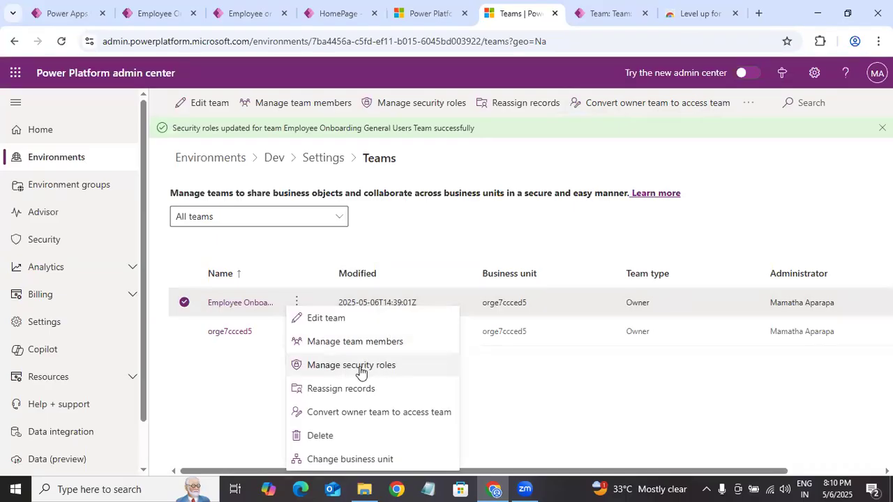
left_click(382, 370)
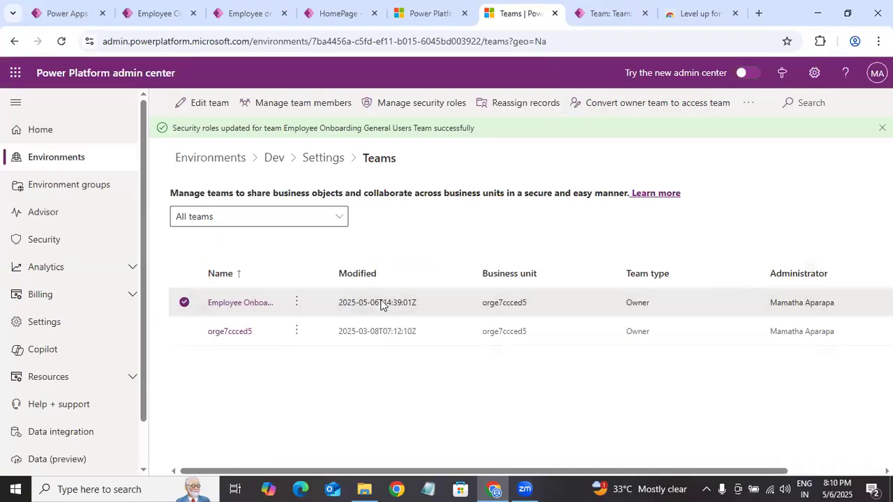
scroll(697, 265, "down", 10)
scroll(697, 249, "down", 10)
scroll(698, 249, "up", 10)
scroll(697, 249, "down", 6)
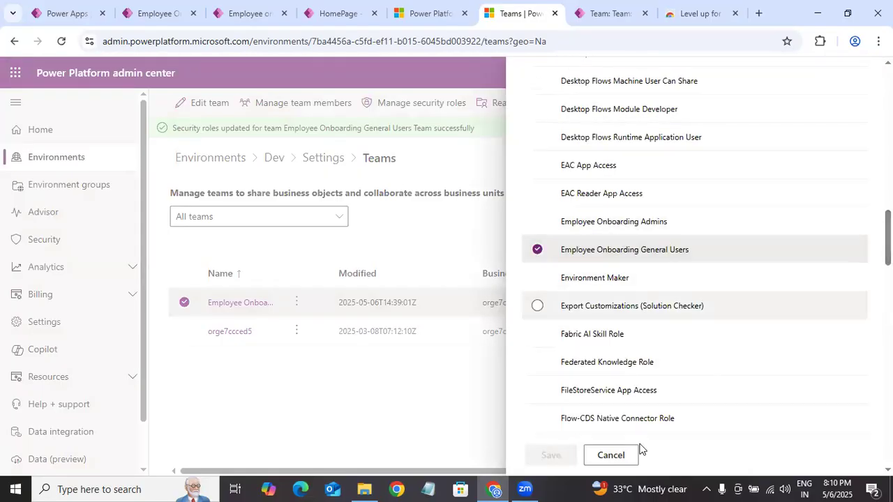
left_click(481, 347)
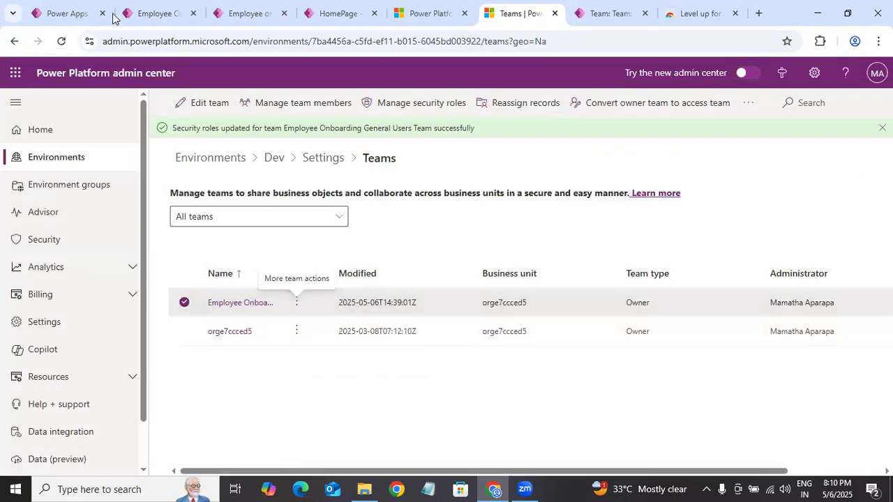
Step: Switch to the Employee Onboarding Solution and open the sharing settings of the Employee Onboarding App, down to its current users
left_click(150, 14)
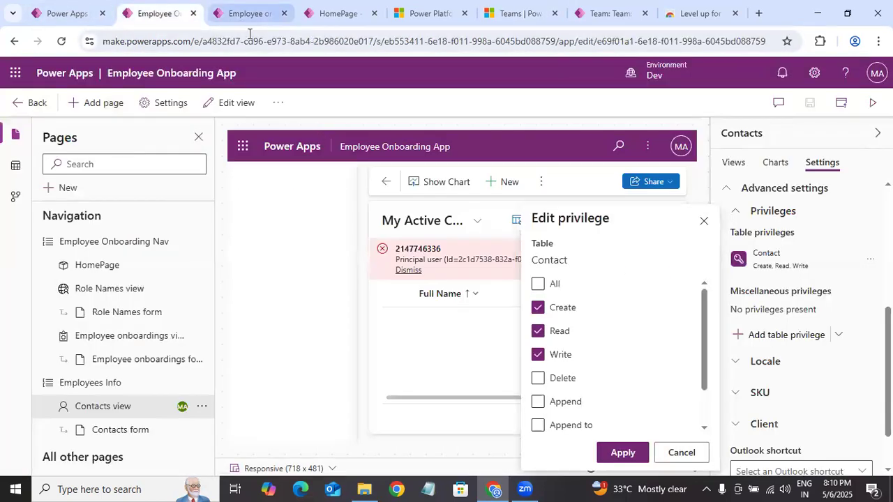
left_click(248, 14)
left_click(67, 14)
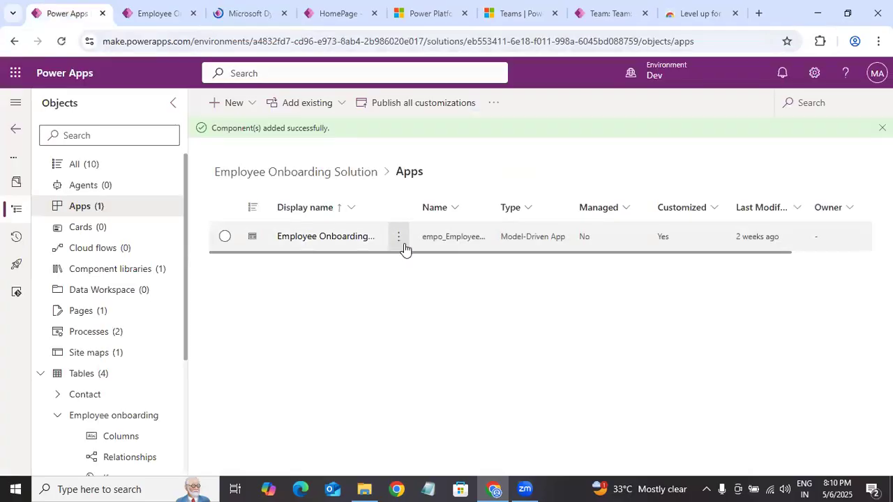
left_click(398, 240)
left_click(475, 273)
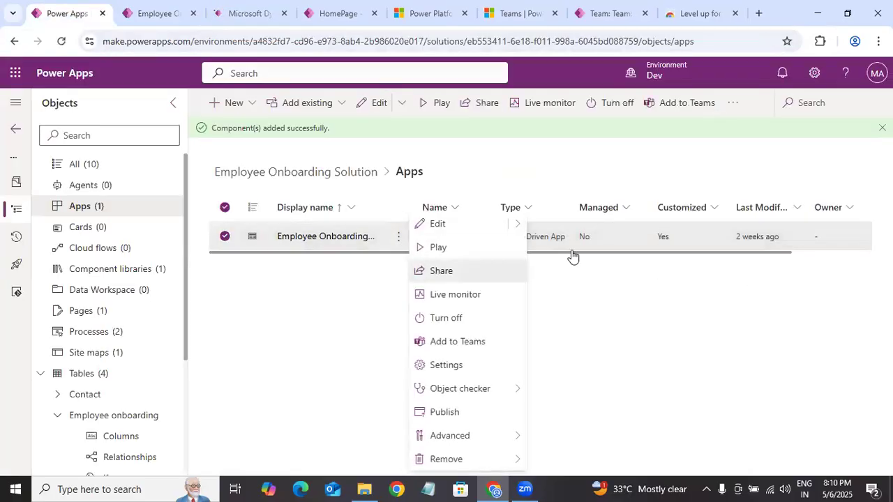
scroll(481, 376, "down", 3)
scroll(502, 369, "down", 1)
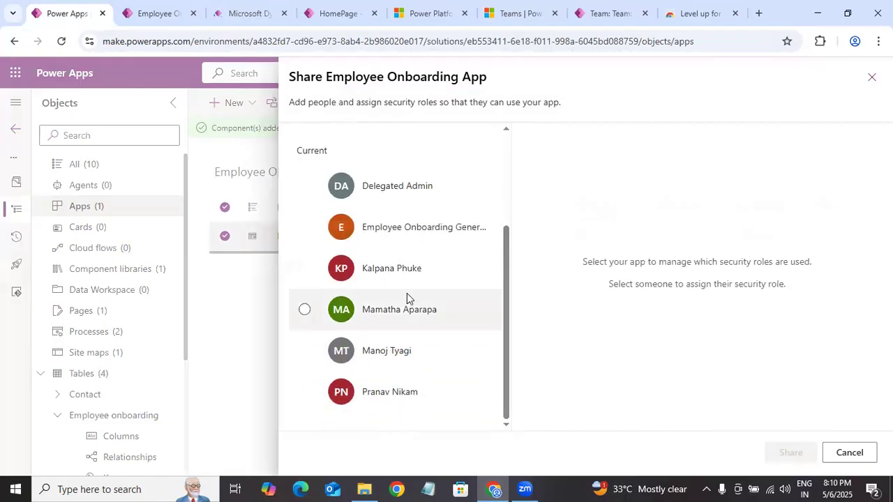
Step: Remove the Employee Onboarding General Users role from the individual user listed directly below the team
left_click(474, 281)
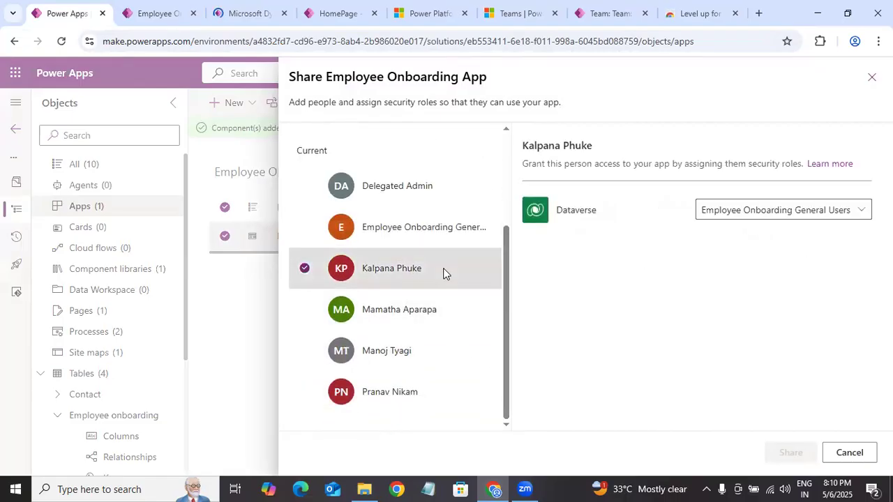
left_click(767, 210)
left_click(707, 310)
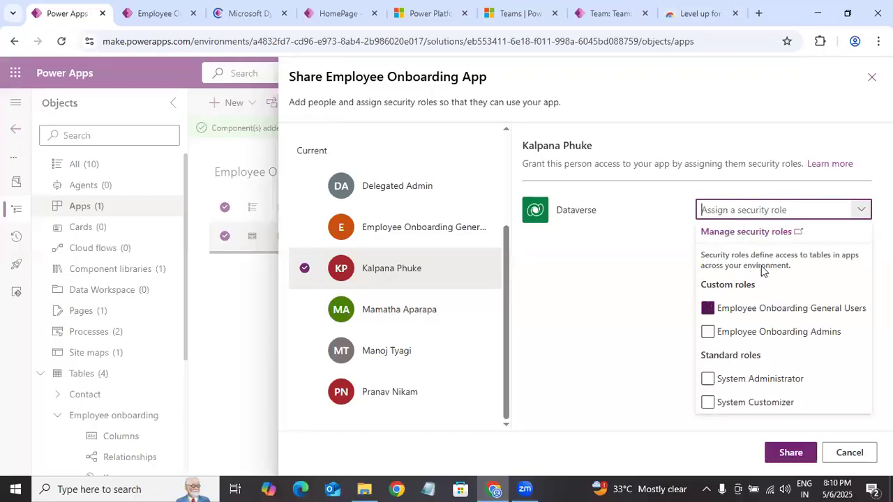
left_click(629, 289)
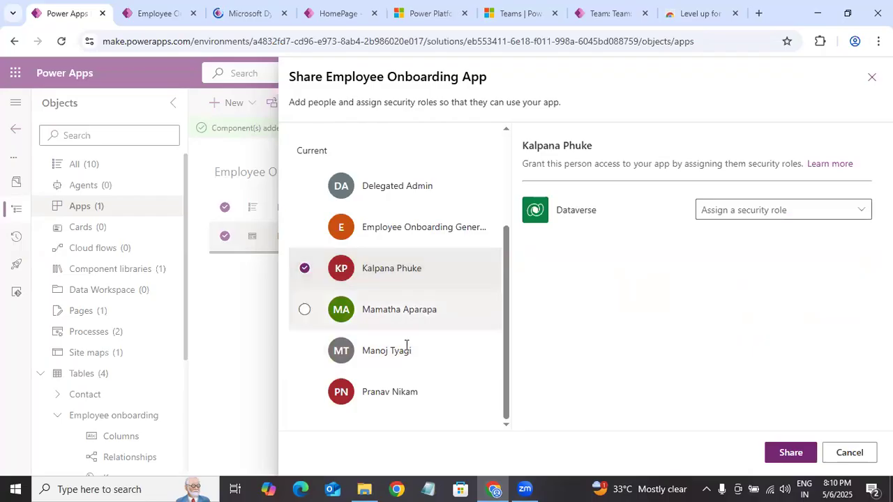
Step: Remove the Employee Onboarding General Users role from the second-to-last user in the current sharing list
left_click(434, 350)
left_click(765, 211)
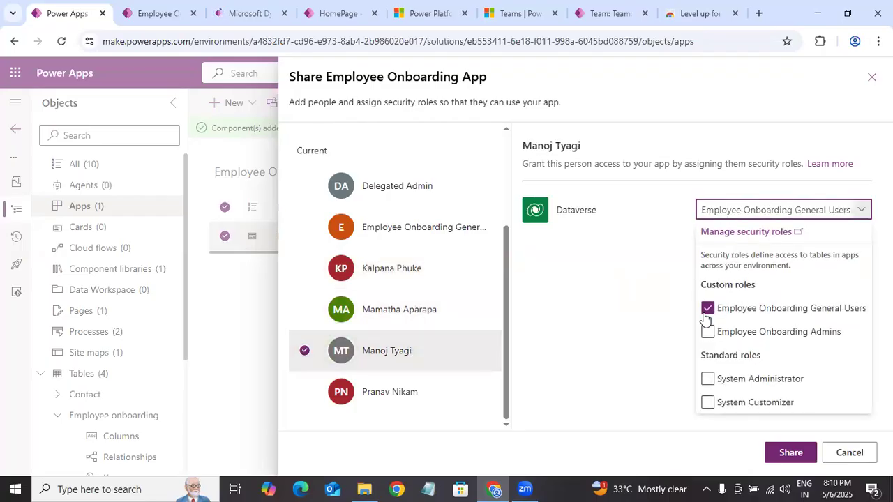
left_click(707, 308)
Step: Remove the Employee Onboarding General Users role from the last listed user and save the app's sharing changes
left_click(419, 392)
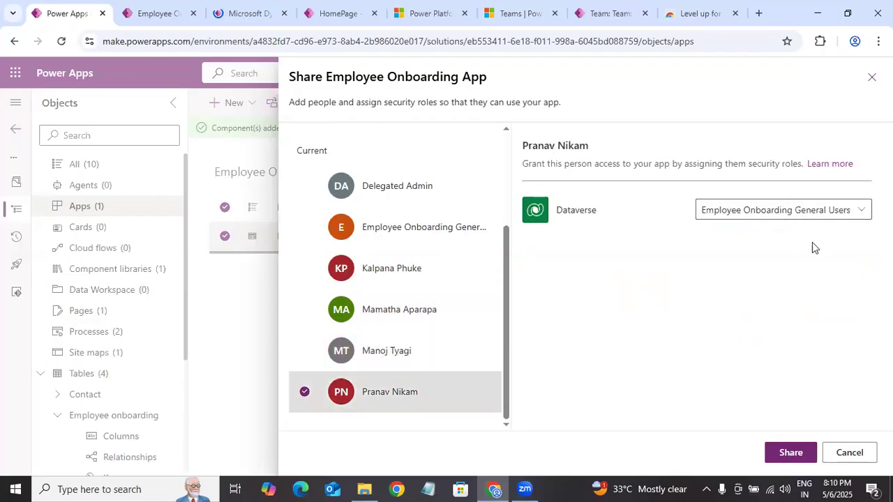
left_click(793, 212)
left_click(707, 308)
left_click(606, 327)
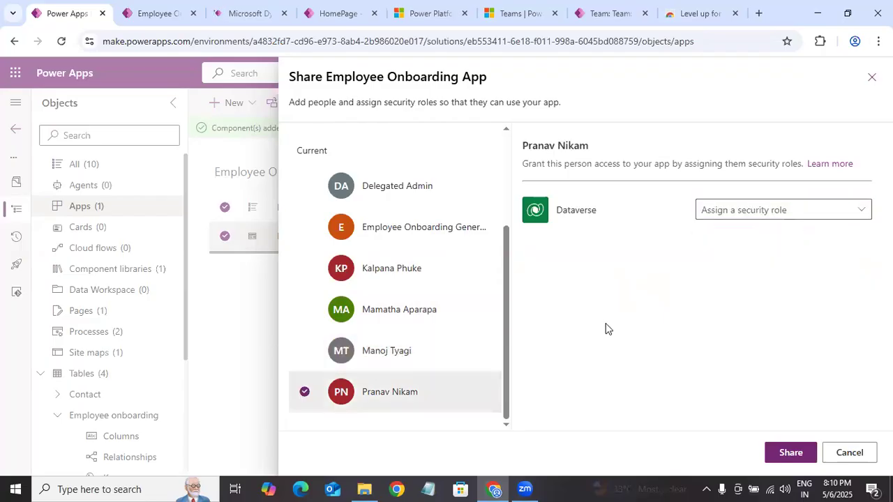
left_click(792, 455)
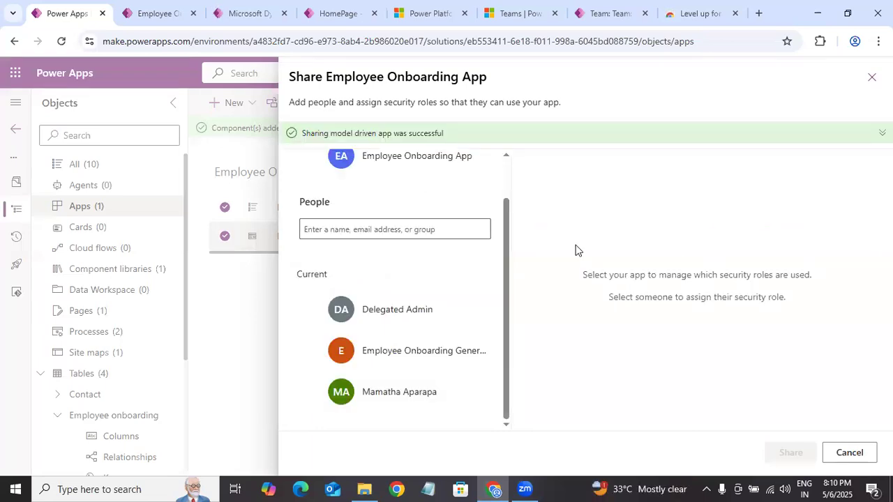
Step: Check which security role the Employee Onboarding General Users Team has in the app's sharing settings, and close them
left_click_drag(499, 281, 498, 329)
left_click(571, 248)
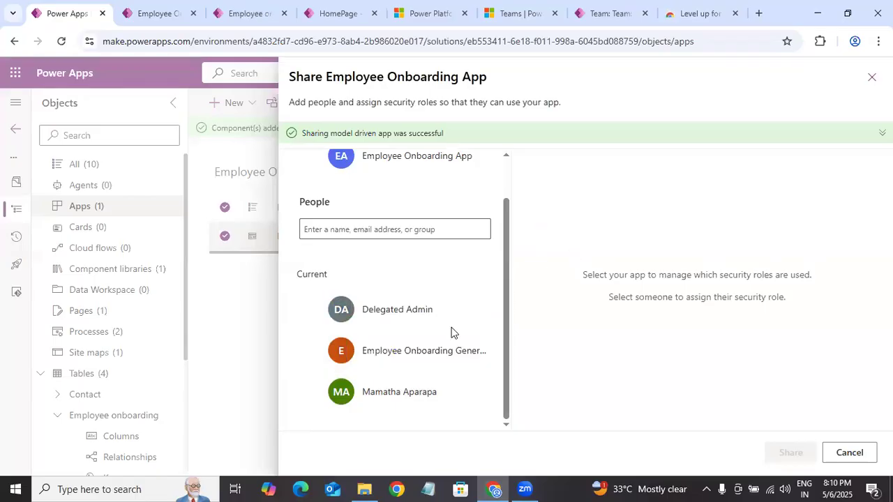
left_click(426, 355)
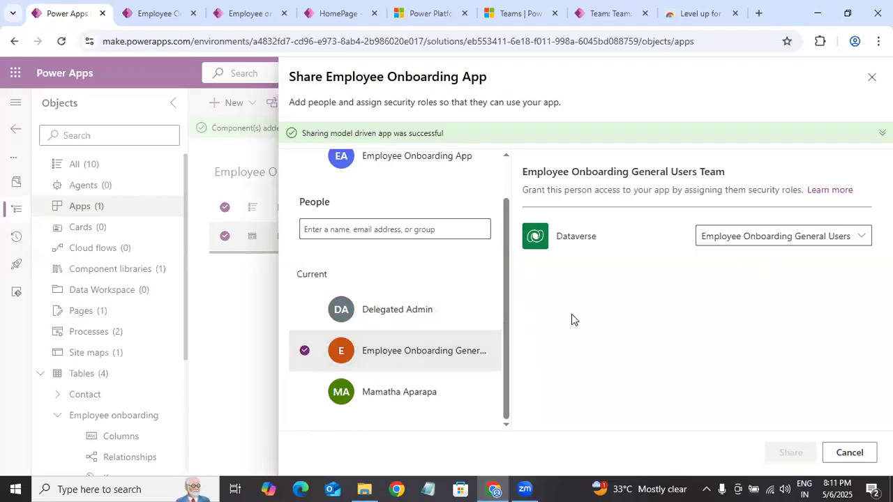
left_click(859, 239)
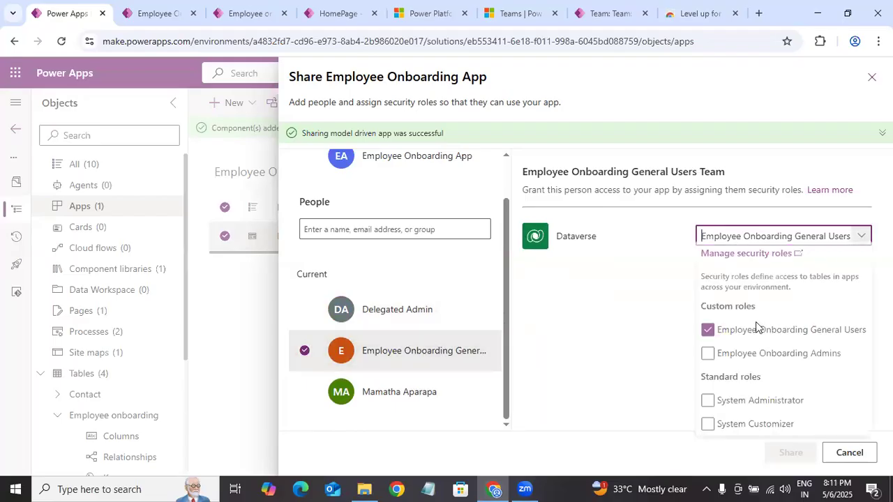
left_click(551, 327)
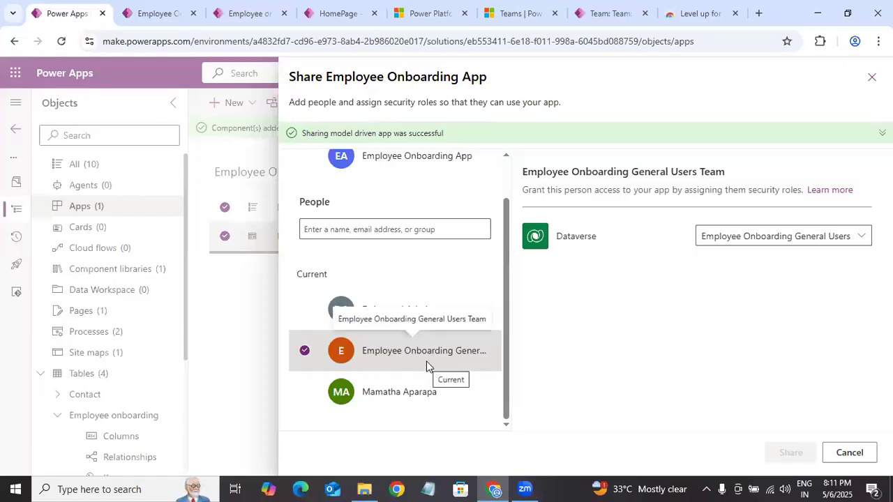
left_click(305, 350)
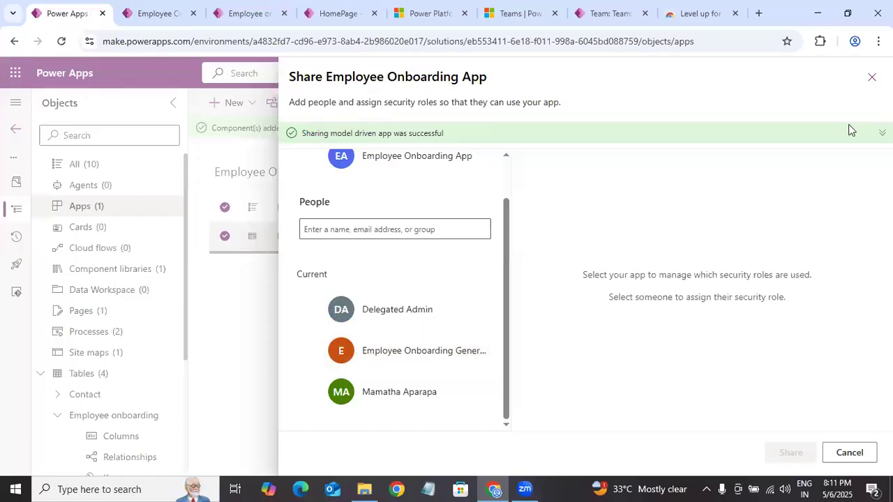
left_click(870, 83)
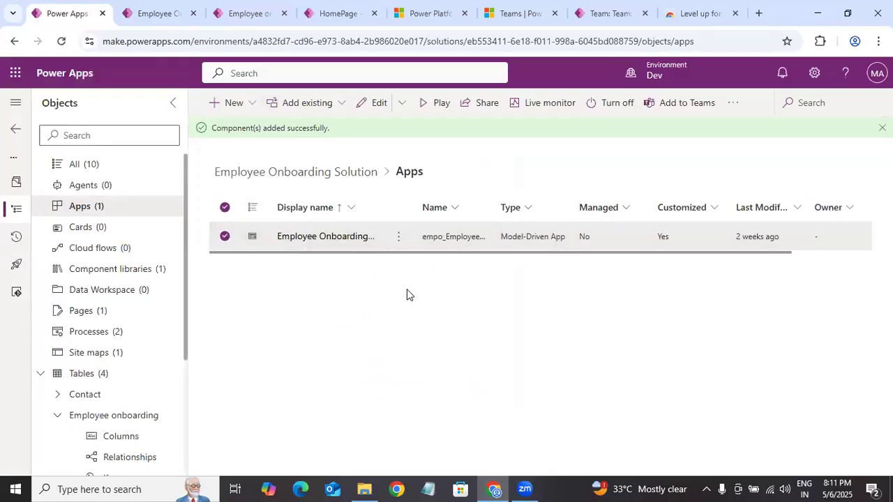
Step: Reopen the Employee Onboarding App's sharing settings, review the current users and teams, and close them
left_click(399, 240)
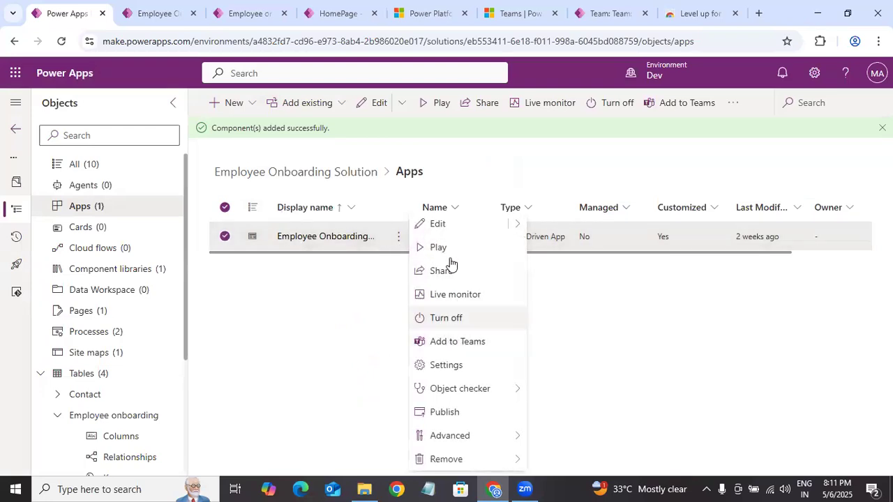
left_click(447, 270)
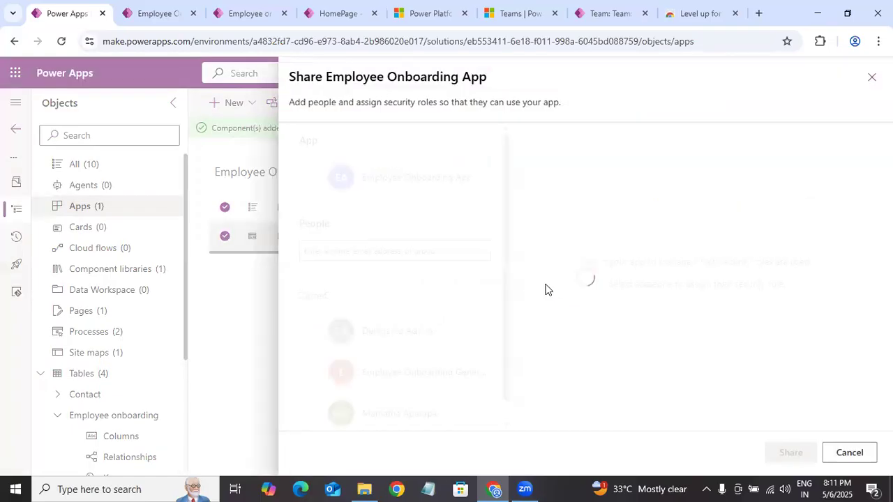
left_click_drag(508, 247, 513, 321)
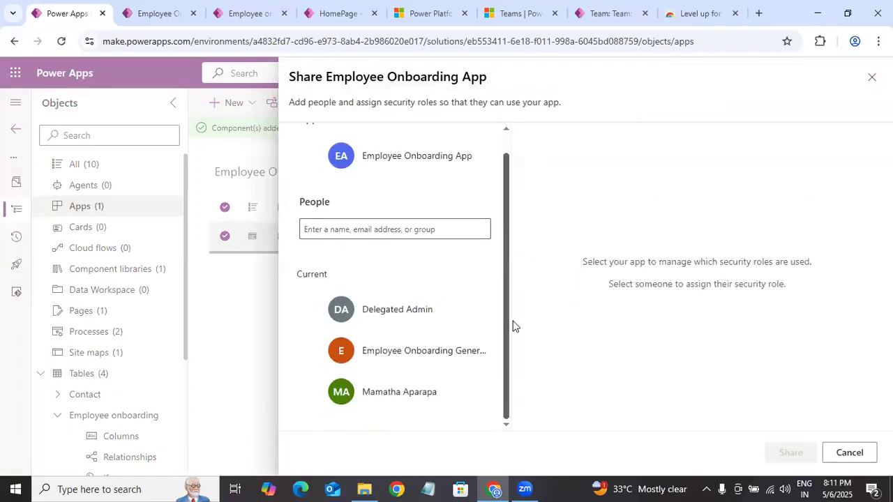
left_click(167, 183)
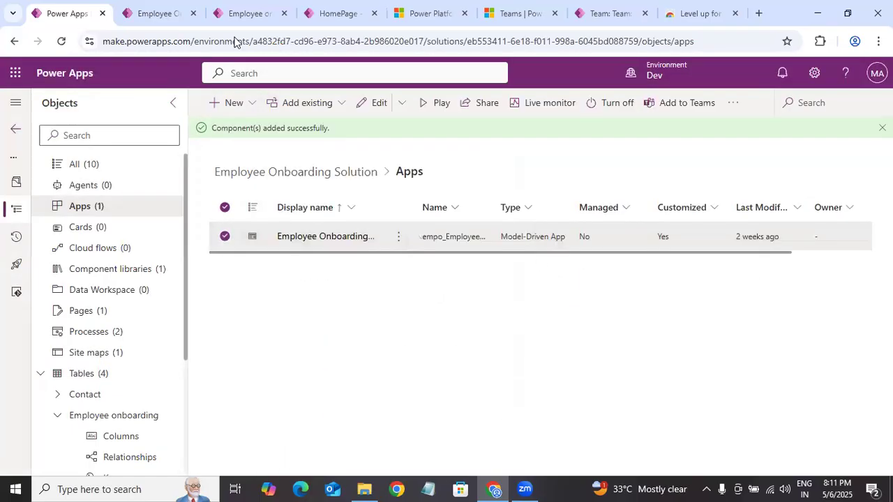
Step: Switch to the running Employee Onboarding App and reload it to check the impersonated user's access
left_click(168, 13)
left_click(256, 13)
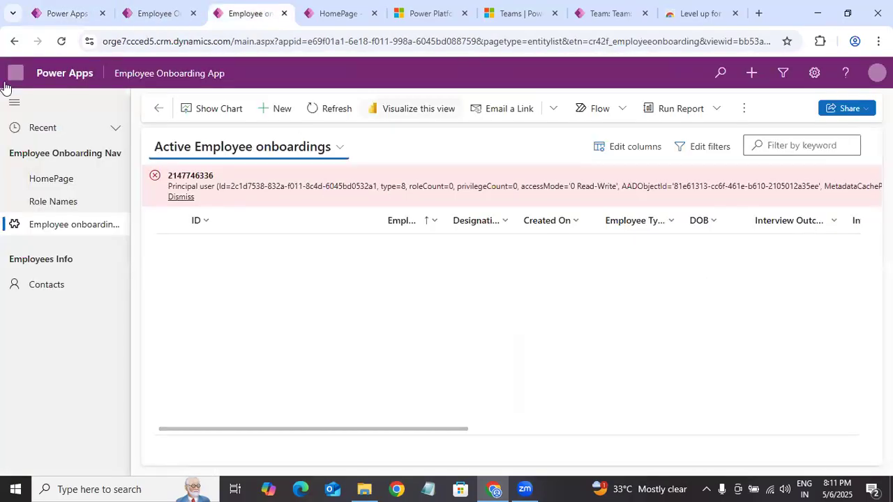
left_click(64, 44)
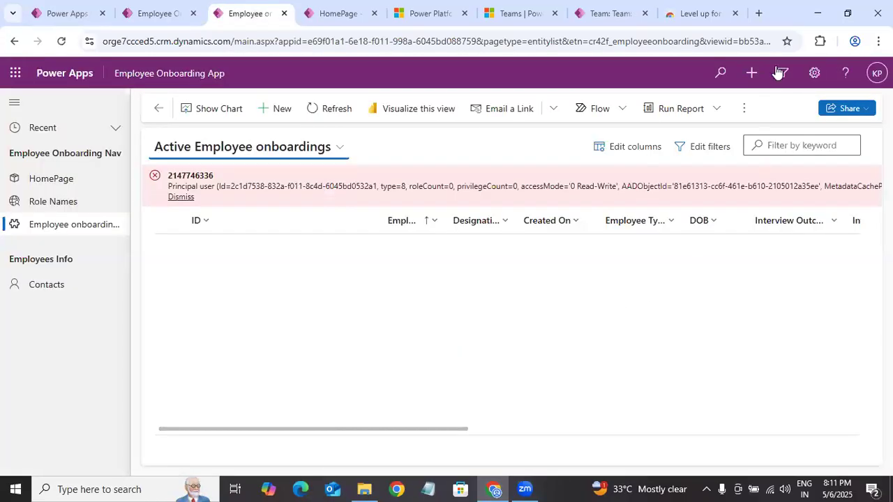
left_click(820, 41)
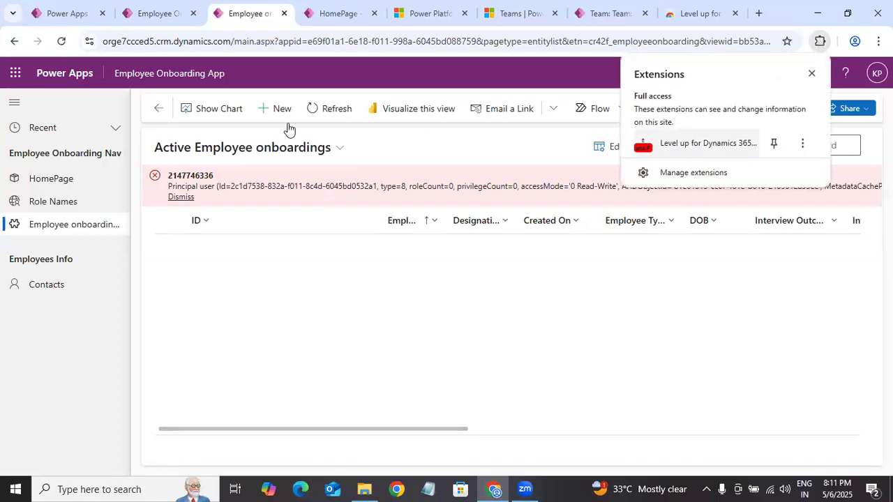
left_click(63, 42)
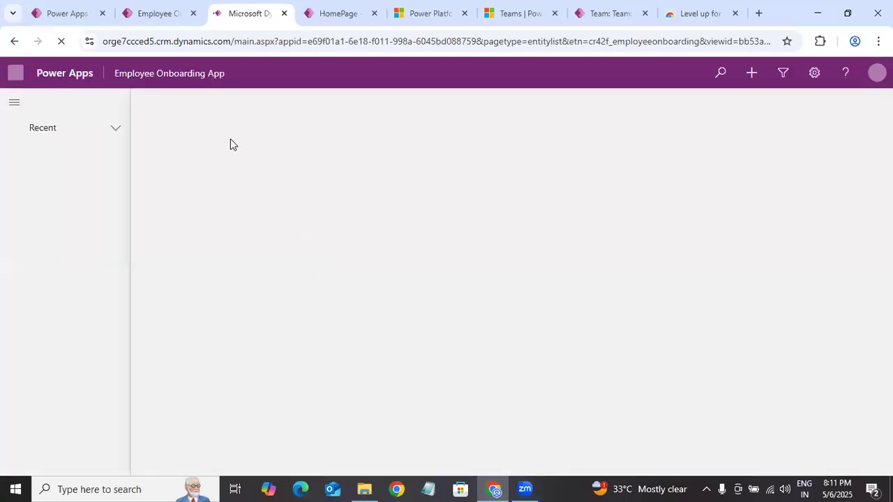
Step: Check the impersonated user's access to the HomePage, Role Names, Employee onboardings and Contacts pages
left_click(66, 185)
left_click(66, 204)
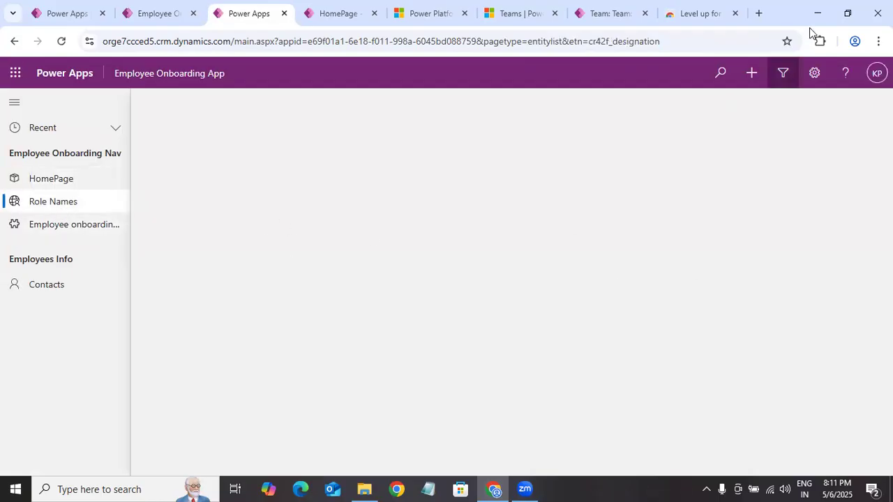
left_click(46, 226)
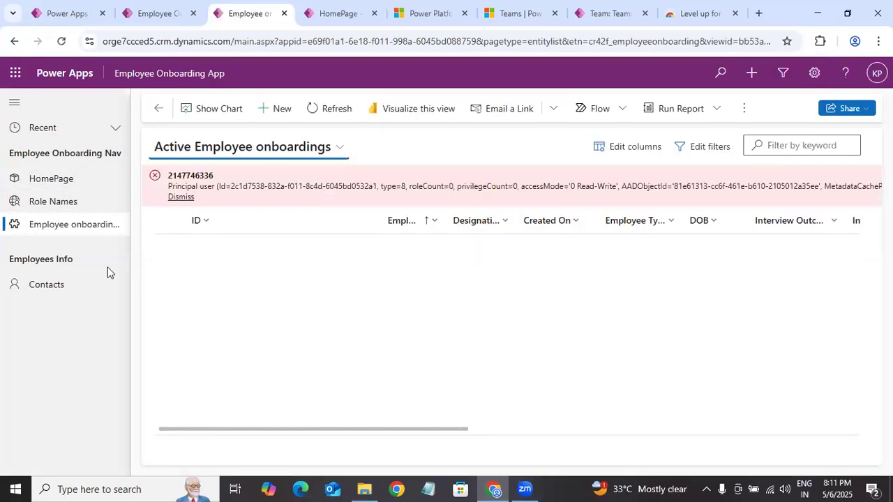
left_click(70, 287)
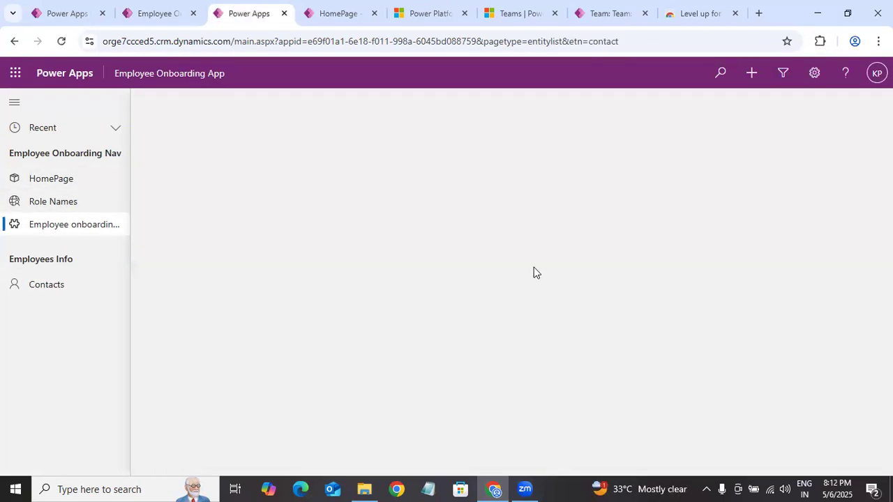
Step: Open the impersonation options of the Level up for Dynamics 365/Power Apps extension and reset the current impersonation
left_click(820, 41)
left_click(772, 141)
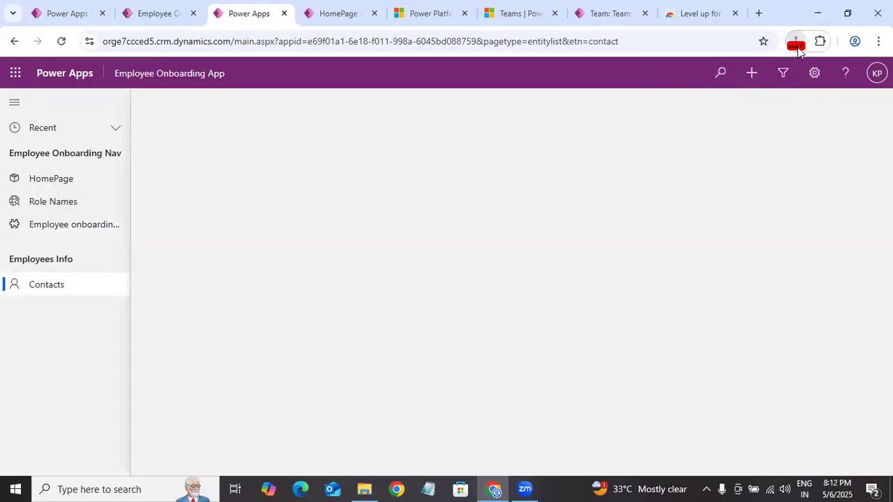
left_click(819, 41)
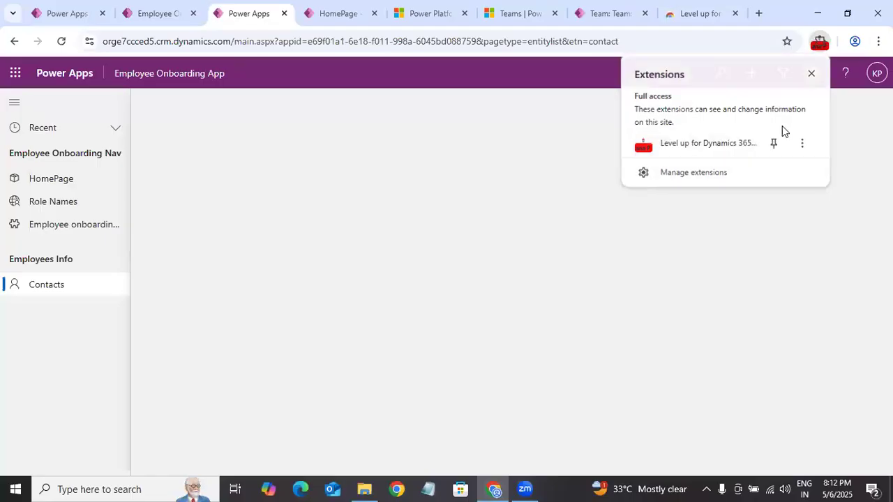
left_click(822, 44)
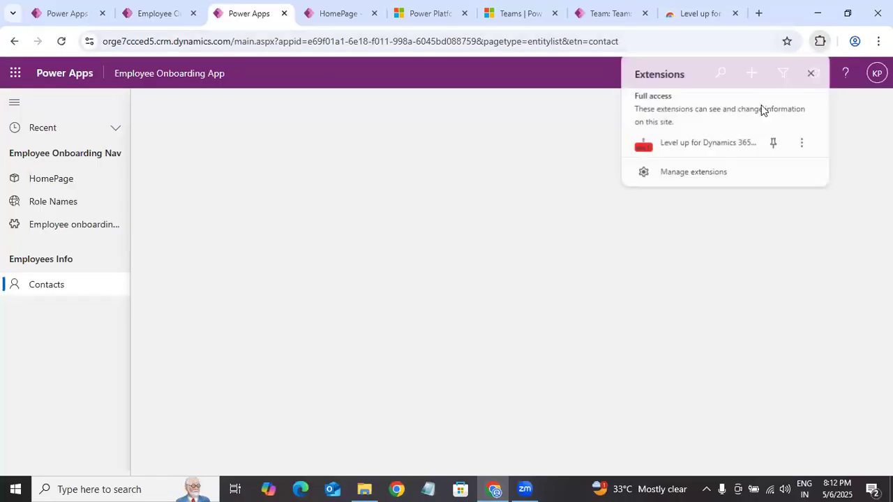
left_click(745, 150)
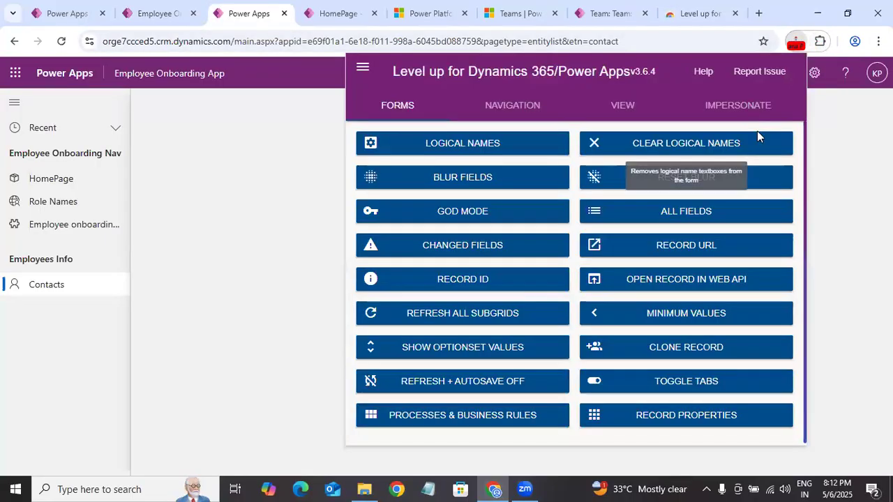
left_click(738, 104)
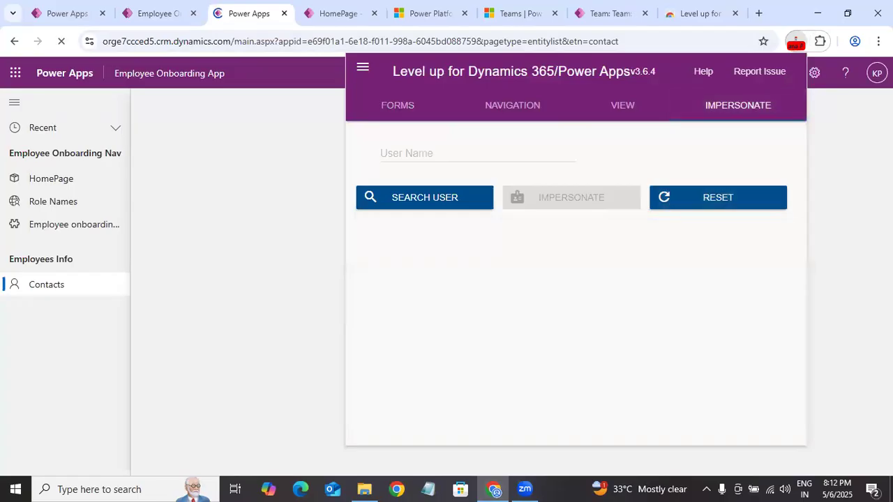
Step: Search for the test user by the start of their first name, select the matching account and impersonate it
left_click(434, 156)
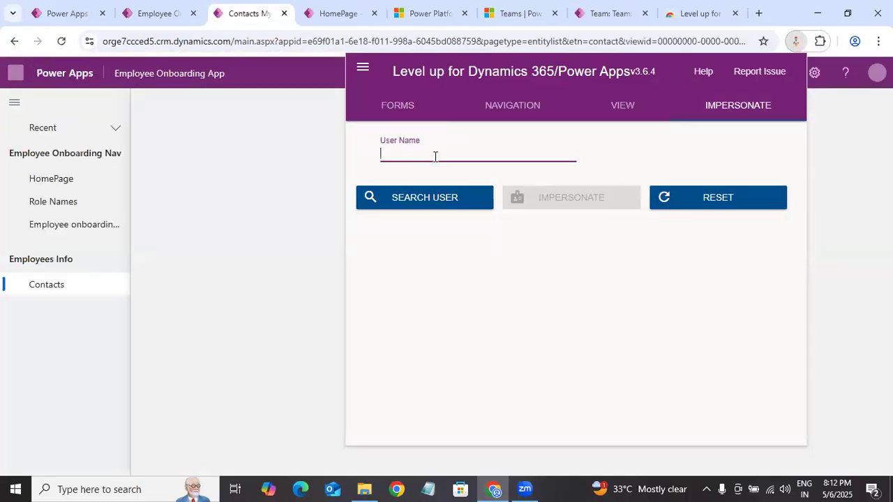
type("kalp")
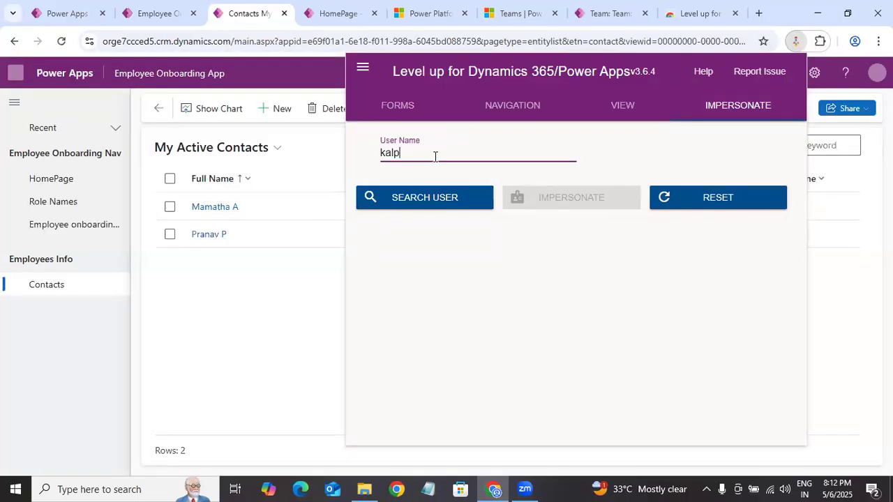
type("a")
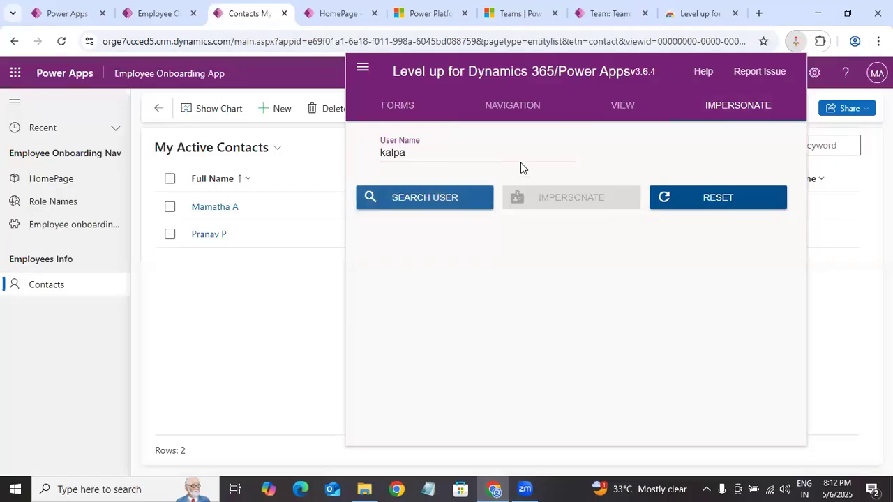
left_click(449, 198)
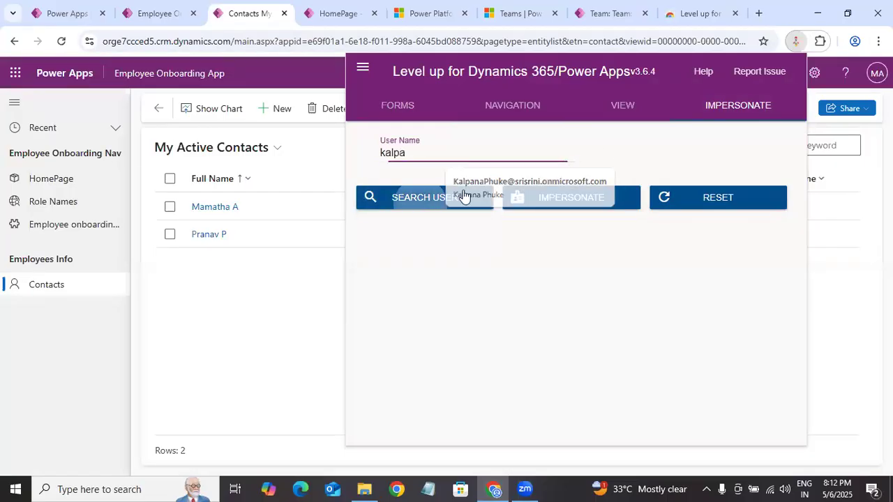
left_click(567, 153)
left_click(589, 198)
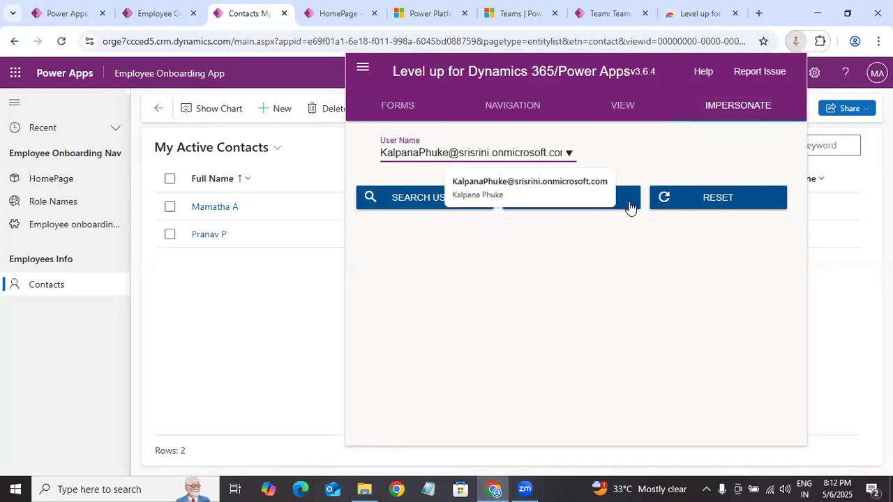
left_click(577, 204)
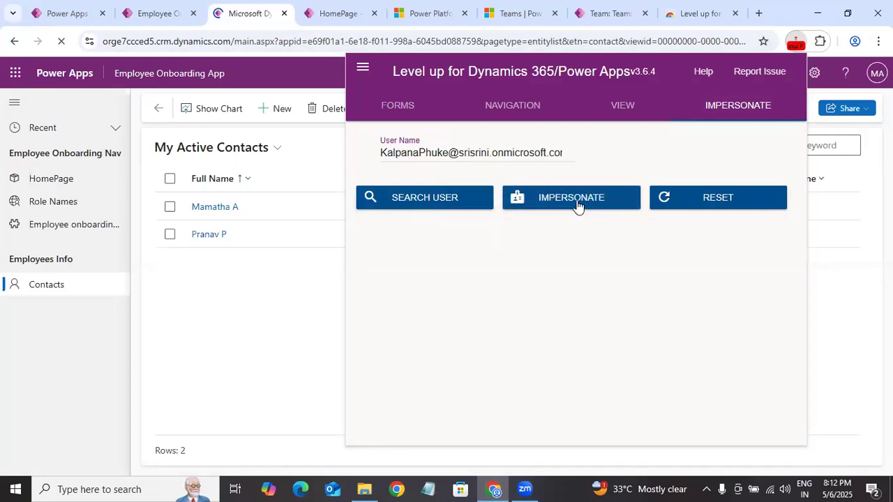
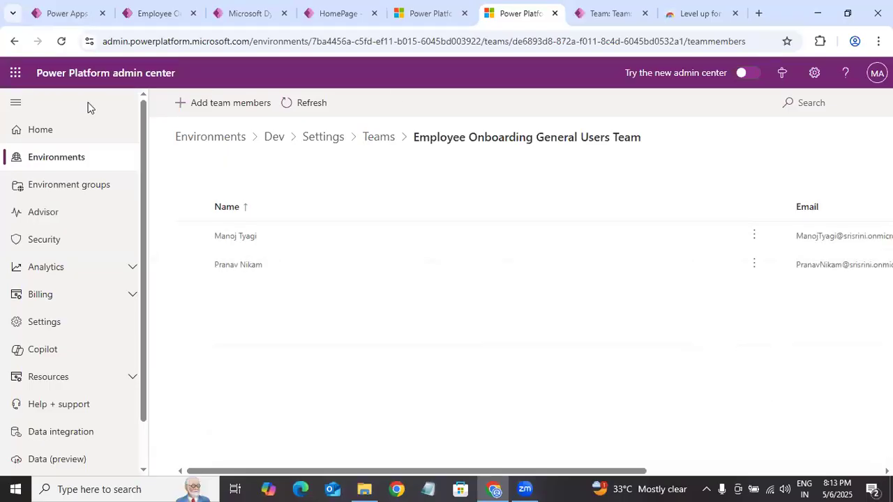
Step: Search for the test user by first name and add the matching account to the Employee Onboarding General Users Team
left_click(238, 109)
left_click(633, 139)
type("kal")
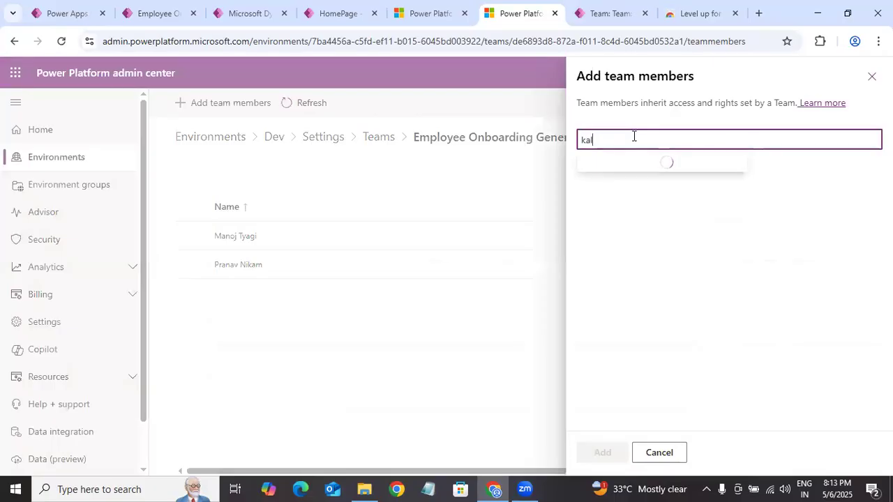
type("pan")
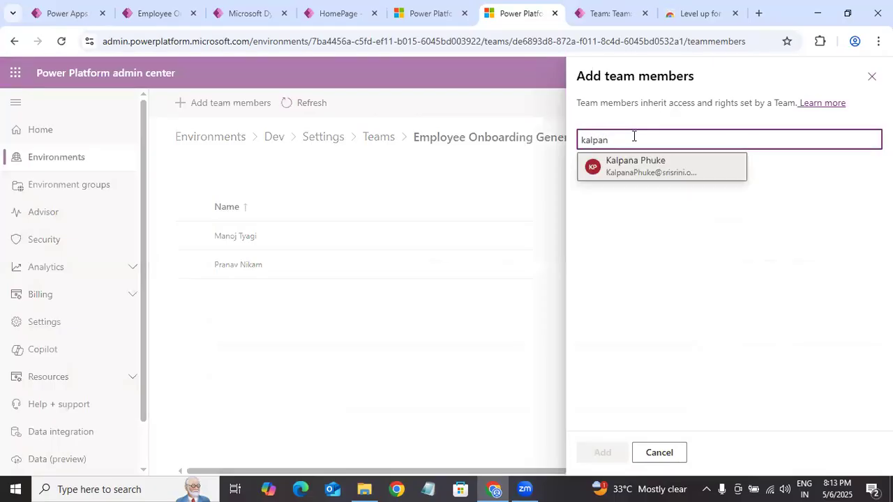
left_click(641, 171)
left_click(598, 458)
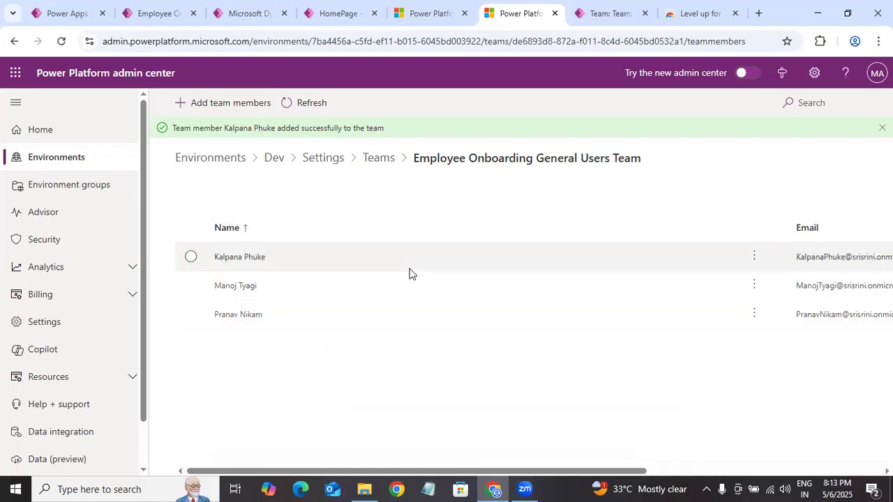
Step: Switch to the running Employee Onboarding App, reload it and check the impersonated user's access to Contacts and Employee onboardings
left_click(73, 15)
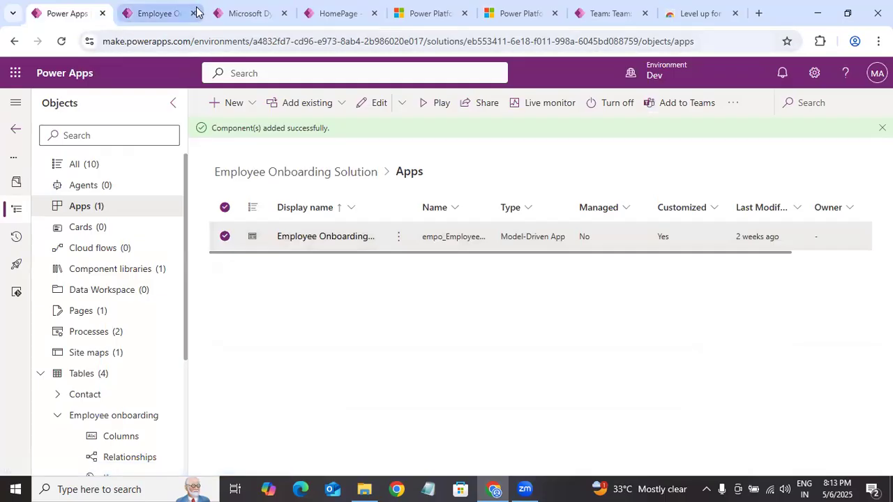
left_click(274, 13)
left_click(62, 41)
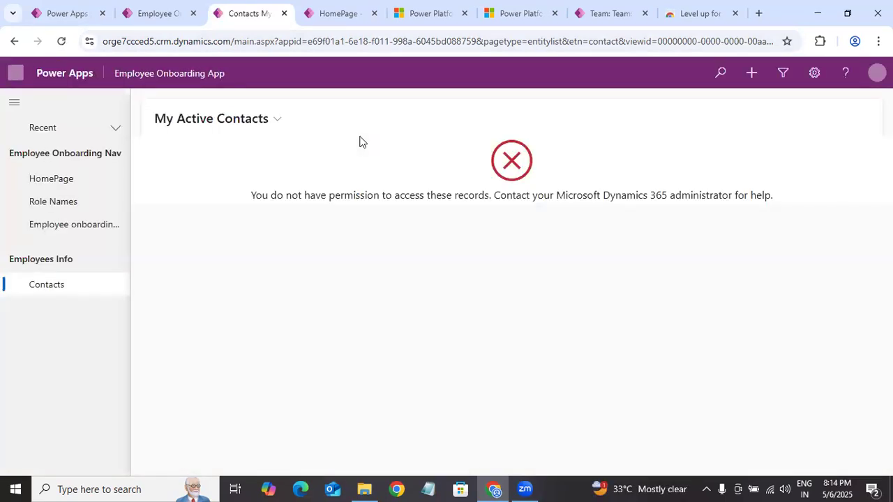
left_click(84, 231)
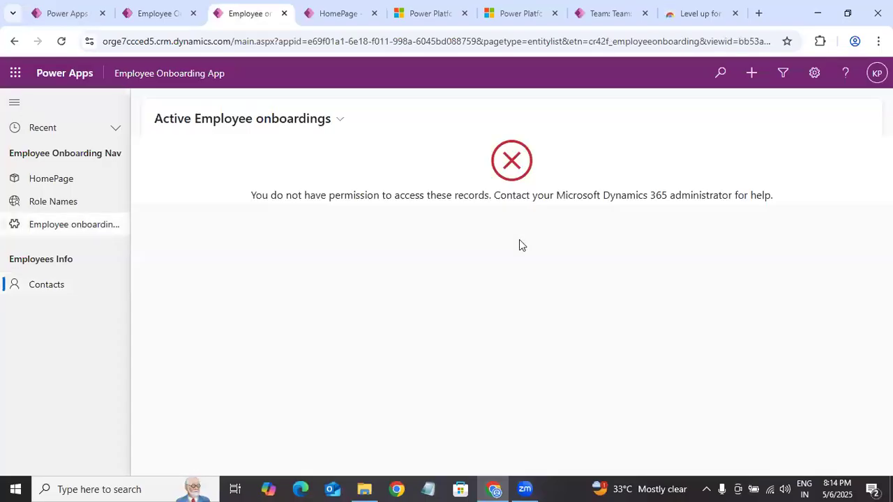
left_click(65, 228)
left_click(62, 43)
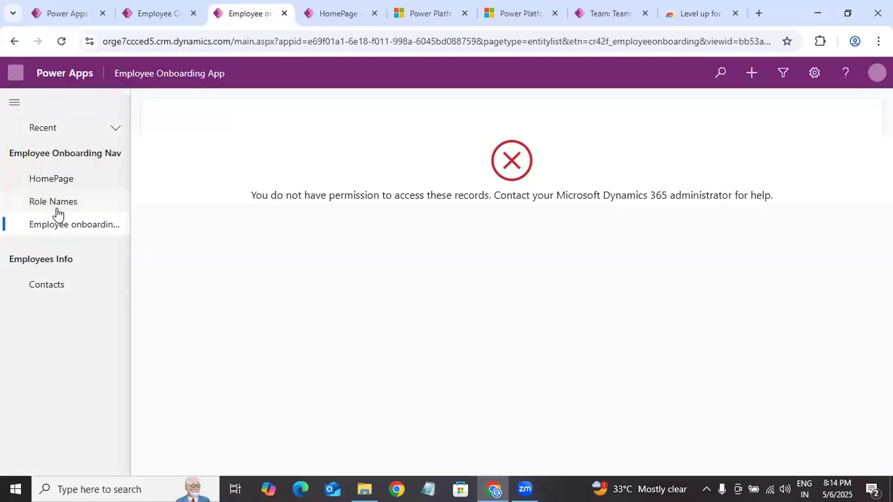
left_click(61, 41)
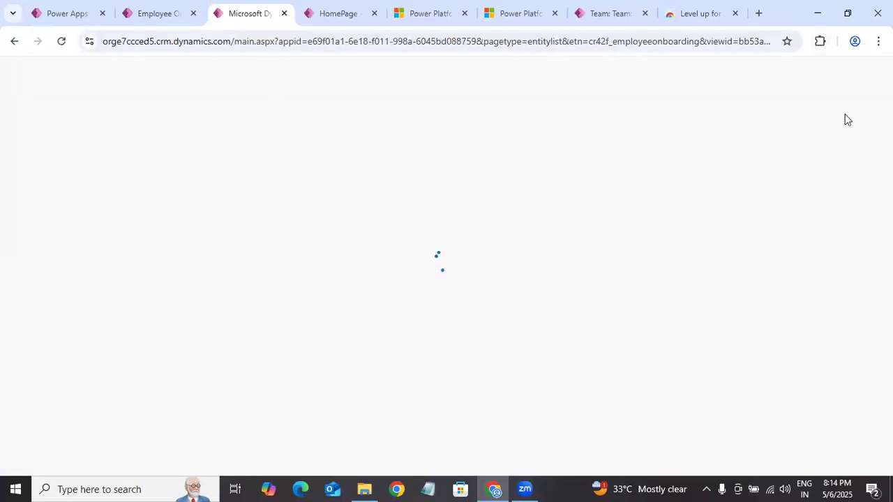
Step: Reset the current impersonation in the Level up for Dynamics 365/Power Apps extension and close it
left_click(819, 41)
left_click(729, 146)
left_click(795, 42)
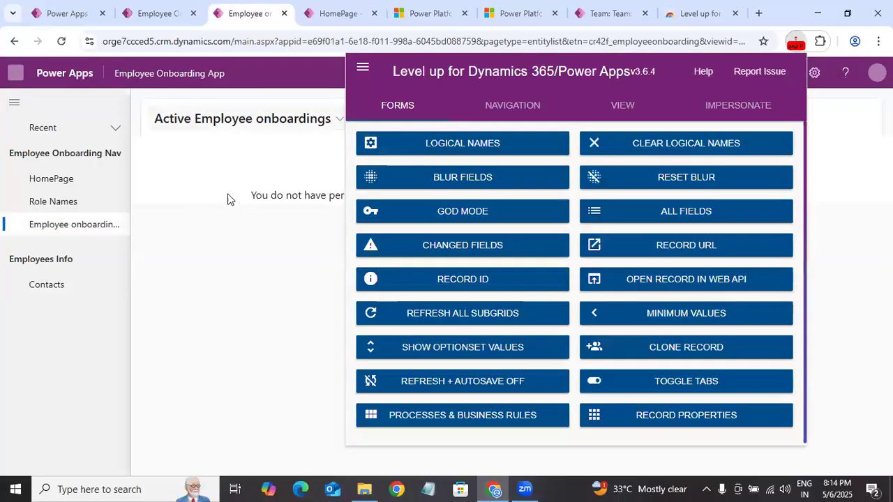
left_click(726, 114)
left_click(721, 200)
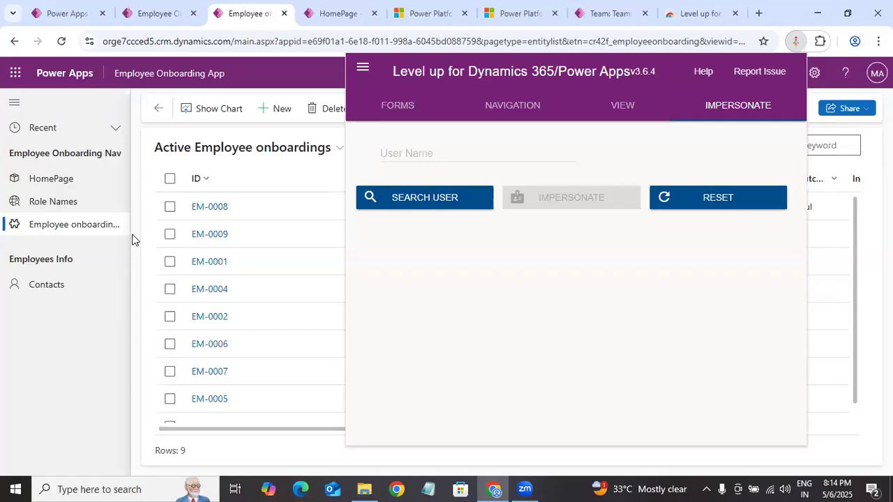
left_click(73, 314)
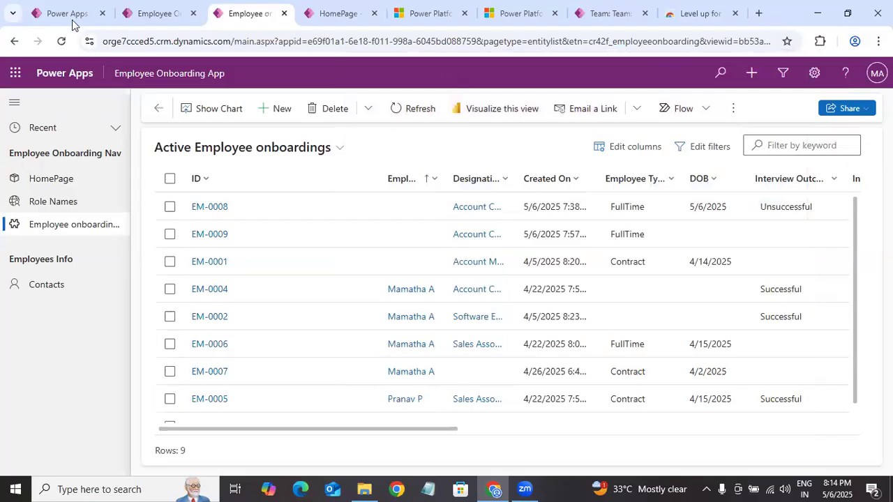
Step: From the Dev environment in Power Apps, open the classic Dynamics 365 advanced settings and go to the Apps list
left_click(174, 11)
left_click(68, 14)
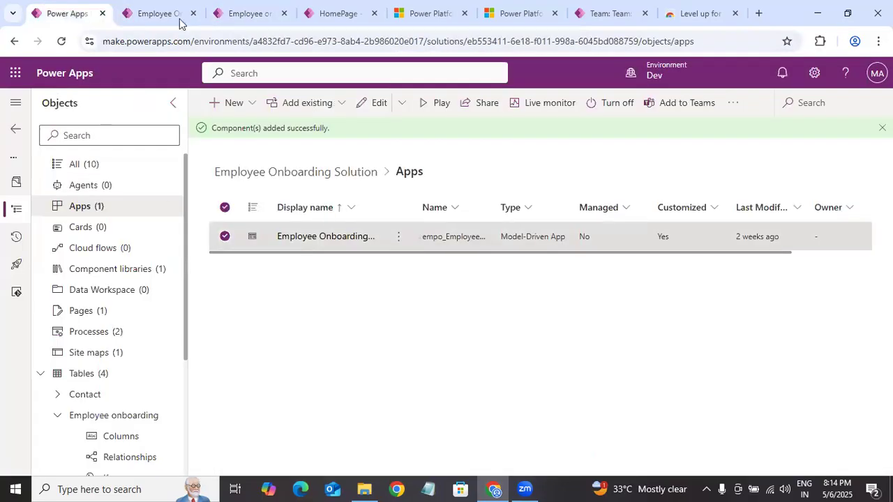
left_click(825, 76)
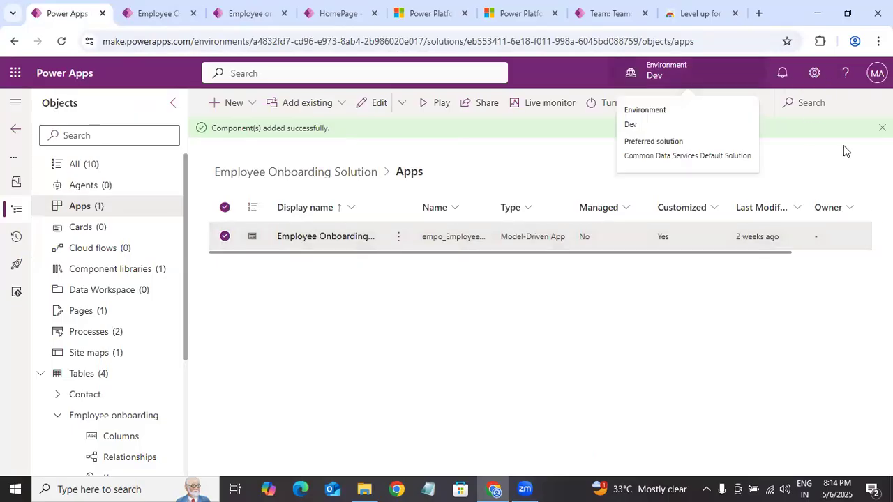
left_click(725, 200)
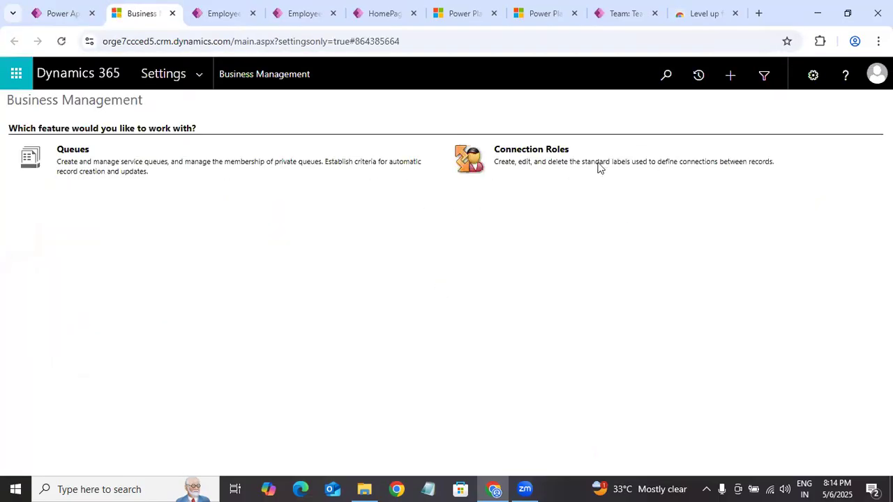
left_click(199, 74)
left_click(720, 196)
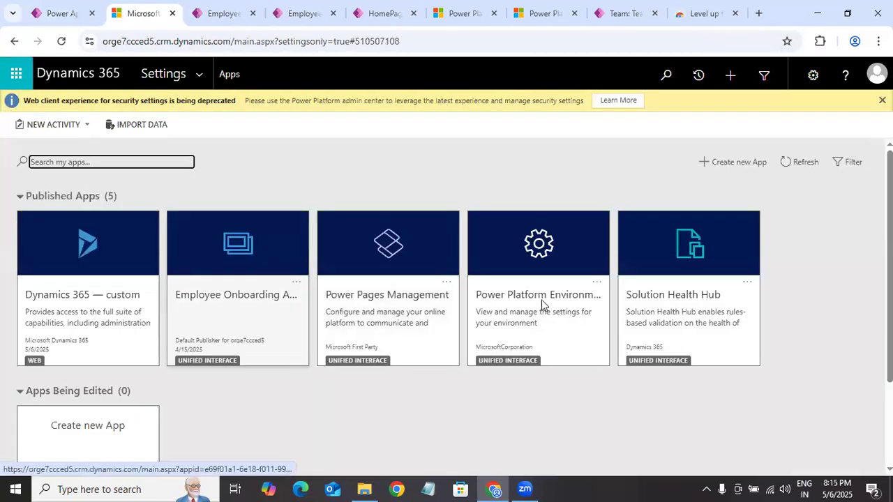
Step: Open role management for the Employee Onboarding App and review which security roles are assigned to it
left_click(296, 281)
left_click(368, 311)
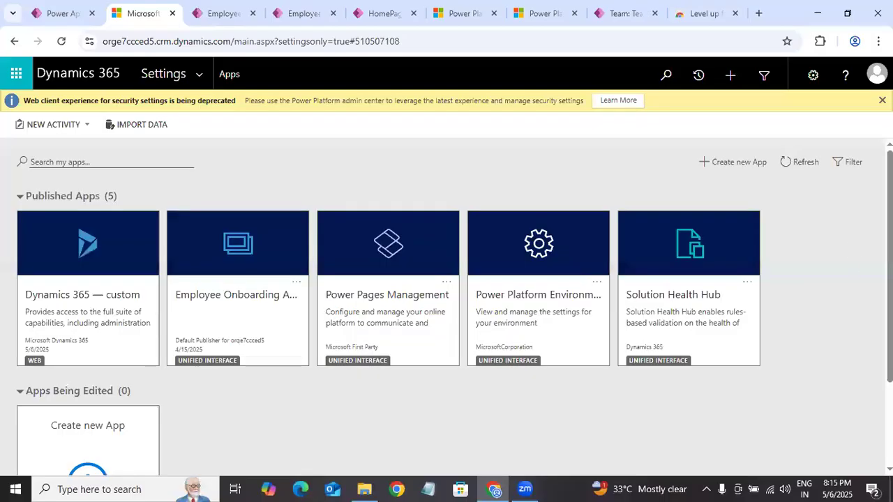
scroll(781, 307, "down", 3)
scroll(782, 306, "up", 3)
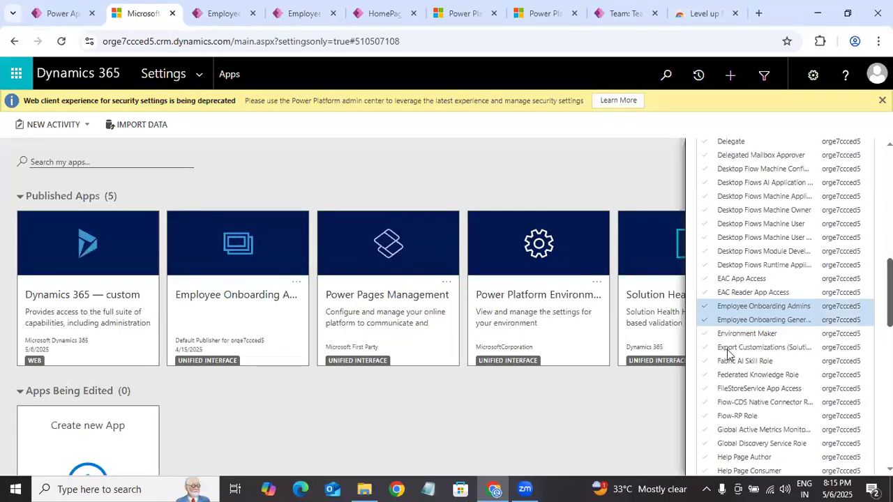
Step: Return to the Employee Onboarding Solution, view the Employee Onboarding App's sharing settings, close them and deselect the app
left_click(61, 13)
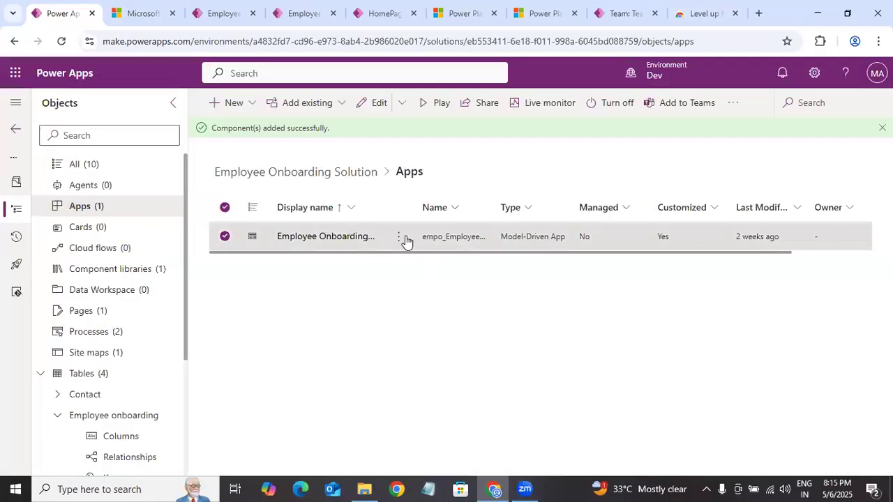
left_click(398, 237)
left_click(441, 271)
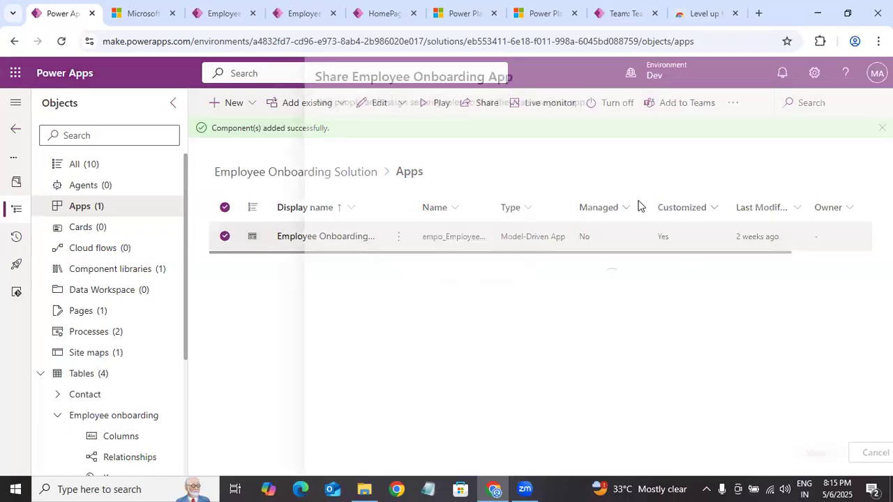
left_click(871, 77)
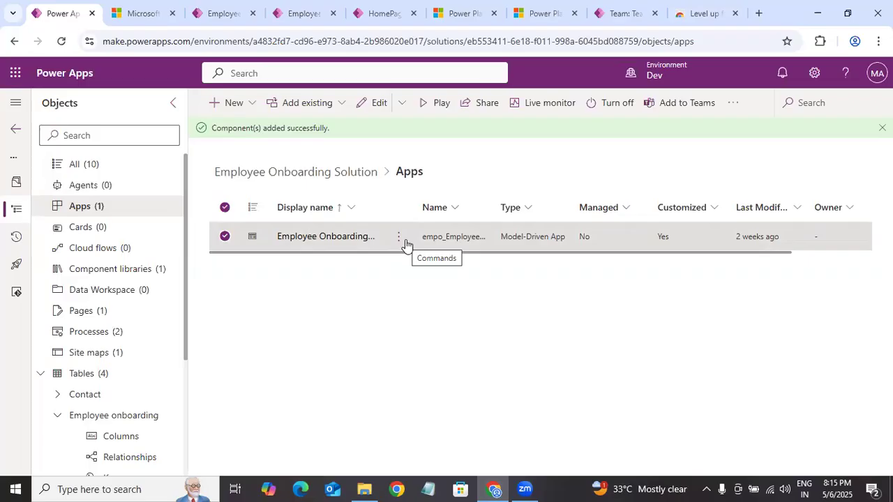
left_click(227, 236)
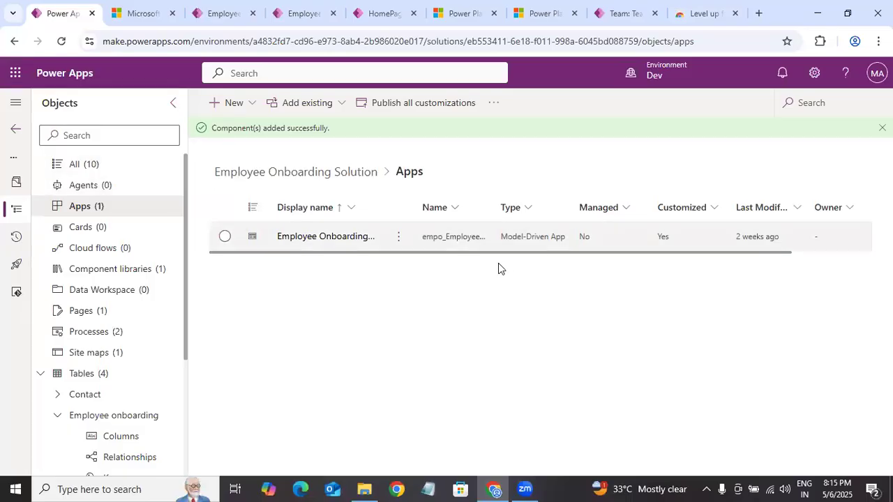
Step: Review the Employee Onboarding General Users Team's security roles in the app's sharing settings, leaving them without sharing
left_click(399, 241)
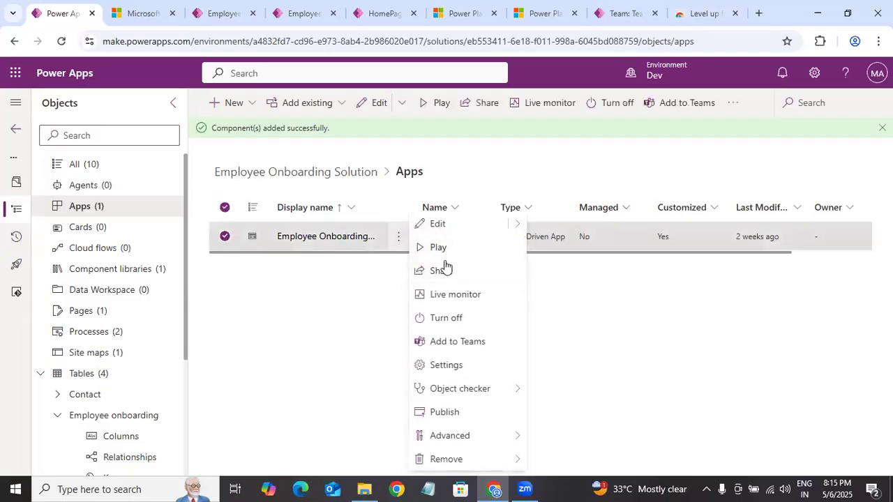
left_click(458, 276)
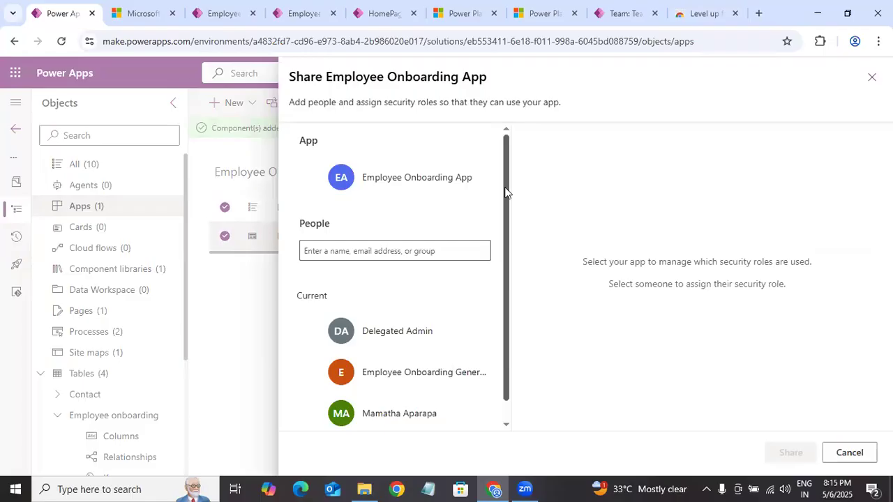
left_click(389, 249)
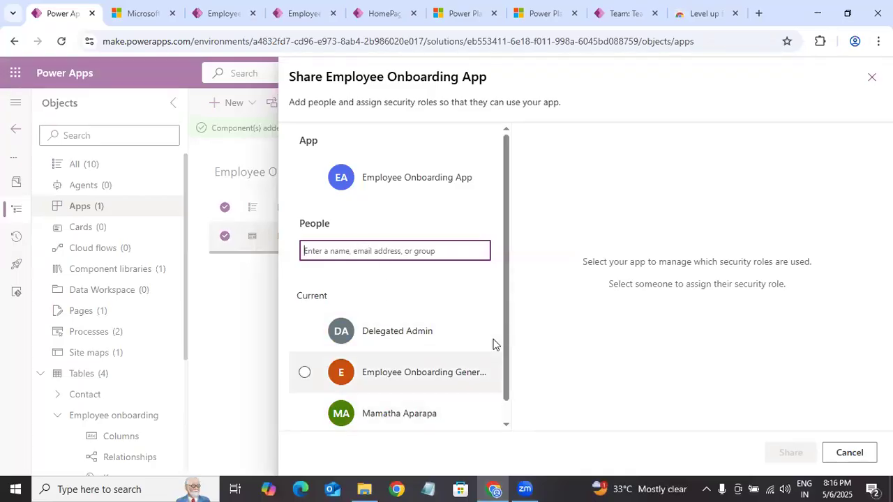
left_click(414, 369)
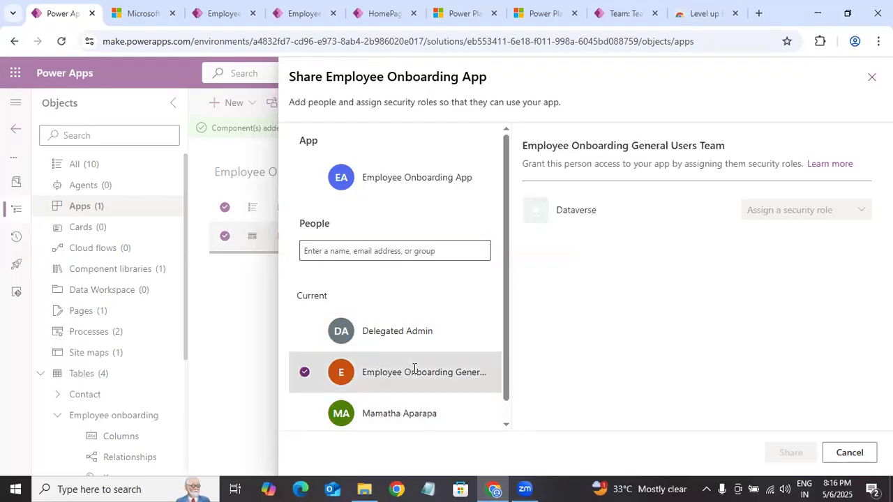
left_click(823, 213)
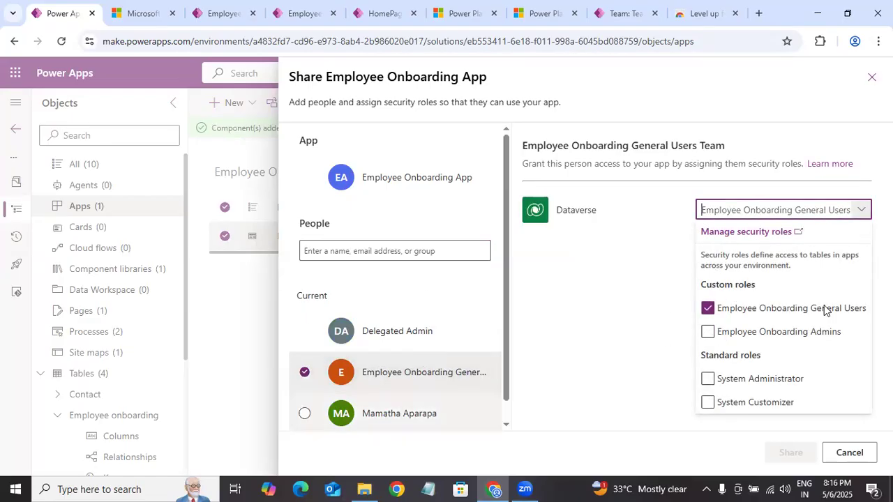
left_click(849, 453)
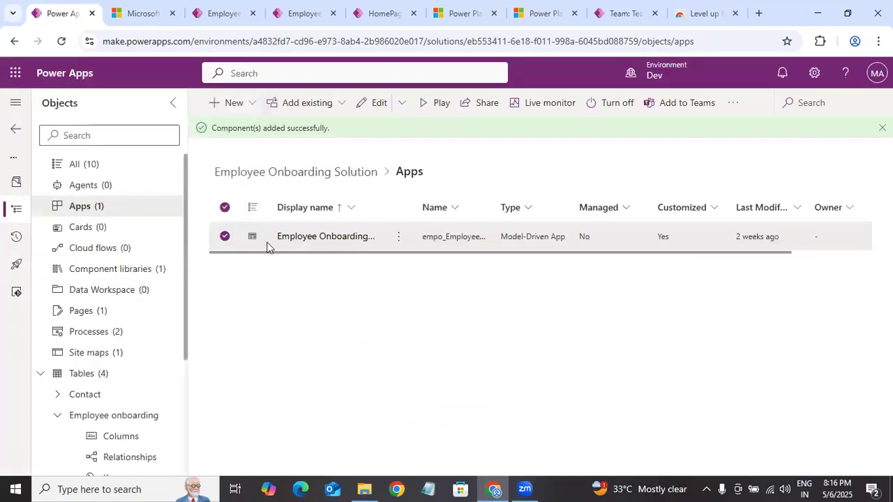
Step: View the tables in the Employee Onboarding Solution, collapse the table tree and close the environment selection
left_click(435, 237)
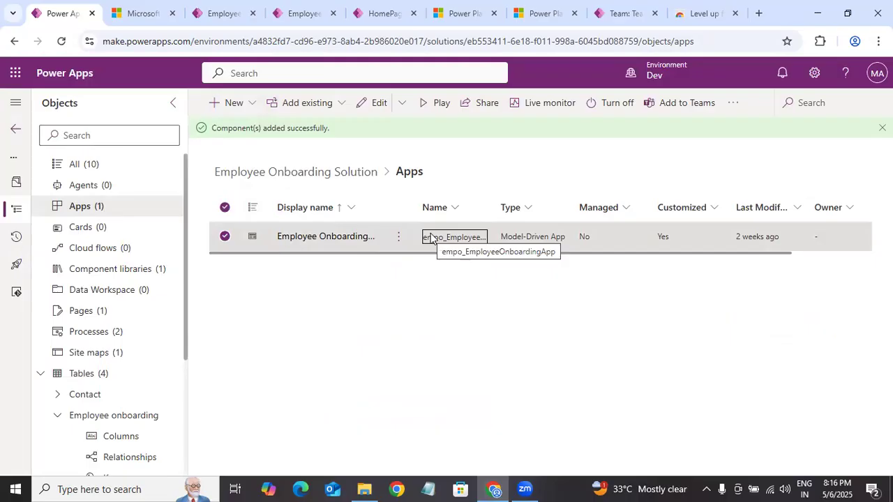
left_click(224, 236)
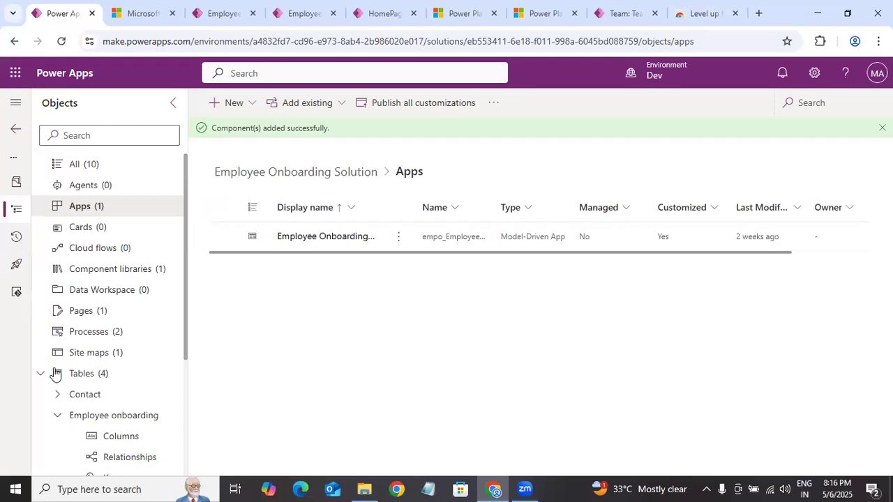
left_click(87, 373)
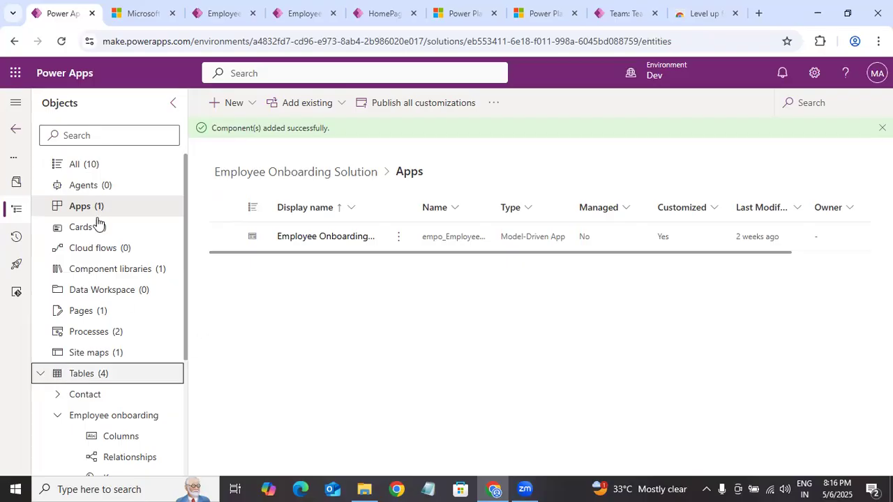
left_click(39, 376)
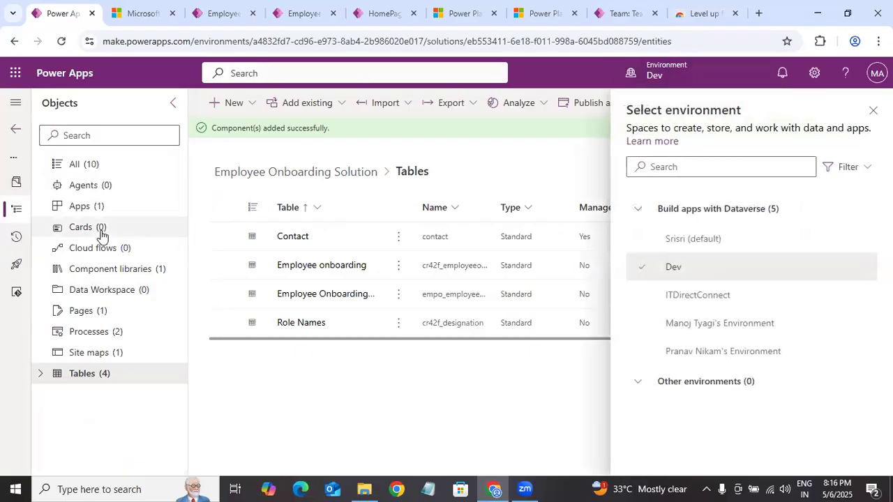
left_click(872, 111)
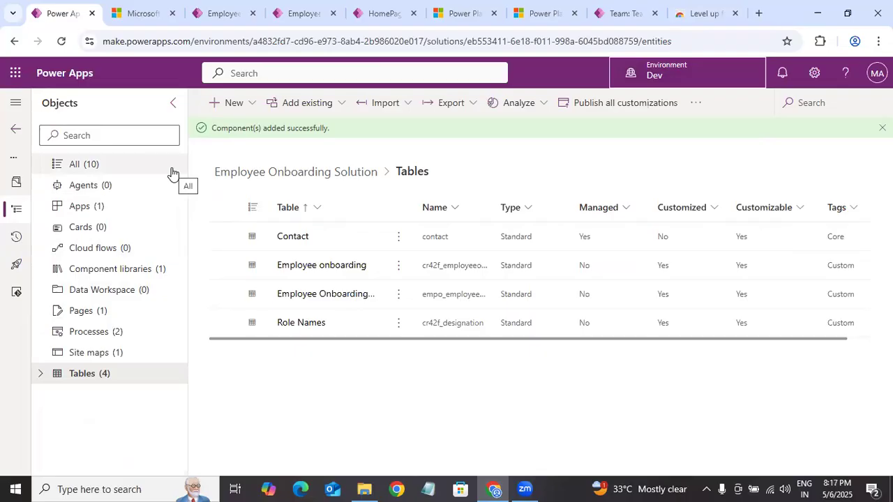
Step: Add the existing security roles Employee Onboarding Admins and Employee Onboarding General Users to the Employee Onboarding Solution and view its security roles
left_click(112, 248)
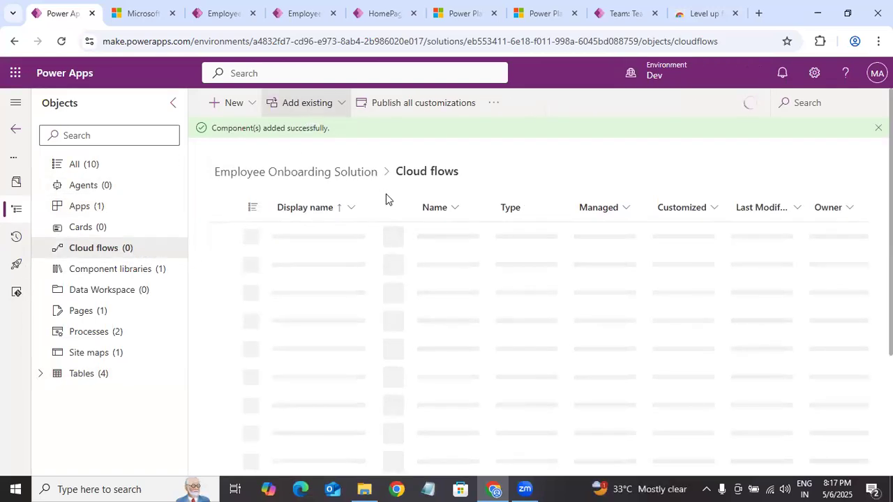
left_click(307, 103)
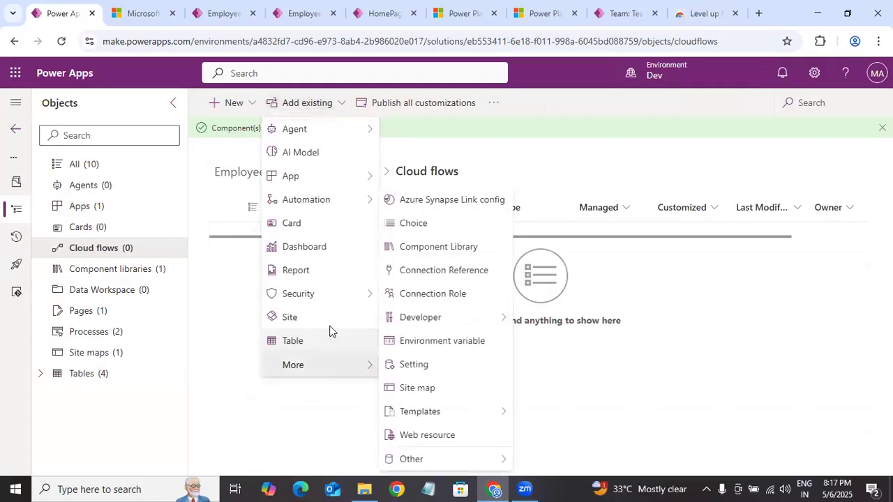
mouse_move(373, 294)
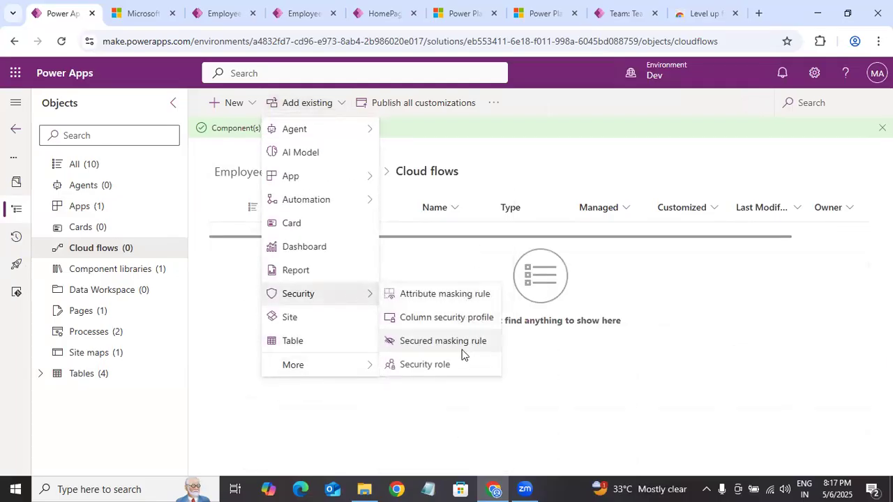
left_click(425, 364)
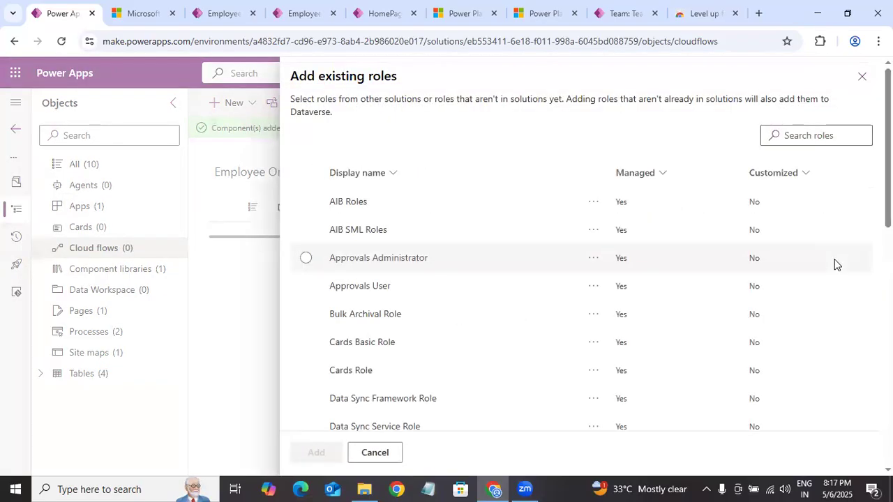
scroll(836, 264, "down", 8)
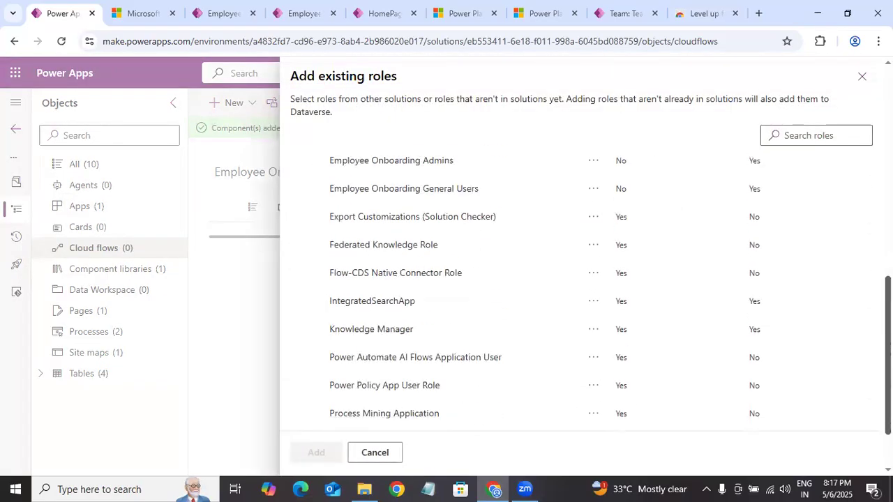
scroll(836, 263, "up", 7)
scroll(837, 264, "down", 5)
scroll(836, 263, "up", 1)
scroll(586, 293, "down", 2)
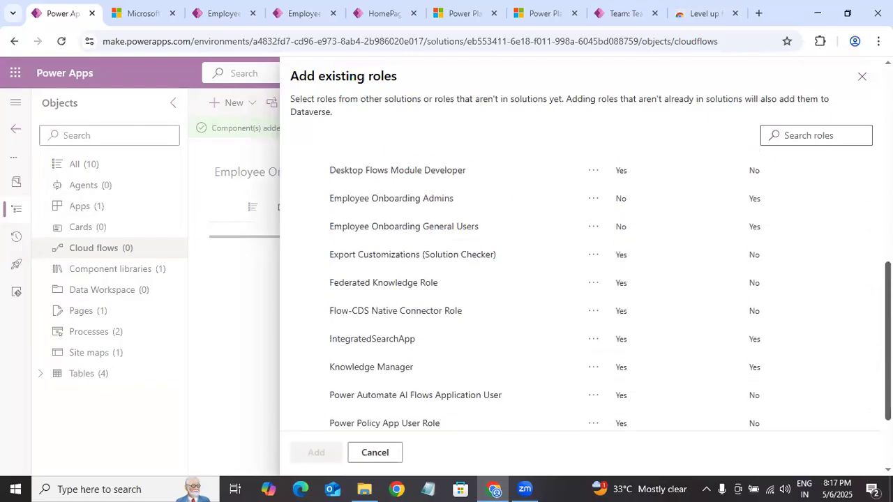
left_click(320, 197)
left_click(306, 224)
left_click(315, 452)
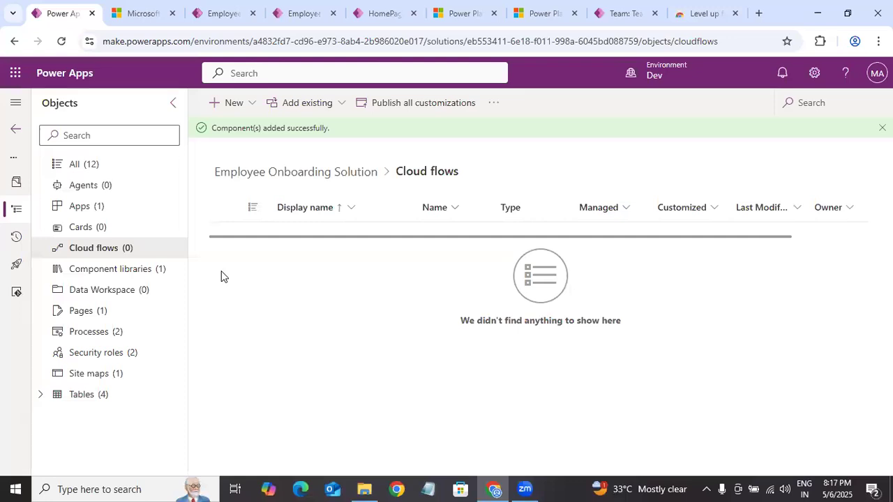
left_click(71, 355)
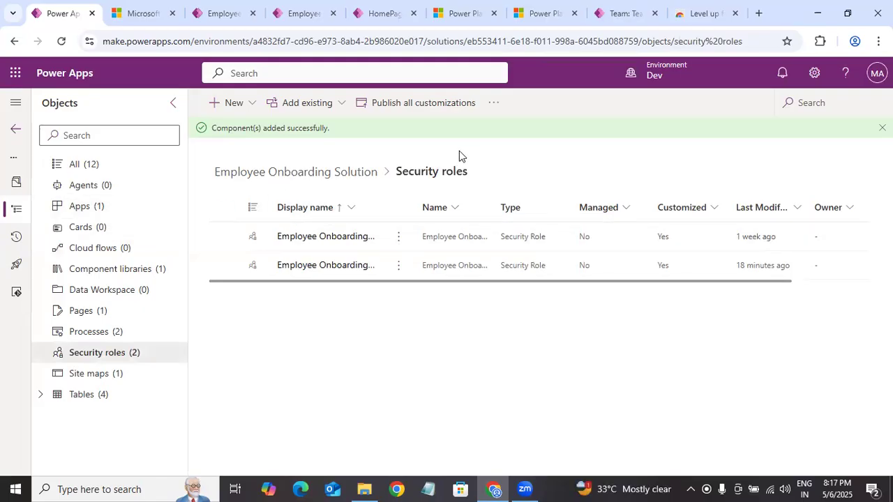
Step: Switch to the running Employee Onboarding App and review its Employee onboardings and Role Names lists, including the Department and Role Status columns
left_click(224, 13)
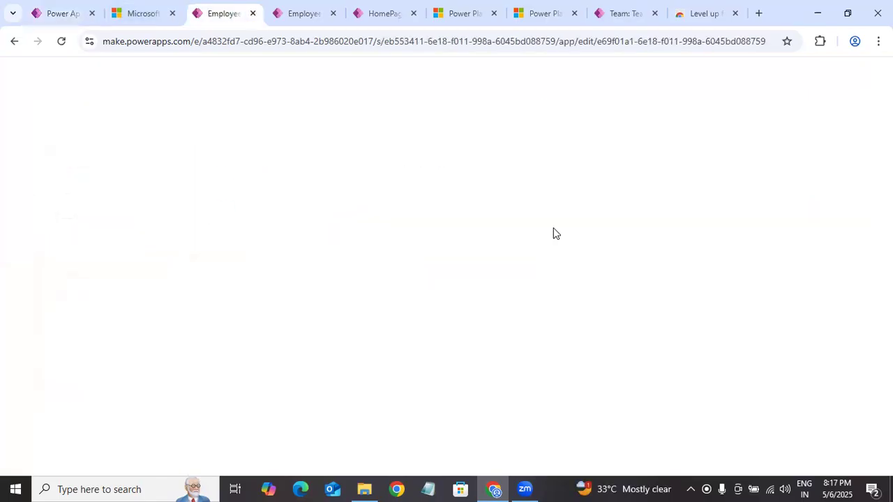
left_click(298, 16)
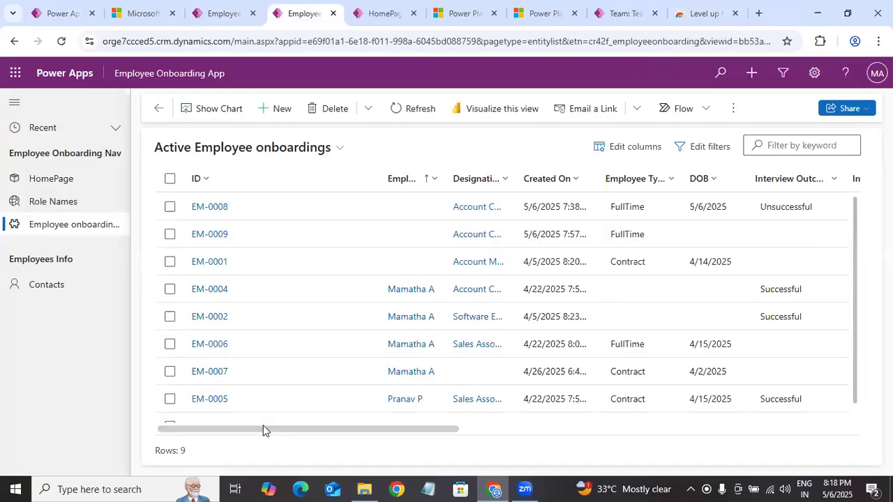
scroll(263, 430, "right", 10)
scroll(263, 431, "left", 10)
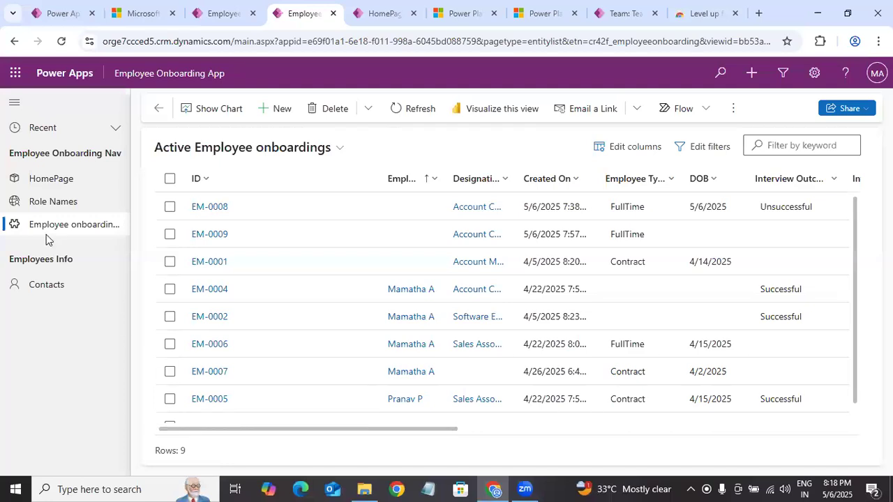
left_click(49, 203)
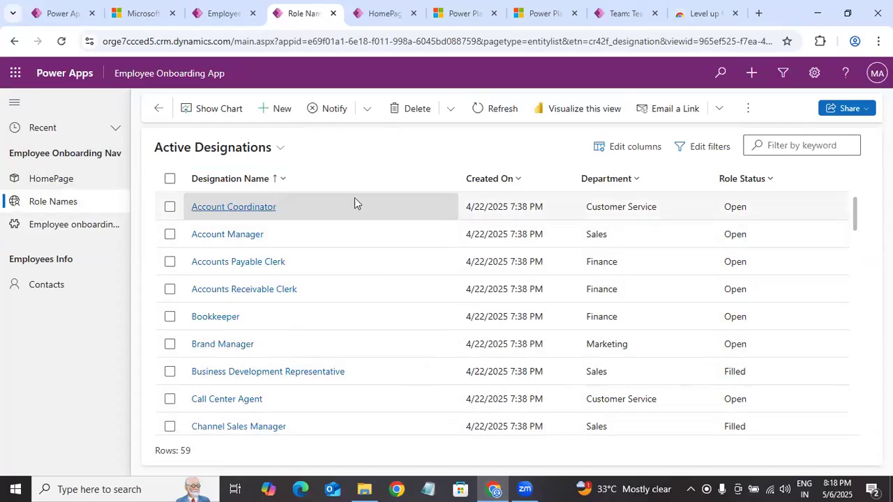
left_click(635, 180)
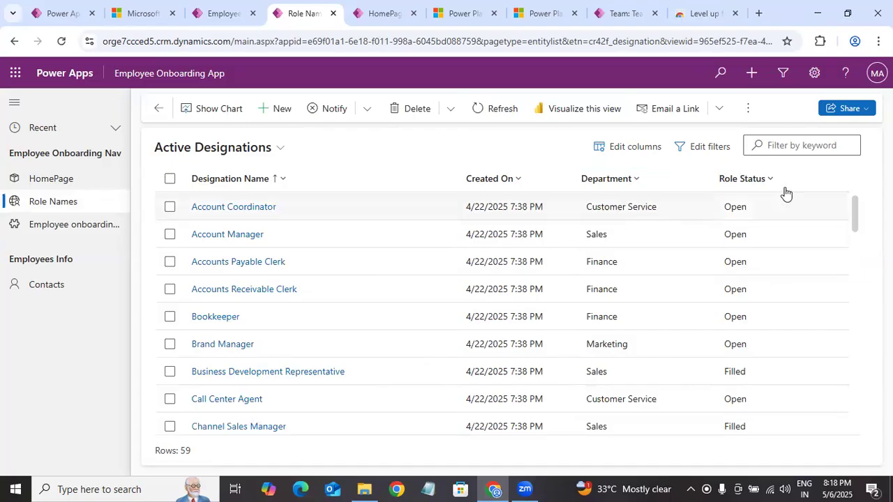
left_click(763, 180)
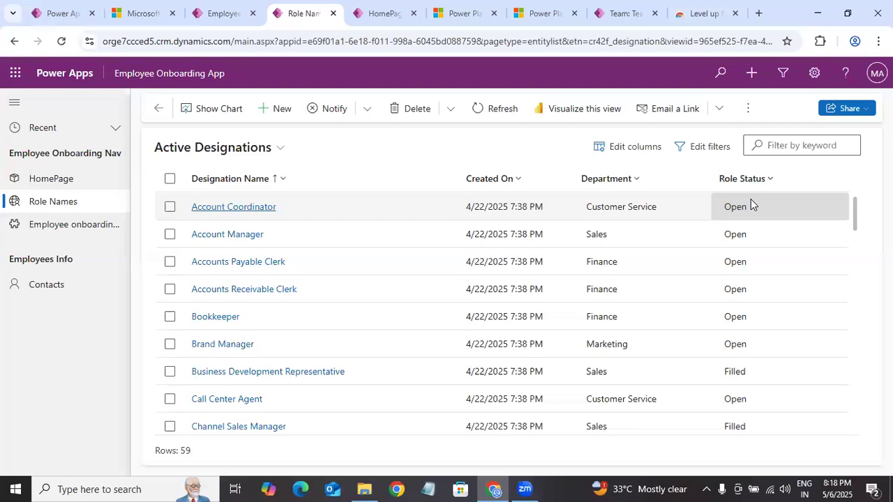
Step: Return to the Employee Onboarding Solution, open the Role Names table and examine its full list of relationships
left_click(60, 12)
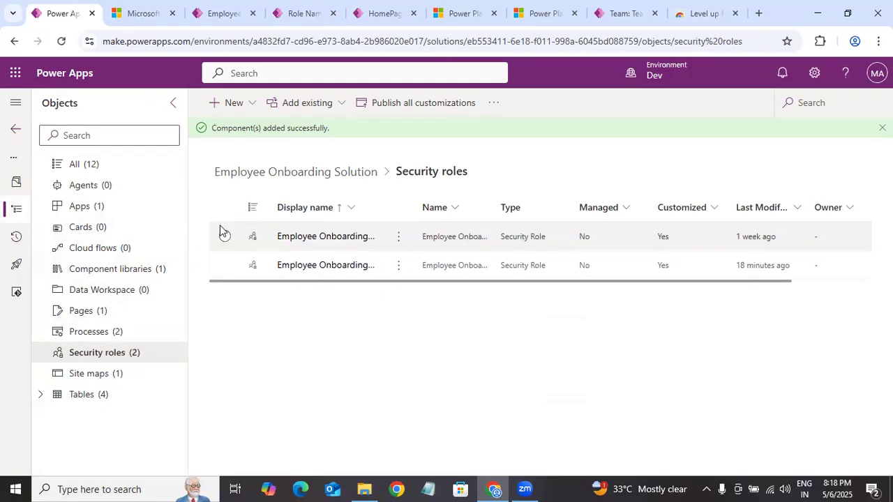
left_click(148, 396)
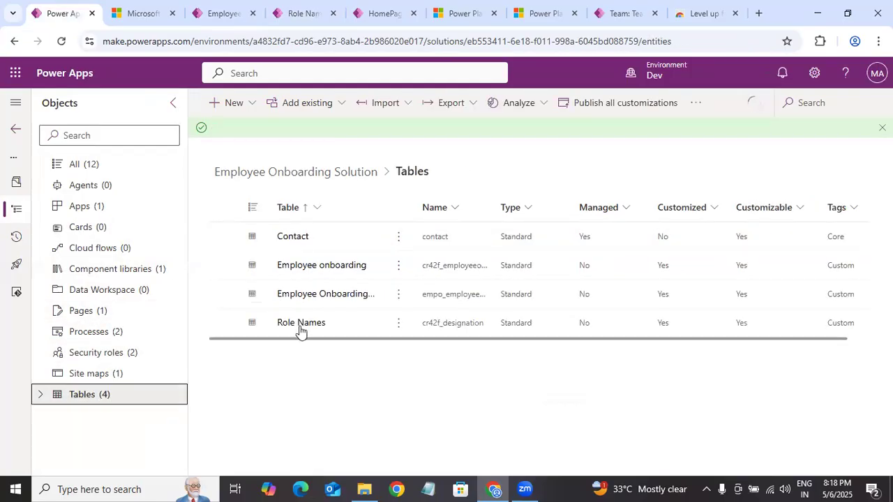
left_click(301, 323)
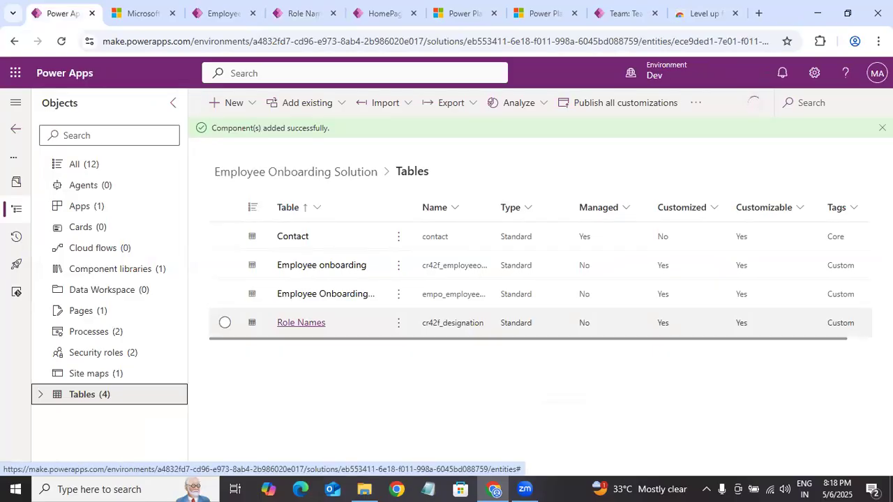
scroll(131, 403, "down", 3)
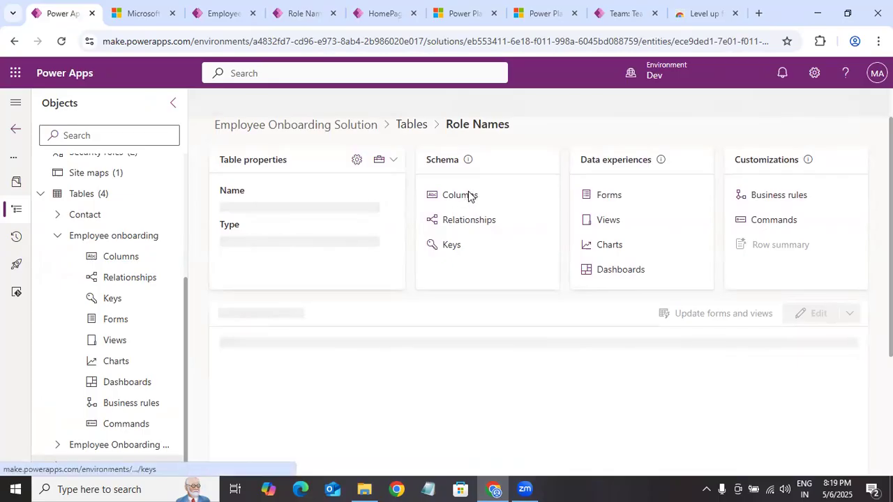
left_click(468, 193)
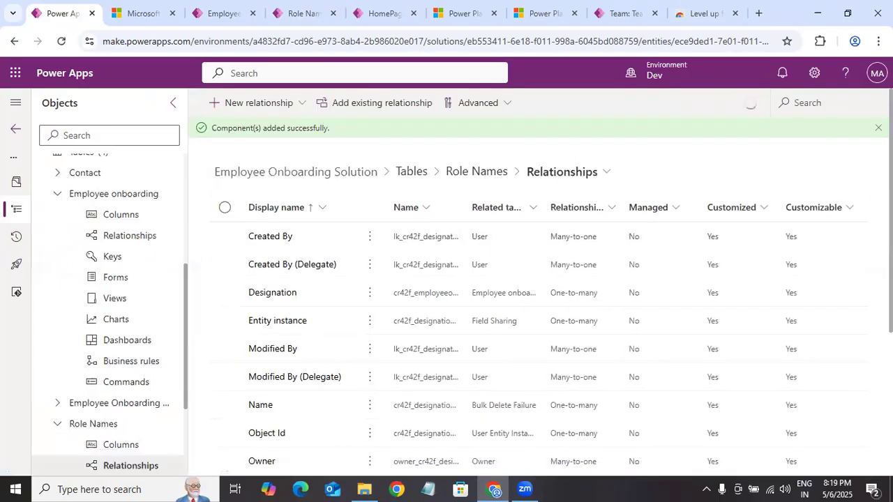
scroll(537, 293, "down", 2)
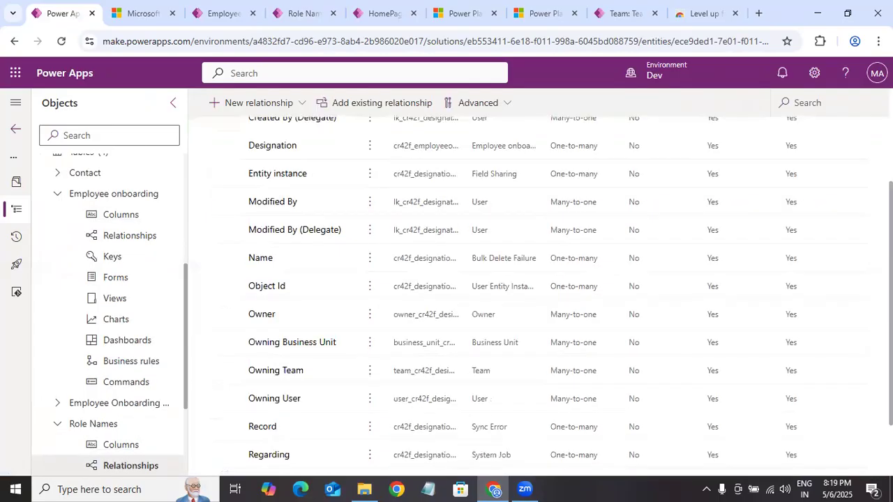
scroll(537, 292, "down", 2)
scroll(537, 293, "down", 1)
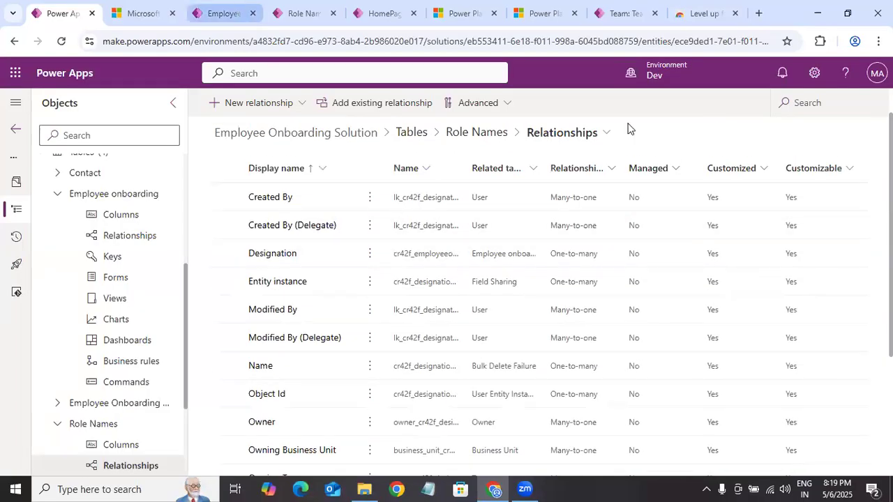
Step: Check the Active Designations list in the running app, return to the solution and search the Role Names relationships for "role"
left_click(225, 14)
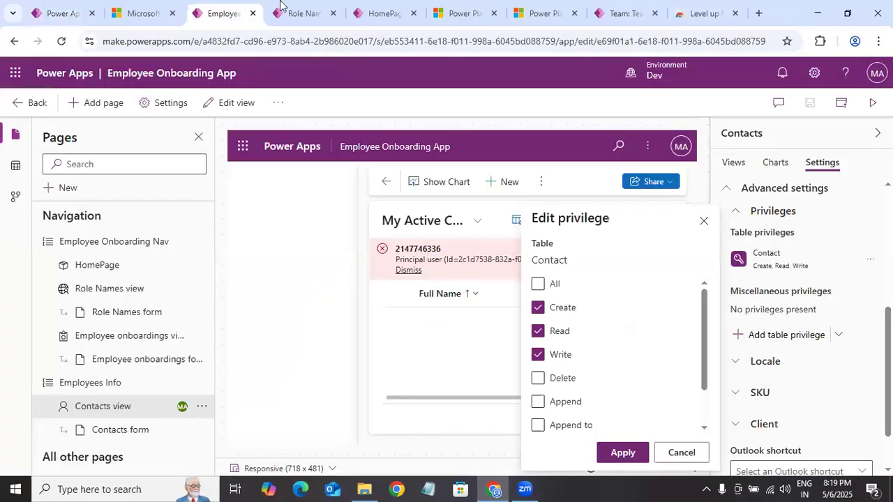
left_click(302, 14)
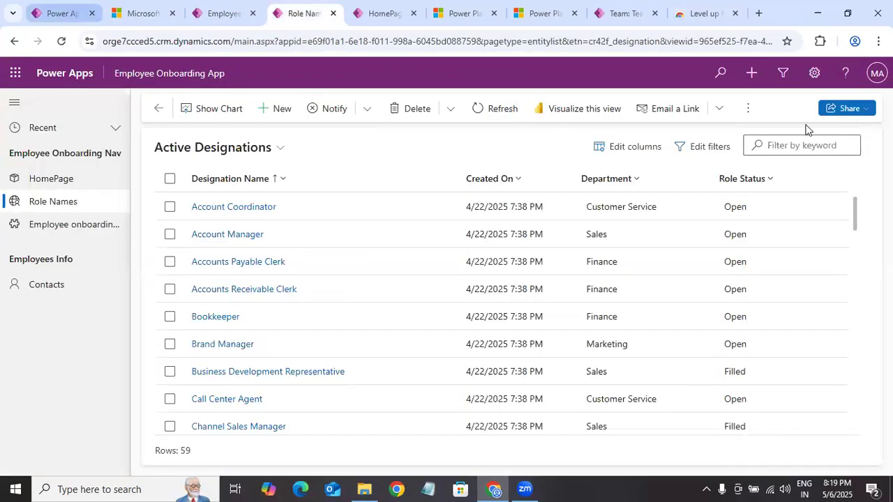
key("ctrl+1")
left_click(802, 100)
type("role")
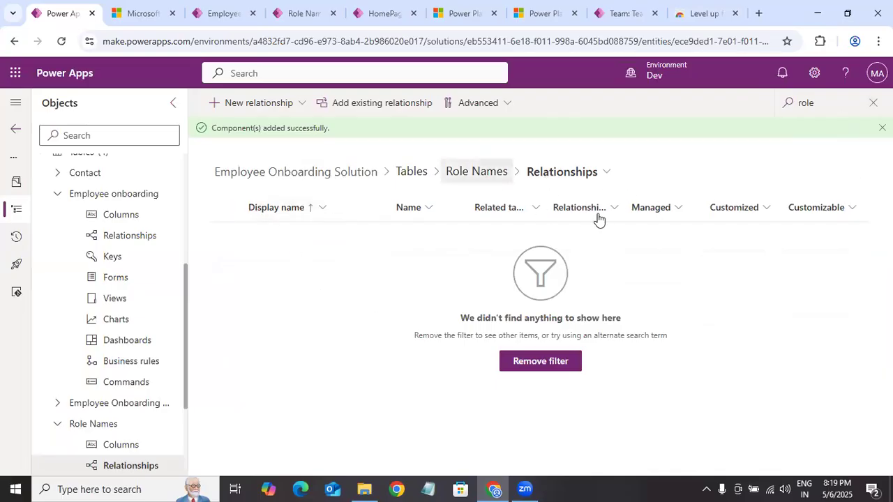
Step: Open the columns of the Role Names table and search them for "role"
left_click(473, 184)
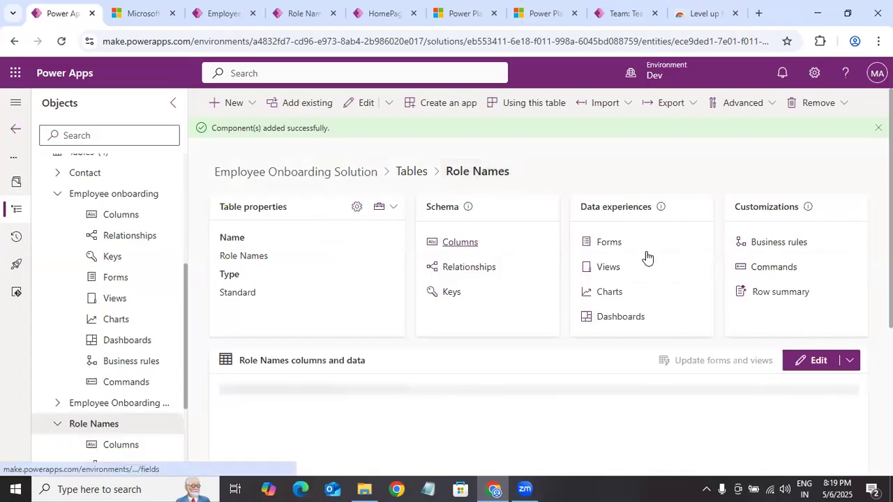
left_click(439, 251)
left_click(827, 103)
type("role")
key("BackSpace")
key("BackSpace")
key("BackSpace")
key("BackSpace")
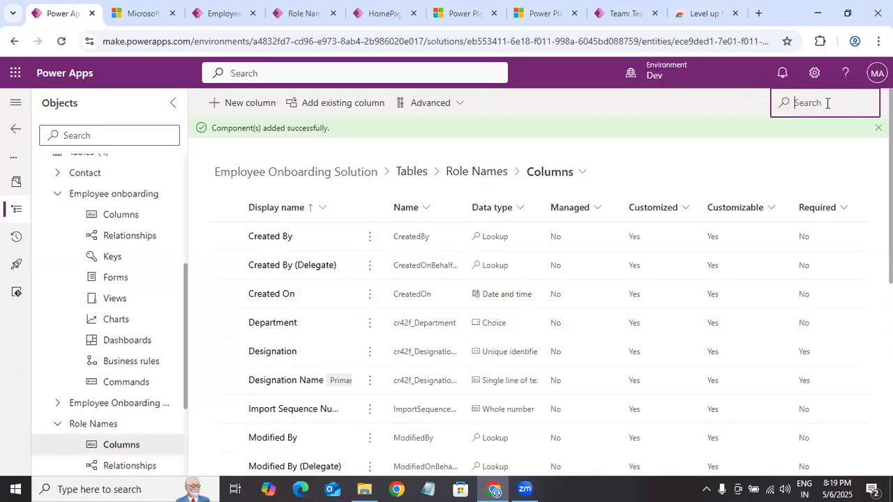
type("role")
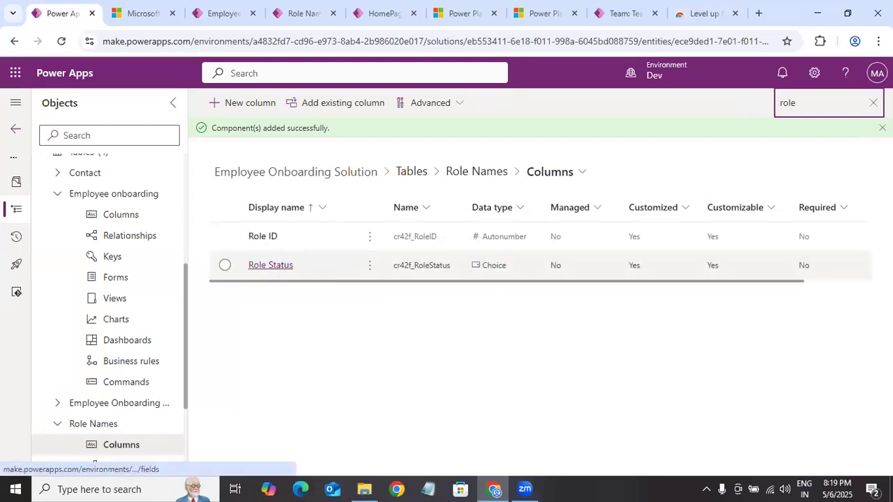
Step: Review the Role Status column's choices and advanced options without saving, deselect the column and clear the search
left_click(270, 265)
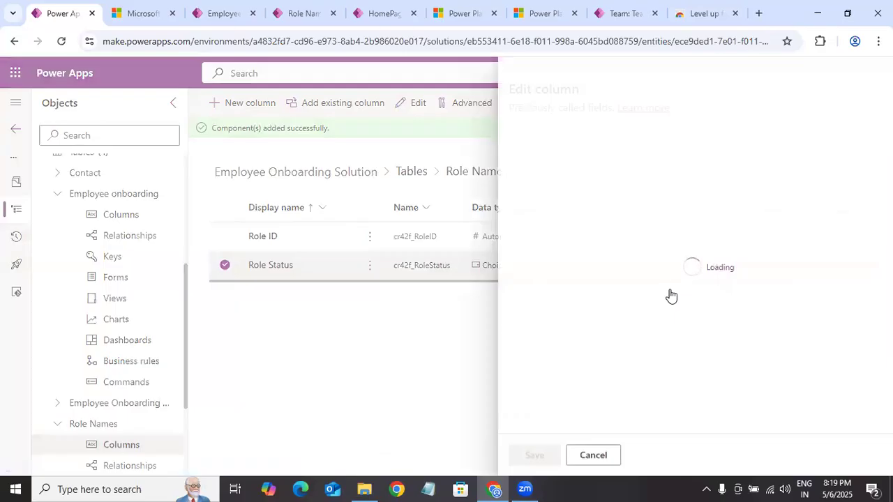
scroll(611, 335, "down", 5)
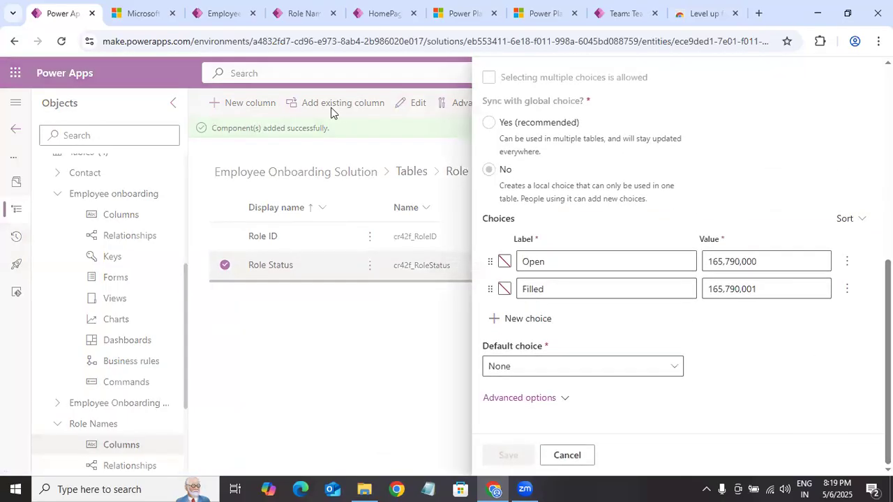
scroll(860, 91, "up", 5)
scroll(861, 91, "down", 5)
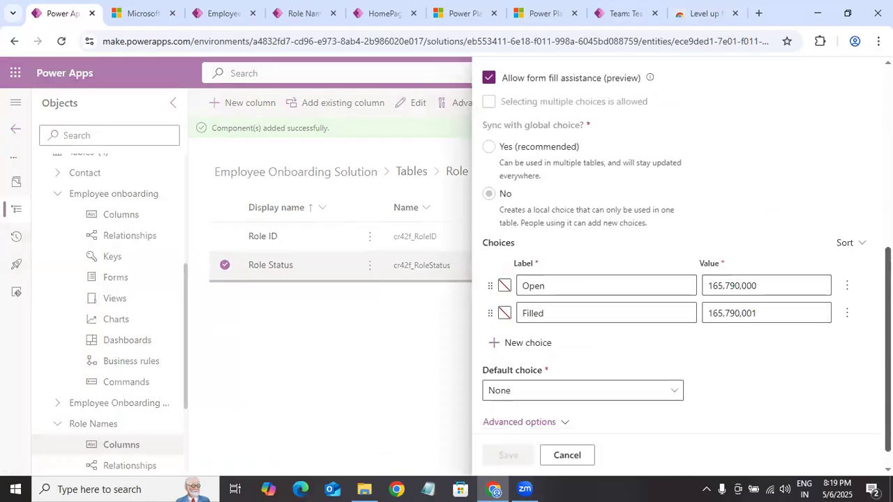
left_click(548, 398)
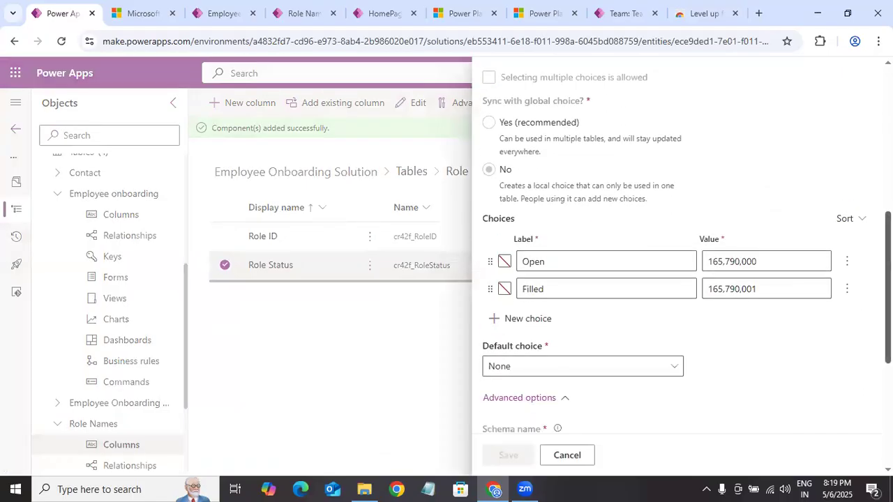
scroll(548, 399, "down", 4)
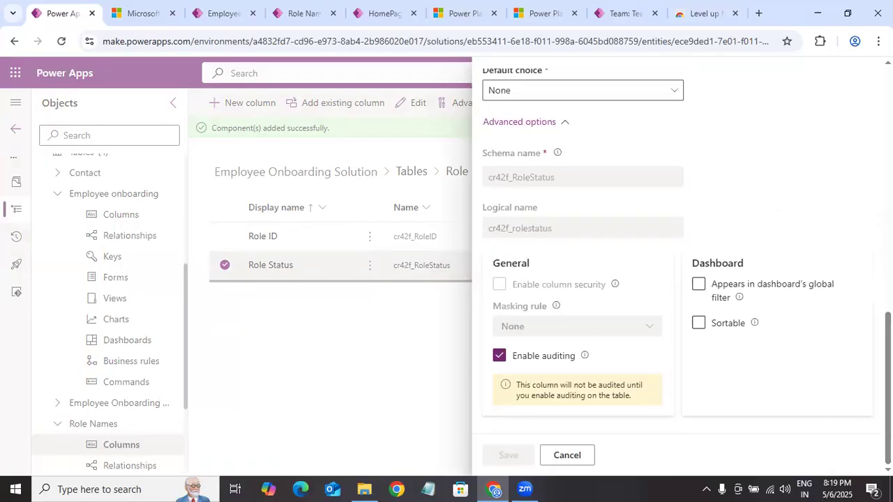
left_click_drag(888, 398, 445, 331)
left_click(565, 455)
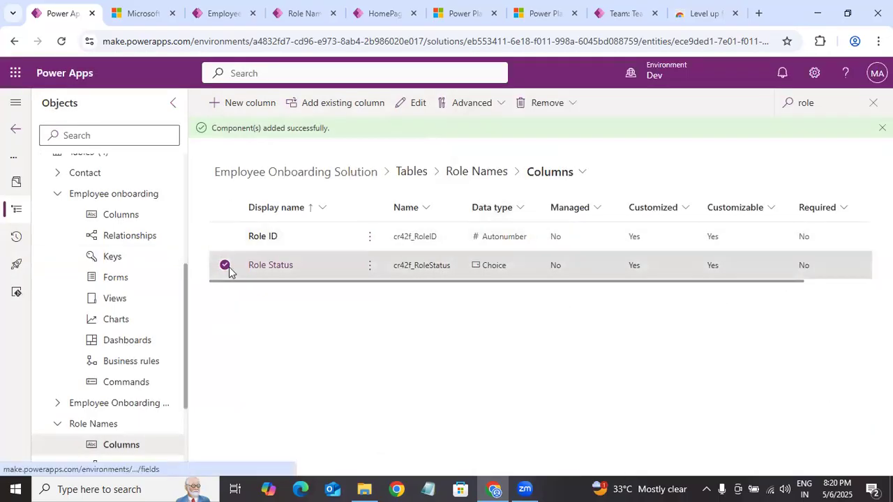
left_click(620, 193)
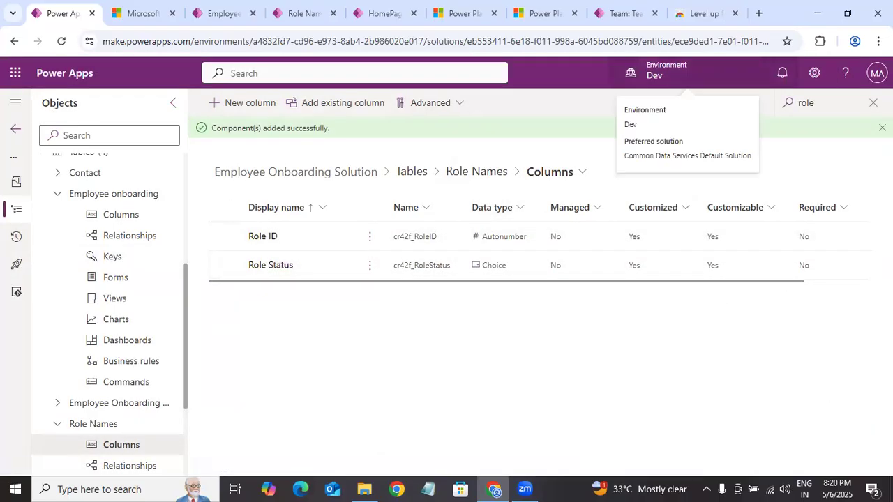
left_click(873, 103)
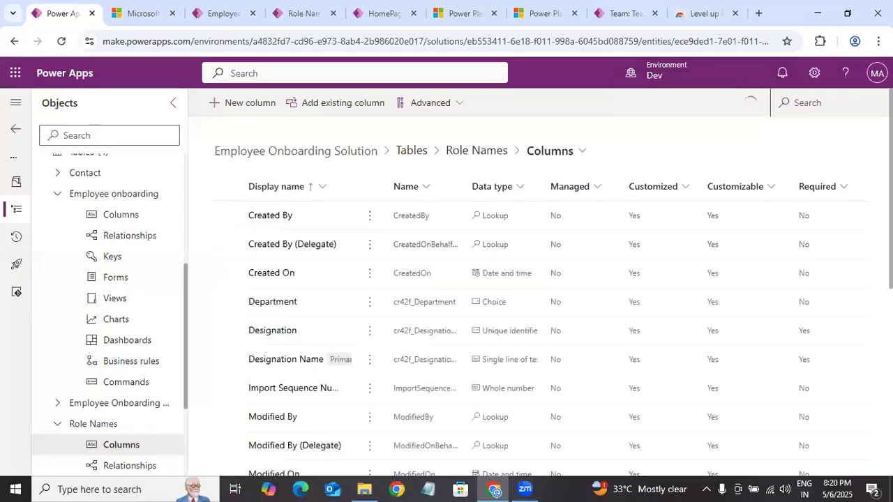
Step: Examine the advanced options of the Designation Name column in the Role Names table, including column security, and close without saving
scroll(285, 277, "down", 2)
scroll(275, 259, "down", 1)
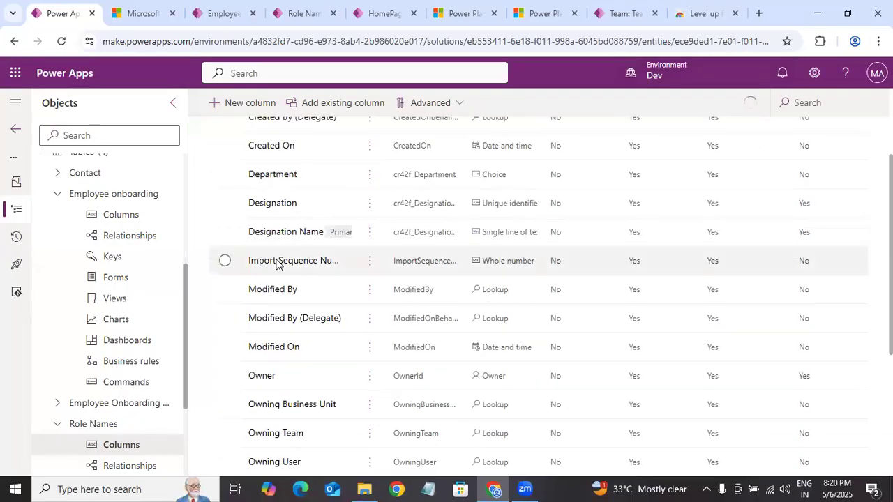
left_click(814, 240)
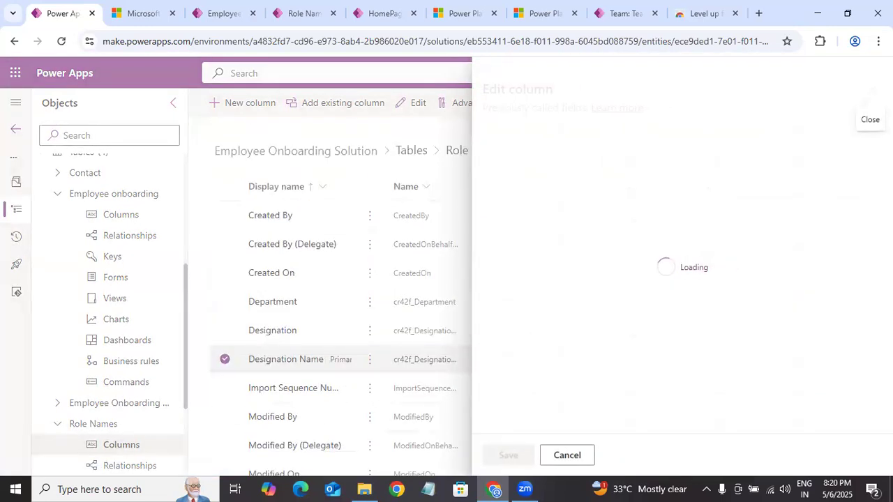
scroll(544, 404, "down", 2)
left_click(519, 397)
scroll(544, 405, "down", 4)
scroll(673, 265, "down", 2)
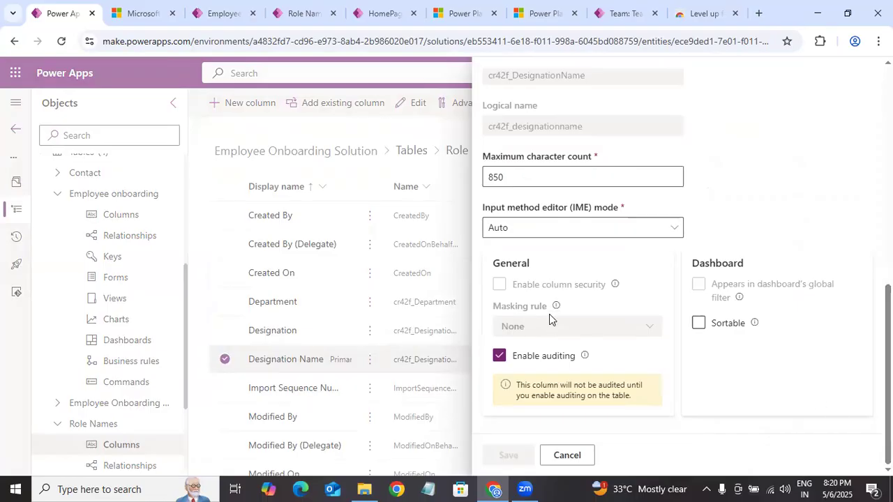
left_click(582, 458)
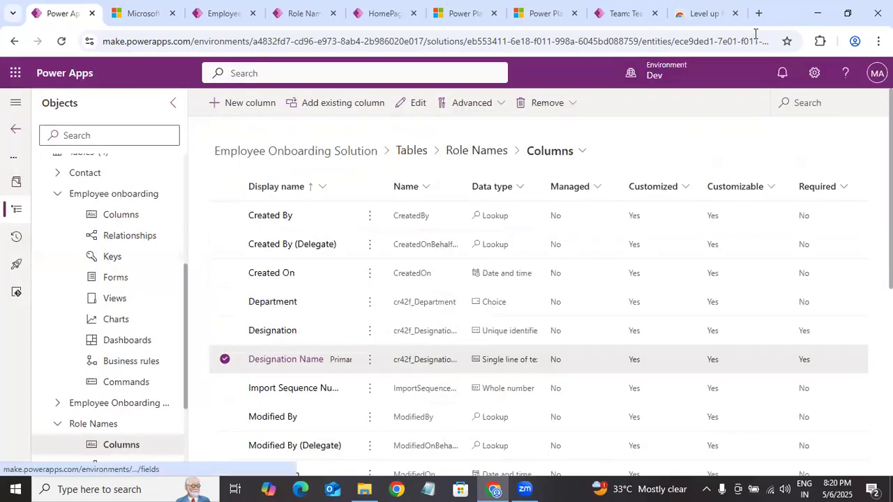
Step: Launch the Level up extension on the running app's Role Names page and reset the user impersonation
left_click(820, 41)
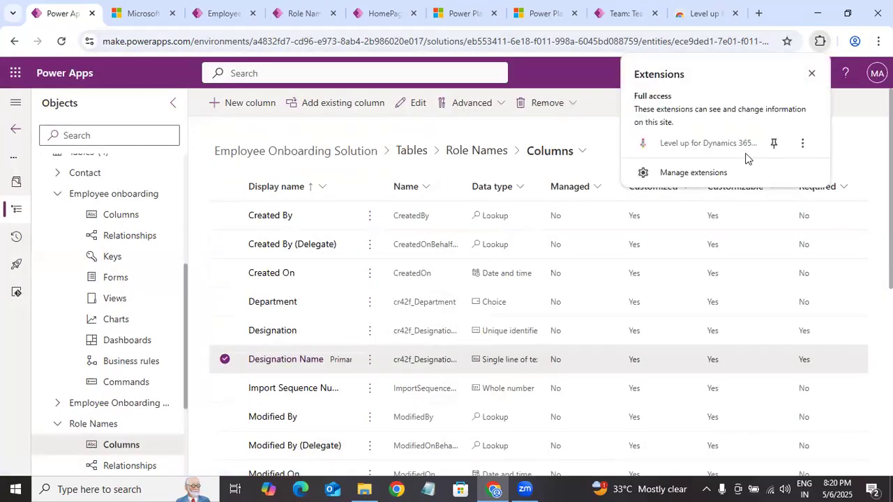
left_click(154, 8)
left_click(233, 21)
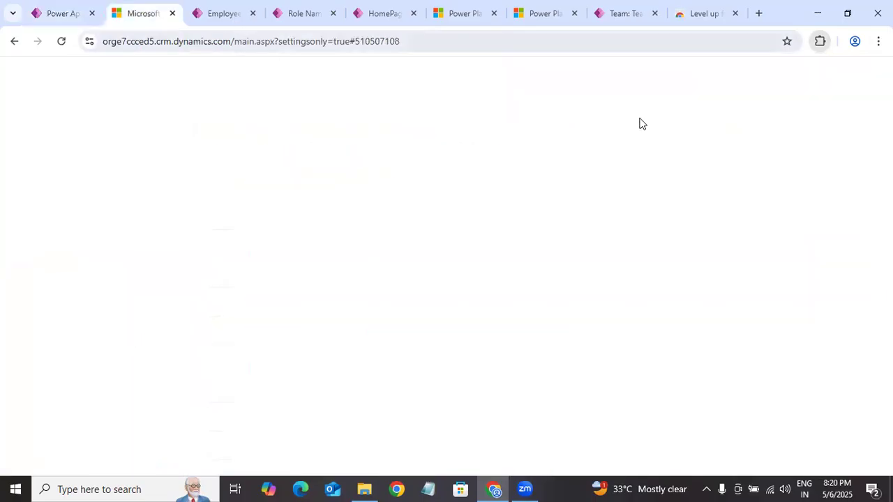
left_click(820, 41)
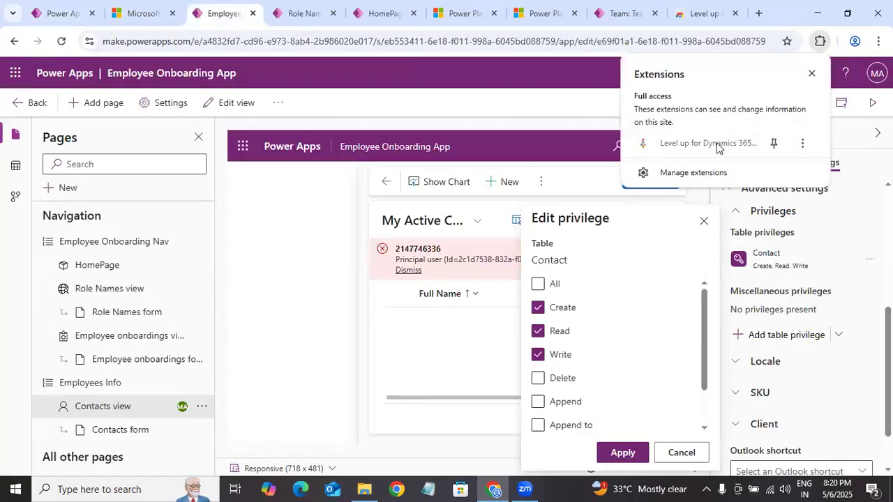
left_click(315, 10)
left_click(819, 41)
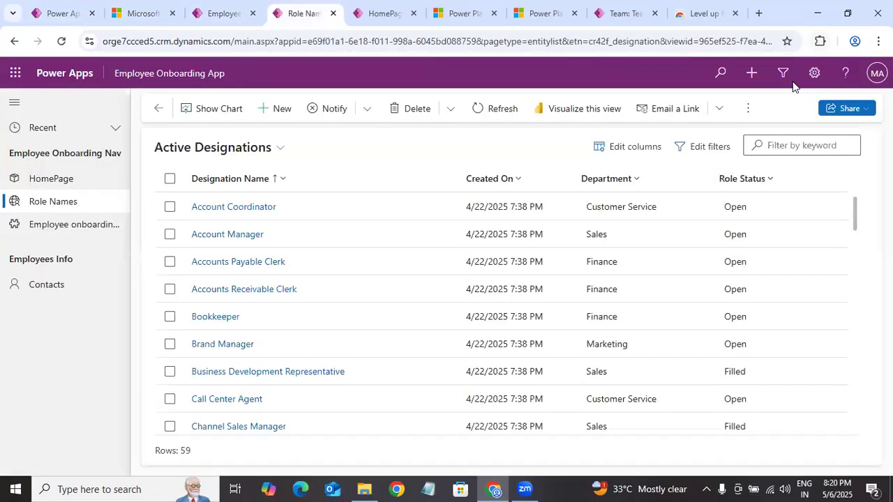
left_click(704, 142)
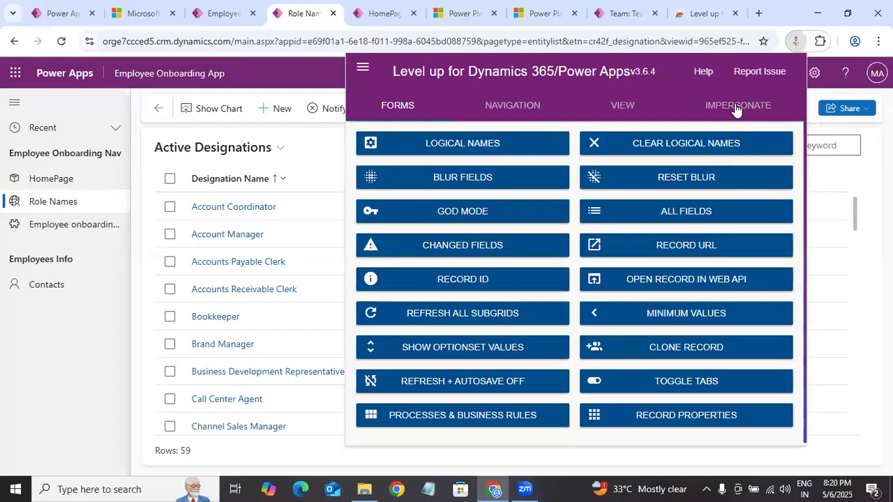
left_click(735, 106)
left_click(721, 201)
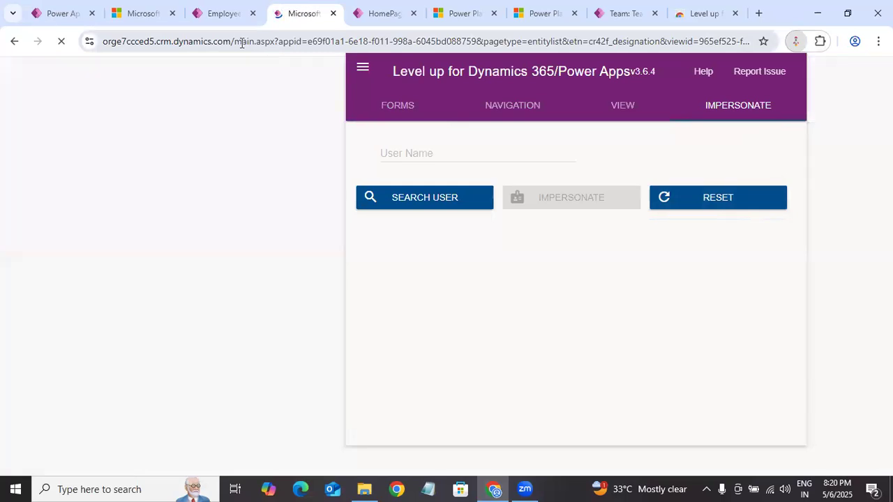
Step: List the Employee Onboarding Process table's columns in the solution and inspect its unique identifier and Import Sequence Number columns without saving
left_click(43, 14)
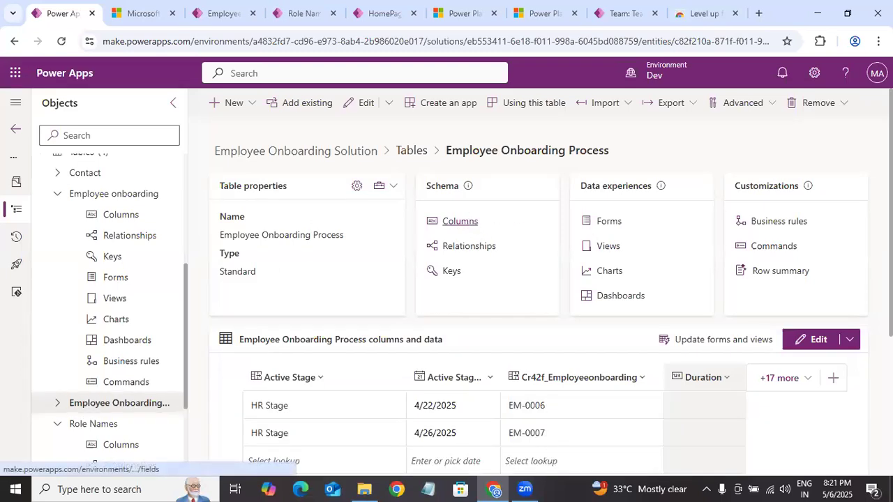
left_click(466, 221)
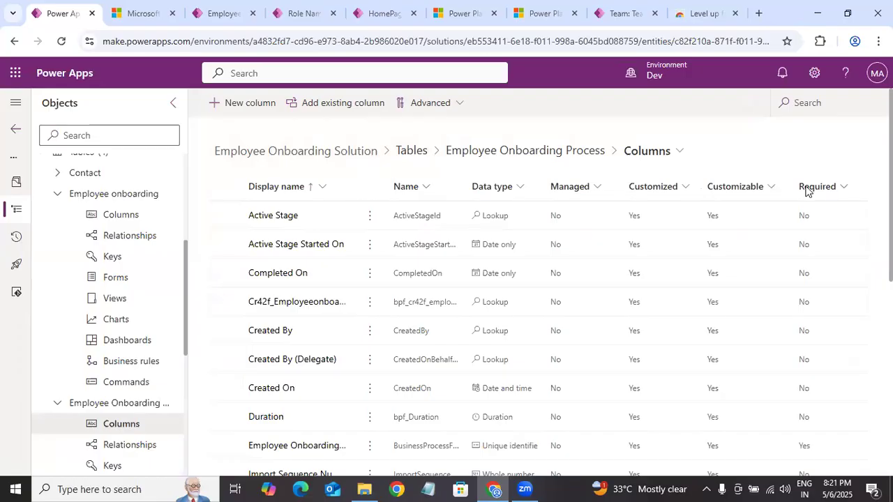
scroll(560, 265, "down", 3)
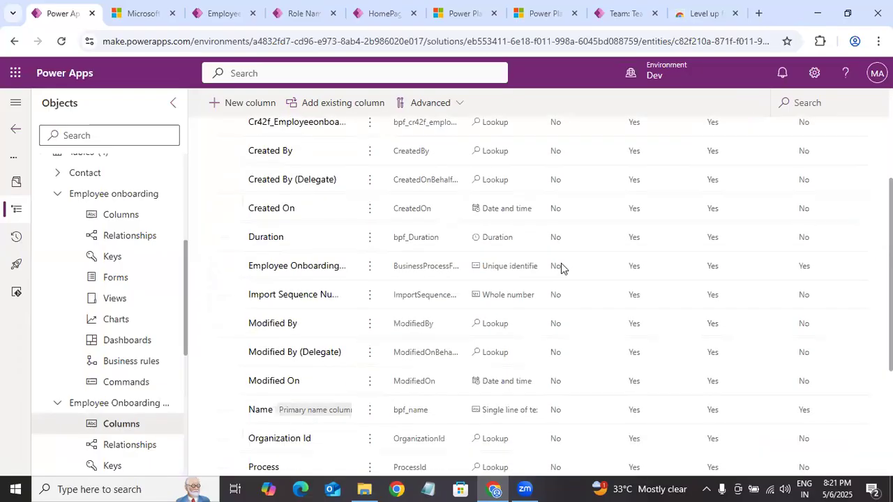
left_click(292, 269)
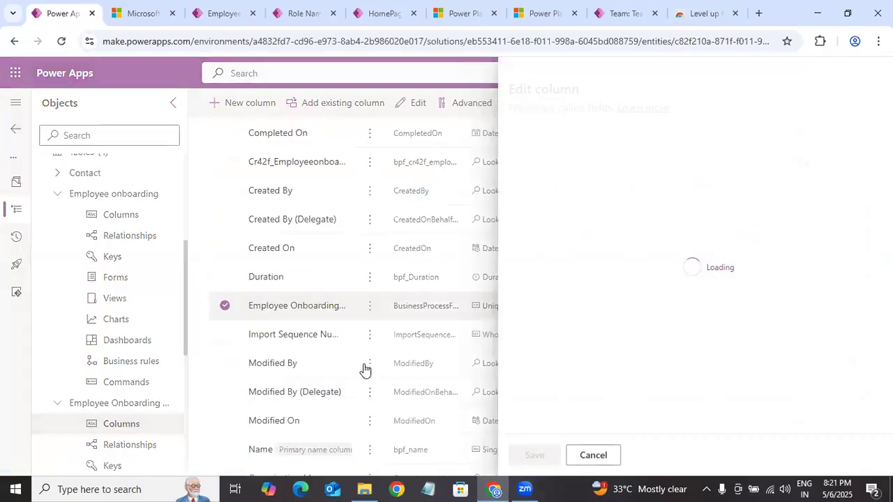
left_click(308, 380)
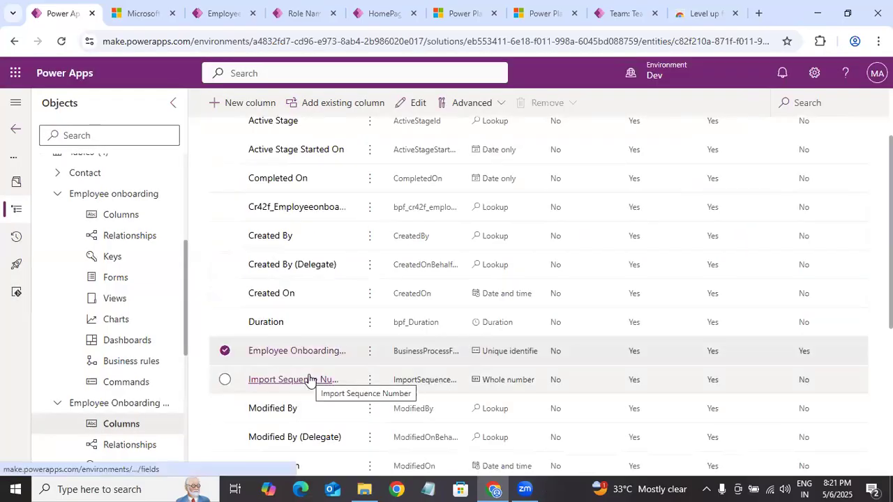
scroll(309, 381, "up", 1)
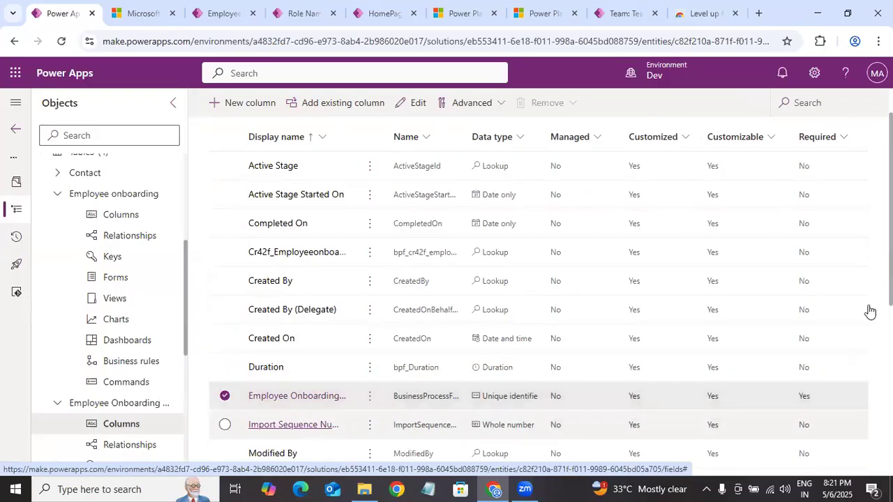
left_click(576, 342)
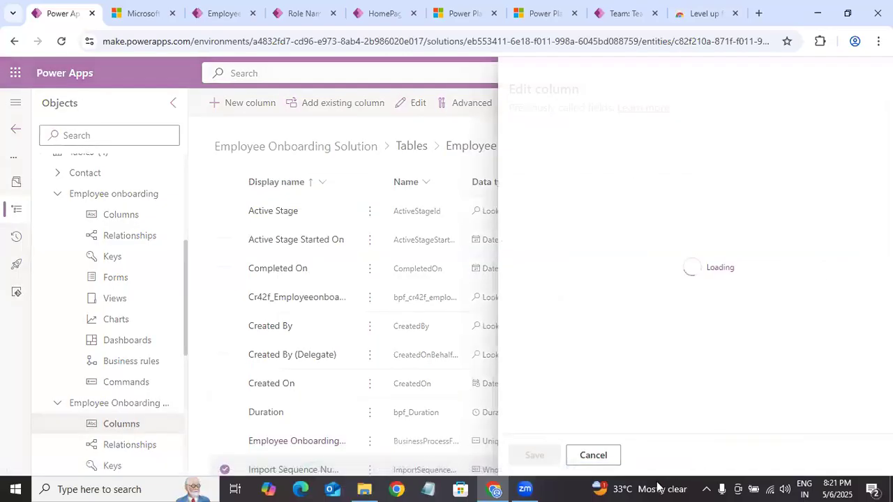
left_click(307, 239)
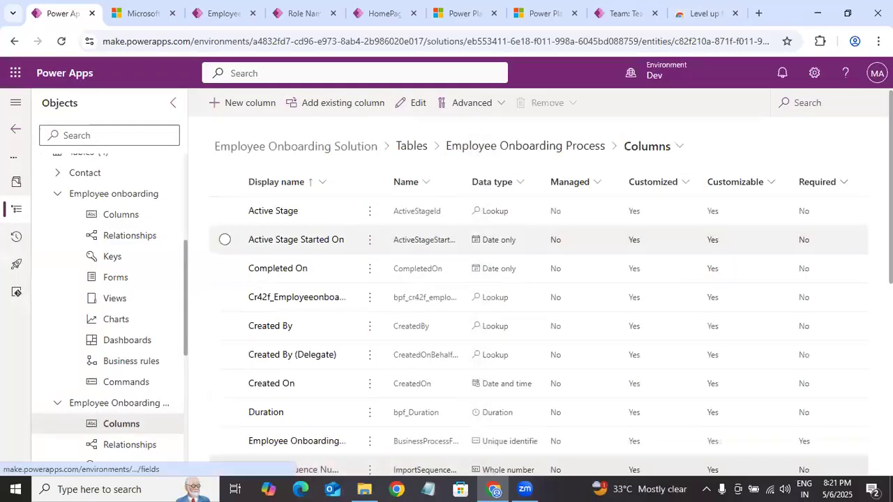
Step: Review the advanced options of the Employee Onboarding Process table's primary Name column and close without saving
scroll(306, 239, "down", 6)
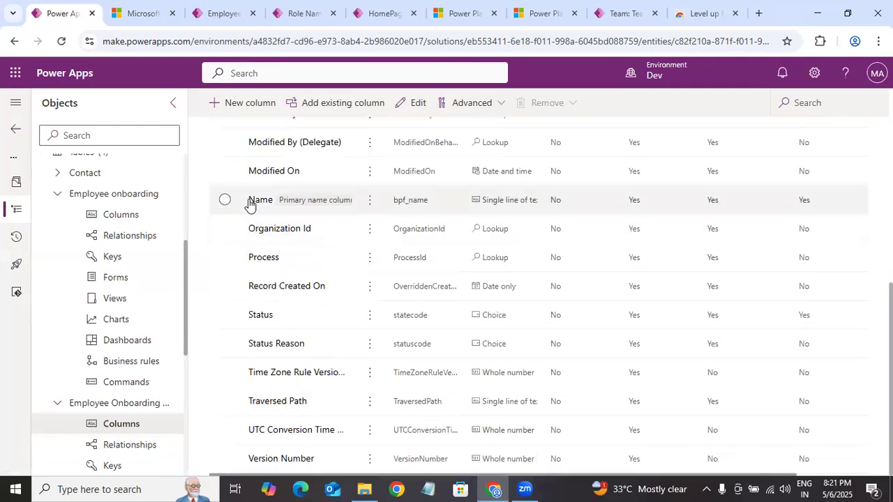
left_click(260, 200)
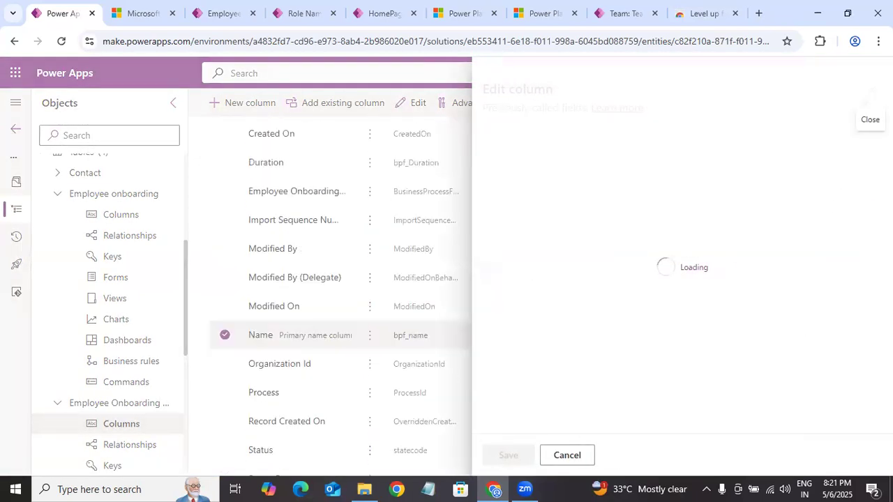
scroll(611, 391, "down", 2)
left_click(558, 399)
scroll(633, 424, "down", 5)
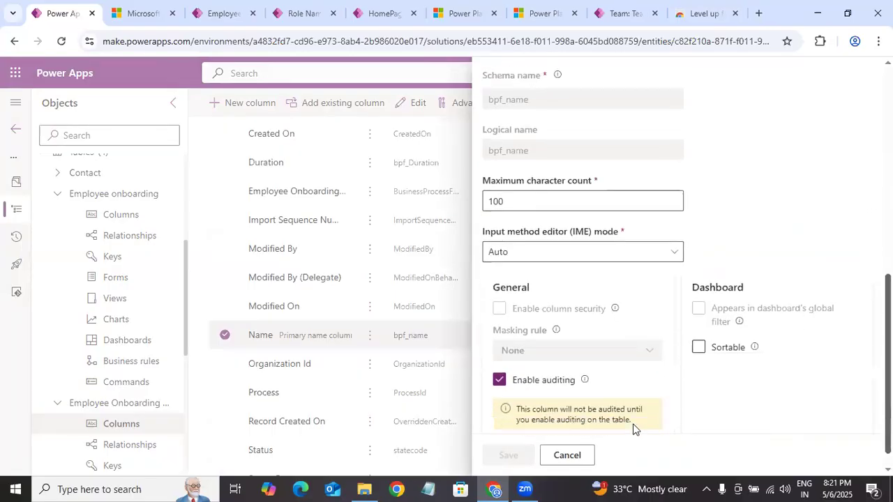
left_click(567, 455)
Step: Switch to the Power Platform admin center, open the Dev environment and look over its overview page
left_click(217, 14)
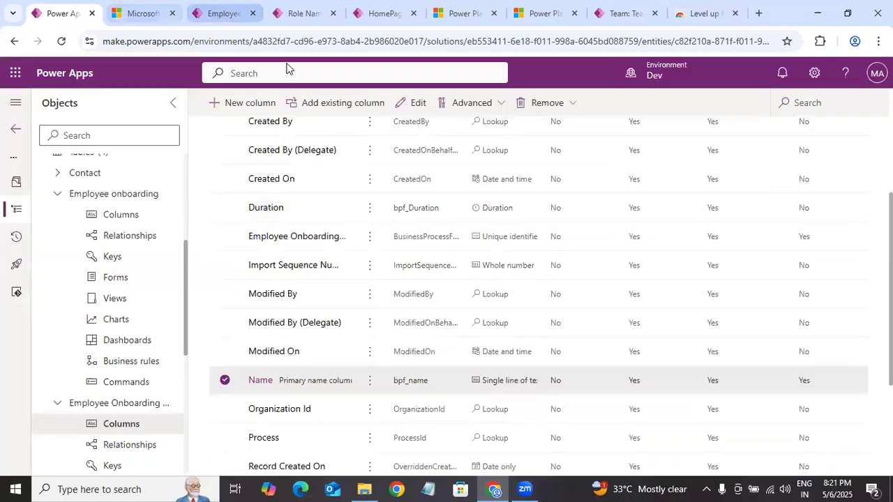
left_click(539, 13)
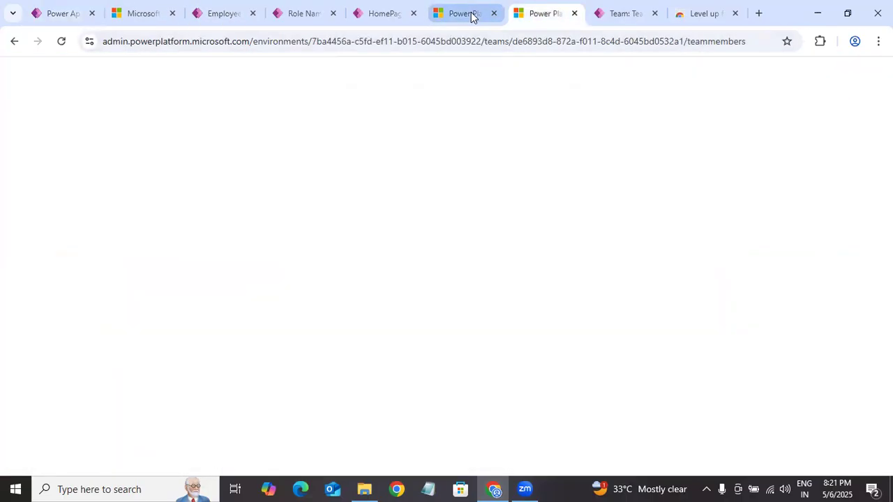
left_click(471, 14)
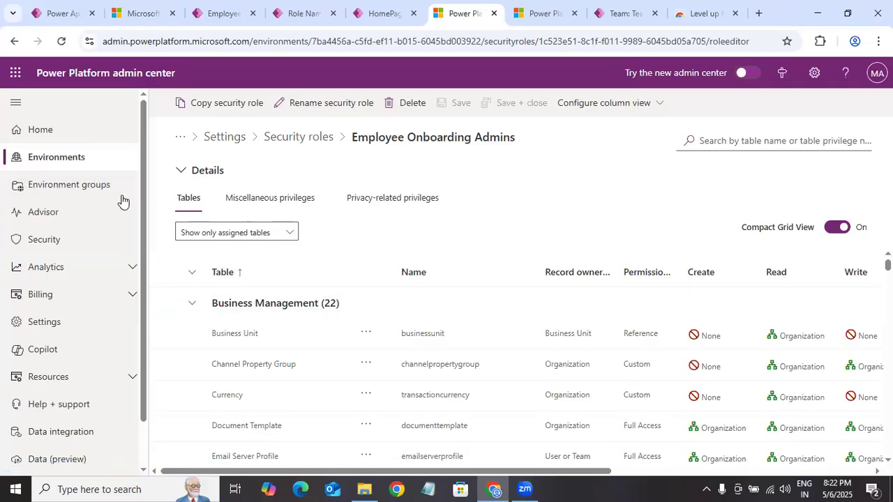
left_click(88, 163)
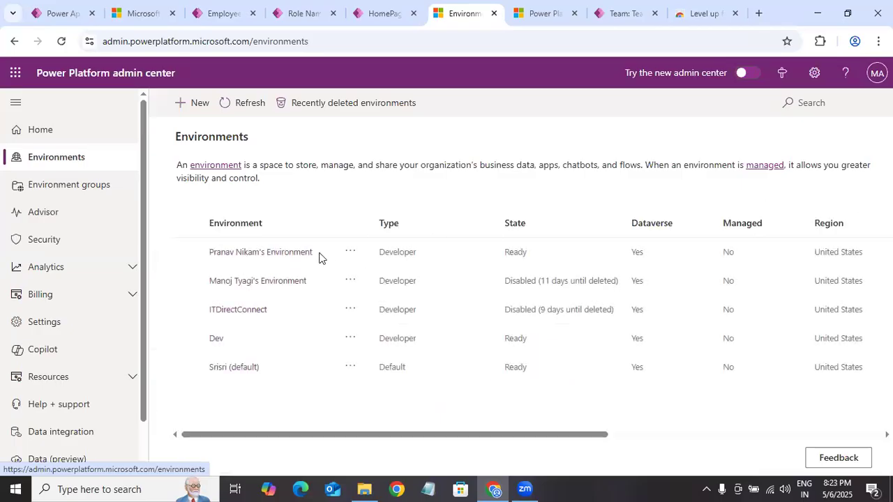
left_click(240, 341)
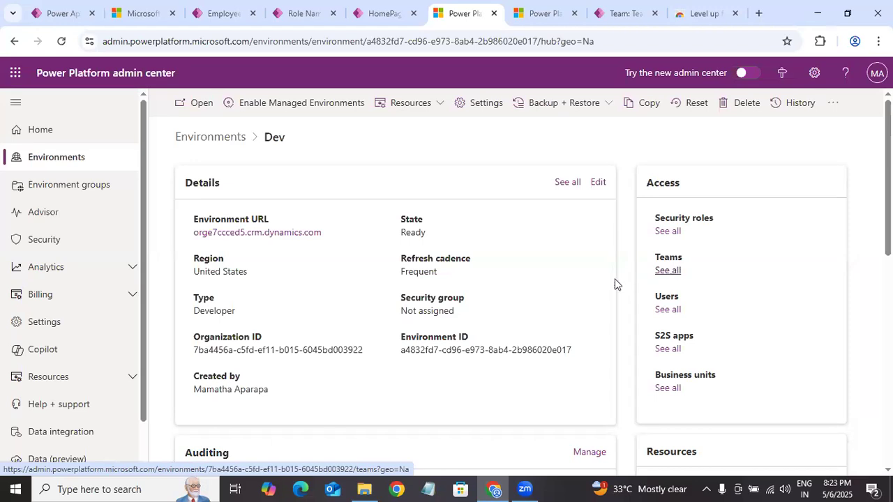
scroll(613, 283, "down", 4)
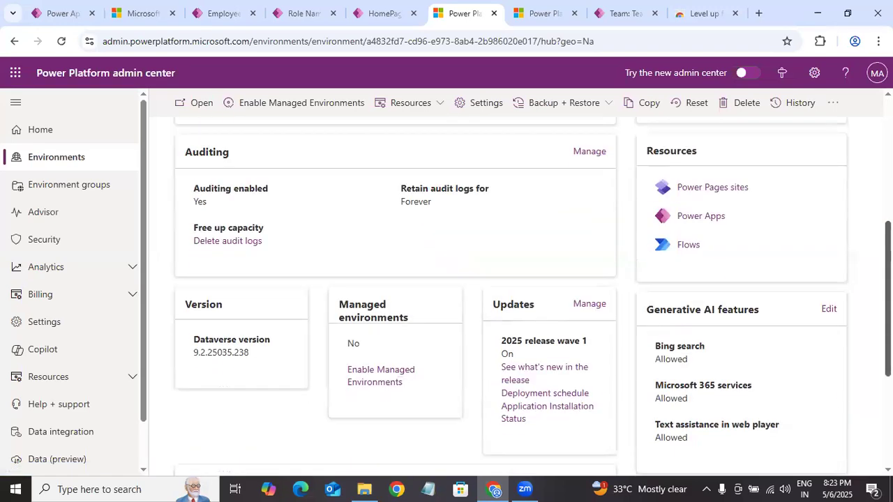
scroll(728, 237, "up", 4)
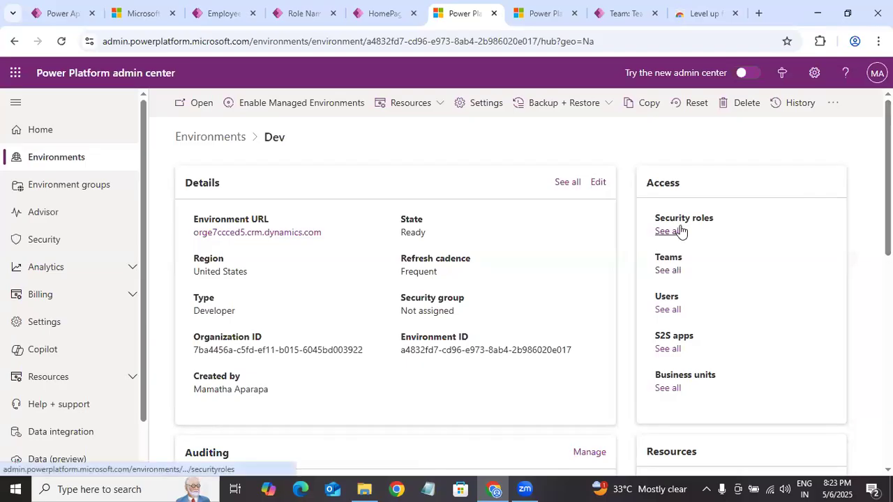
Step: Open the Dev environment's settings and bring up its column security profiles under Users + permissions
left_click(678, 230)
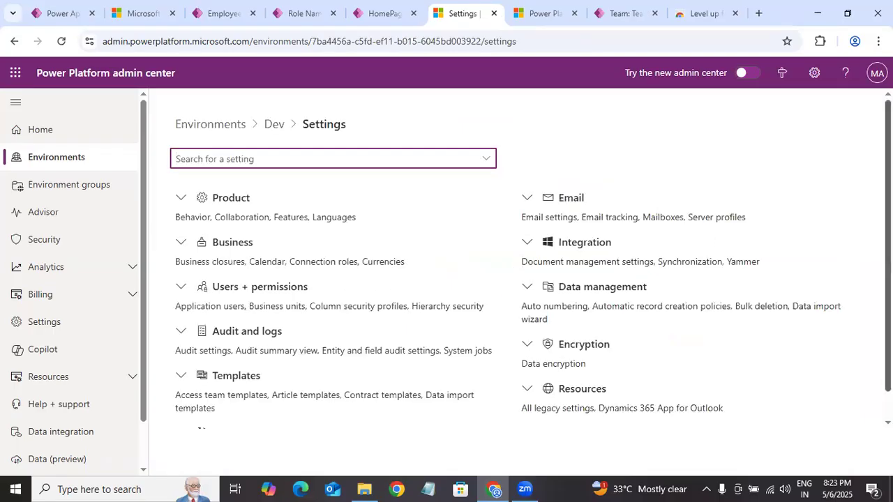
scroll(313, 283, "down", 1)
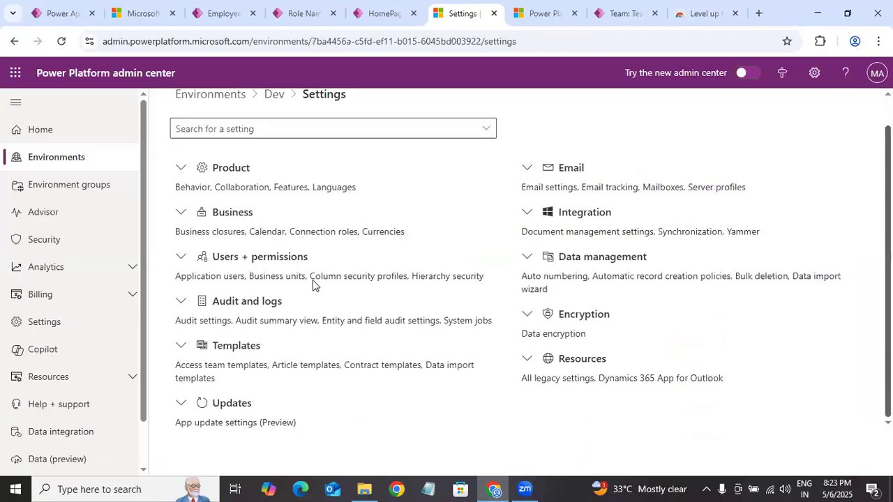
left_click(183, 257)
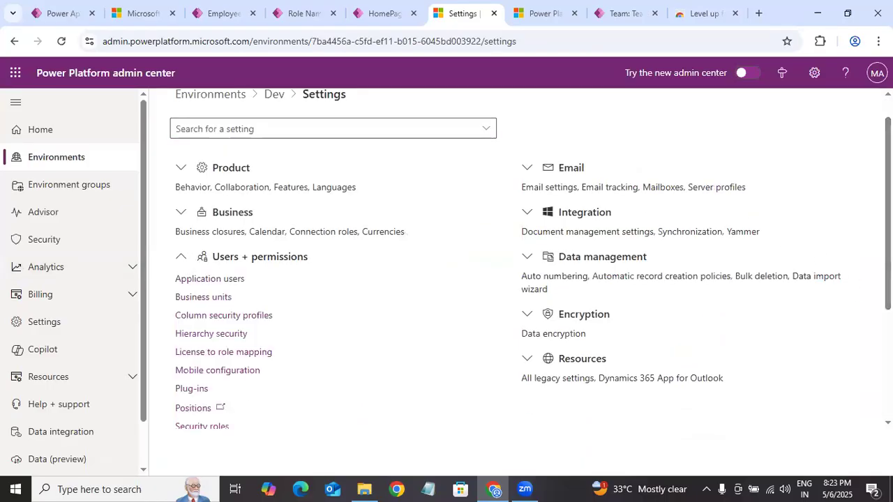
scroll(533, 262, "down", 2)
scroll(533, 262, "up", 1)
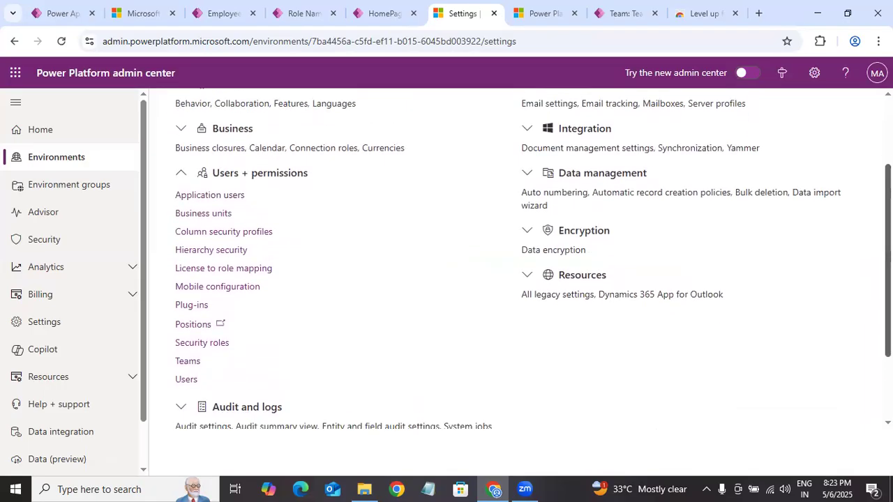
left_click(259, 232)
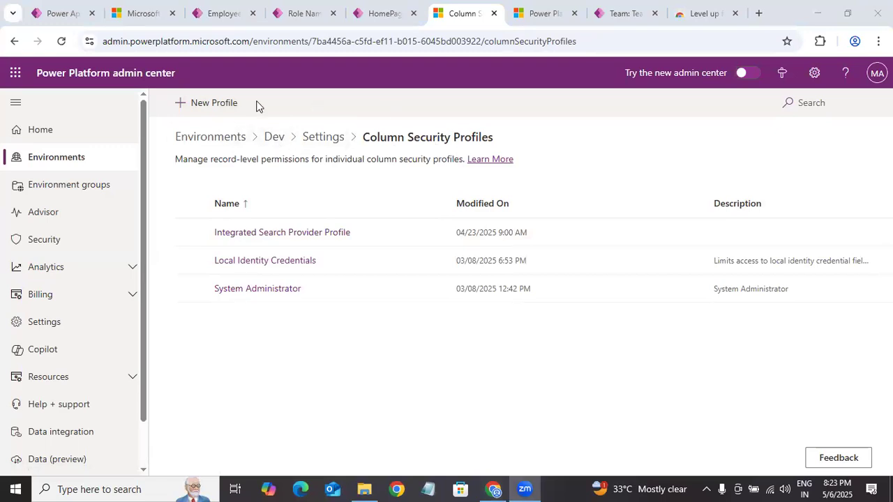
Step: Create and save a new column security profile named Role Status Profile, leaving the description empty
left_click(212, 106)
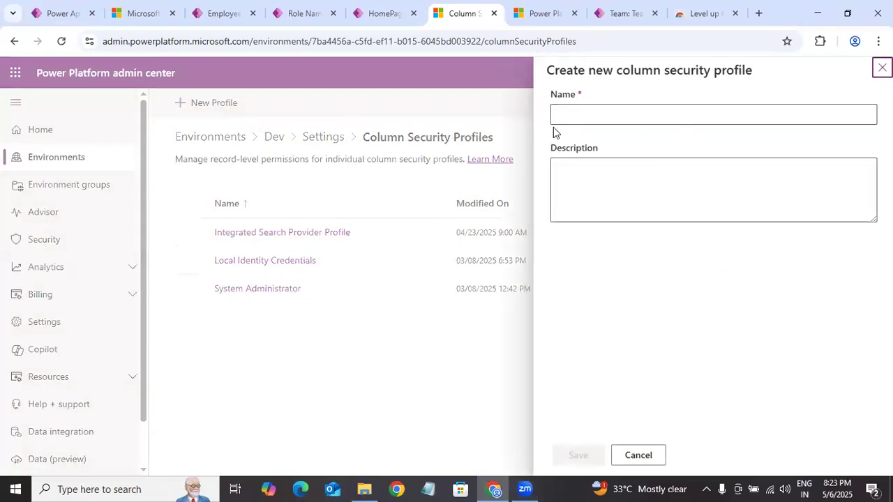
left_click(608, 115)
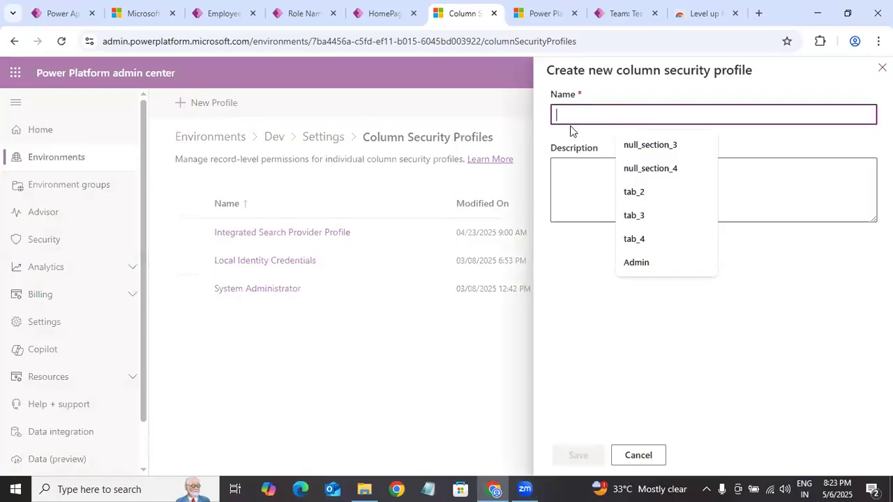
type("R")
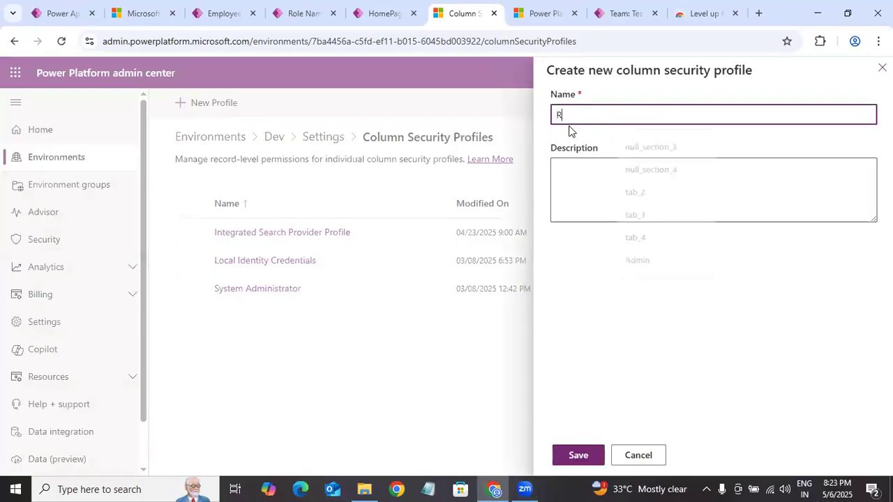
type("ole Statu")
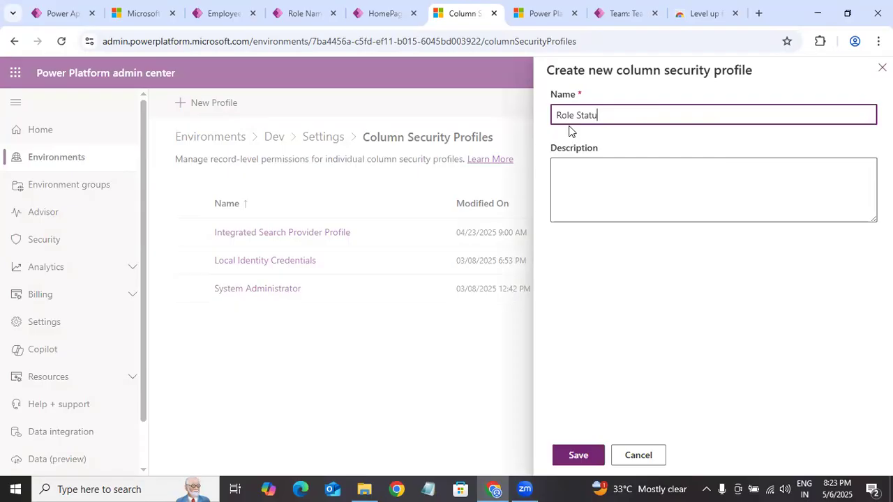
type("s s")
key("BackSpace")
type("p")
key("BackSpace")
type("Profile")
left_click(643, 380)
left_click(584, 457)
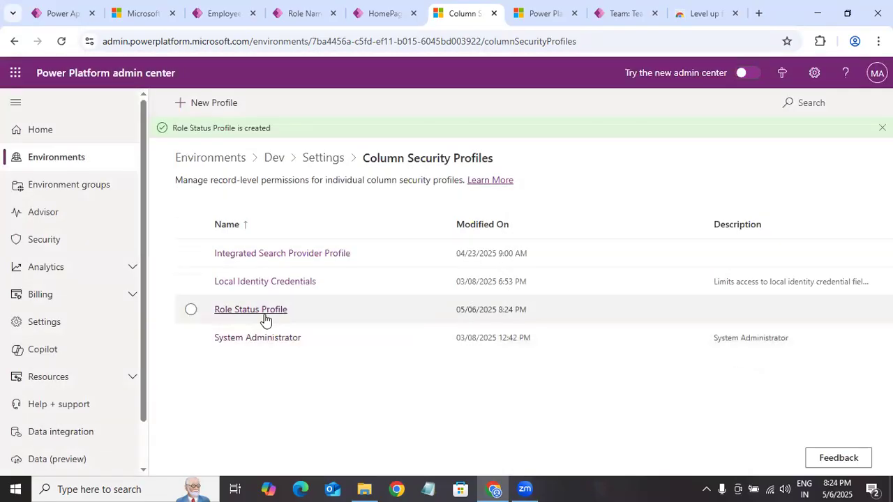
Step: Open Role Status Profile and examine the read, update and other permissions of its listed columns
left_click(265, 311)
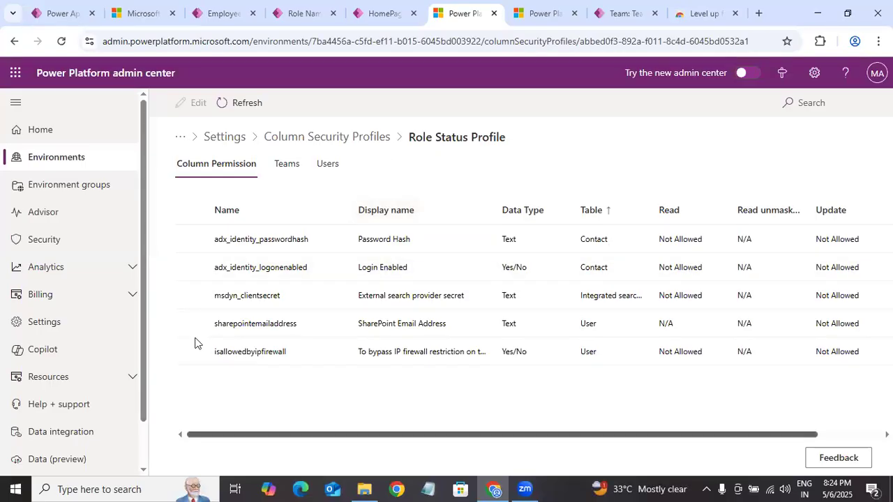
scroll(194, 343, "right", 1)
scroll(194, 342, "left", 1)
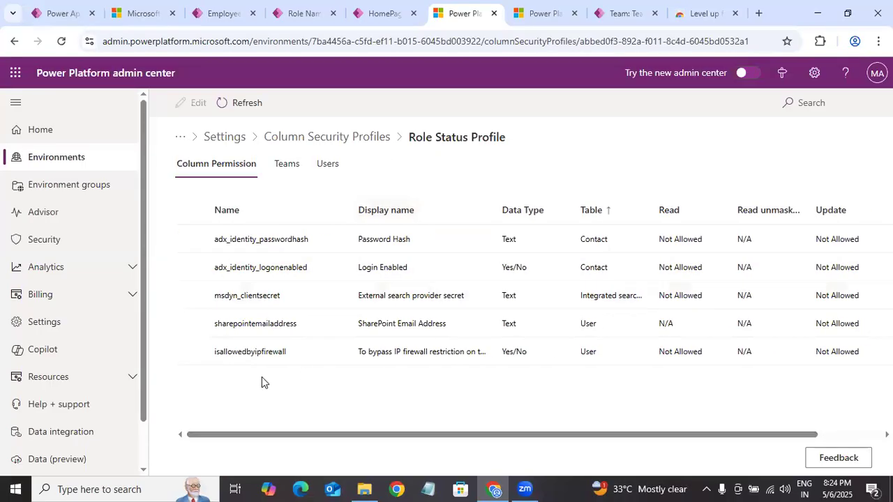
Step: Return to the Dev environment's settings and look through the Product, Business, Data management, Audit and logs, and Users + permissions categories
left_click(376, 141)
left_click(324, 138)
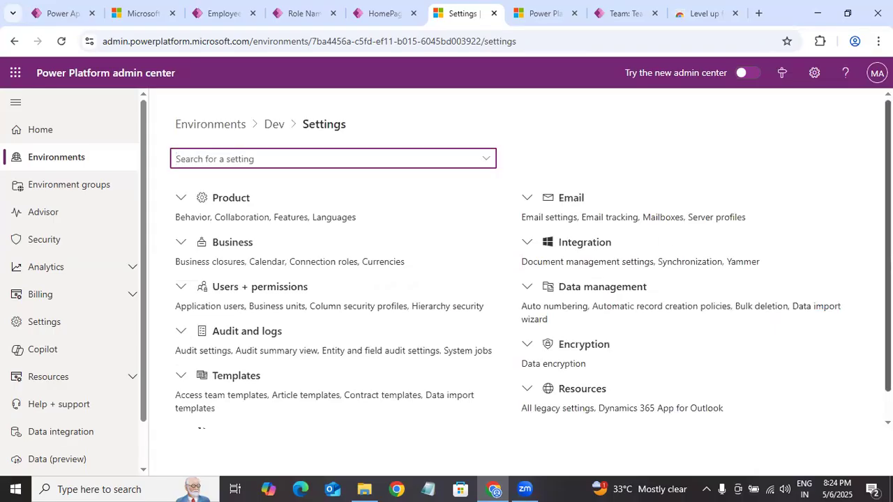
scroll(205, 356, "down", 1)
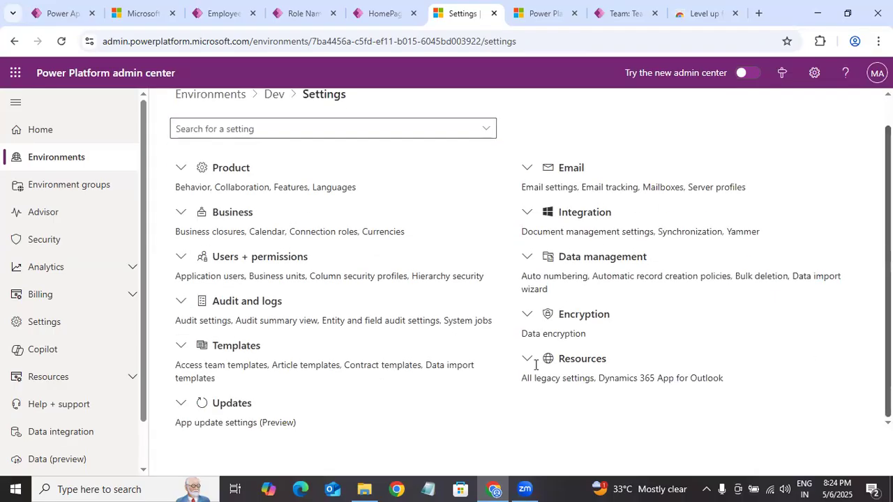
left_click(180, 232)
left_click(183, 175)
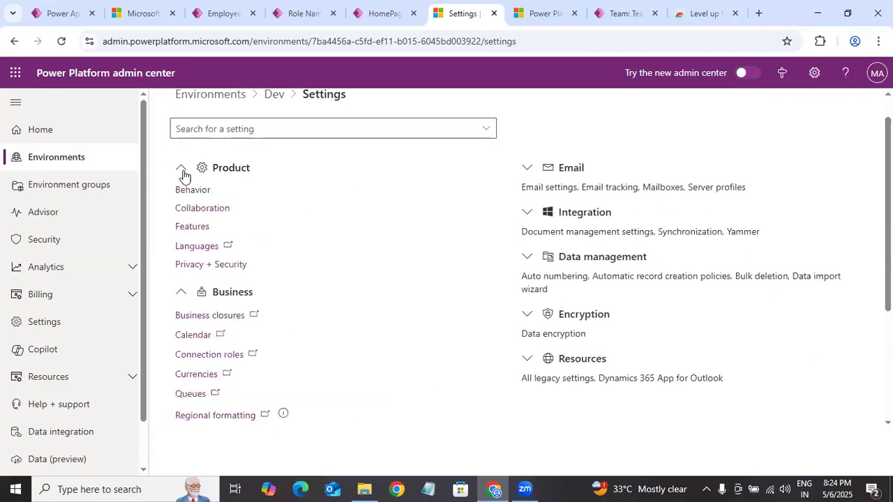
scroll(446, 279, "down", 3)
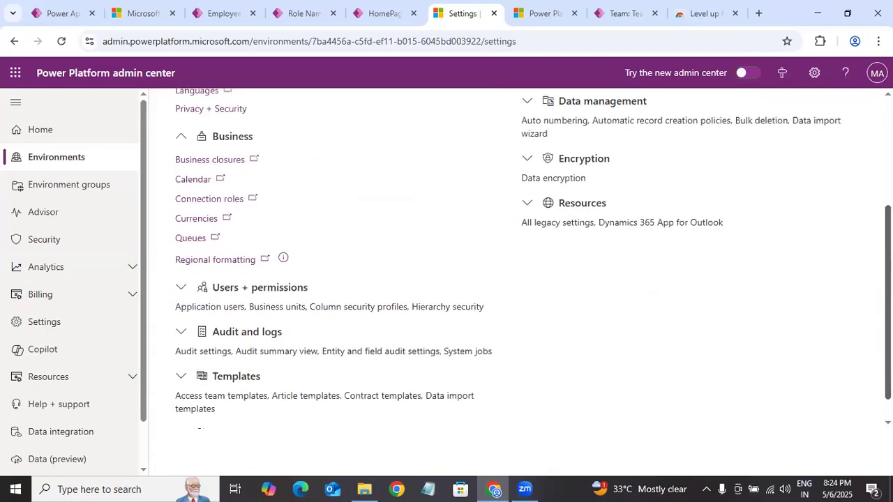
scroll(508, 247, "up", 3)
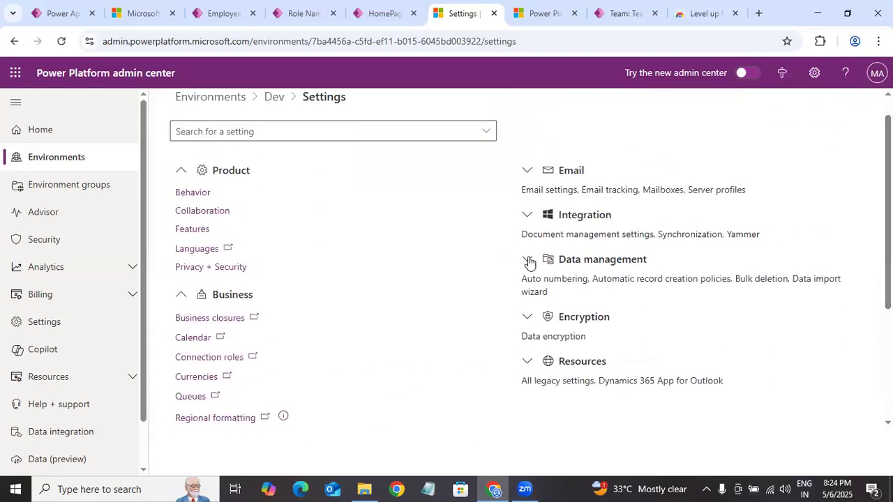
left_click(528, 259)
scroll(528, 259, "down", 3)
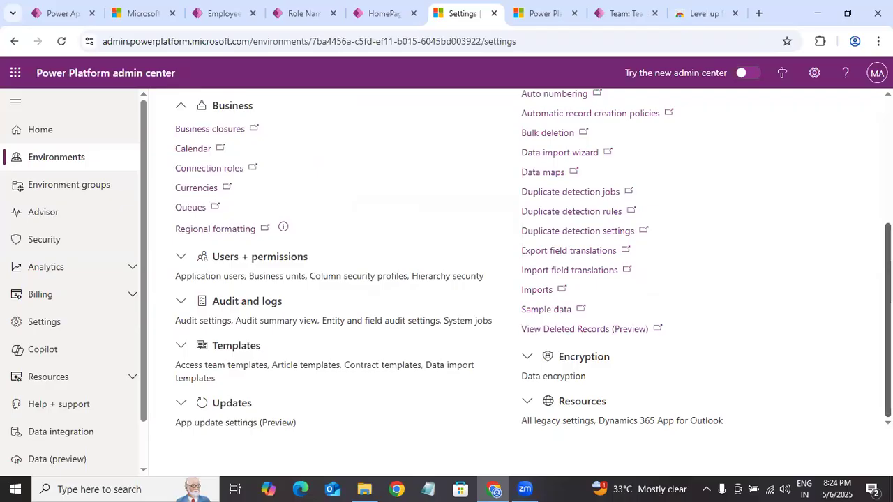
scroll(533, 257, "up", 1)
scroll(533, 258, "down", 1)
left_click(184, 305)
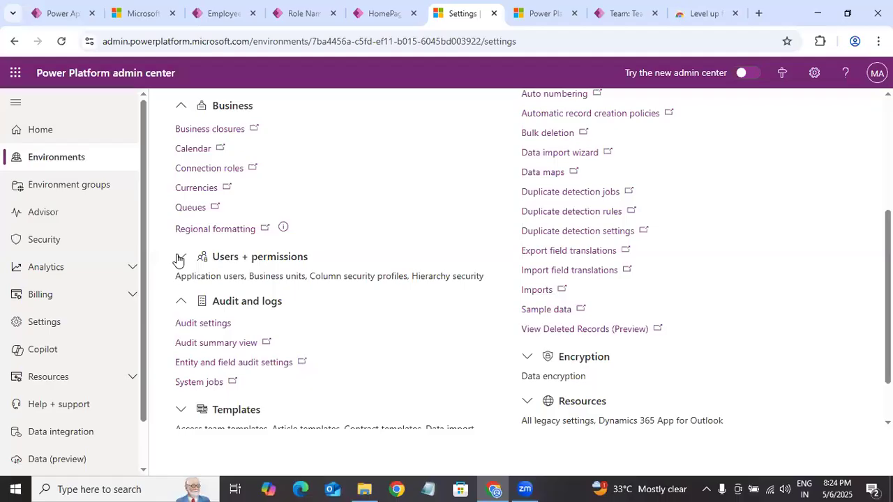
left_click(178, 258)
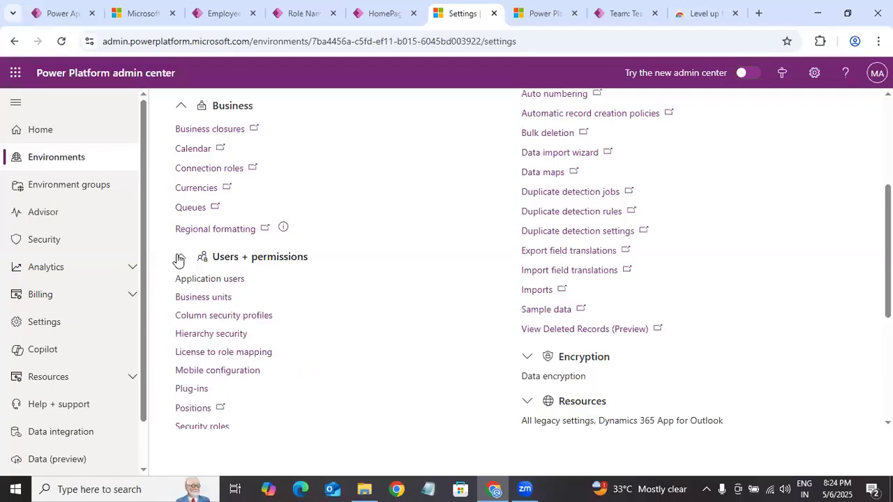
Step: Switch back to the Employee Onboarding Solution in Power Apps and open the Employee onboarding table's overview
left_click(231, 8)
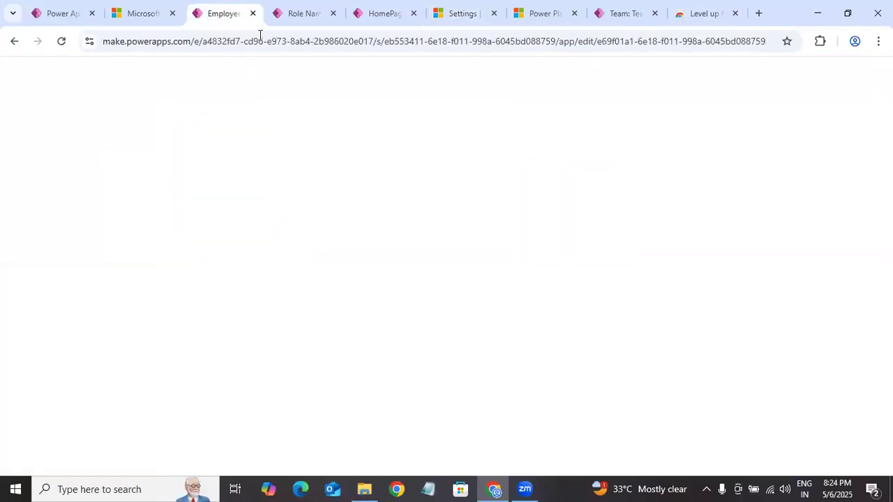
left_click(98, 21)
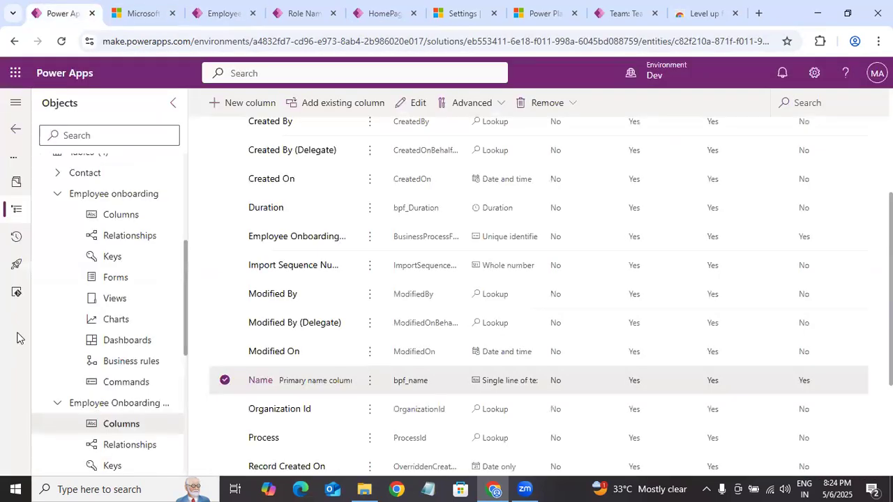
left_click(114, 194)
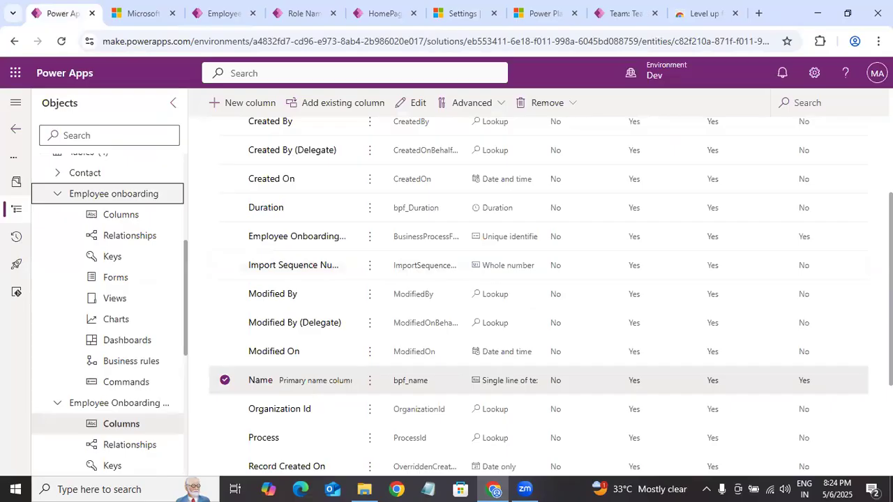
left_click(143, 194)
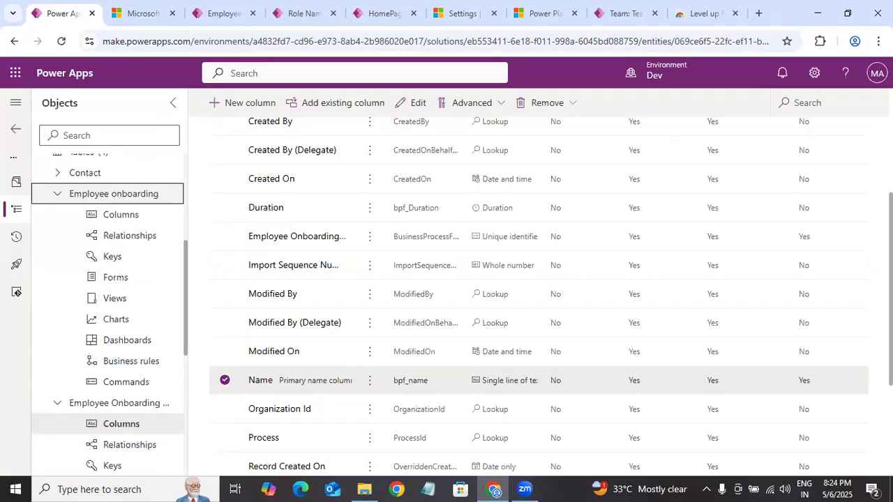
Step: Open the Employee onboarding table's properties, examine its advanced options for auditing, activities and row behaviour, and close them without saving
left_click(357, 188)
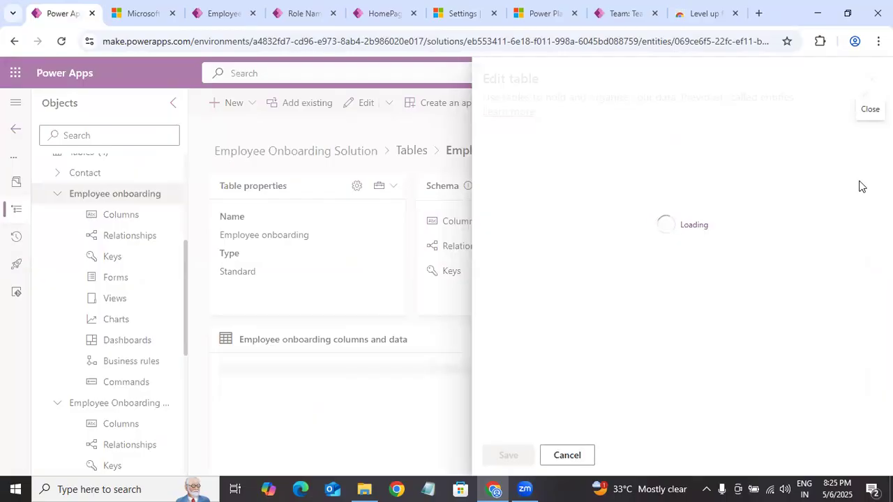
left_click(556, 360)
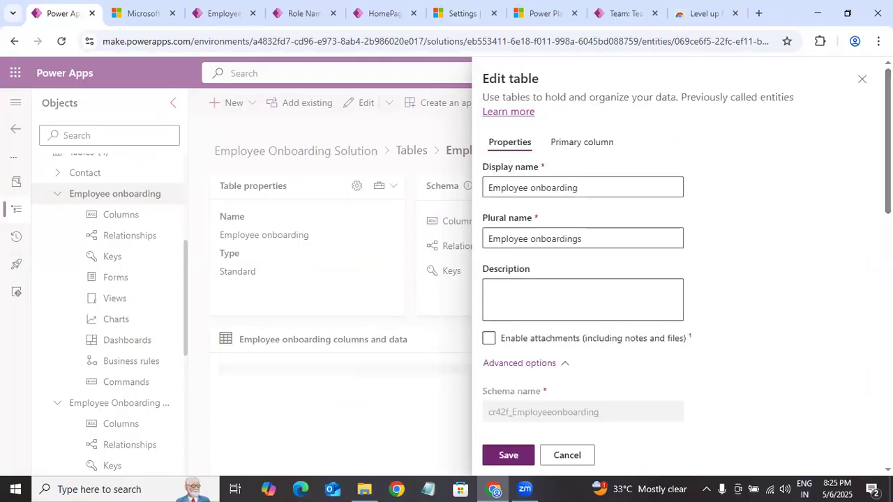
scroll(676, 279, "down", 5)
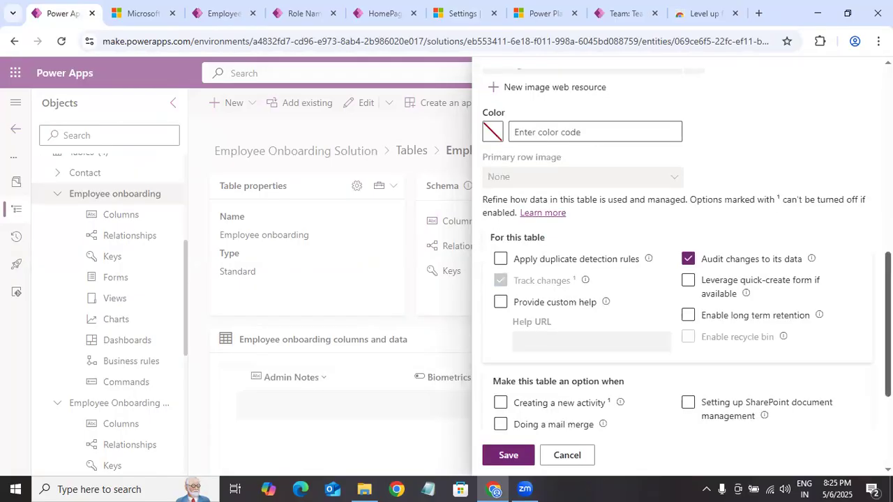
scroll(687, 261, "down", 3)
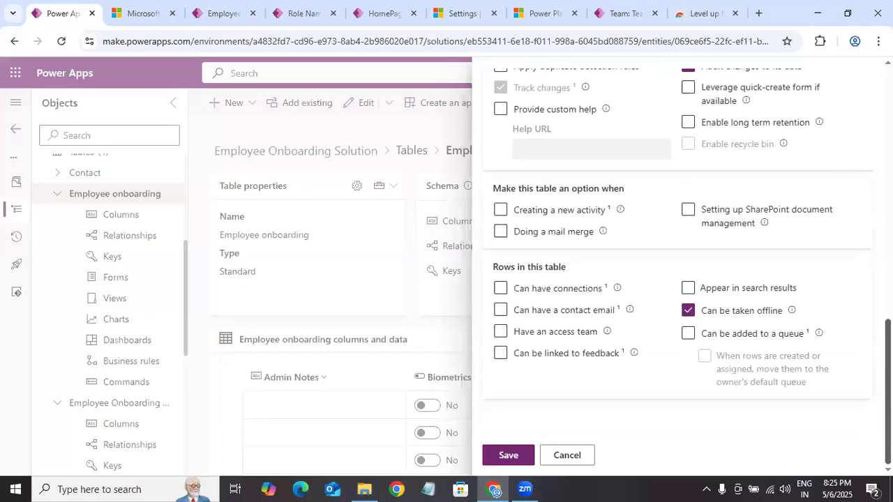
scroll(676, 279, "up", 2)
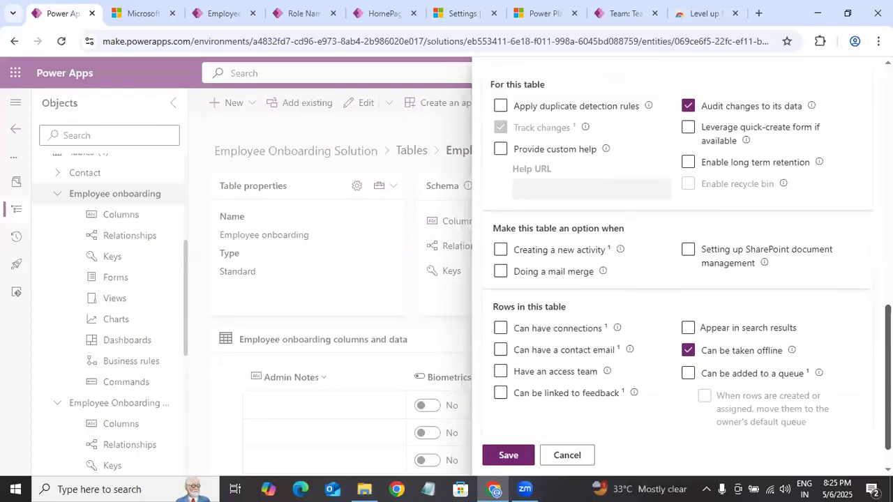
scroll(687, 279, "up", 1)
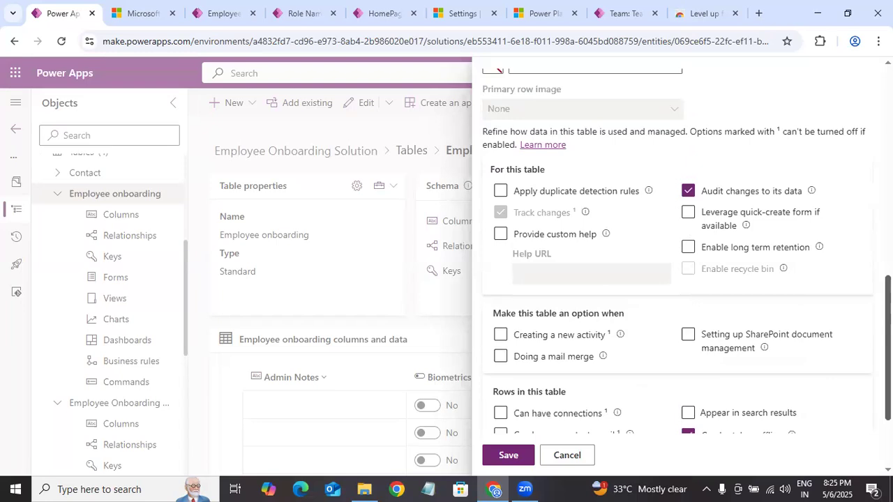
scroll(687, 279, "up", 2)
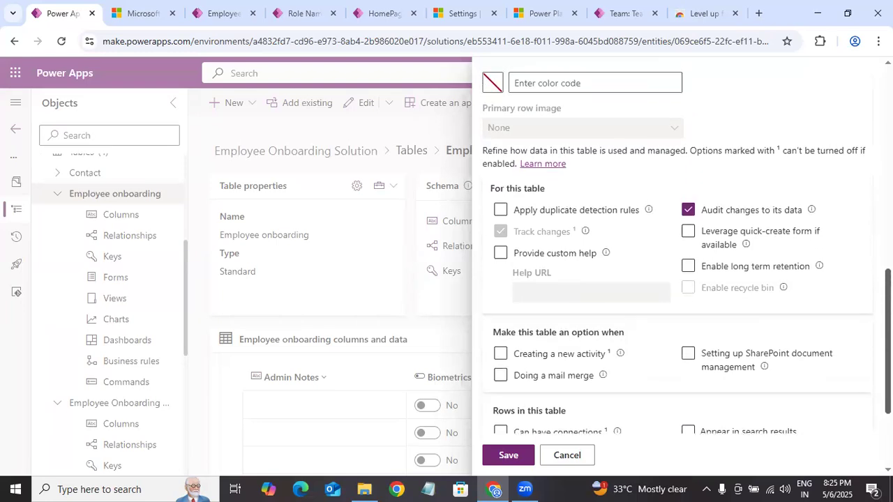
scroll(687, 279, "down", 5)
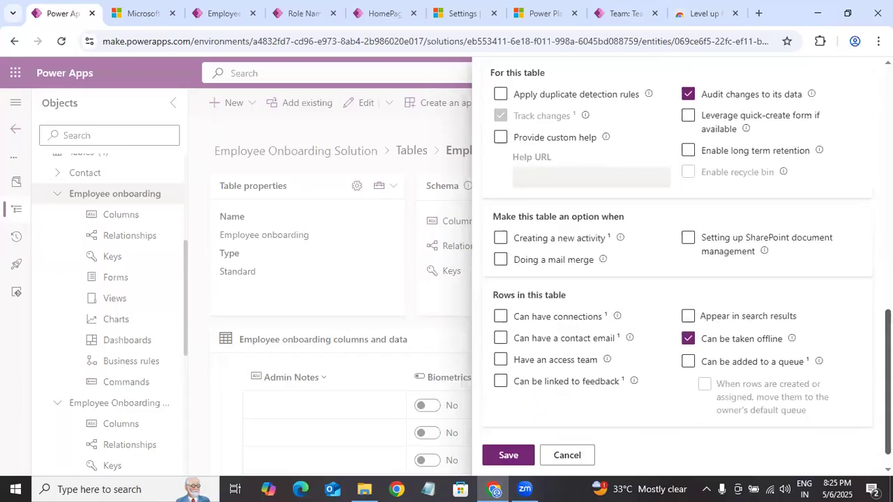
scroll(687, 267, "down", 1)
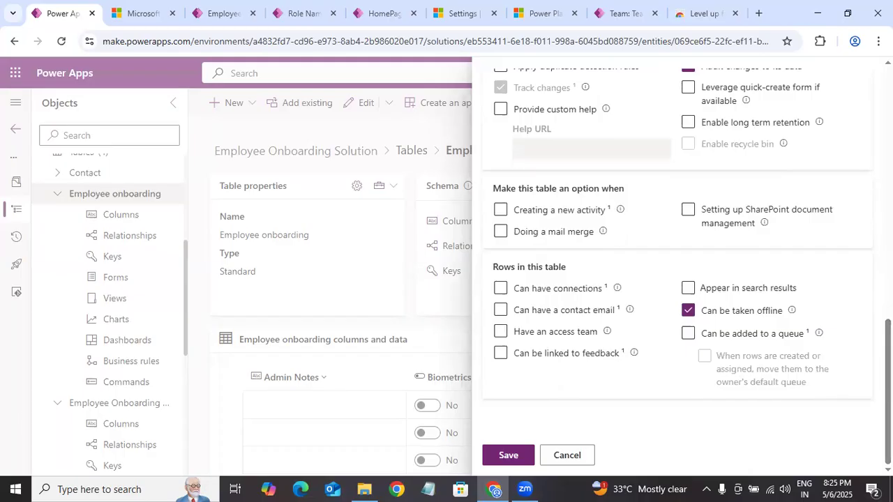
scroll(686, 246, "up", 3)
scroll(686, 265, "up", 3)
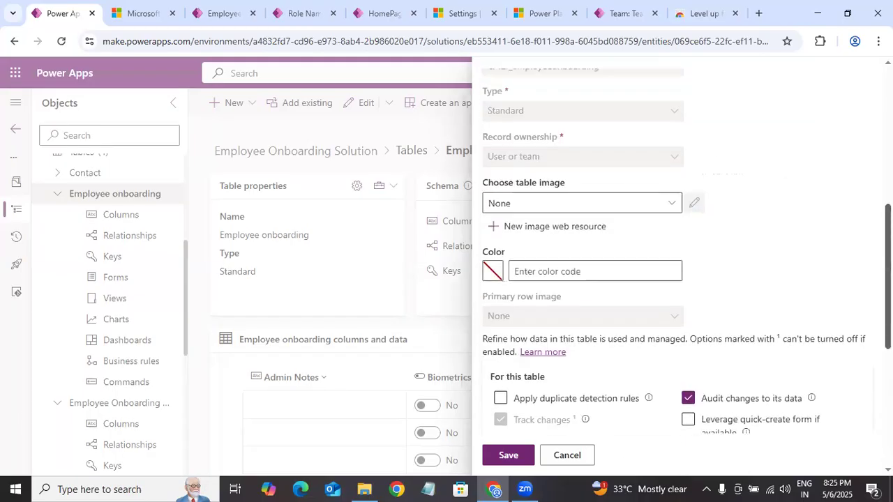
scroll(686, 265, "down", 4)
scroll(687, 265, "up", 2)
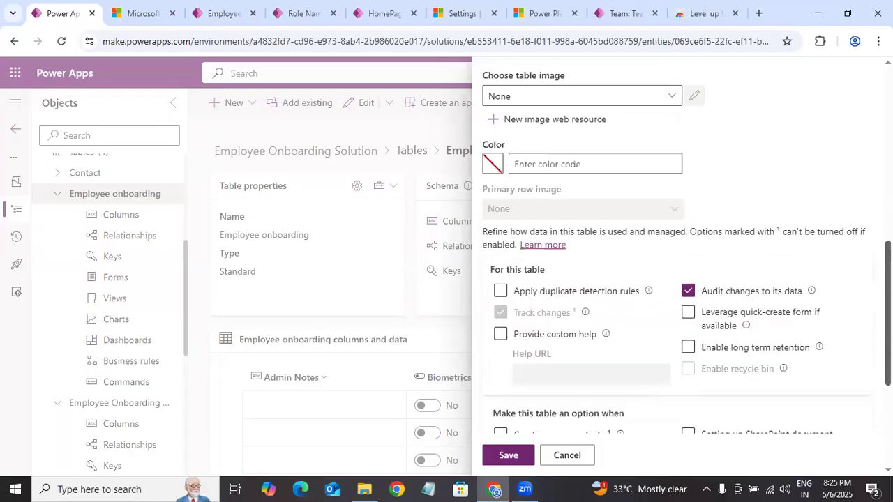
scroll(686, 265, "down", 3)
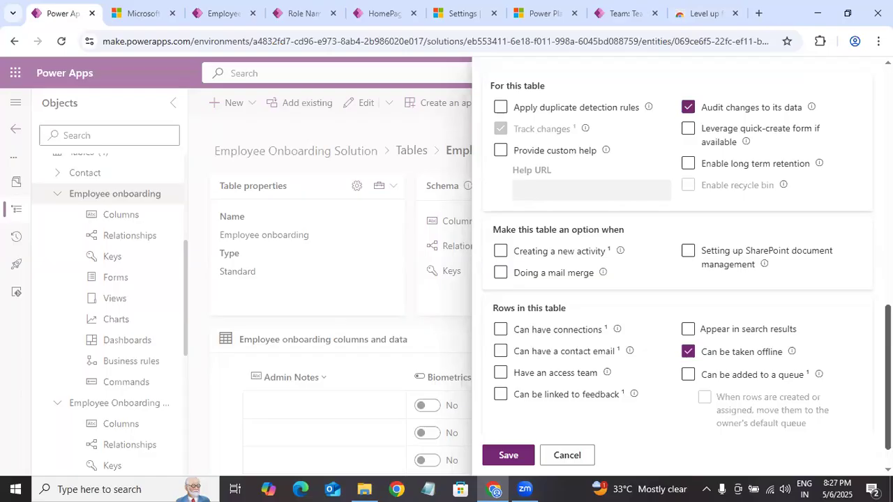
left_click(566, 457)
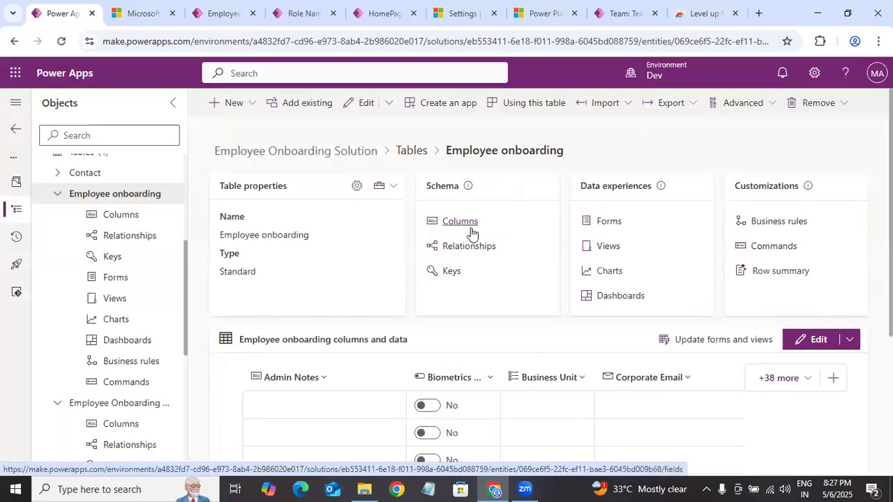
Step: Look through the Employee onboarding table's columns, briefly opening the Leaves column's settings and closing them without changes
left_click(458, 222)
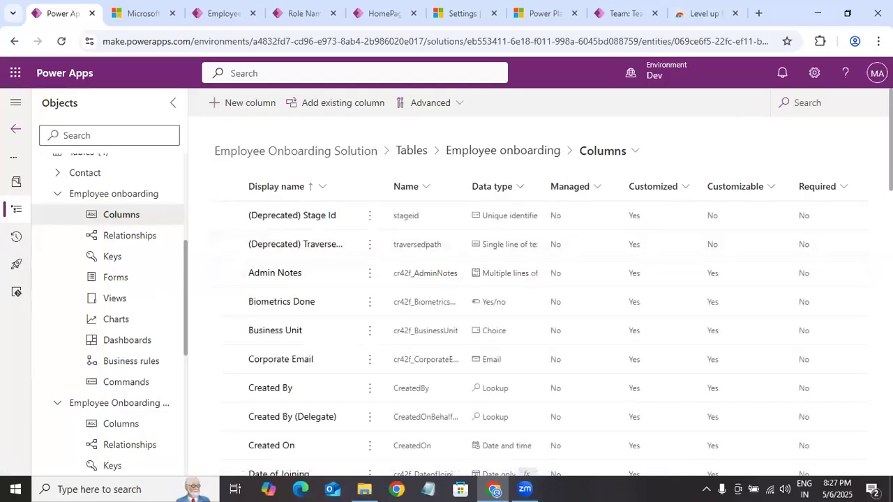
scroll(530, 314, "down", 2)
scroll(530, 293, "down", 3)
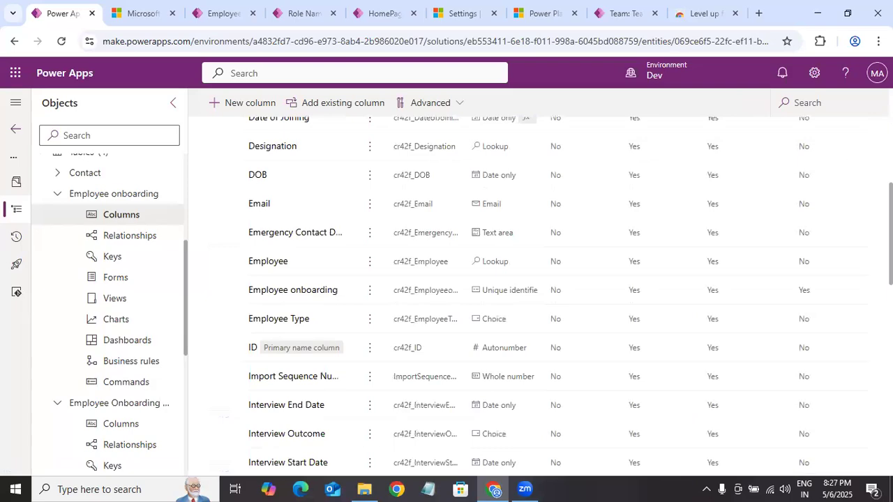
scroll(530, 293, "down", 7)
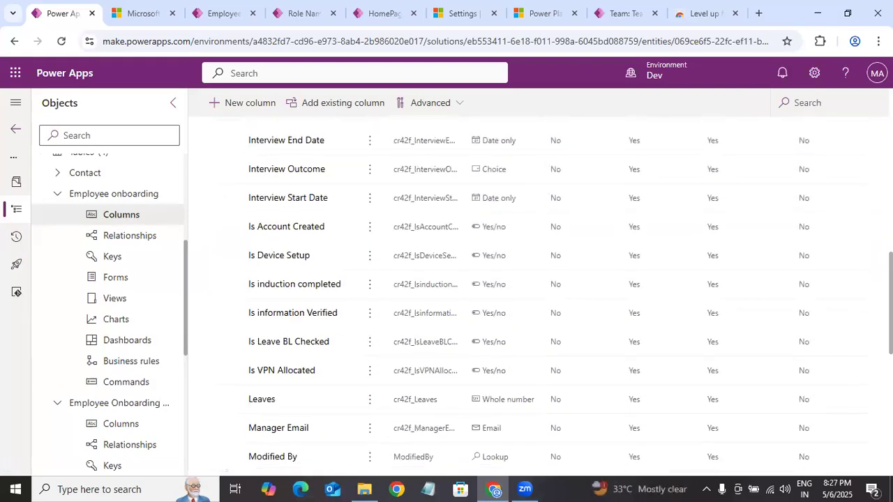
scroll(530, 293, "down", 3)
scroll(530, 293, "up", 4)
scroll(358, 330, "up", 2)
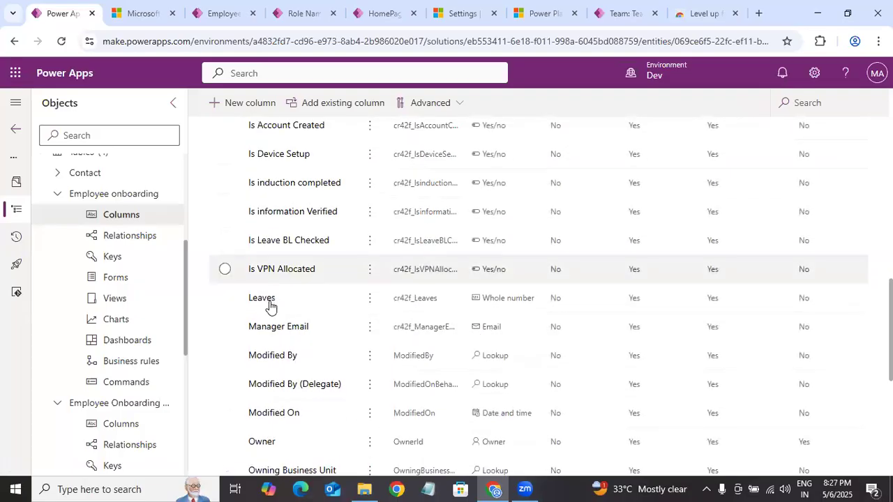
scroll(530, 299, "up", 1)
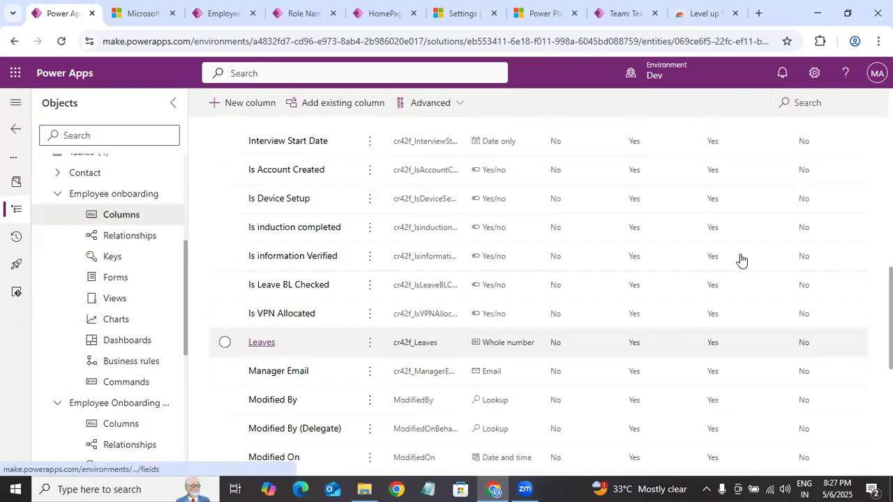
left_click(267, 344)
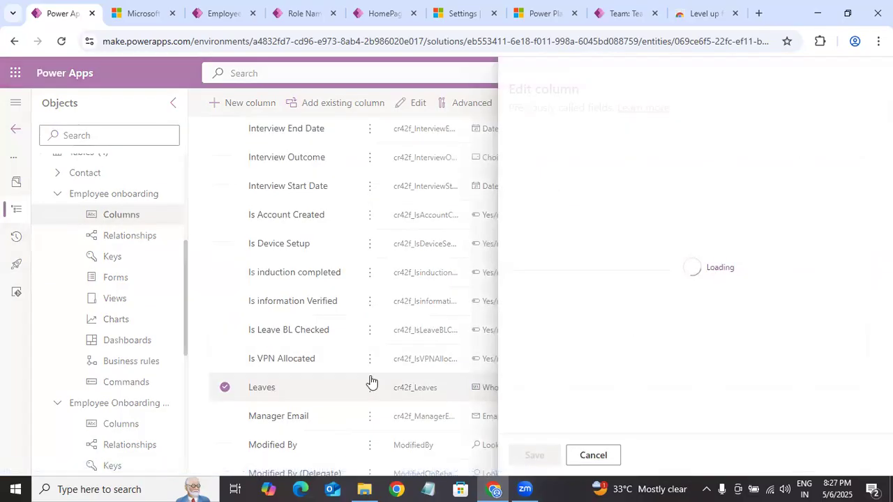
left_click(488, 382)
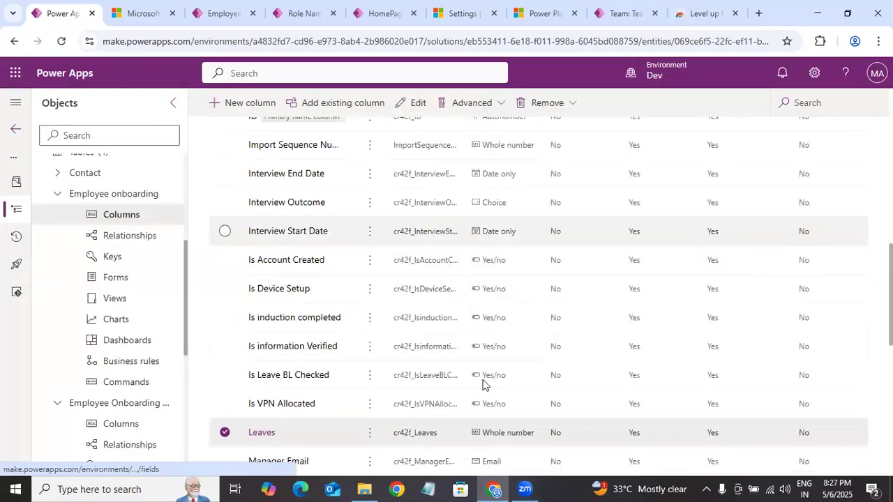
scroll(484, 384, "up", 1)
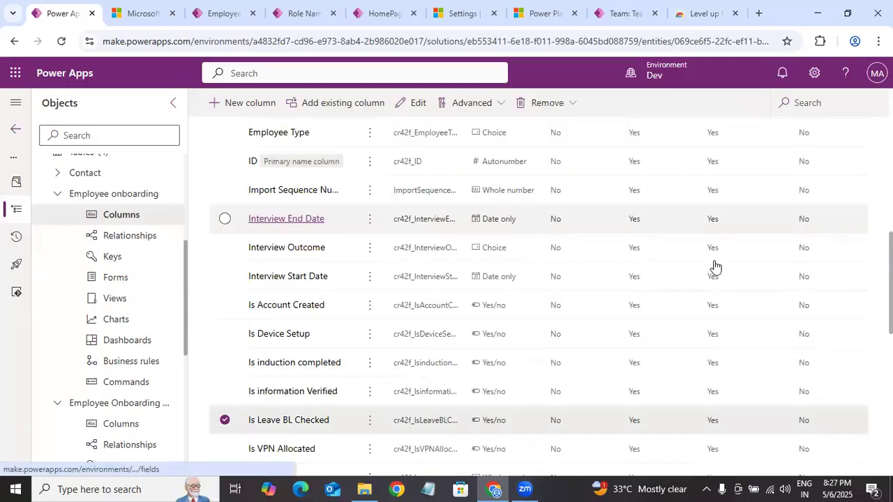
Step: Open the Interview End Date column and examine its advanced options for column security and auditing
left_click(300, 223)
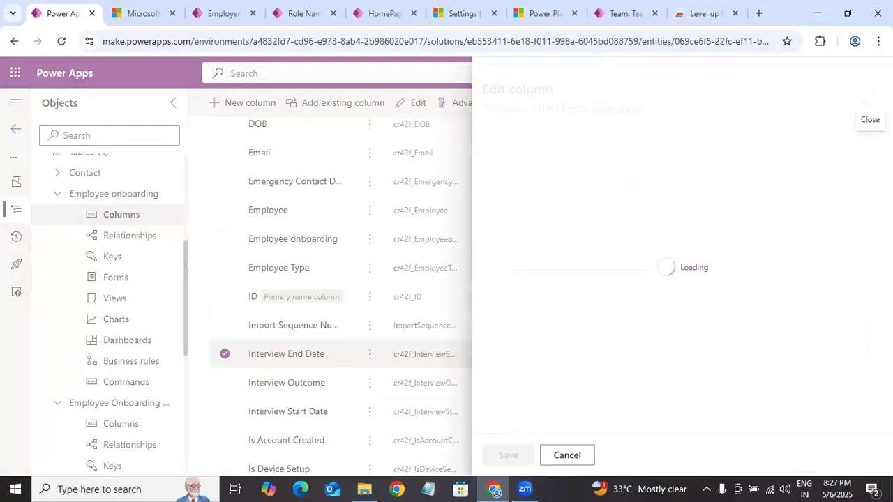
scroll(682, 258, "down", 3)
left_click(566, 397)
left_click_drag(887, 258, 887, 413)
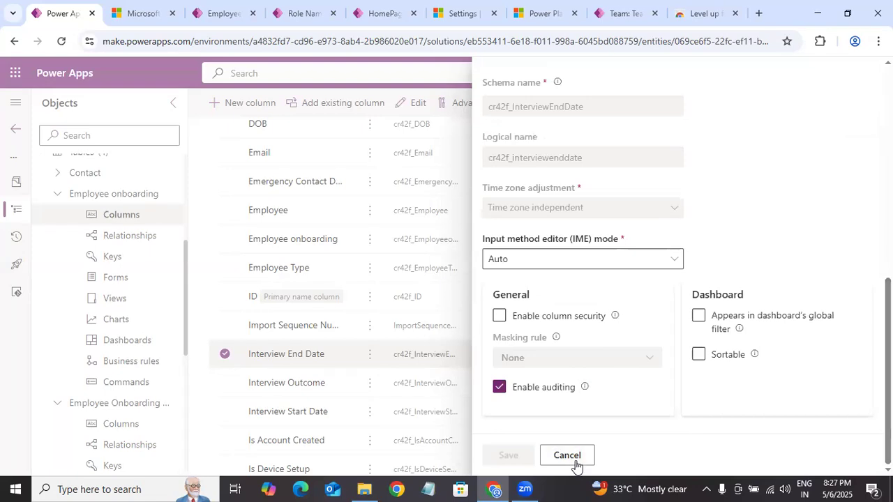
Step: Return to the solution's tables and open the column list of the Role Names table
left_click(65, 198)
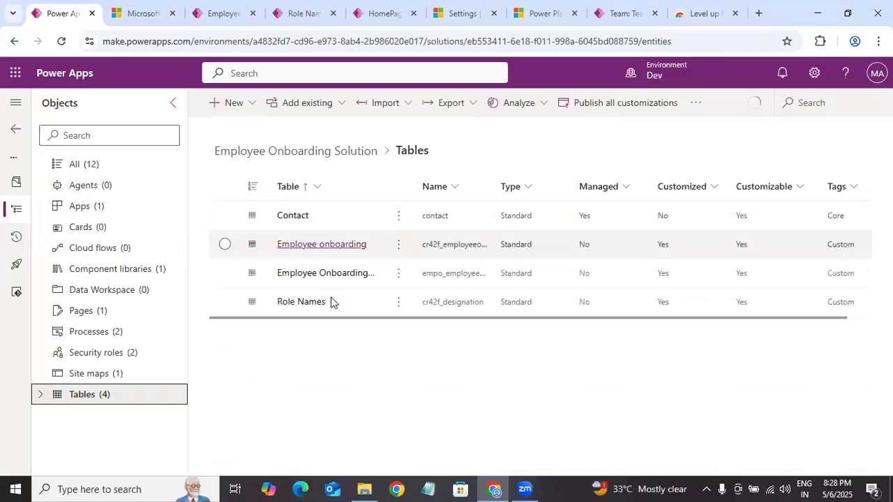
left_click(300, 302)
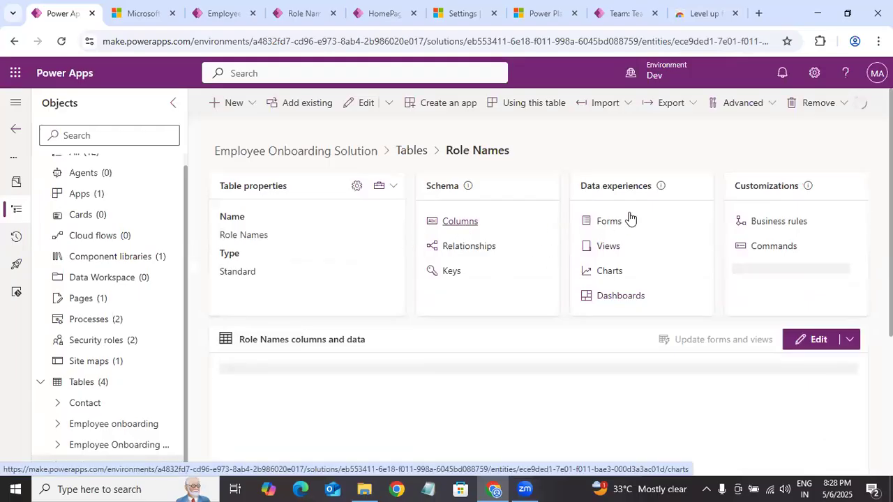
left_click(525, 225)
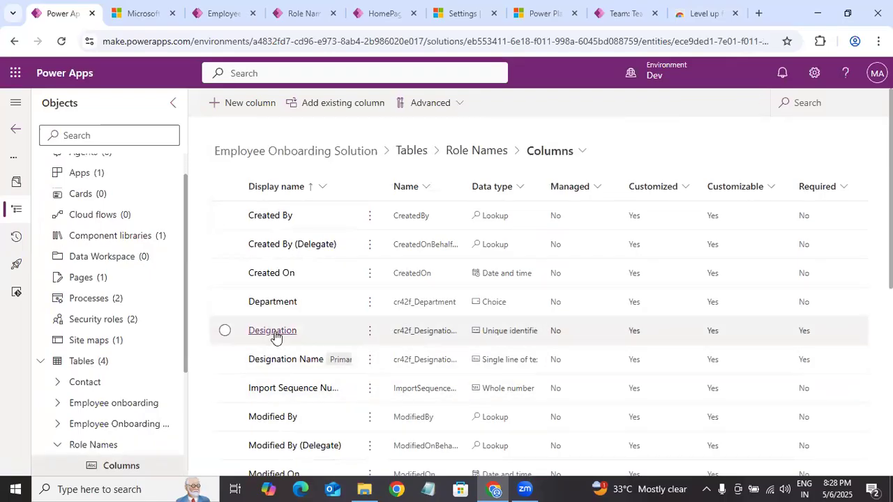
Step: Open the Role Status column, examine its advanced options, and close it without saving
scroll(279, 323, "down", 5)
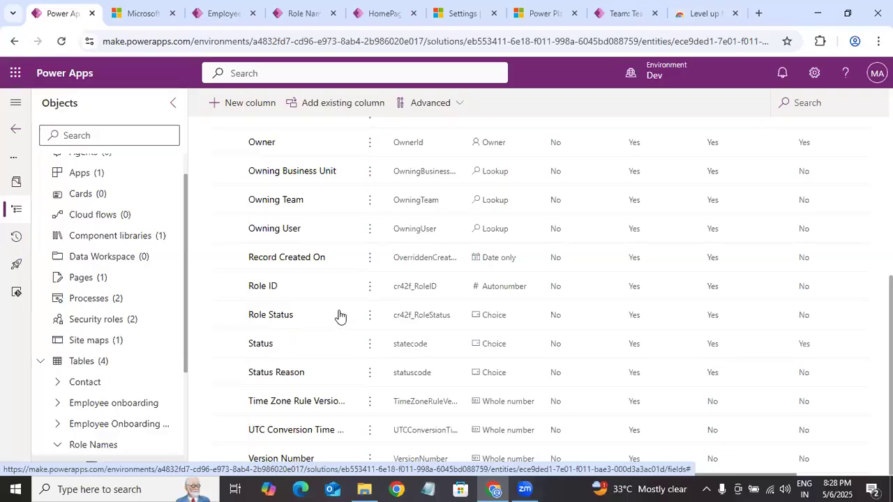
scroll(308, 335, "up", 1)
left_click(308, 358)
left_click(271, 360)
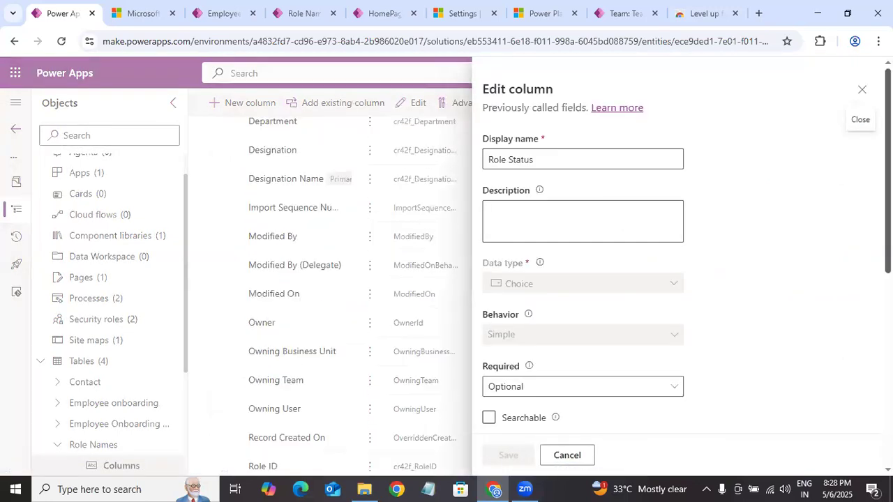
scroll(579, 390, "down", 5)
left_click(525, 397)
left_click_drag(880, 321, 887, 418)
left_click(585, 460)
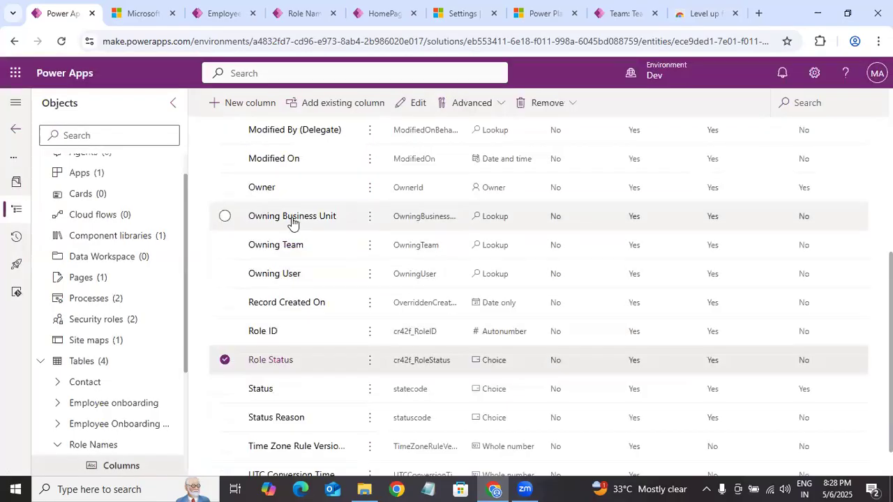
Step: Look over the remaining Role Names columns and collapse the Role Names table in the object tree
scroll(293, 279, "up", 5)
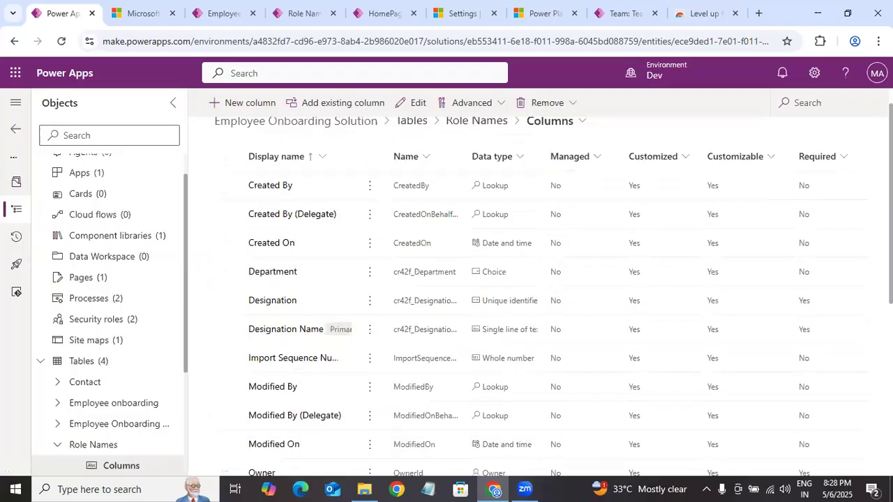
scroll(293, 314, "down", 5)
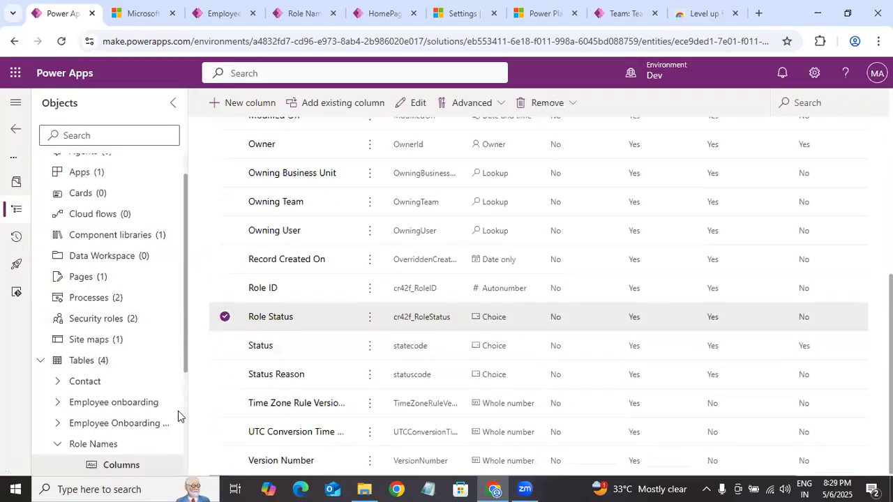
scroll(139, 384, "down", 3)
left_click(58, 279)
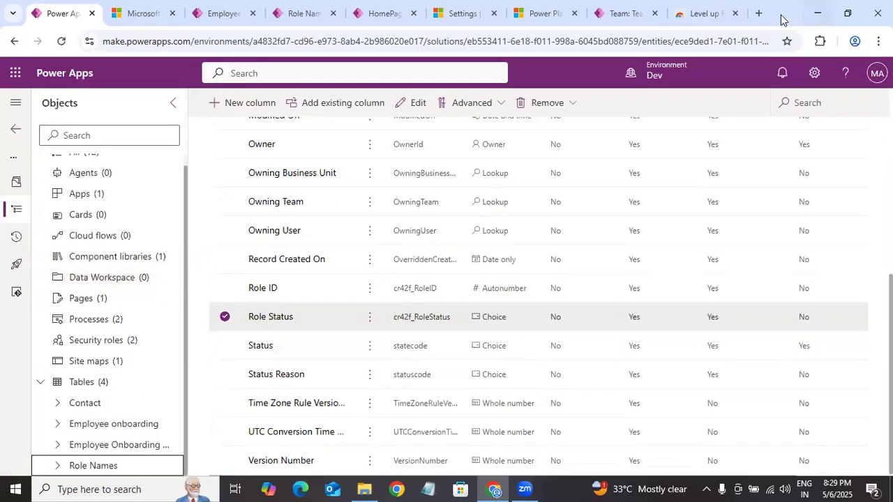
Step: Search the web in a new browser tab for "column level security supported column types"
left_click(758, 13)
left_click(105, 43)
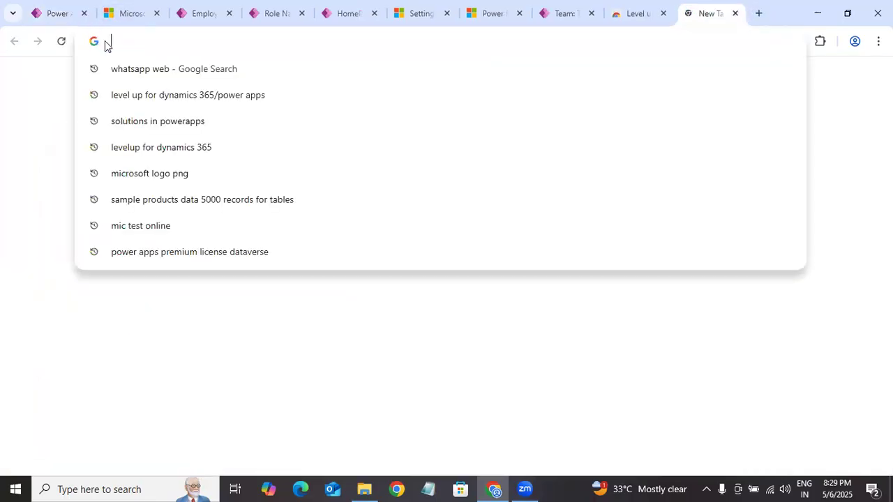
type("column l")
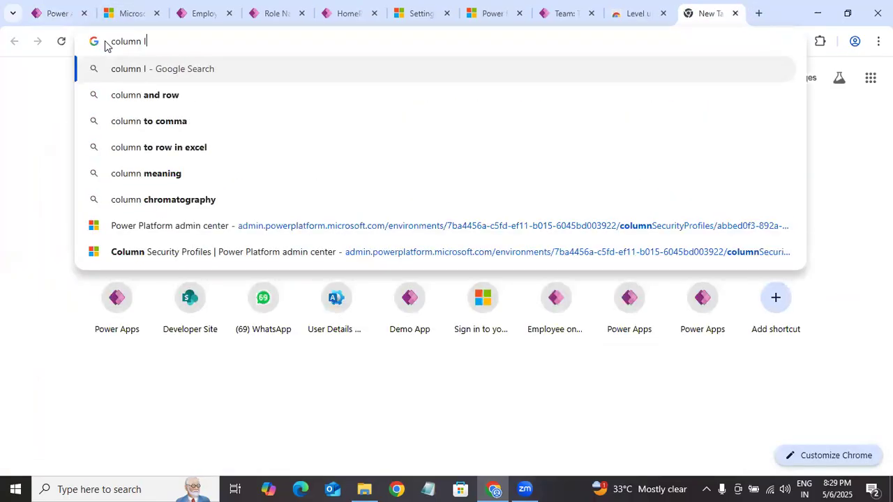
type("evel")
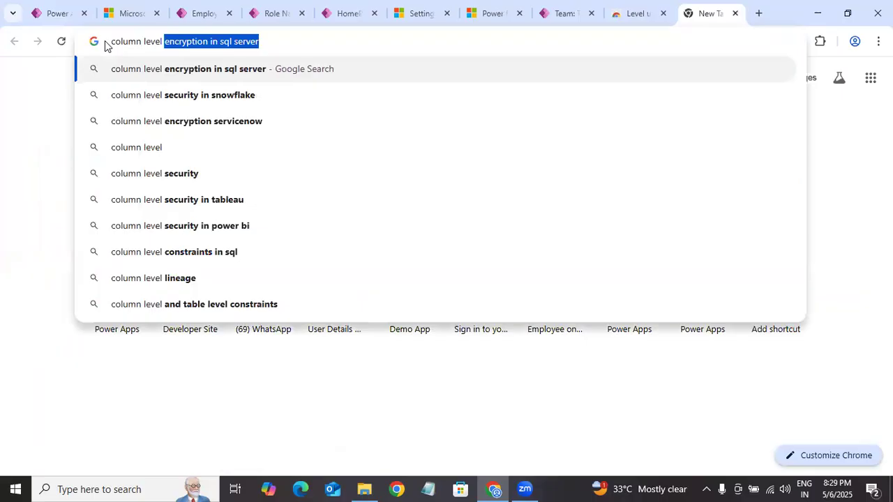
type(" secur")
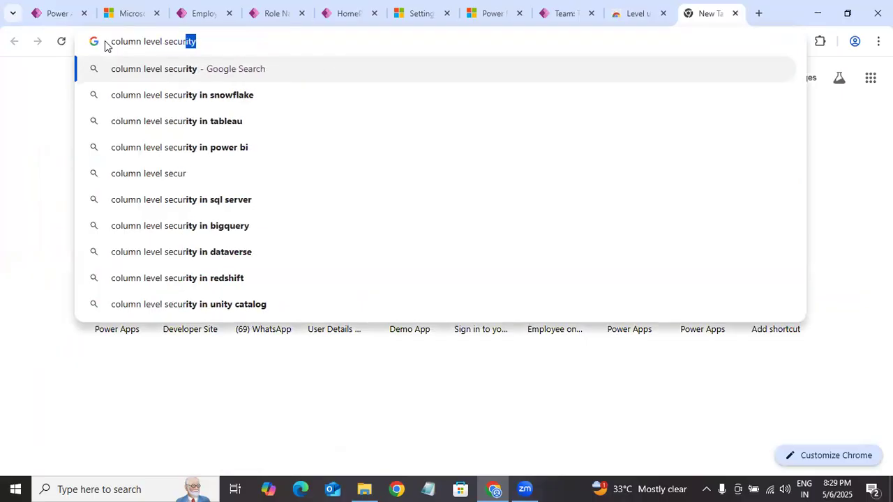
type("ity supo")
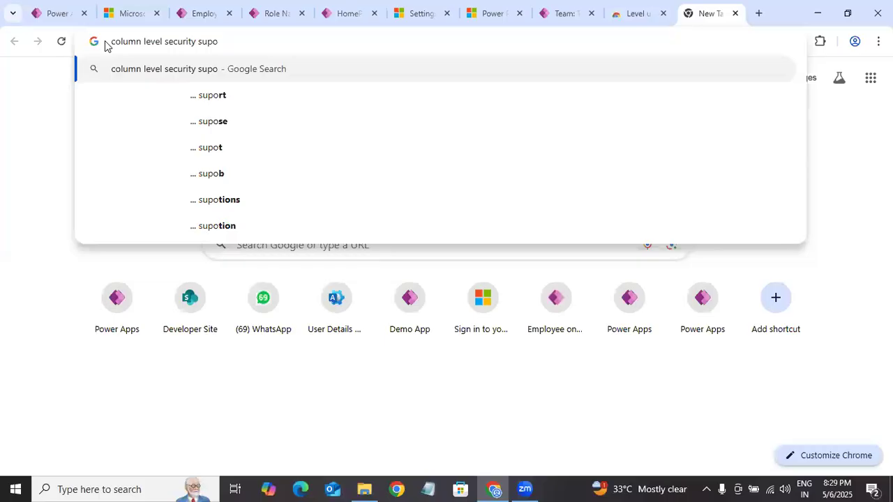
key("BackSpace")
type("p")
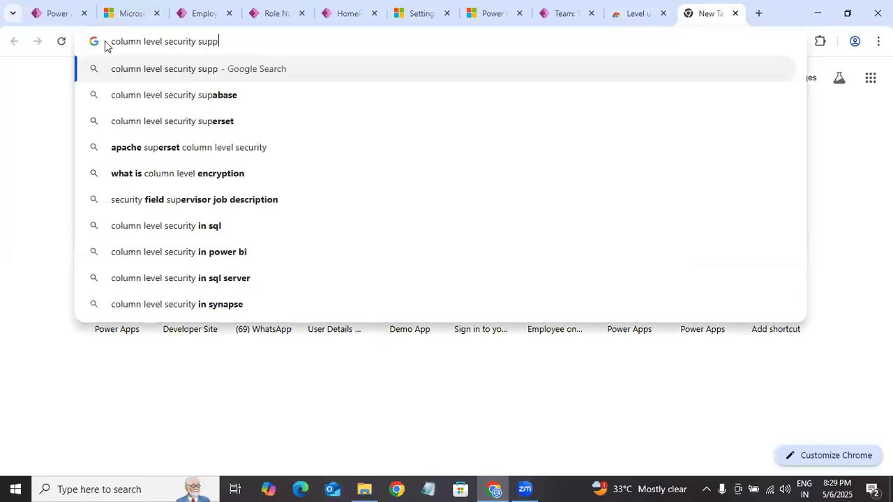
type("orted col")
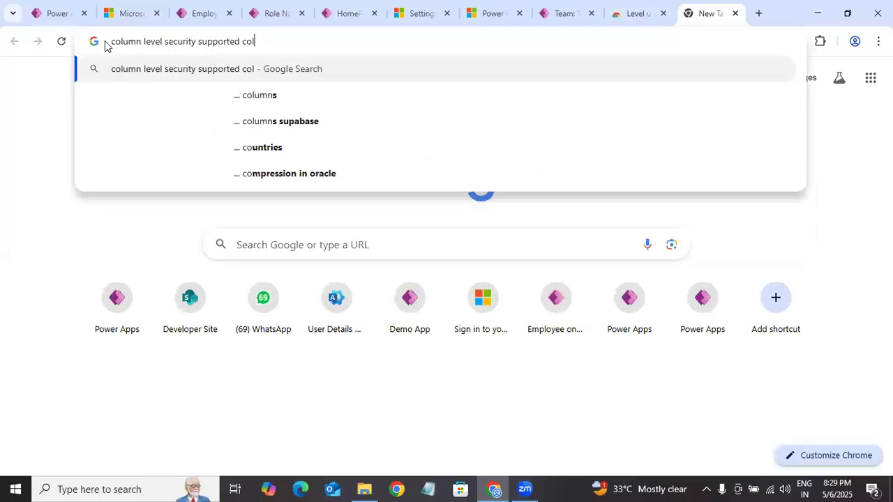
type("umn types")
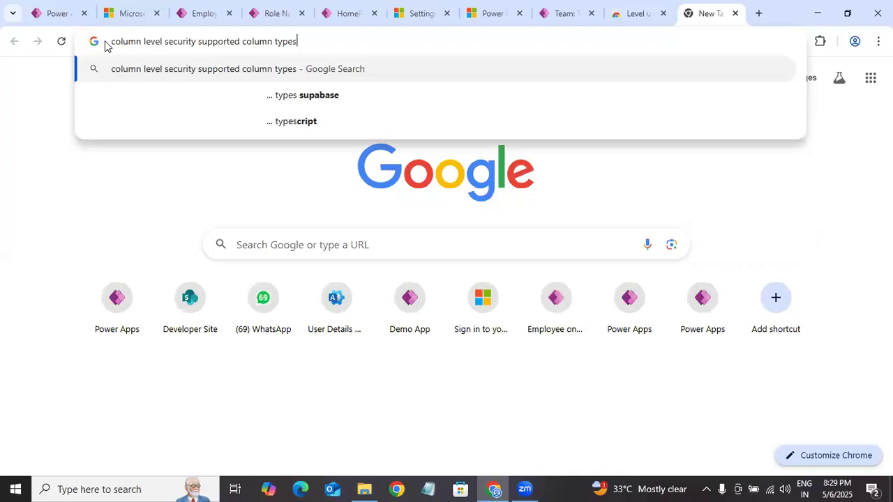
key("Return")
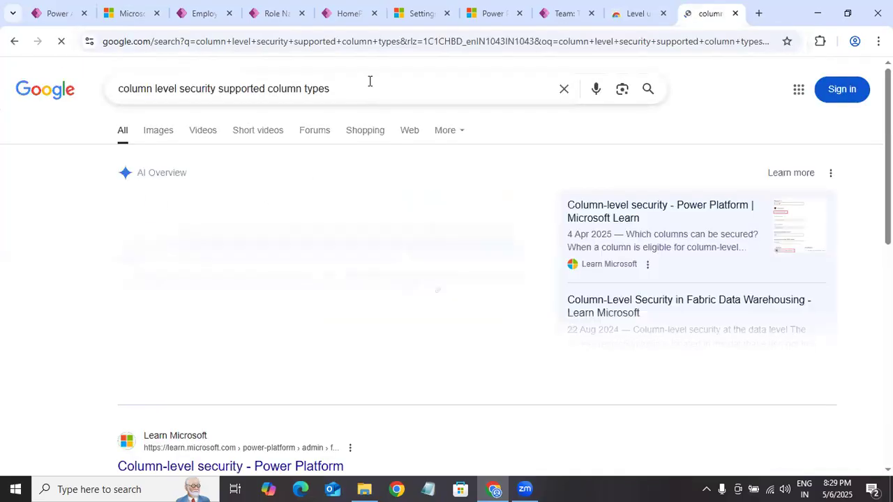
Step: Refine the web search by adding "in dataverse" and read the full AI overview of supported column types
type("in ")
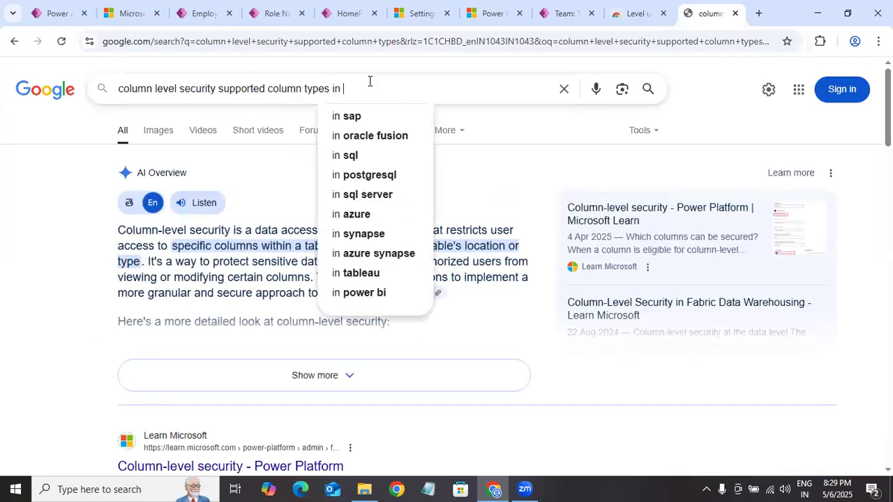
type("dataverse")
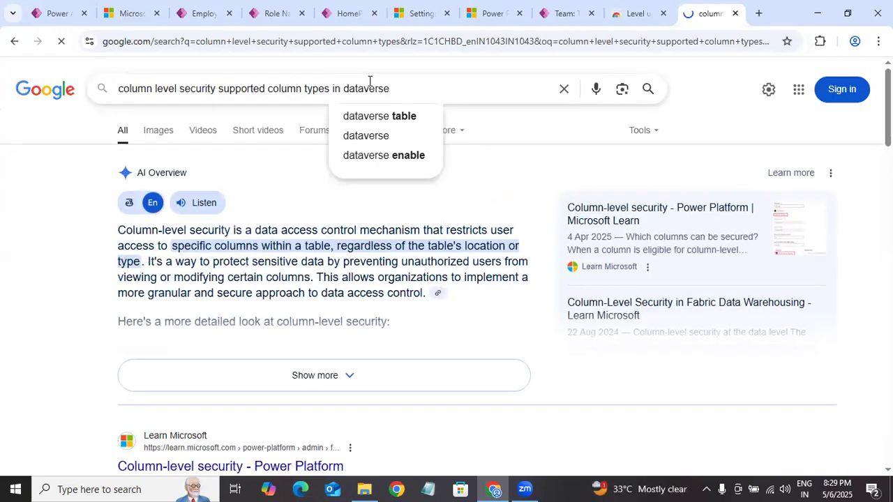
key("Return")
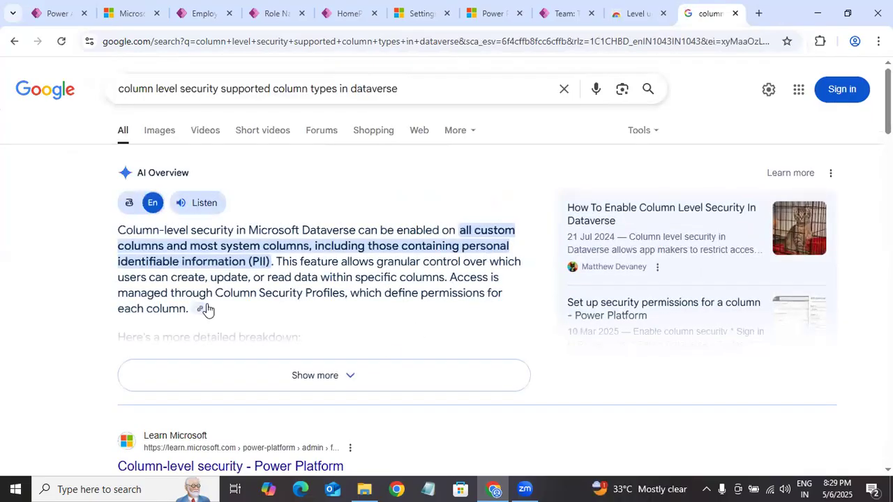
left_click(361, 370)
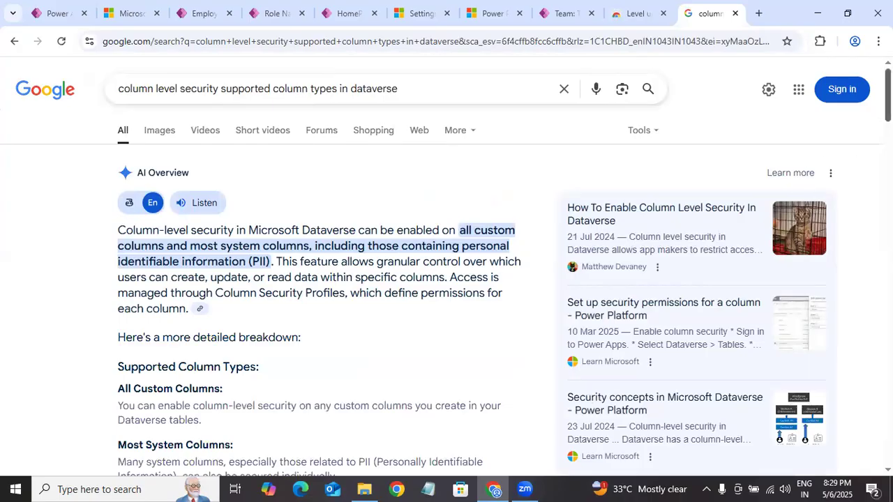
scroll(321, 279, "down", 4)
scroll(321, 279, "down", 1)
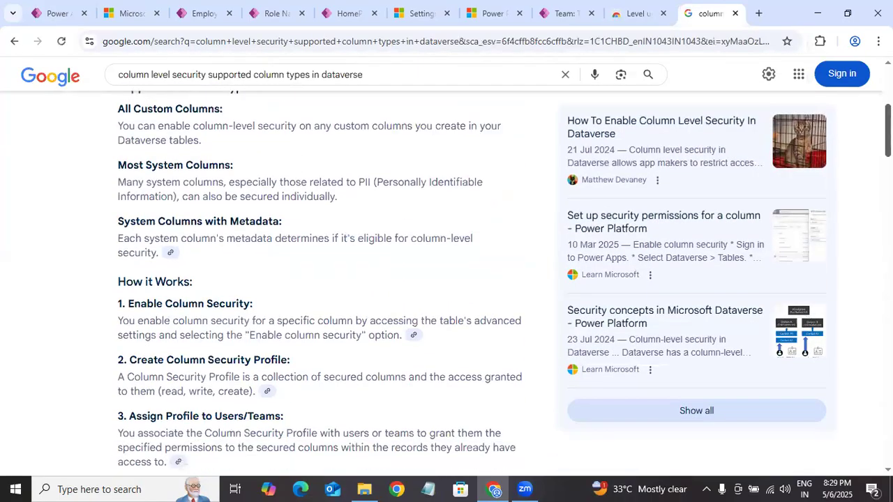
scroll(321, 279, "up", 3)
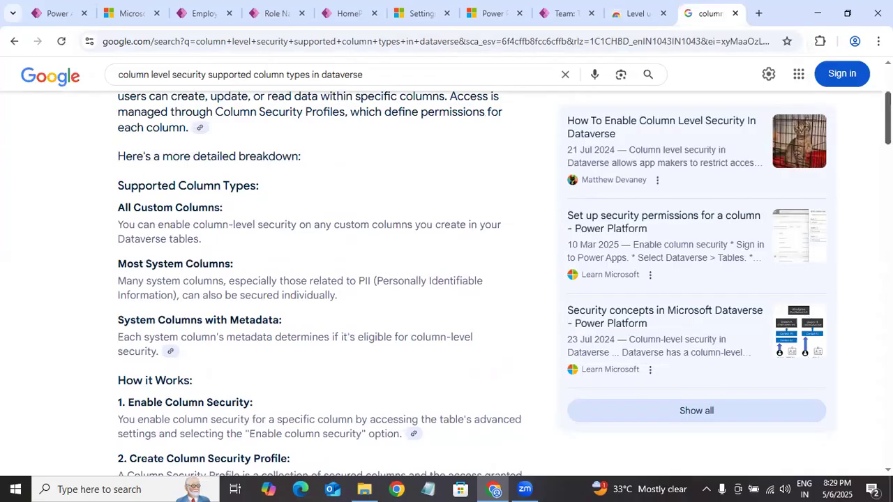
scroll(321, 279, "up", 2)
scroll(321, 279, "down", 15)
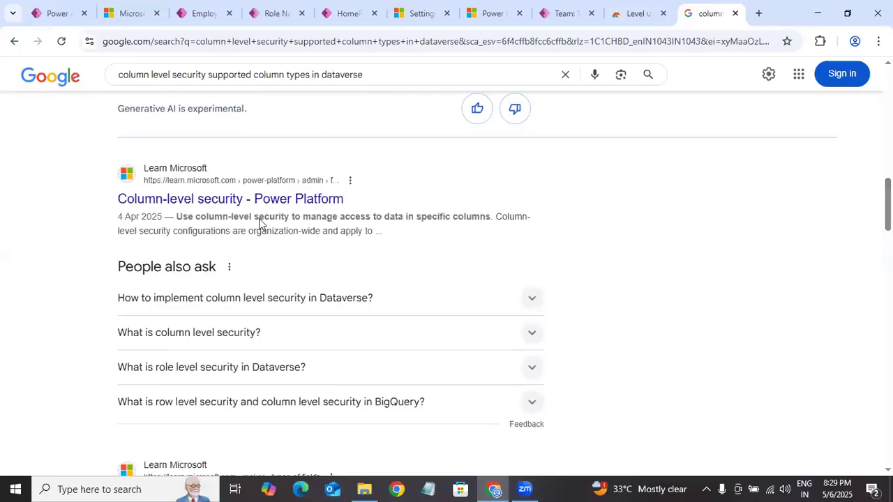
Step: Open Microsoft Learn's Column-level security article in a separate tab and read which columns can and cannot be secured
middle_click(279, 201)
left_click(710, 13)
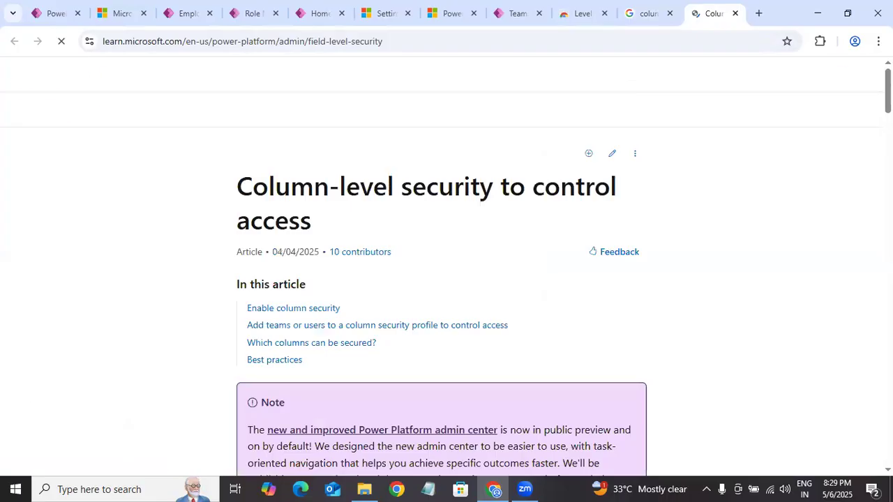
scroll(447, 265, "down", 9)
scroll(447, 265, "down", 10)
scroll(442, 265, "down", 6)
scroll(442, 265, "down", 5)
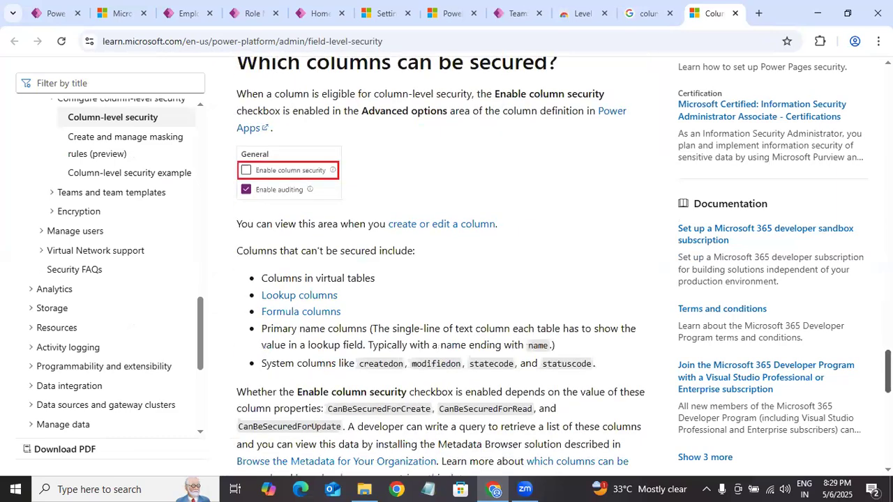
scroll(441, 265, "down", 1)
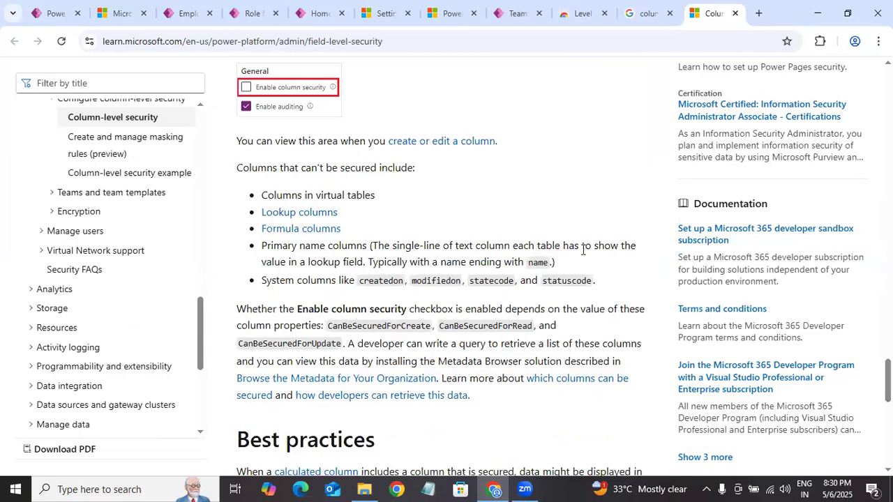
Step: Return to the Role Names columns in Power Apps, open the Designation column, and close it without saving
left_click(119, 13)
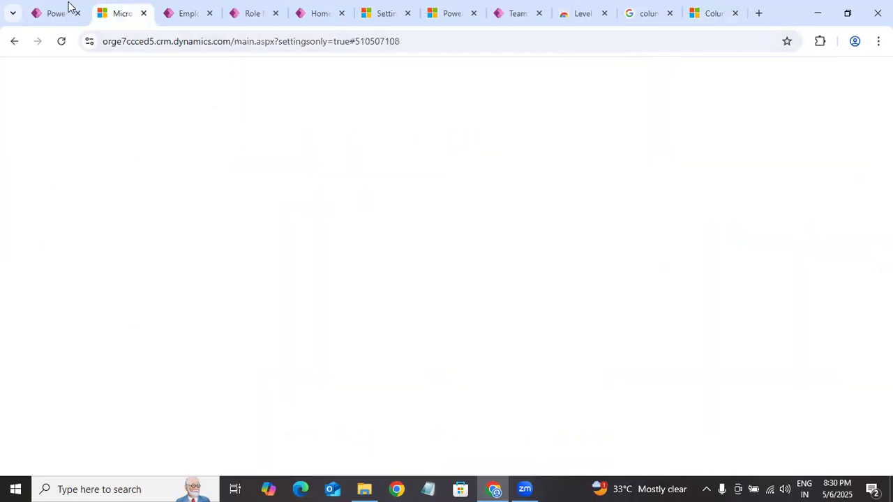
left_click(56, 12)
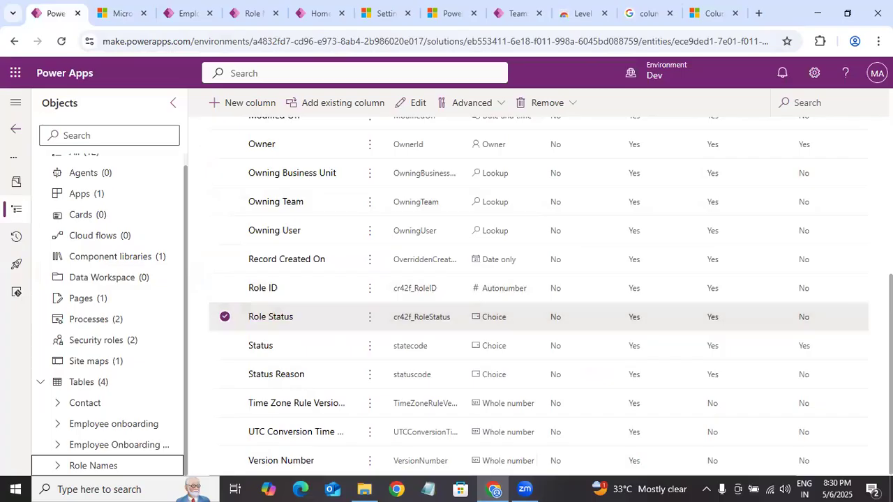
scroll(285, 313, "up", 3)
scroll(295, 243, "up", 1)
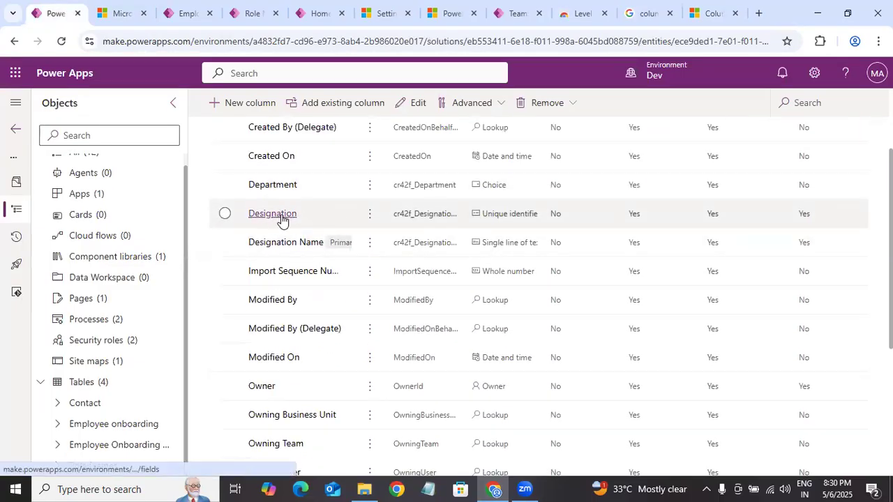
left_click(276, 219)
left_click(599, 459)
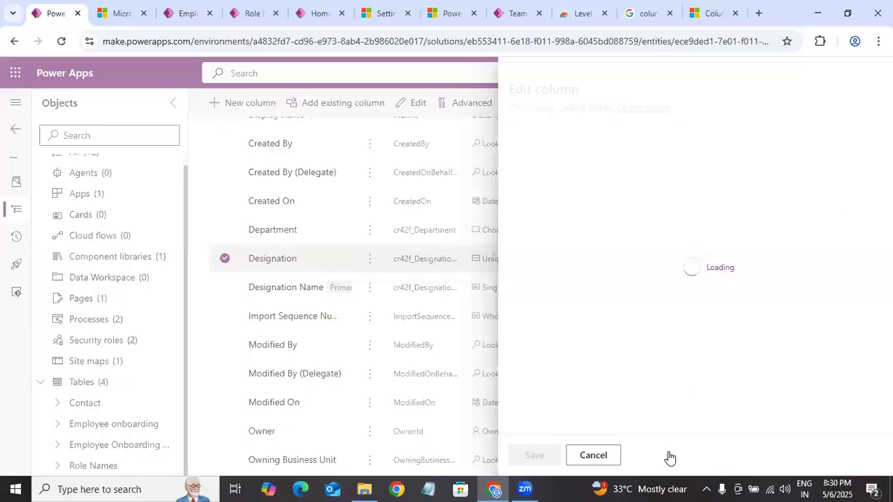
Step: Open the Employee onboarding table's column list and filter it by "inte"
left_click(114, 423)
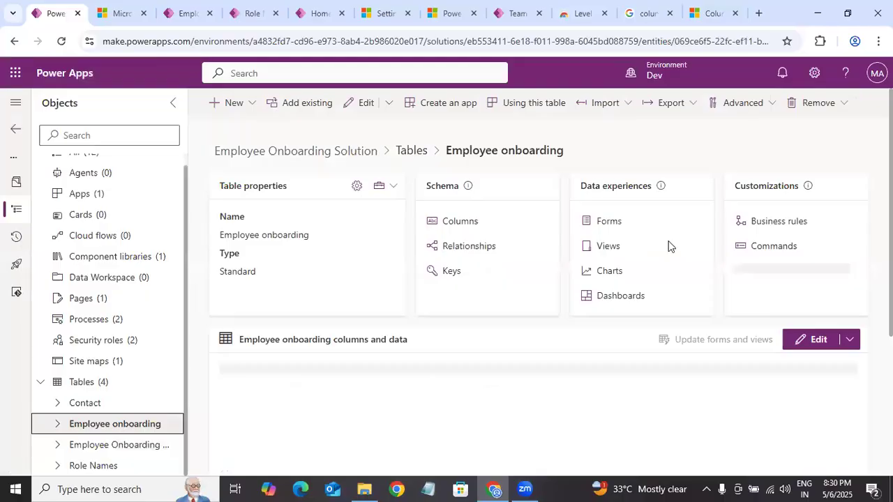
left_click(455, 223)
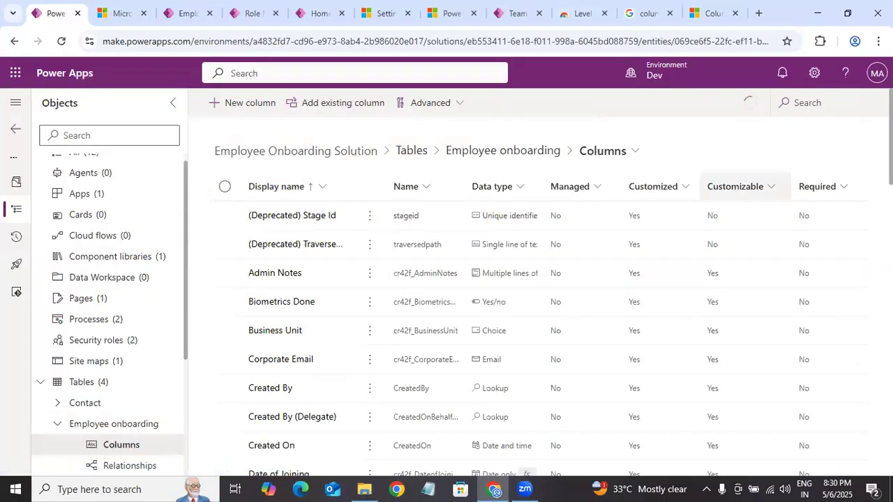
left_click(820, 115)
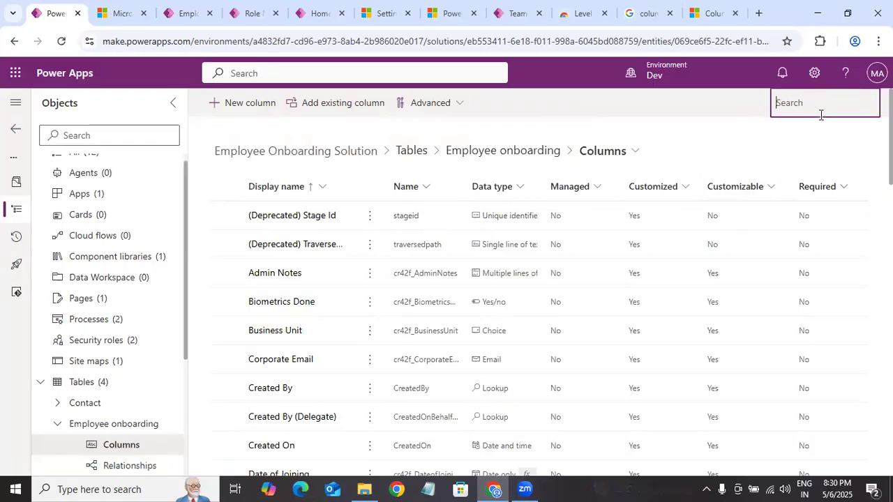
type("inte")
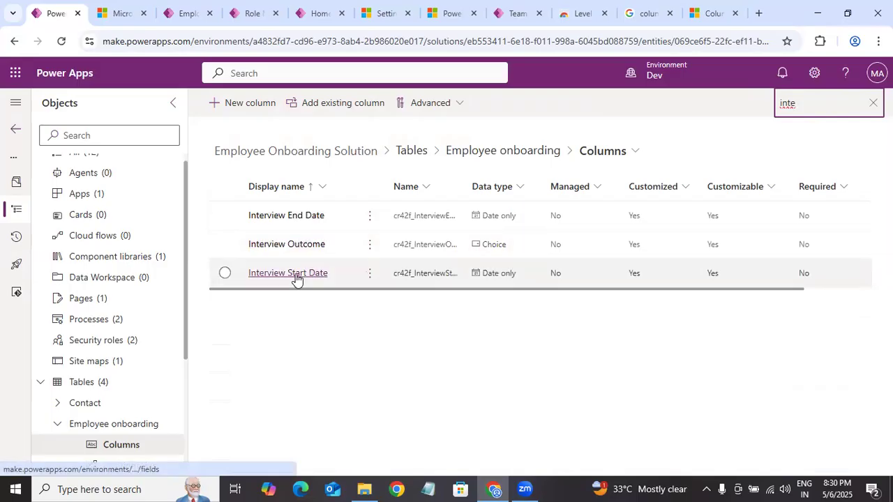
Step: Enable column security in the Interview Start Date column's advanced options and save the column
left_click(296, 277)
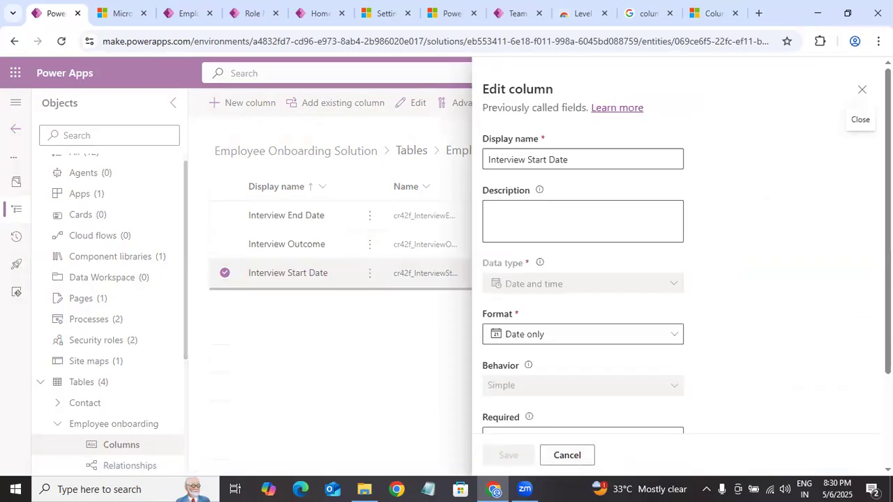
scroll(582, 279, "down", 3)
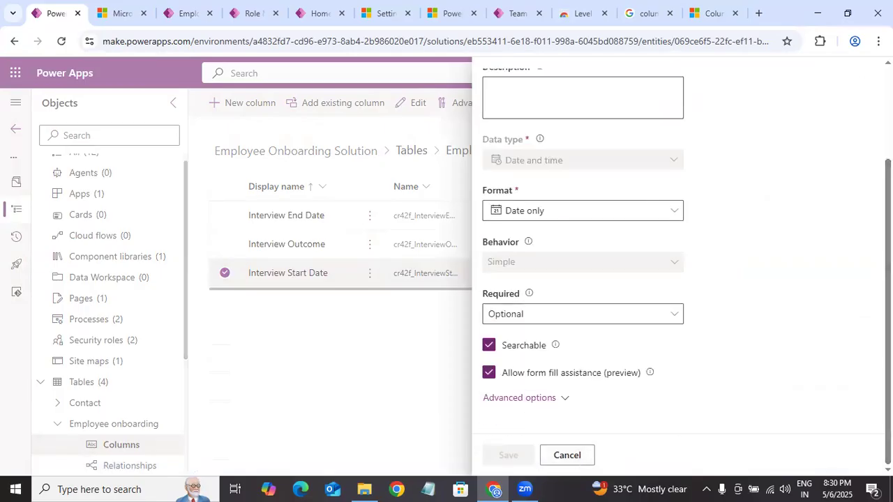
left_click(519, 398)
scroll(519, 398, "down", 5)
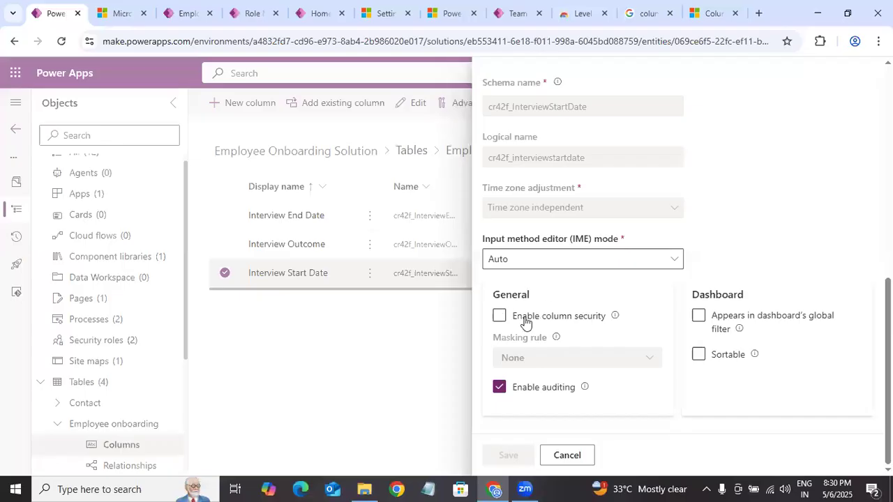
left_click(502, 317)
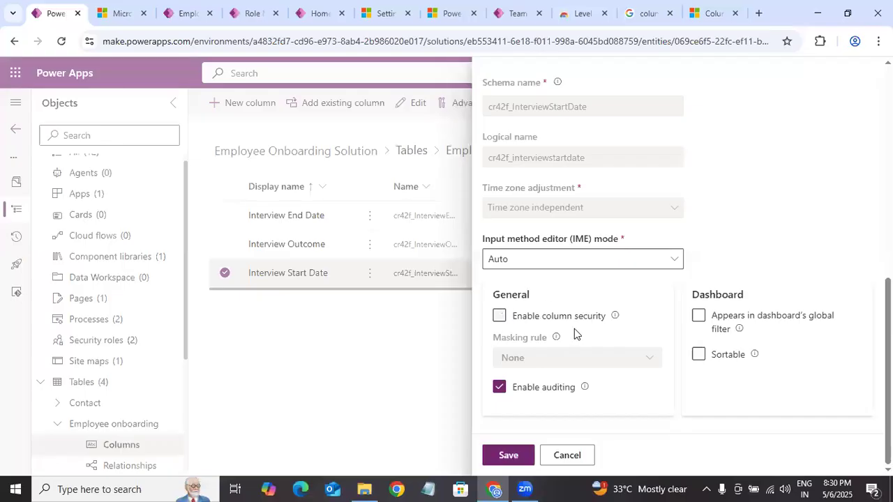
left_click(499, 318)
left_click(500, 316)
left_click(515, 456)
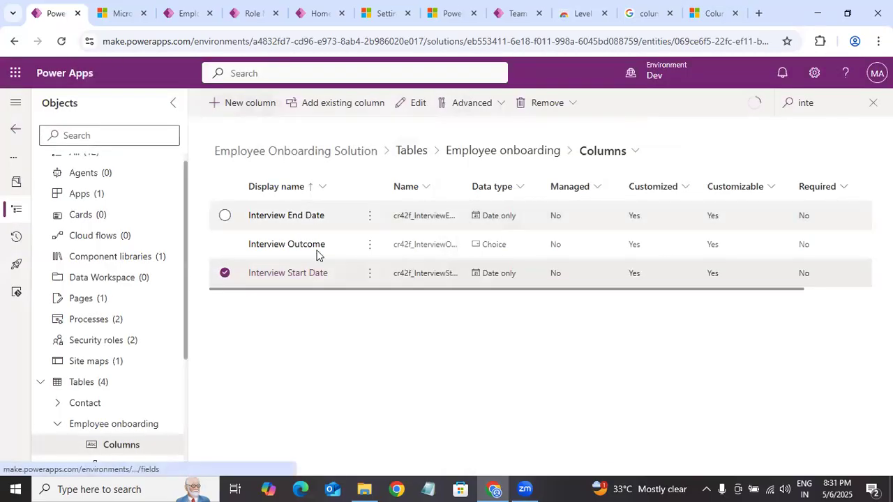
Step: Reload the Employee Onboarding App in its browser tab and open the Employee onboardings list
left_click(187, 14)
left_click(253, 12)
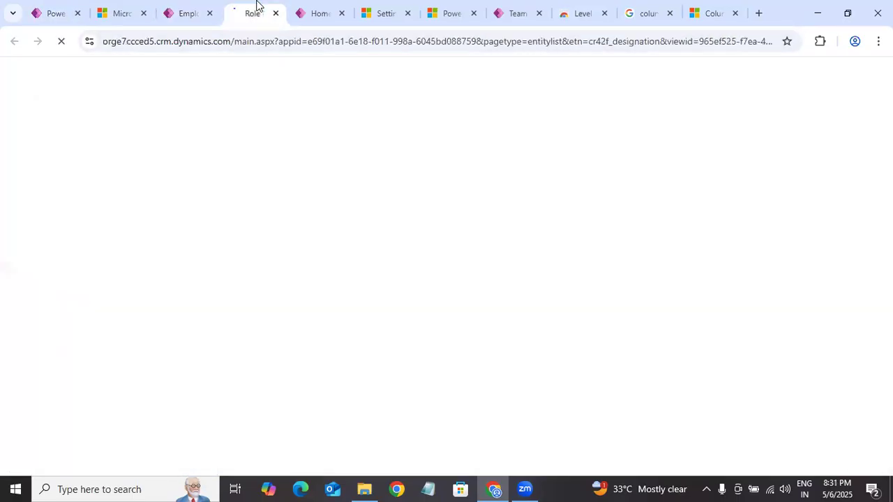
left_click(64, 46)
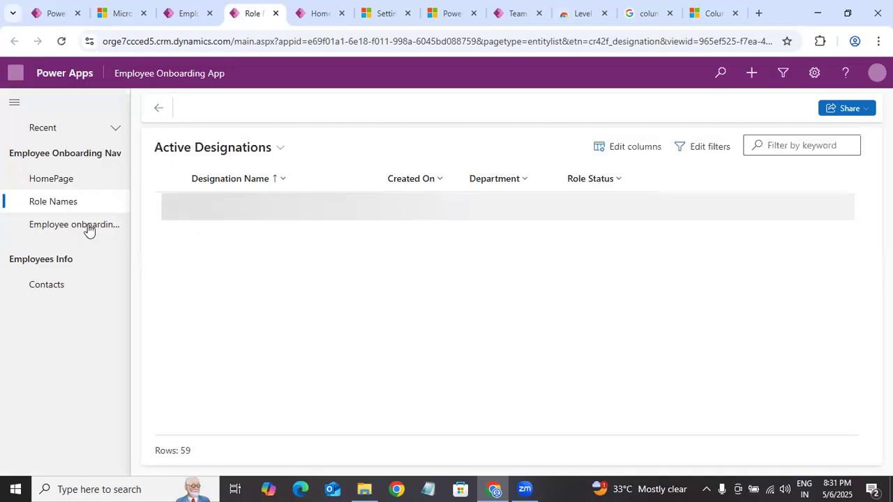
left_click(89, 228)
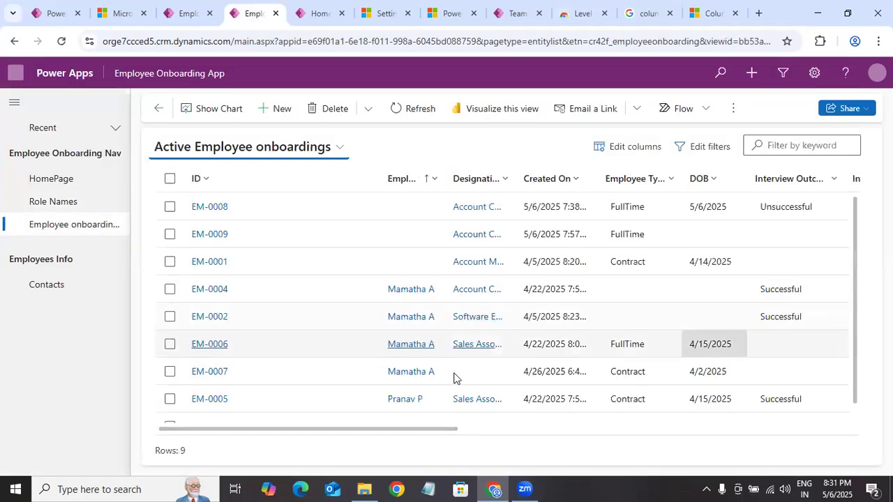
Step: Check the Interview Start Date values in the Active Employee onboardings list and widen that column to show its full heading
left_click_drag(421, 429, 486, 468)
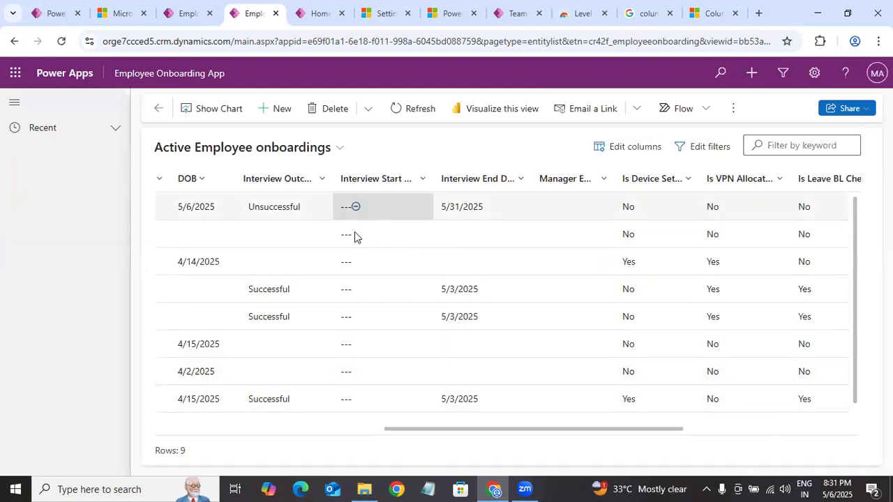
left_click(425, 183)
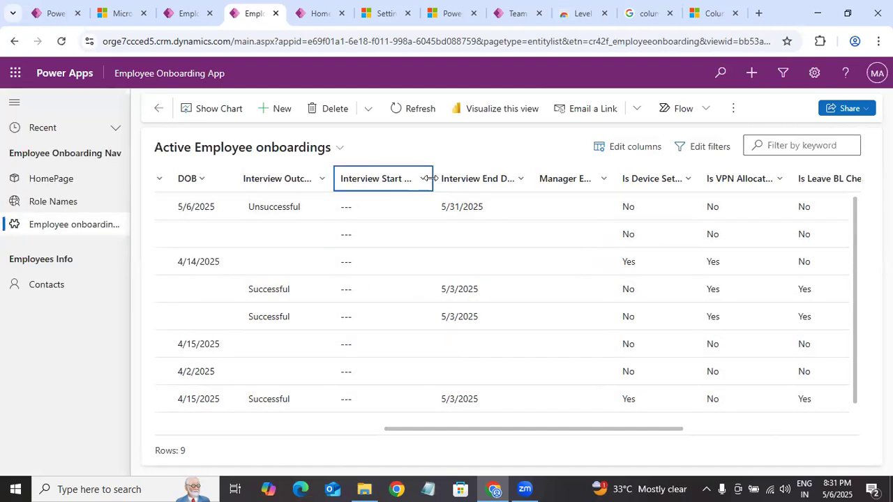
left_click_drag(431, 179, 502, 179)
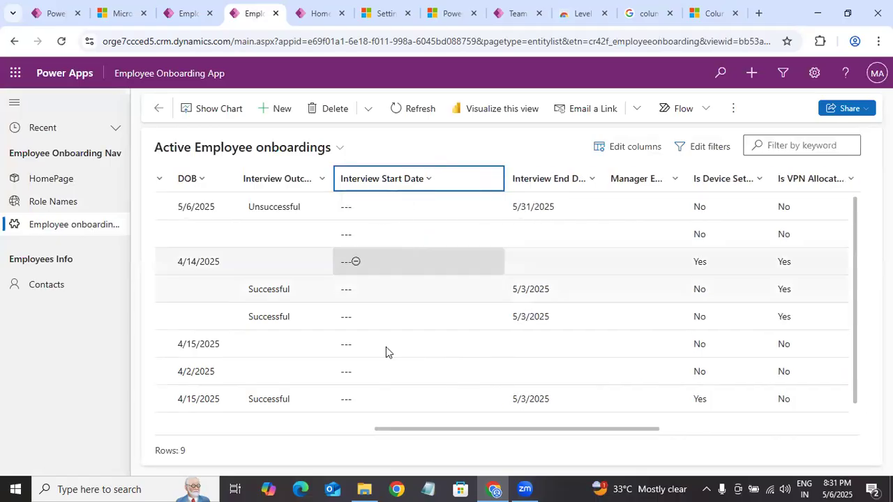
Step: Switch to the Power Platform admin center and open Role Status Profile among the Dev environment's column security profiles
left_click(701, 15)
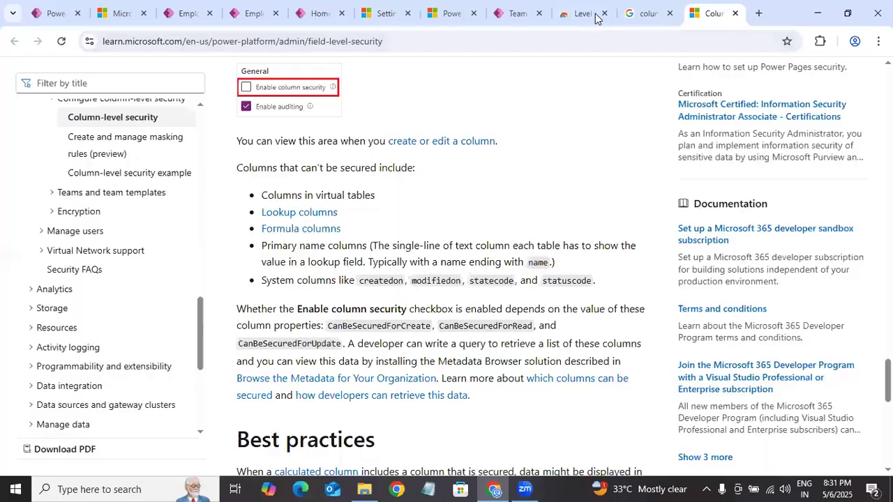
left_click(634, 14)
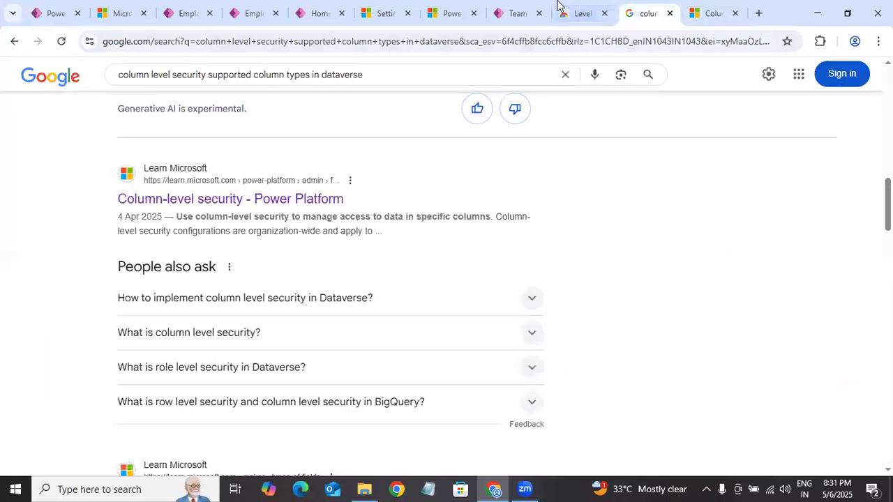
left_click(517, 13)
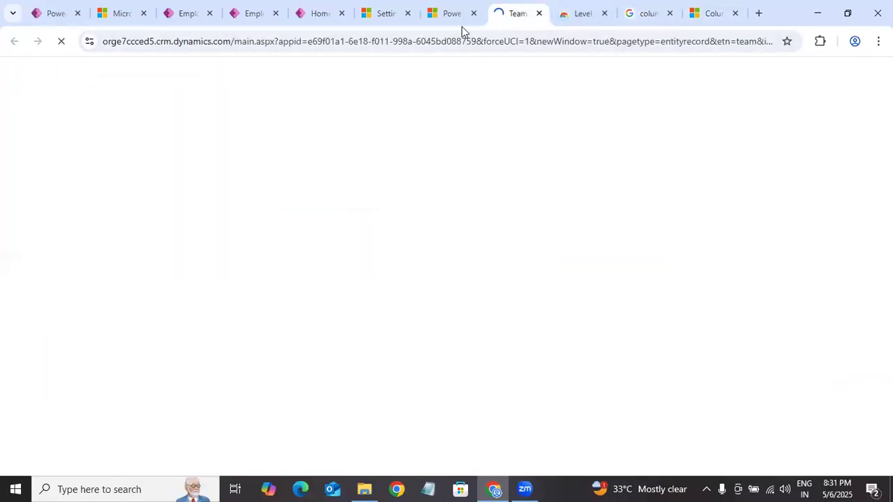
left_click(439, 15)
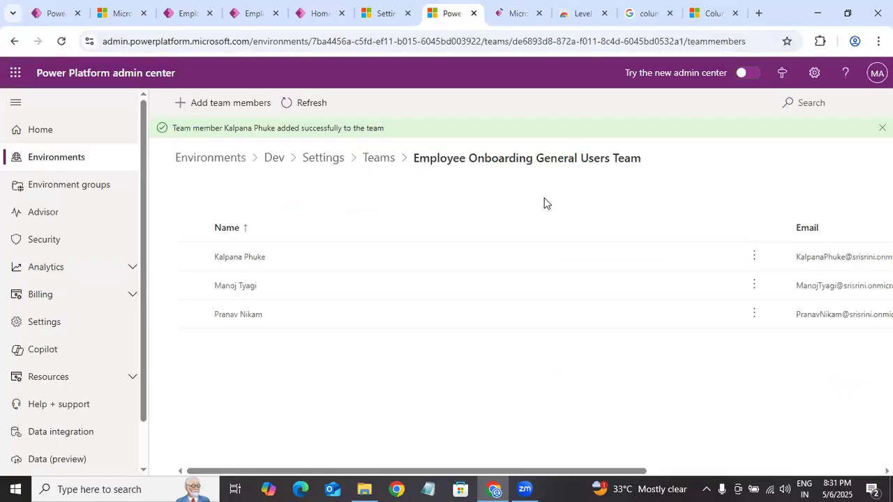
left_click(325, 163)
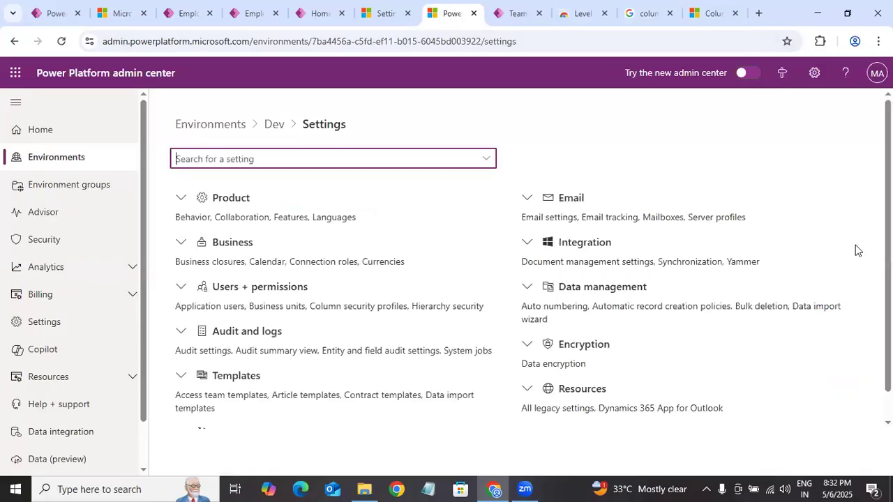
left_click(183, 289)
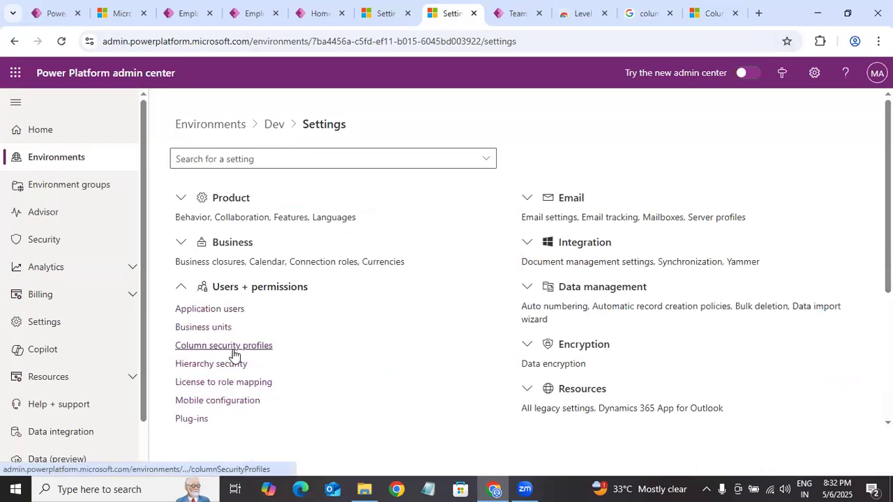
left_click(231, 347)
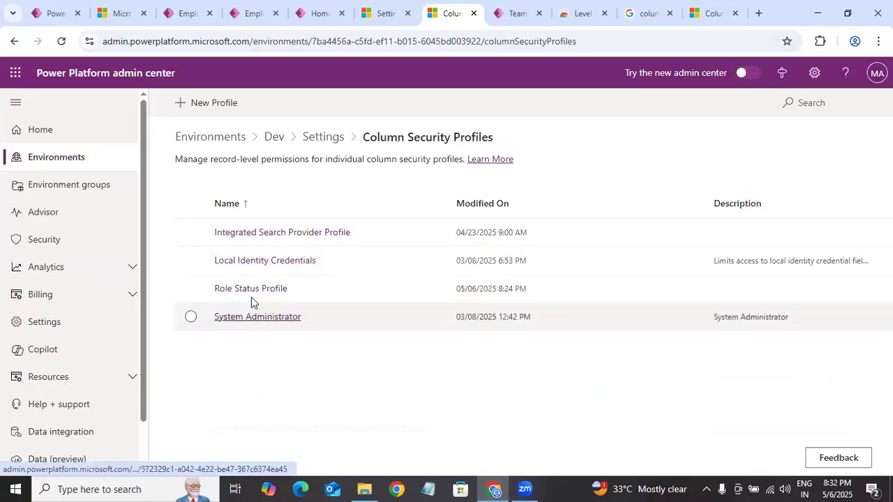
left_click(252, 295)
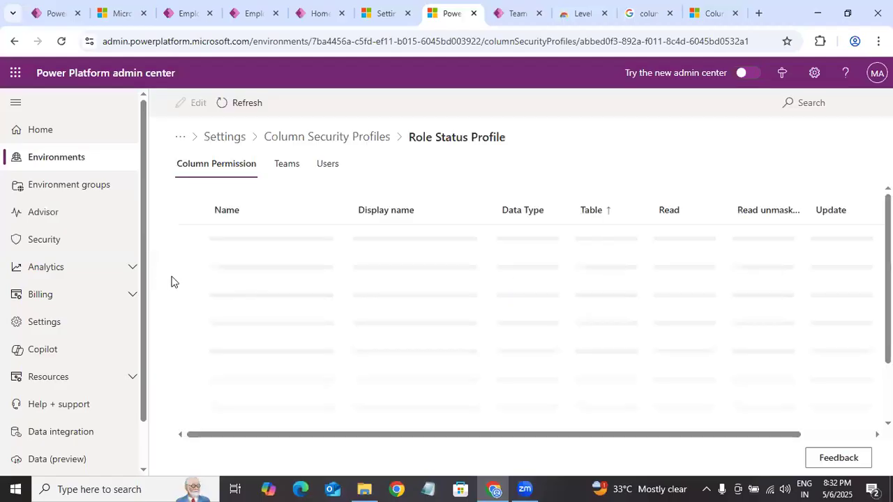
Step: Set Read, Update and Create to Allowed for the Employee onboarding table's Interview Start Date column and save the permissions
scroll(530, 314, "down", 1)
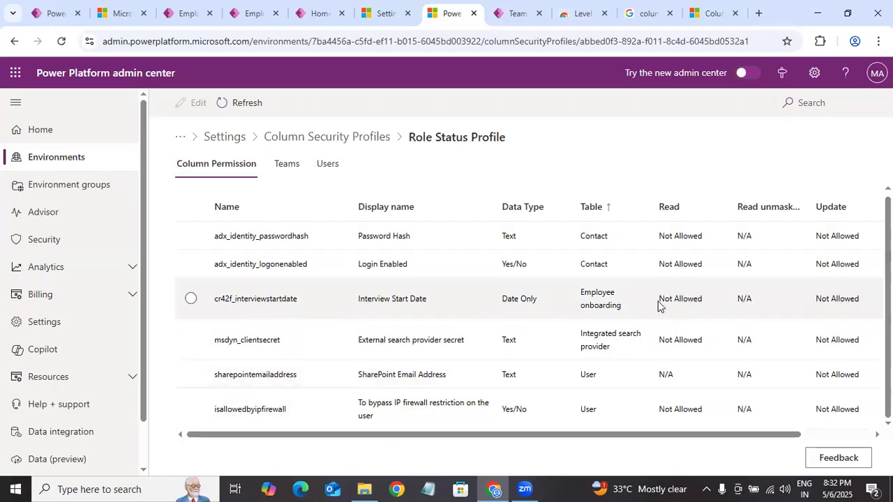
scroll(631, 315, "right", 2)
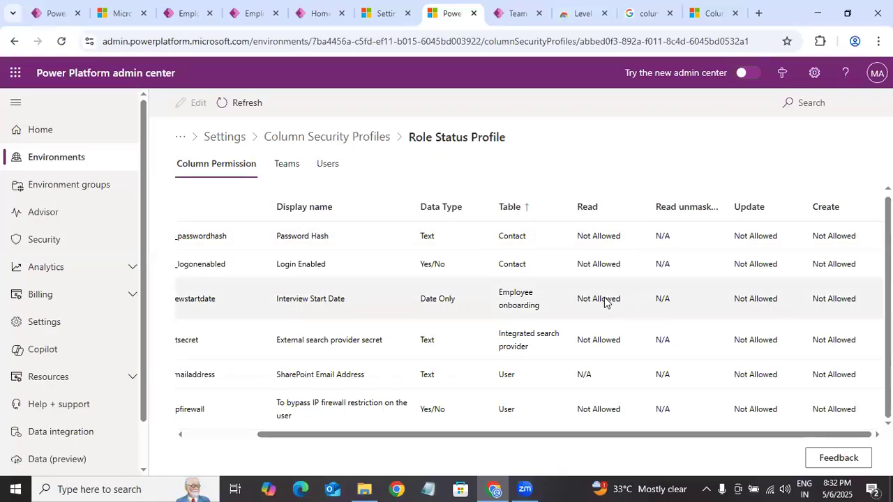
left_click(604, 302)
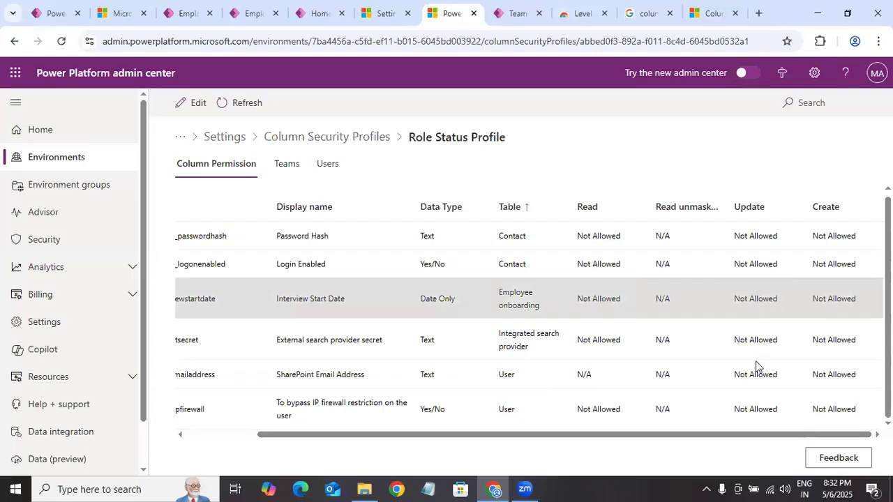
scroll(757, 366, "left", 2)
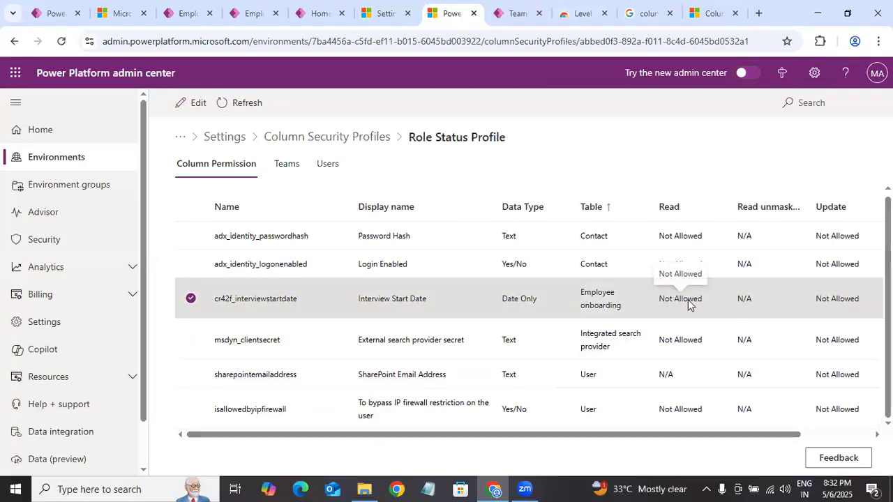
left_click(189, 102)
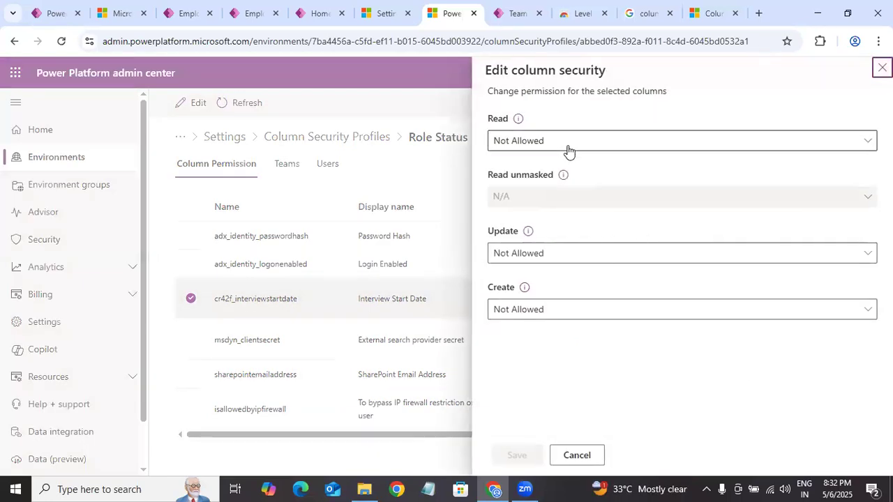
left_click(569, 143)
left_click(519, 170)
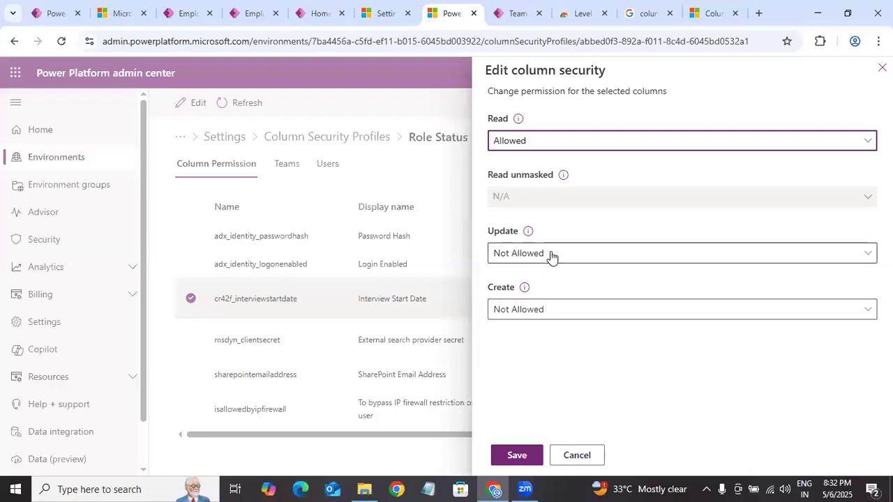
left_click(563, 259)
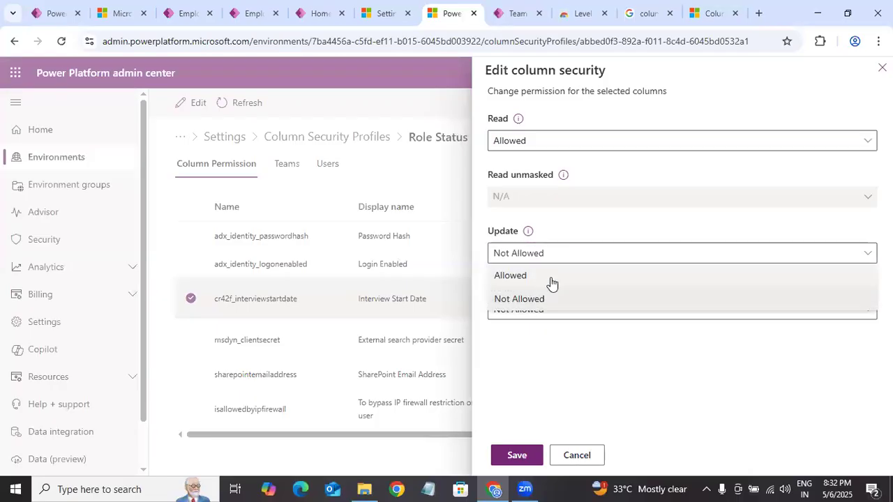
left_click(550, 276)
left_click(556, 310)
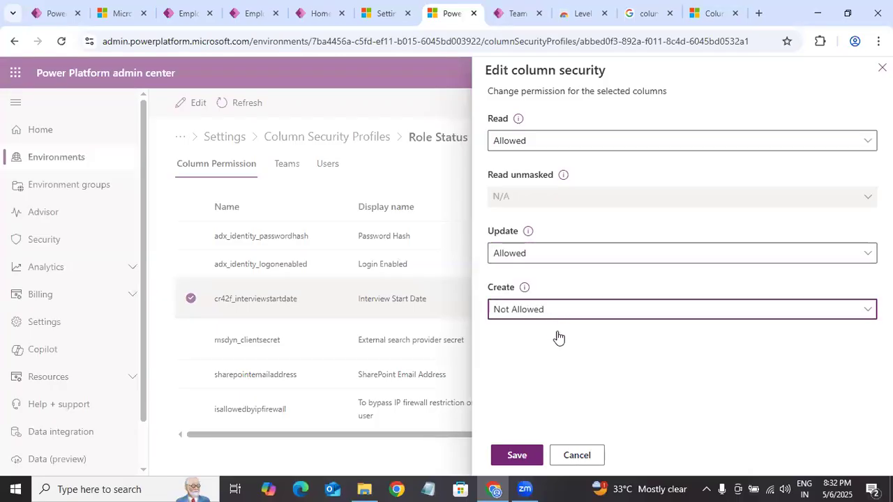
left_click(523, 335)
left_click(517, 456)
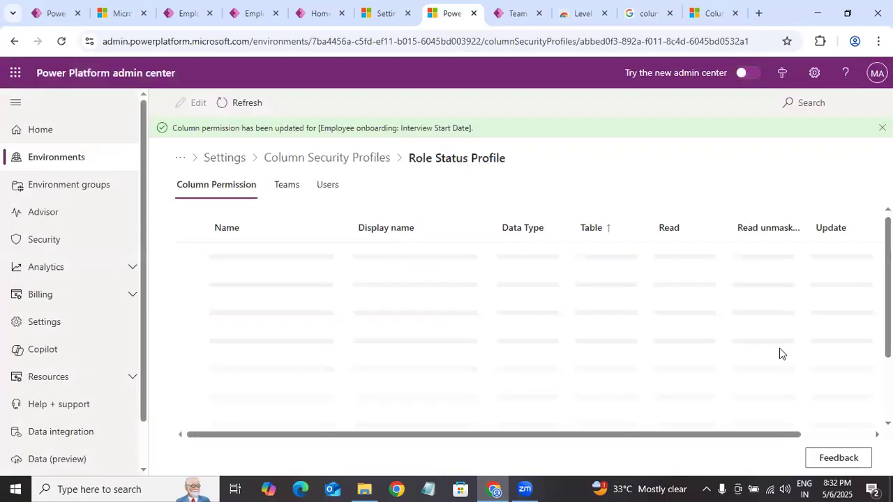
Step: Add the two general users to the Role Status Profile's users, finding each by first name
left_click(327, 187)
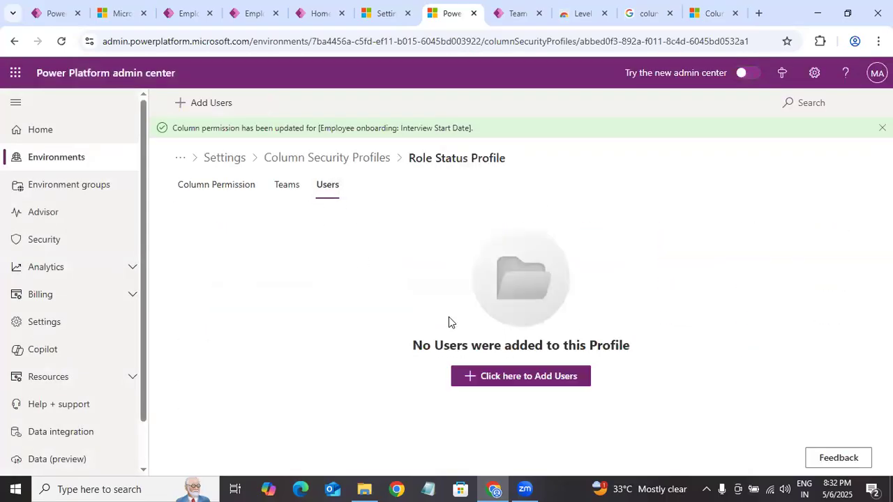
left_click(222, 105)
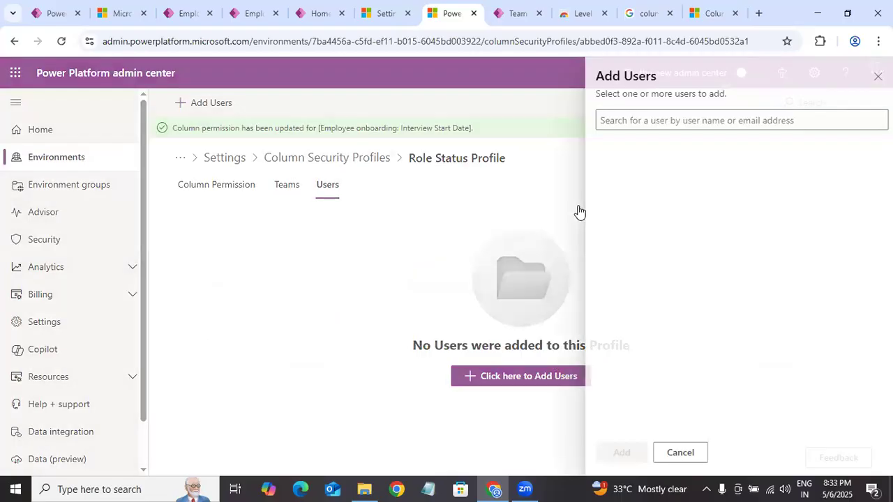
left_click(627, 124)
type("kalpana")
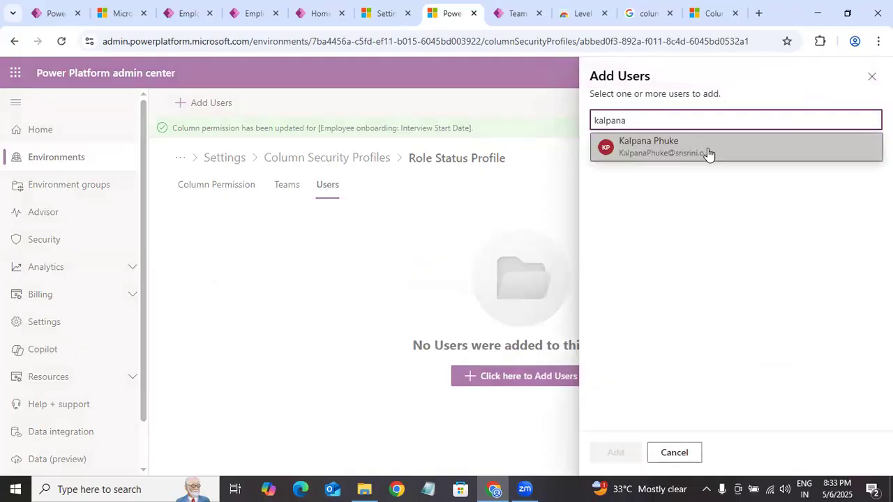
left_click(707, 151)
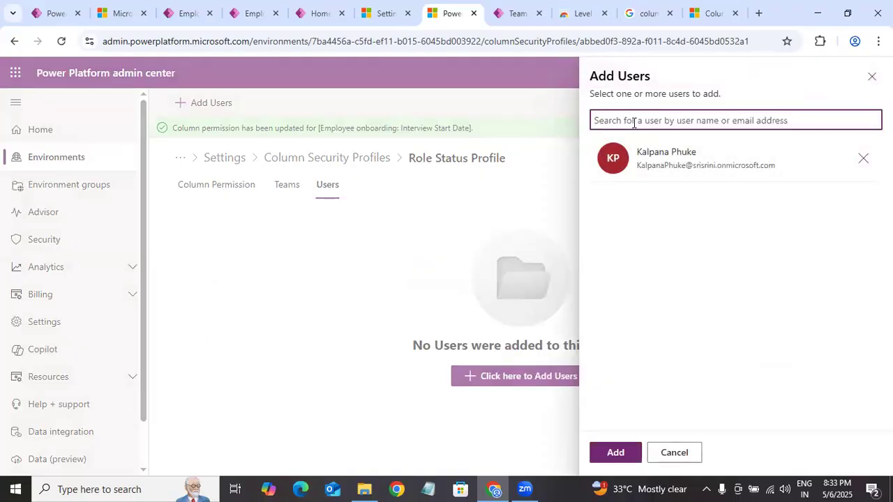
type("pranav")
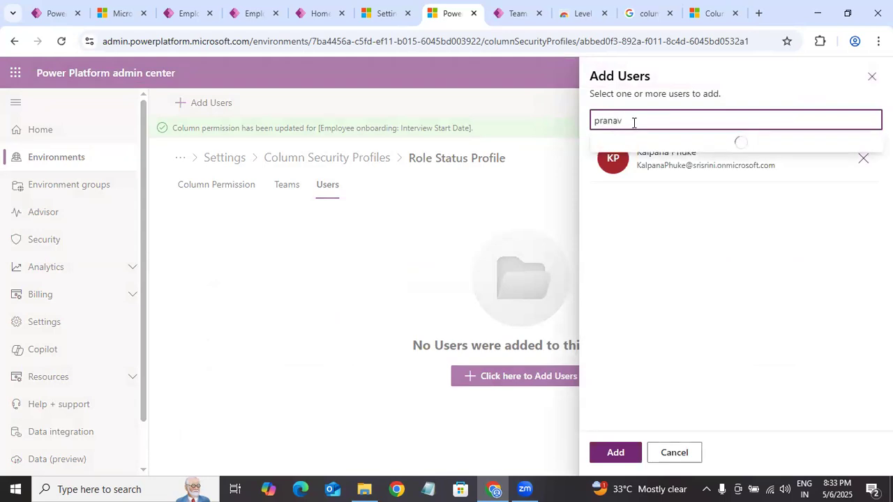
left_click(648, 148)
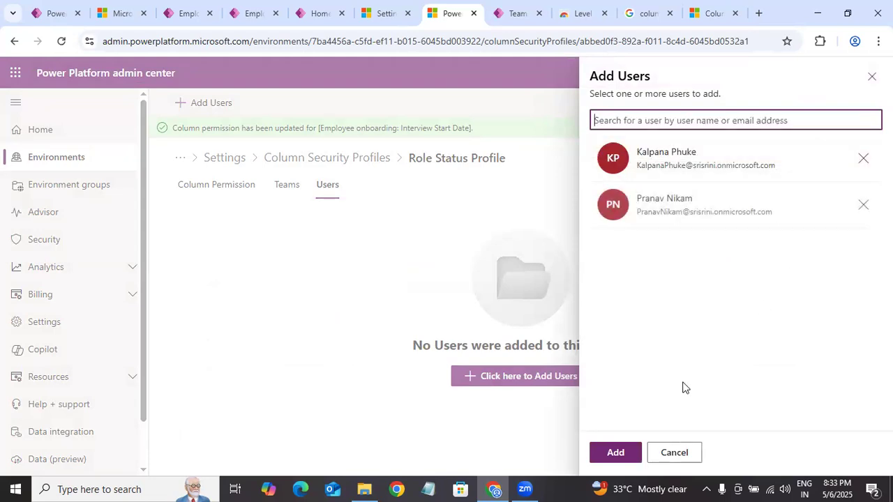
left_click(627, 455)
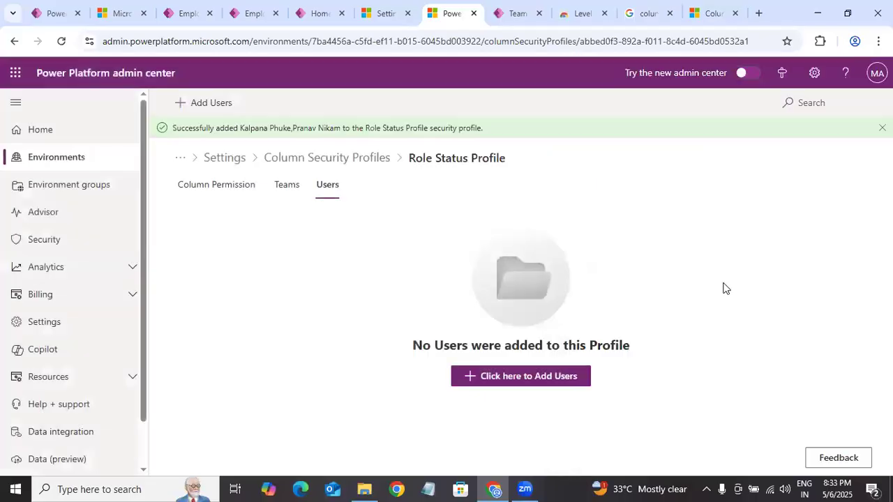
Step: Return to the running Employee Onboarding App and impersonate the first user added to the profile with Level up
left_click(185, 13)
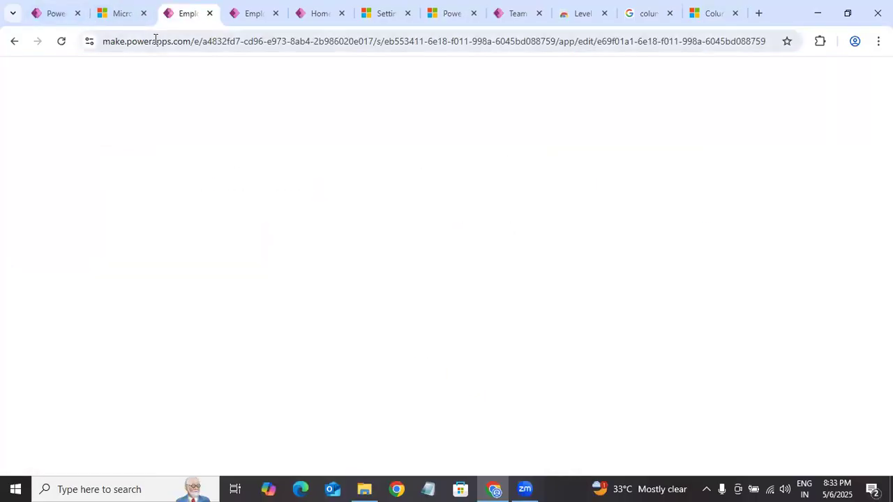
left_click(252, 13)
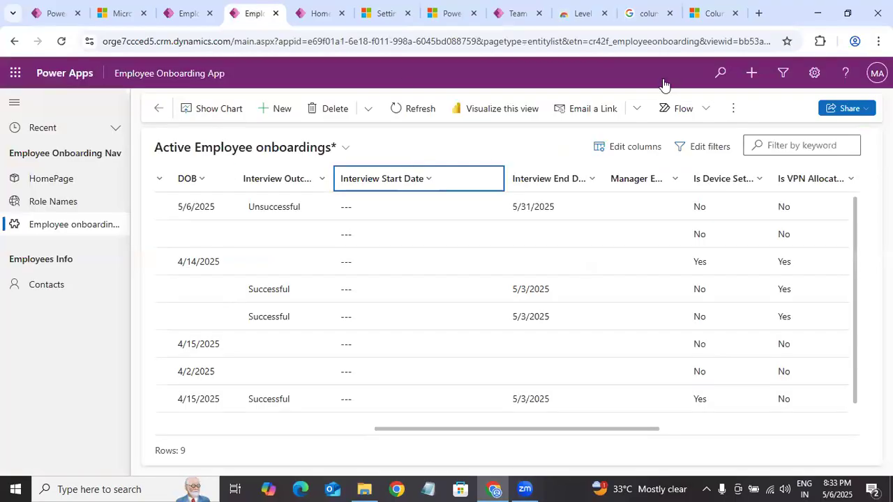
left_click(820, 41)
left_click(687, 145)
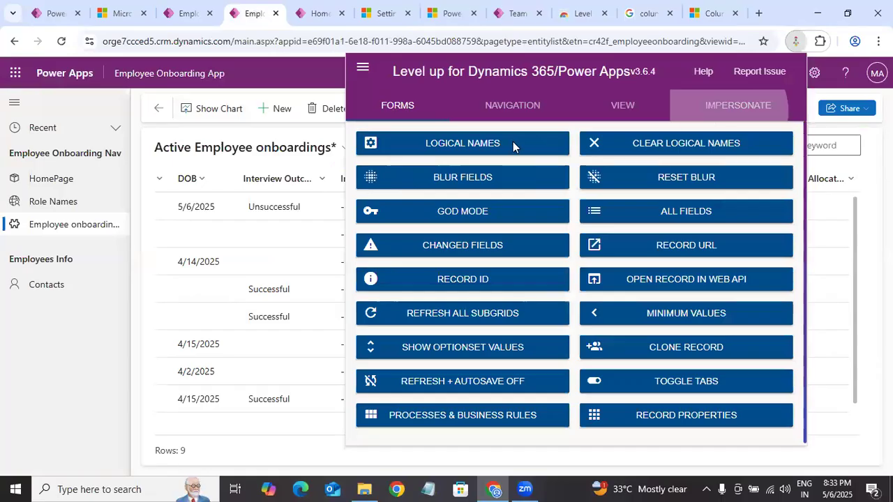
left_click(427, 153)
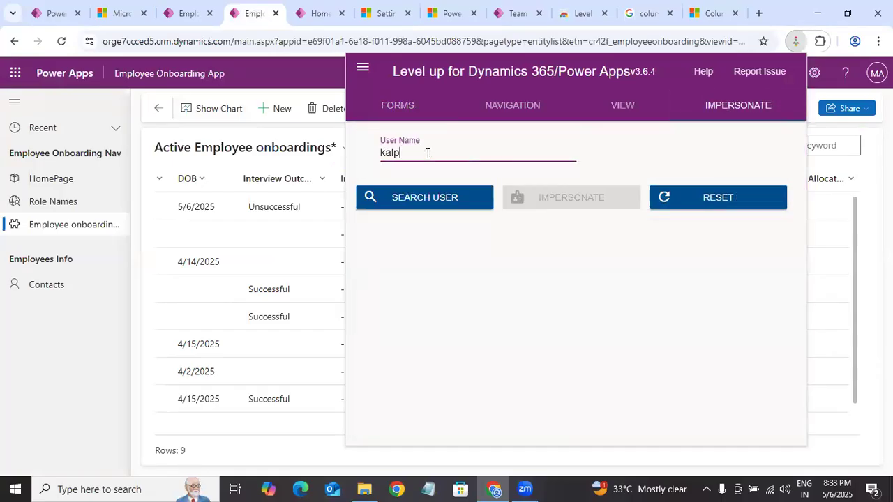
left_click(454, 193)
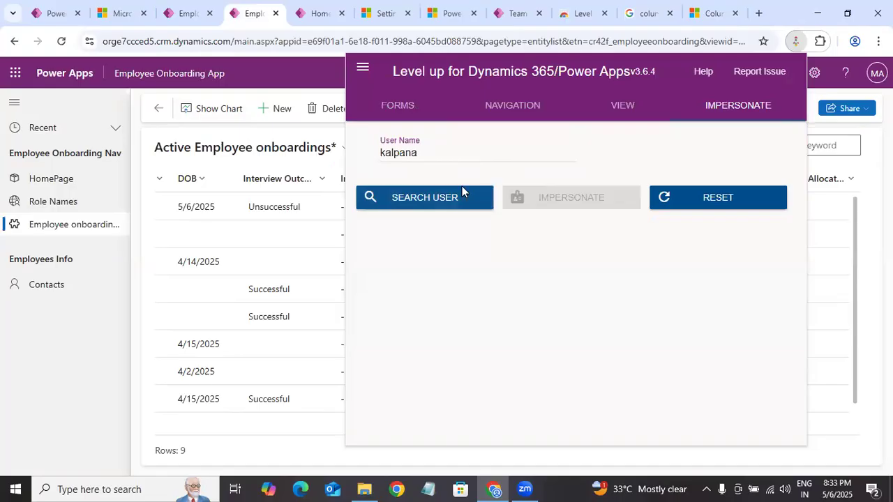
left_click(568, 152)
left_click(540, 196)
left_click(591, 199)
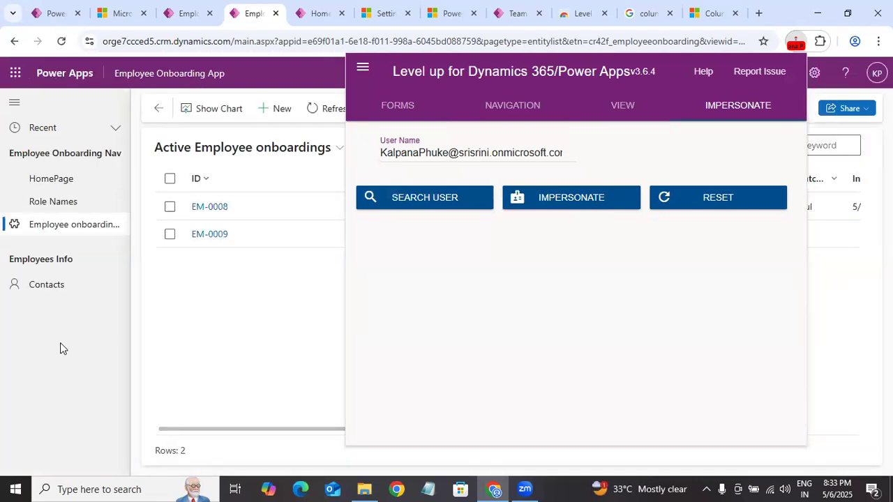
Step: Examine the Interview Start Date column in the Active Employee onboardings list as the impersonated user
left_click(66, 344)
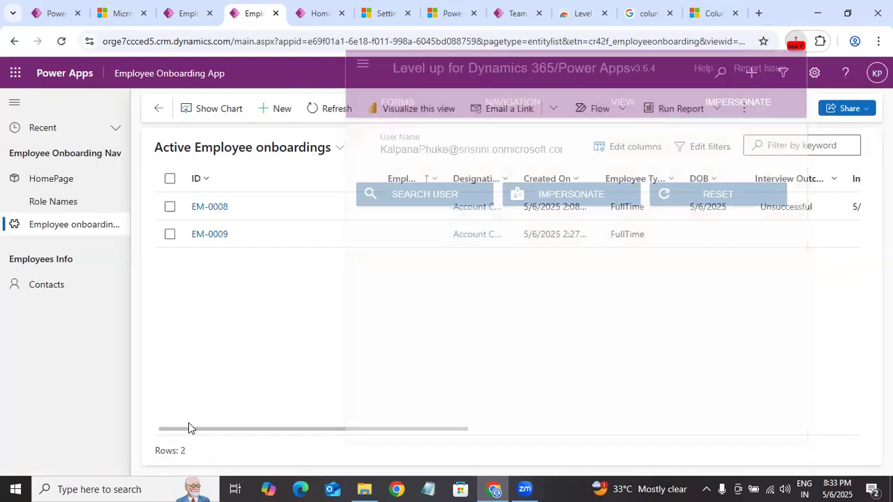
scroll(188, 428, "right", 10)
scroll(188, 428, "left", 3)
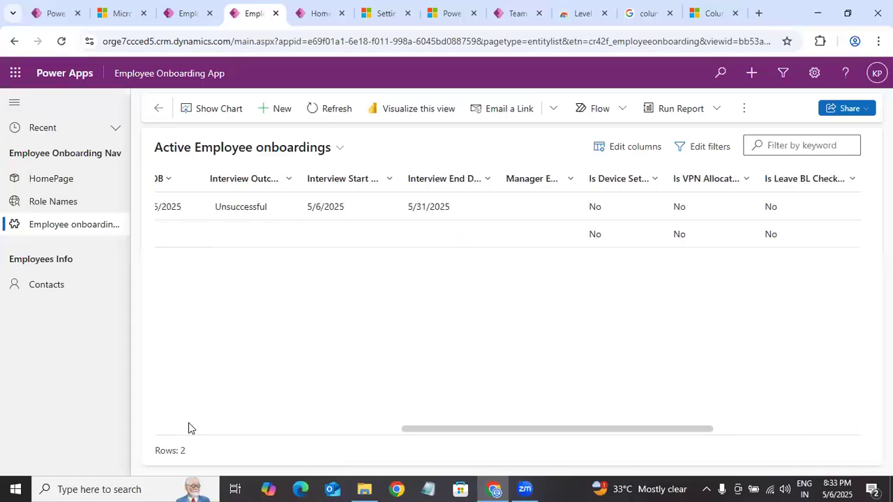
Step: Widen the Interview Start Date column in the Active Employee onboardings list until its full heading fits
scroll(427, 210, "left", 2)
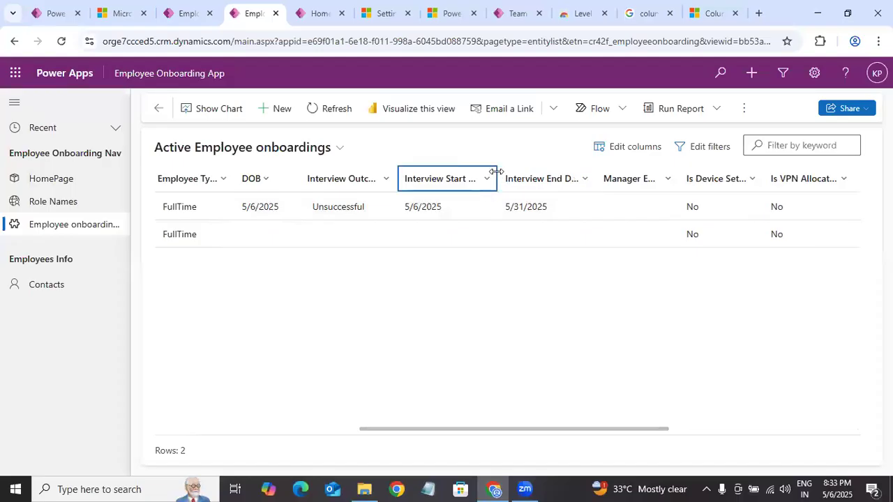
left_click_drag(528, 178, 530, 178)
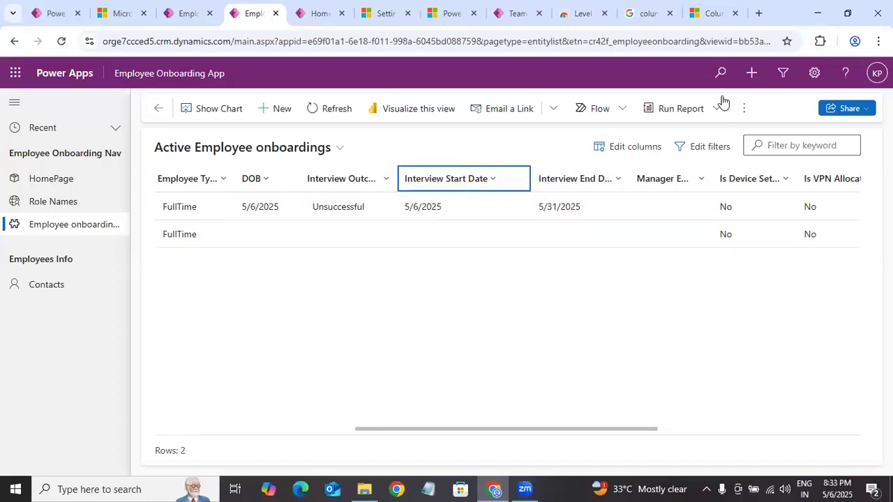
Step: Reset the impersonation with Level up to return the Employee Onboarding App to the original account
left_click(819, 42)
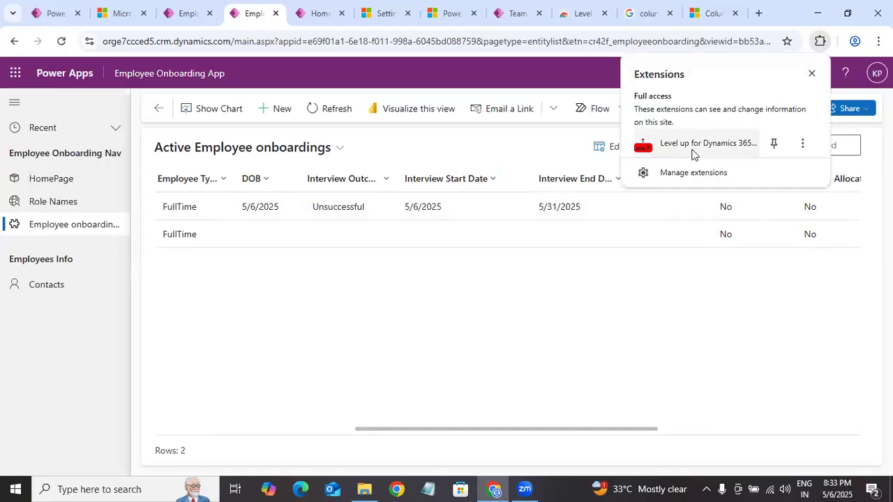
left_click(652, 149)
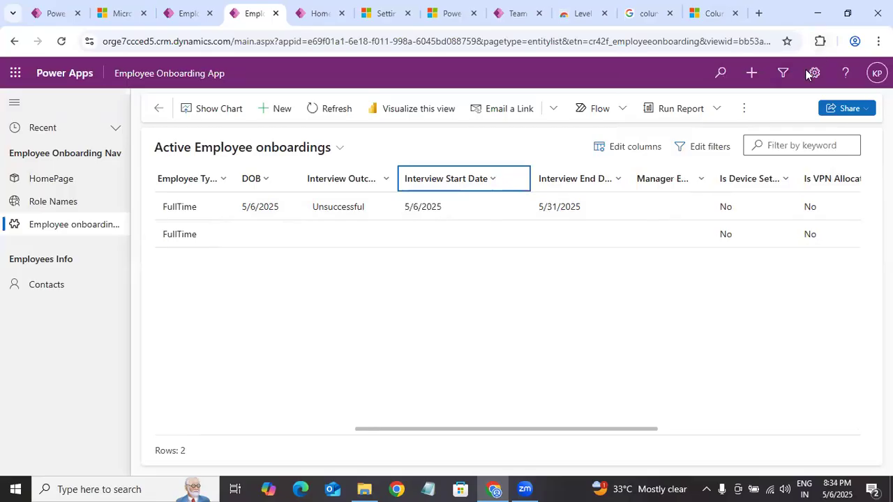
left_click(820, 41)
left_click(713, 143)
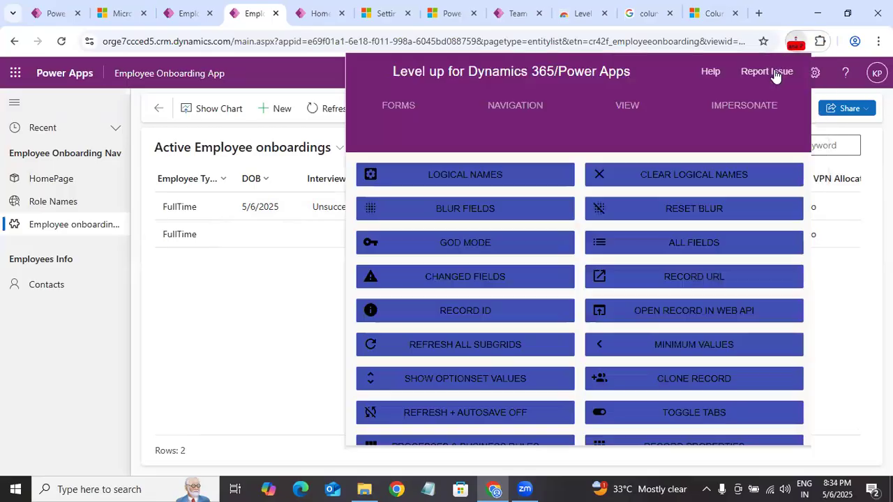
left_click(743, 108)
left_click(718, 203)
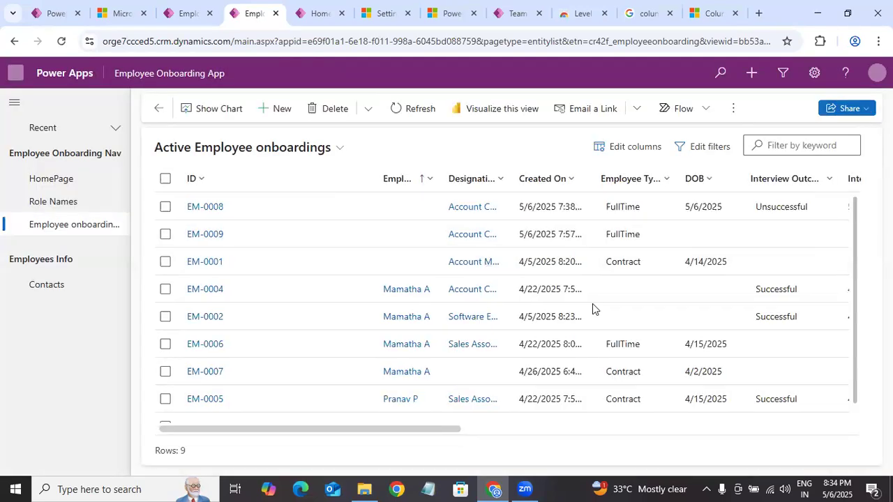
Step: Examine the Interview Start Date column in the Active Employee onboardings list as the original account
scroll(592, 303, "right", 5)
scroll(592, 303, "right", 1)
scroll(433, 398, "left", 2)
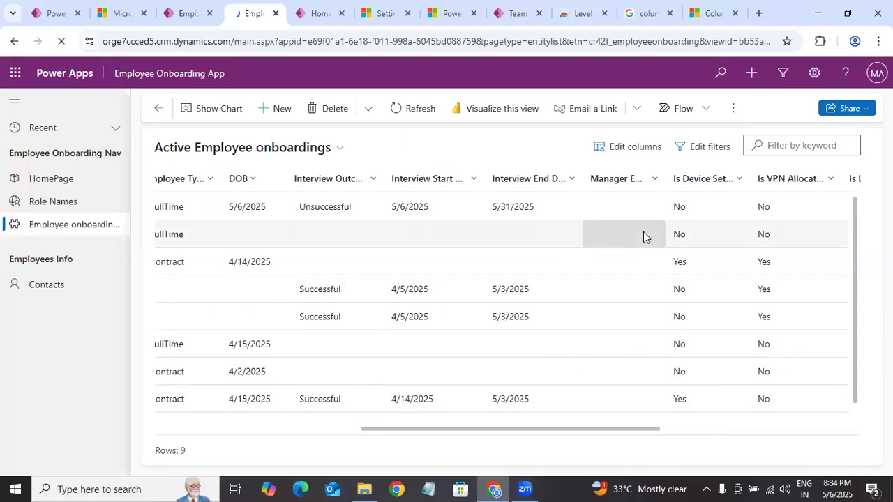
left_click(819, 41)
left_click(732, 151)
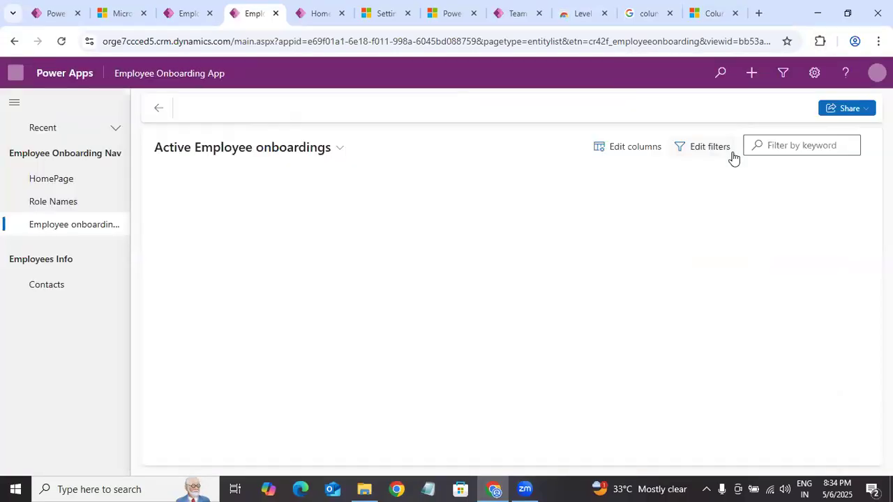
scroll(199, 465, "right", 5)
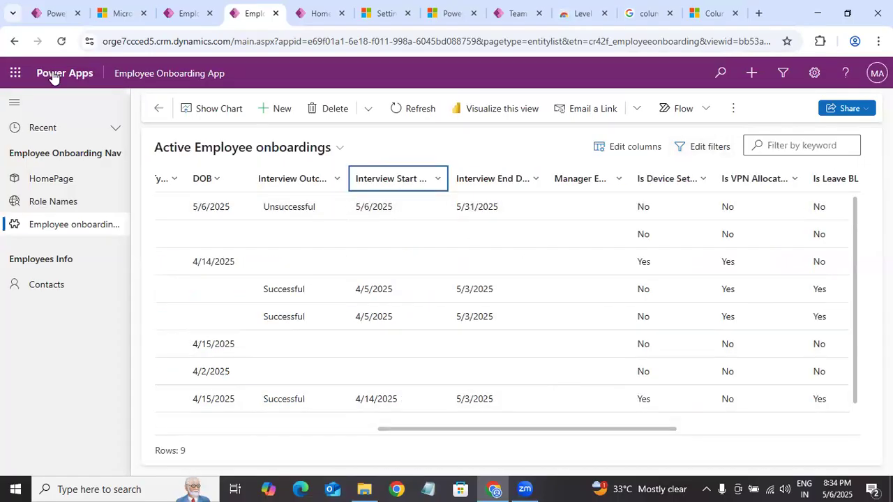
Step: Reload the Active Employee onboardings page and select its full web address
left_click(60, 42)
left_click(263, 42)
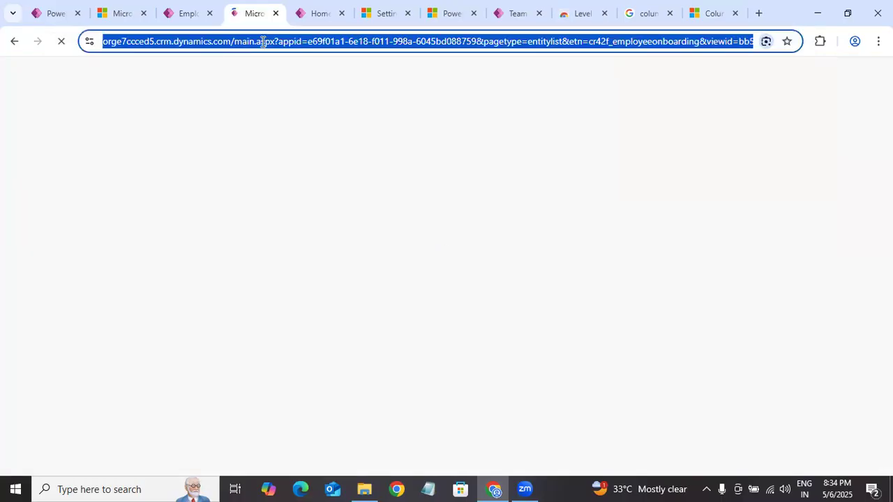
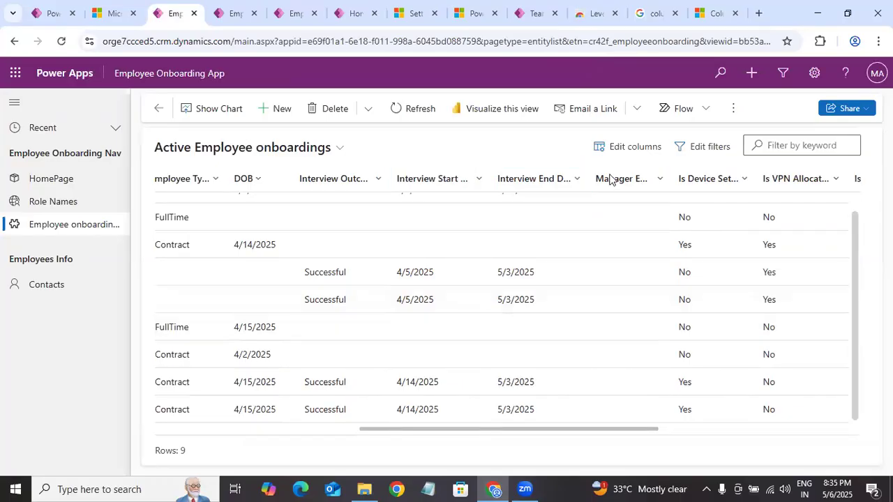
Step: Switch to the Power Platform admin center and remove the second listed user from the Role Status Profile column security profile
scroll(446, 206, "up", 1)
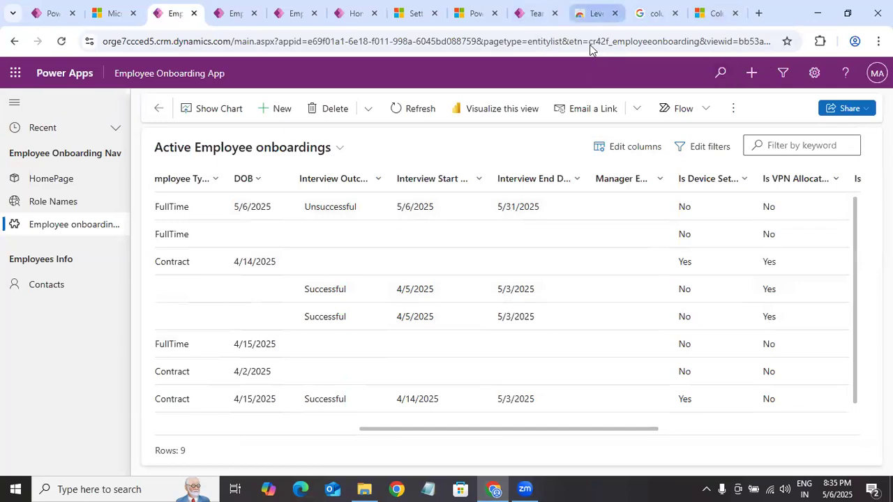
left_click(593, 12)
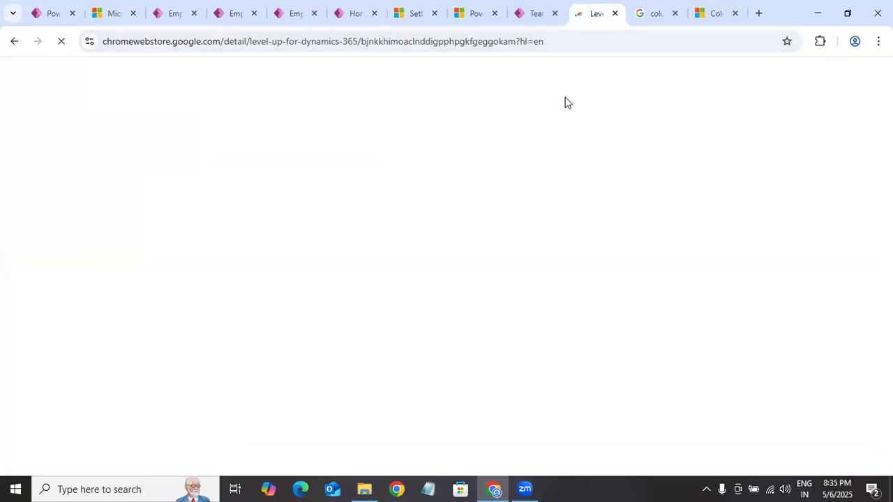
left_click(472, 14)
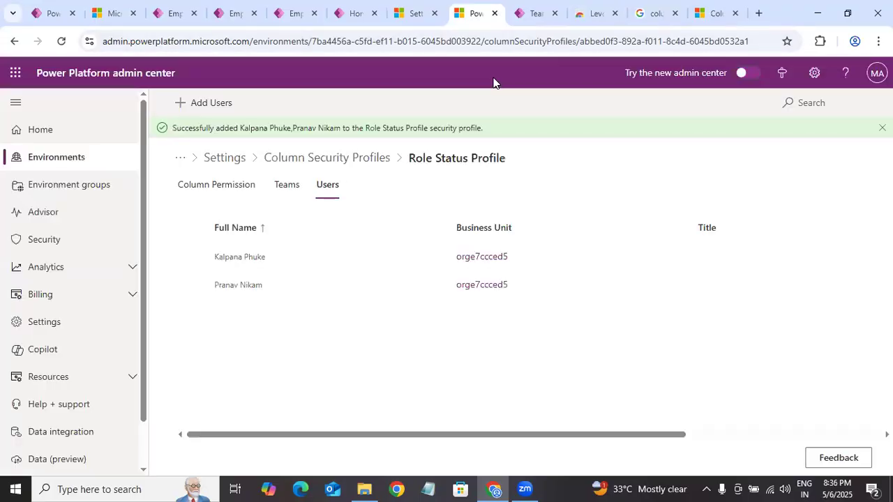
left_click(190, 285)
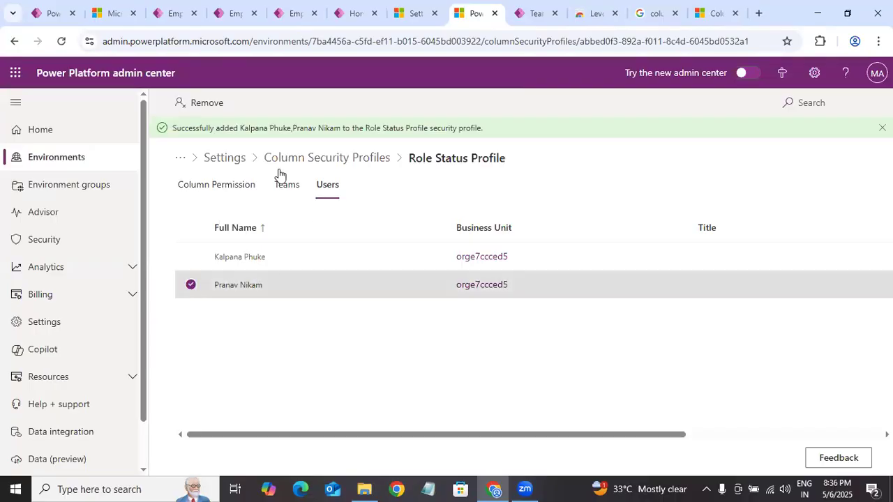
left_click(200, 102)
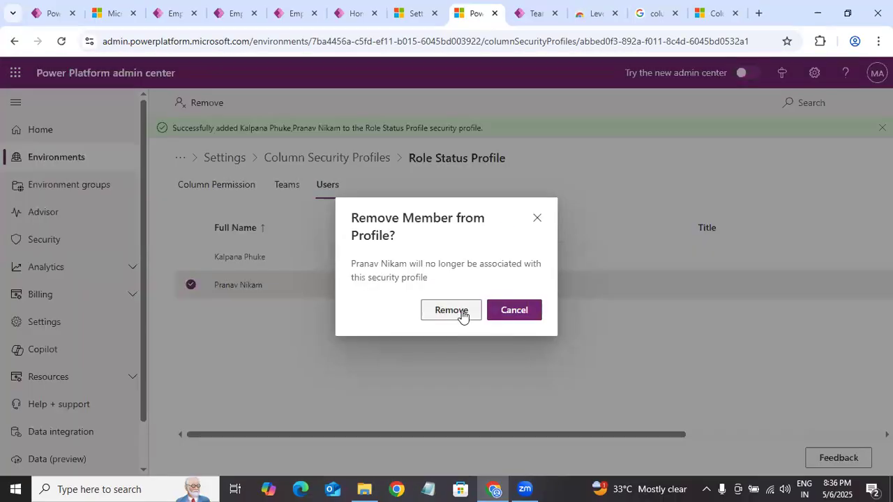
left_click(458, 311)
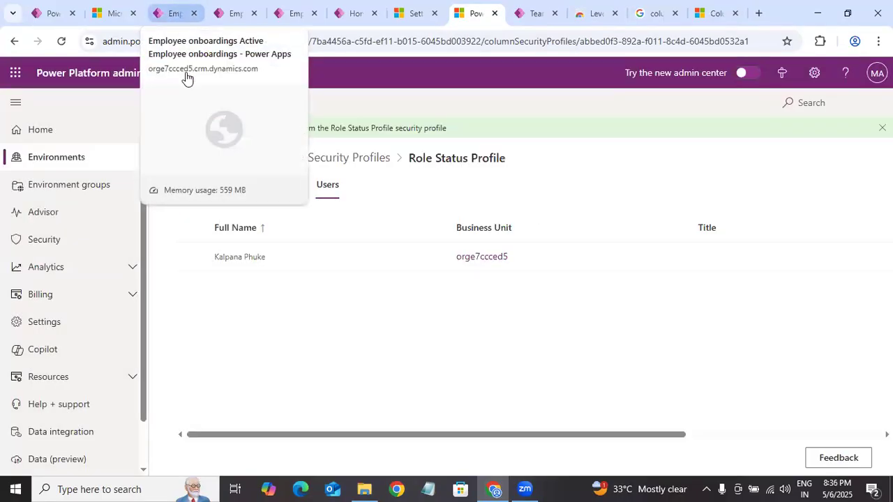
Step: In the Employee Onboarding App, use the Level up extension to search for the user removed from the profile and impersonate them
left_click(169, 13)
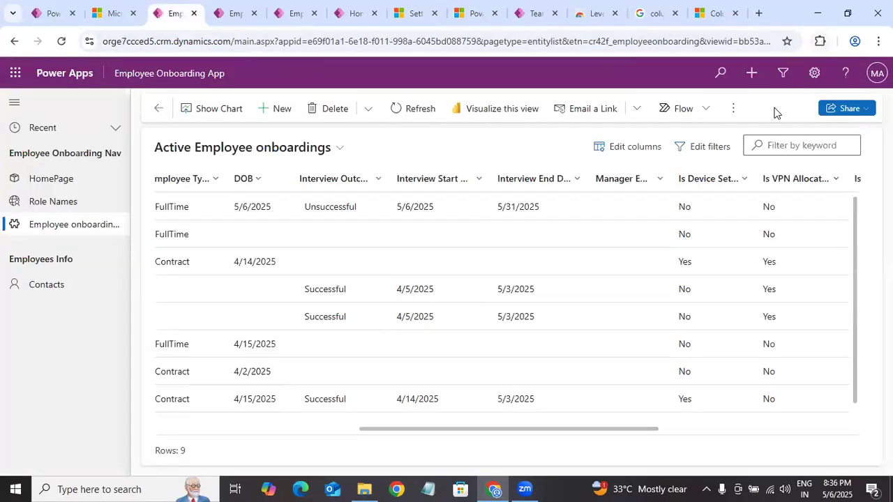
left_click(820, 41)
left_click(544, 142)
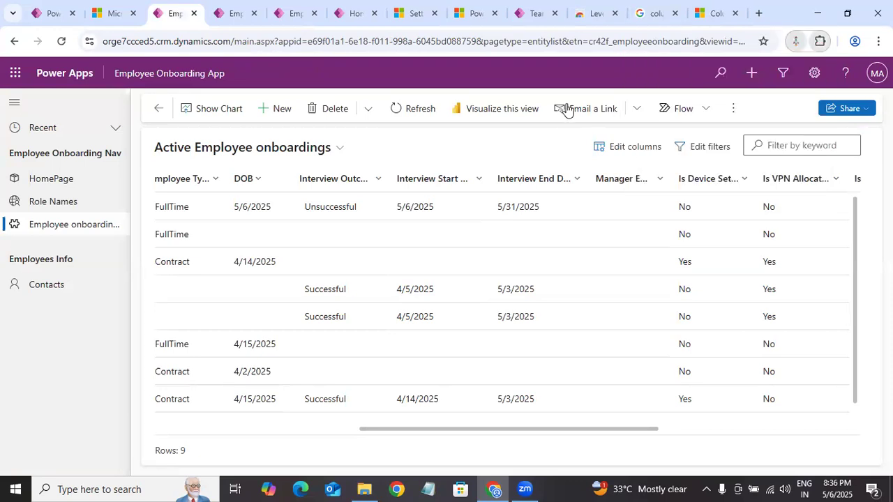
left_click(795, 42)
left_click(713, 105)
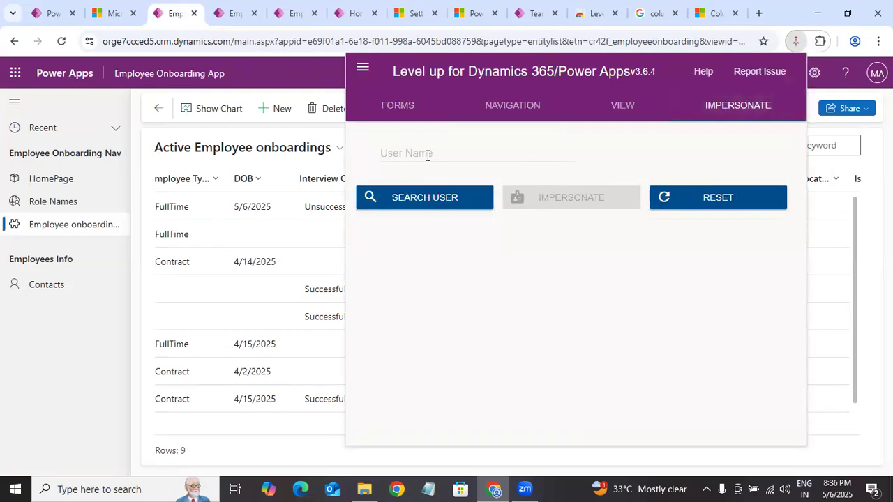
left_click(427, 155)
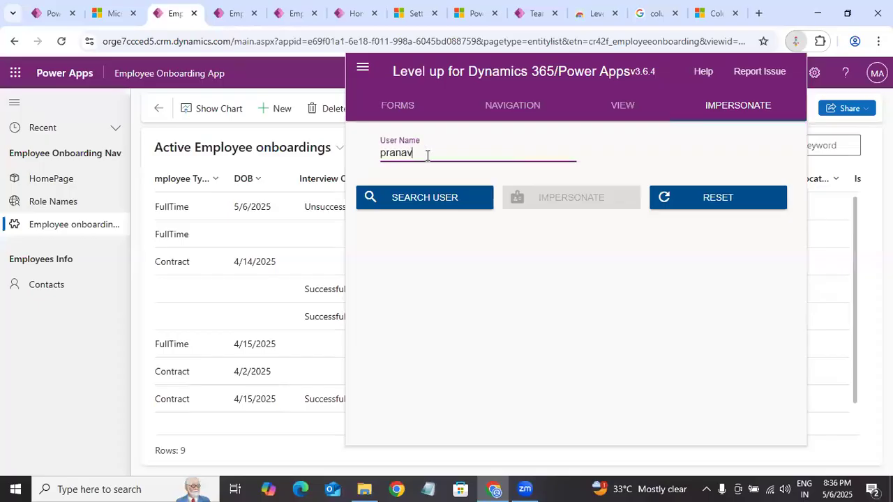
left_click(409, 201)
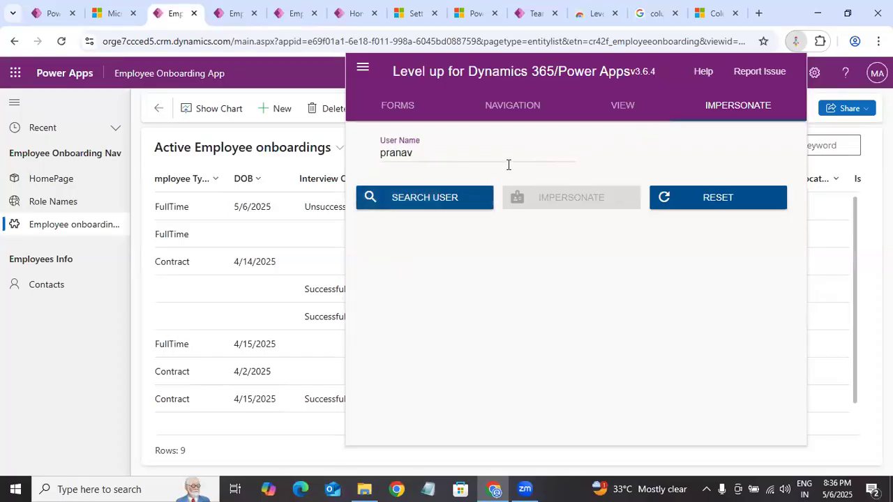
left_click(570, 154)
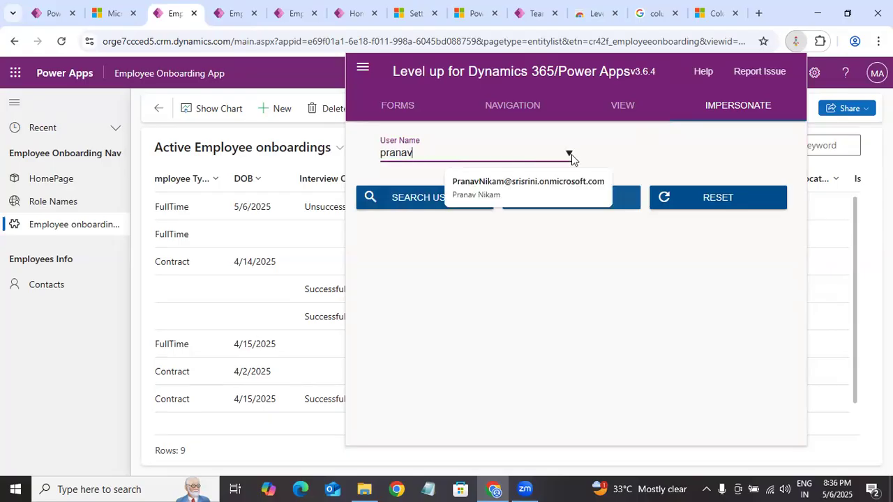
left_click(537, 194)
left_click(589, 199)
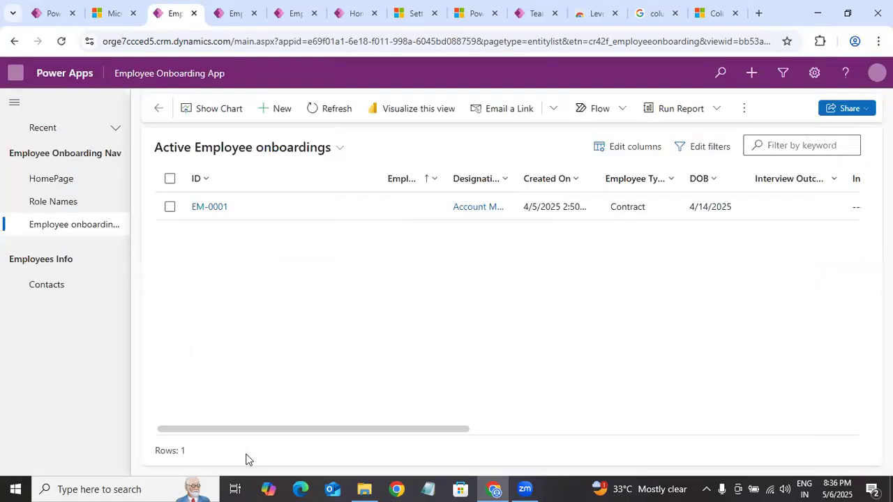
Step: Examine the interview columns in the onboarding list and the Interview Information fields of record EM-0001, returning to the list
scroll(247, 458, "right", 10)
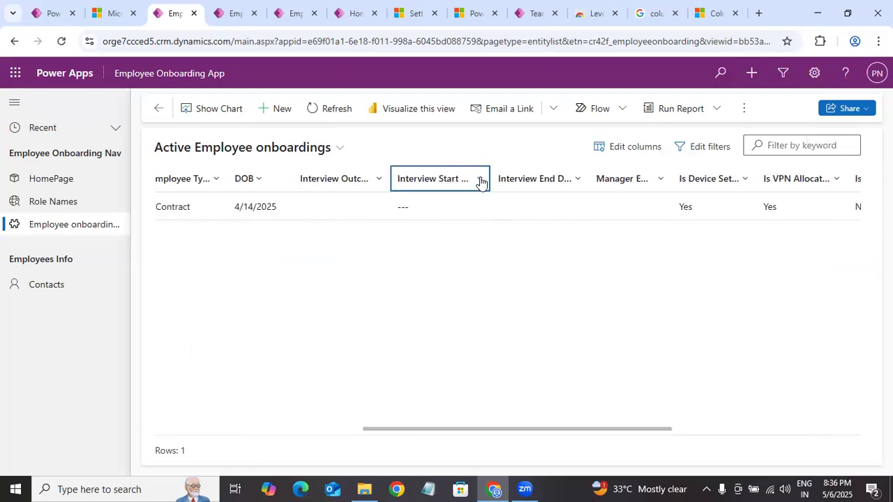
left_click_drag(491, 178, 482, 175)
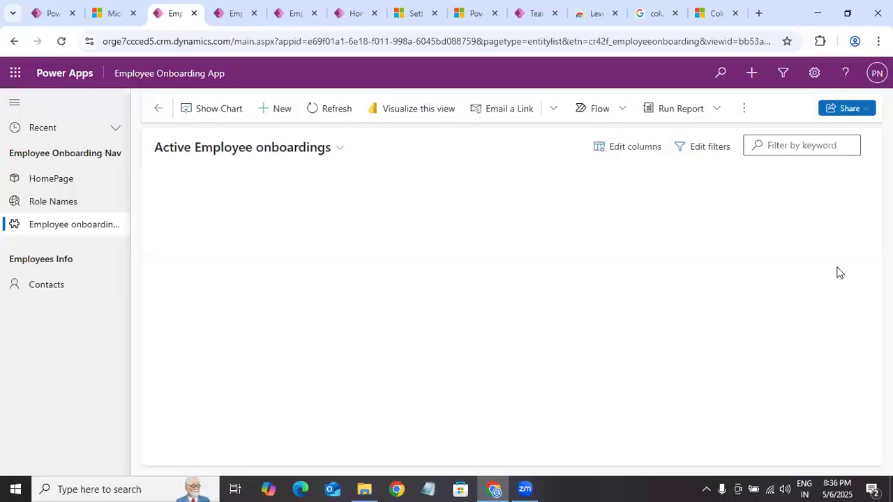
left_click(211, 206)
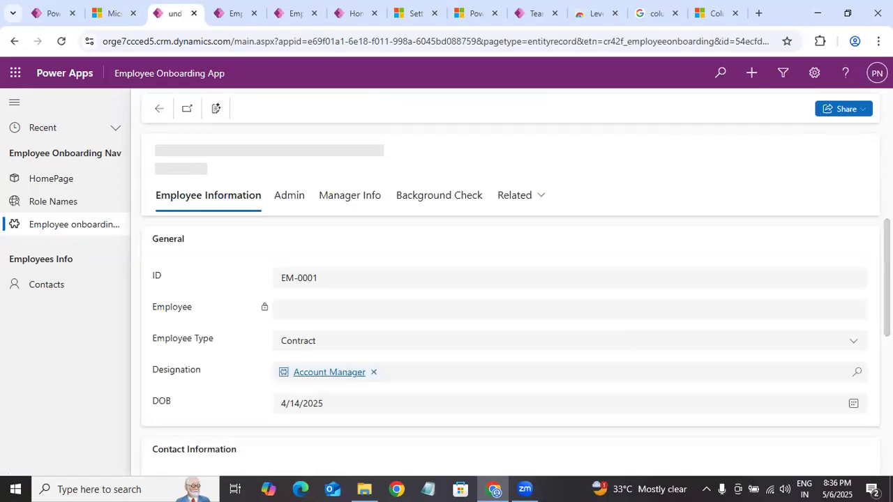
scroll(267, 311, "down", 10)
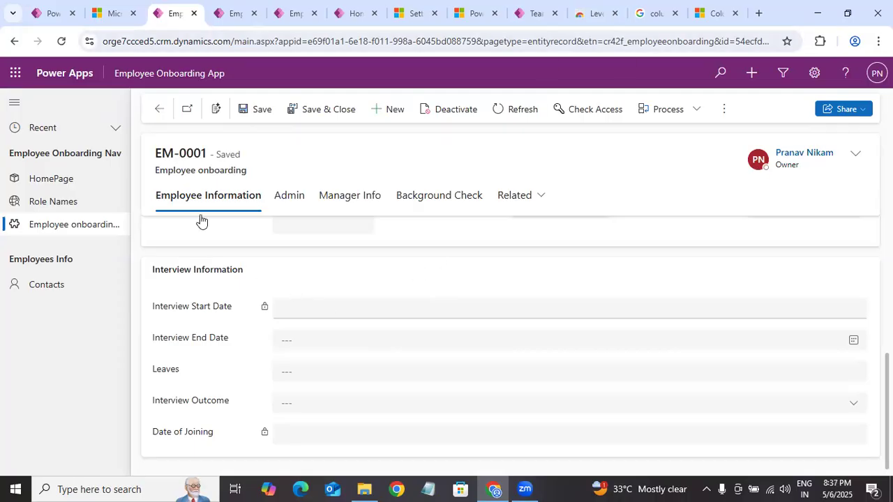
left_click(154, 110)
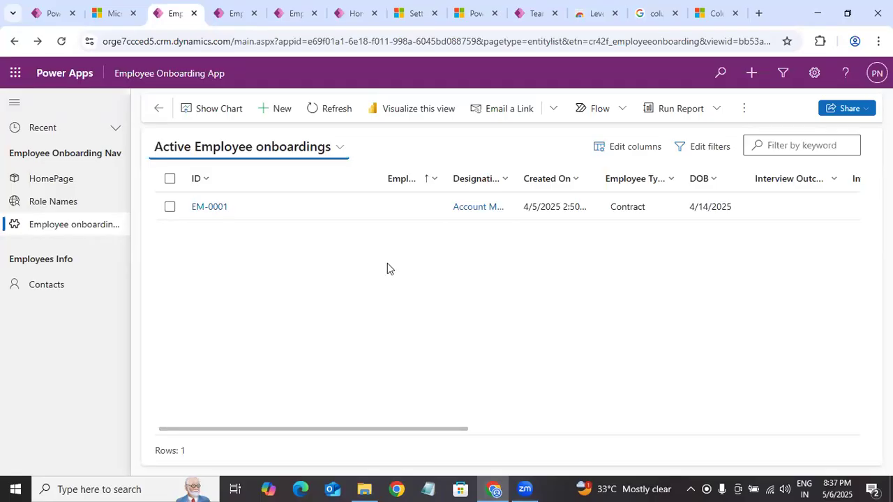
Step: In the Power Apps maker portal, enable column security on the Interview End Date column of Employee onboarding and save it
left_click(55, 12)
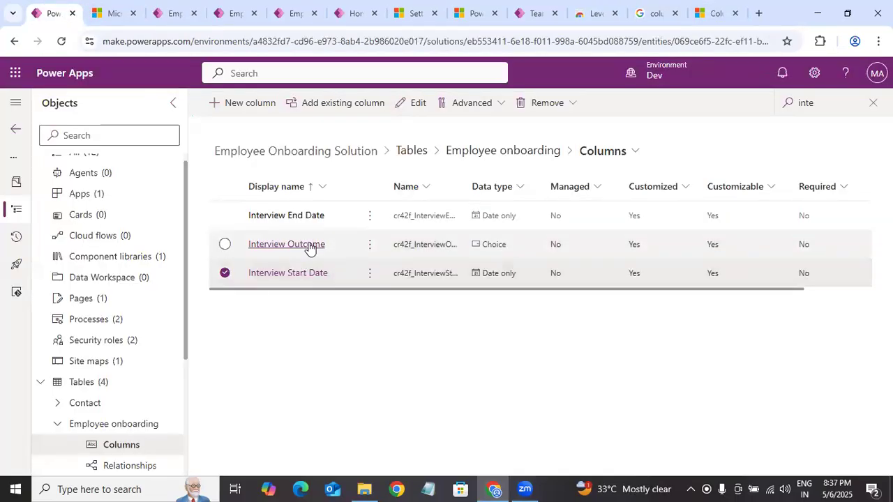
left_click(300, 217)
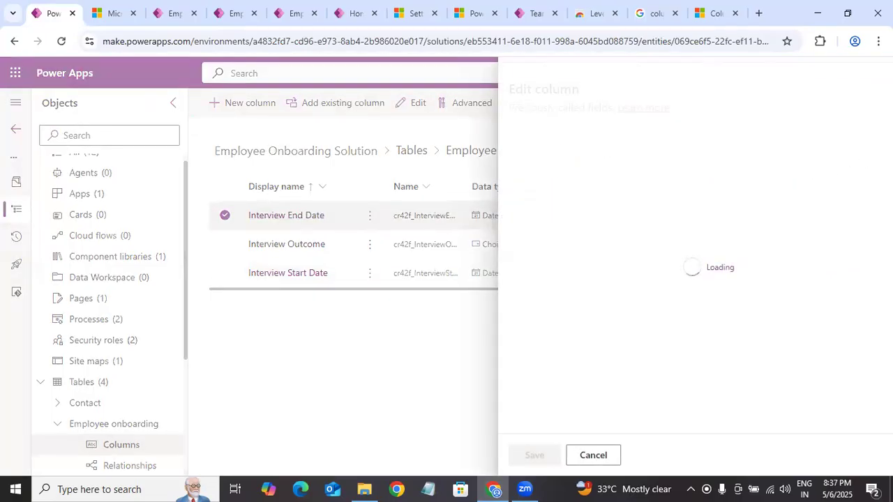
scroll(808, 396, "down", 2)
left_click(530, 397)
scroll(579, 349, "down", 5)
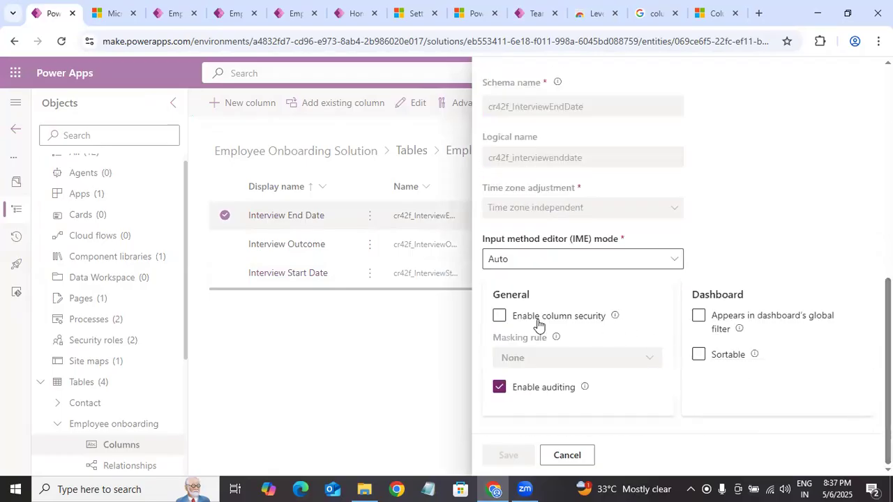
left_click(500, 318)
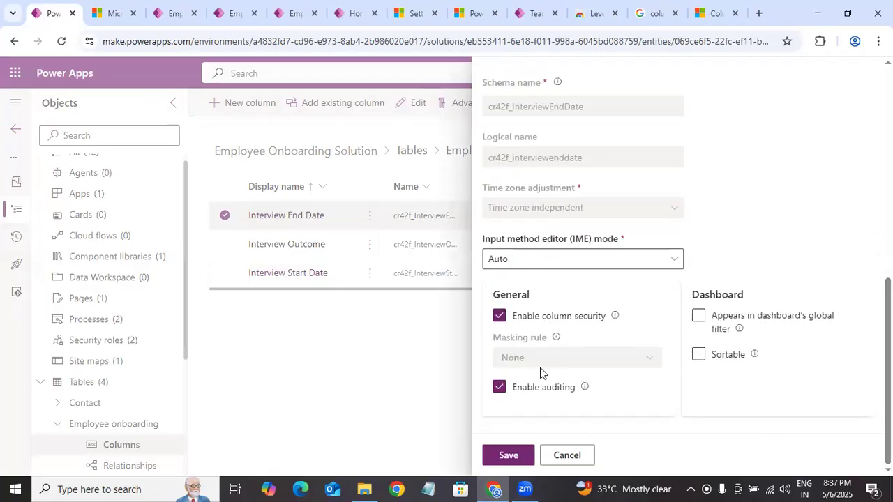
left_click(509, 460)
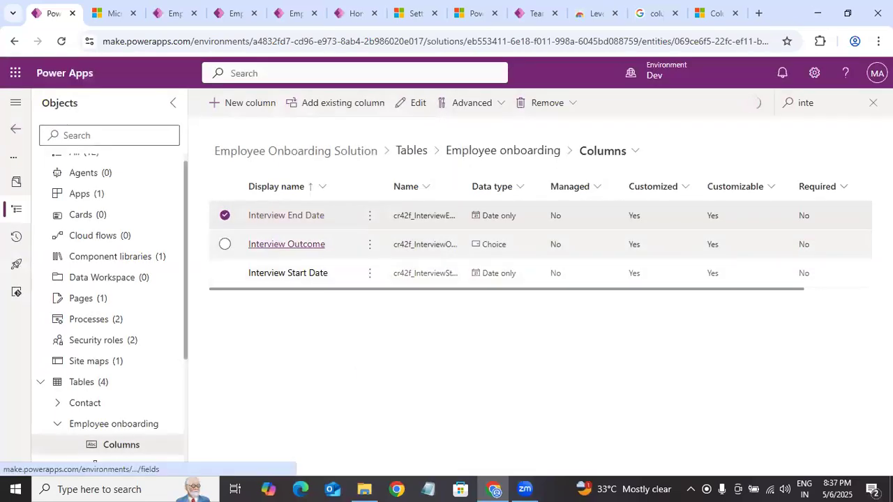
Step: Enable column security on the Interview Outcome column and save it
left_click(225, 244)
left_click(339, 239)
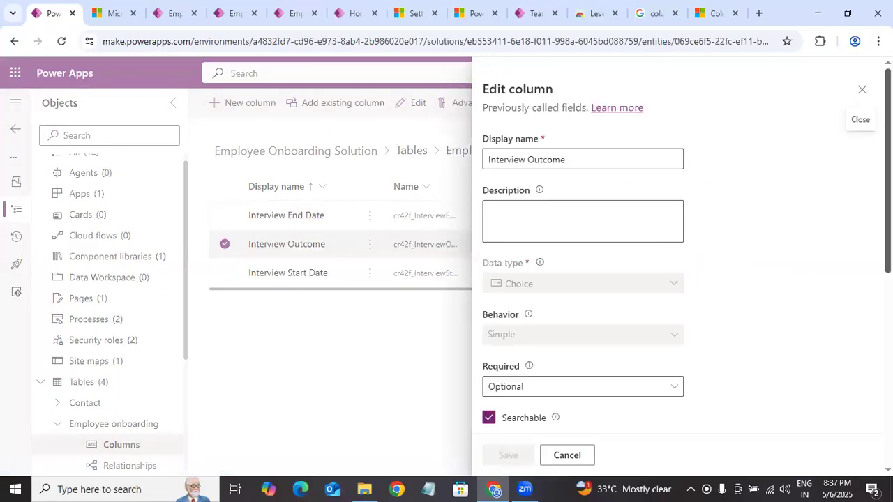
scroll(596, 388, "down", 5)
left_click(528, 397)
scroll(670, 367, "down", 4)
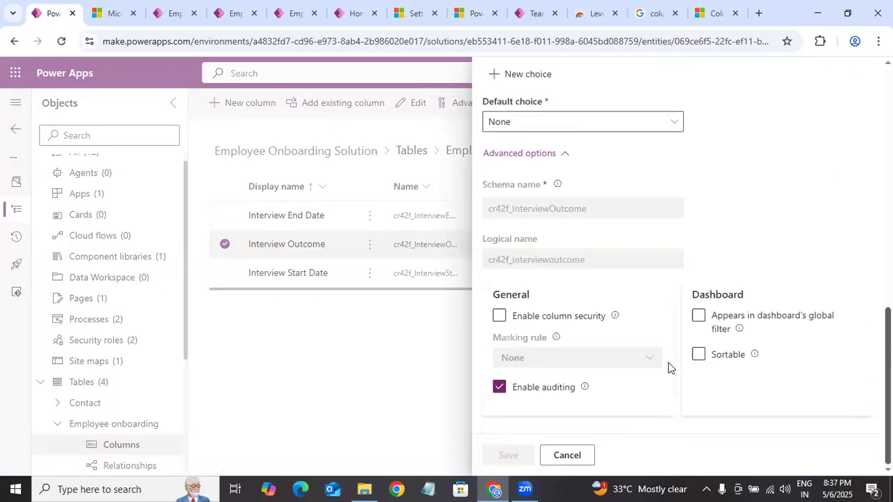
left_click(496, 316)
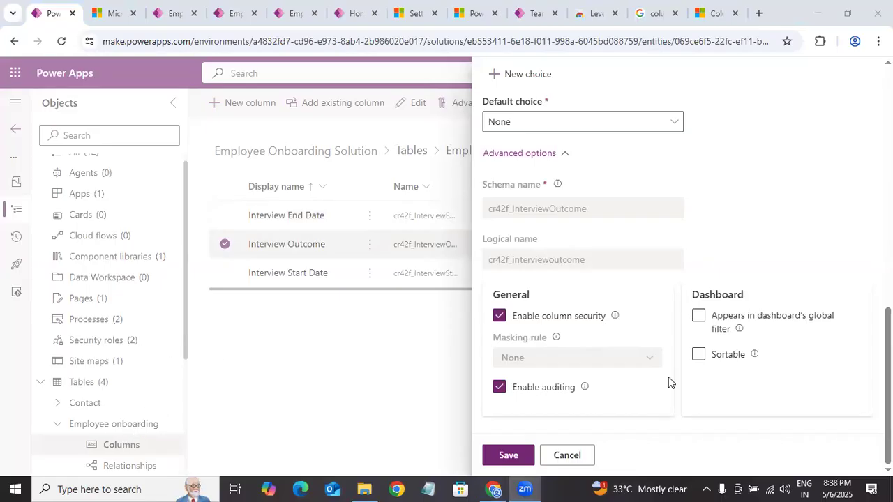
left_click(508, 455)
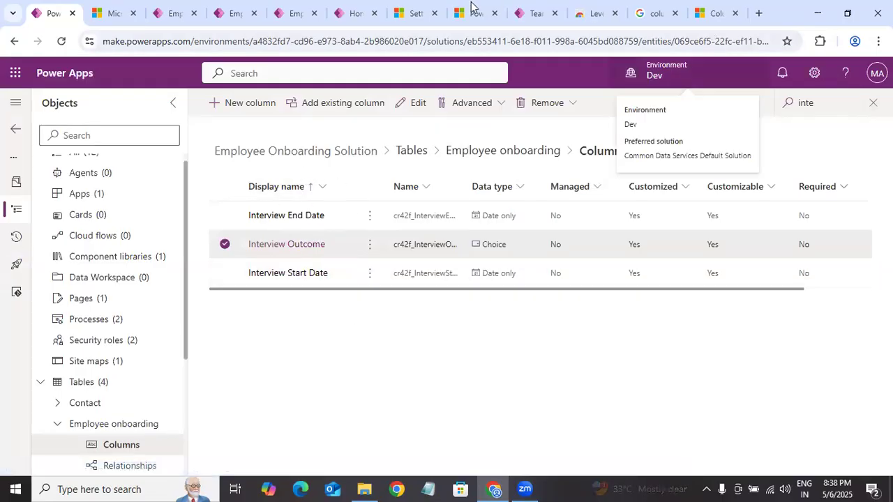
Step: Reload the Employee Onboarding App, and reopen the Interview Outcome column's settings in the maker portal, closing them without changes
left_click(161, 12)
left_click(62, 41)
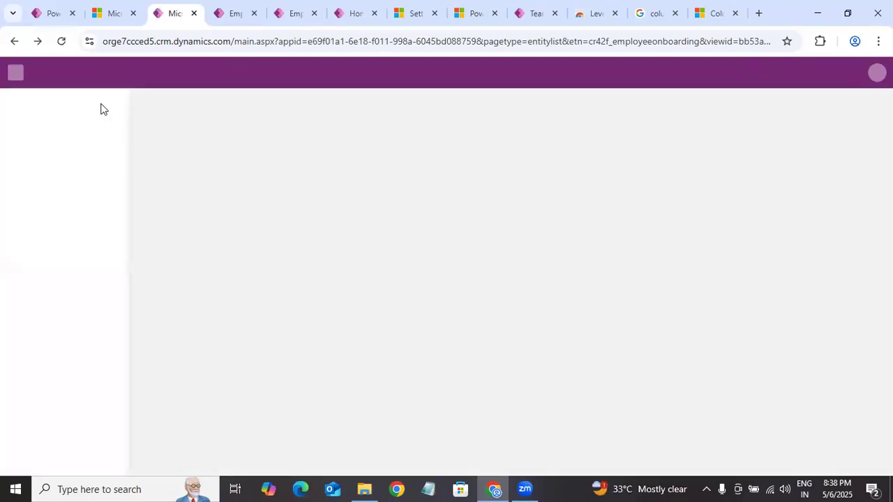
left_click(41, 7)
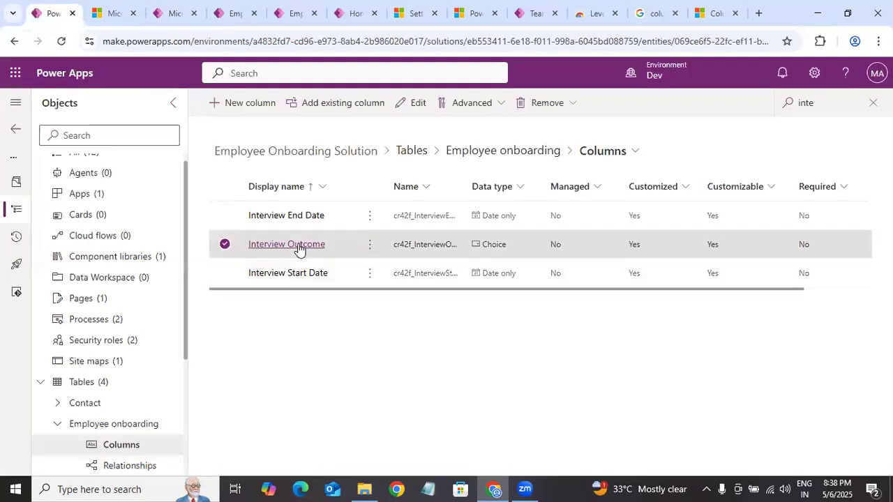
double_click(792, 242)
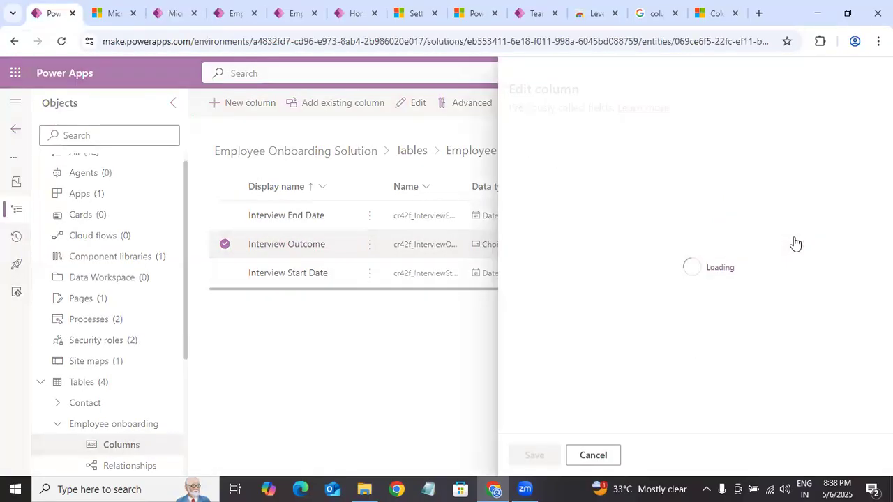
left_click(571, 457)
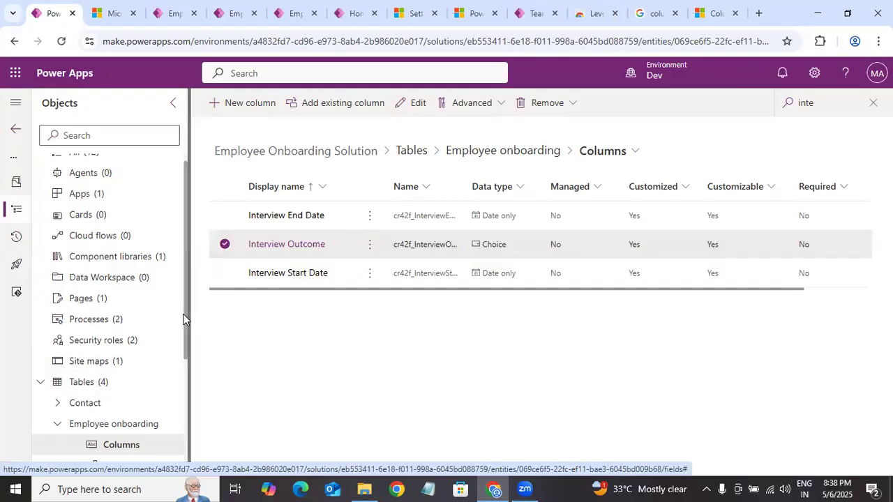
Step: Collapse the Employee onboarding table and open the Role Names table in the Employee Onboarding Solution
scroll(183, 406, "down", 3)
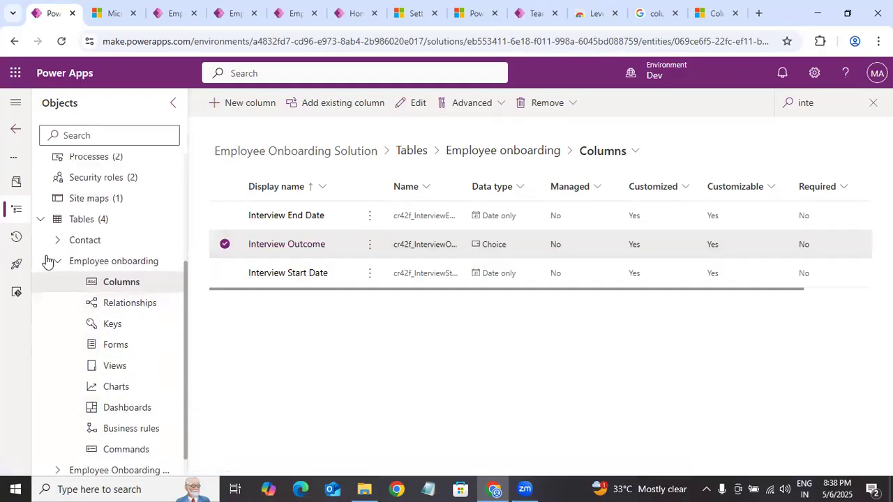
left_click(100, 261)
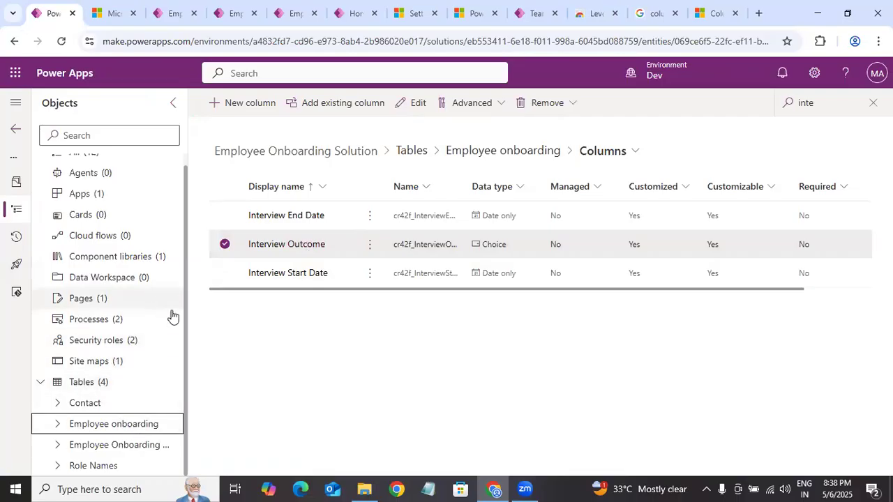
left_click(183, 340)
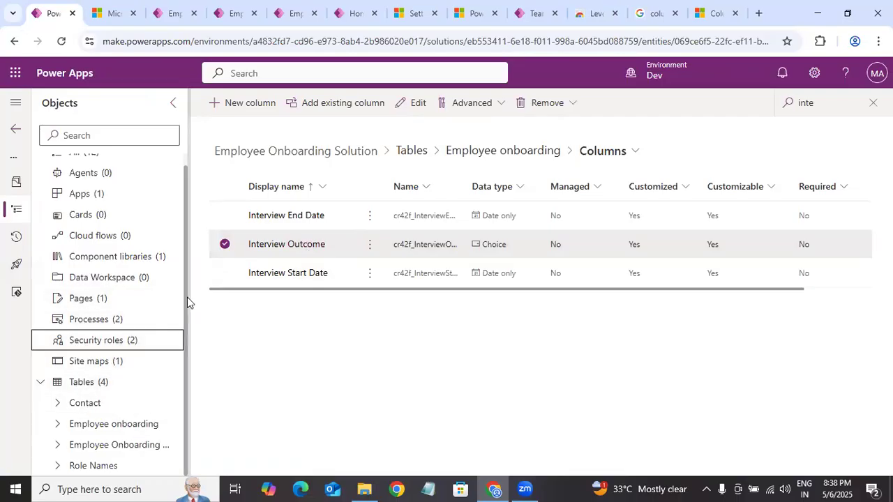
left_click_drag(185, 272, 190, 241)
scroll(124, 396, "down", 1)
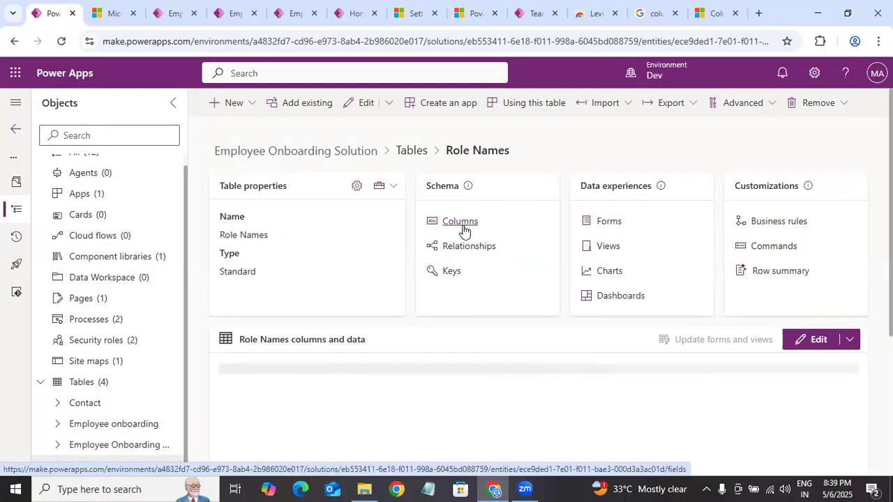
Step: Search the Role Names table's columns for "role", examine the Role Status column's advanced options, and close them without changes
left_click(460, 223)
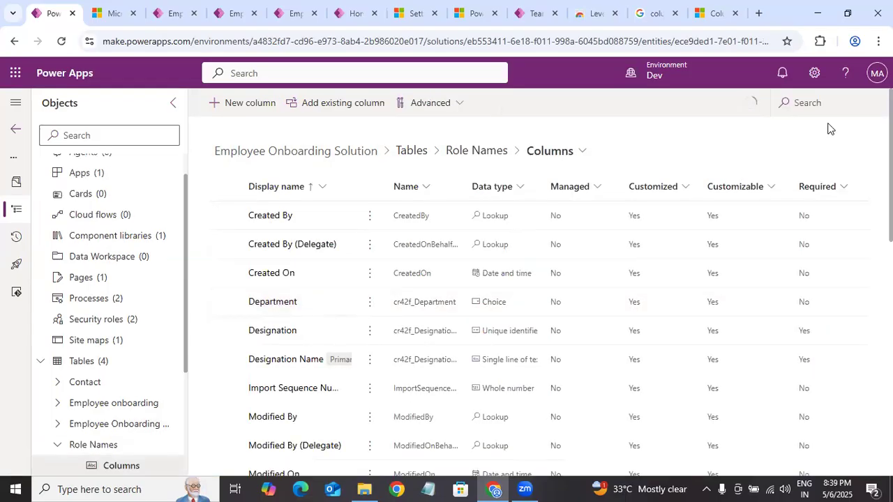
left_click(818, 106)
type("role")
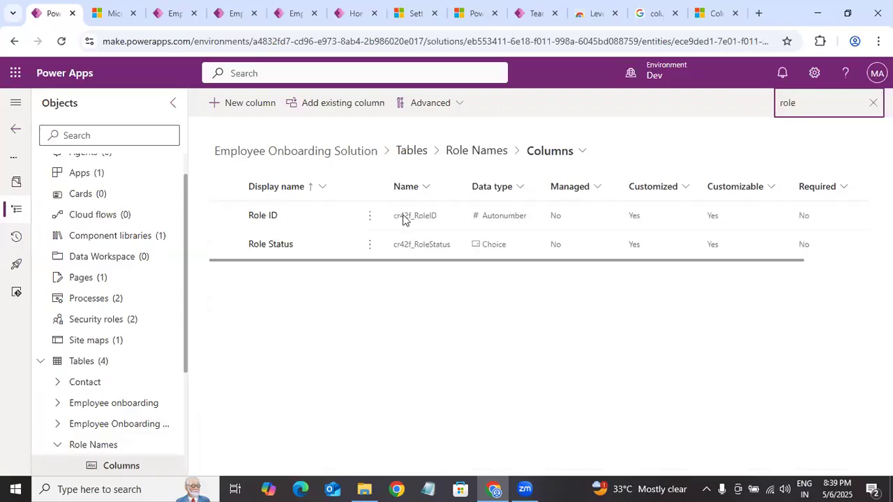
left_click(275, 249)
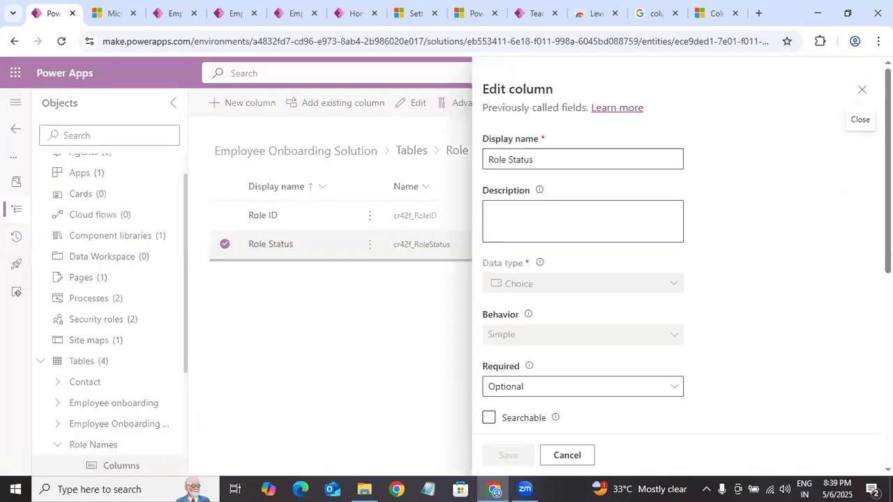
scroll(809, 441, "down", 5)
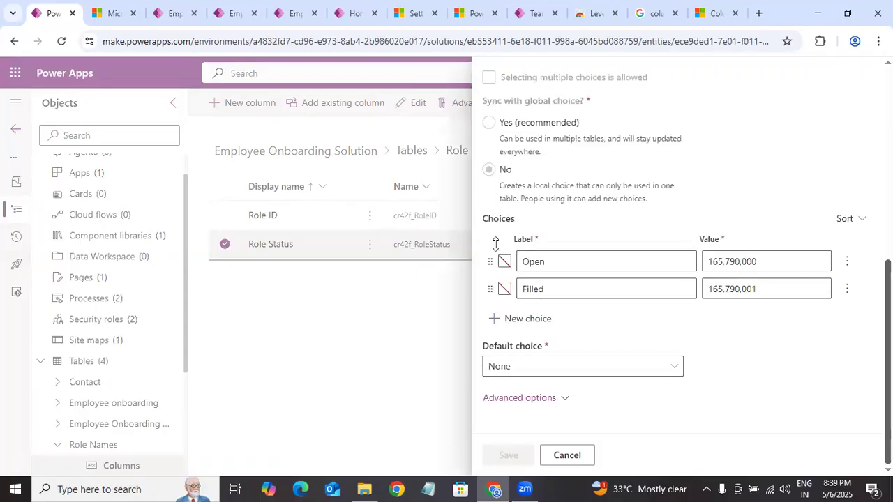
left_click(520, 398)
scroll(519, 398, "down", 4)
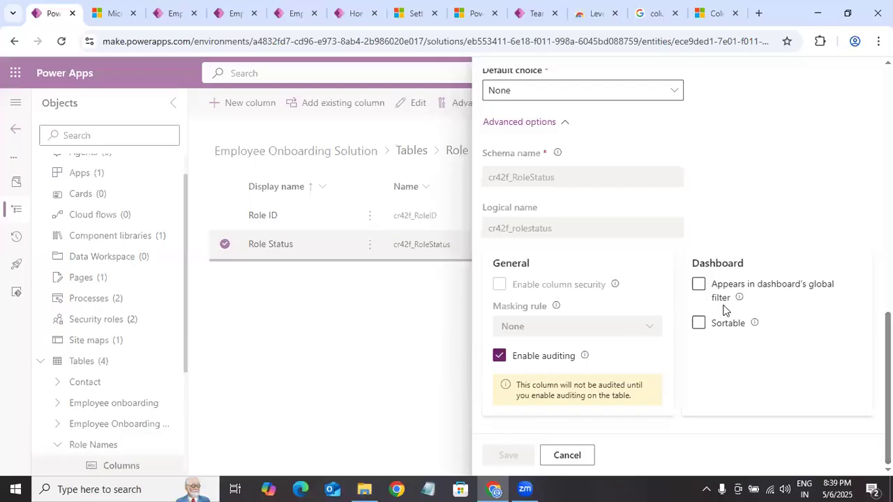
left_click(567, 456)
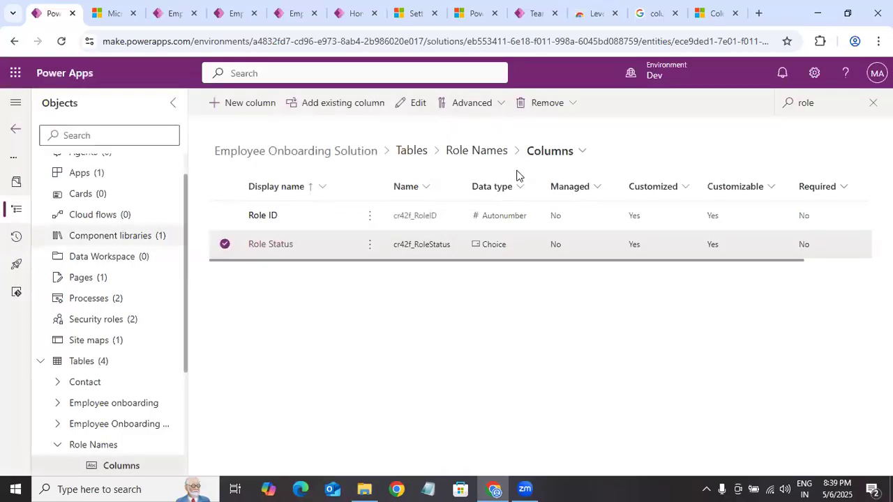
Step: Enable Track changes and Audit changes to its data in the Role Names table's advanced options, and save the table
left_click(454, 153)
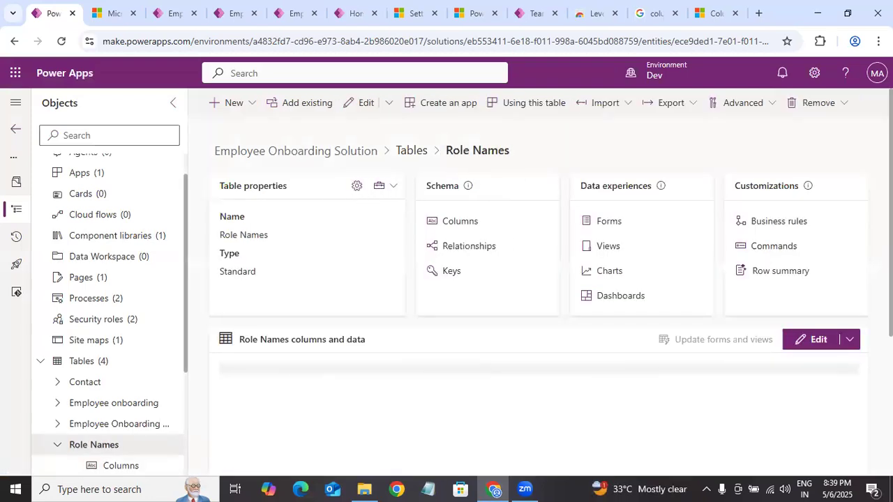
left_click(812, 339)
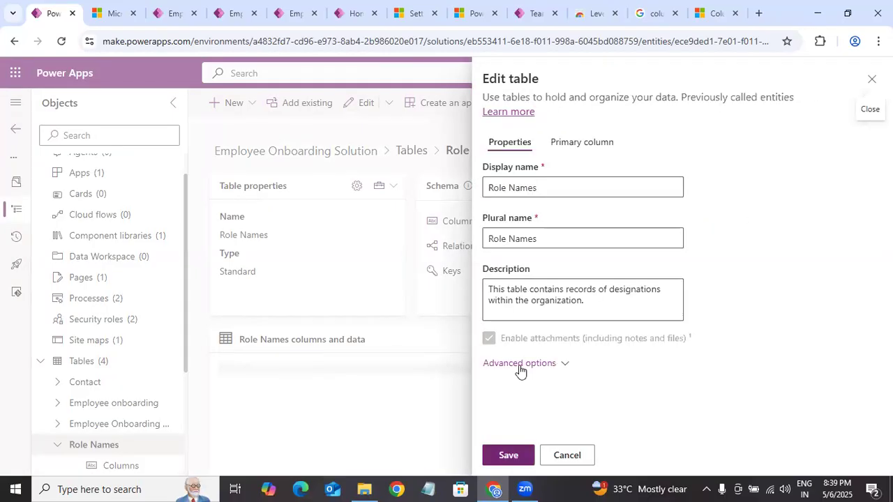
left_click(519, 364)
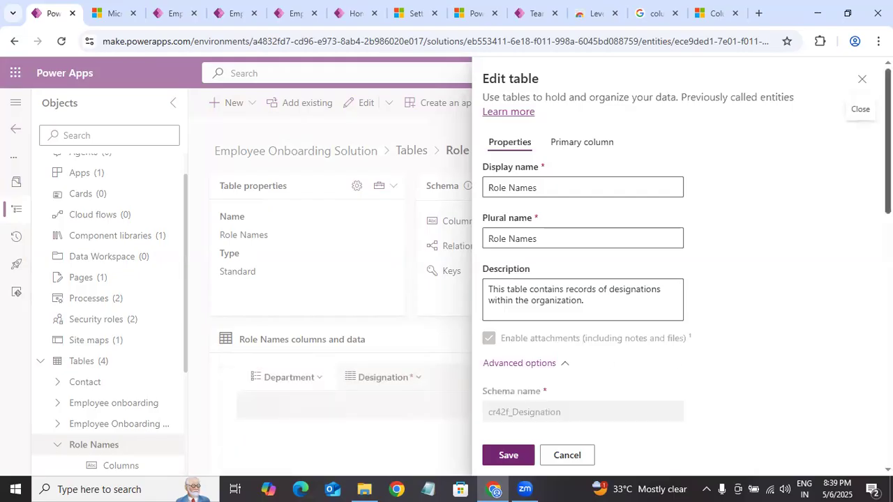
scroll(686, 265, "down", 10)
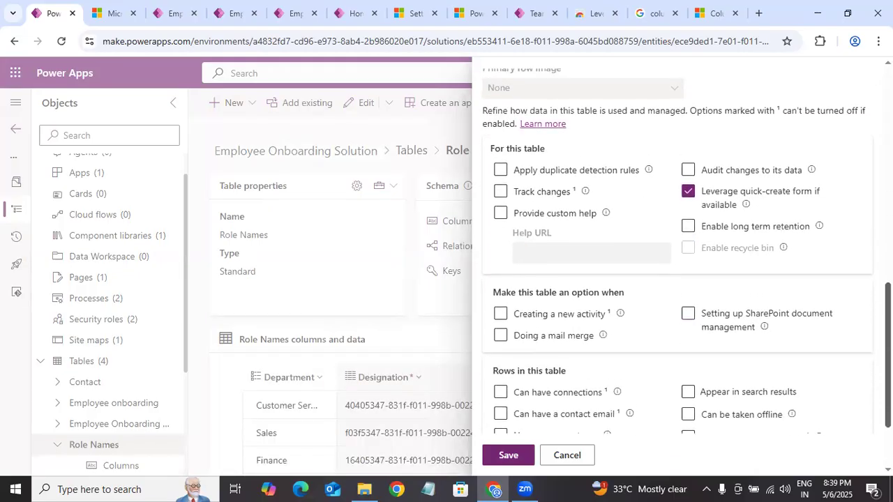
scroll(686, 265, "down", 1)
scroll(686, 265, "down", 2)
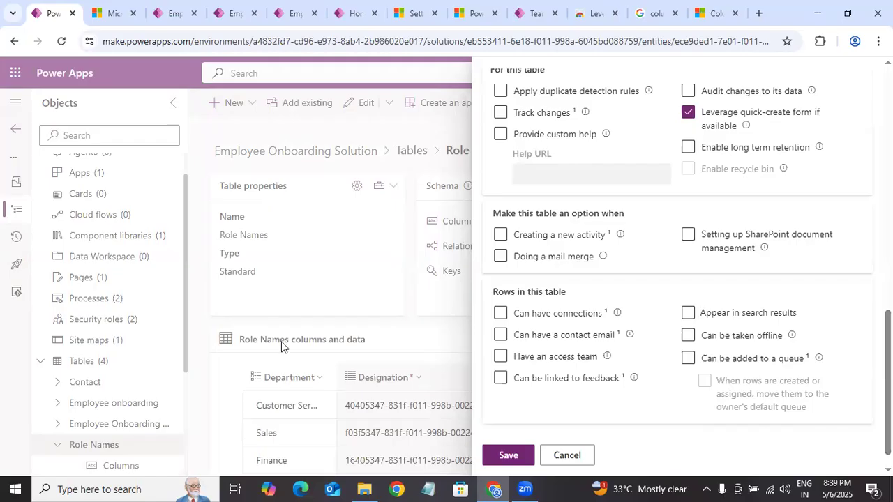
scroll(686, 267, "down", 1)
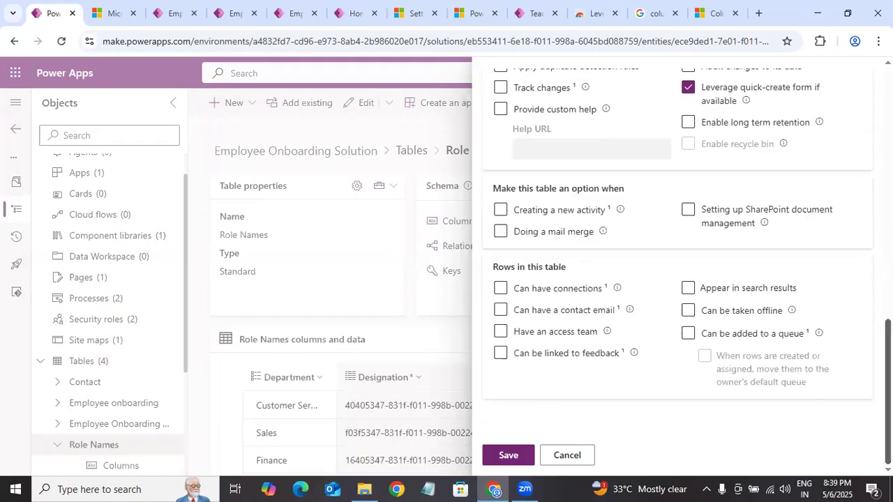
scroll(686, 267, "up", 3)
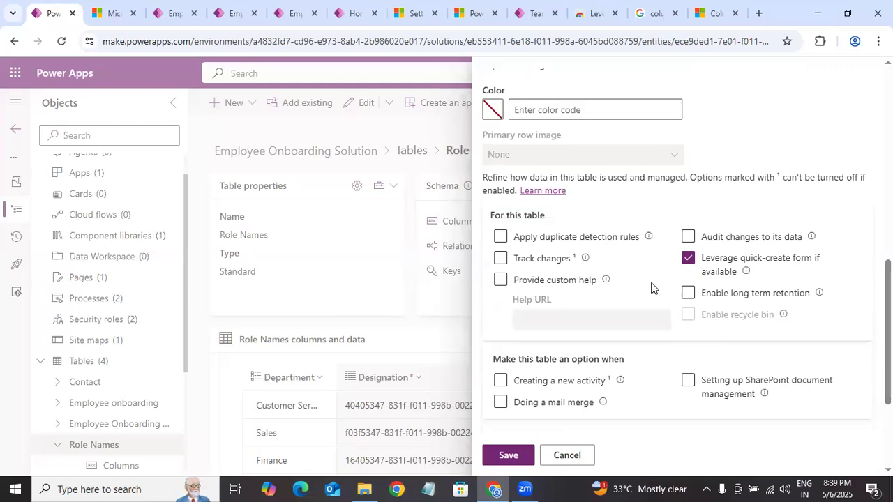
left_click(500, 258)
left_click(688, 237)
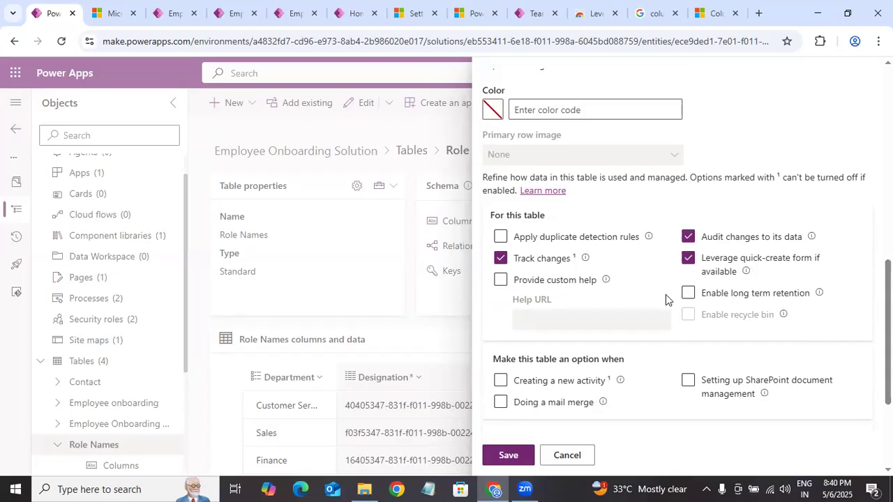
left_click(508, 455)
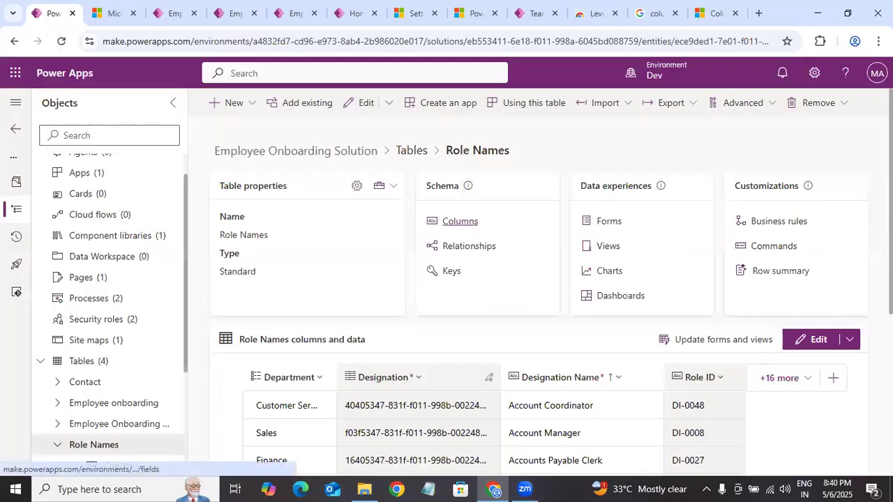
Step: Examine the Role Status column's advanced options in the Role Names table again, close them without changes, and reload the page
left_click(459, 222)
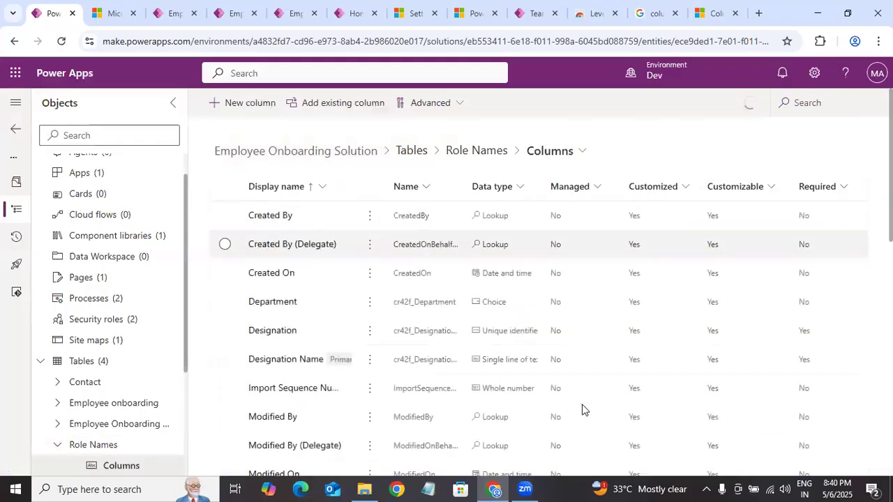
scroll(488, 282, "down", 4)
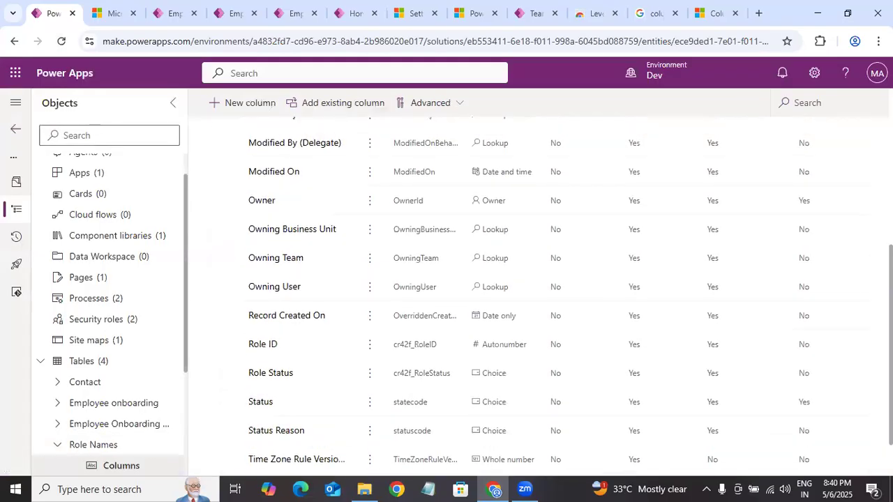
scroll(297, 457, "up", 1)
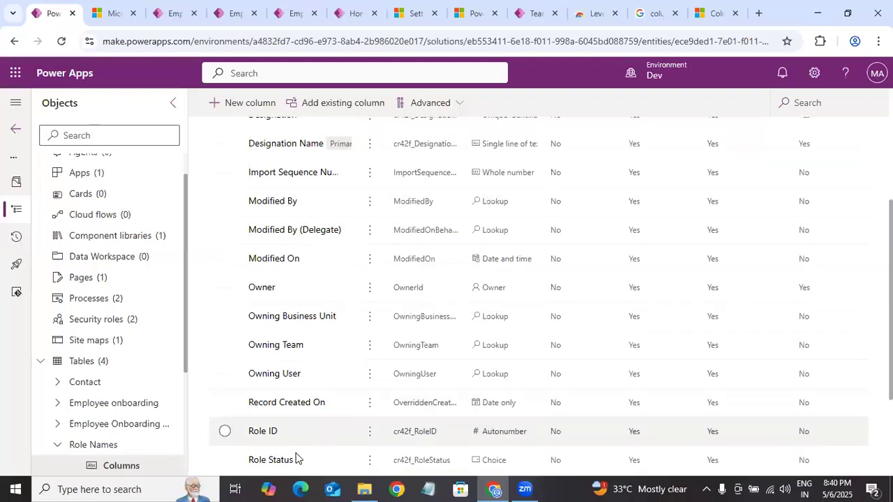
left_click(844, 229)
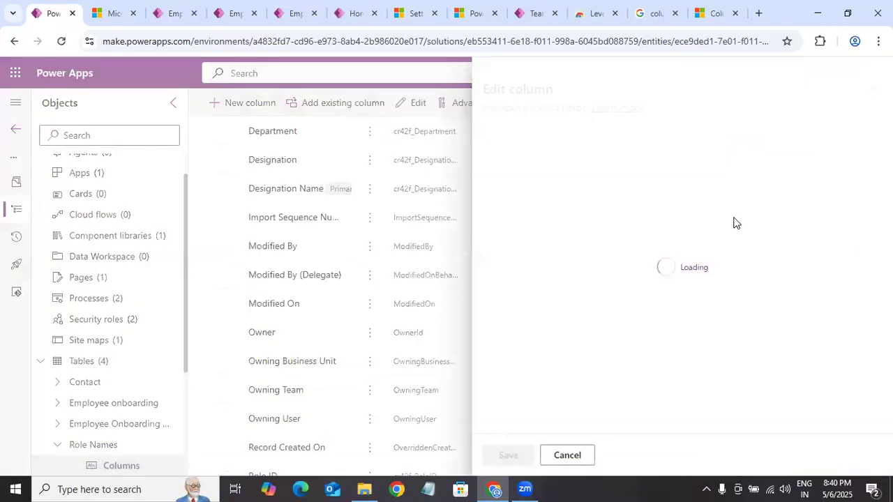
scroll(683, 279, "down", 5)
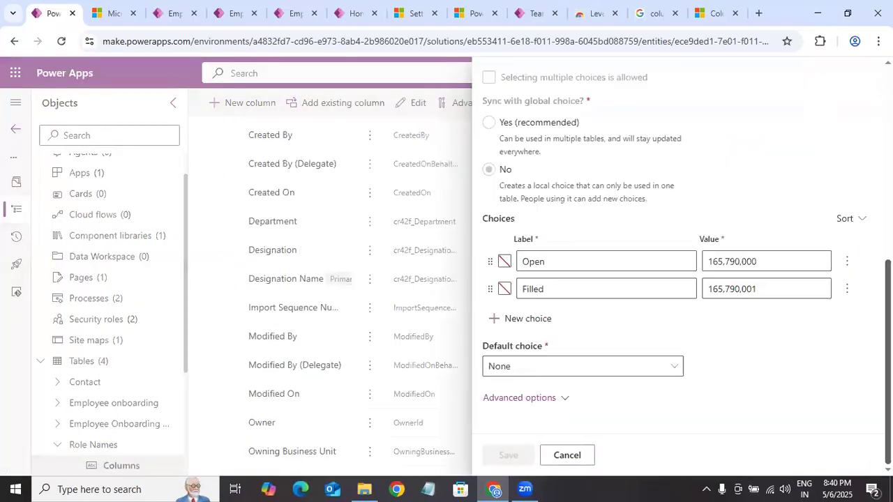
left_click(564, 397)
scroll(499, 321, "down", 3)
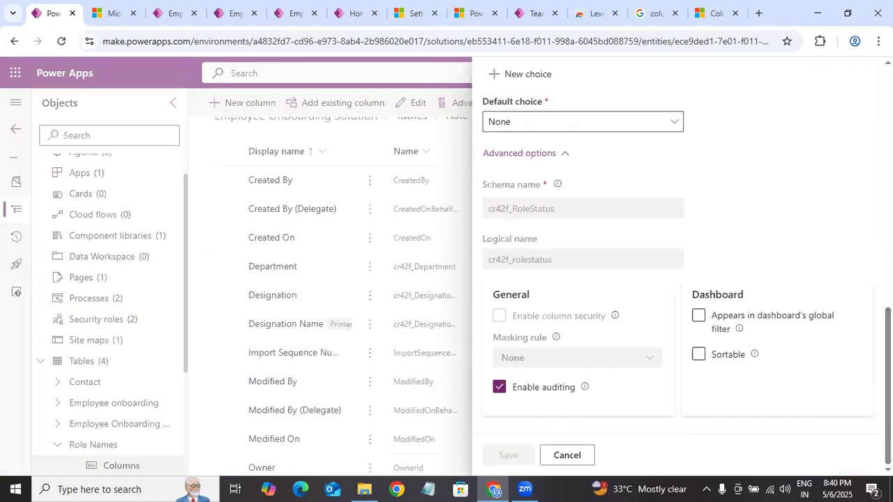
scroll(676, 279, "up", 7)
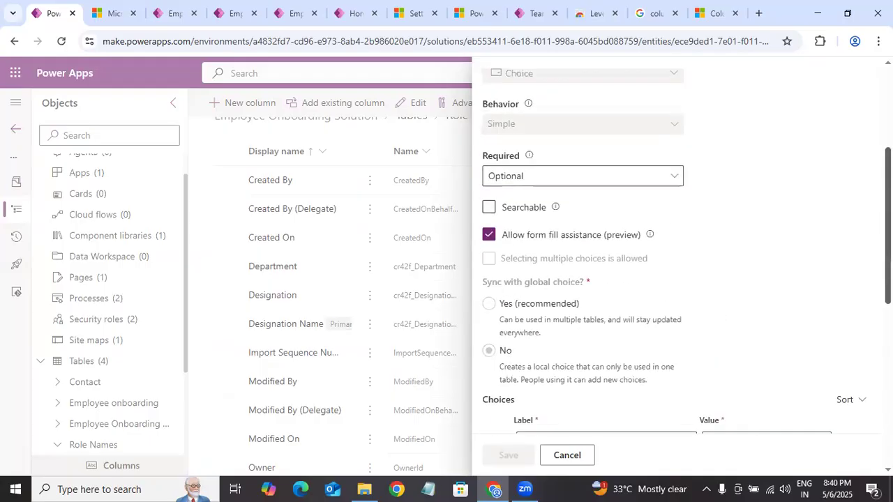
scroll(676, 279, "up", 1)
scroll(676, 279, "up", 2)
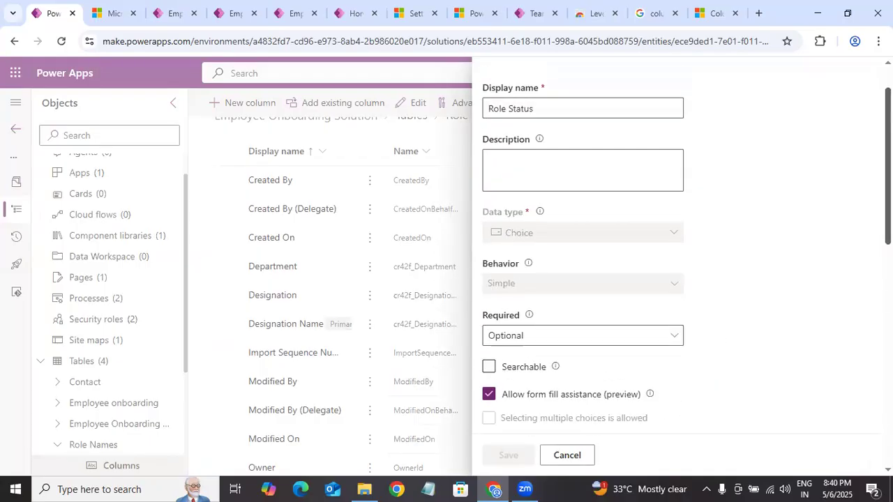
scroll(676, 279, "up", 2)
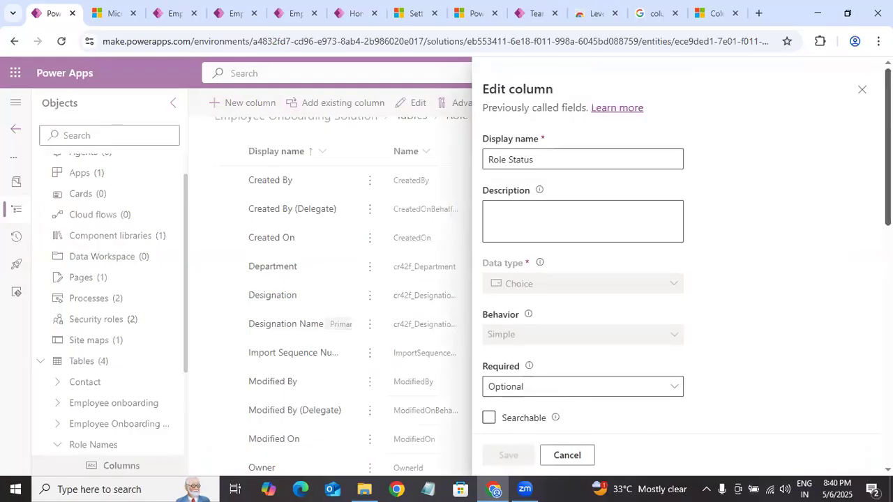
left_click(862, 90)
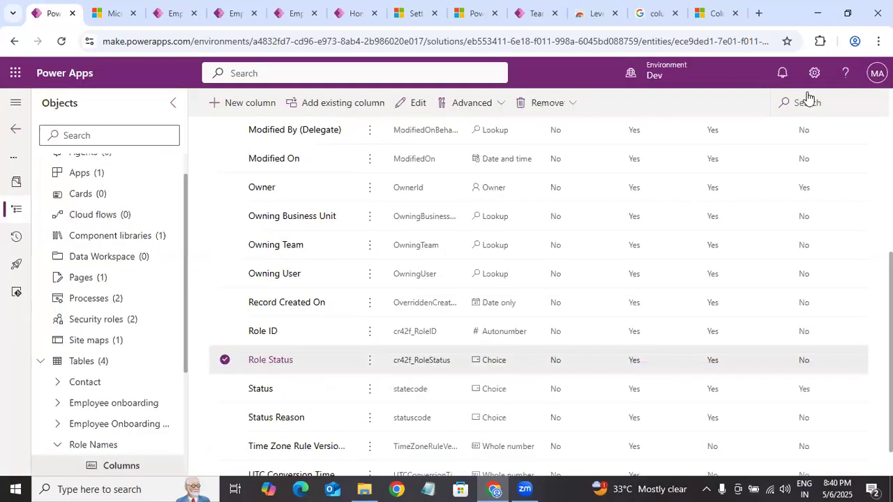
left_click(61, 42)
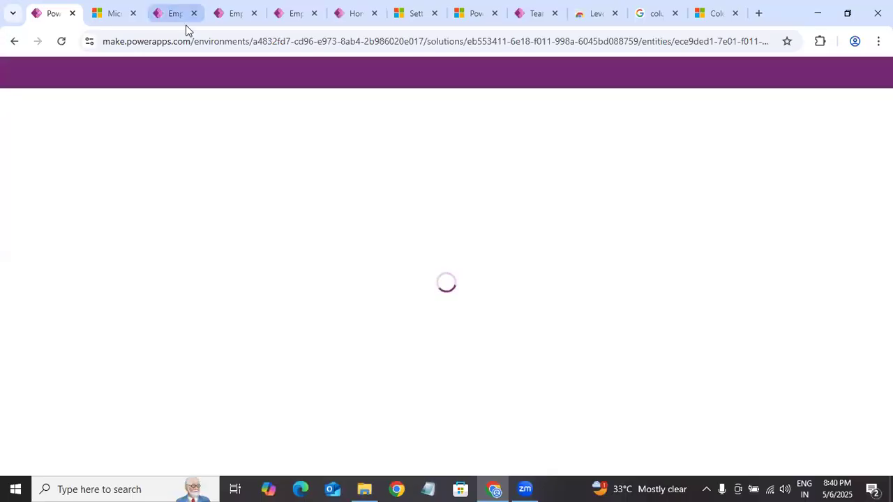
Step: View the Active Employee onboardings list, and open the Role Status Profile from the Dev environment's column security profiles in the Power Platform admin center
left_click(169, 15)
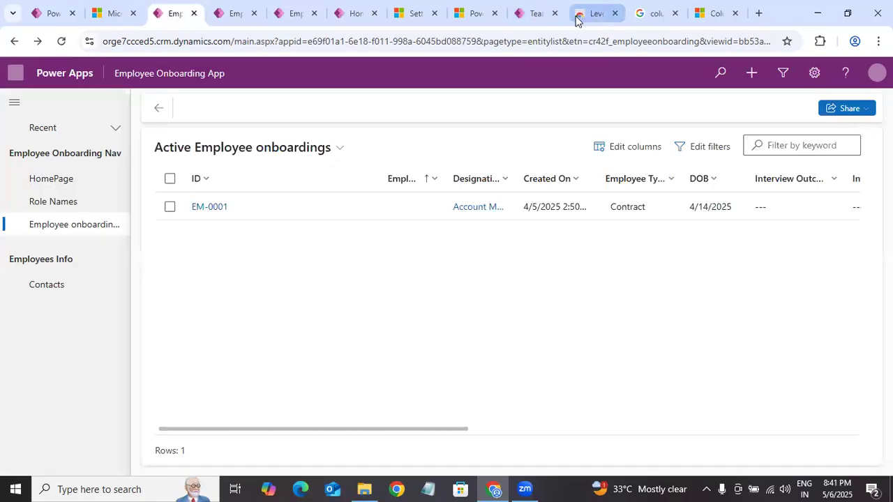
left_click(466, 12)
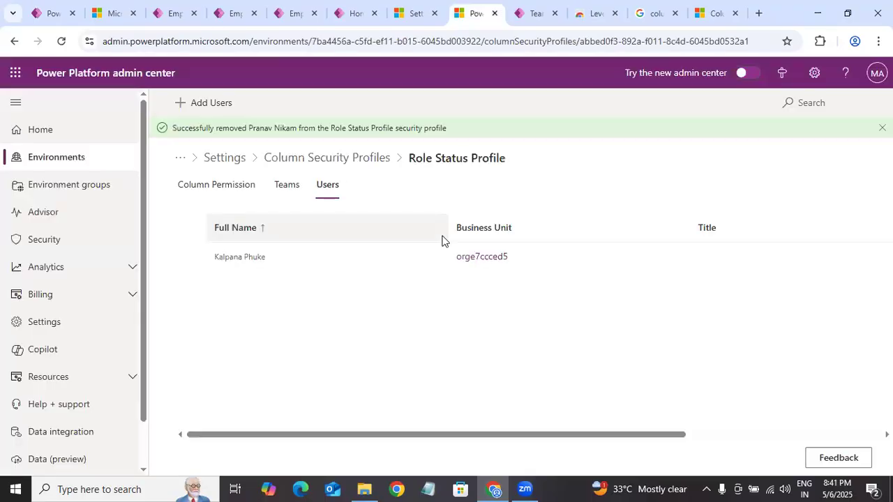
left_click(224, 158)
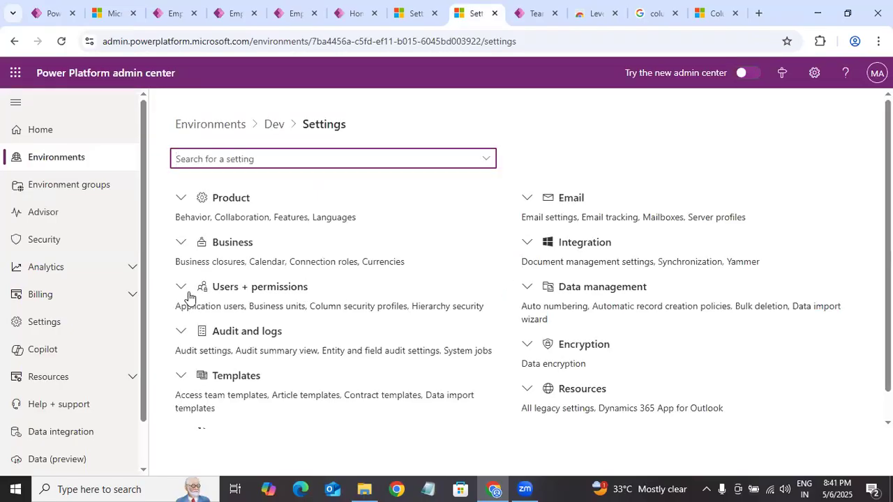
left_click(183, 288)
scroll(195, 270, "down", 3)
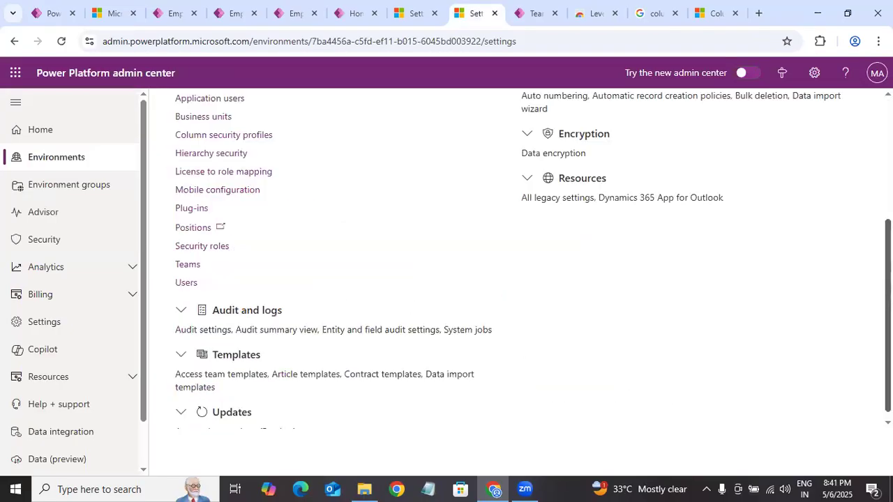
left_click(247, 131)
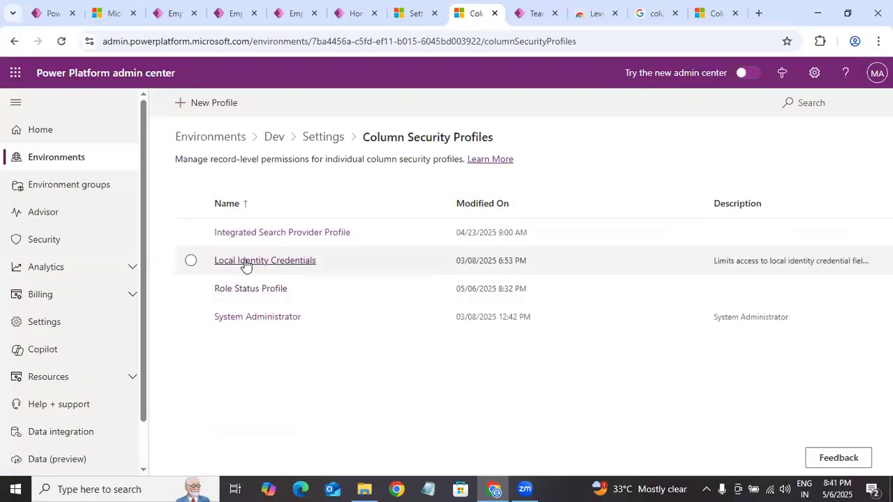
left_click(253, 291)
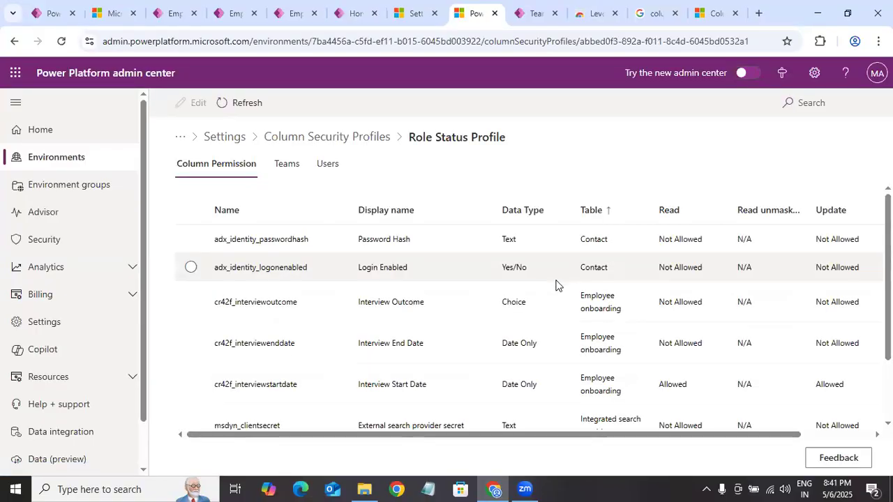
Step: Set Read, Update and Create to Allowed for the Employee onboarding table's Interview Outcome and Interview End Date columns, and save the permissions
scroll(863, 291, "down", 1)
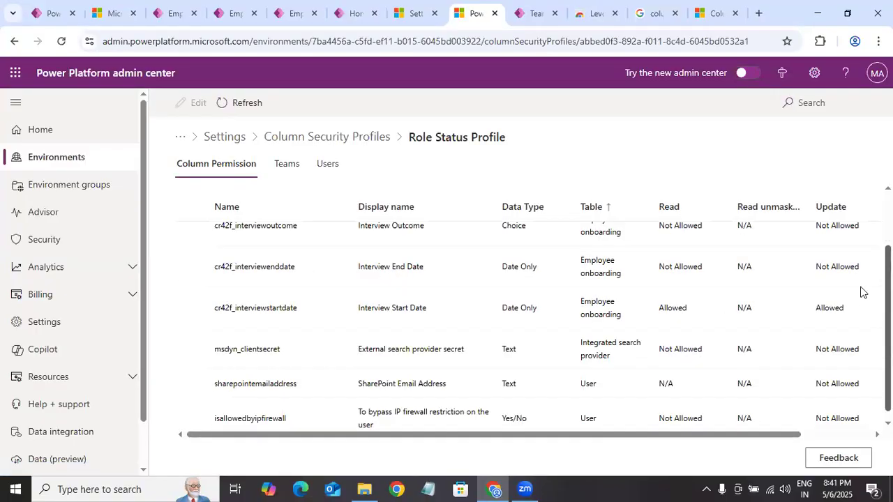
scroll(863, 291, "up", 1)
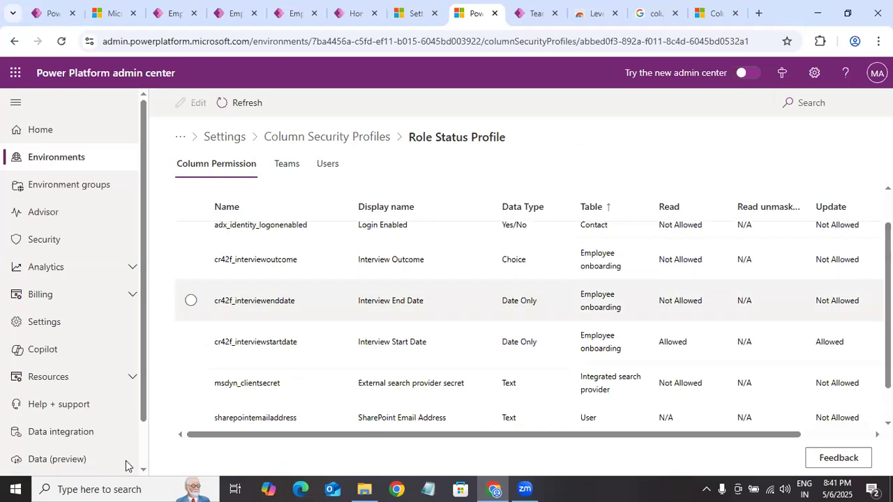
left_click(190, 259)
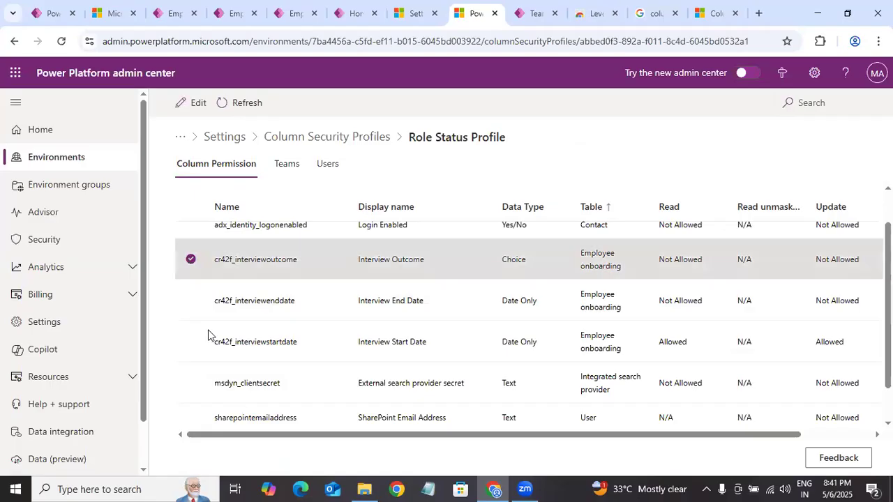
left_click(199, 305)
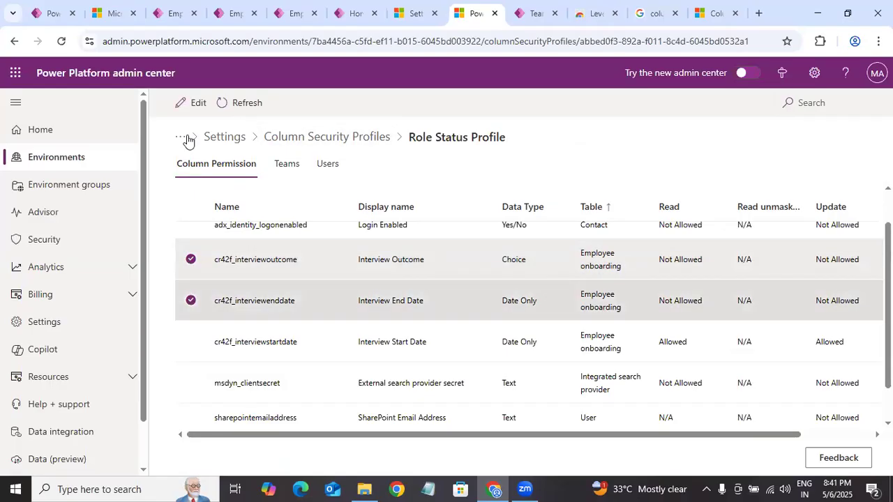
left_click(194, 110)
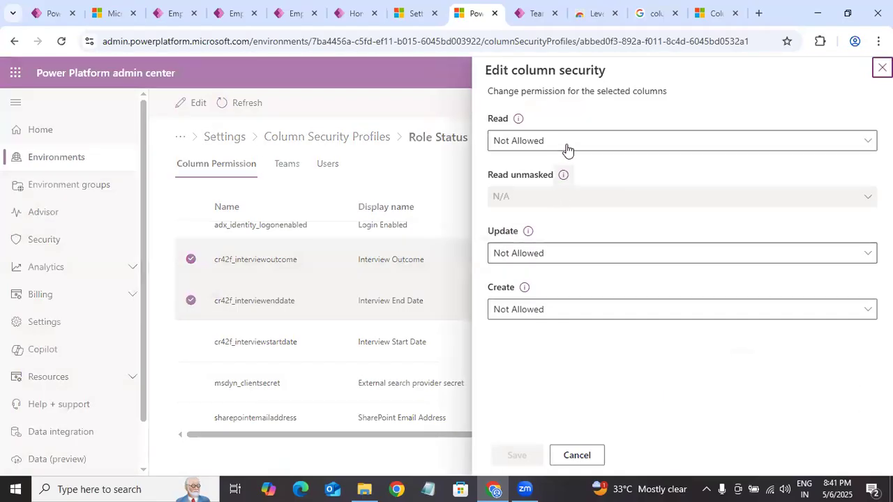
left_click(528, 165)
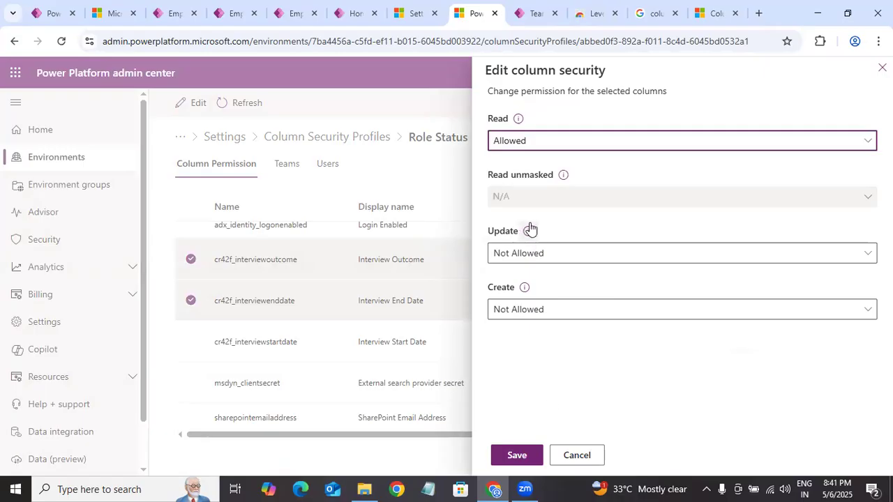
left_click(548, 258)
left_click(540, 275)
left_click(538, 309)
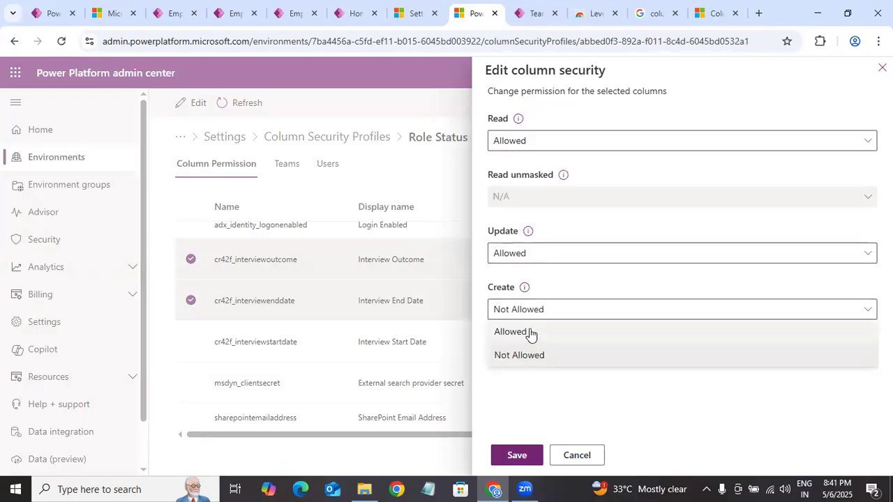
left_click(523, 443)
left_click(516, 455)
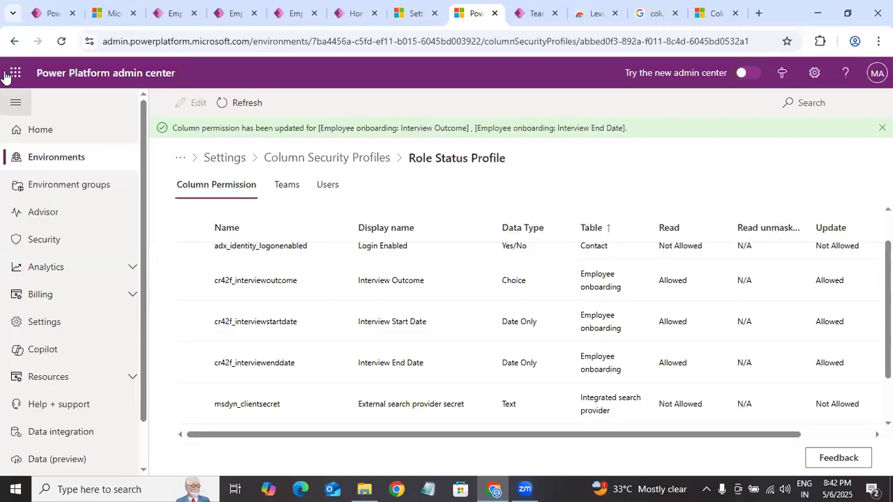
Step: Reload the Role Status Profile page and switch to the Power Apps maker portal
left_click(61, 41)
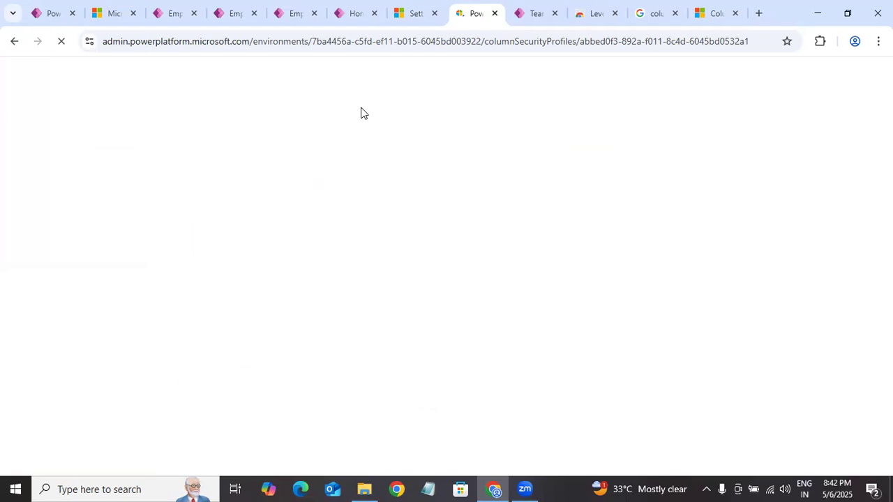
left_click(81, 15)
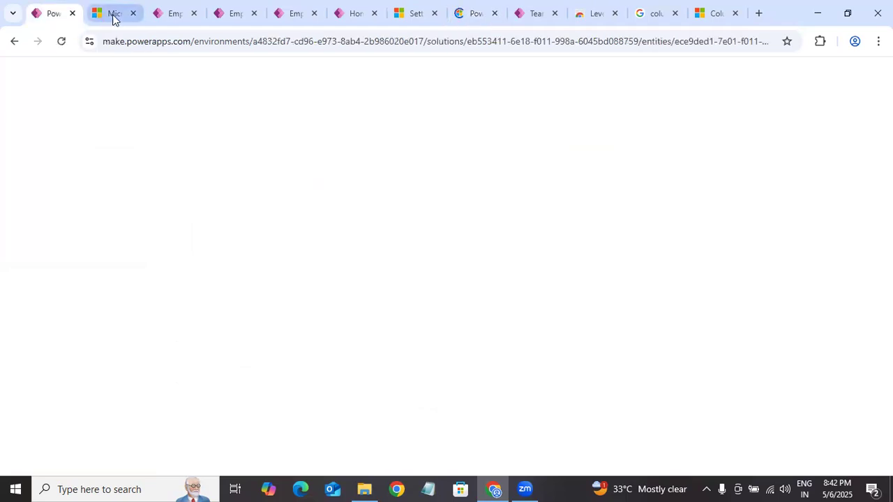